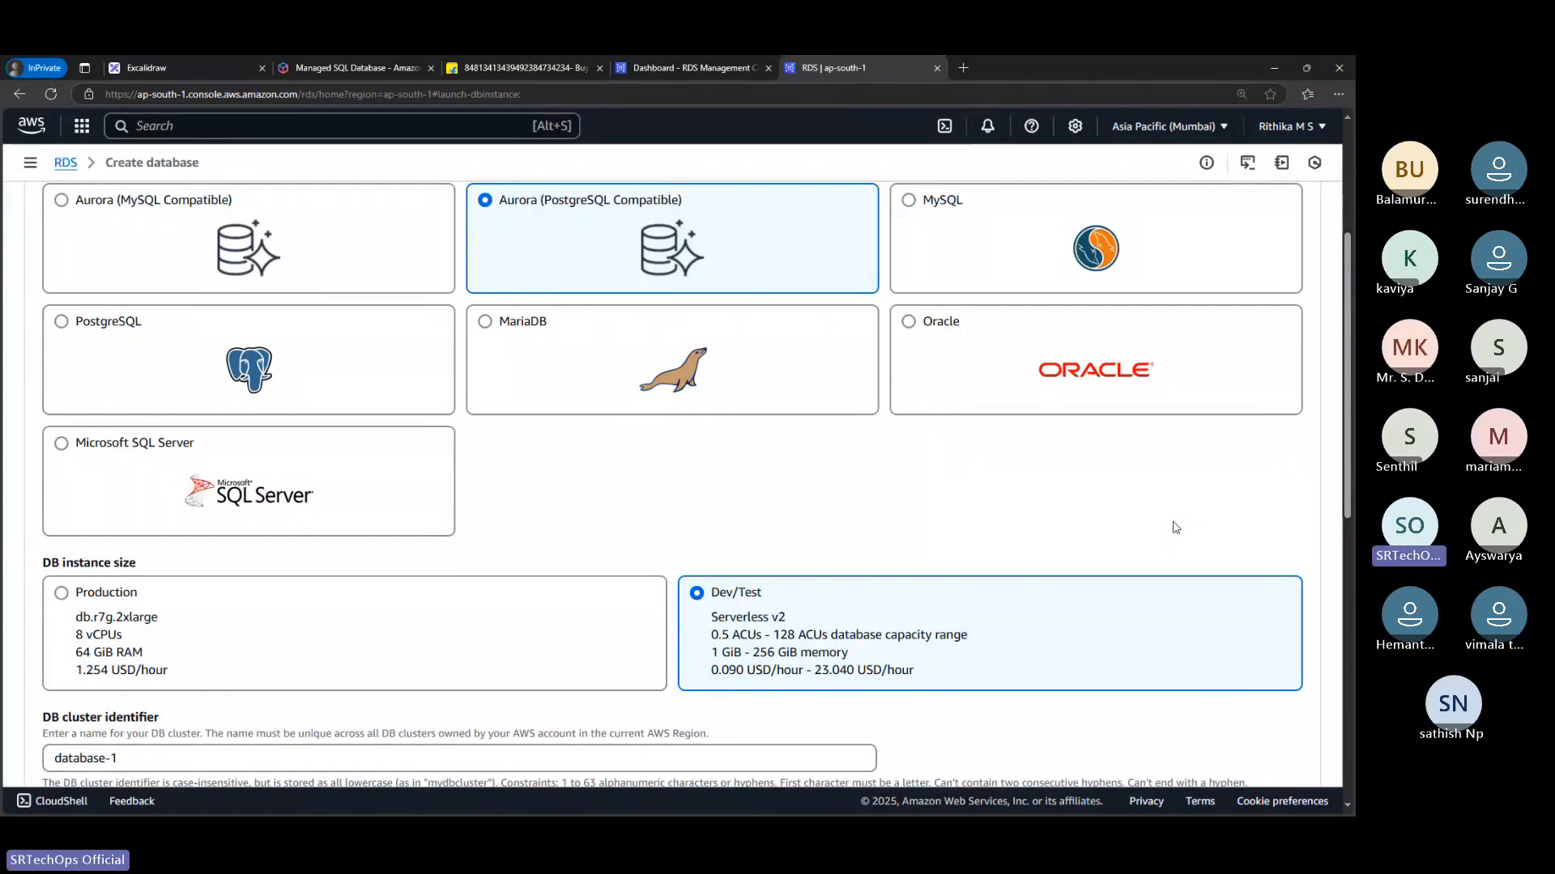
Choose Standard create as the database creation method
scroll(1175, 527, "up", 3)
scroll(1176, 527, "down", 1)
left_click(235, 308)
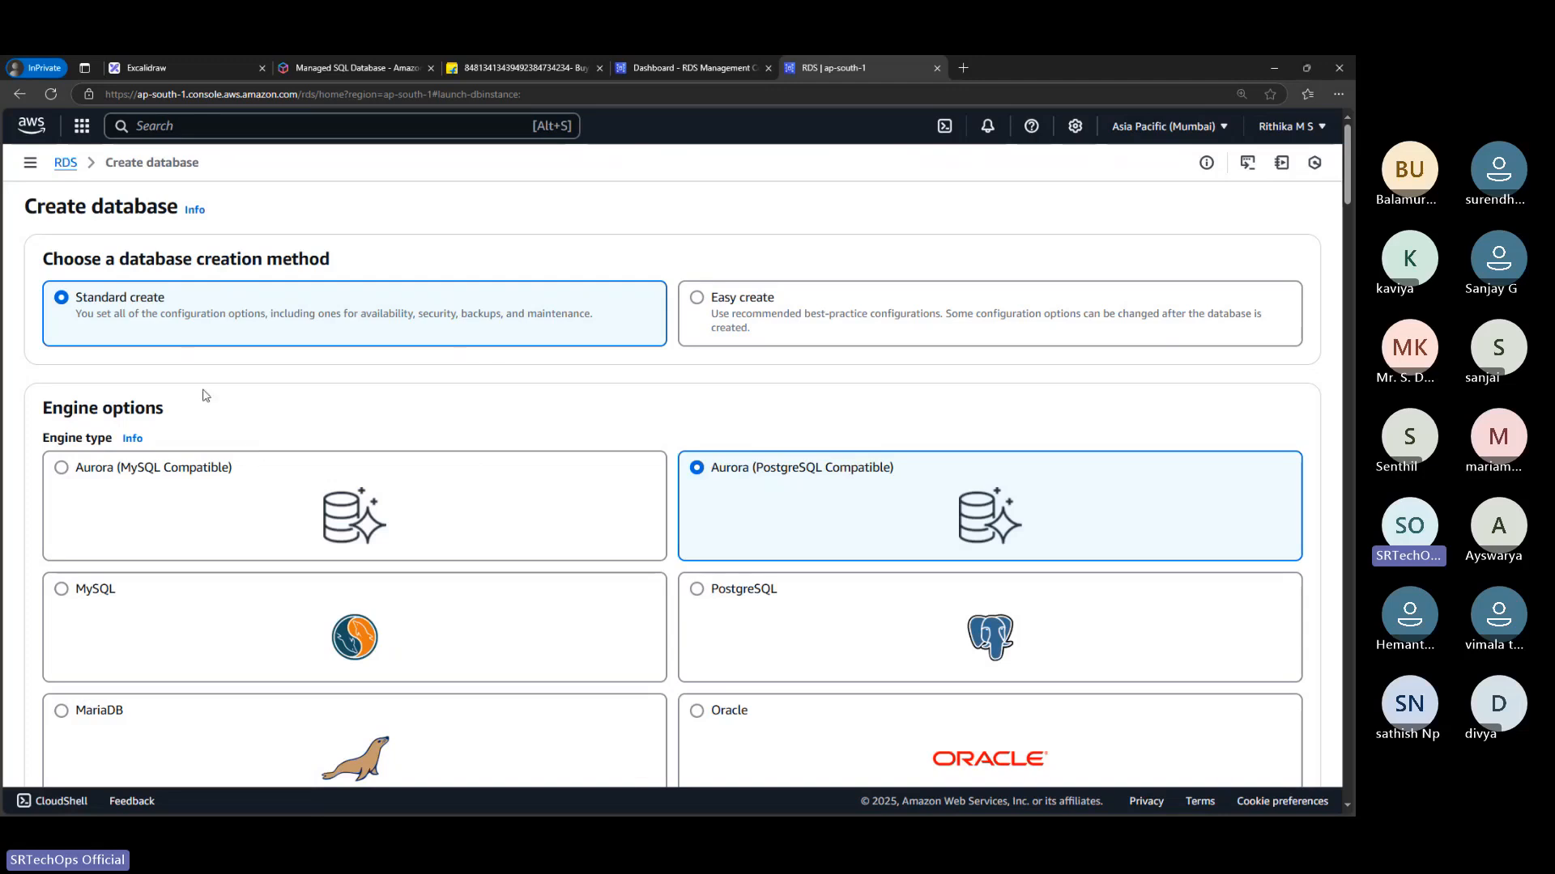
Select the PostgreSQL engine type, copy its name, and search the web for PostgreSQL in a new browser tab
scroll(270, 480, "down", 3)
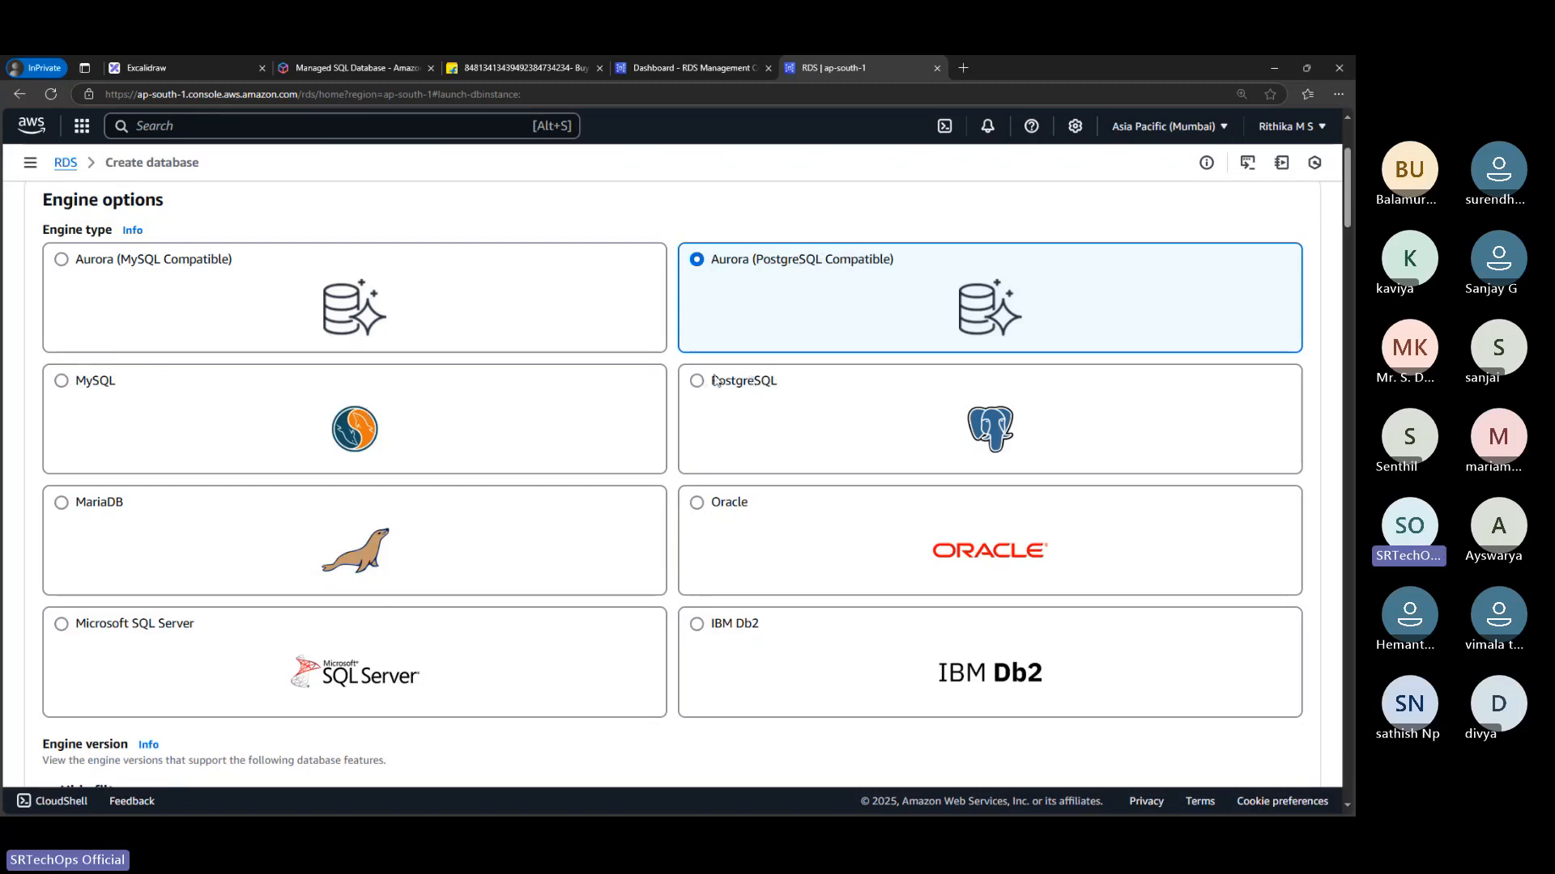
left_click_drag(711, 378, 777, 385)
key("ctrl+c")
left_click(778, 384)
left_click(965, 68)
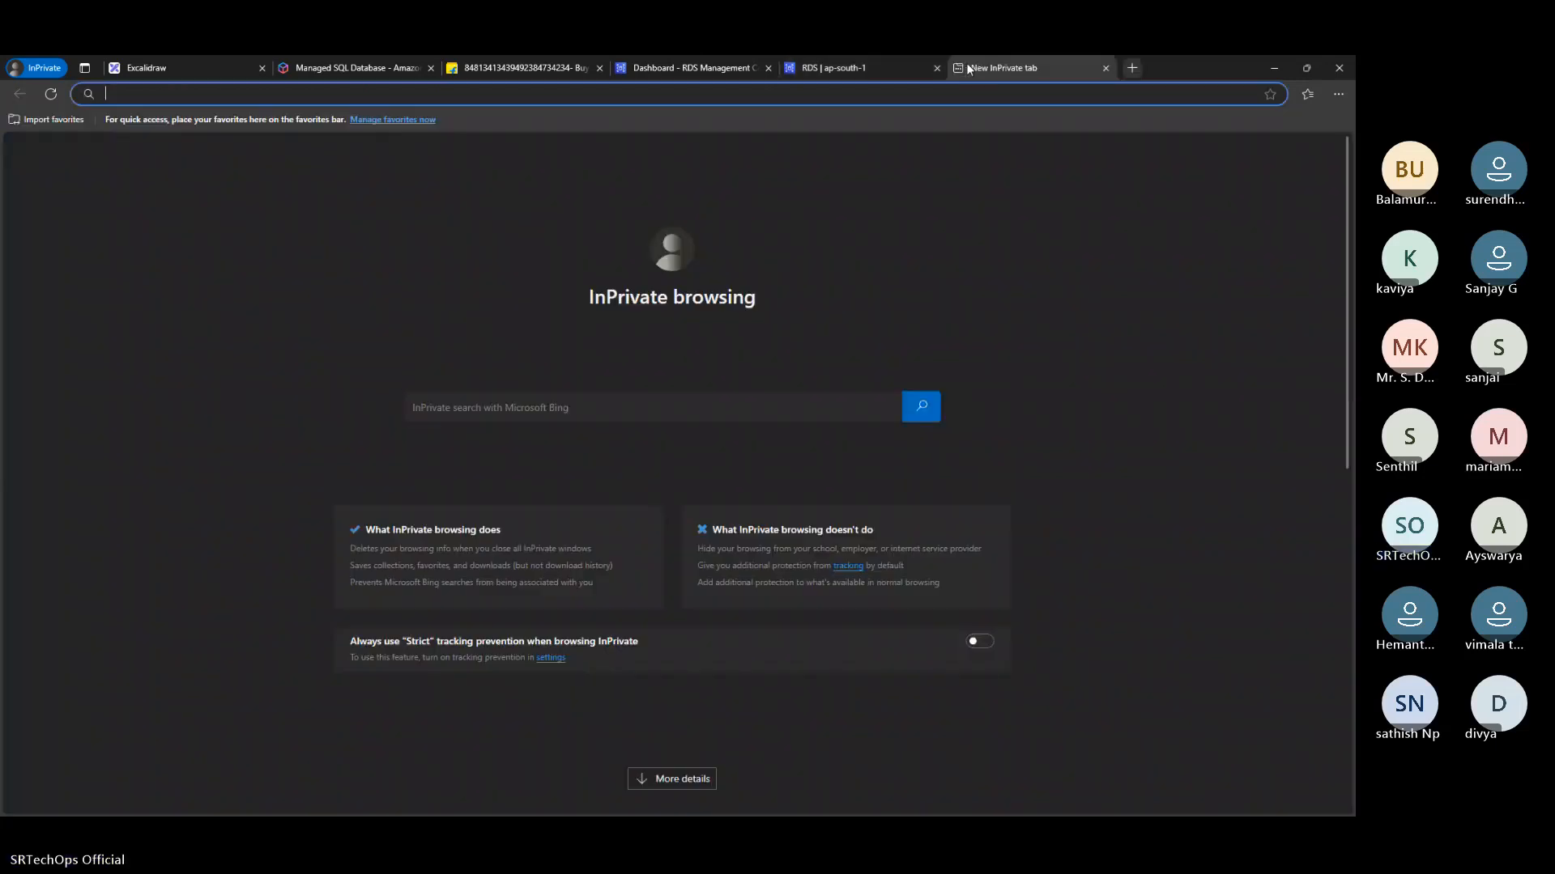
key("ctrl+v")
key("Return")
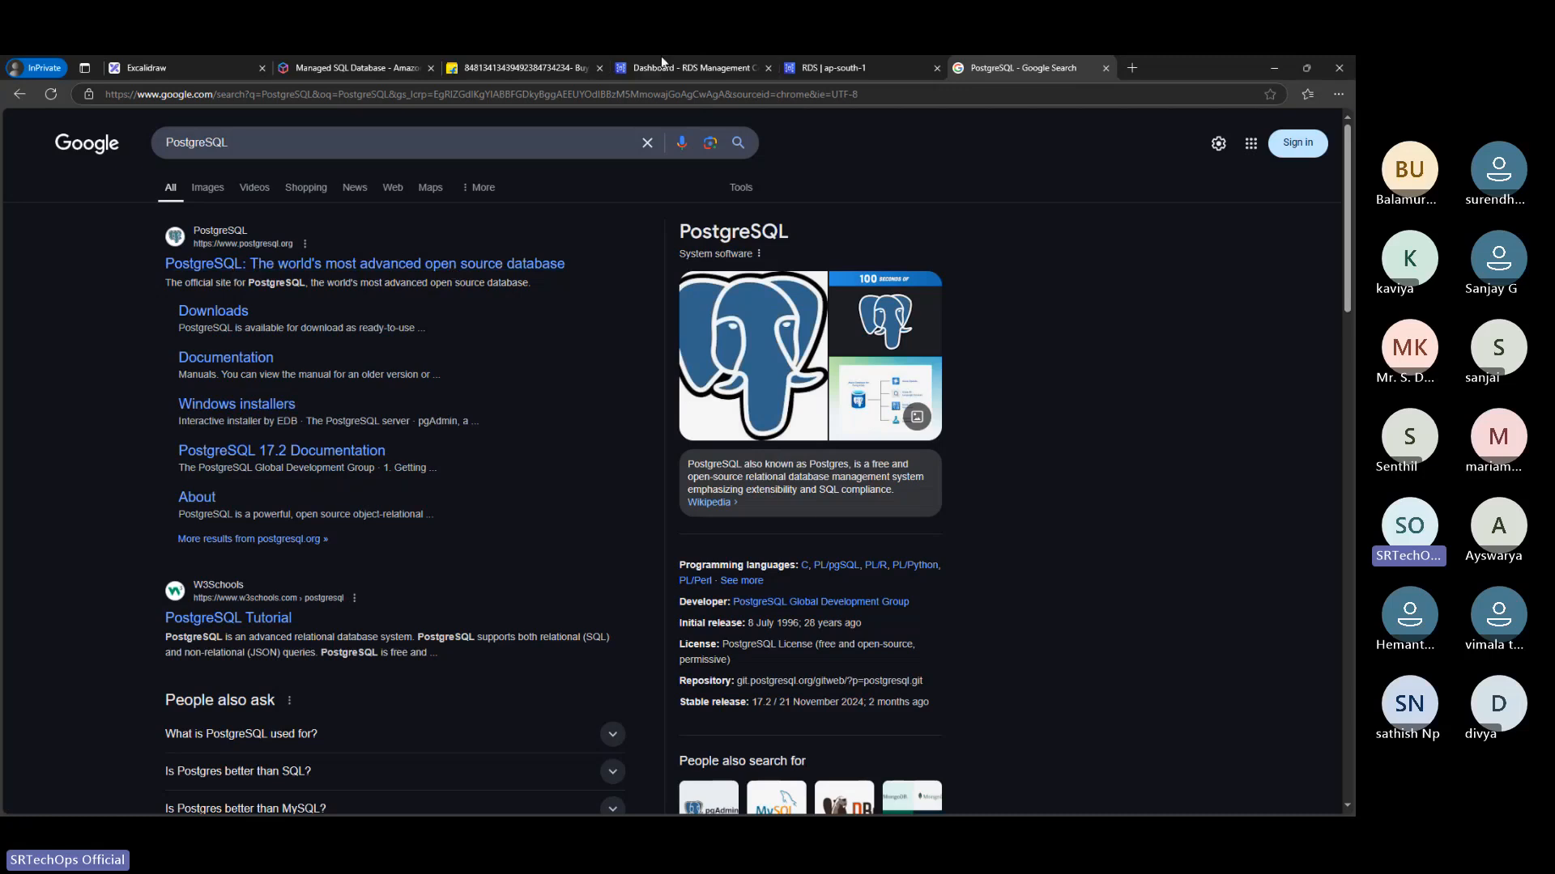
Return to the RDS database creation page and read the description of the PostgreSQL engine
left_click(395, 65)
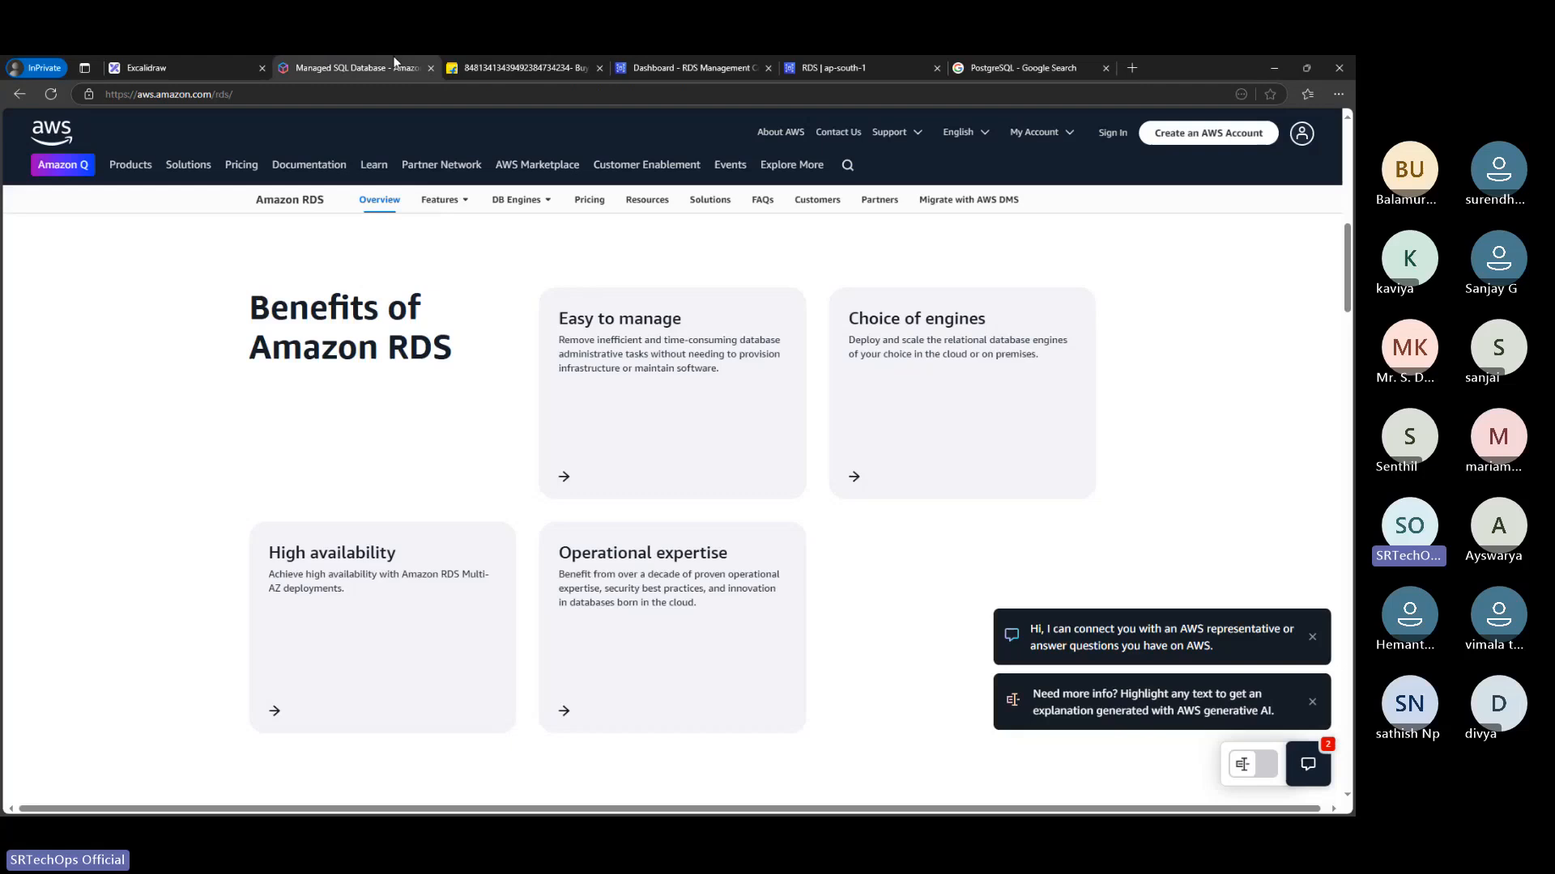
left_click(814, 59)
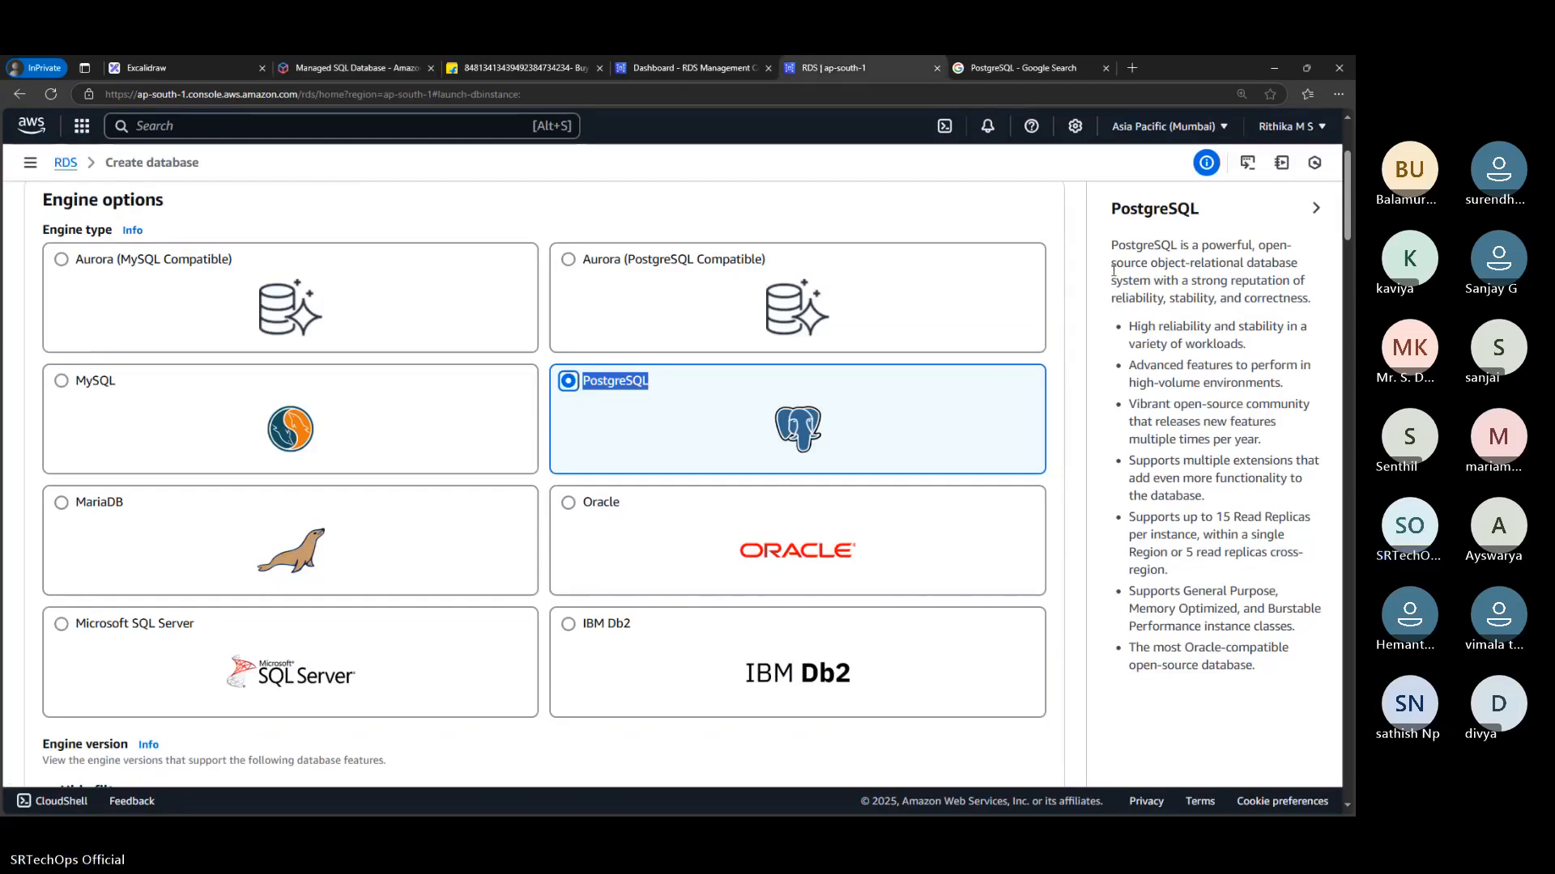
left_click_drag(1111, 264, 1138, 278)
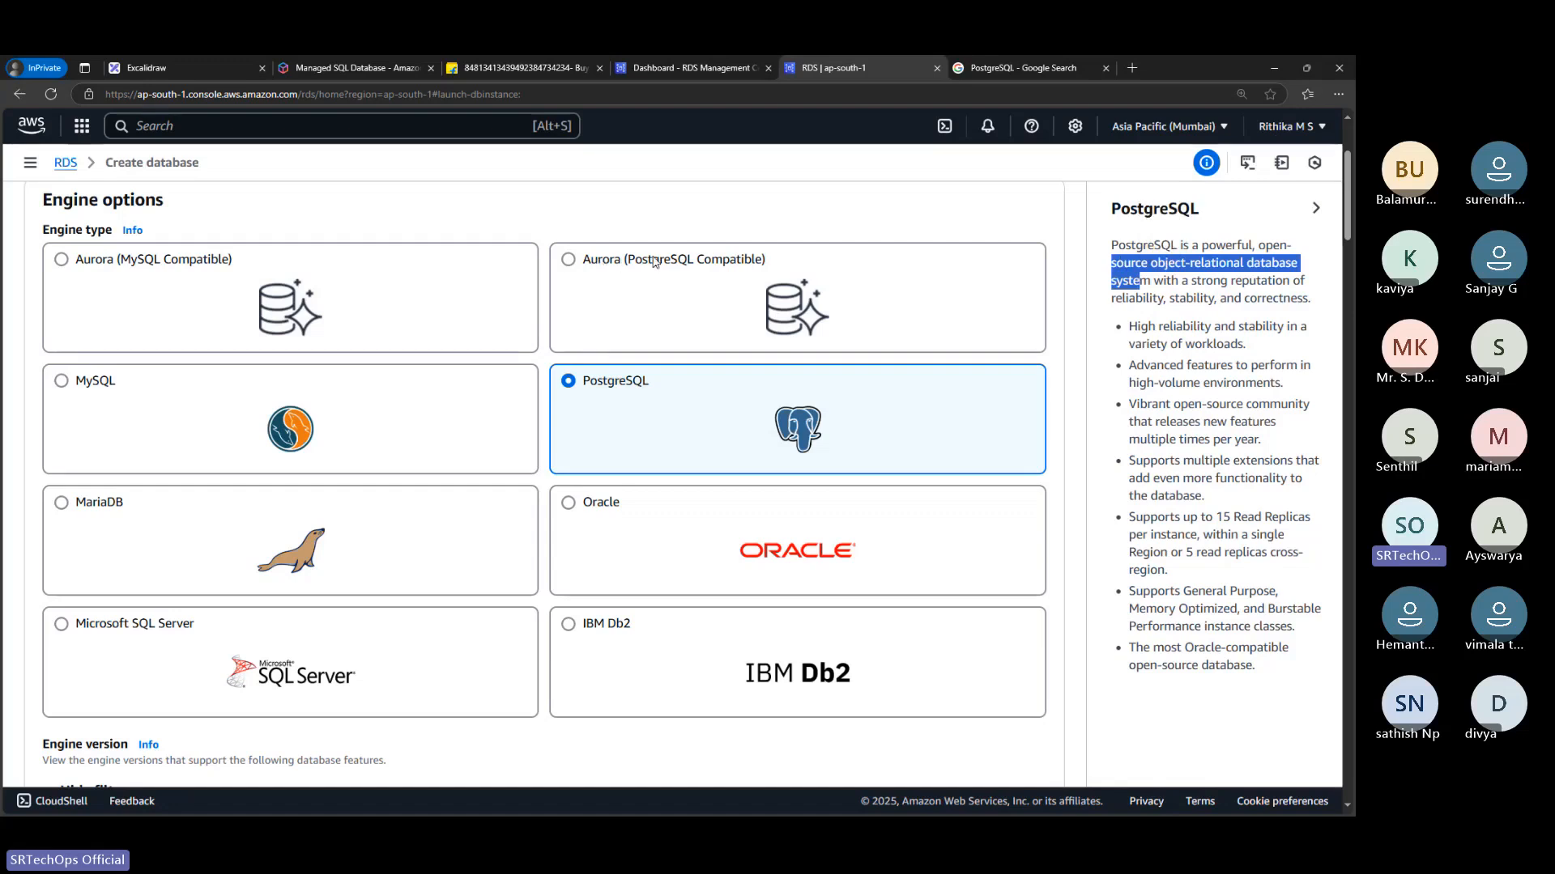
Alternate the engine type between Aurora (PostgreSQL Compatible) and PostgreSQL to compare the features described for each
left_click(679, 297)
left_click(676, 296)
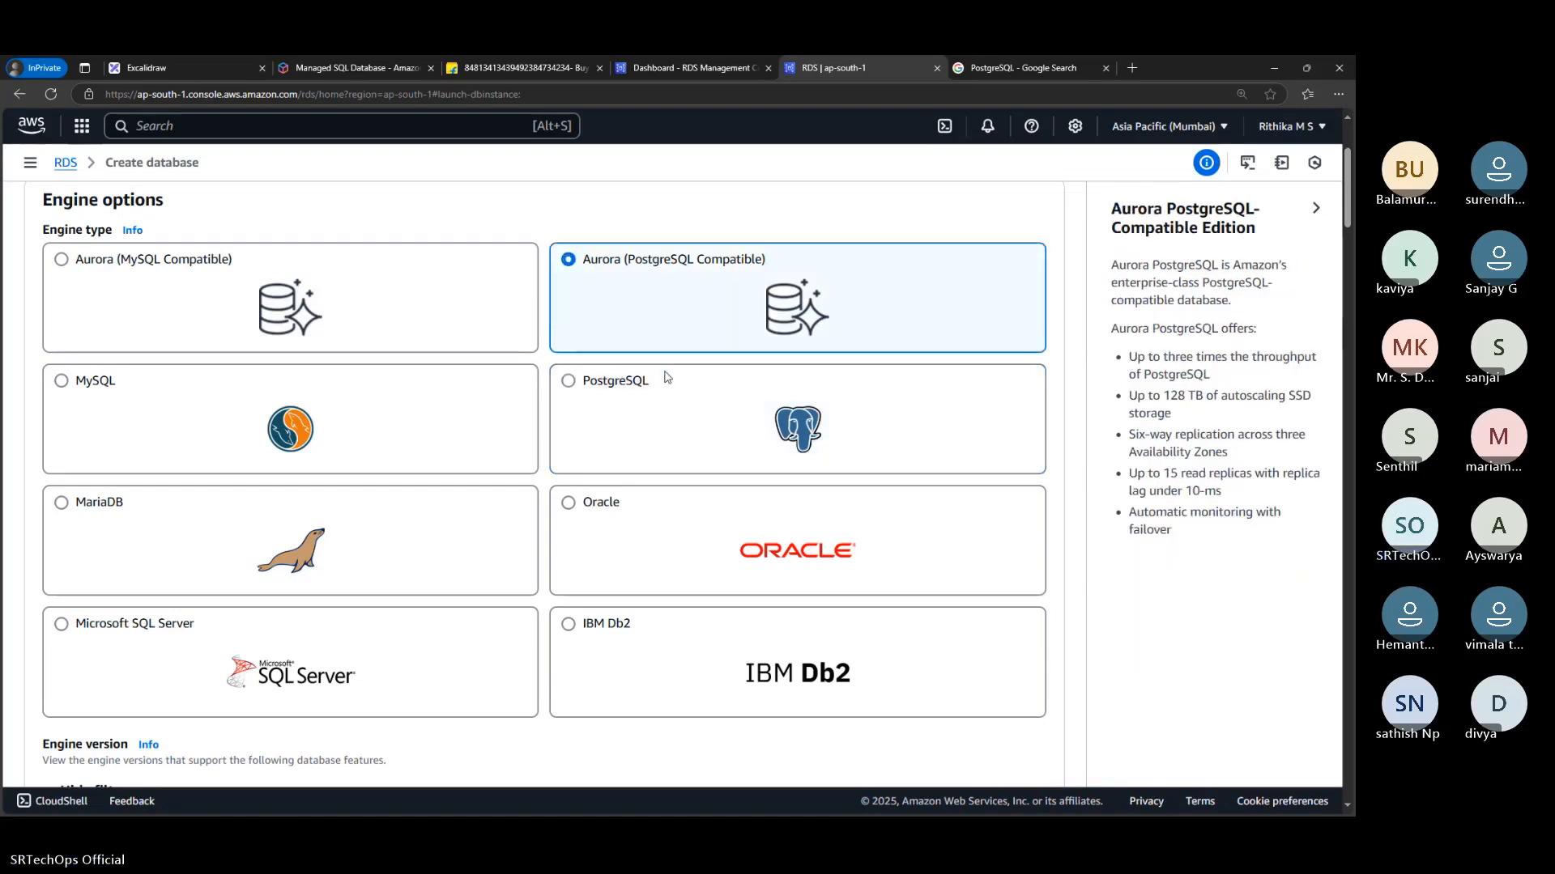
left_click(682, 377)
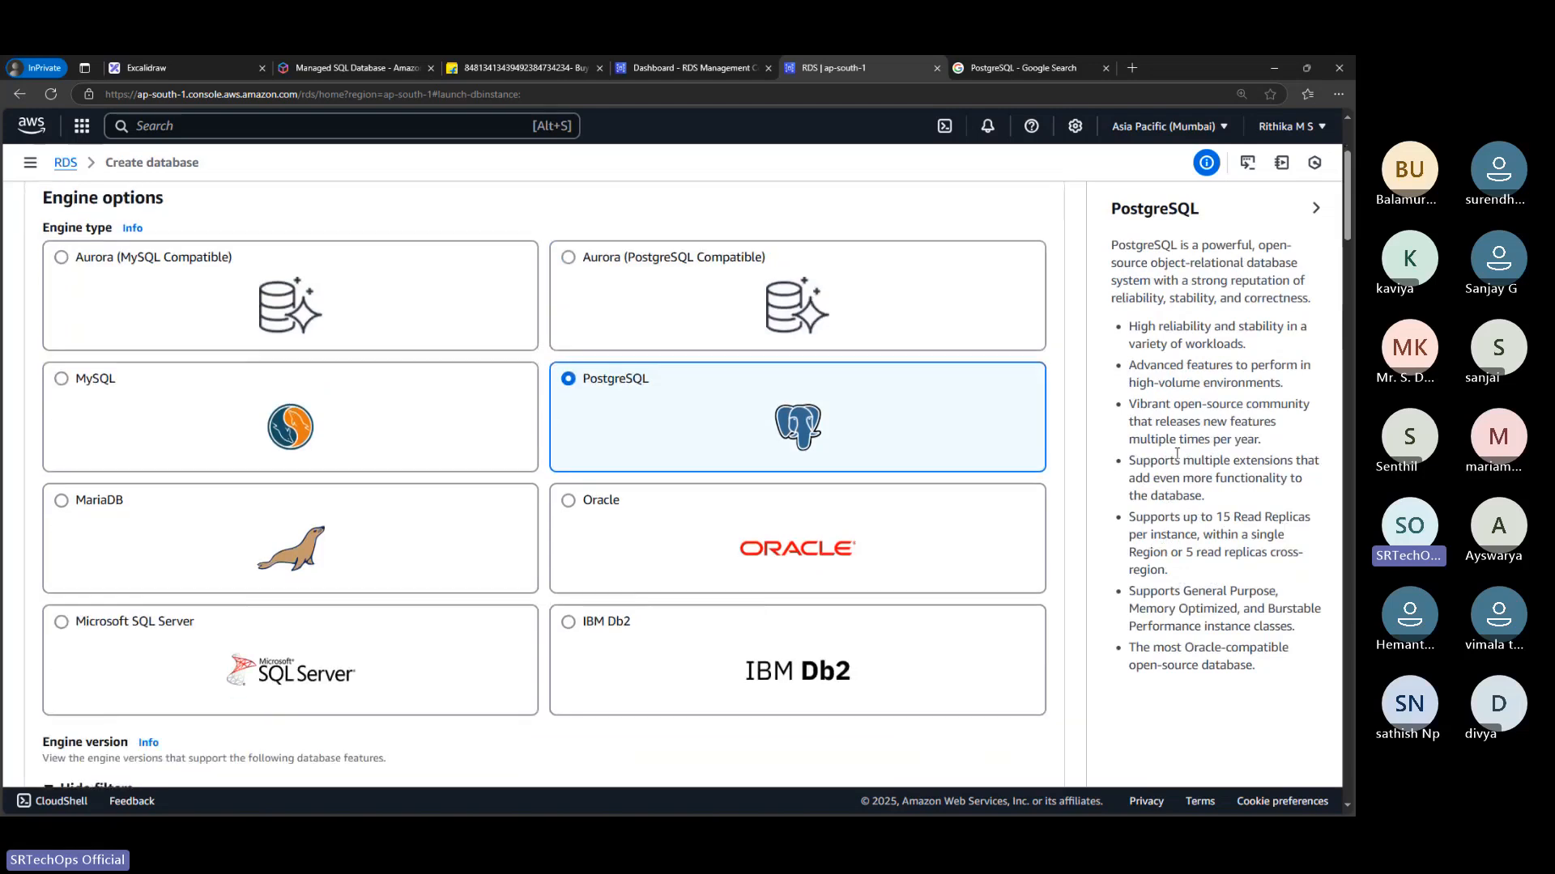
scroll(851, 364, "down", 1)
scroll(850, 360, "up", 1)
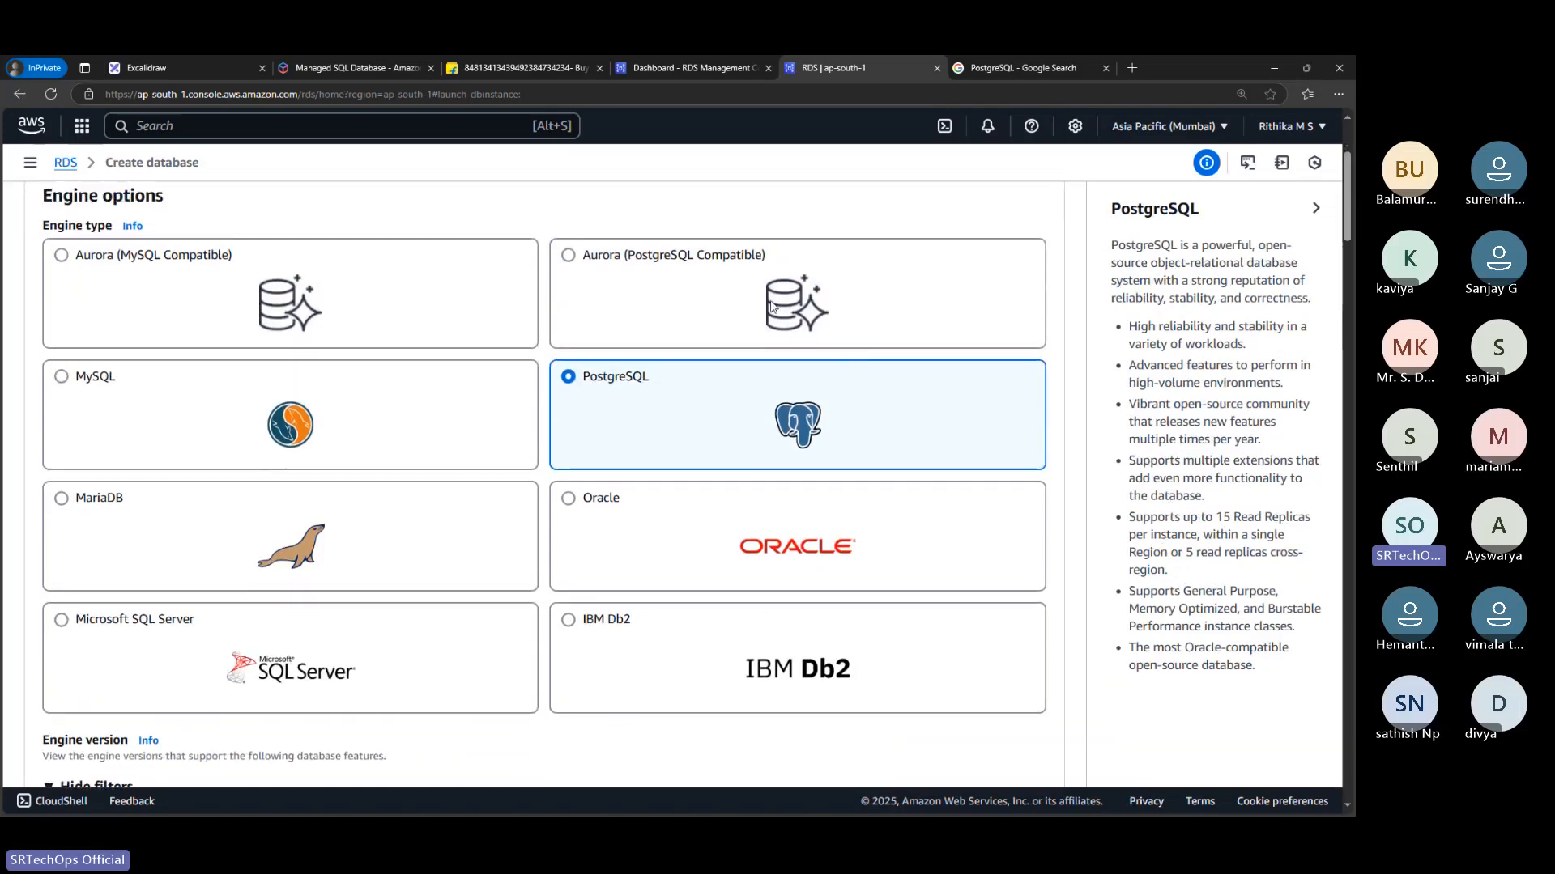
left_click(772, 307)
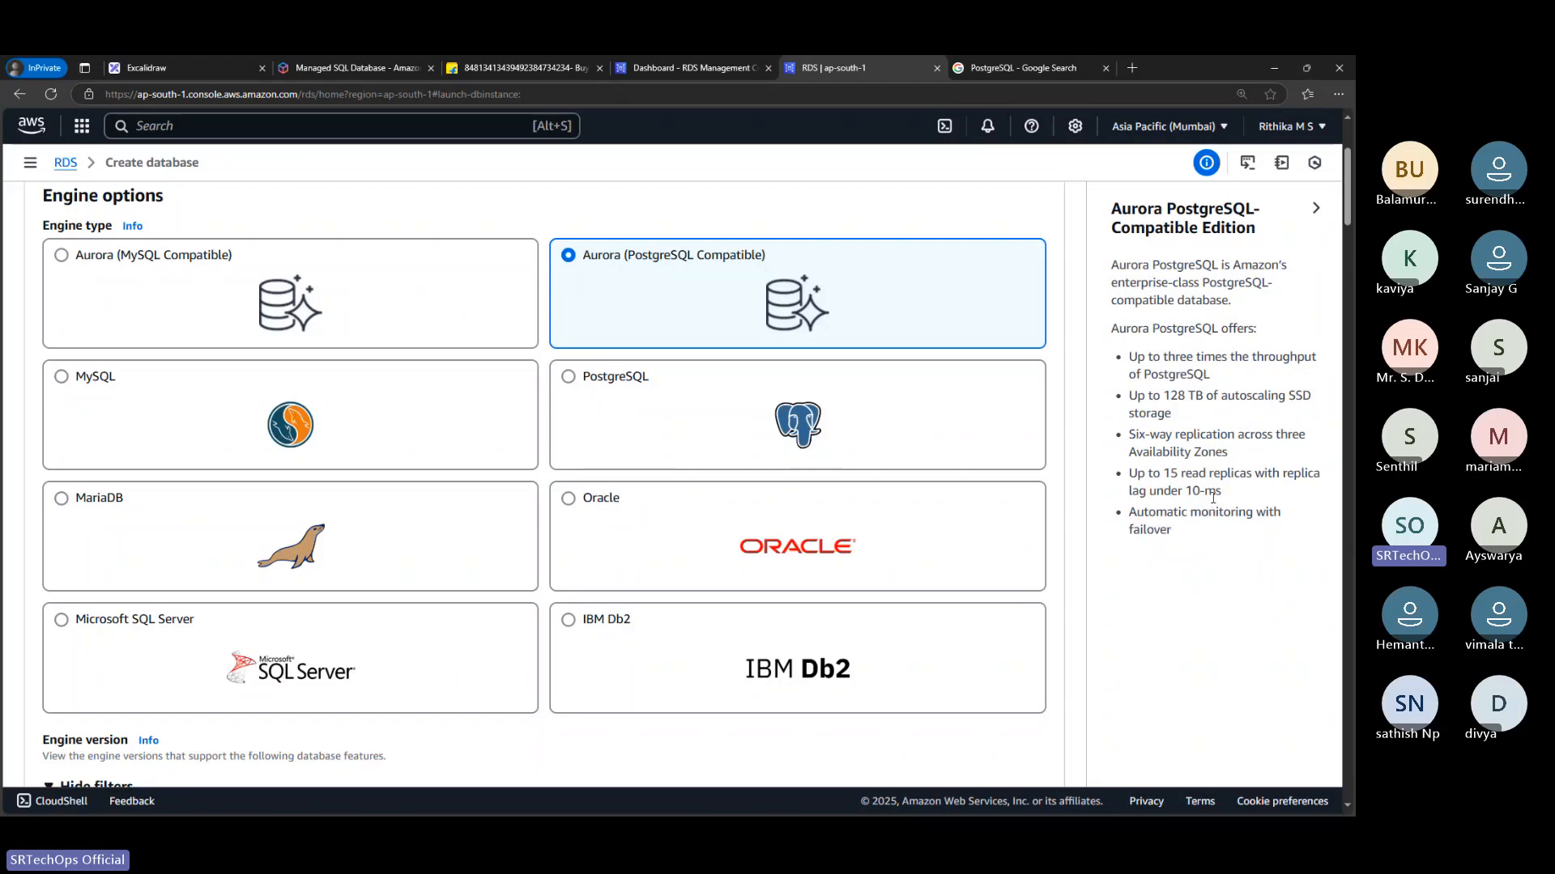
left_click_drag(1190, 512, 1050, 321)
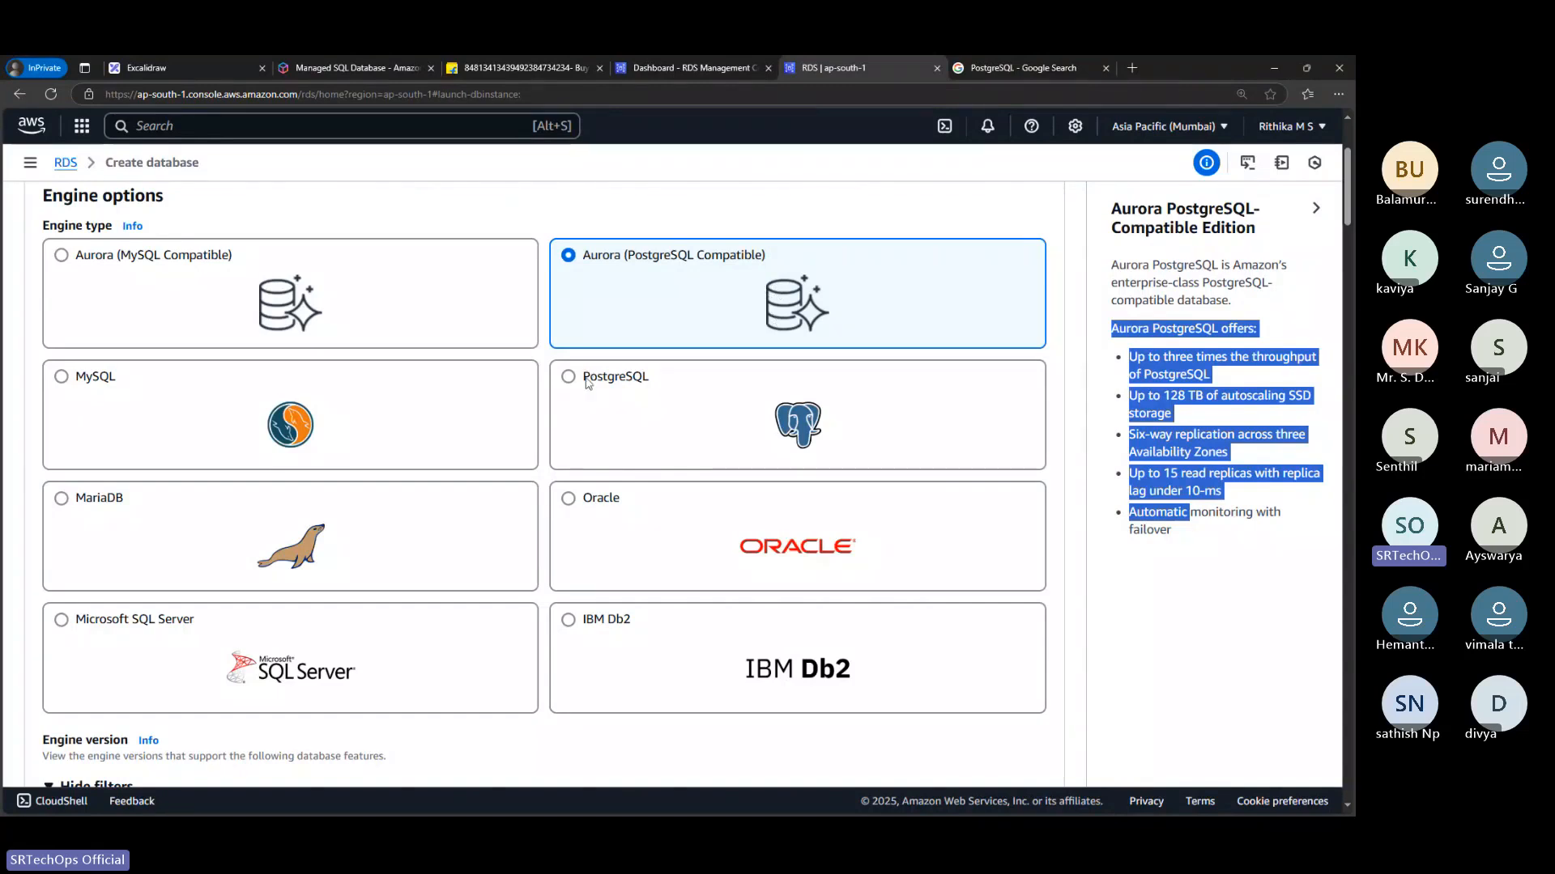
left_click_drag(586, 379, 678, 391)
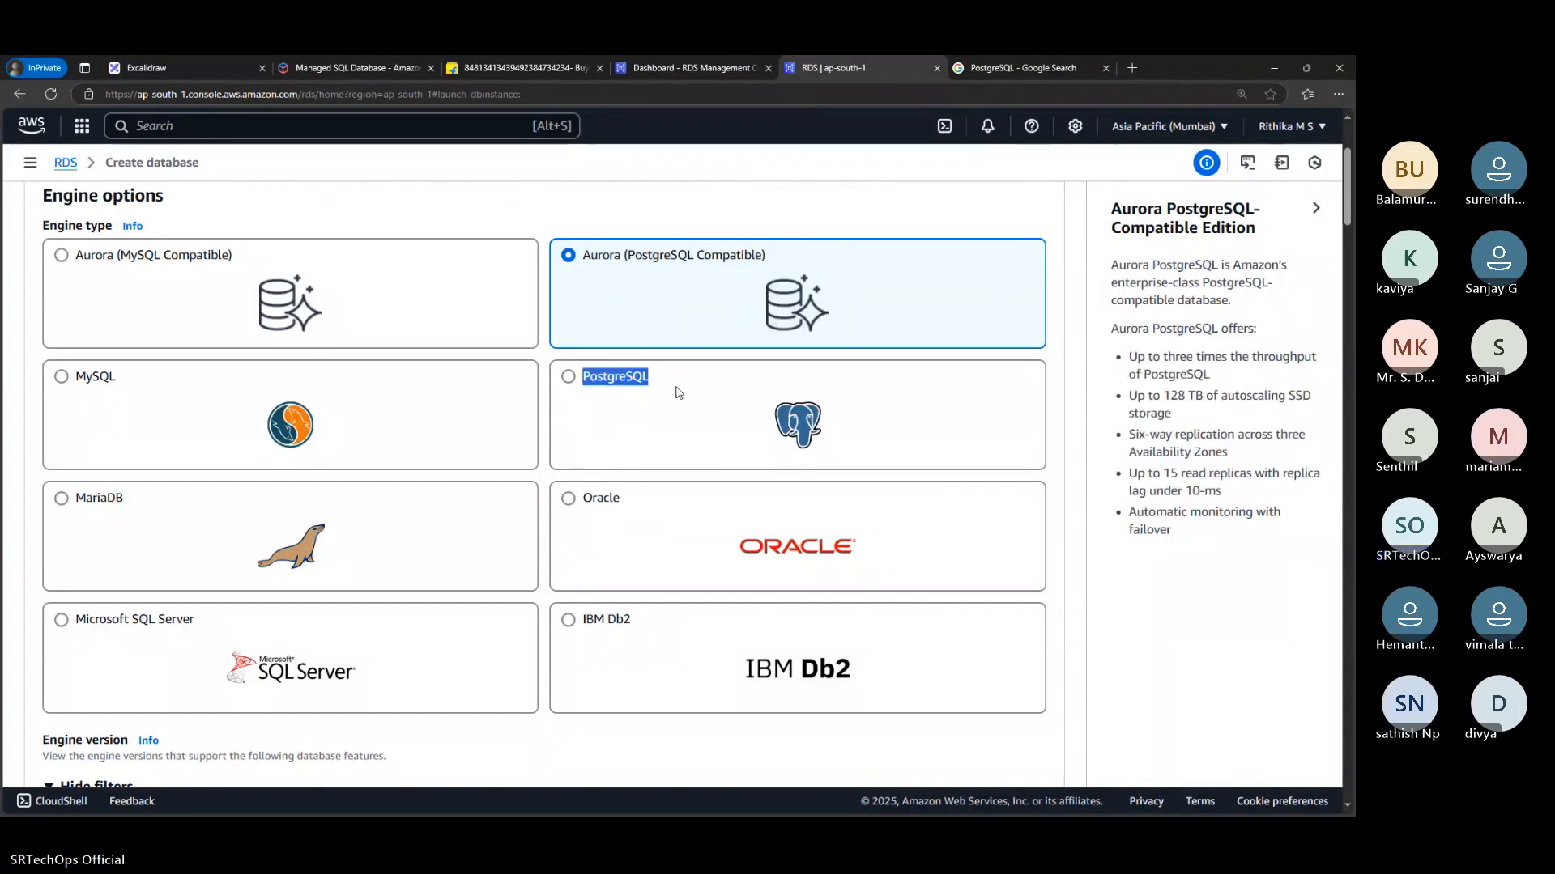
left_click(678, 392)
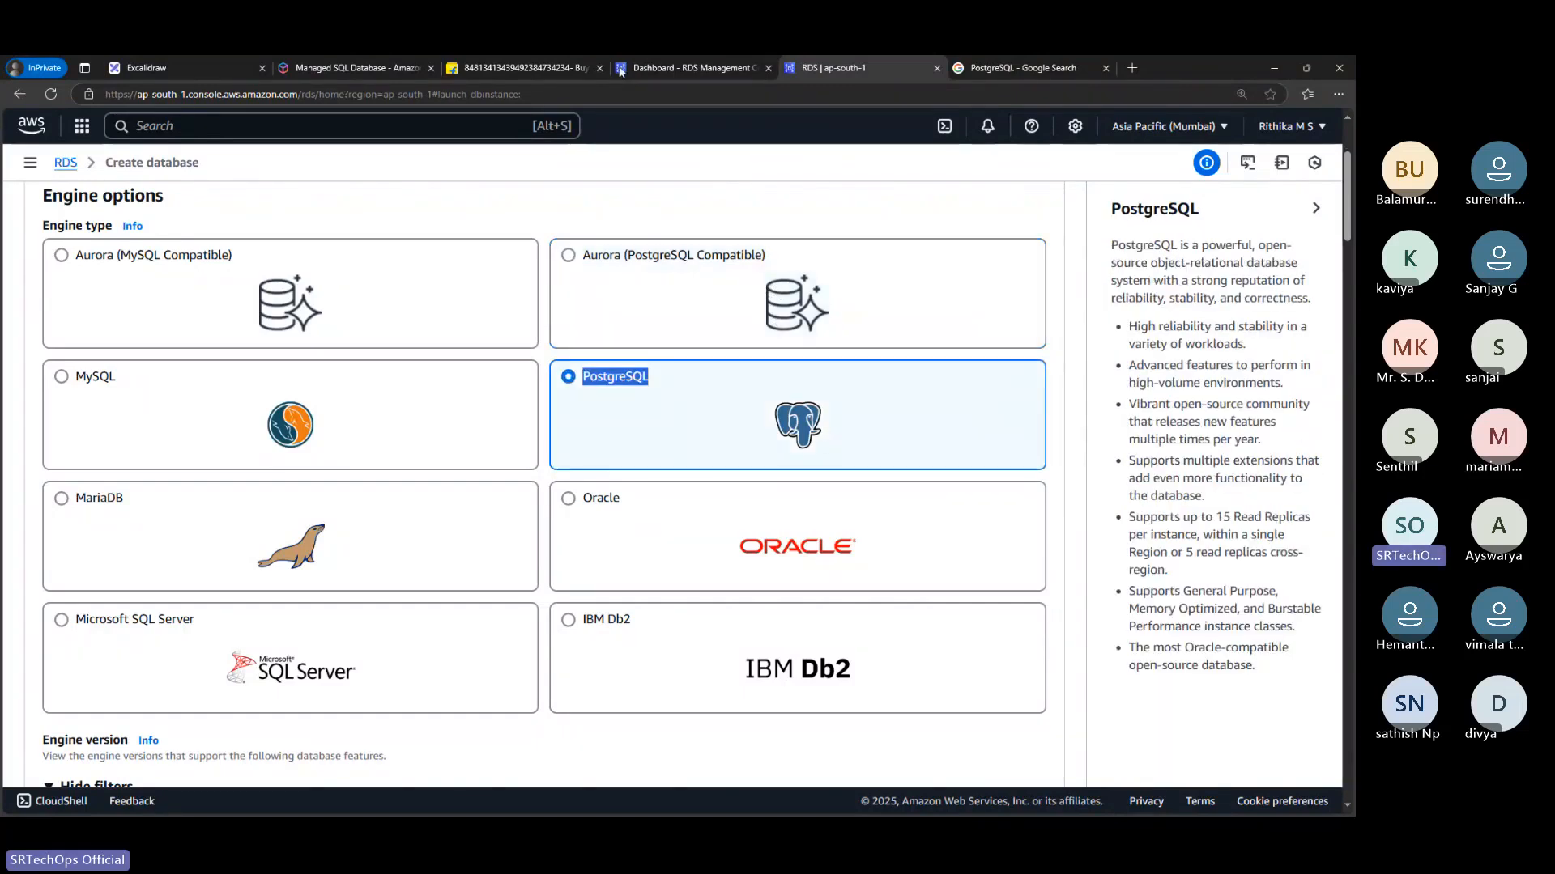
Open chatgpt.com in a new browser tab
left_click(402, 65)
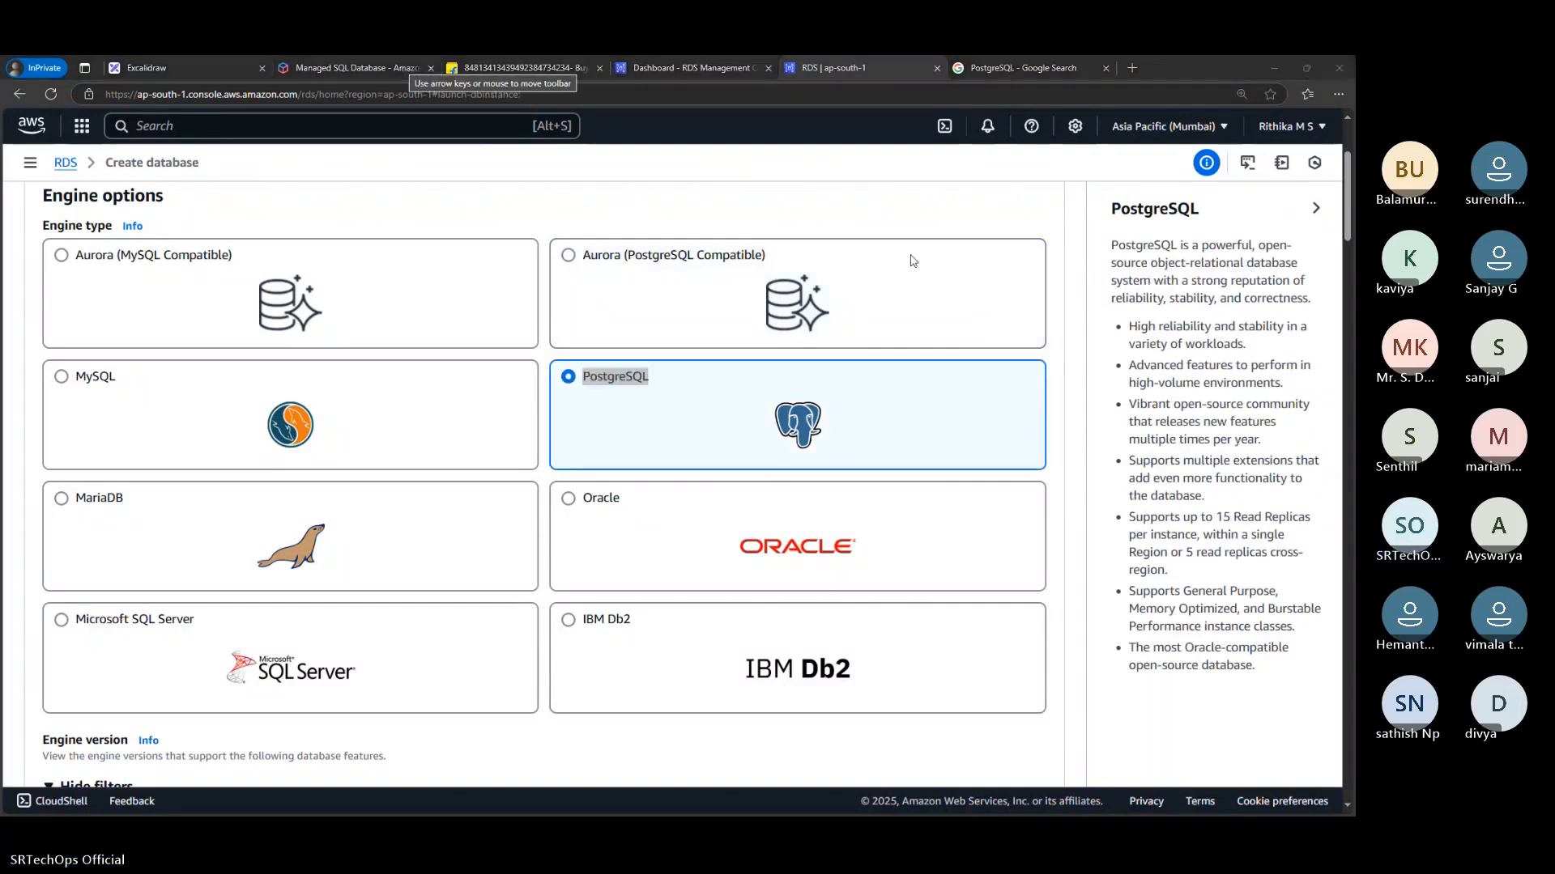
left_click(1139, 67)
type("chatgpt.com")
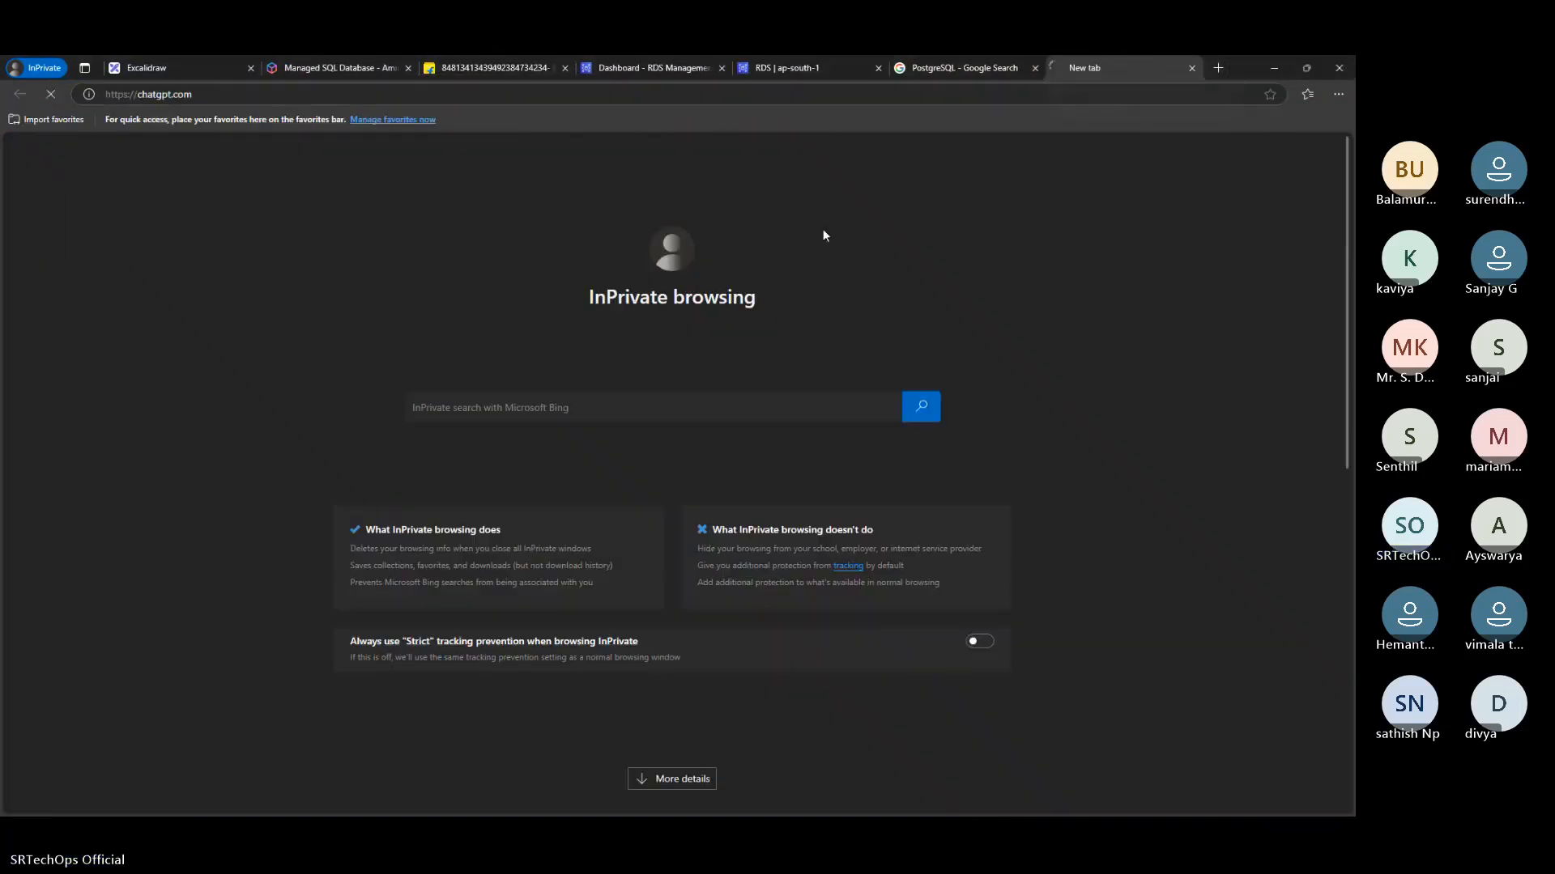
key("Return")
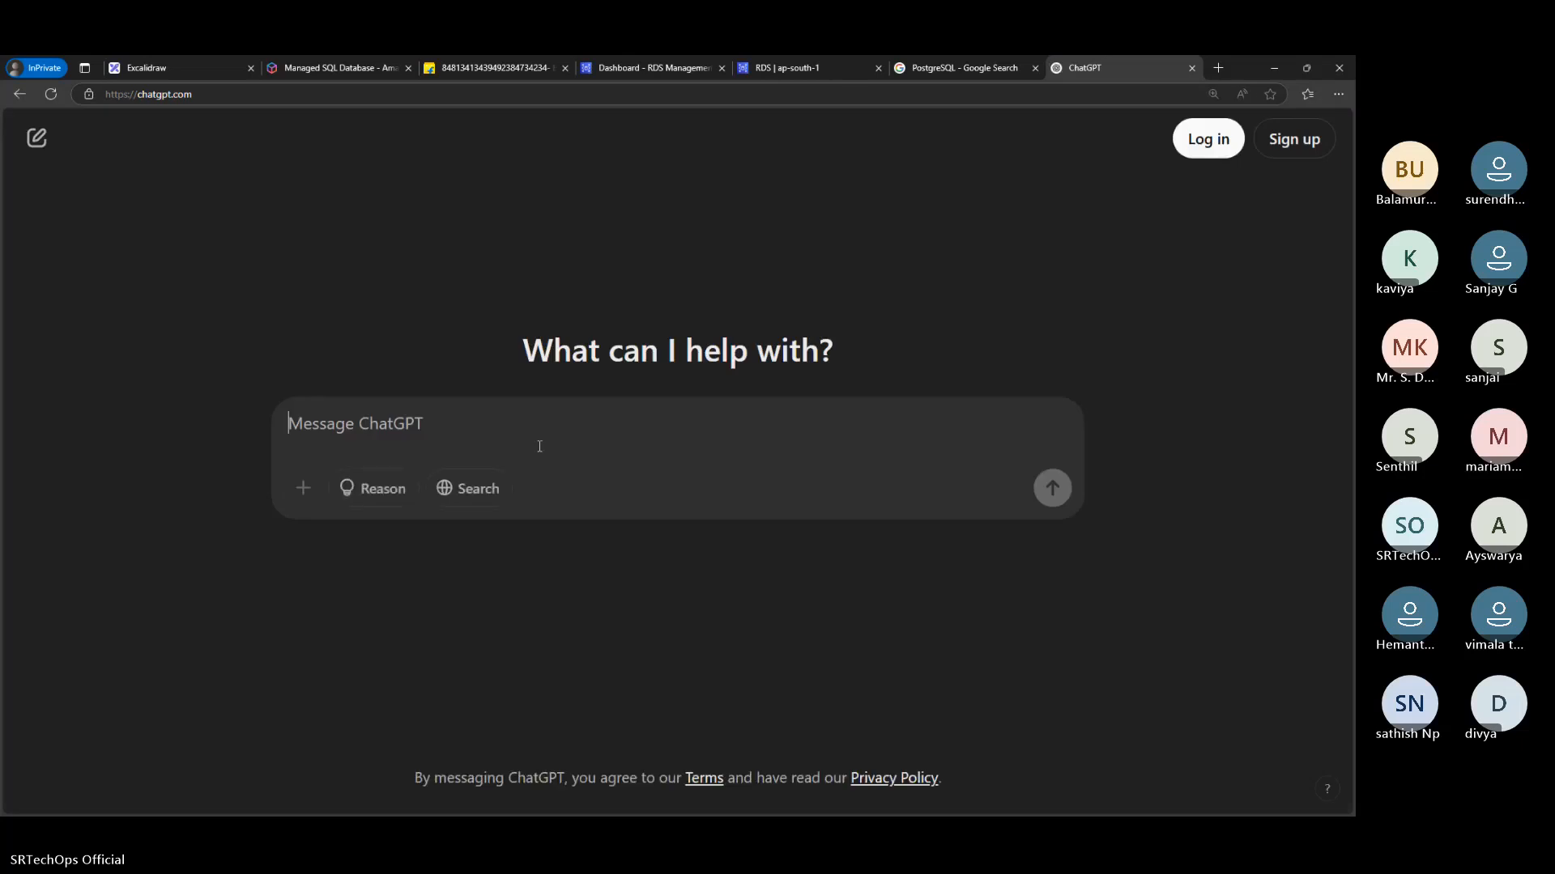
Ask ChatGPT to compare "PostgreSQL Vs Aurora (PostgreSQL Compatible)", copying the Aurora engine name from the RDS engine options
type("PostgreSQL Vs")
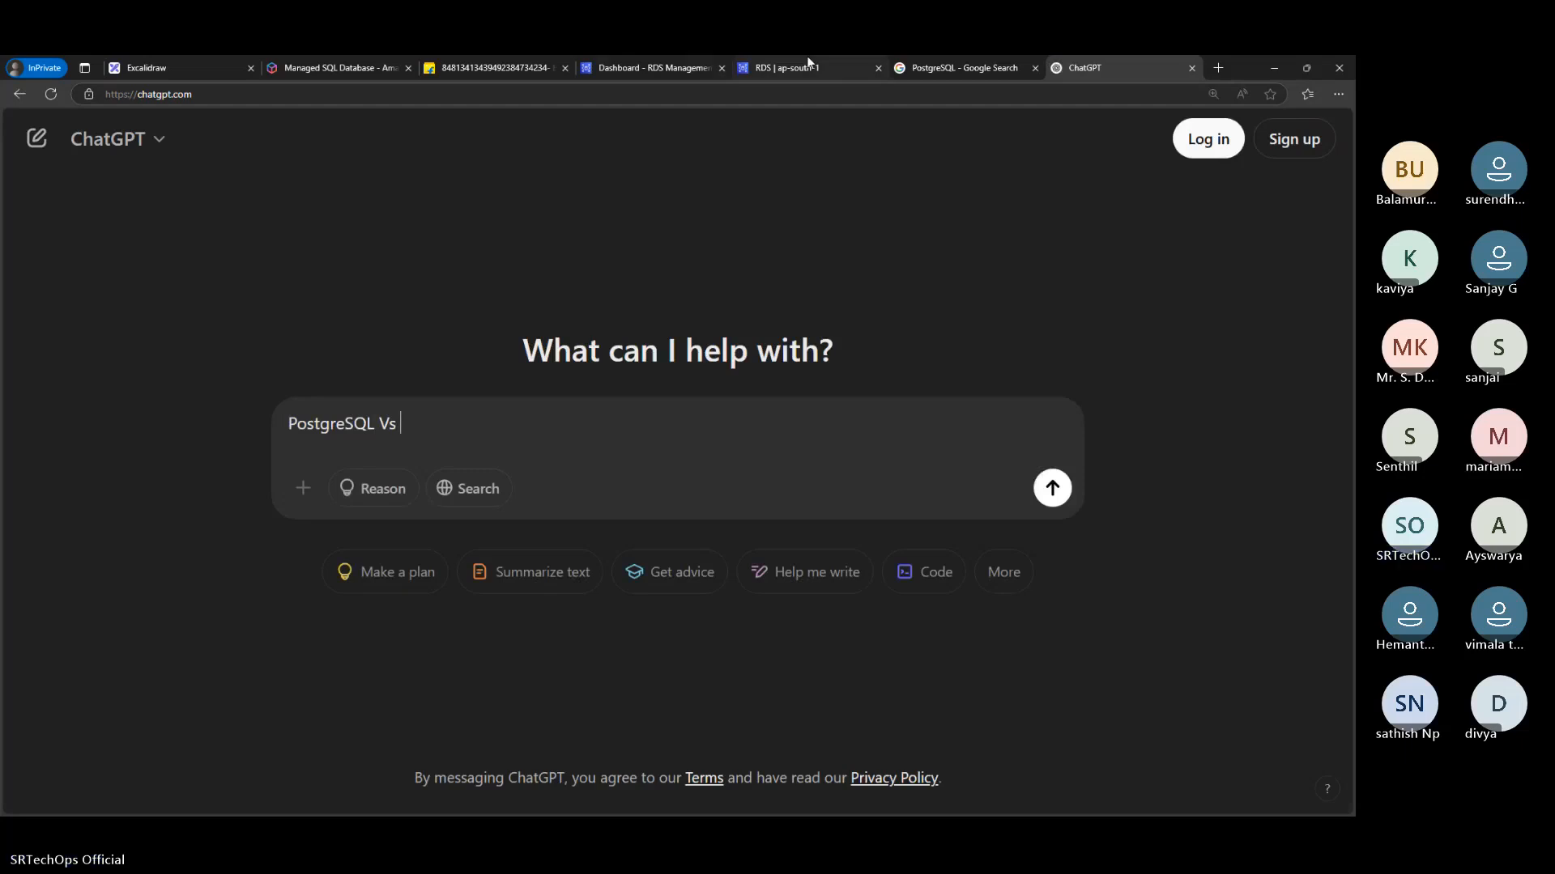
left_click(739, 67)
left_click_drag(589, 254, 780, 252)
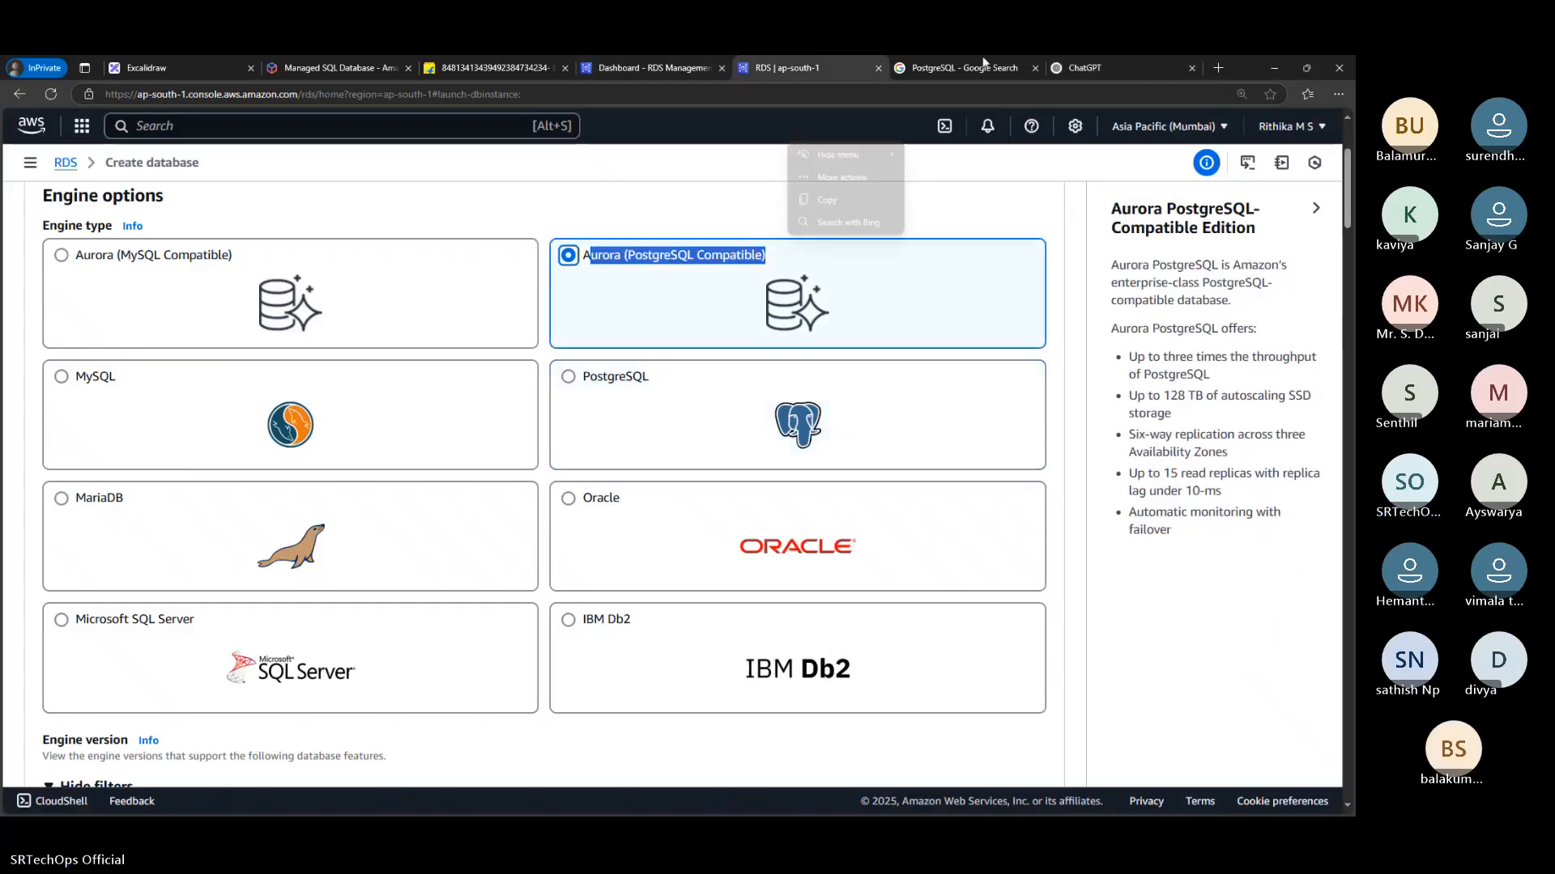
left_click(1085, 68)
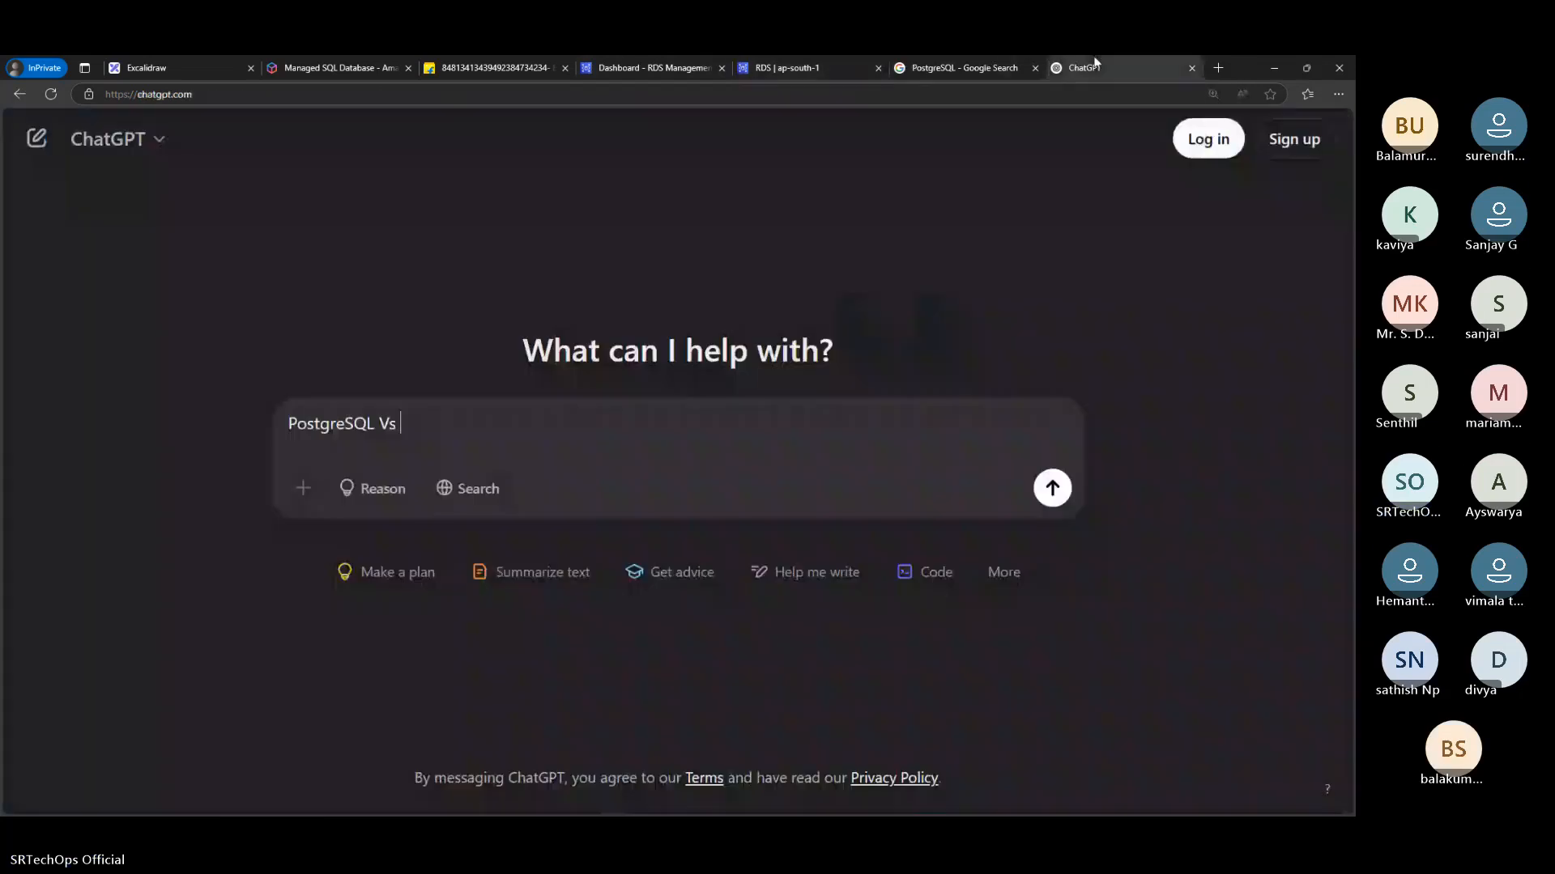
type("Aurora (PostgreSQL Compatible)")
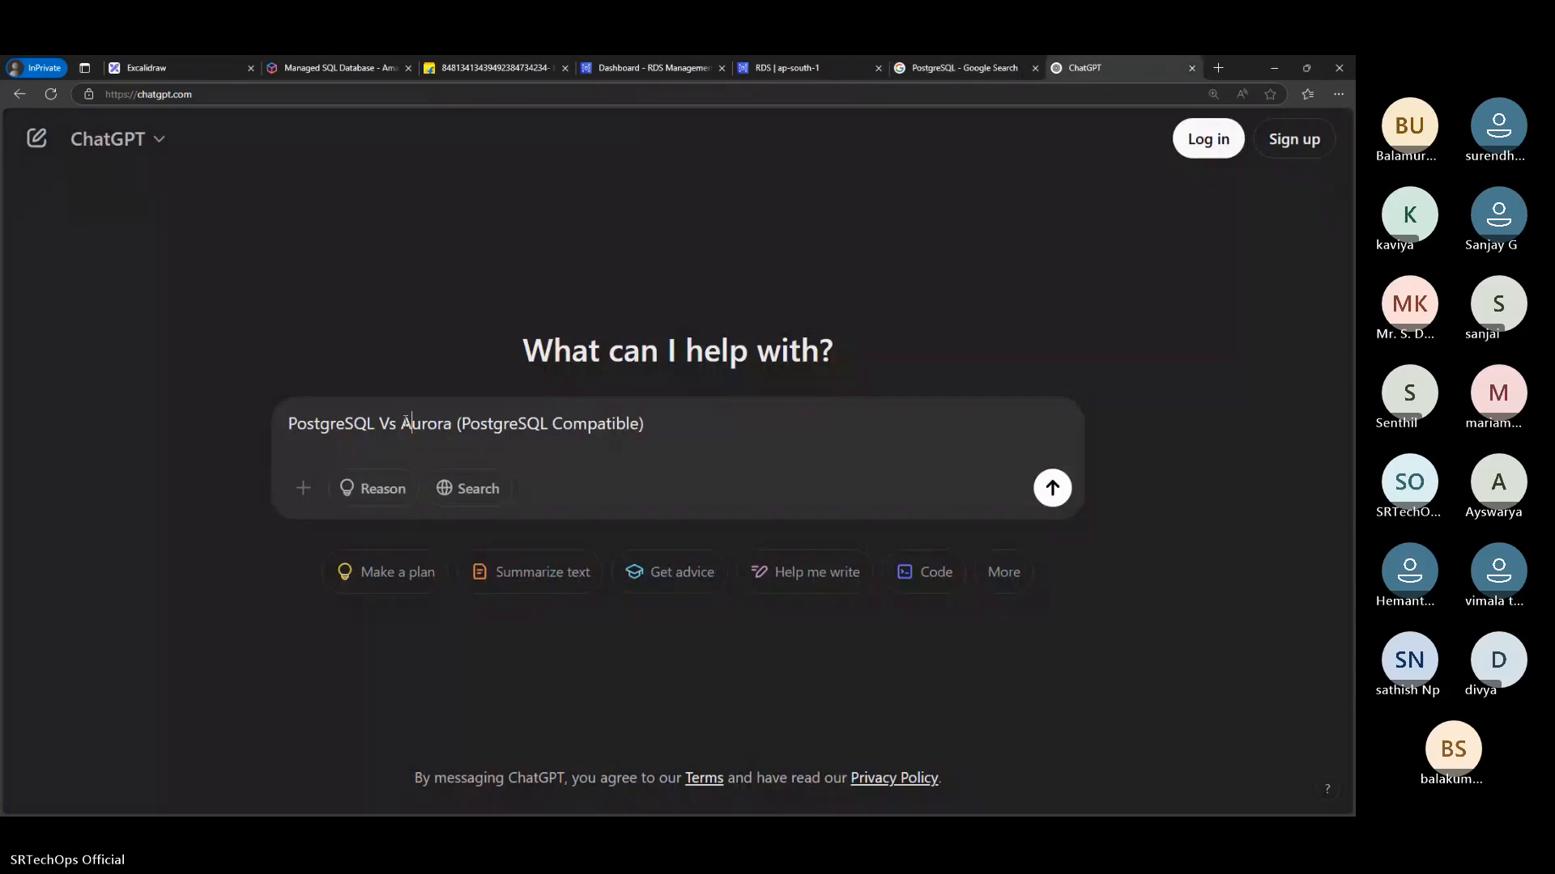
key("Return")
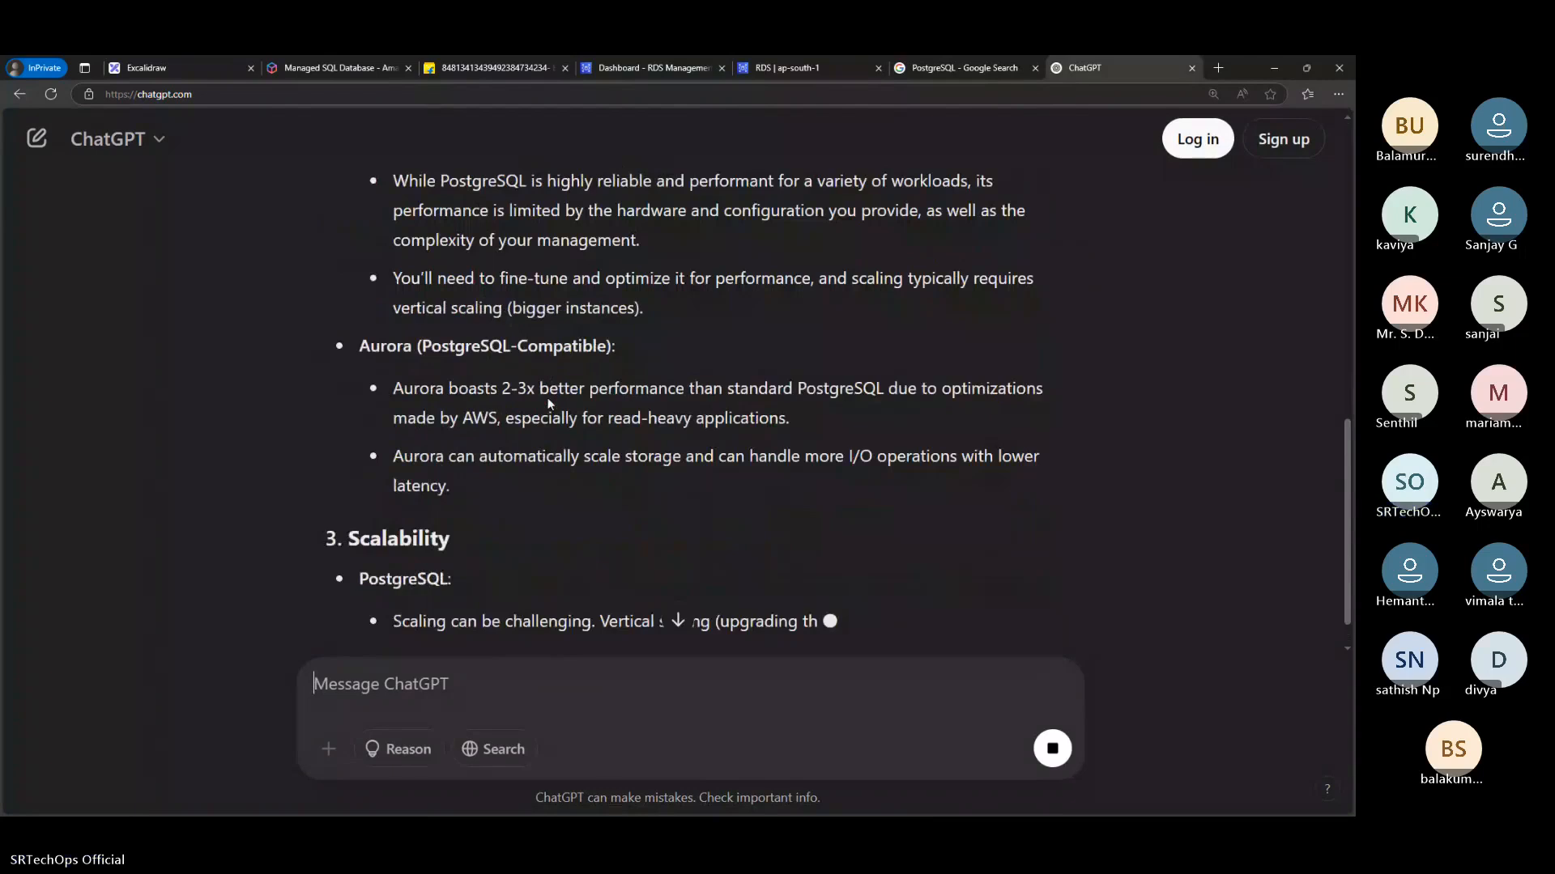
Read the ChatGPT comparison from the performance section through availability, cost, use cases and conclusion
left_click_drag(402, 364, 915, 366)
scroll(885, 367, "down", 15)
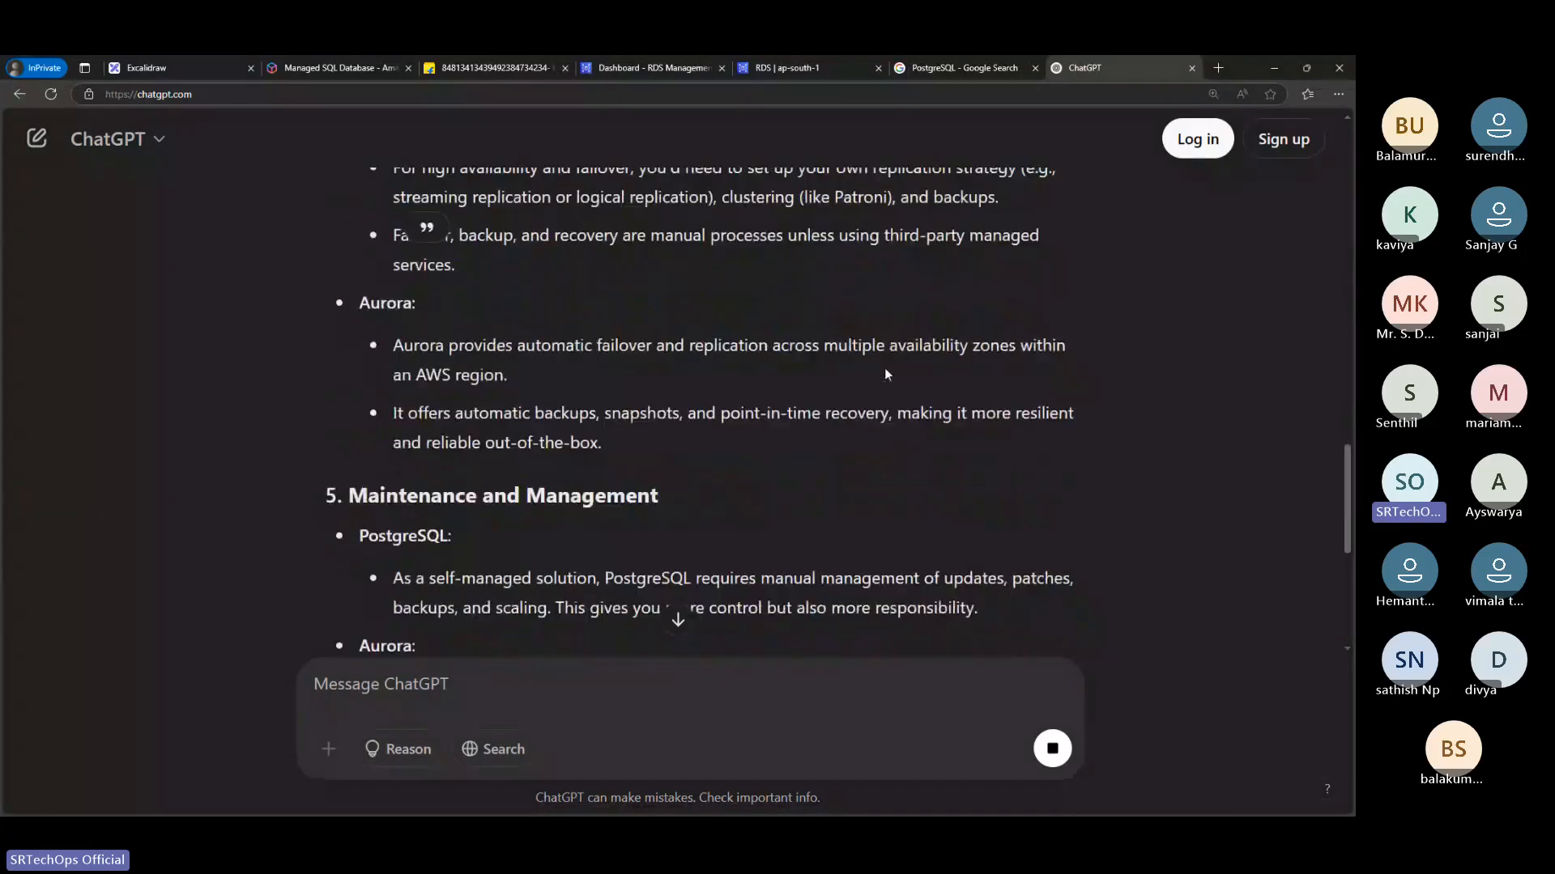
scroll(887, 369, "down", 4)
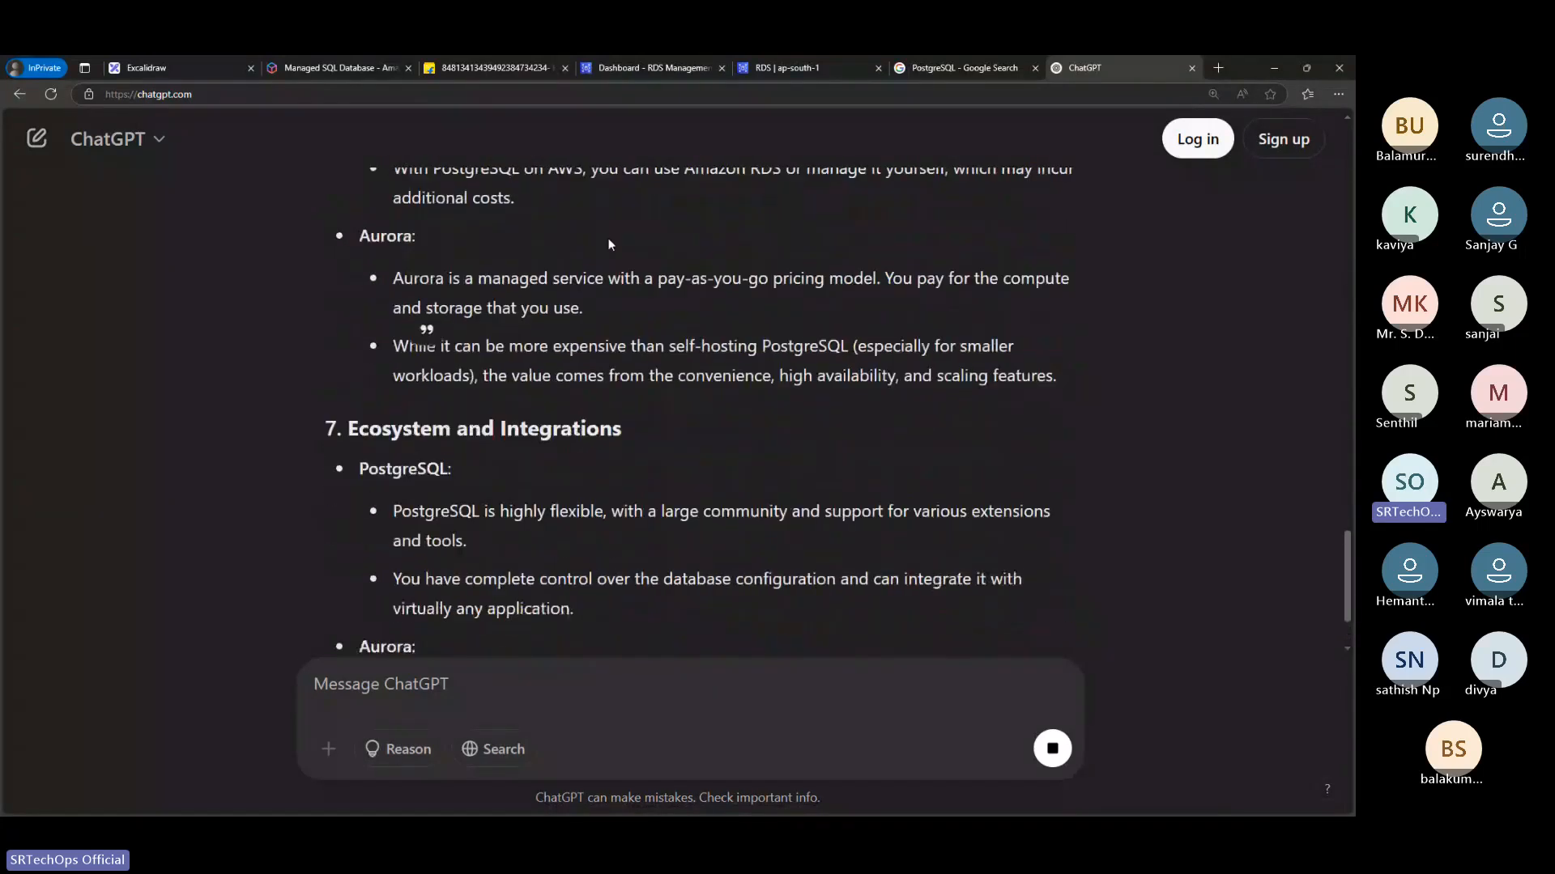
scroll(601, 294, "up", 3)
scroll(425, 365, "down", 2)
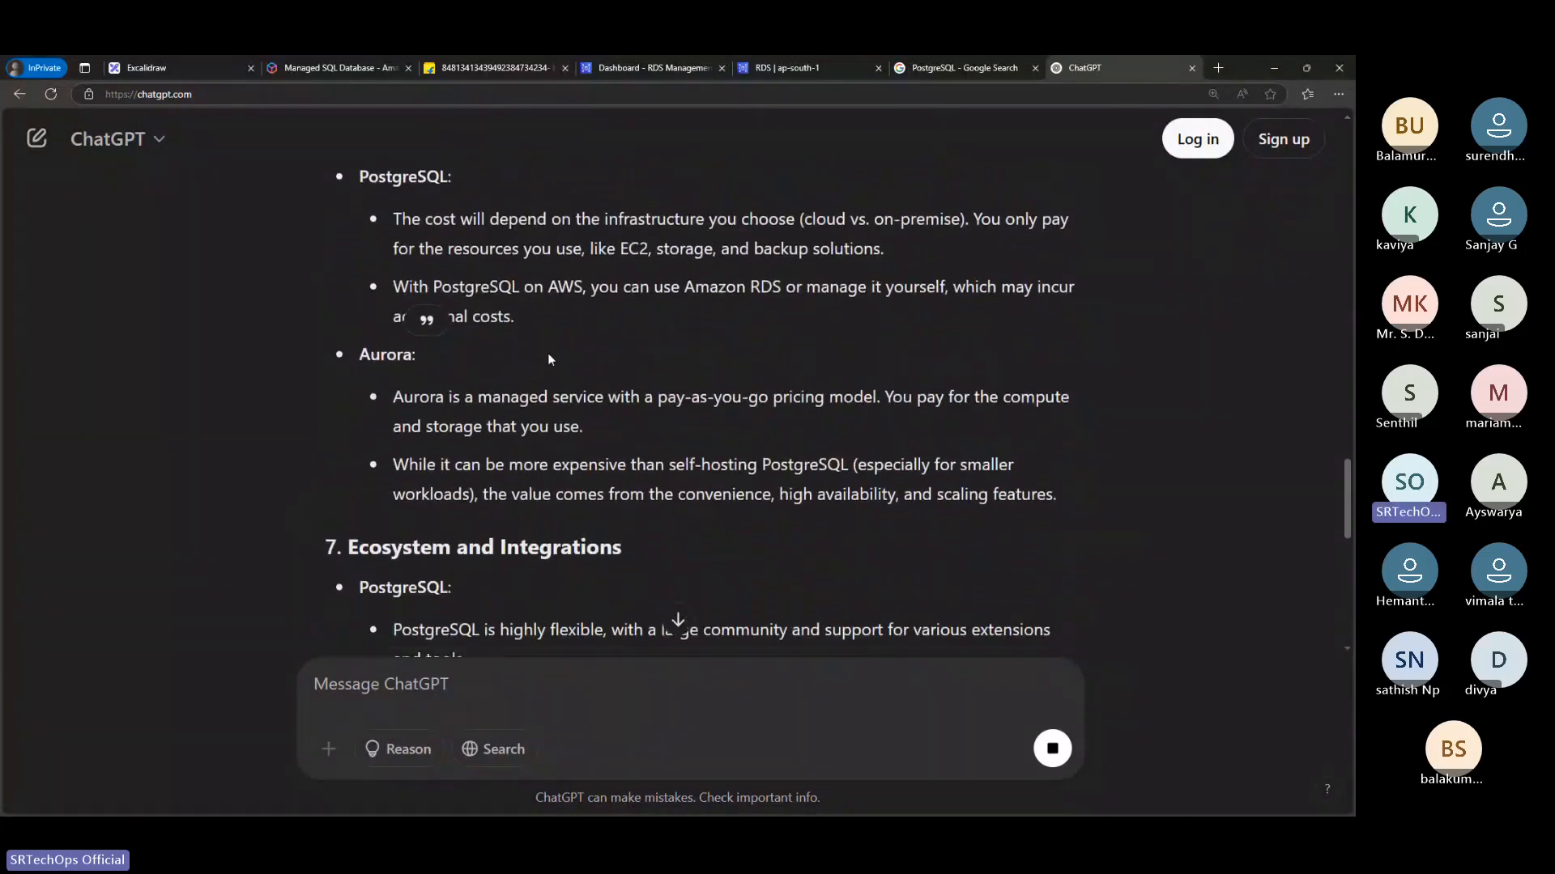
scroll(548, 354, "down", 2)
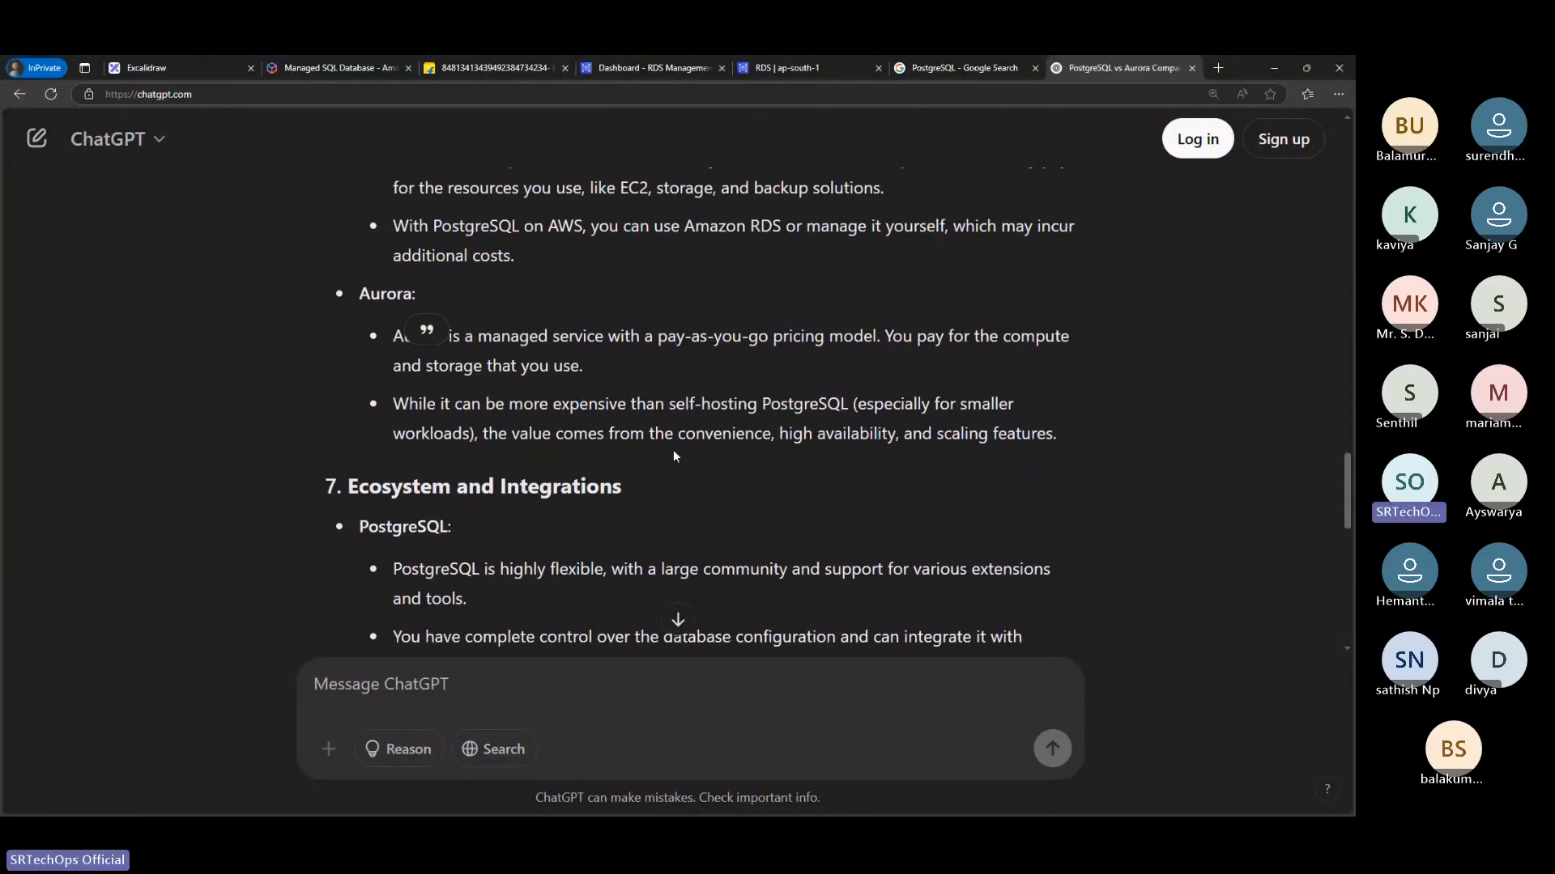
scroll(673, 456, "down", 2)
scroll(673, 456, "down", 8)
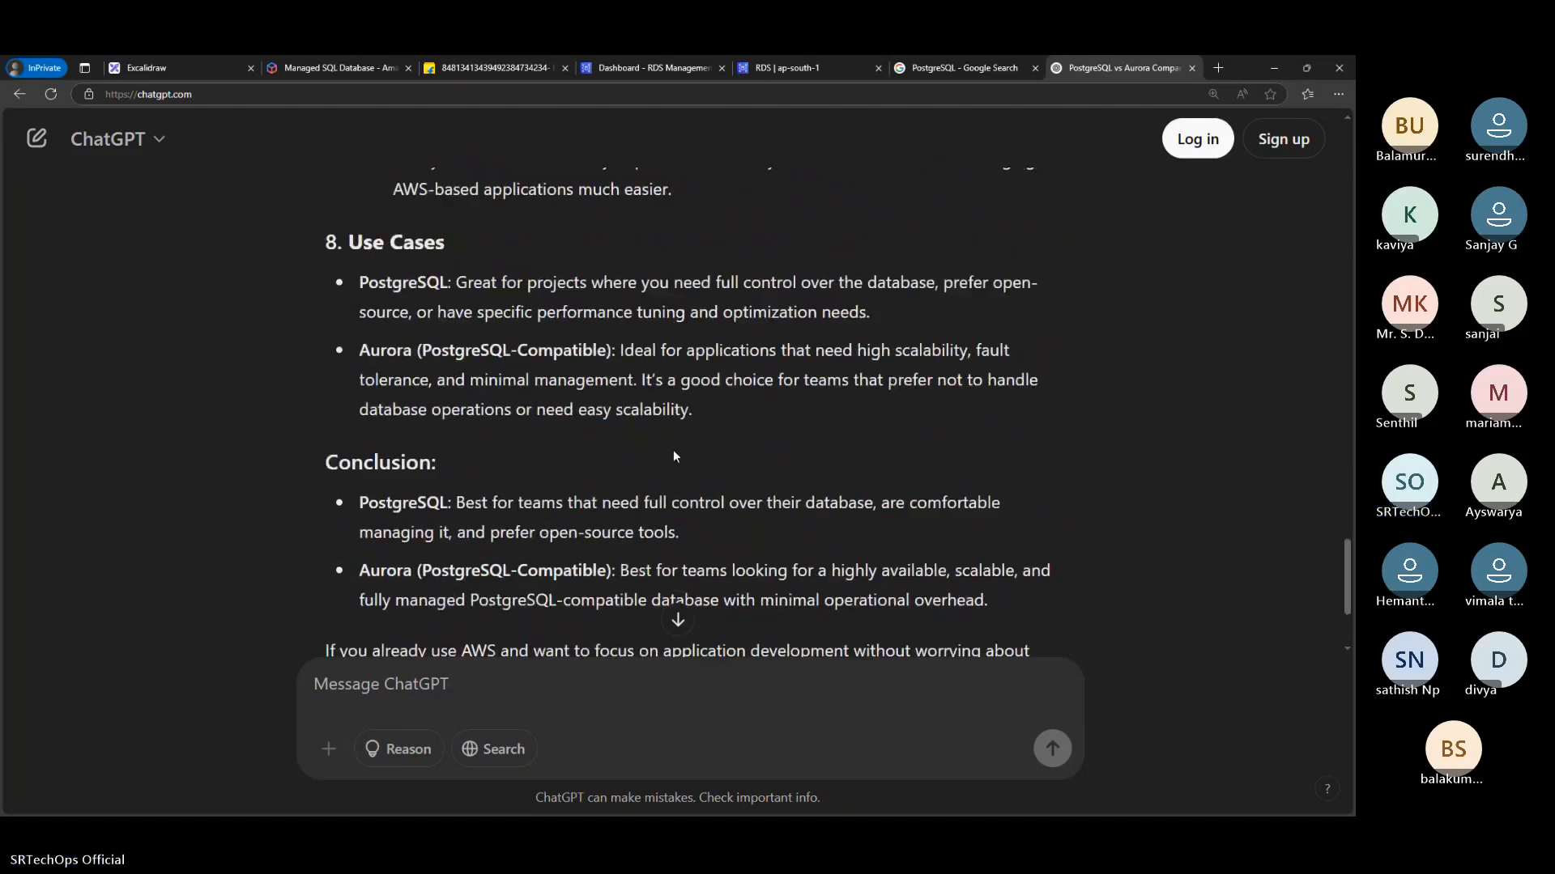
Review the conclusion again and go back over the architecture, performance and scalability differences between PostgreSQL and Aurora
scroll(695, 429, "up", 1)
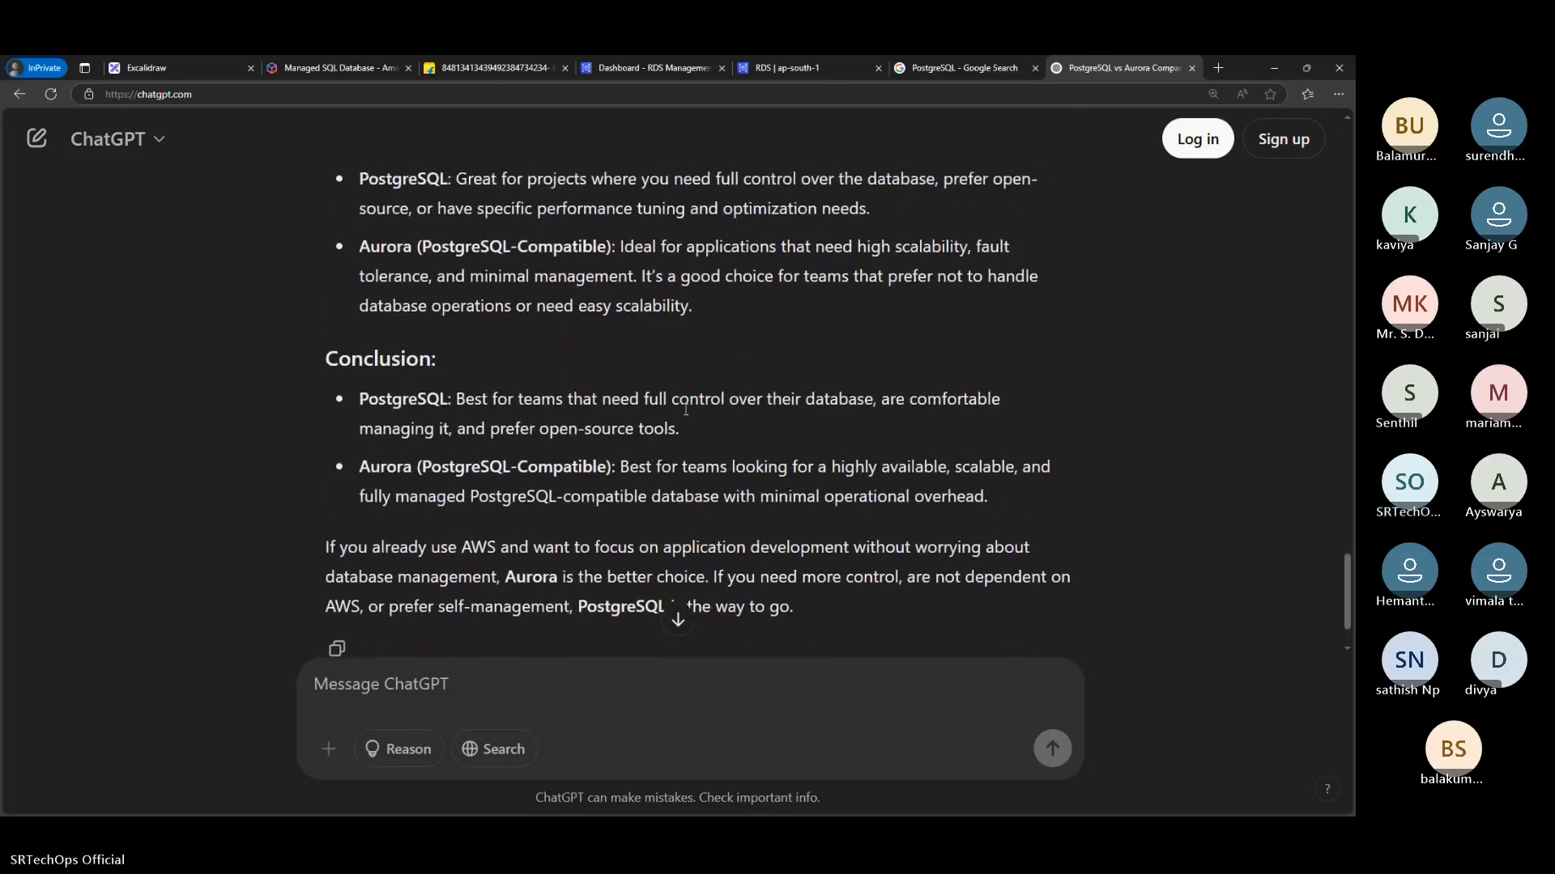
scroll(721, 385, "up", 1)
scroll(721, 386, "up", 15)
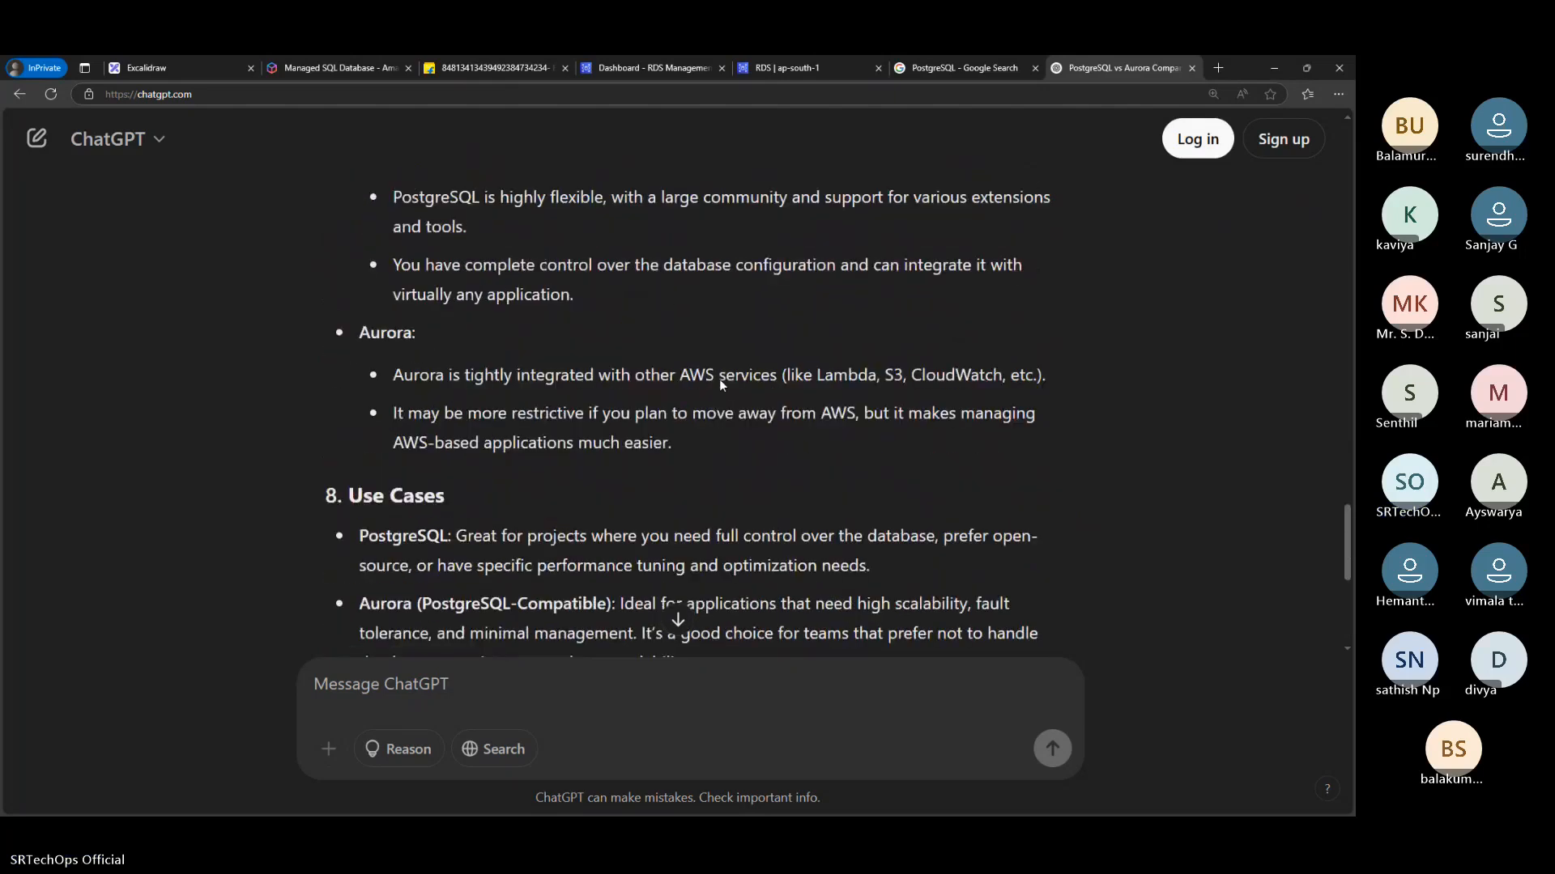
scroll(721, 386, "up", 20)
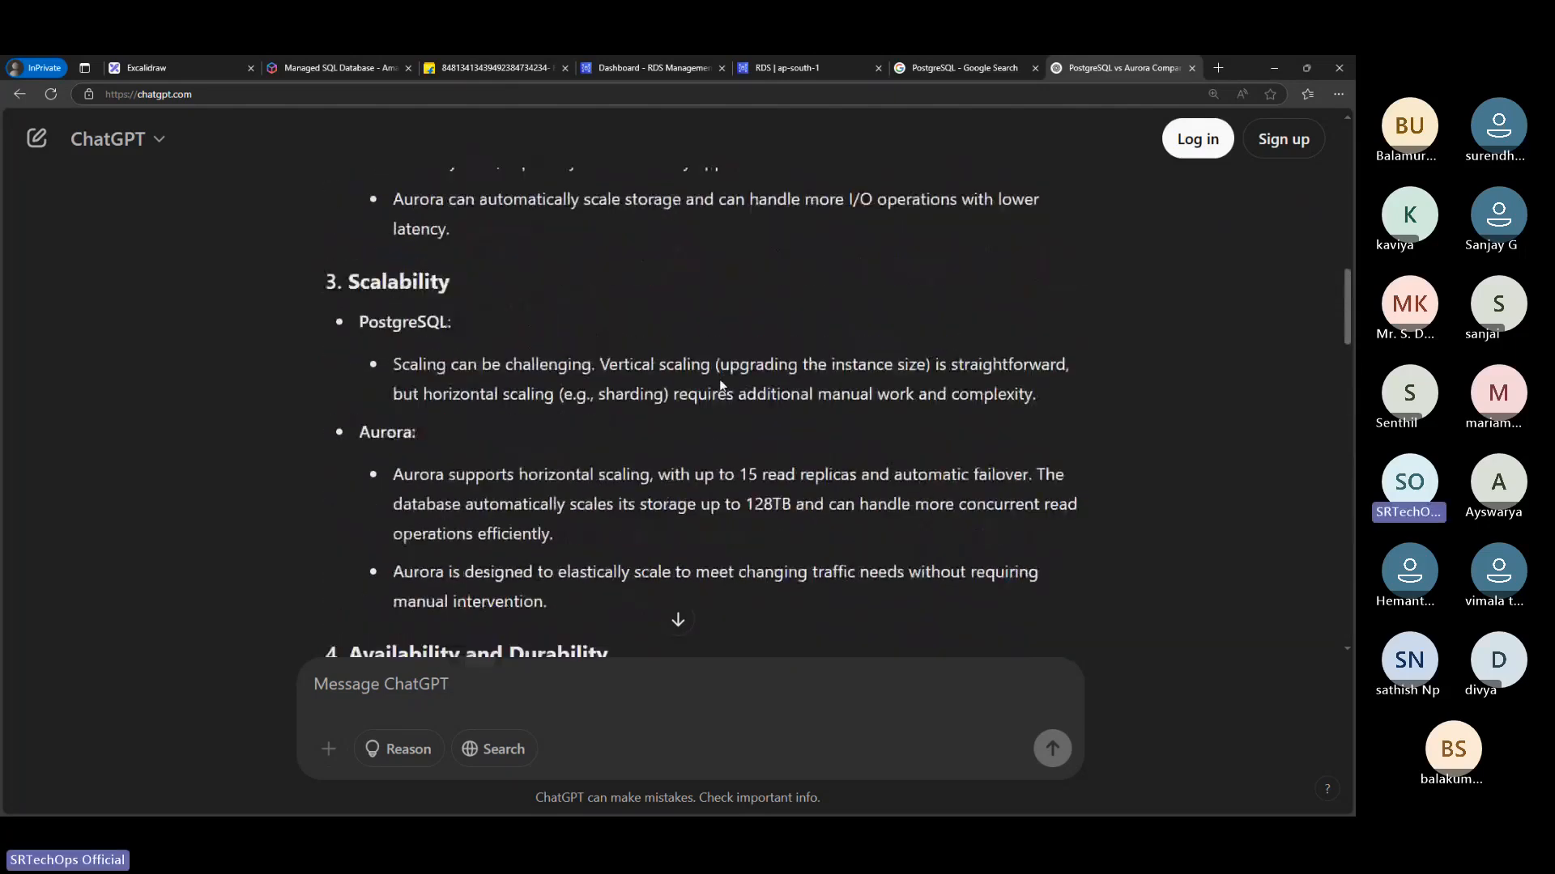
scroll(721, 385, "down", 3)
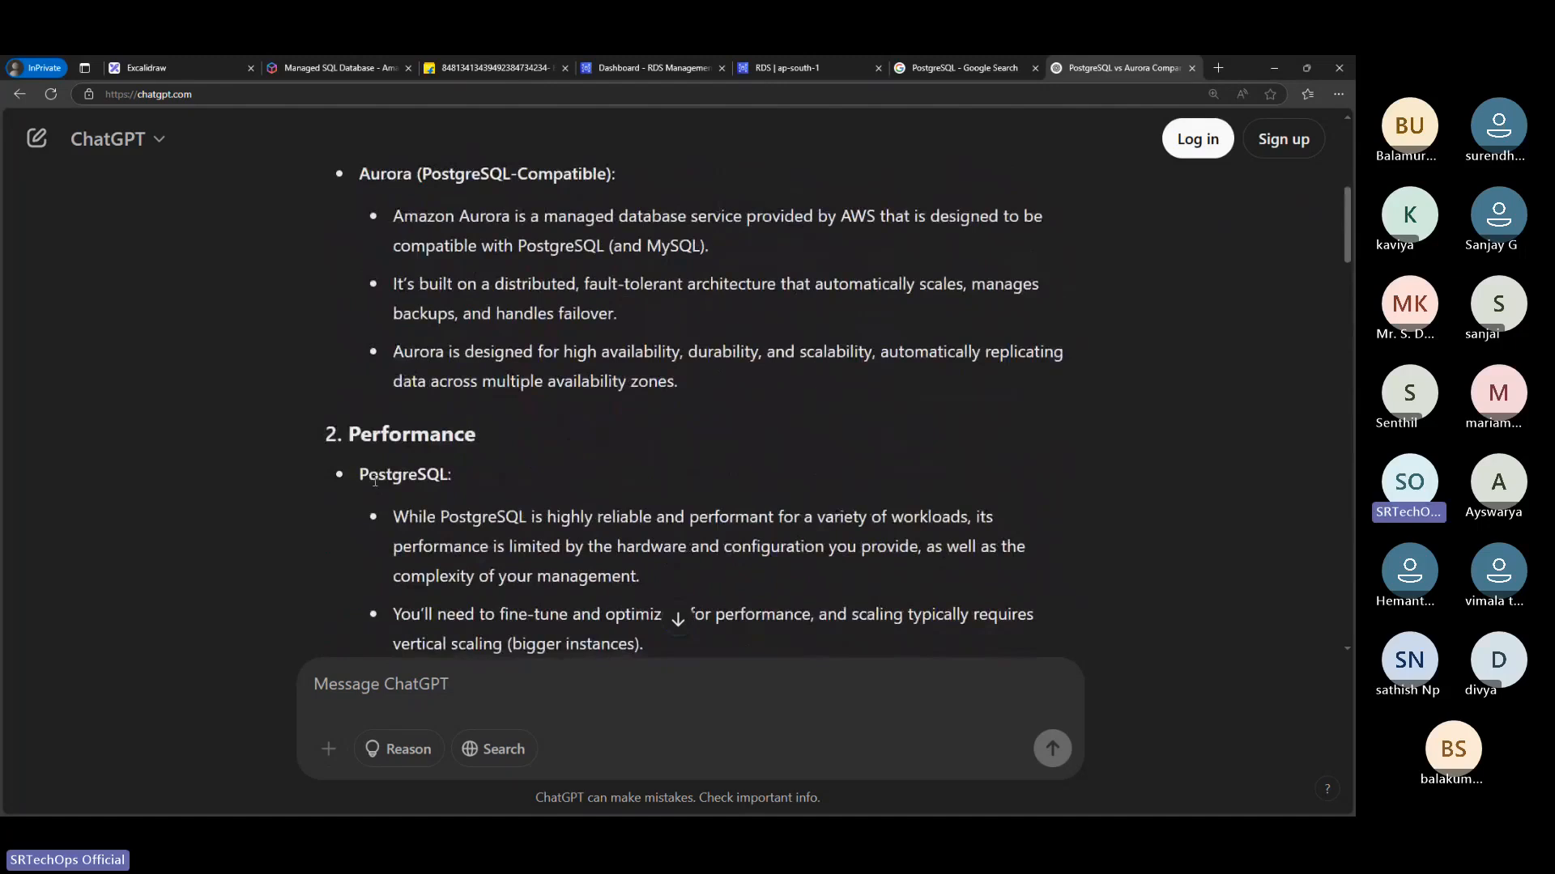
scroll(375, 482, "down", 2)
left_click_drag(403, 549, 884, 550)
left_click_drag(361, 508, 436, 527)
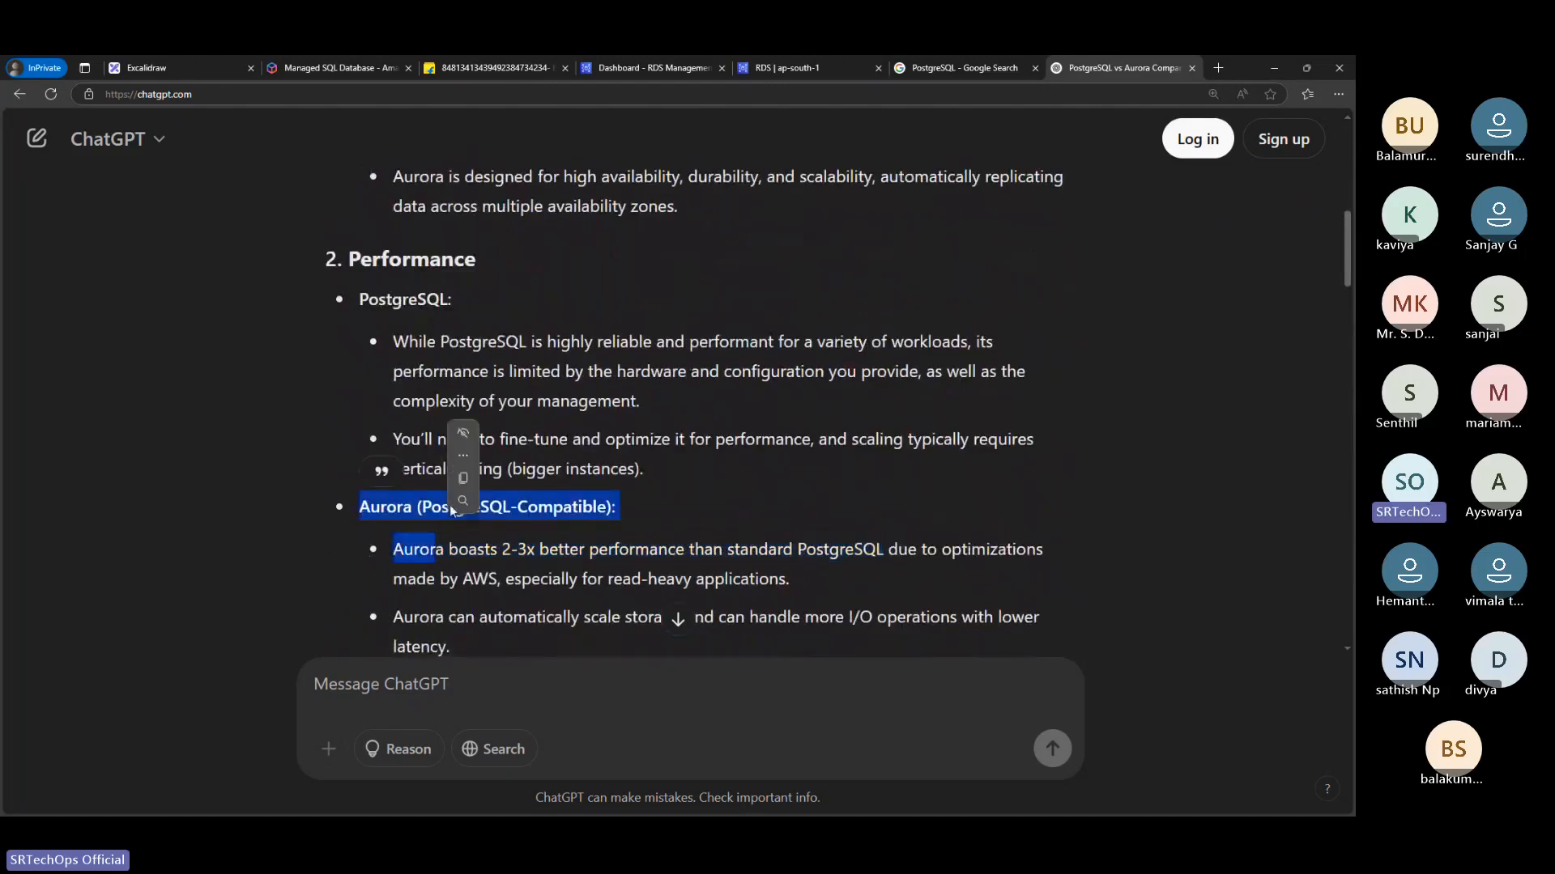
scroll(579, 356, "up", 5)
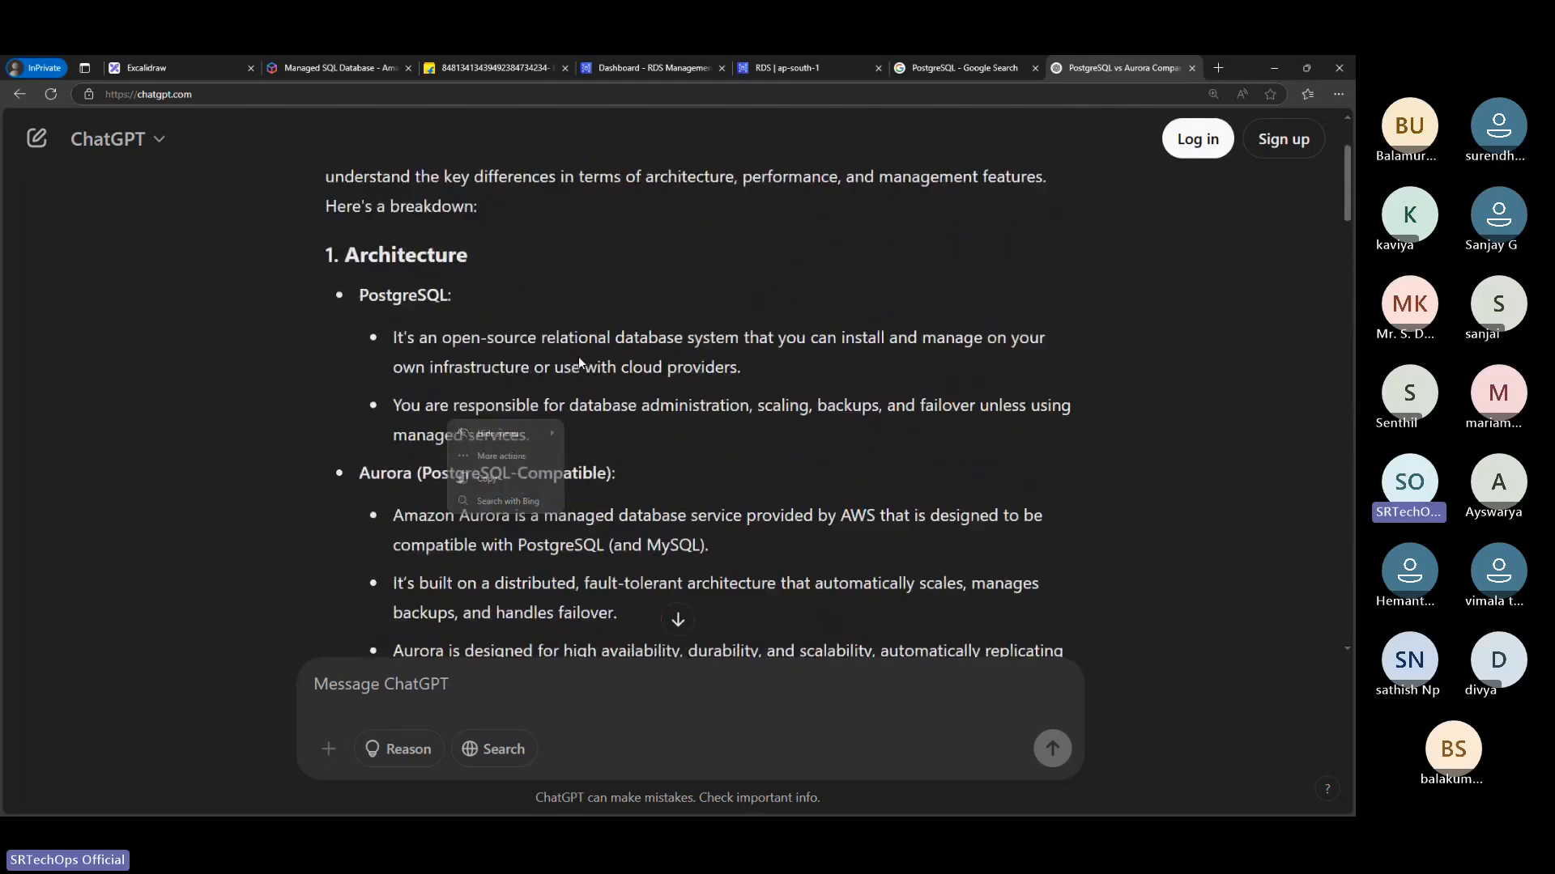
scroll(690, 279, "down", 1)
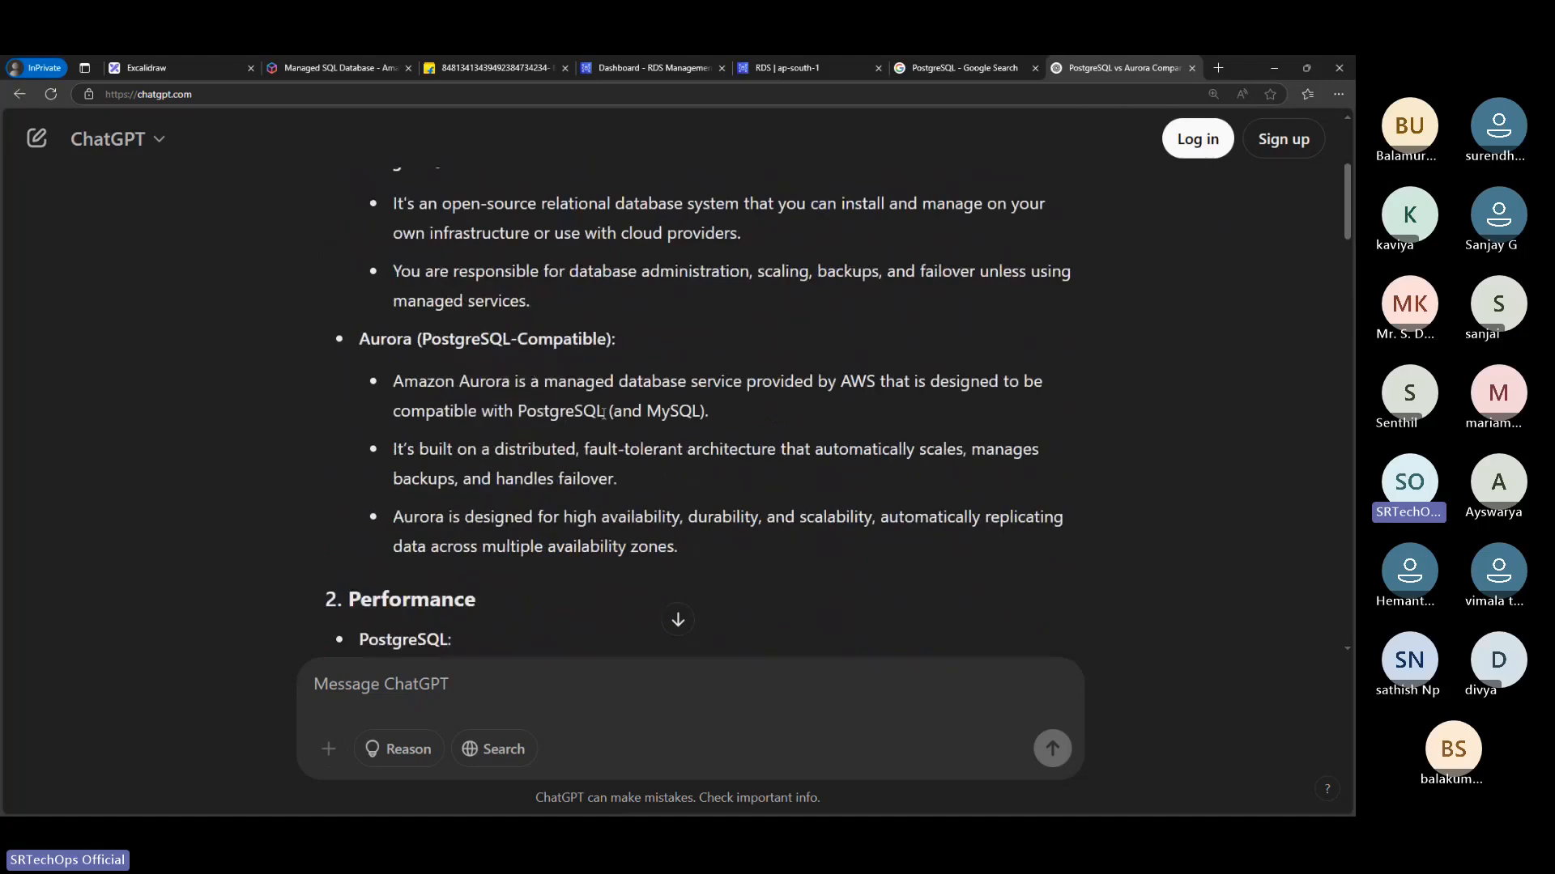
scroll(603, 412, "down", 10)
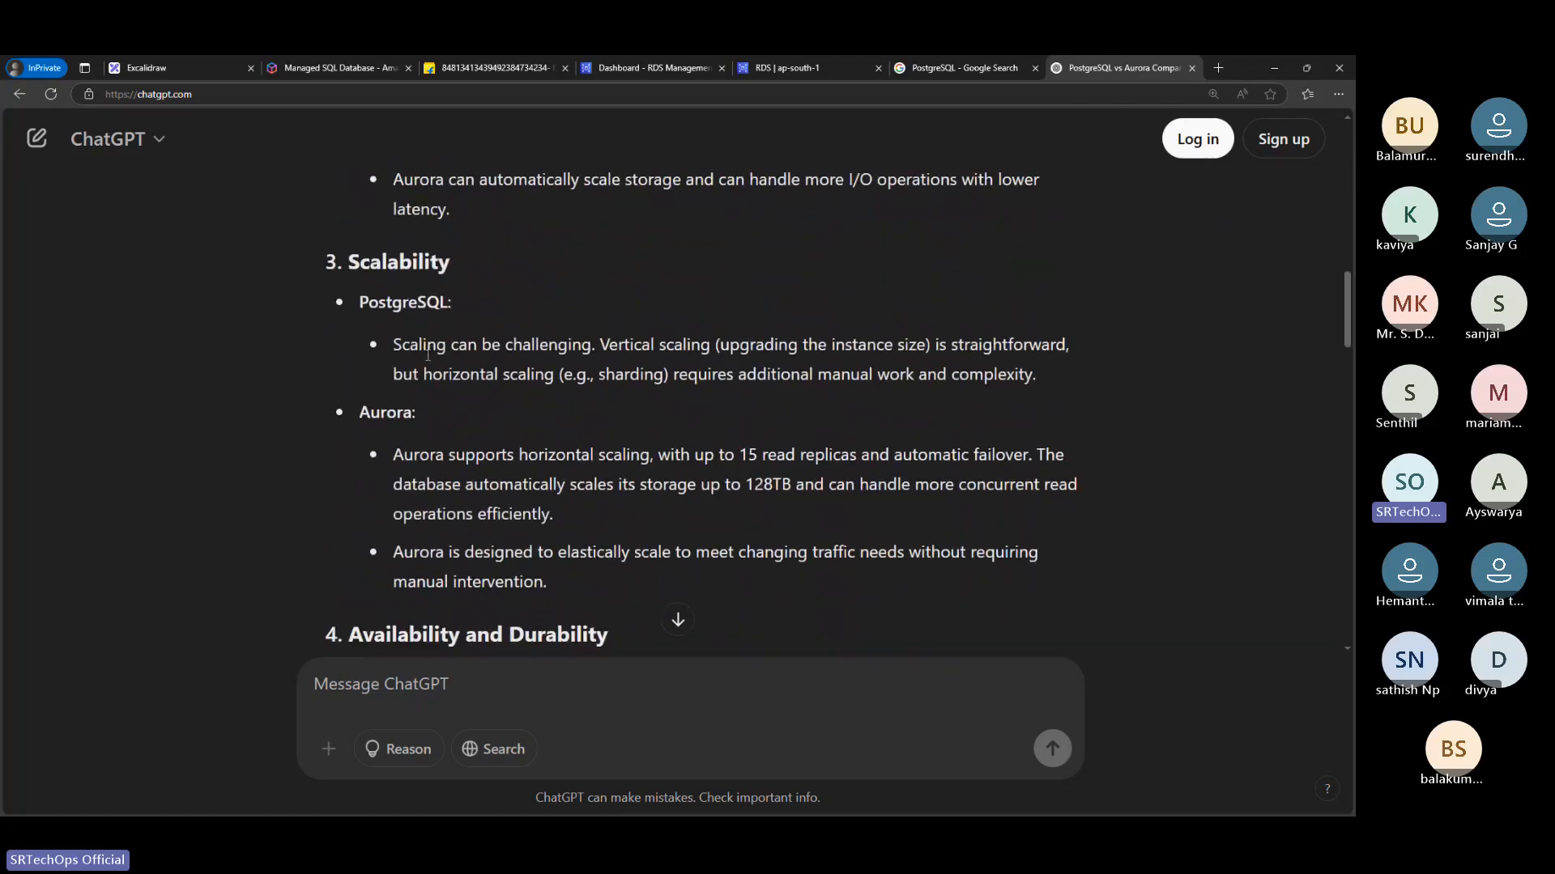
Read the scalability, availability and durability, and maintenance sections of the PostgreSQL versus Aurora comparison, highlighting the Aurora points on scaling and hardware failures
left_click_drag(391, 452, 599, 533)
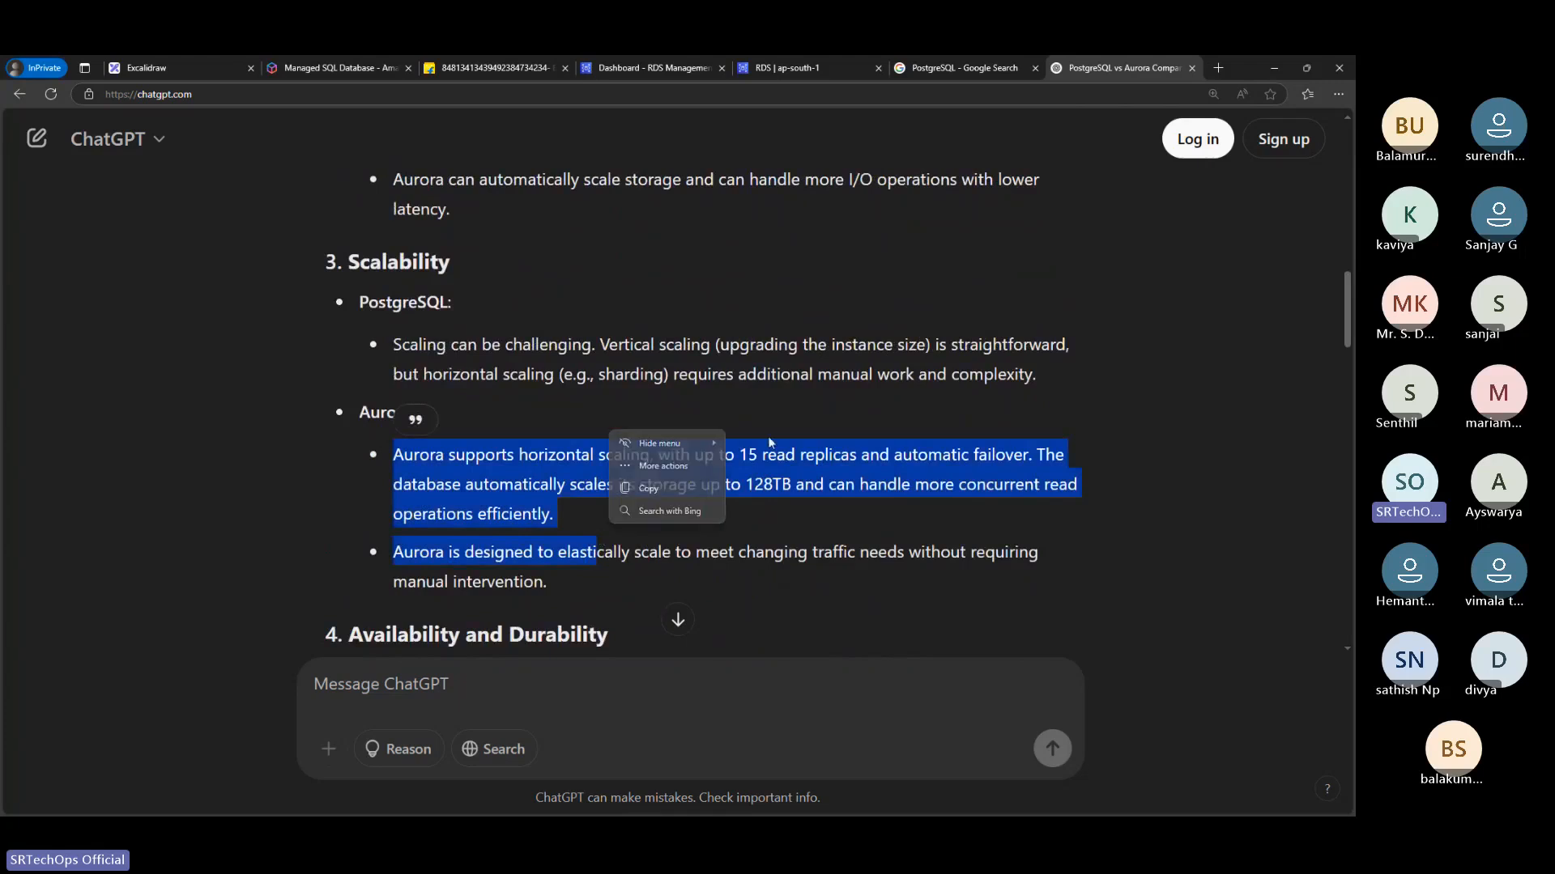
scroll(770, 442, "down", 3)
scroll(517, 366, "down", 2)
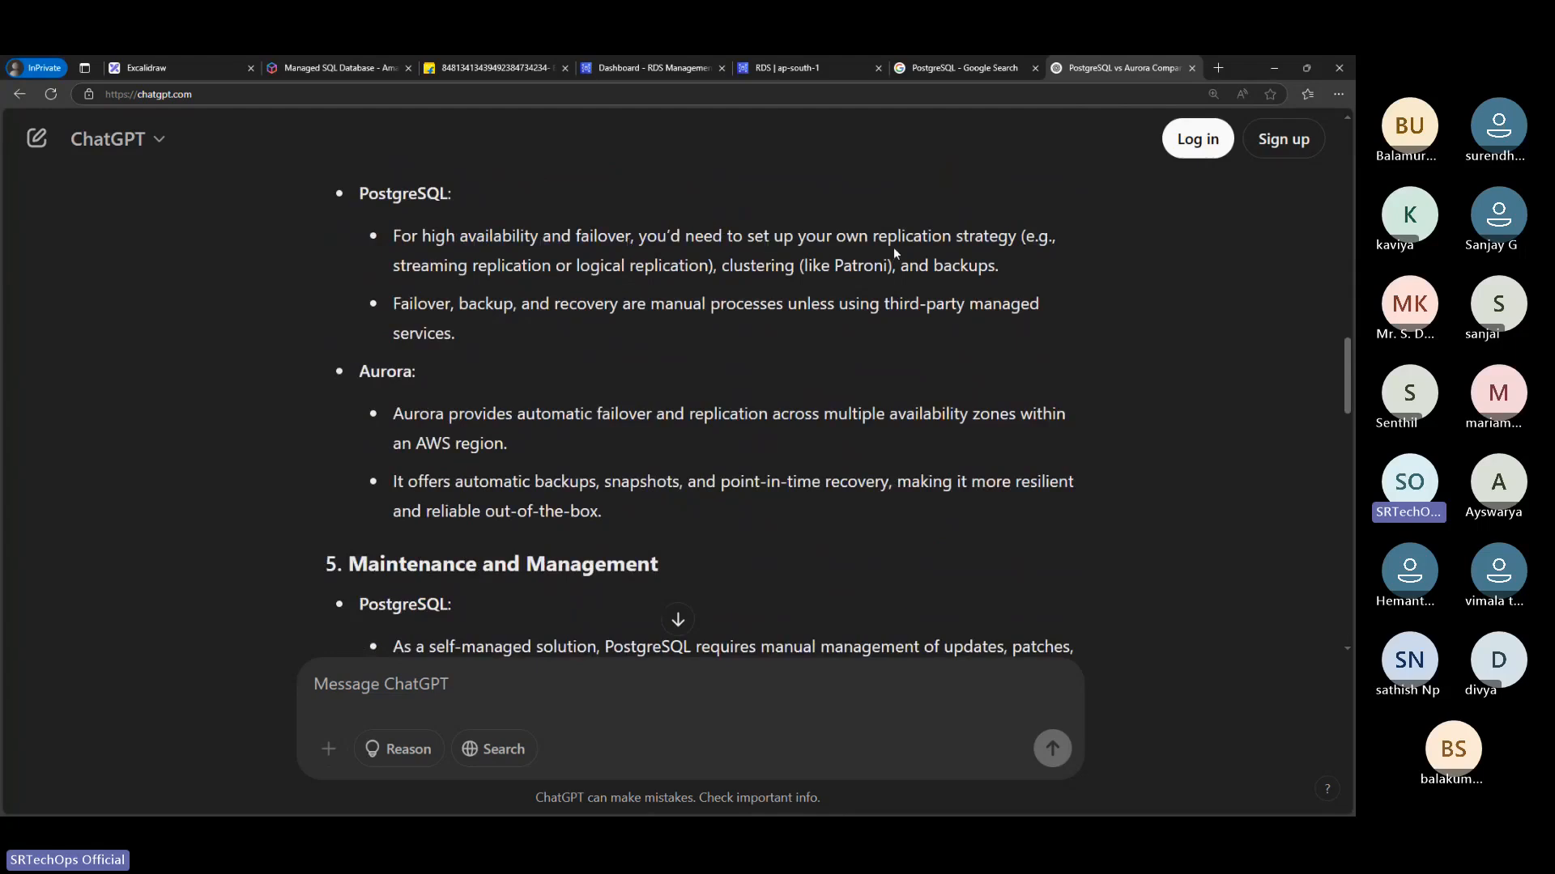
left_click_drag(924, 236, 1044, 241)
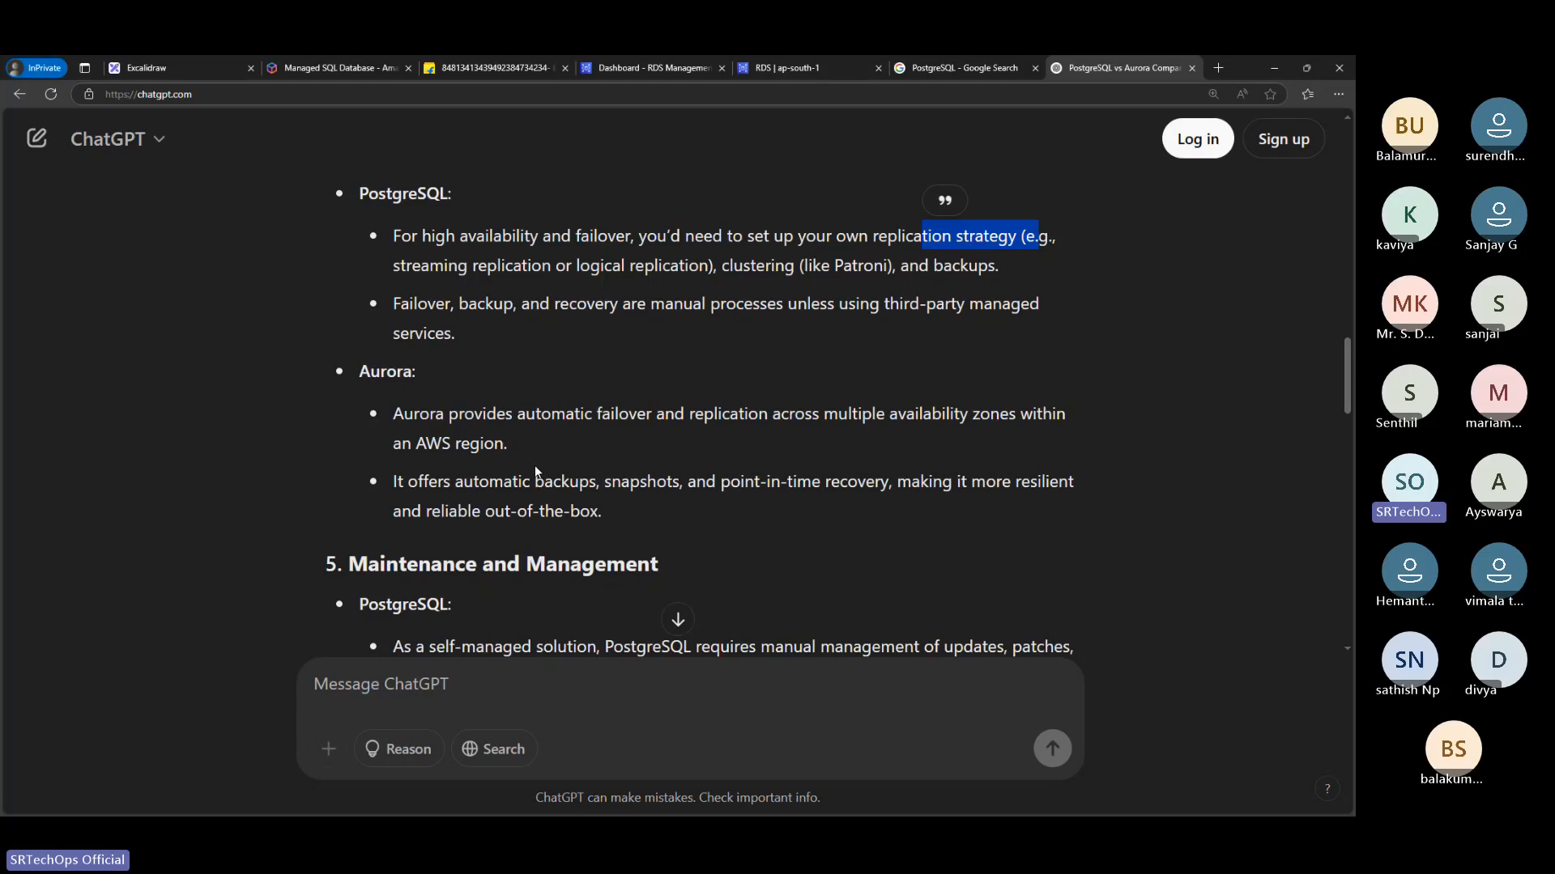
scroll(534, 470, "down", 2)
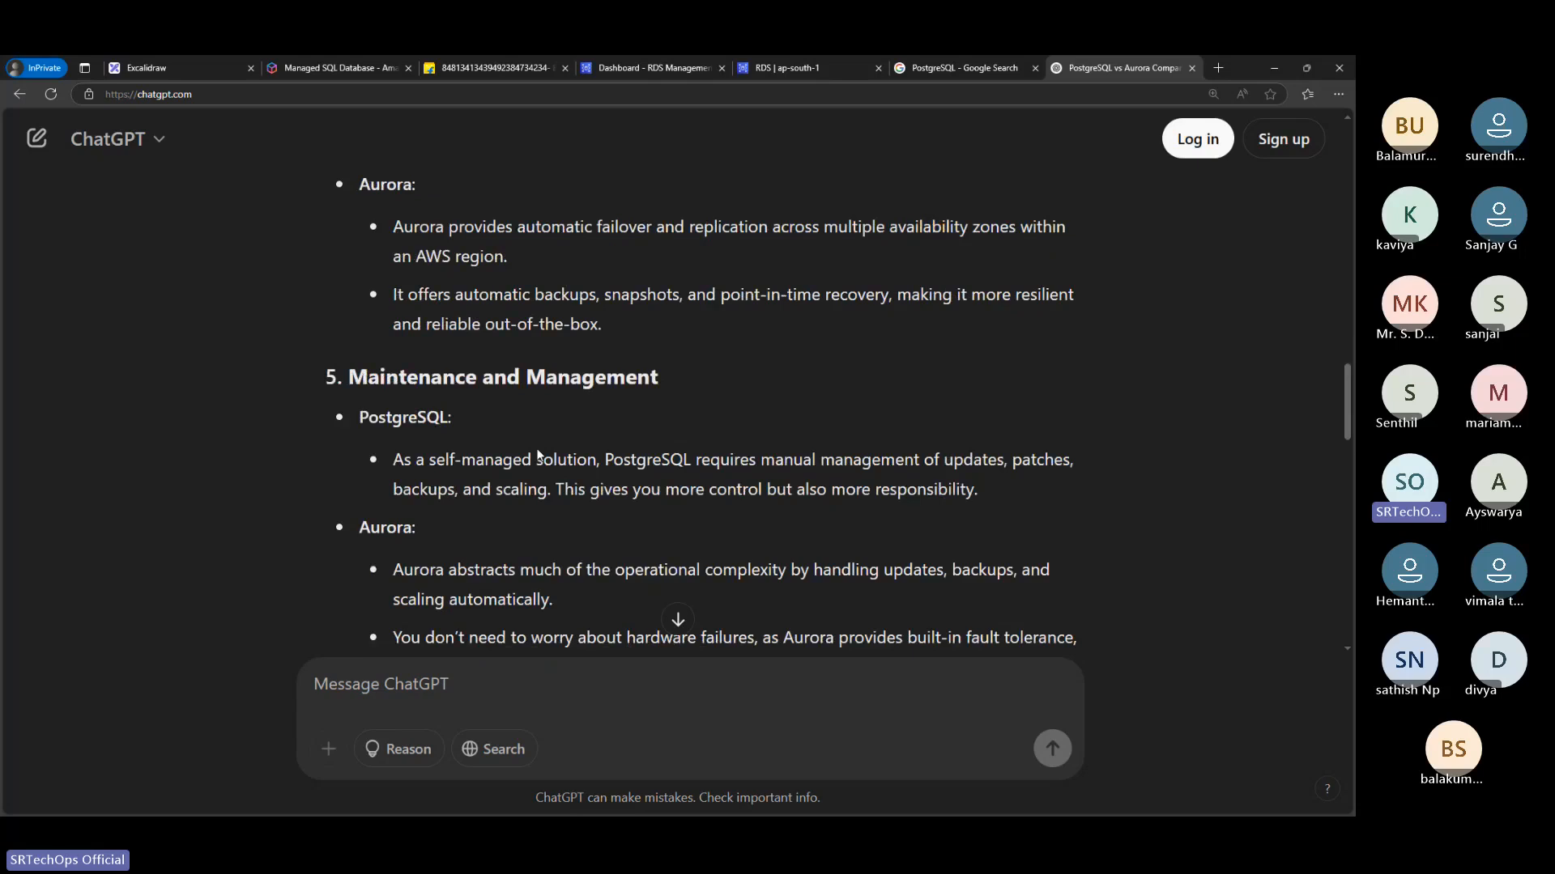
scroll(417, 380, "down", 2)
left_click_drag(419, 402, 658, 459)
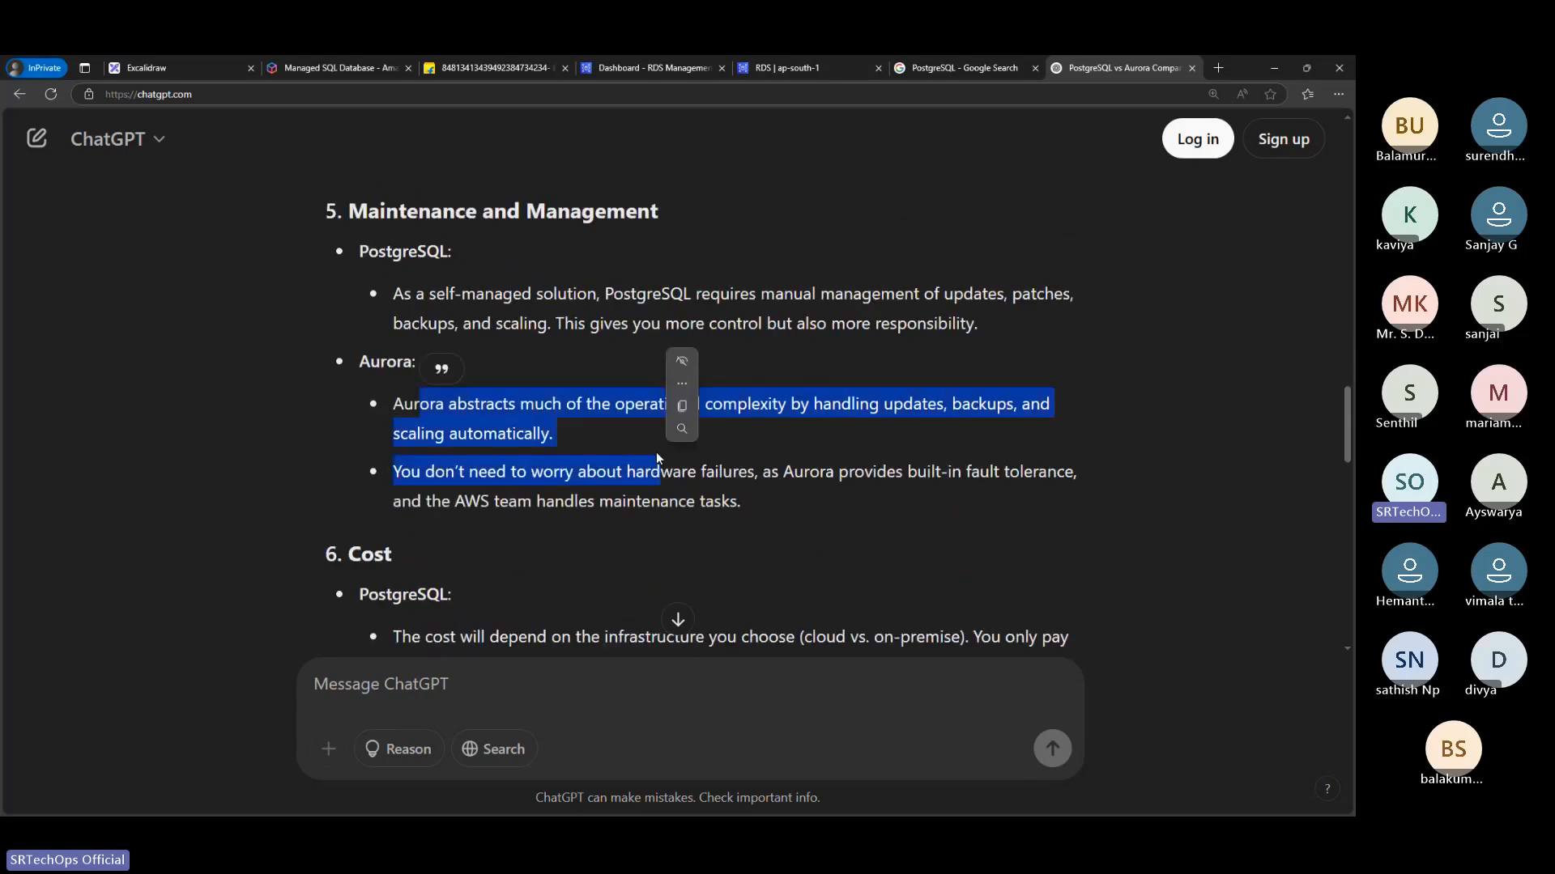
left_click(593, 423)
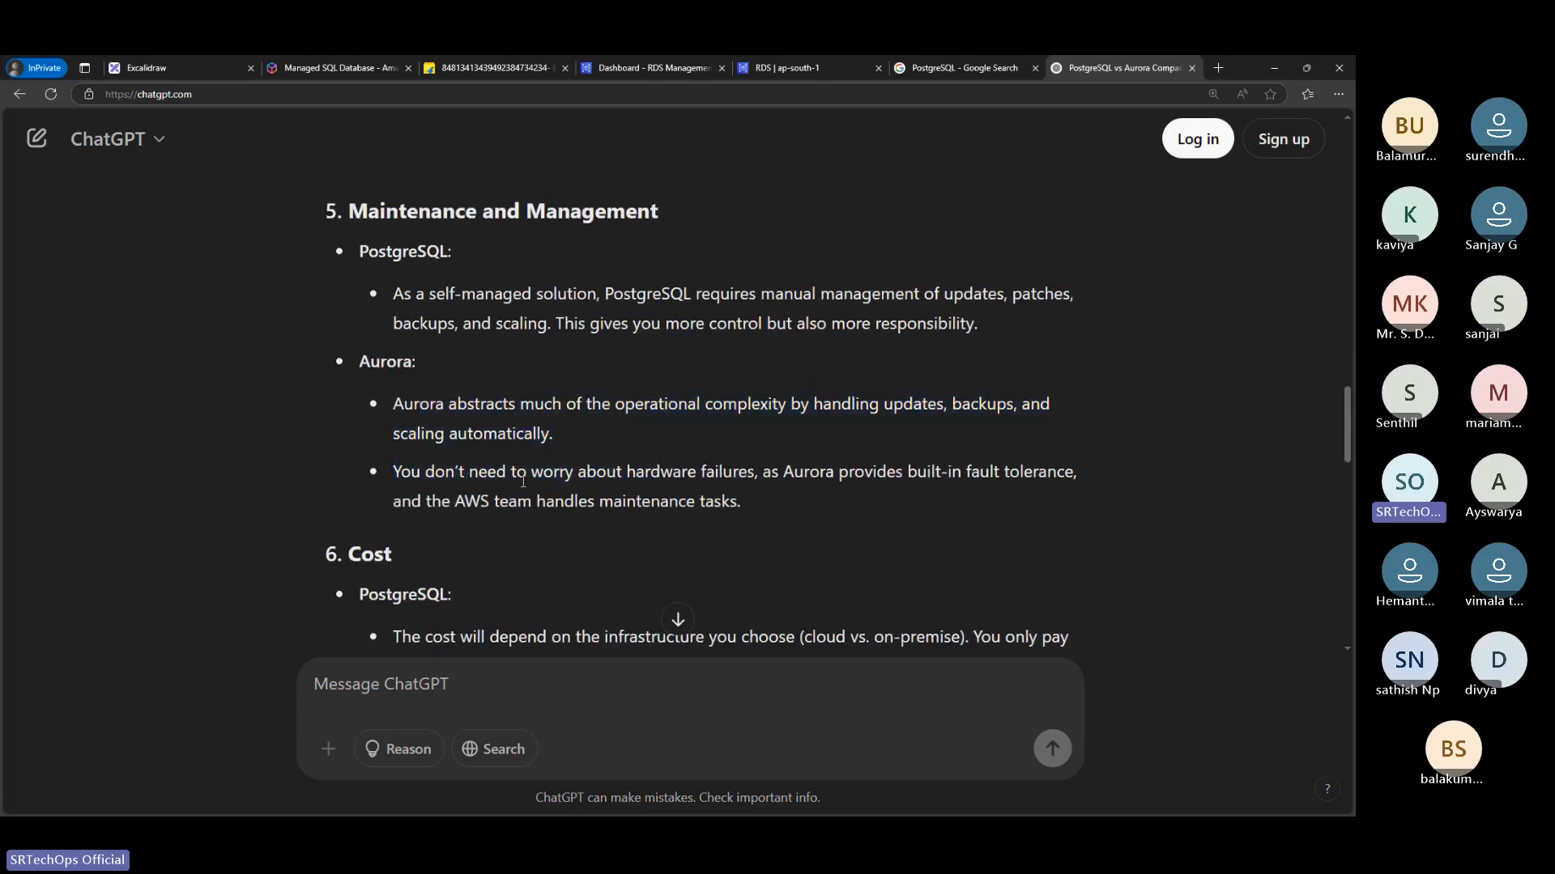
left_click_drag(651, 471, 779, 474)
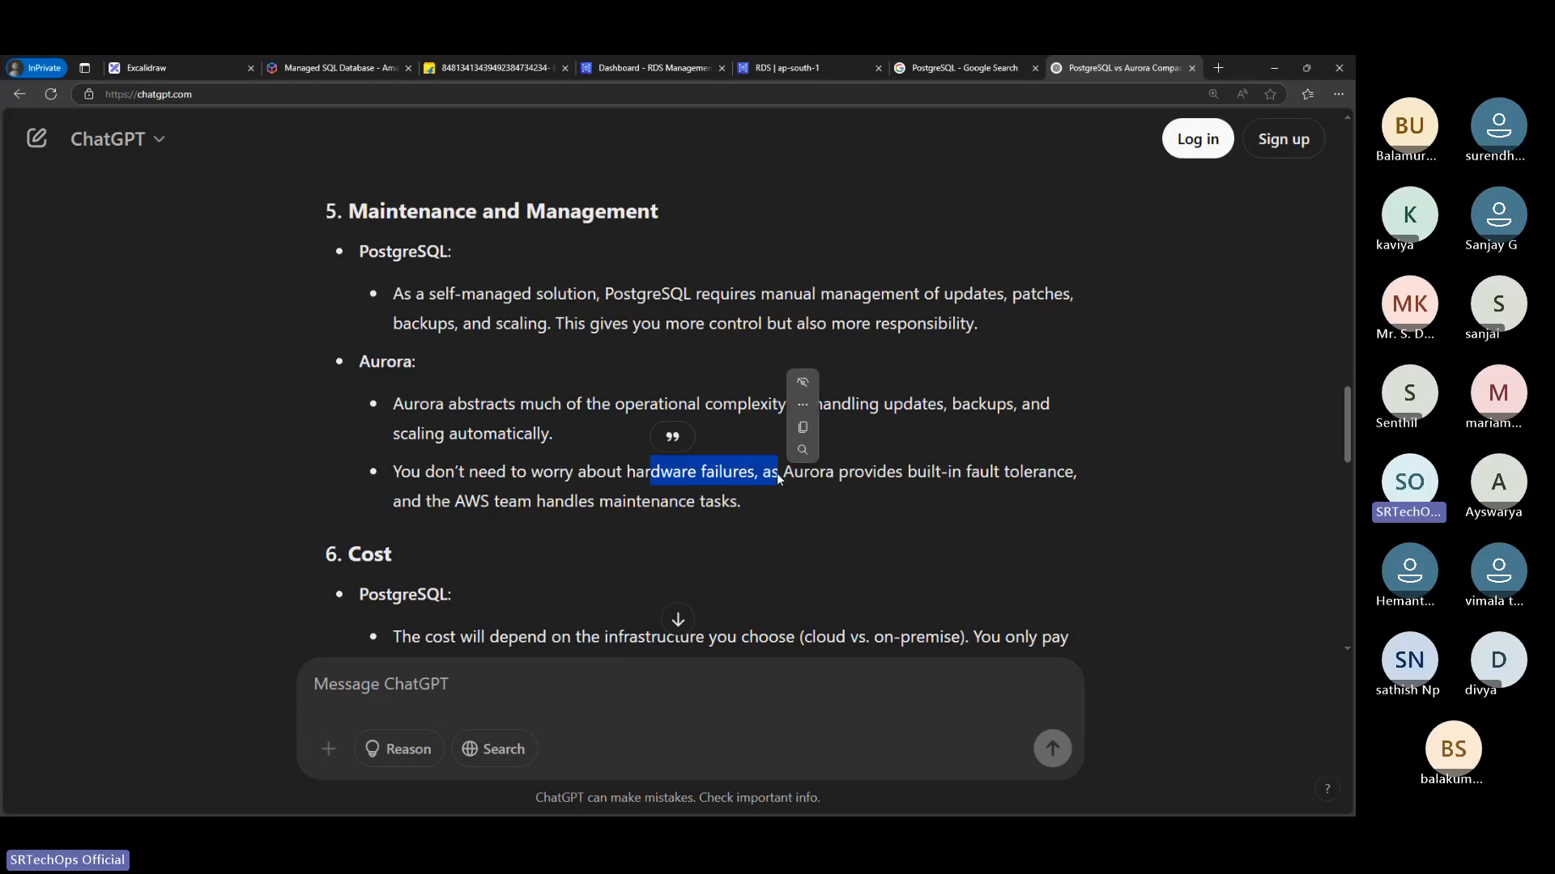
left_click(837, 500)
Go back over Aurora's backup and recovery points and PostgreSQL's self-managed maintenance requirements in the ChatGPT comparison
scroll(655, 355, "up", 2)
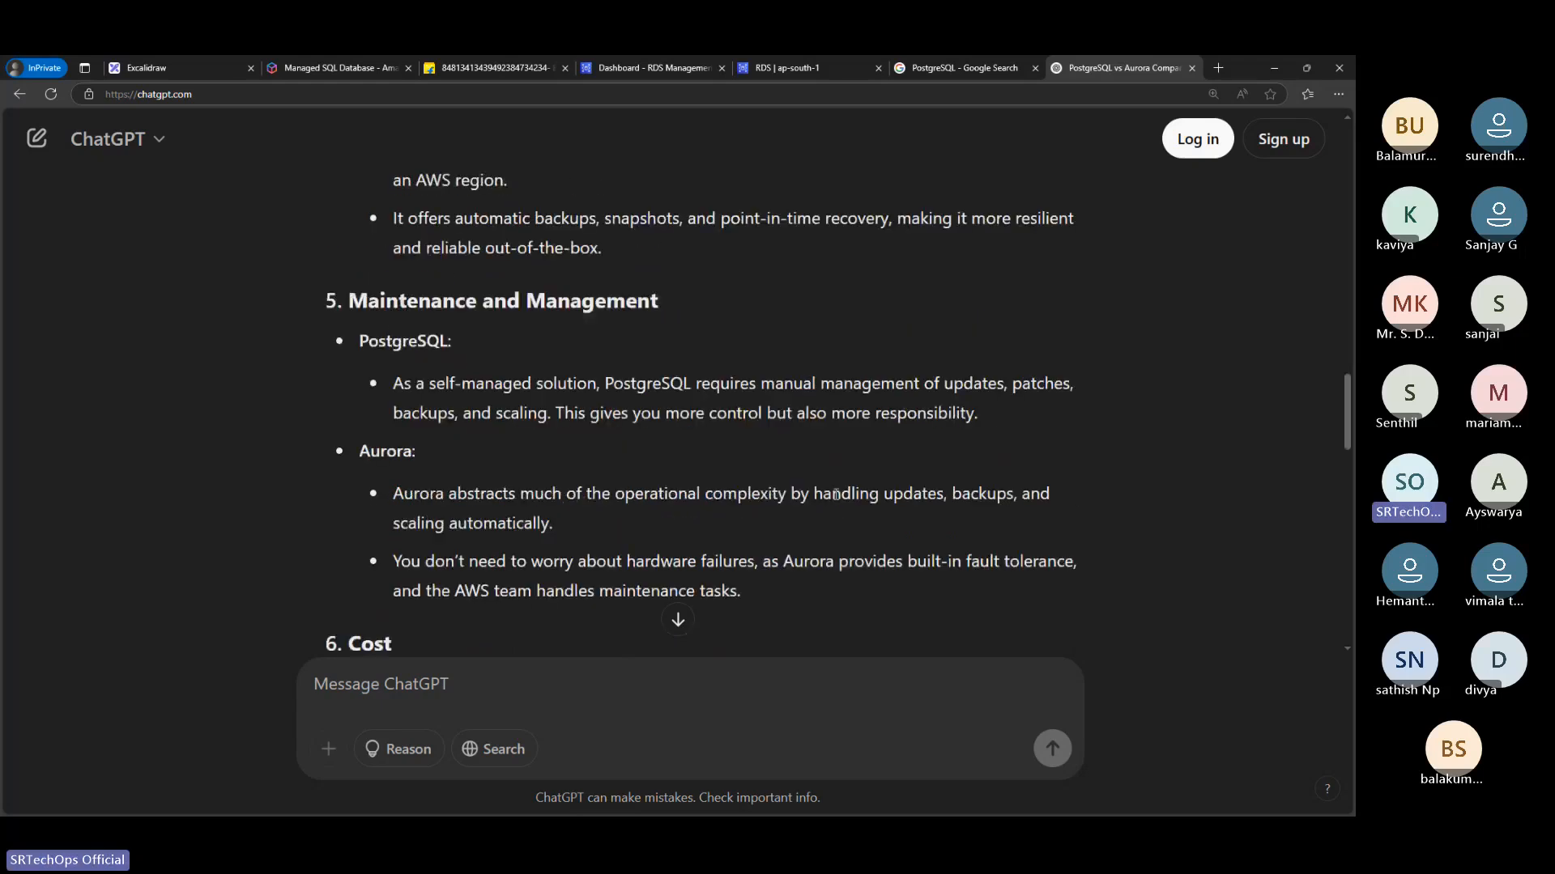
left_click_drag(460, 248, 767, 309)
scroll(768, 309, "up", 1)
scroll(544, 312, "up", 2)
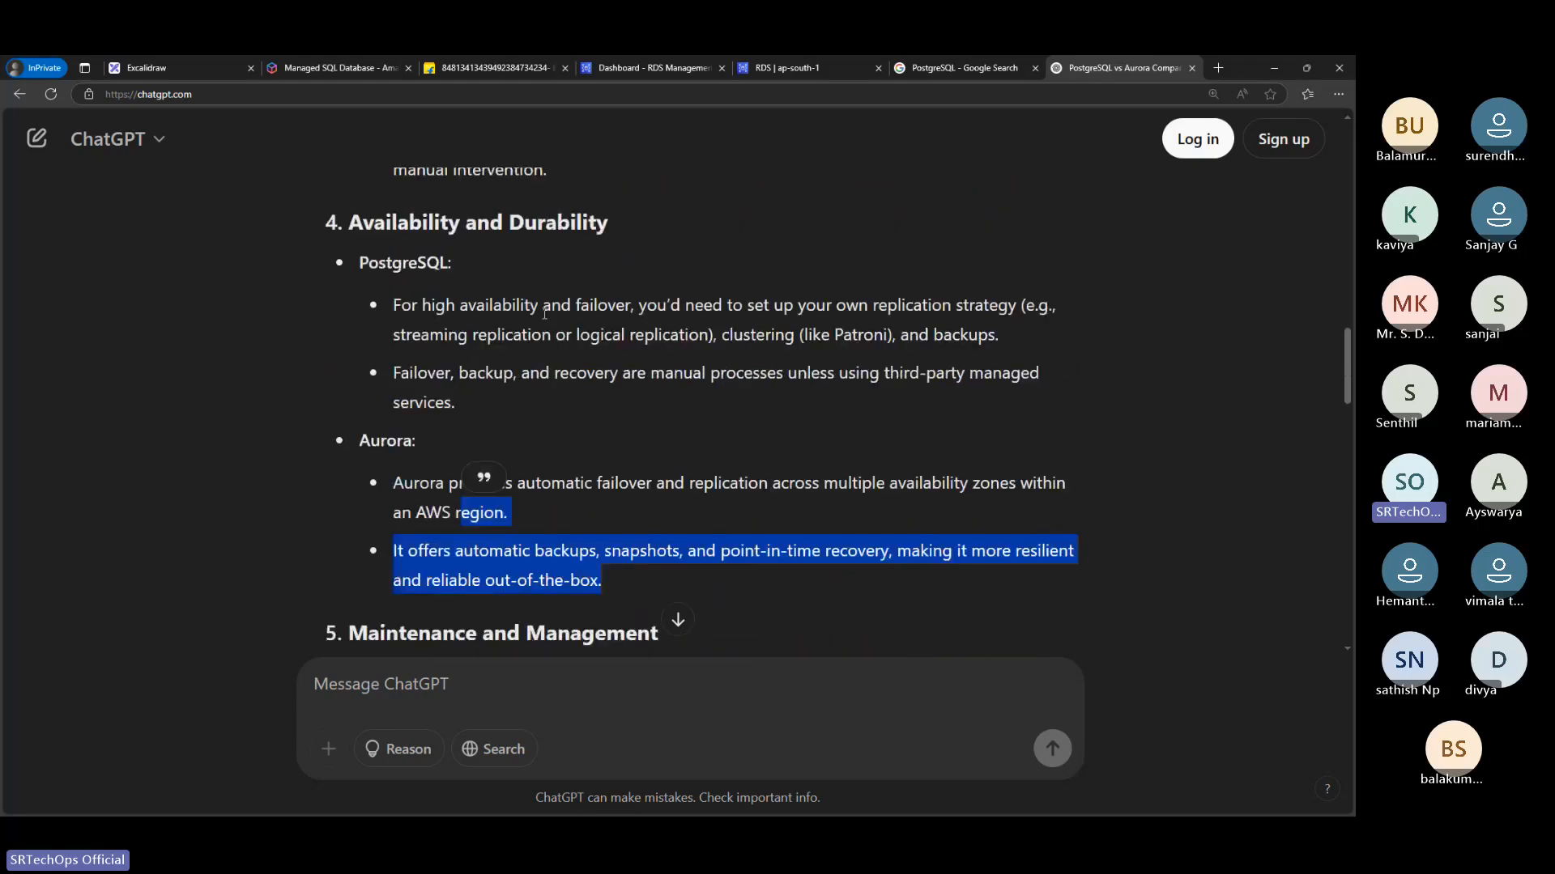
scroll(544, 313, "down", 4)
left_click_drag(379, 357, 892, 445)
scroll(937, 400, "down", 1)
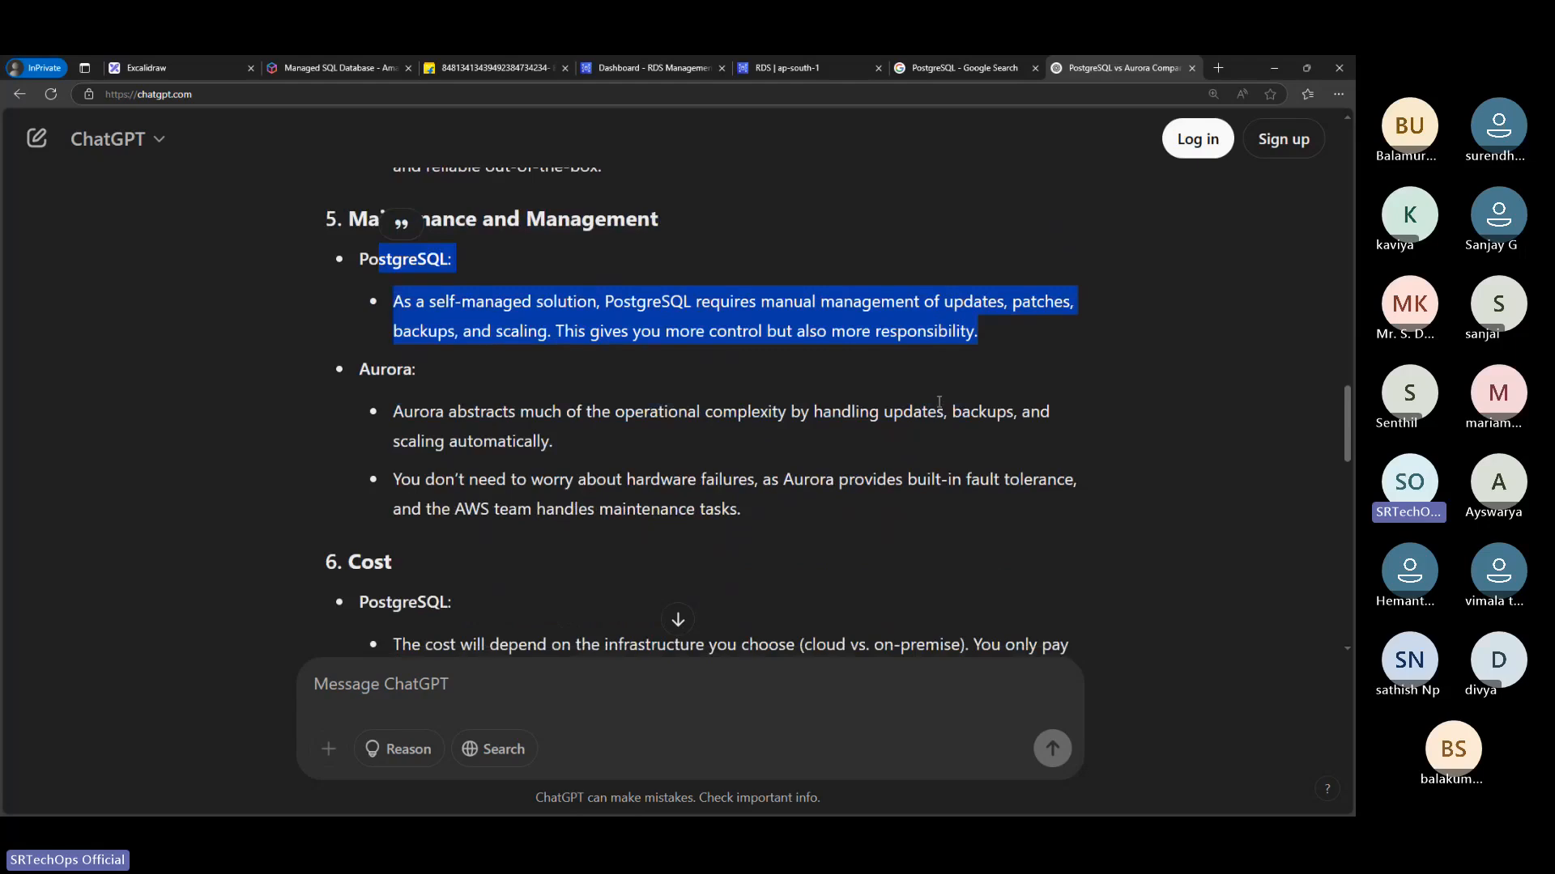
Return to the RDS Create database page, choose MySQL as the engine type and read its description
left_click(993, 63)
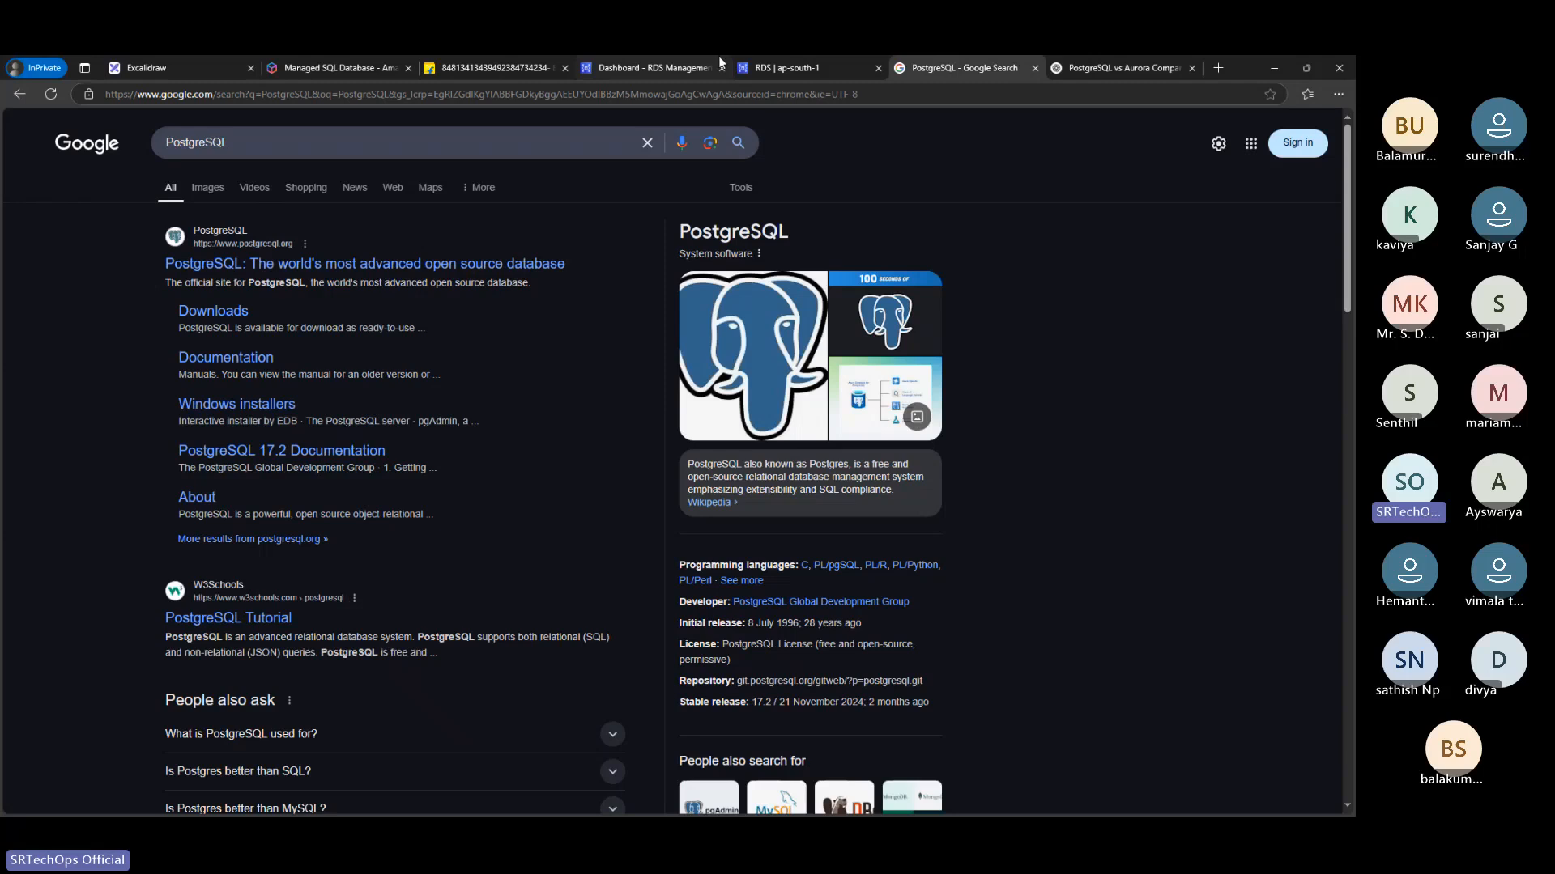
left_click(720, 62)
left_click(784, 67)
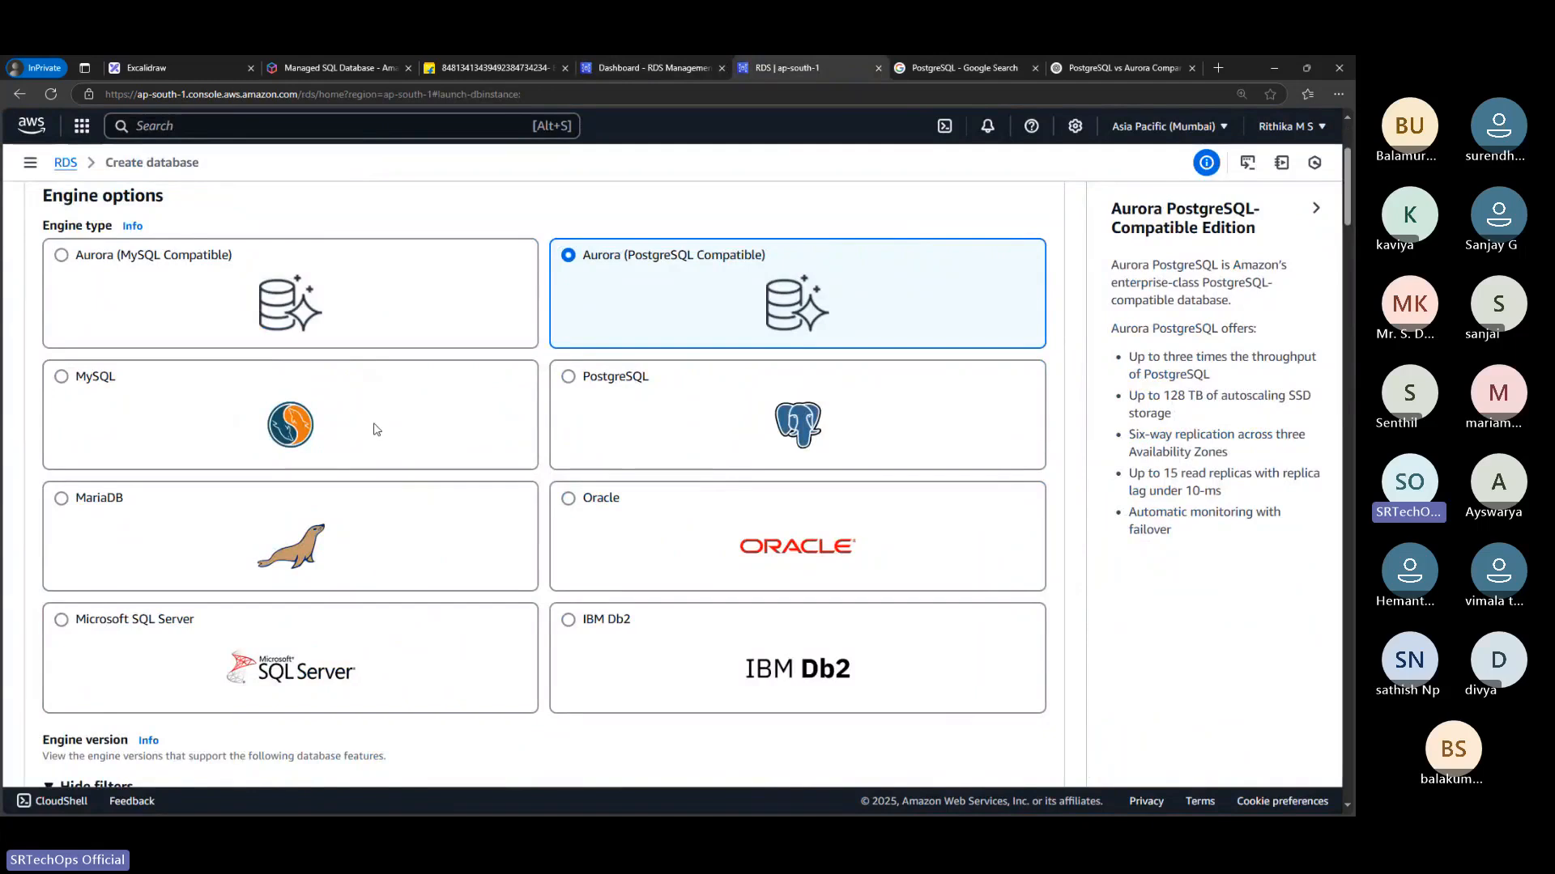
left_click(376, 429)
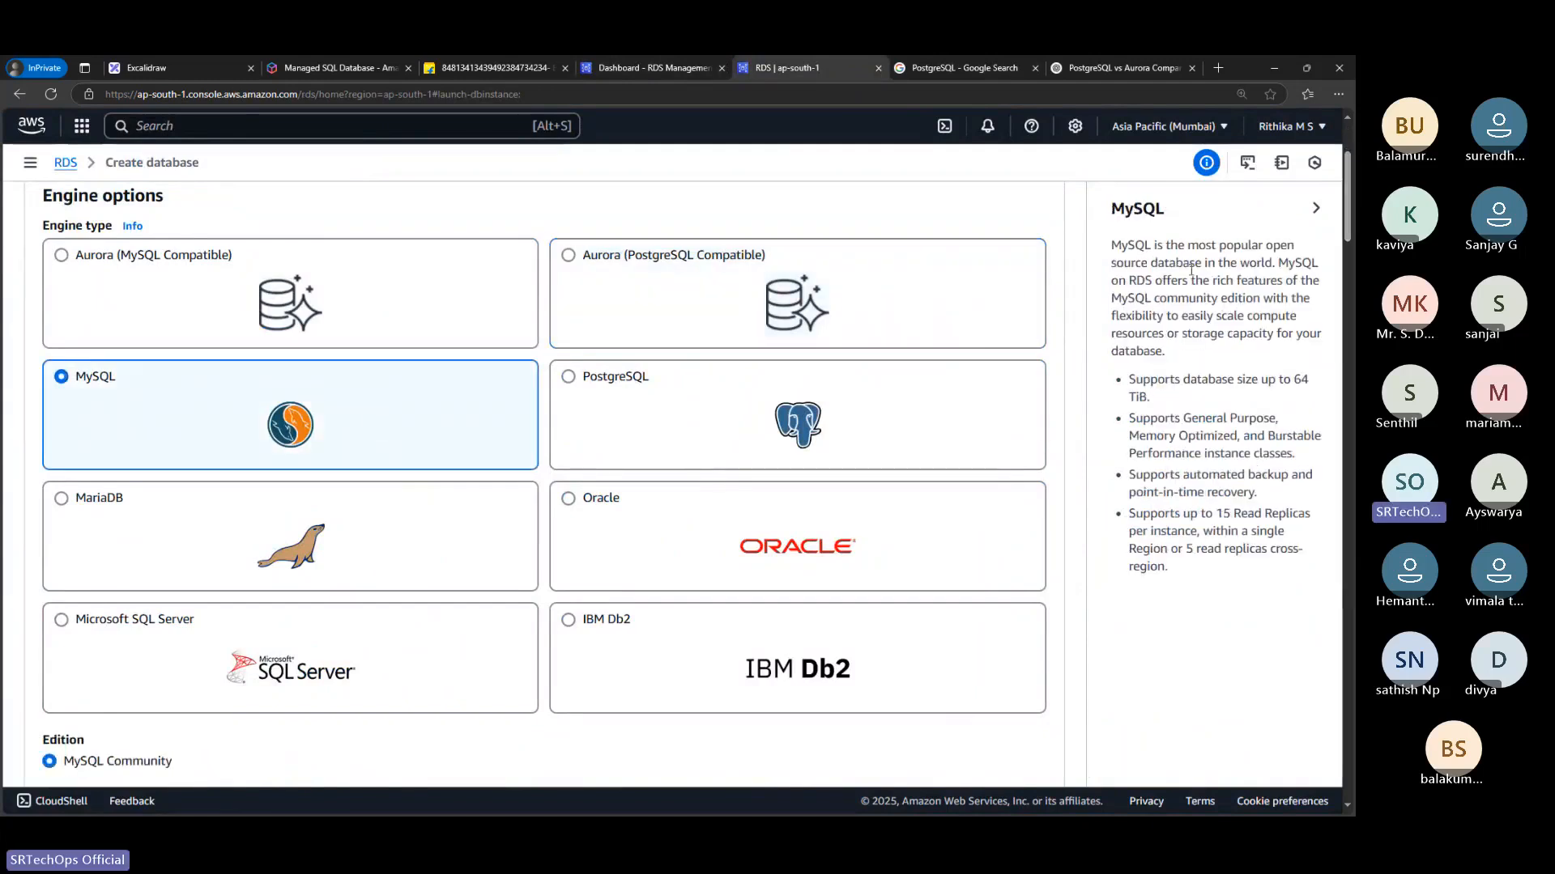
left_click_drag(1156, 210, 1253, 549)
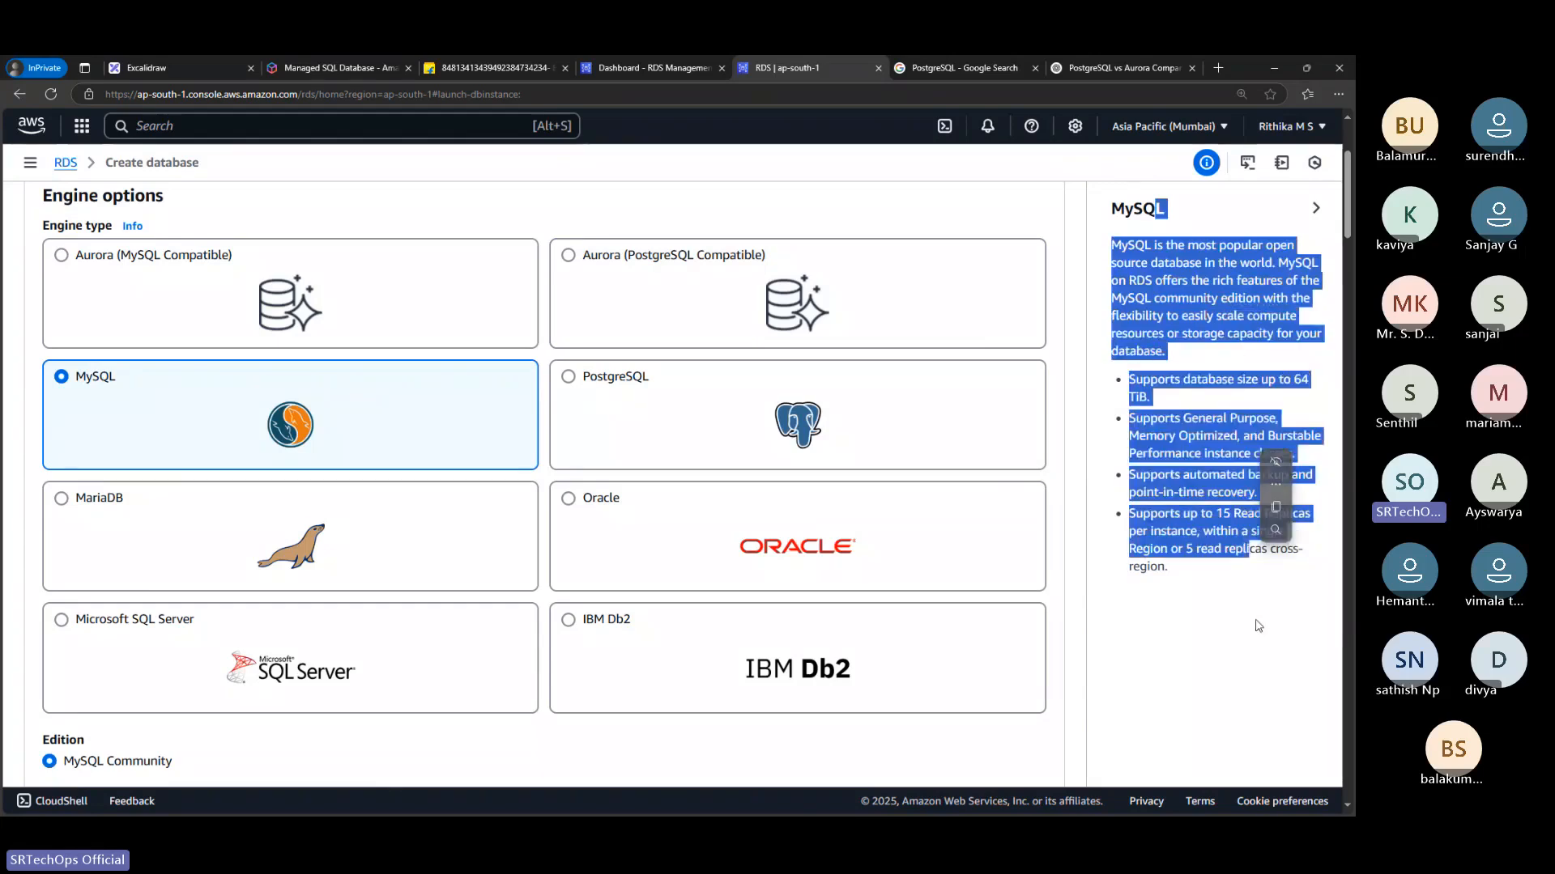
left_click(1257, 627)
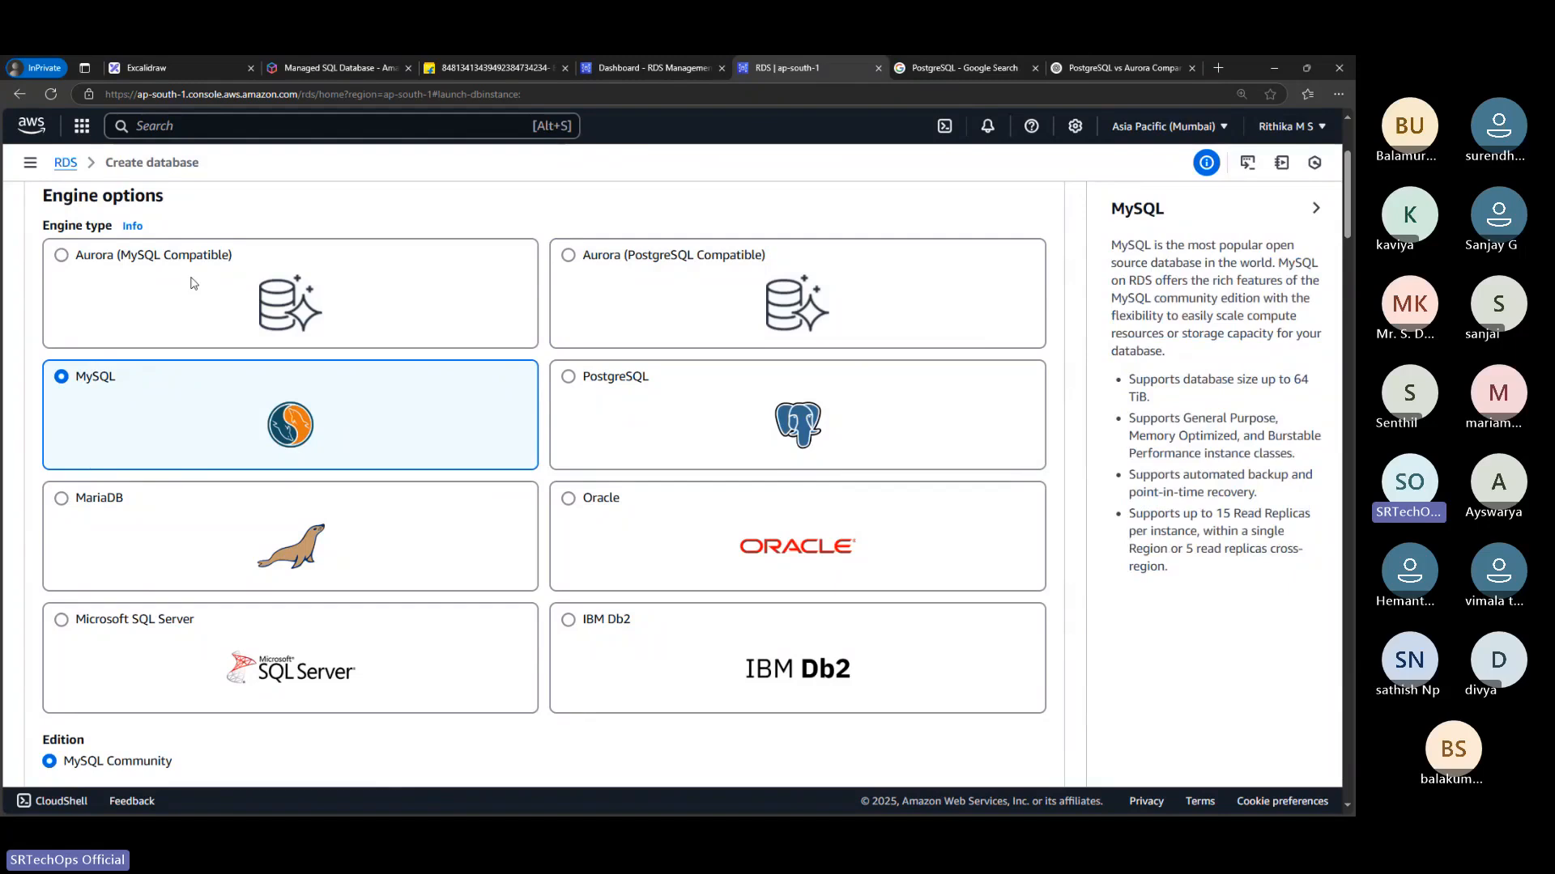
Compare the storage limits of Aurora (MySQL Compatible) and MySQL by switching between the two engine types, ending on MySQL
left_click(193, 282)
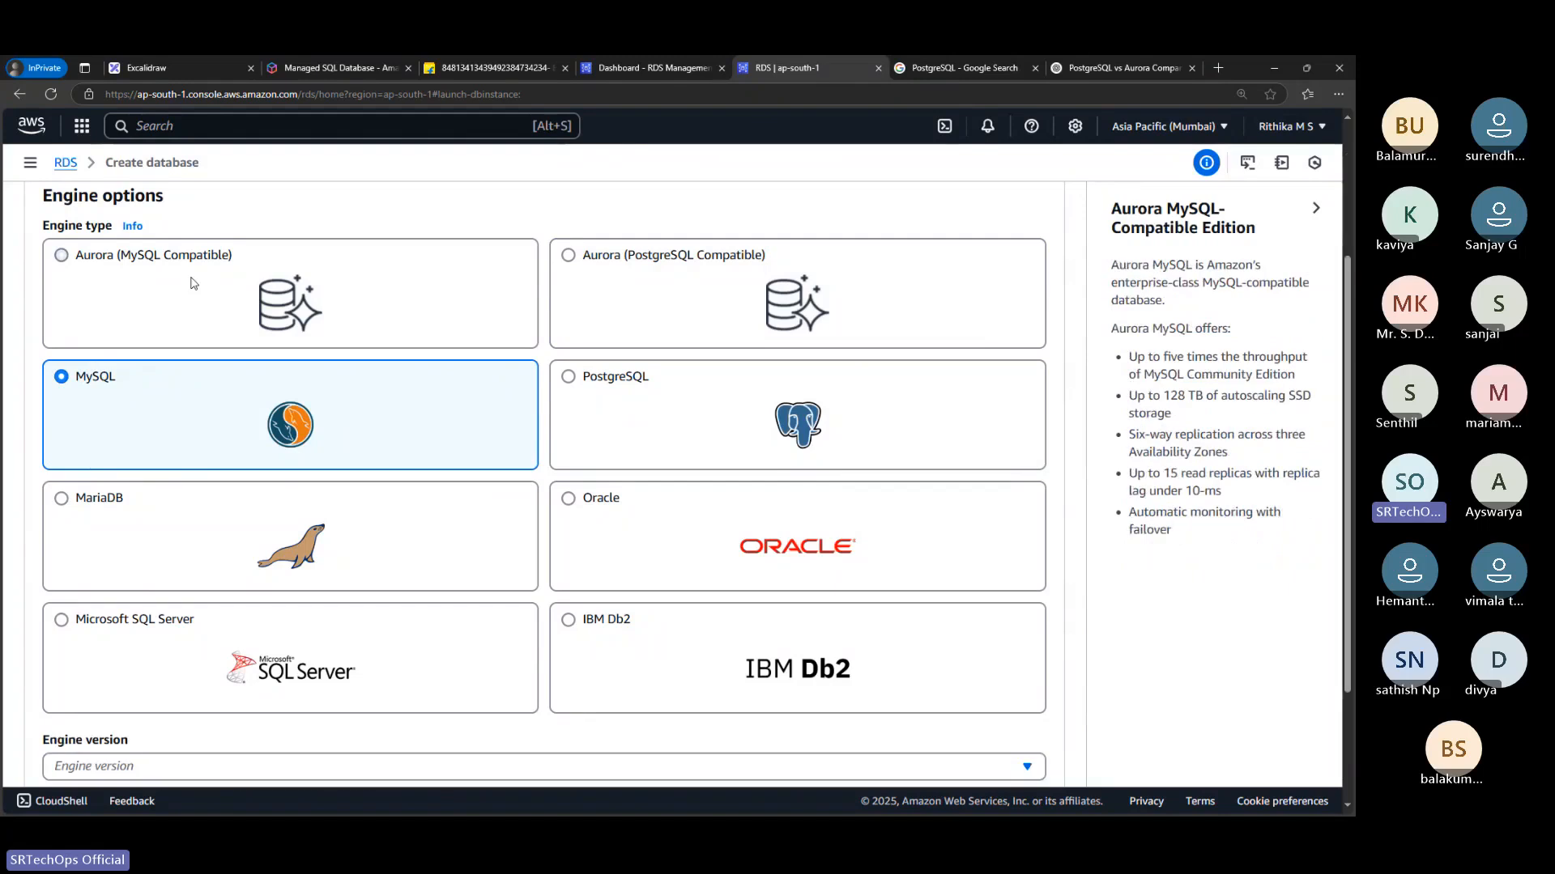
left_click(228, 387)
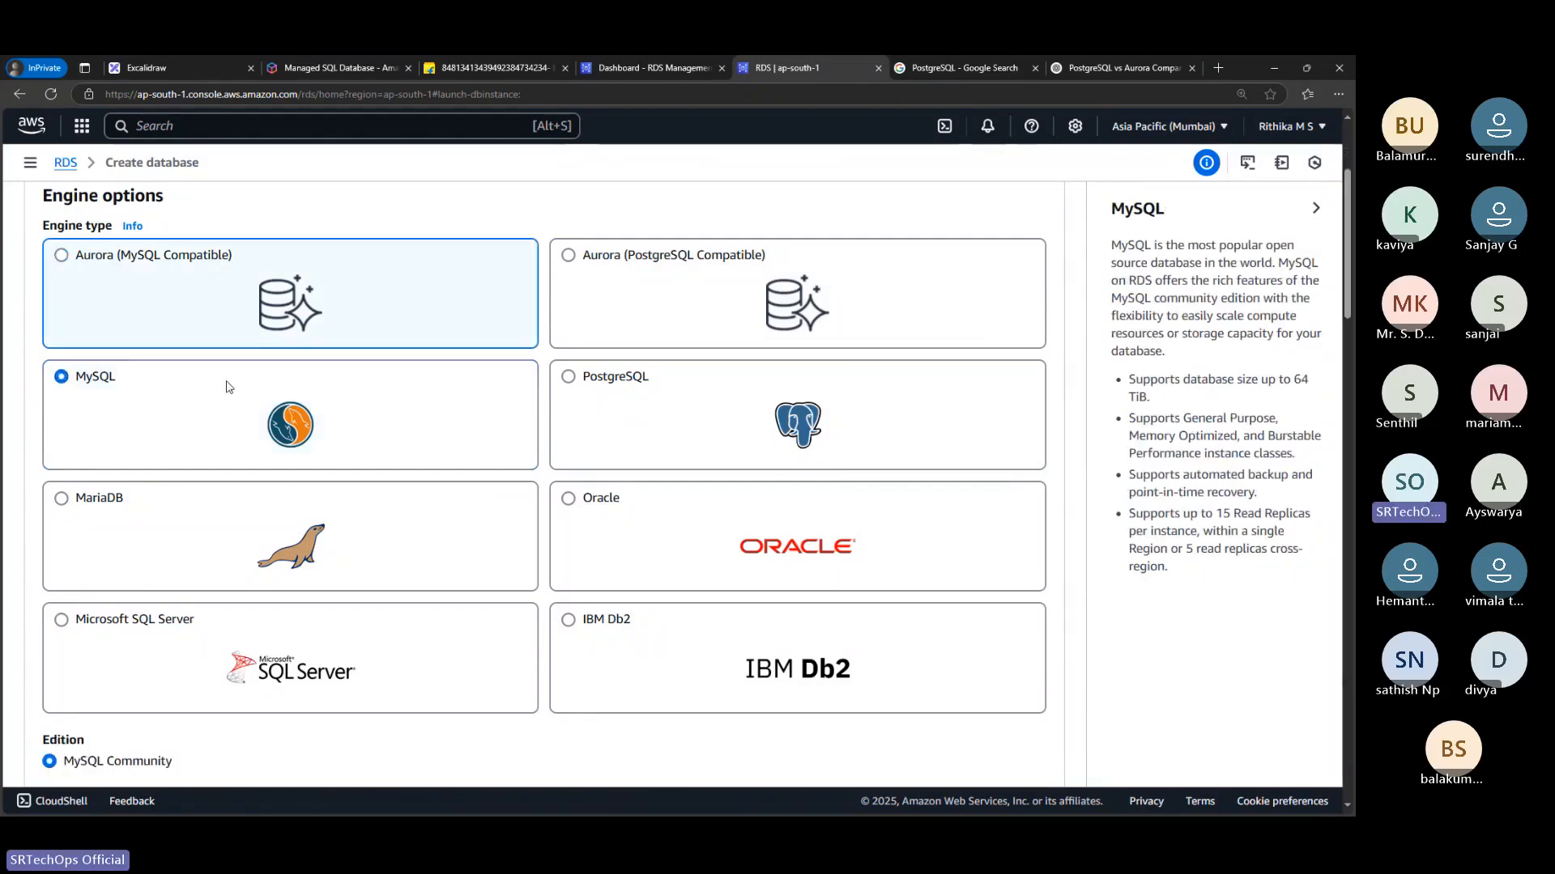
left_click_drag(1131, 397, 1162, 408)
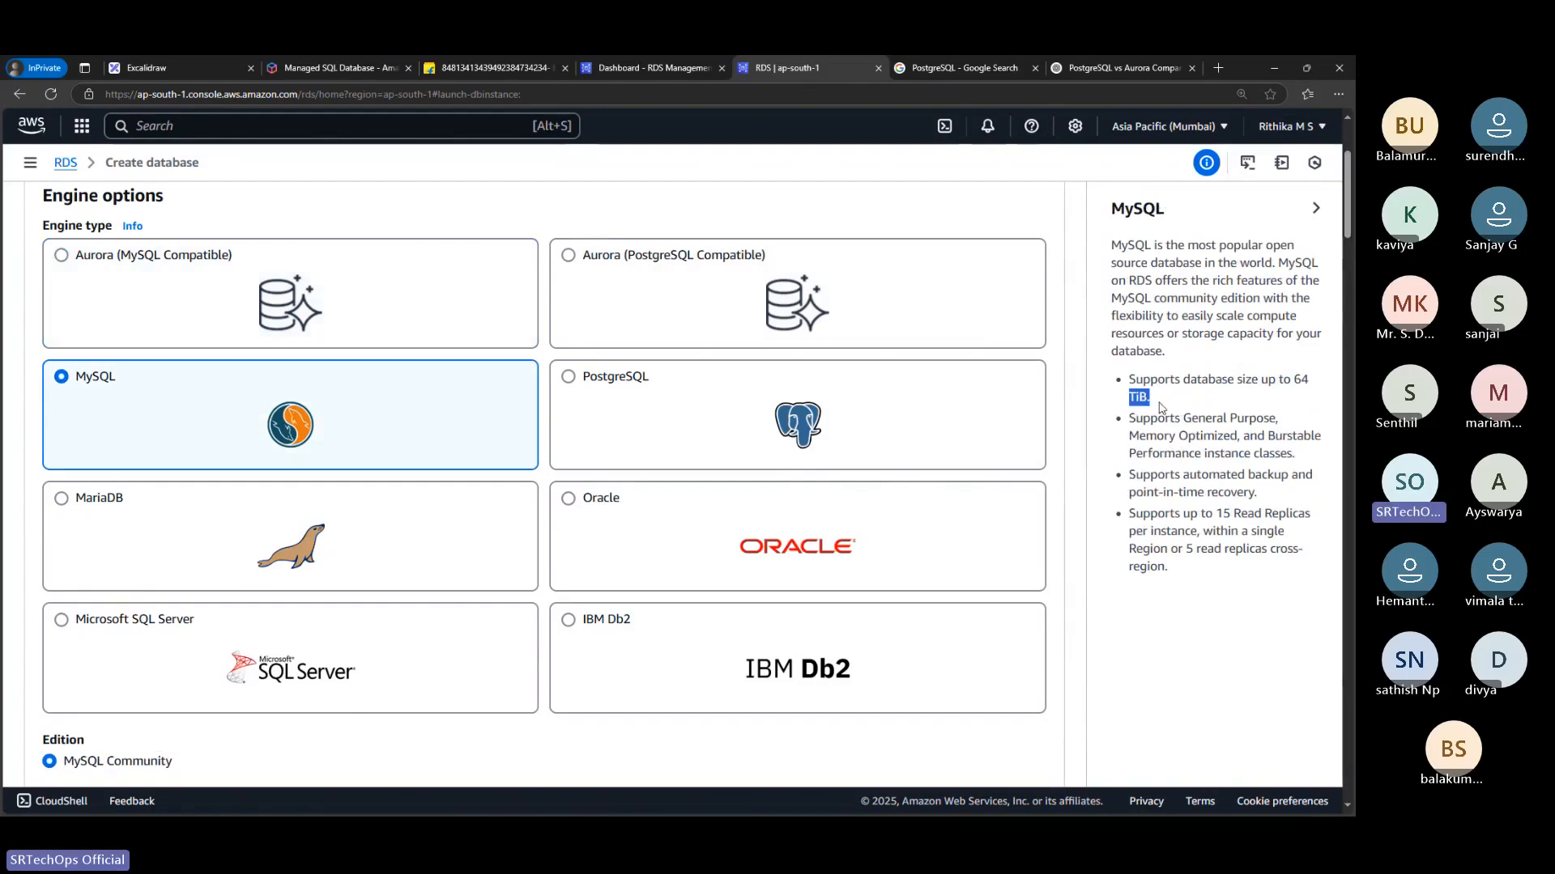
left_click(530, 316)
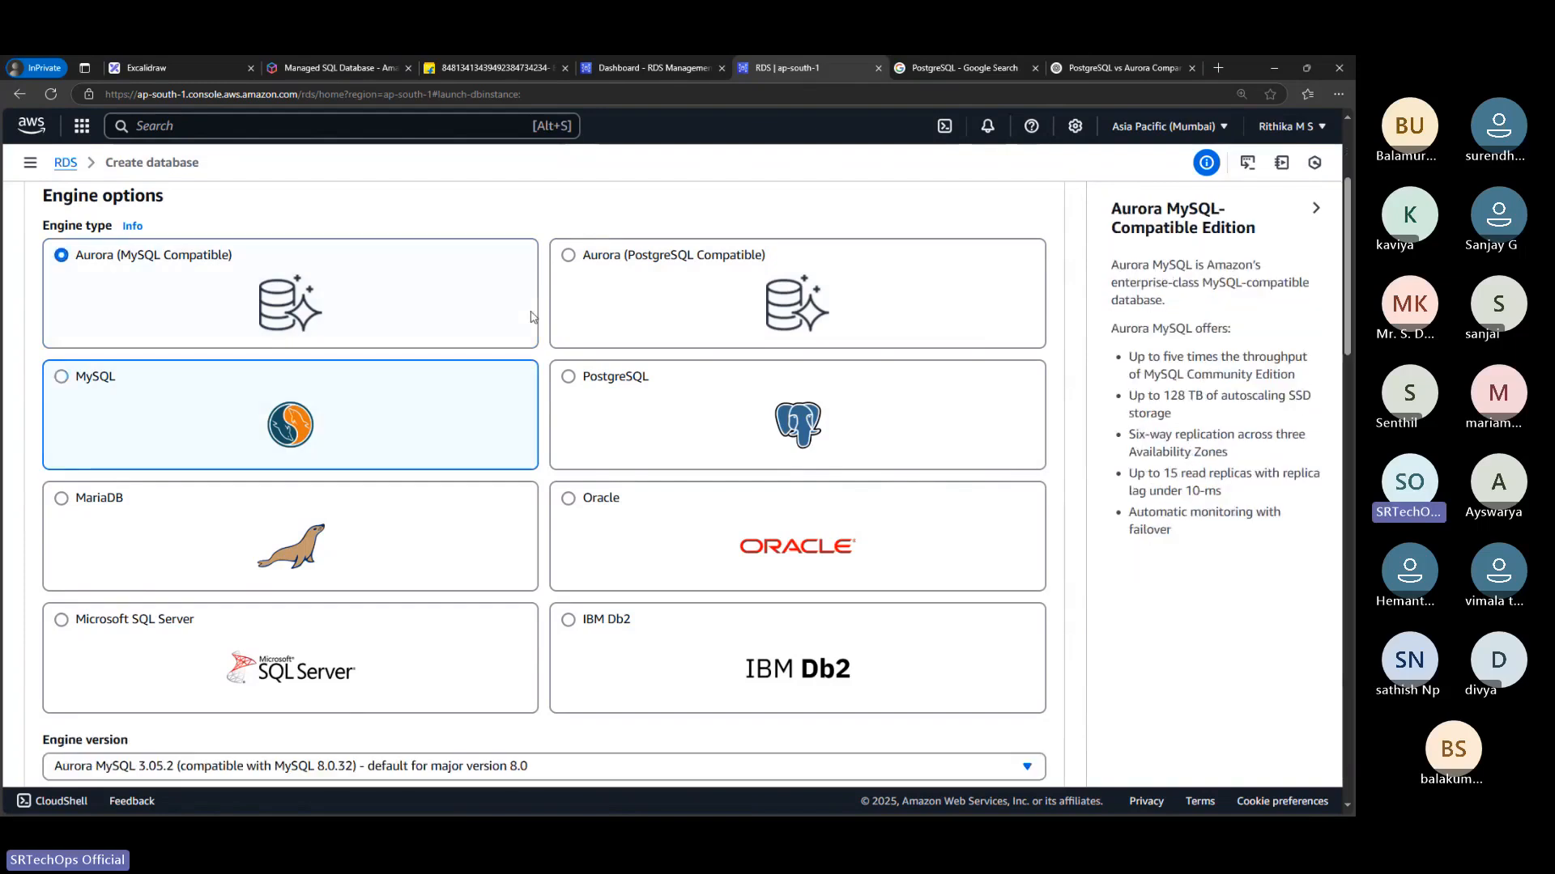
mouse_move(1169, 396)
left_mouse_down()
mouse_move(1288, 396)
mouse_move(1172, 415)
left_mouse_up()
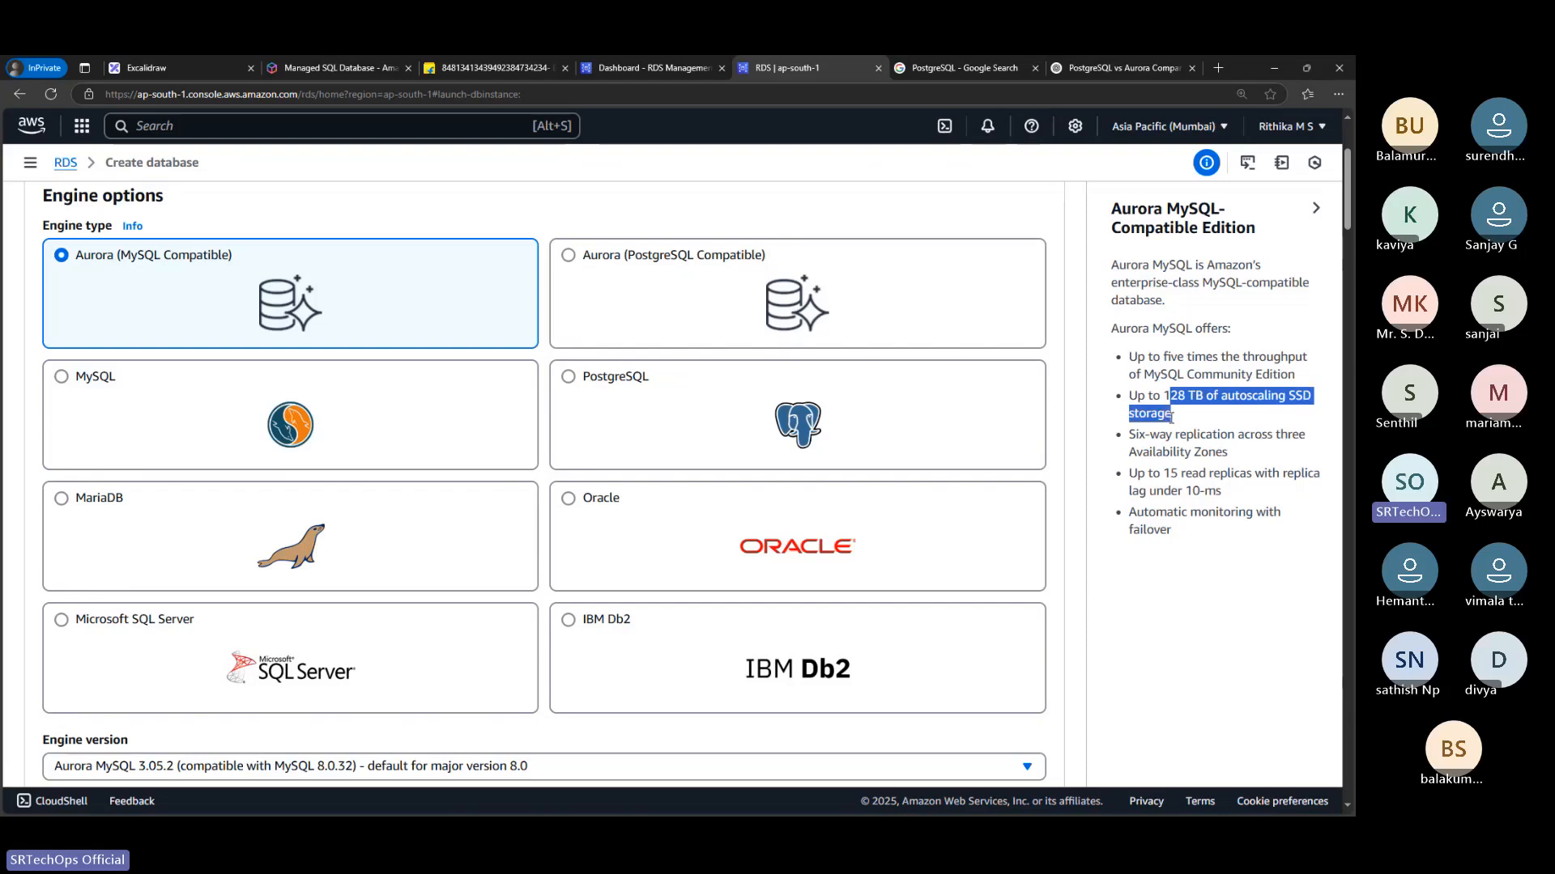
left_click(273, 382)
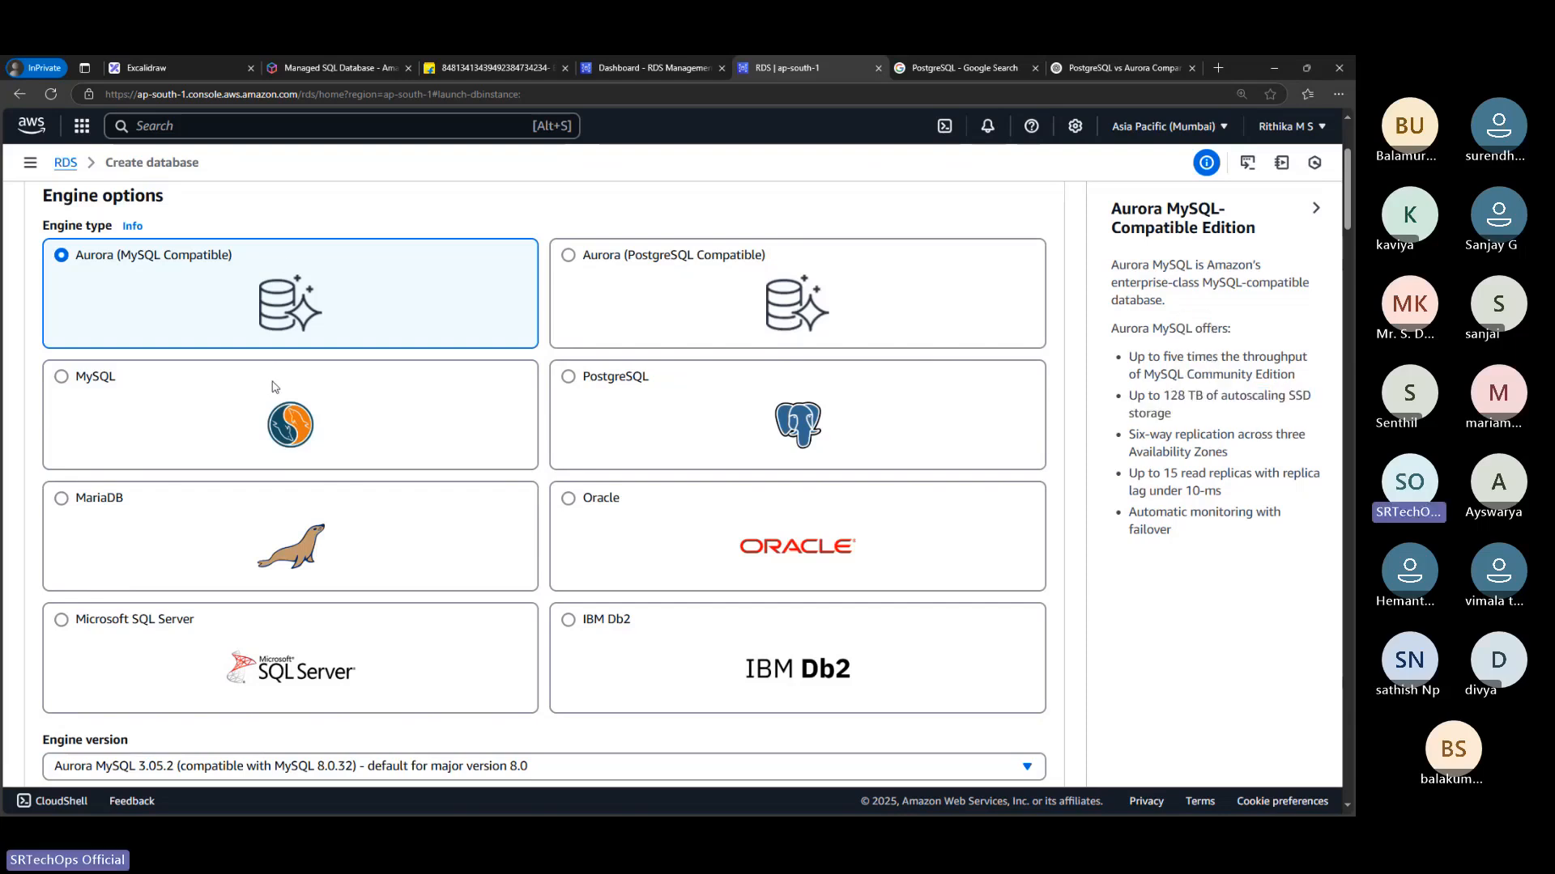
left_click(273, 387)
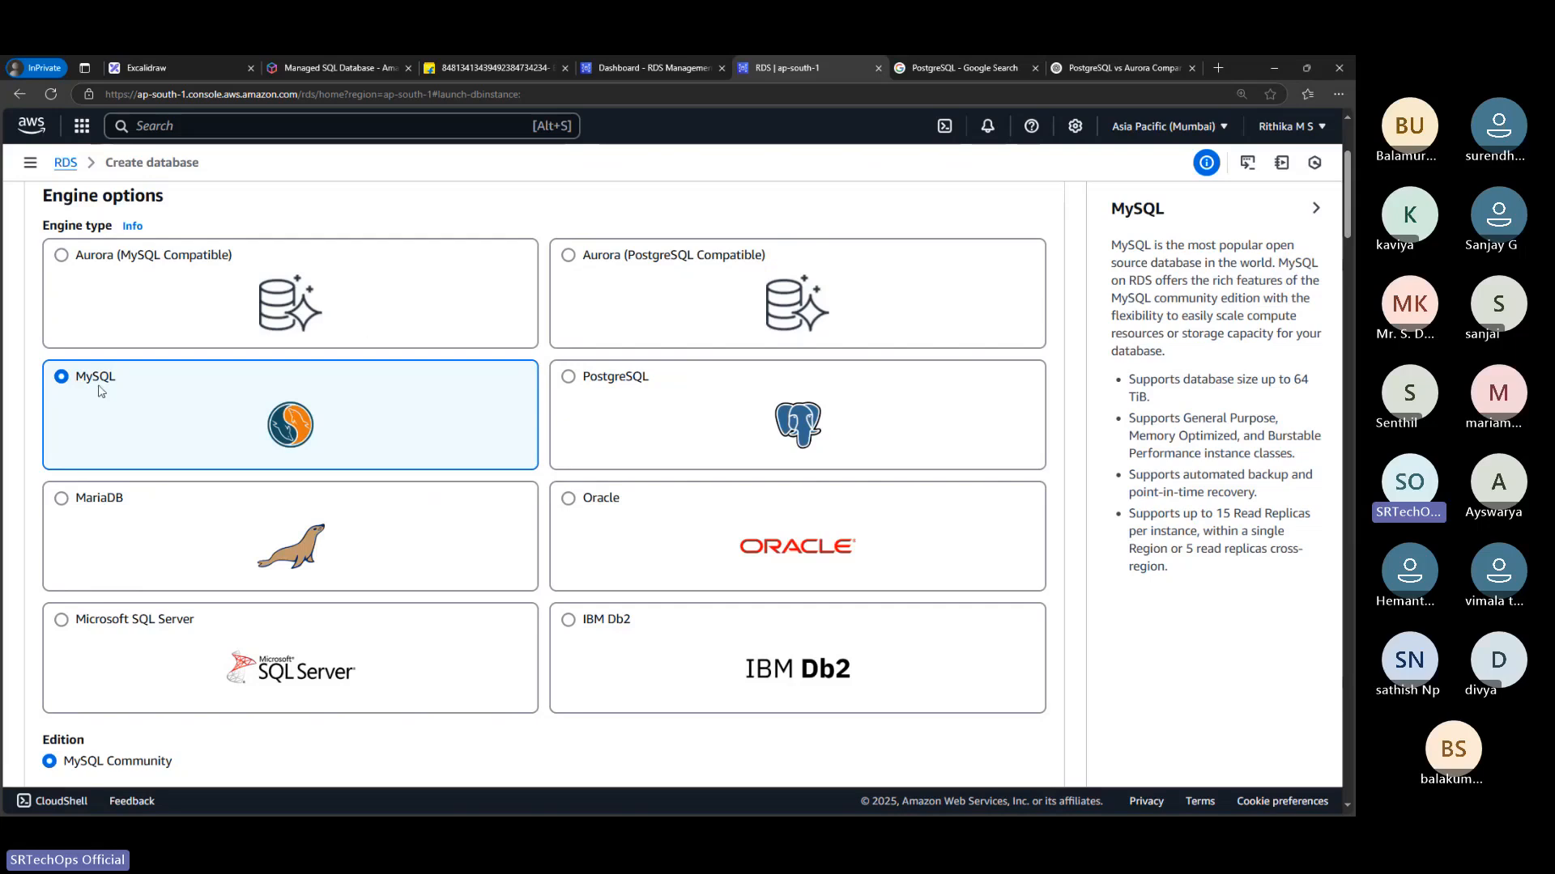
Show the help on choosing engine versions and pick MySQL 8.0.40 as the engine version
left_click_drag(85, 379, 122, 382)
scroll(298, 446, "up", 1)
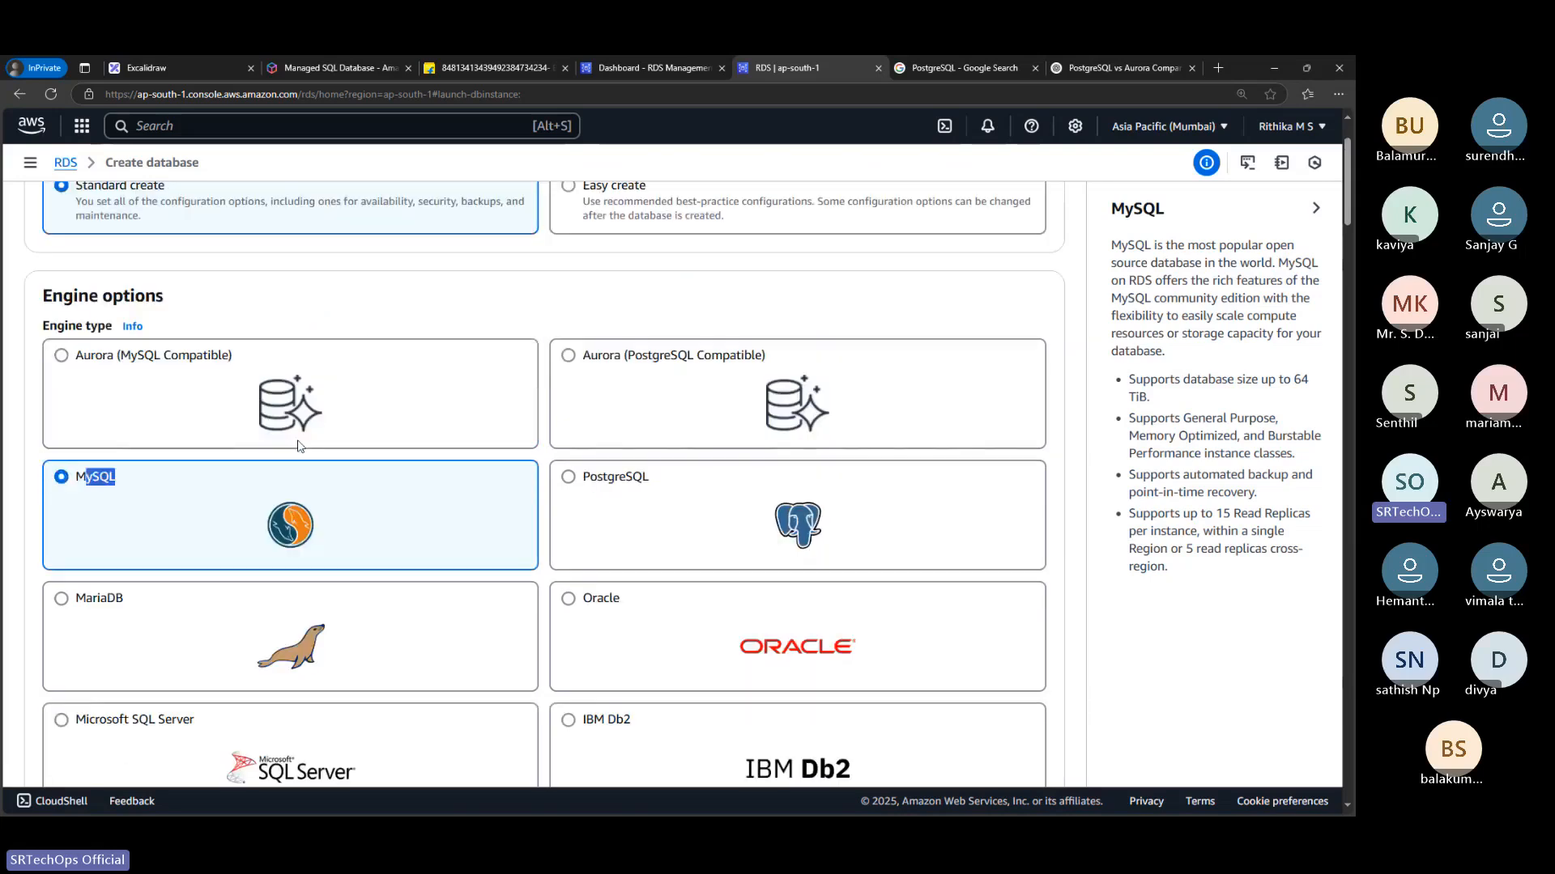
scroll(298, 444, "down", 1)
scroll(298, 444, "down", 5)
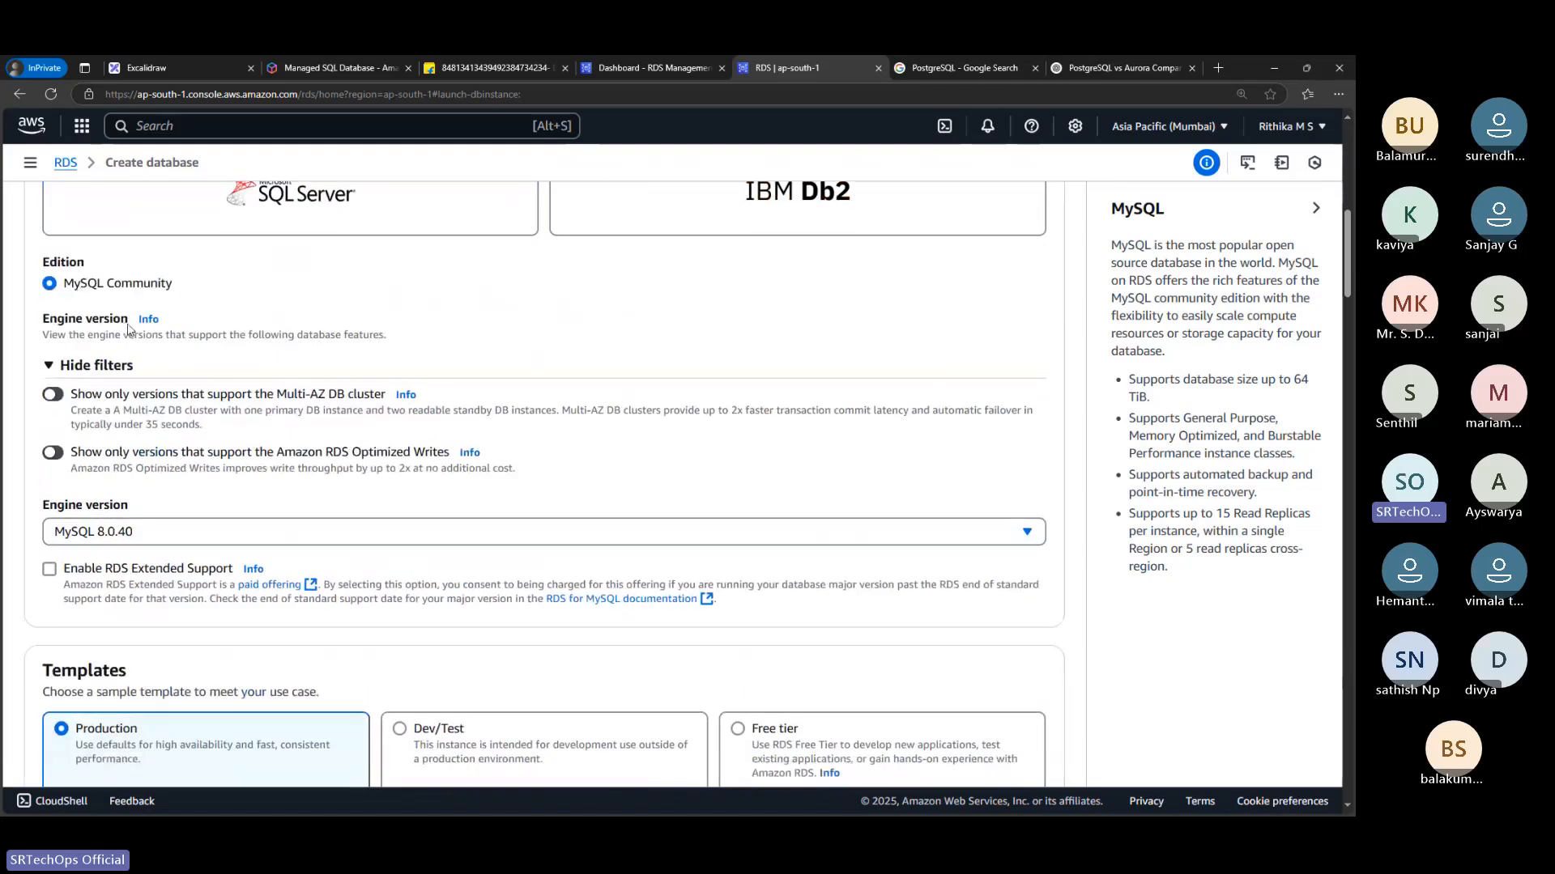
left_click(147, 321)
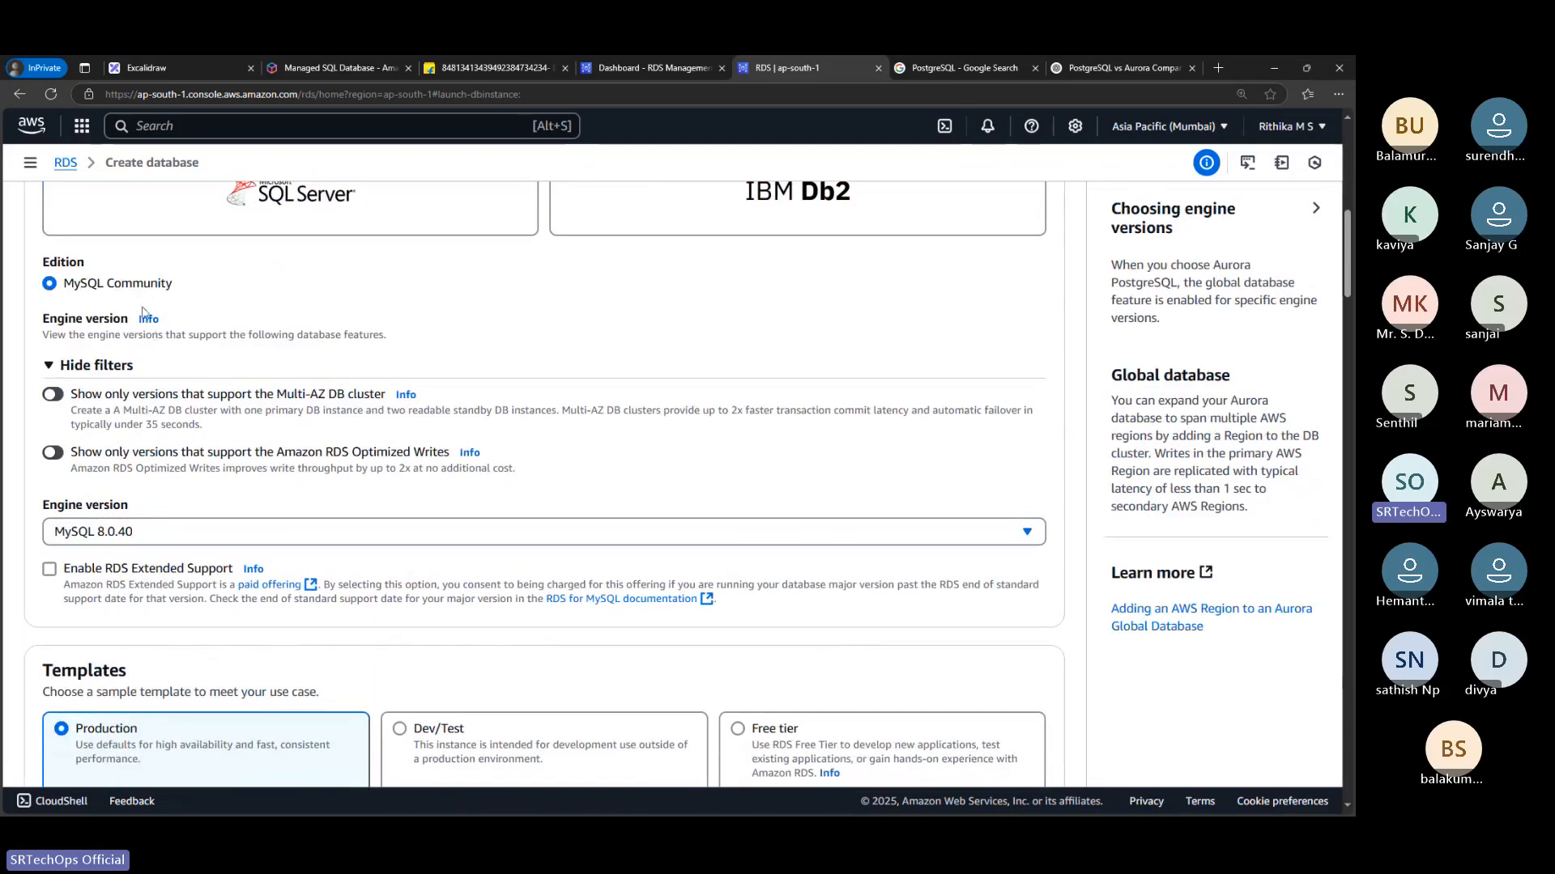
scroll(111, 462, "down", 1)
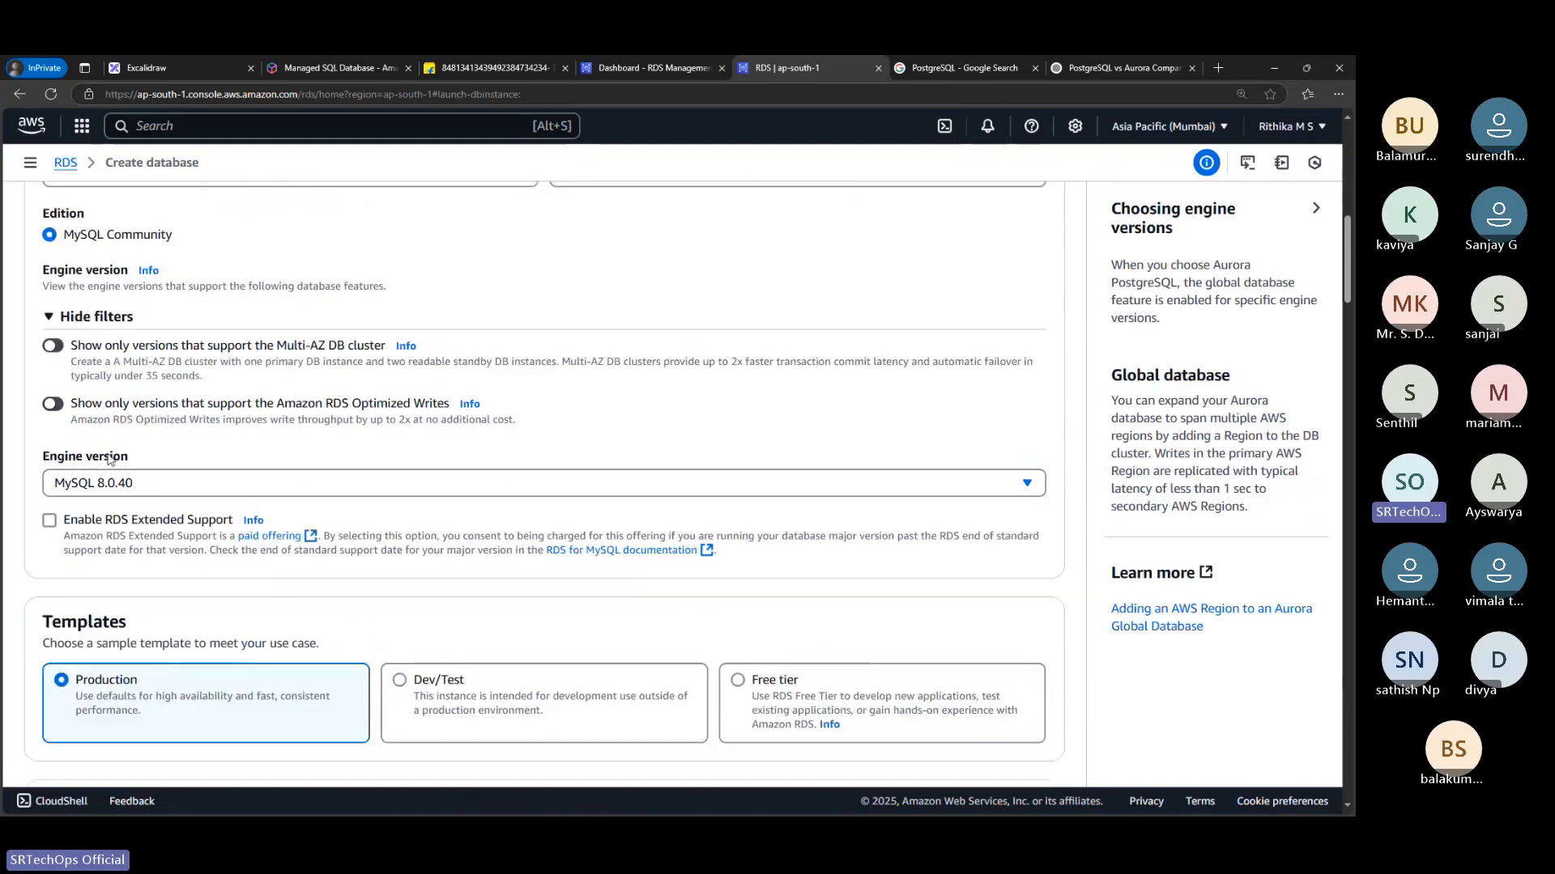
left_click(107, 470)
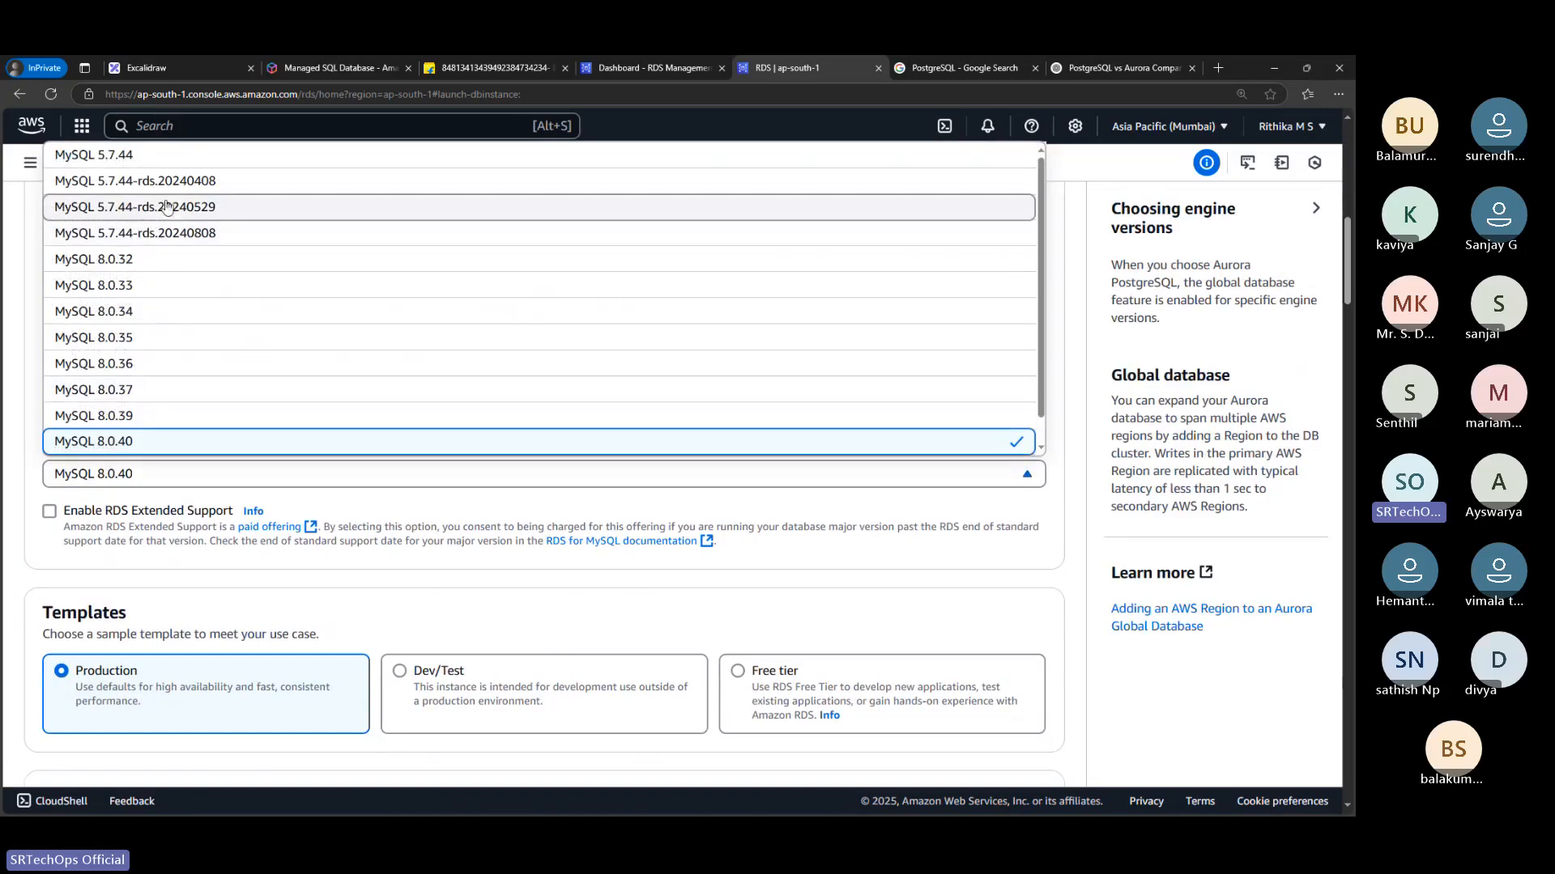
left_click(144, 442)
Choose the Free tier template for the MySQL database
scroll(154, 454, "down", 2)
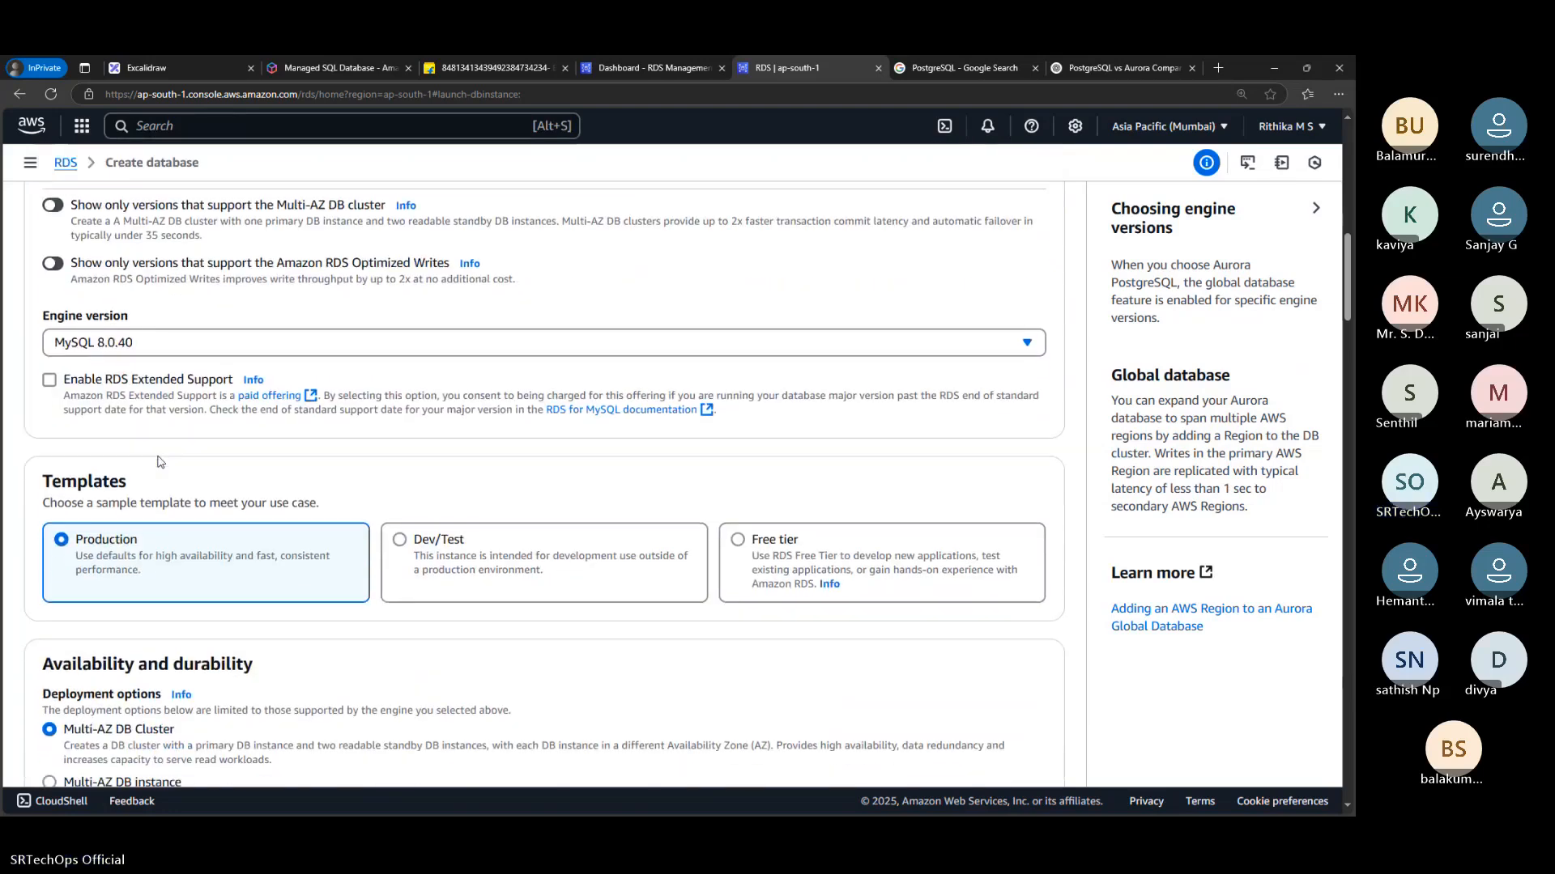
scroll(158, 462, "down", 2)
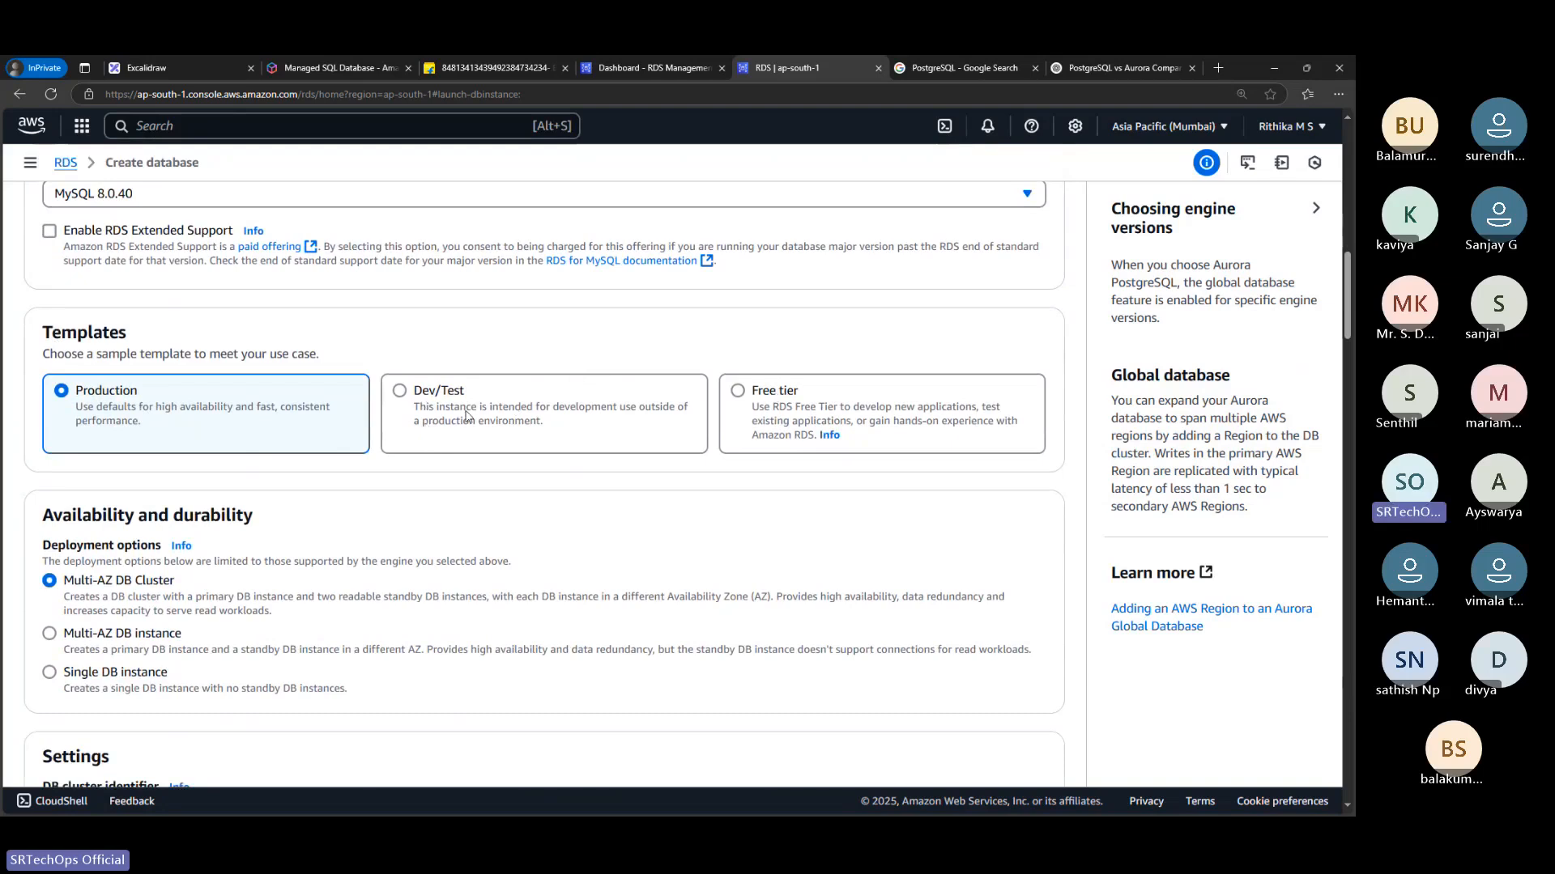
left_click(821, 395)
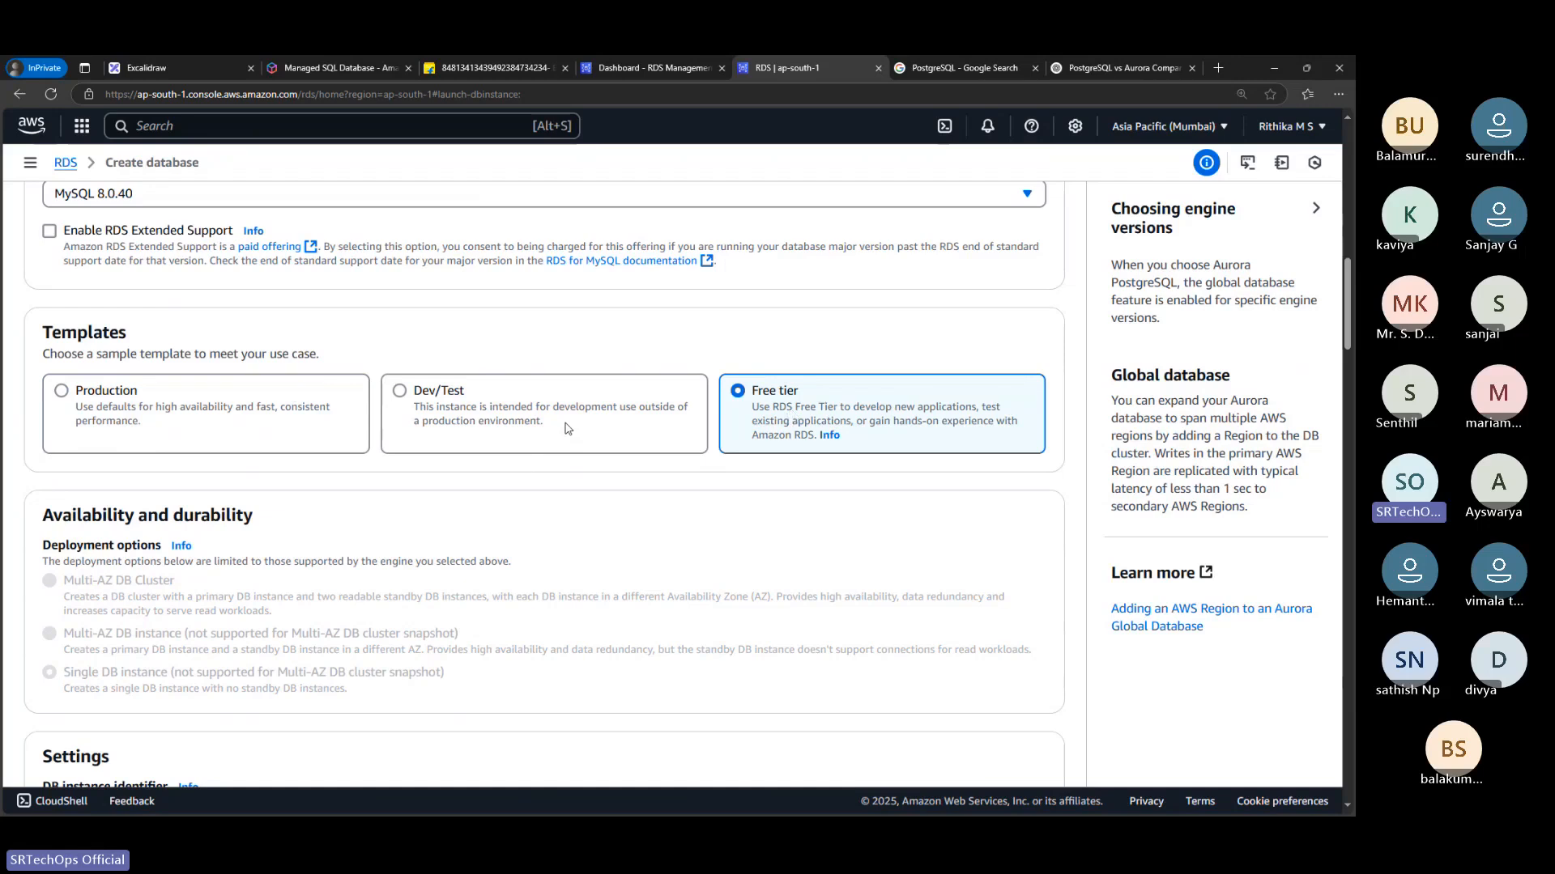
Replace the default DB instance identifier with "MyDBSrtechOps"
scroll(567, 430, "down", 2)
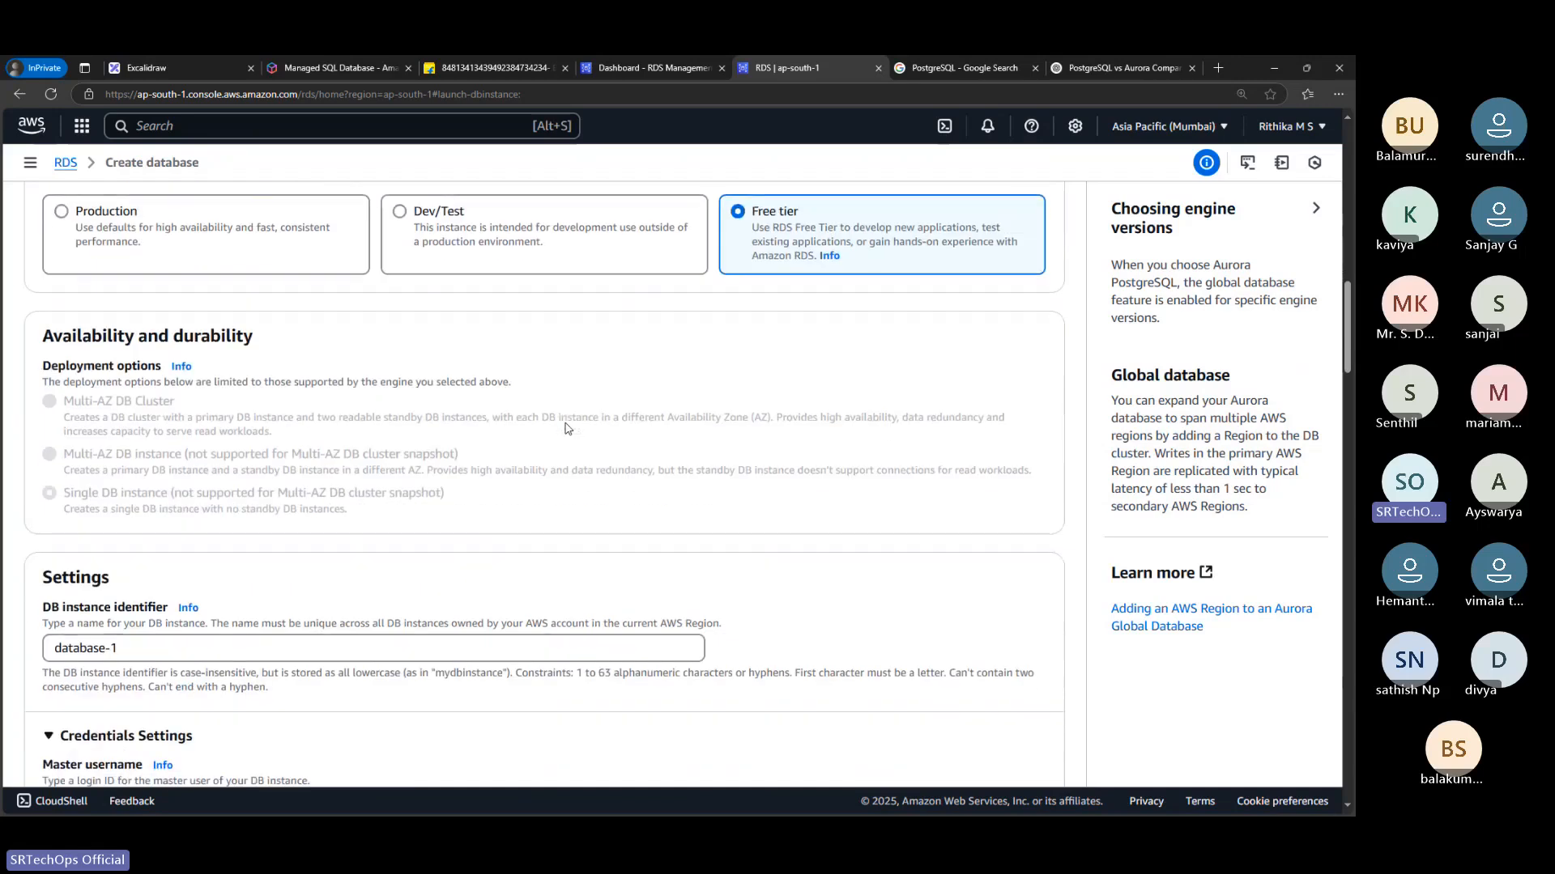
scroll(567, 429, "down", 2)
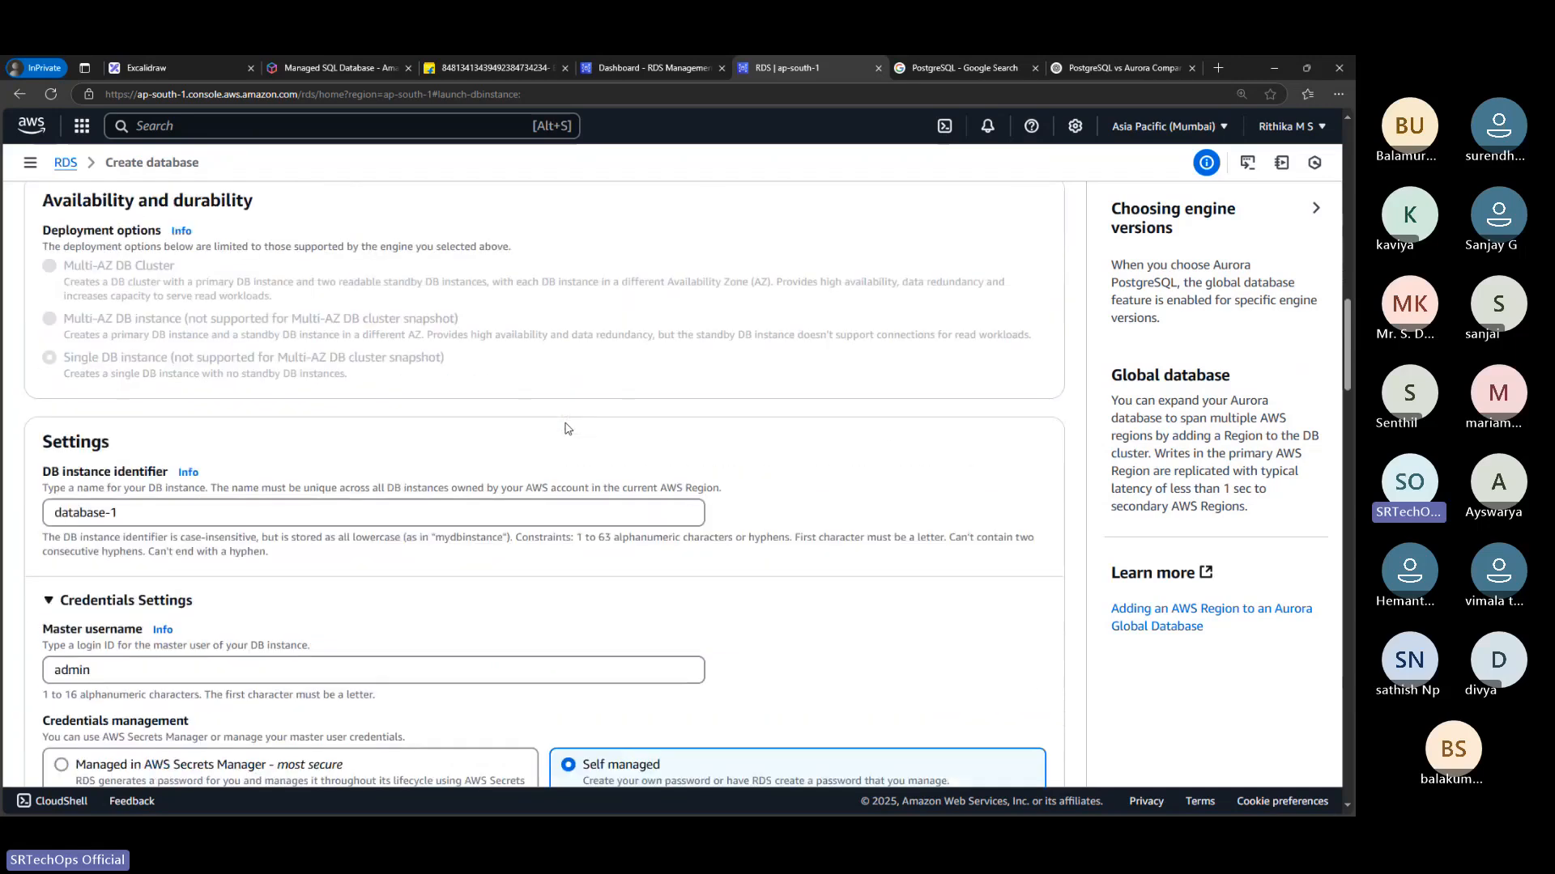
scroll(566, 429, "down", 1)
scroll(647, 421, "up", 4)
scroll(758, 411, "down", 5)
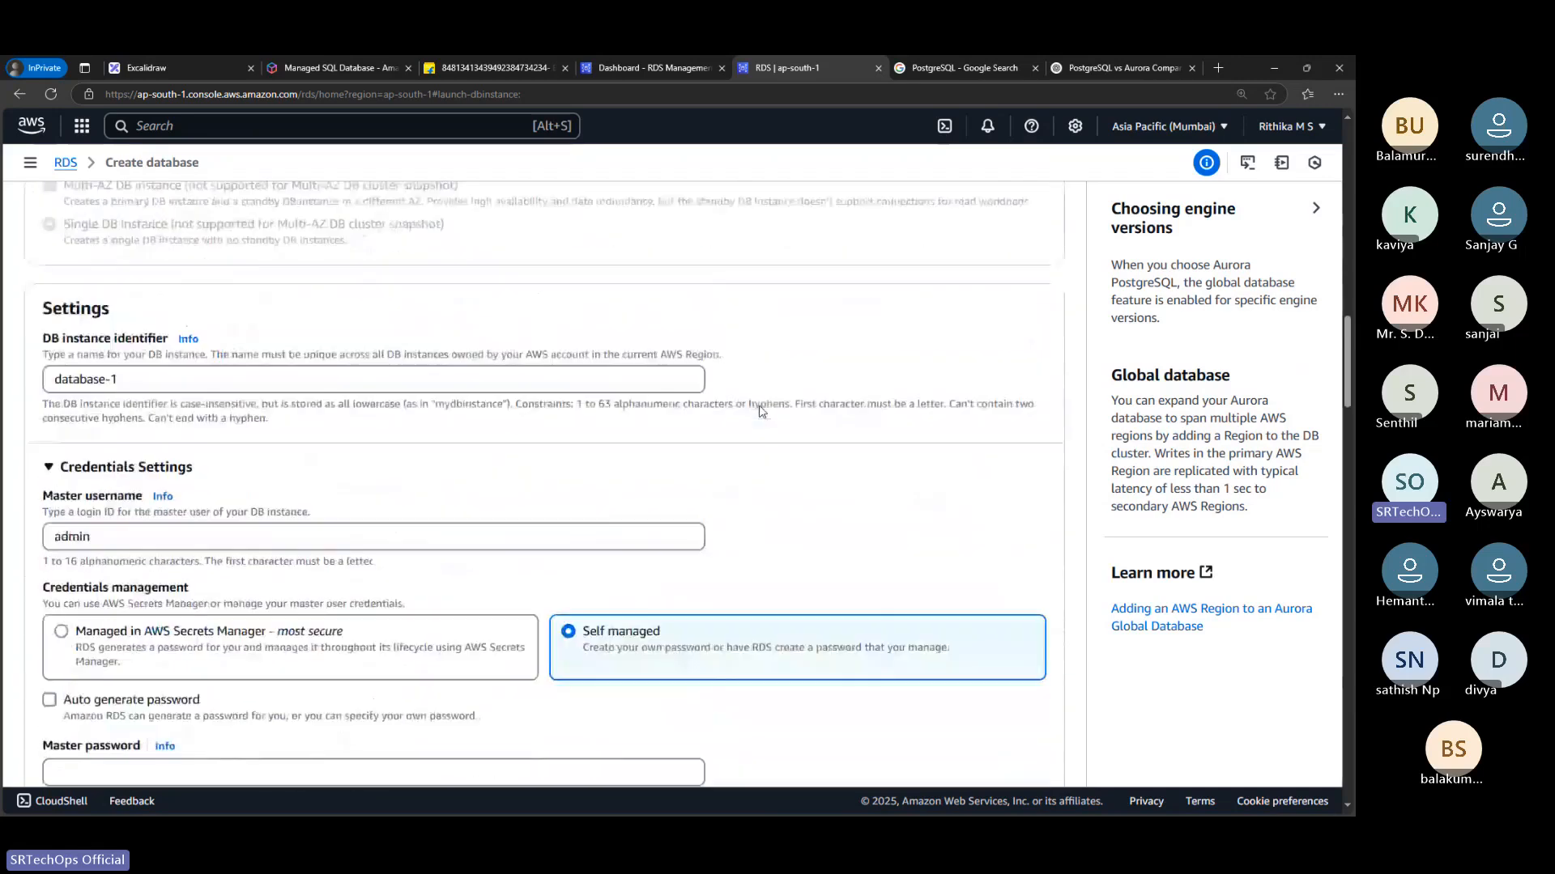
left_click(140, 370)
key("ctrl+a")
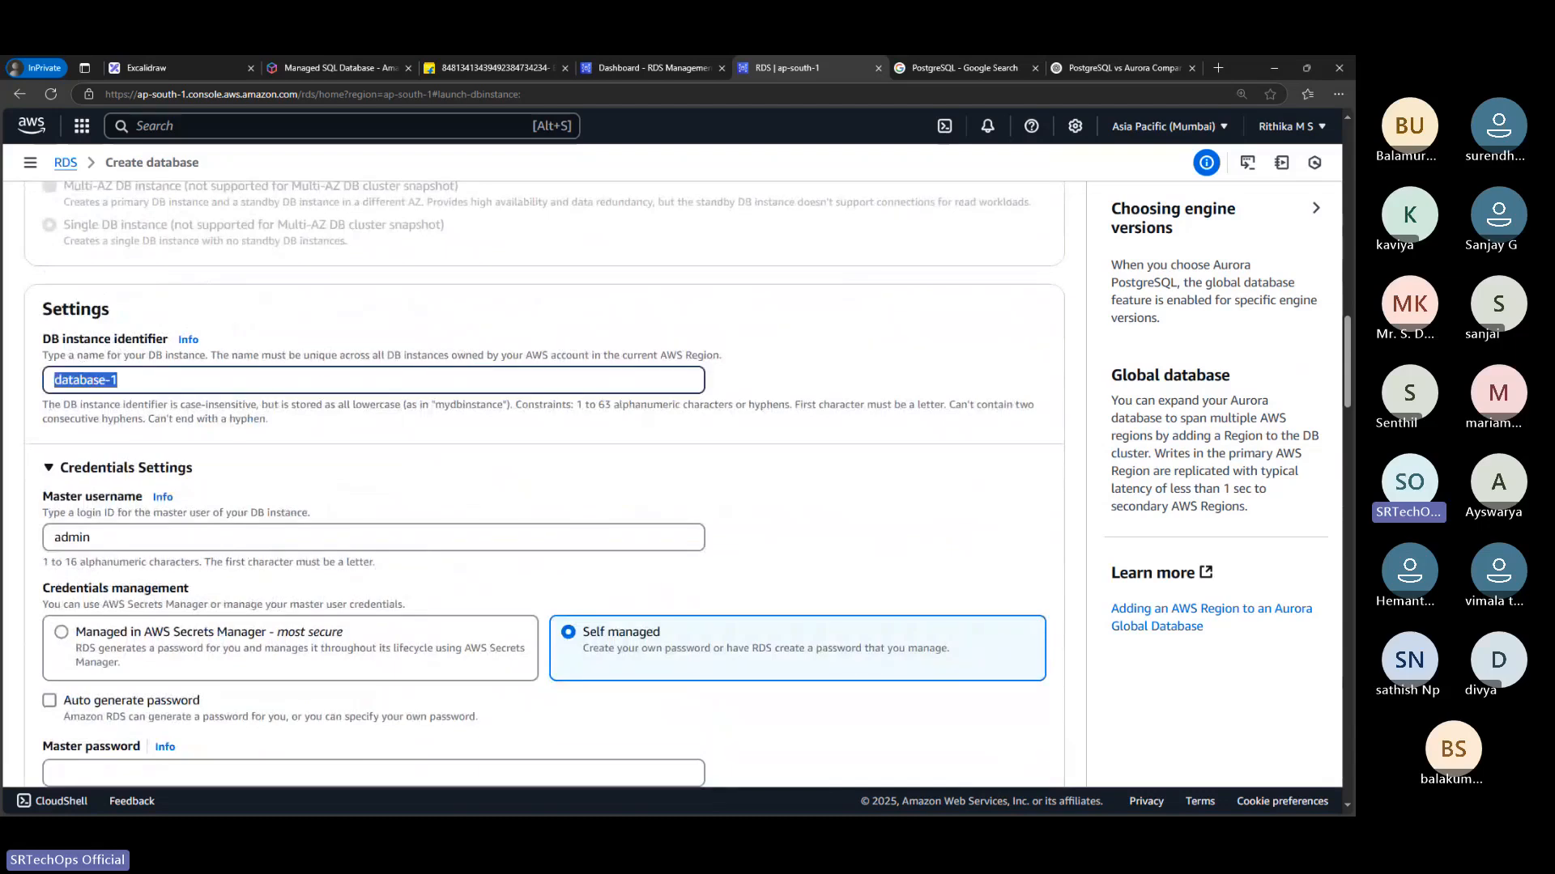
left_click(128, 370)
left_click_drag(128, 370, 32, 386)
left_click_drag(170, 383, 58, 381)
key("BackSpace")
type("My")
key("BackSpace")
type("yDBSrtechop")
key("BackSpace")
key("BackSpace")
type("Ops")
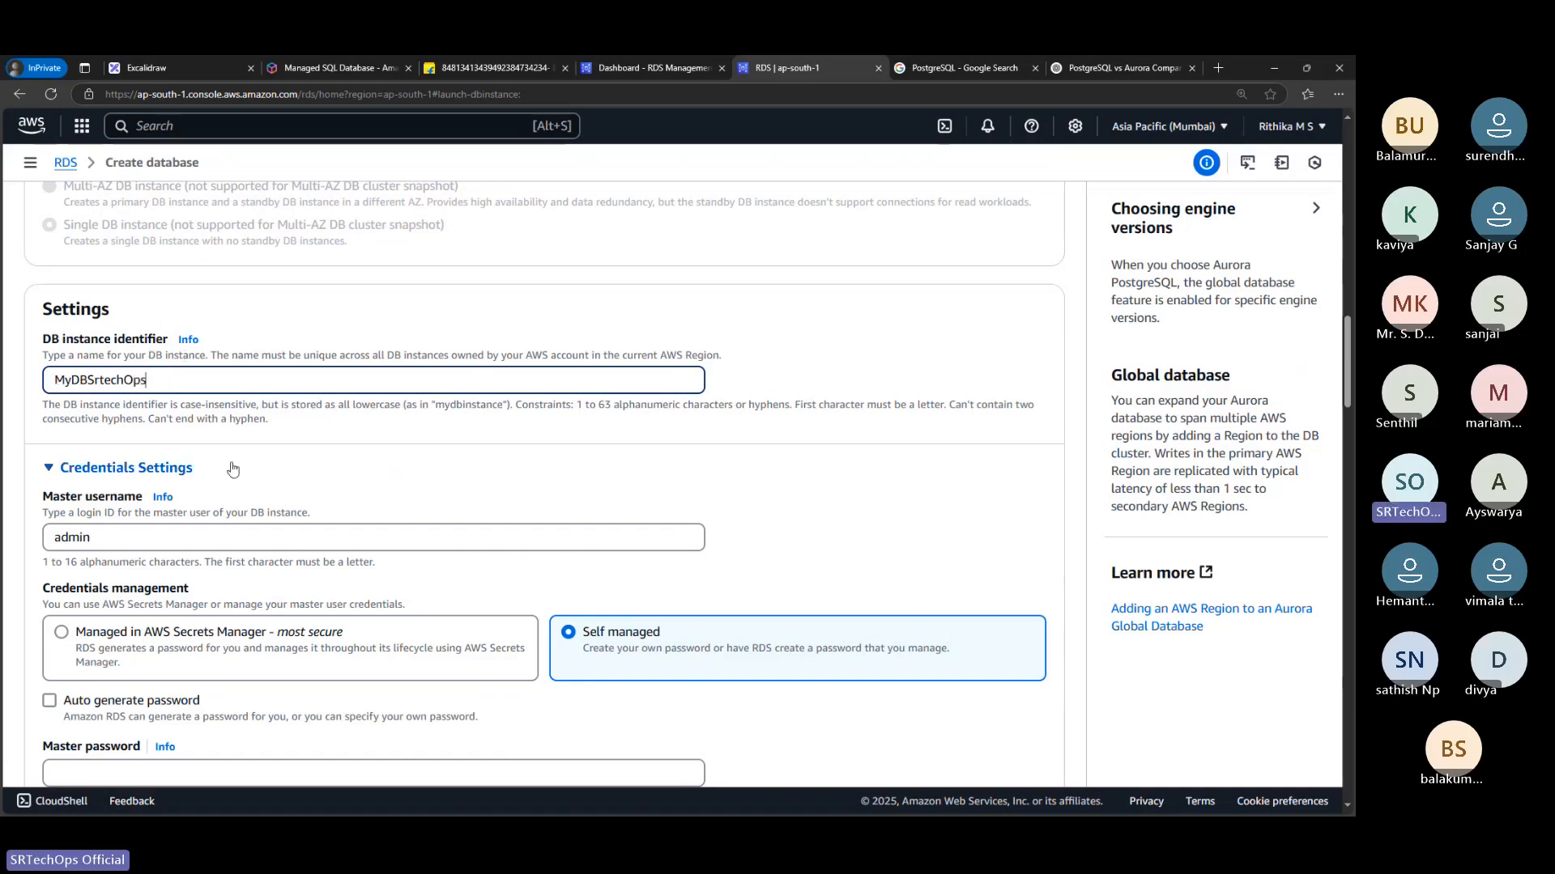
Review the database's credentials settings and its master username, collapsing and reopening the section
scroll(233, 469, "down", 2)
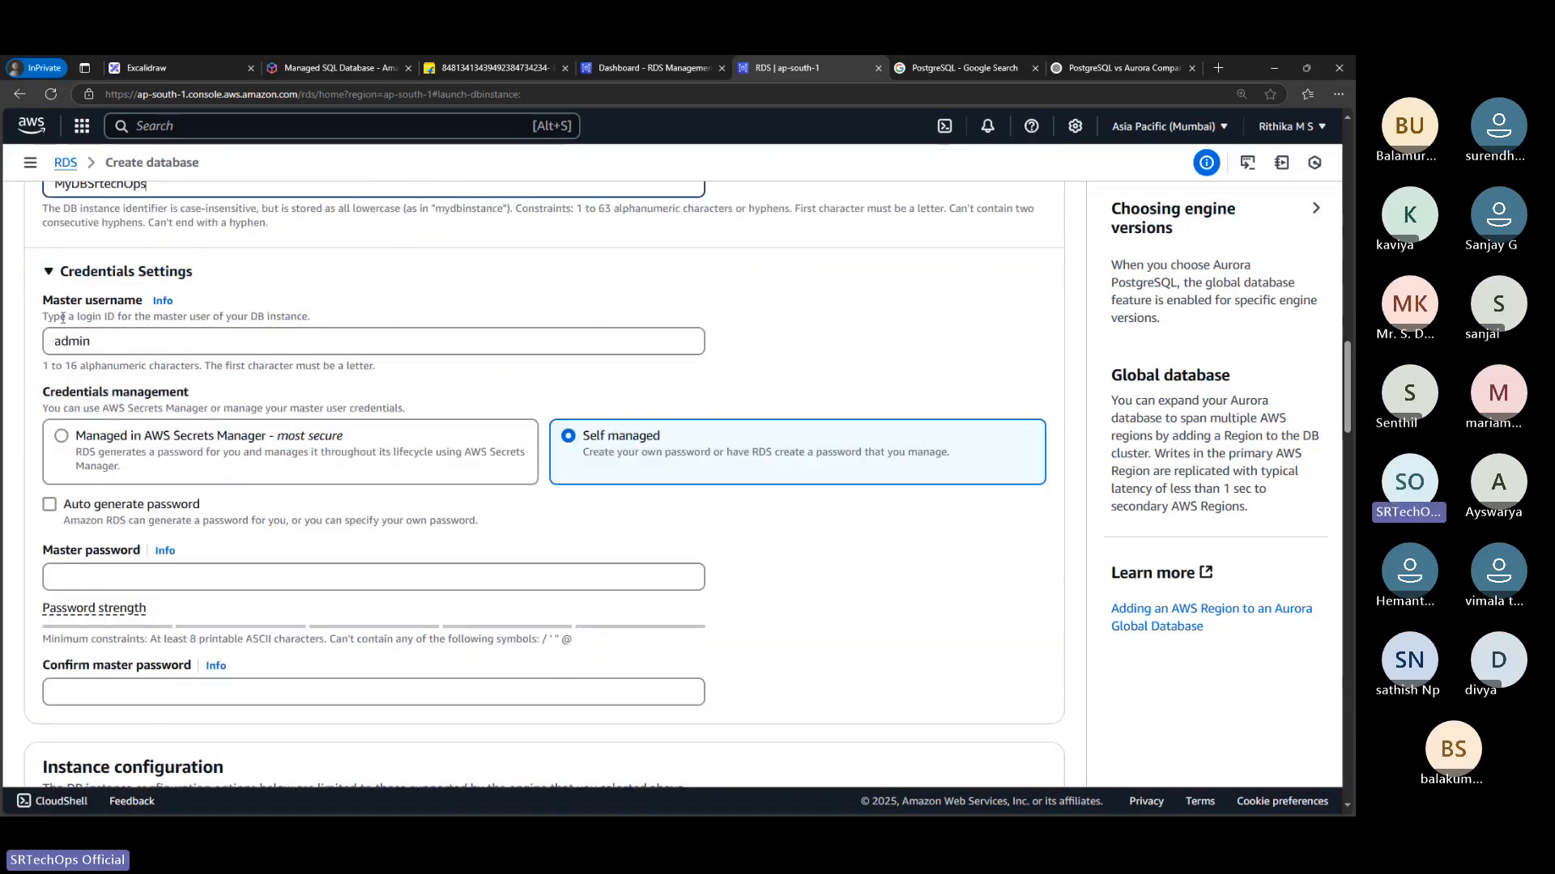
double_click(128, 348)
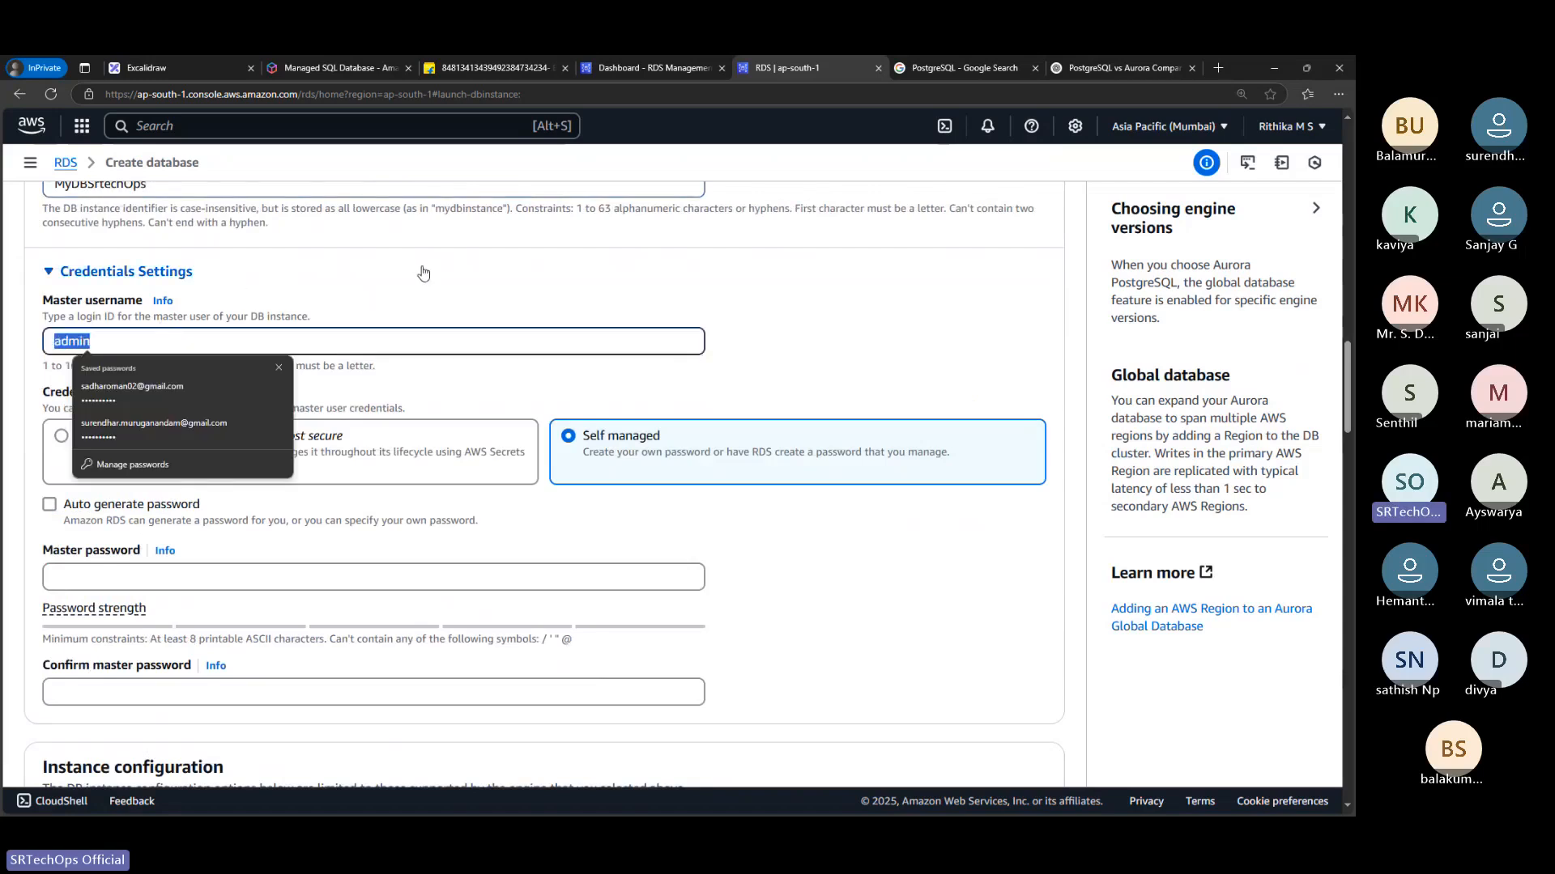
left_click(423, 272)
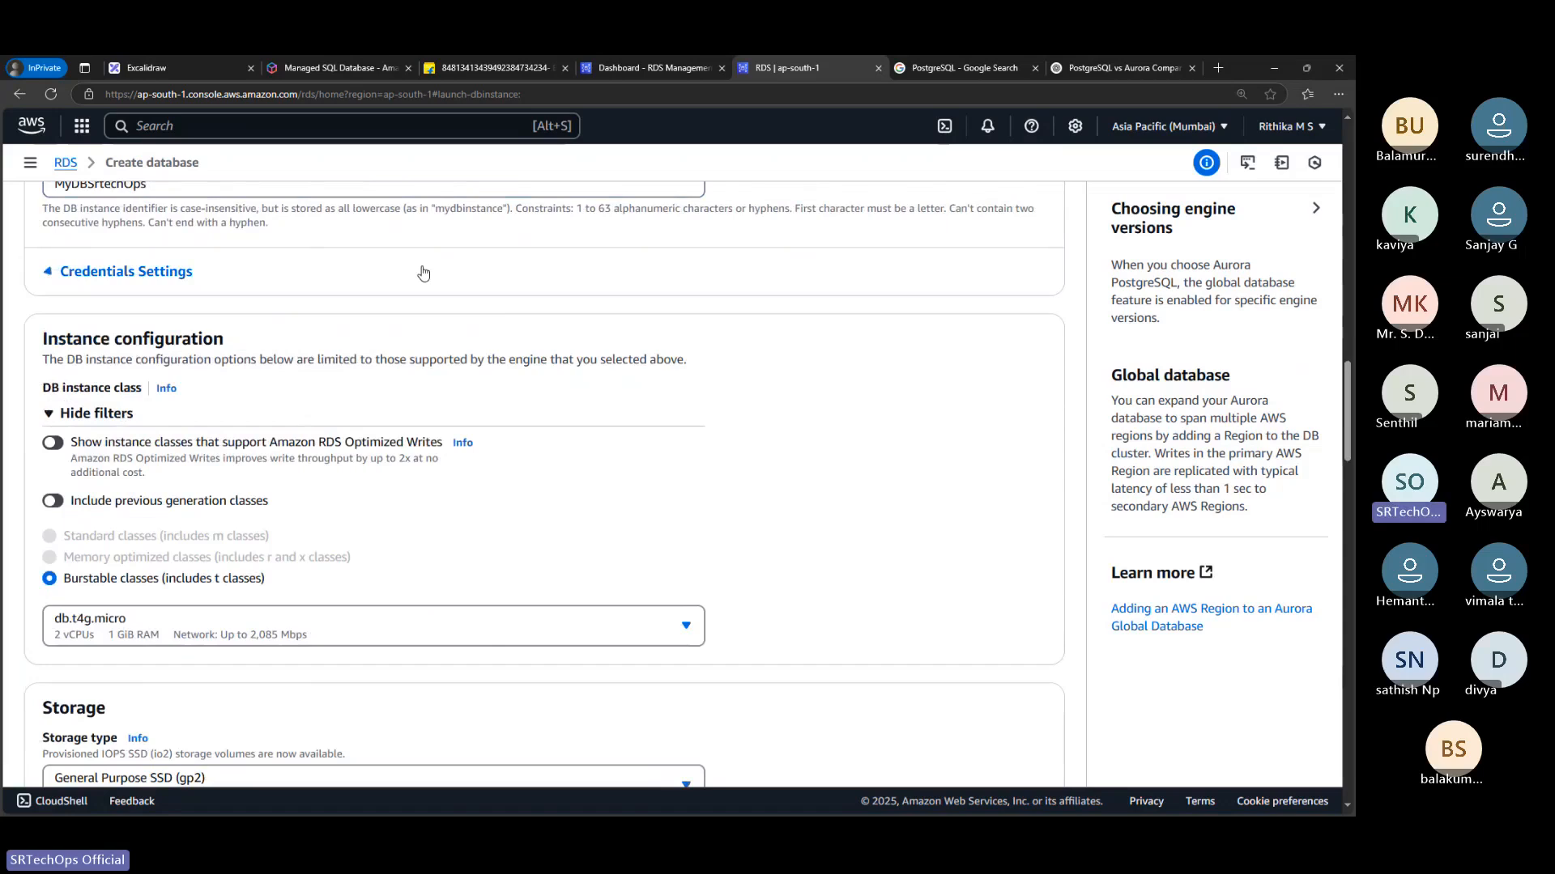
left_click(165, 272)
double_click(286, 343)
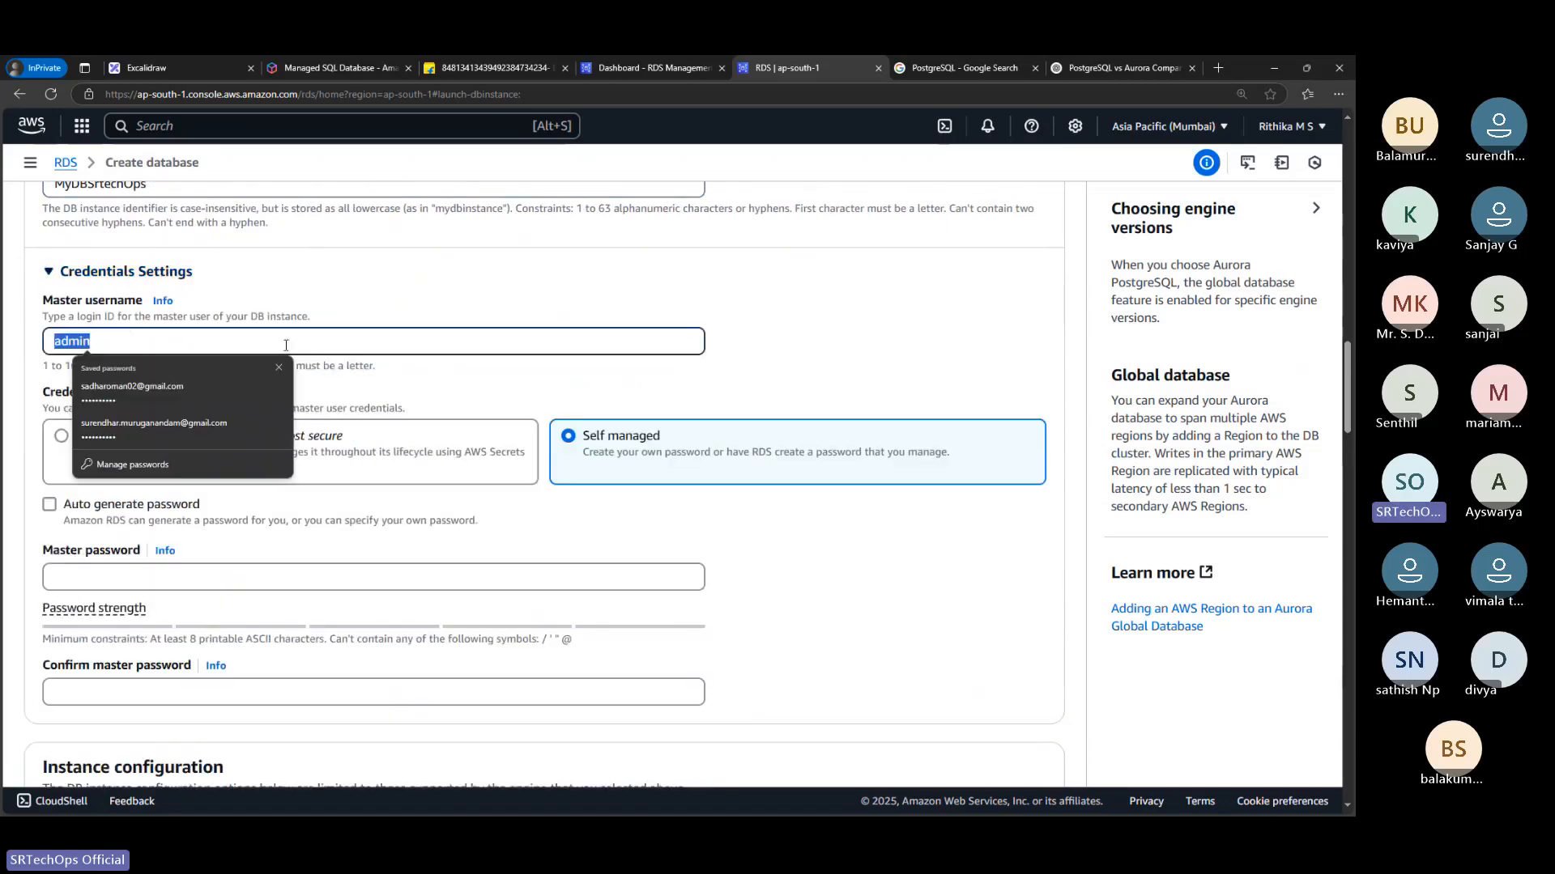
scroll(286, 347, "up", 1)
scroll(286, 346, "down", 1)
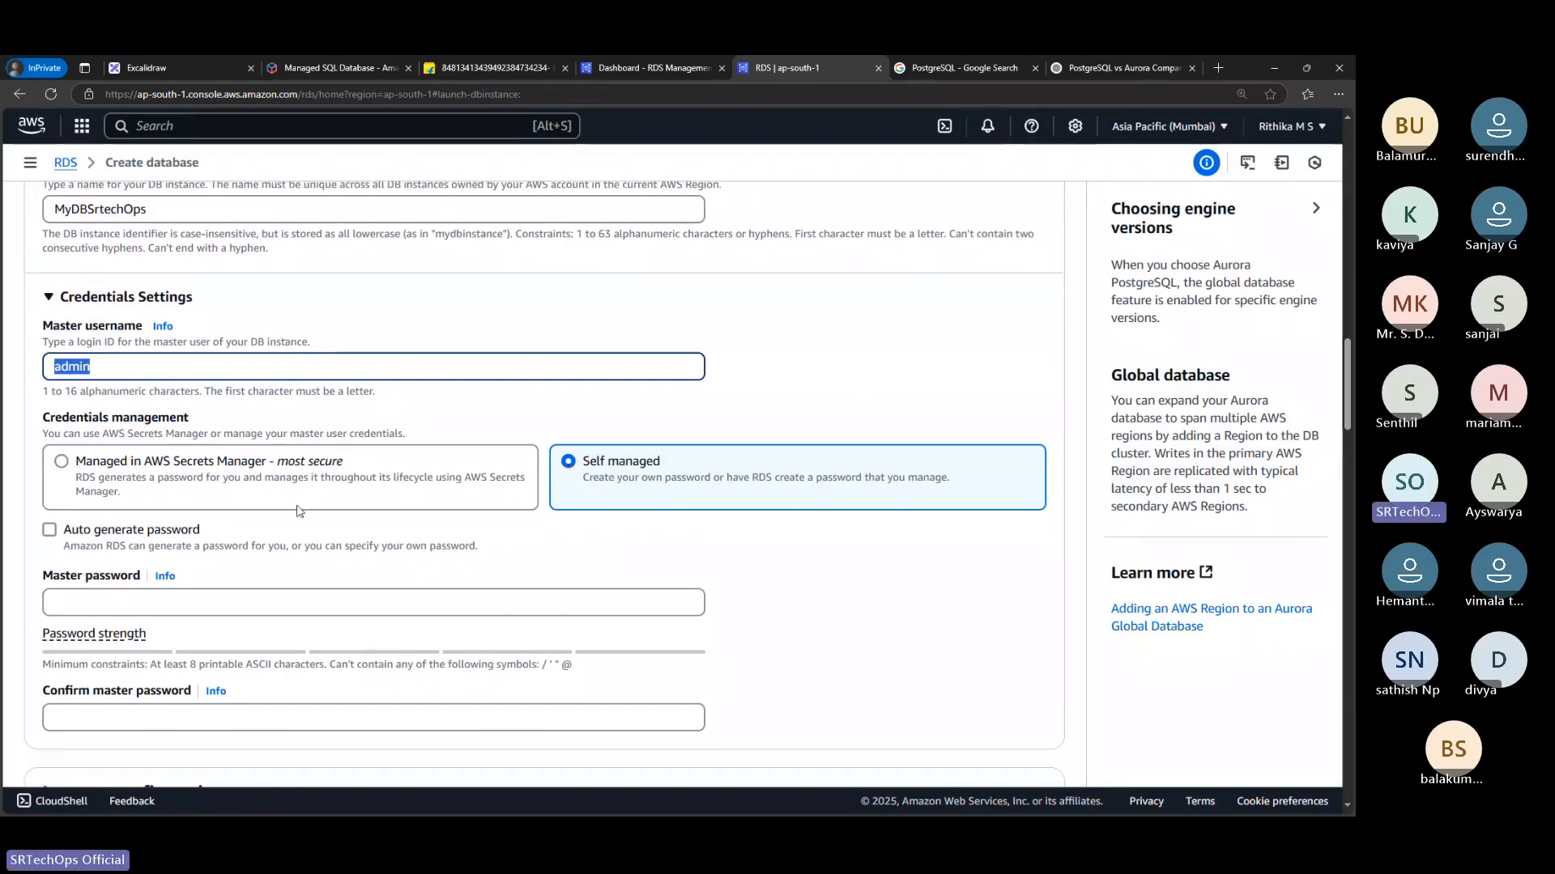
Try managing the master credentials in AWS Secrets Manager and return to the Self managed option
left_click(222, 503)
left_click(224, 506)
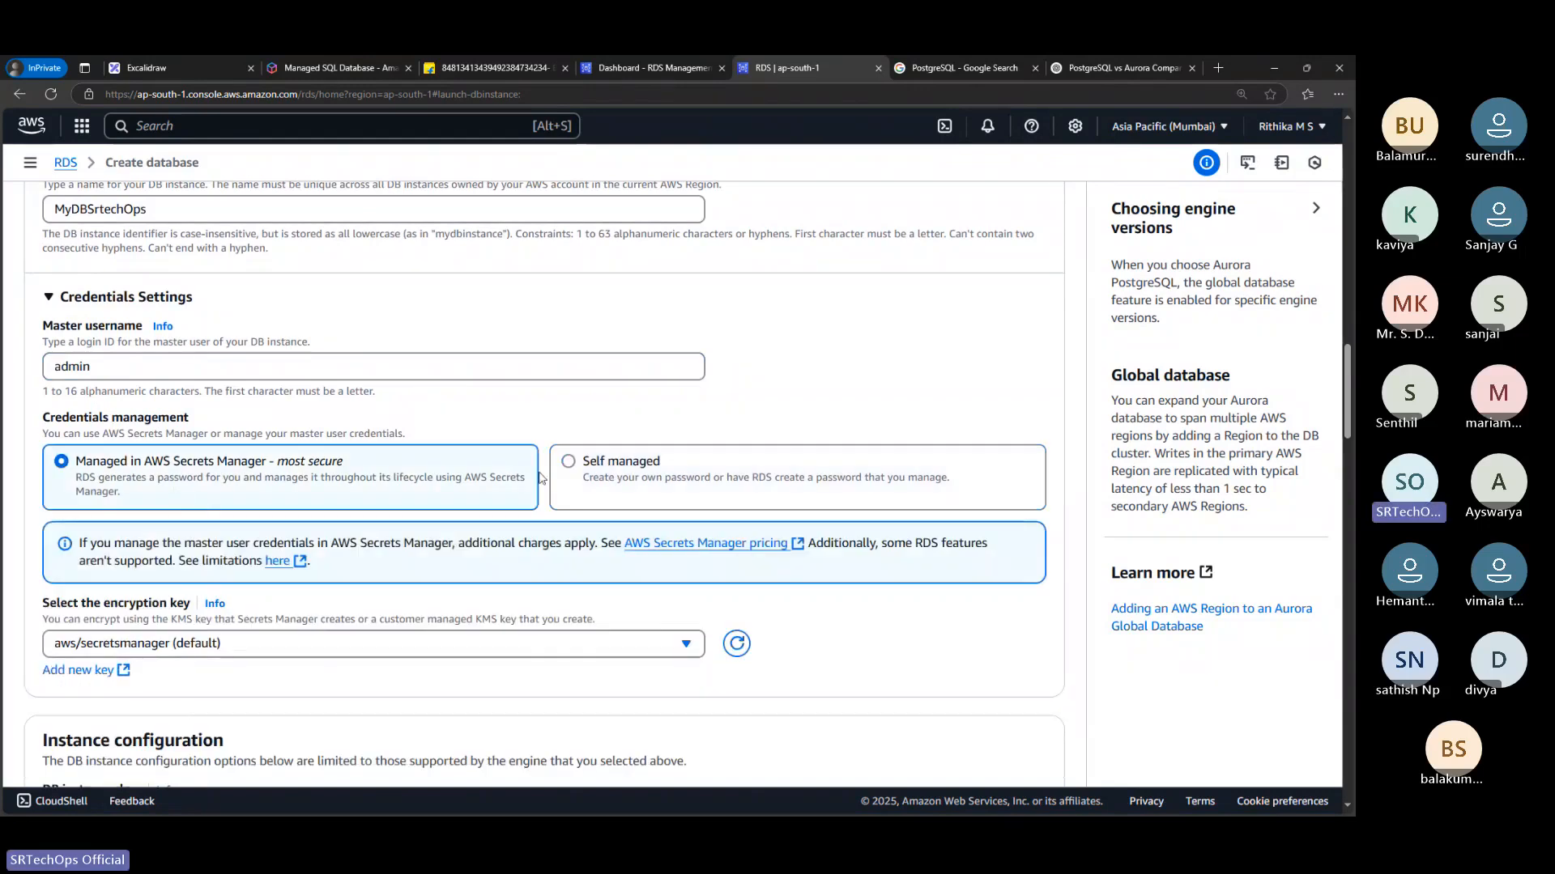
left_click(603, 473)
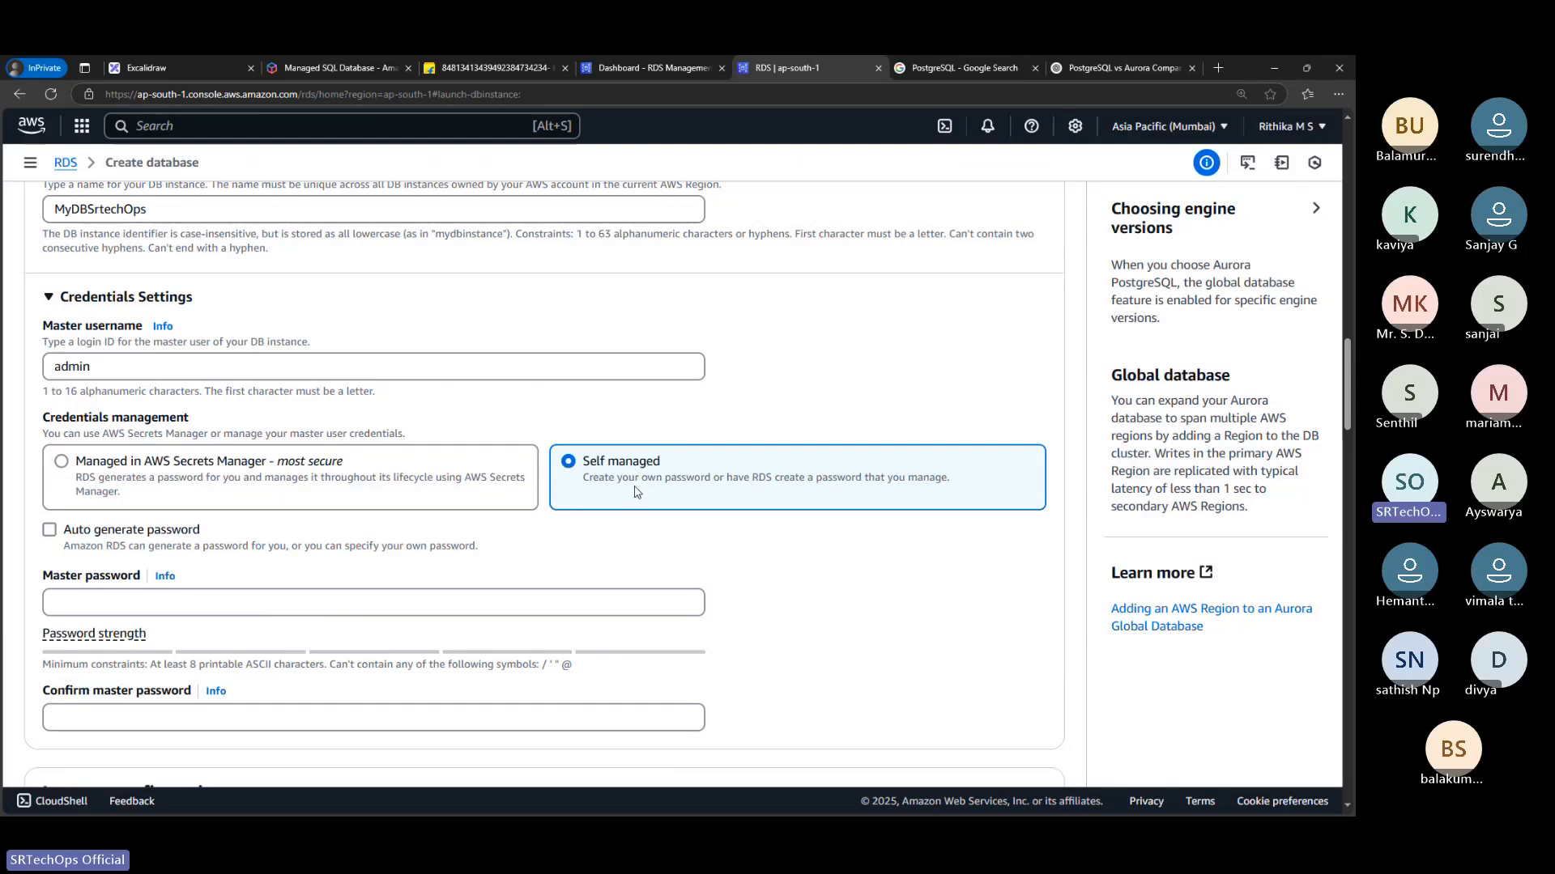
Turn on Auto generate password for the self-managed master user instead of entering a master password
left_click(195, 608)
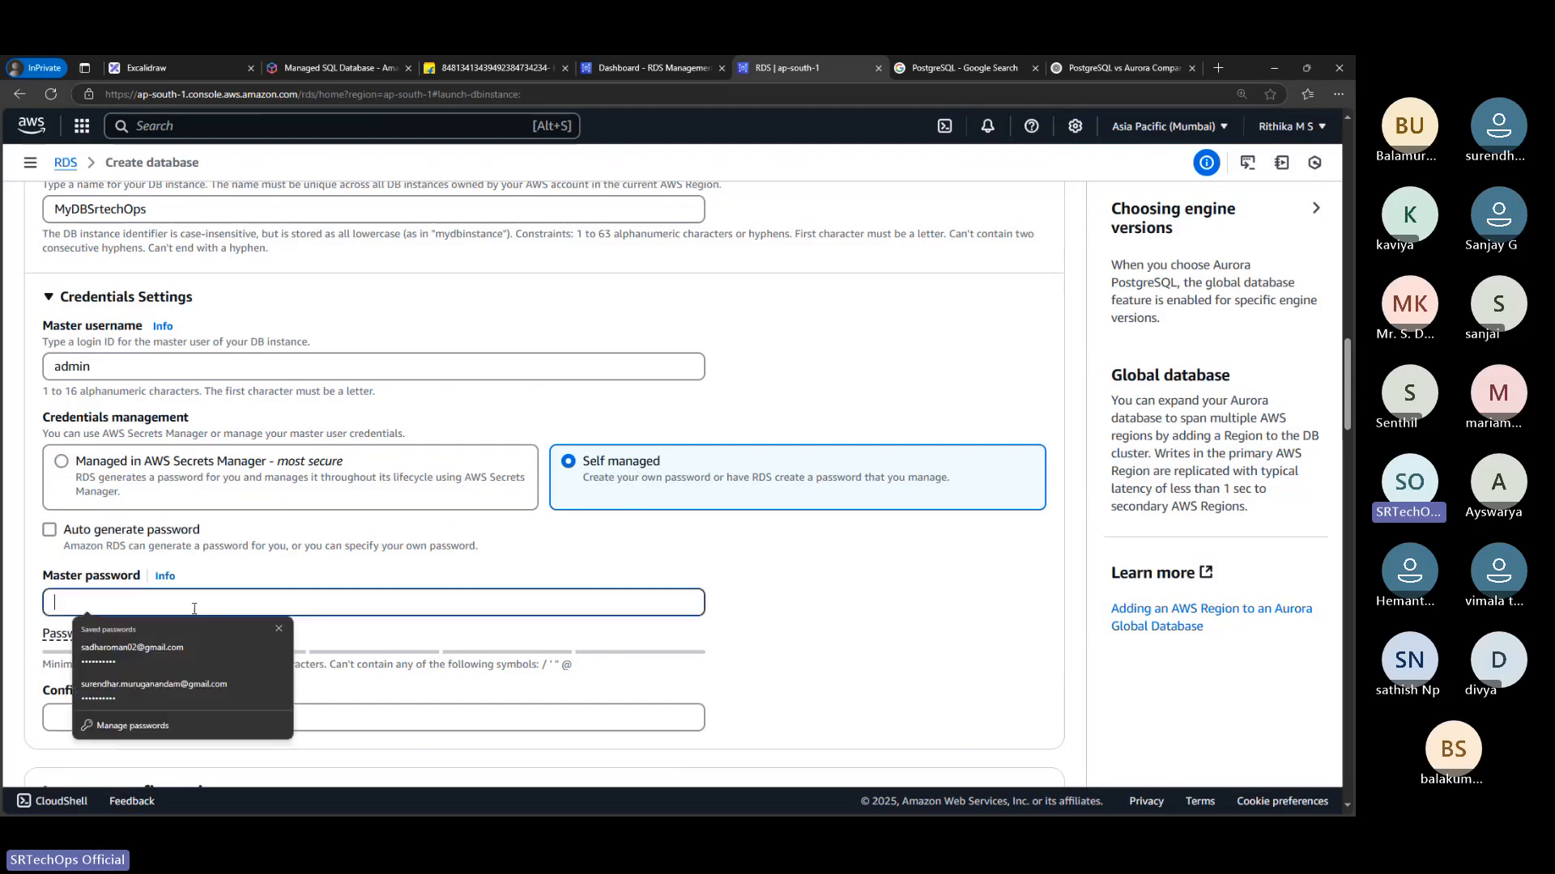
left_click(313, 541)
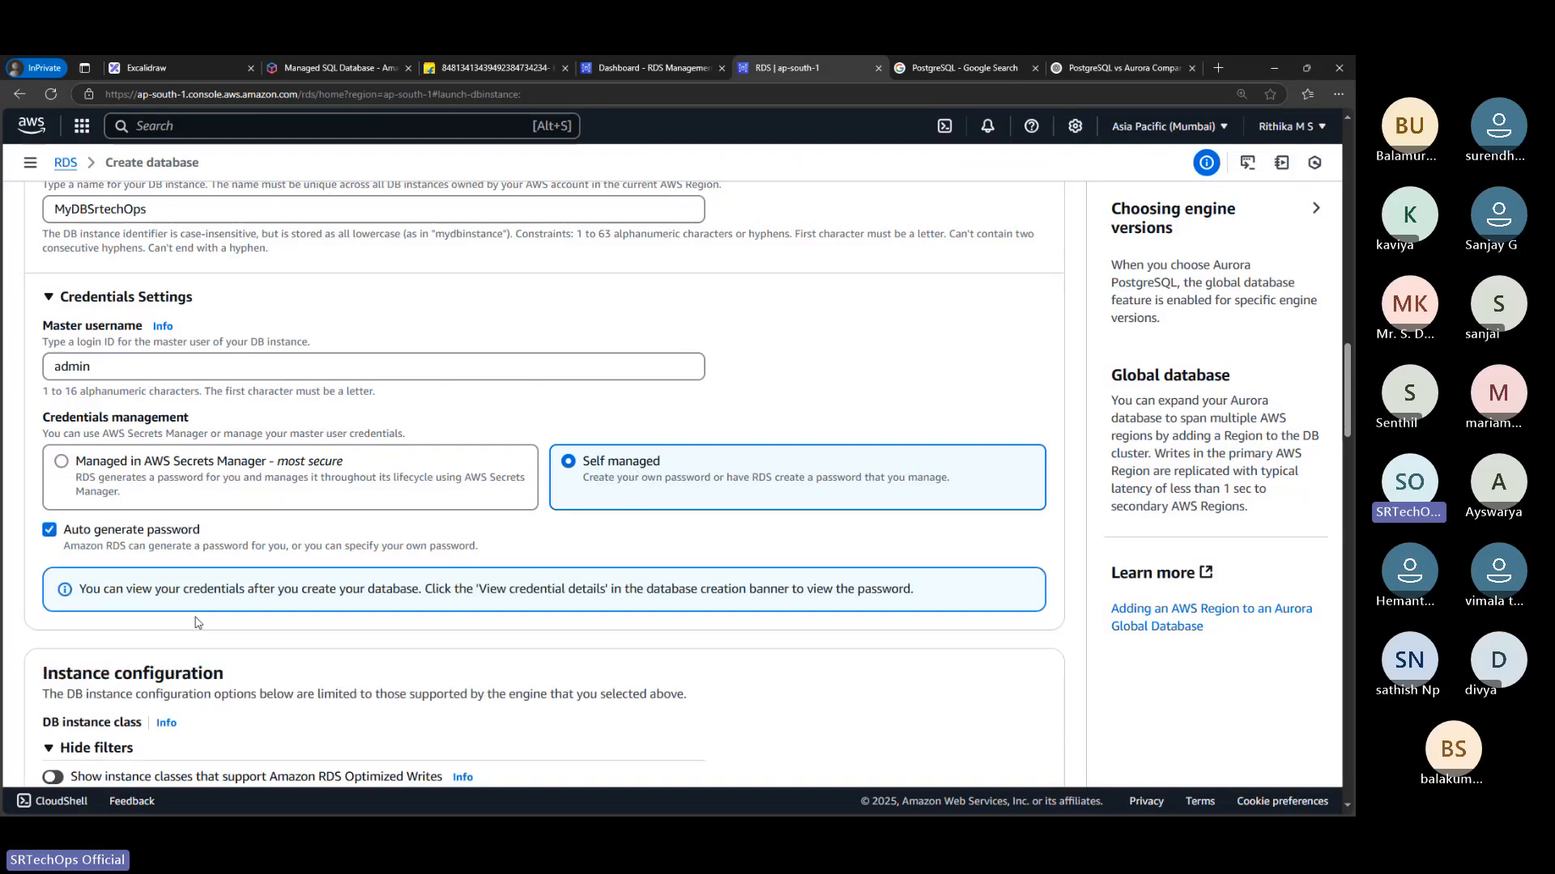
scroll(243, 553, "down", 2)
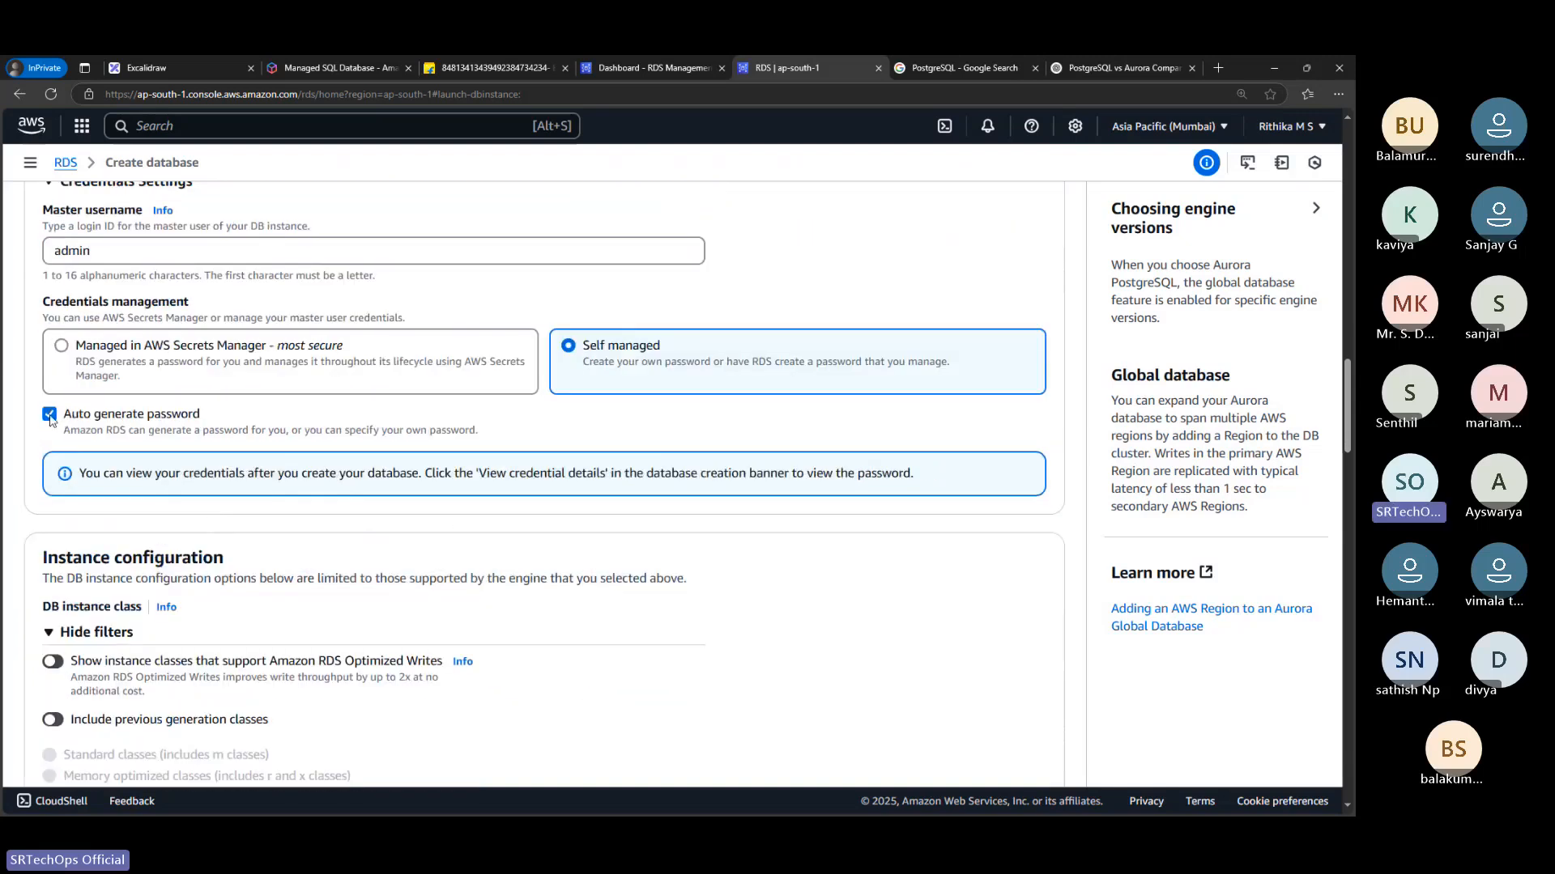
Compare manual master password entry with automatic generation by toggling Auto generate password, leaving it enabled
left_click(50, 414)
left_click(49, 415)
left_click(49, 415)
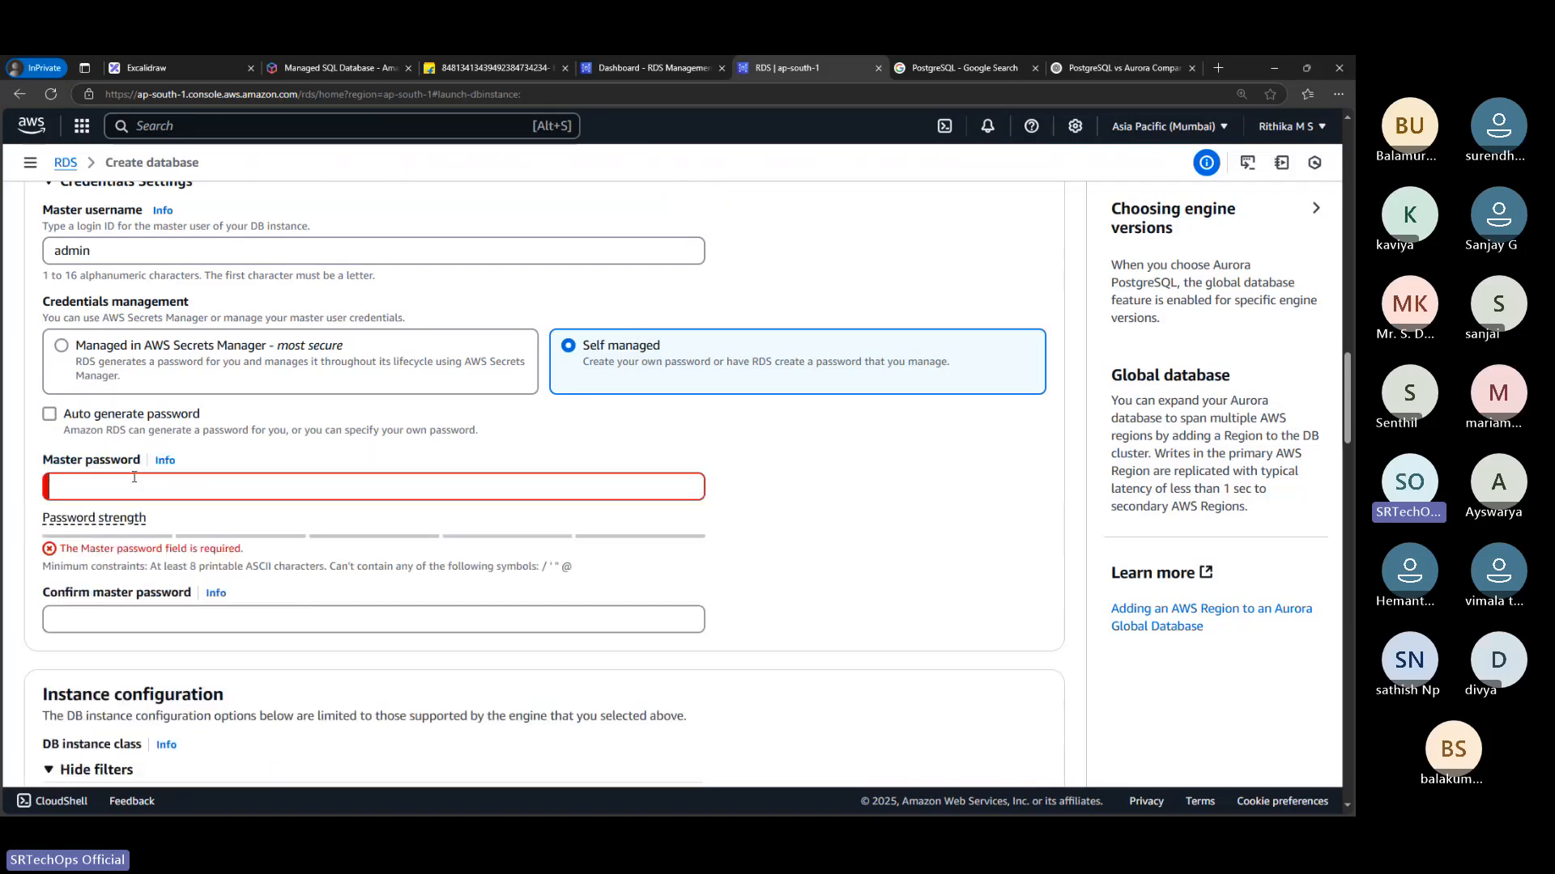
left_click(135, 478)
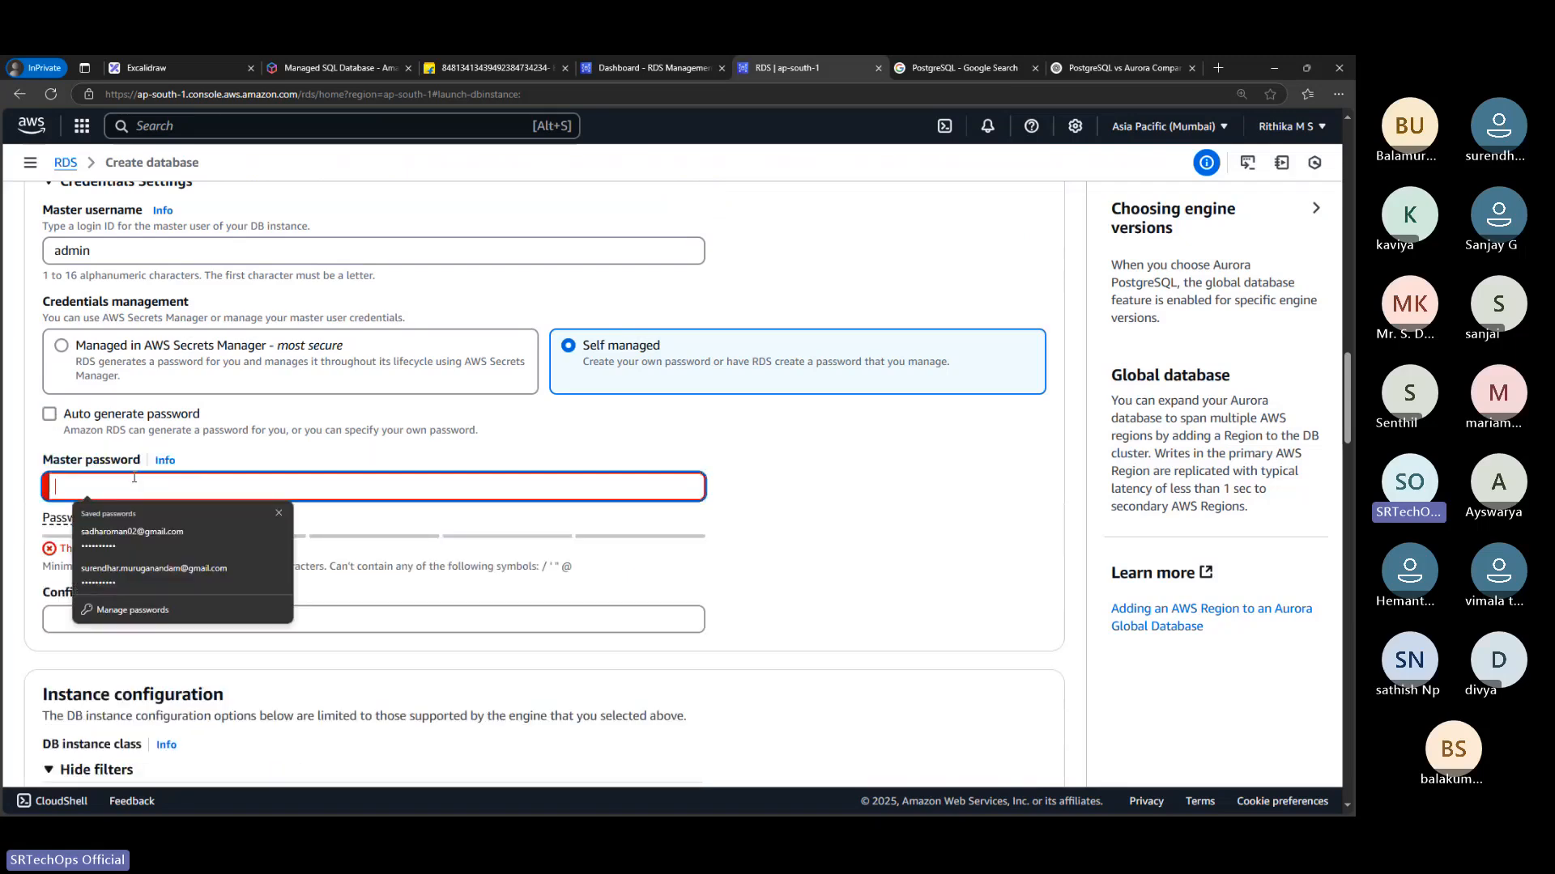
left_click(50, 414)
left_click(51, 415)
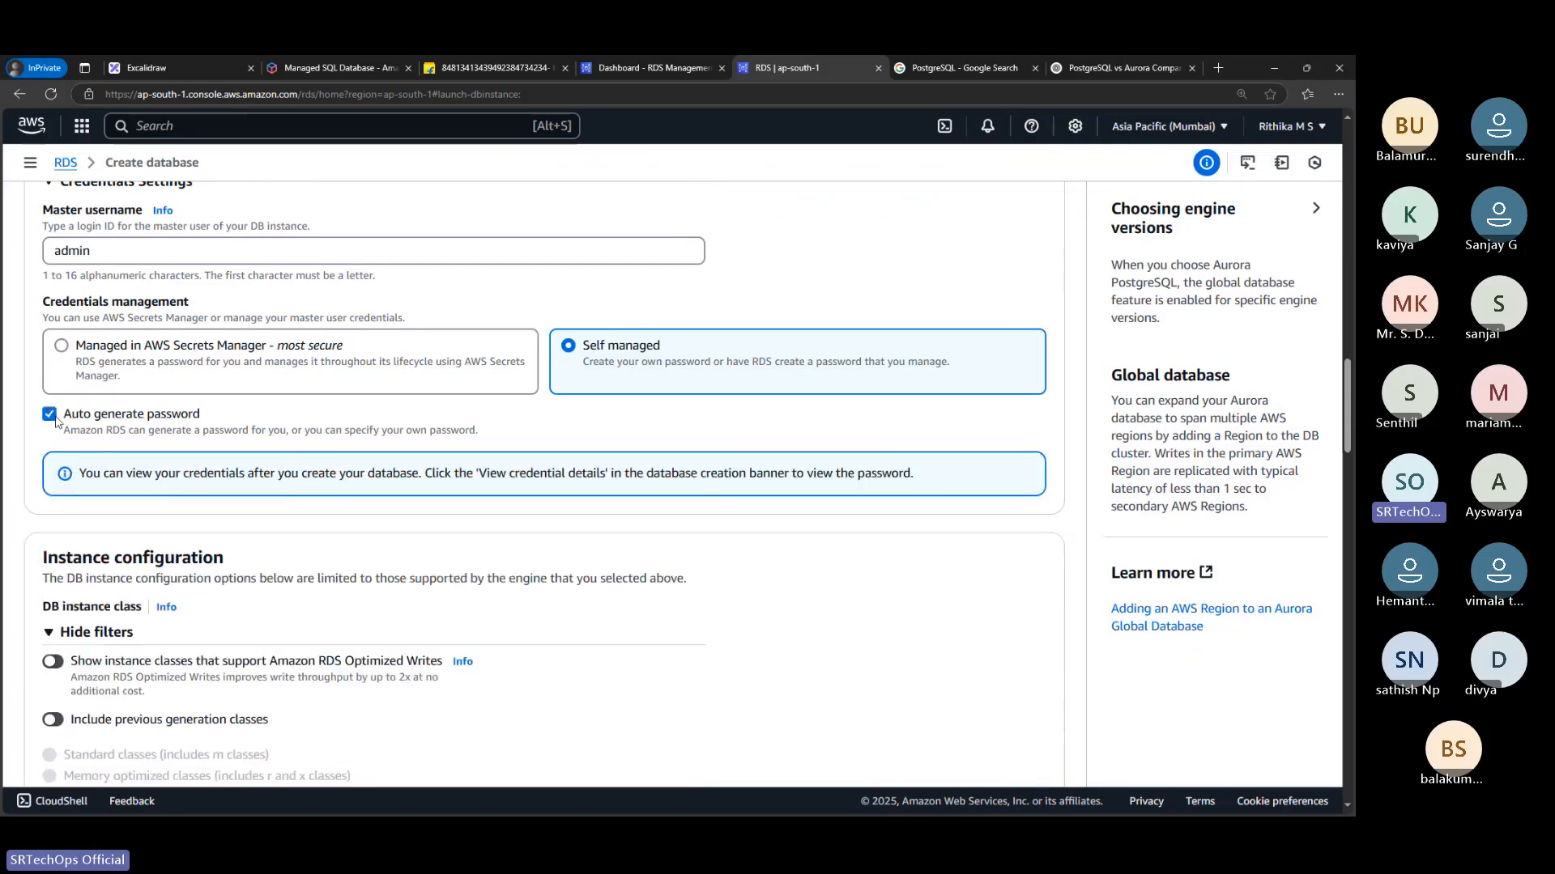
left_click(50, 415)
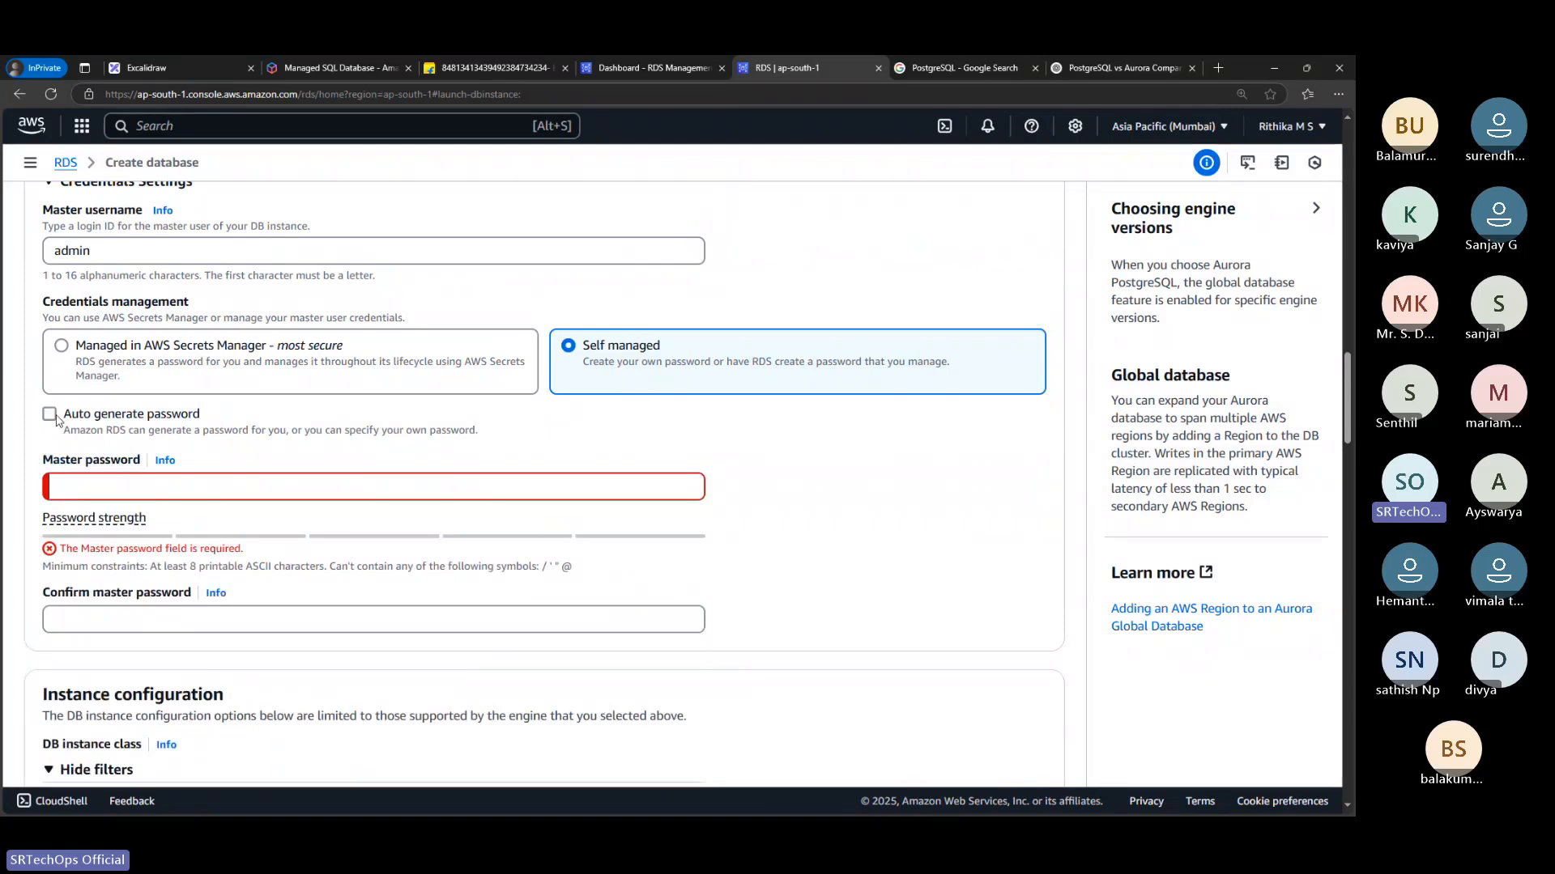
left_click(51, 416)
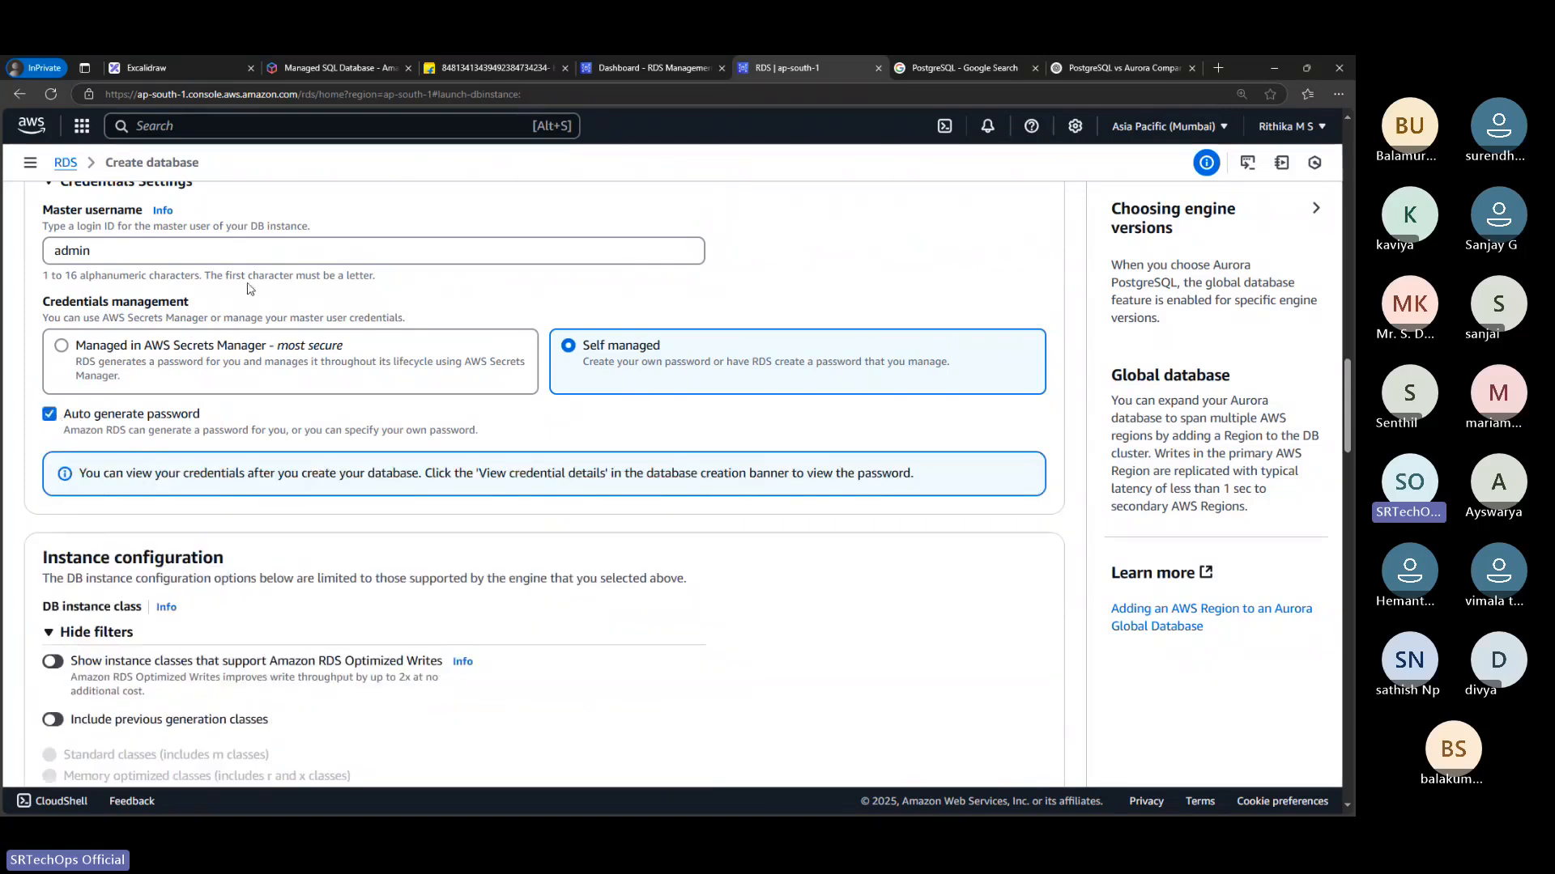
scroll(81, 429, "up", 1)
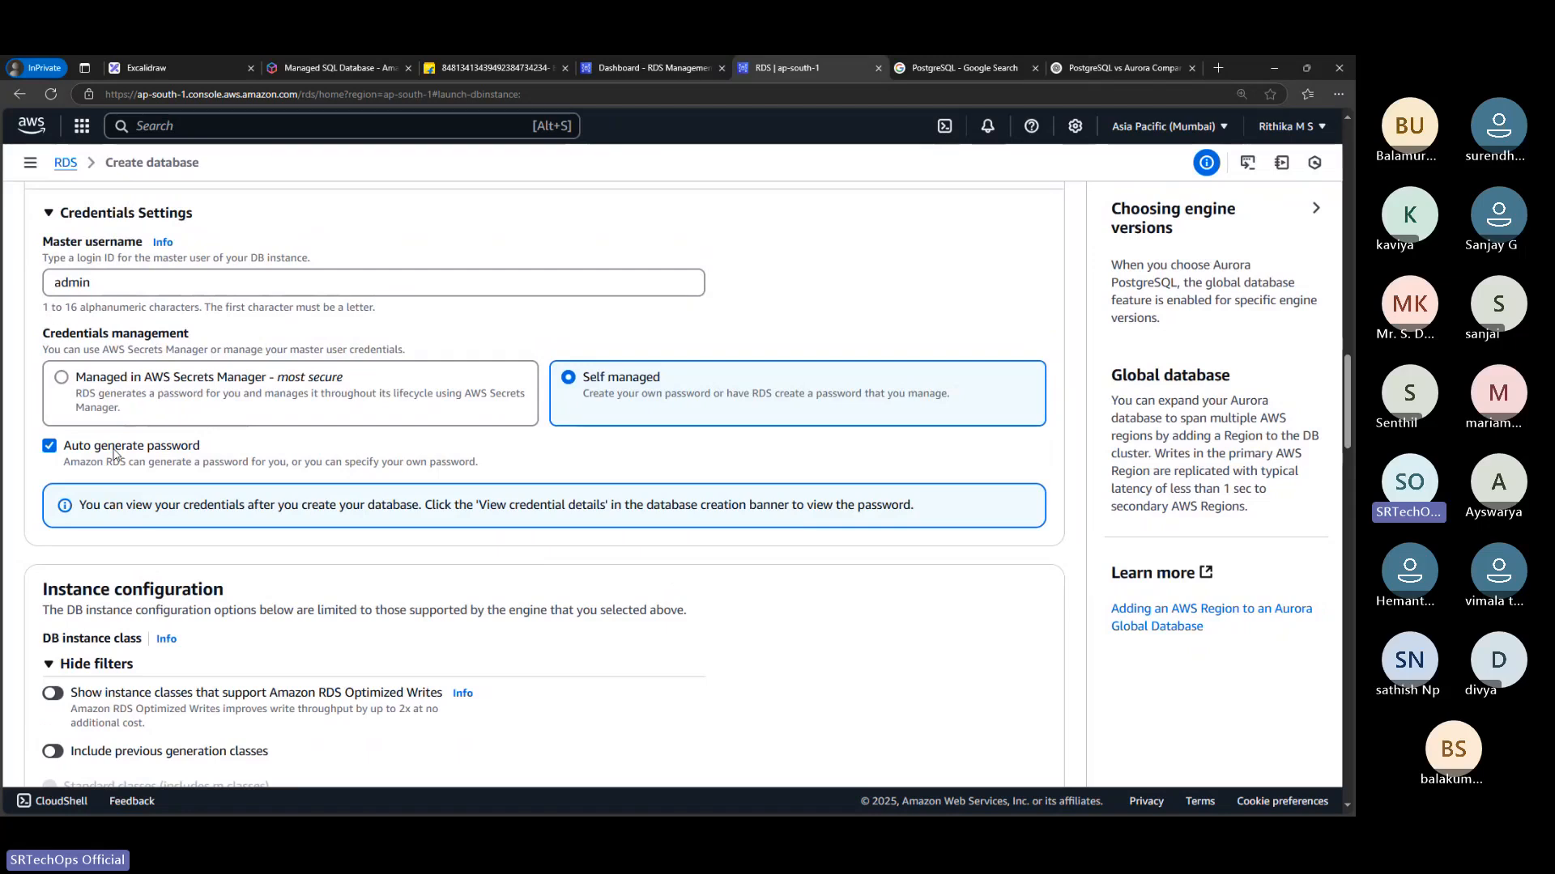
left_click(49, 446)
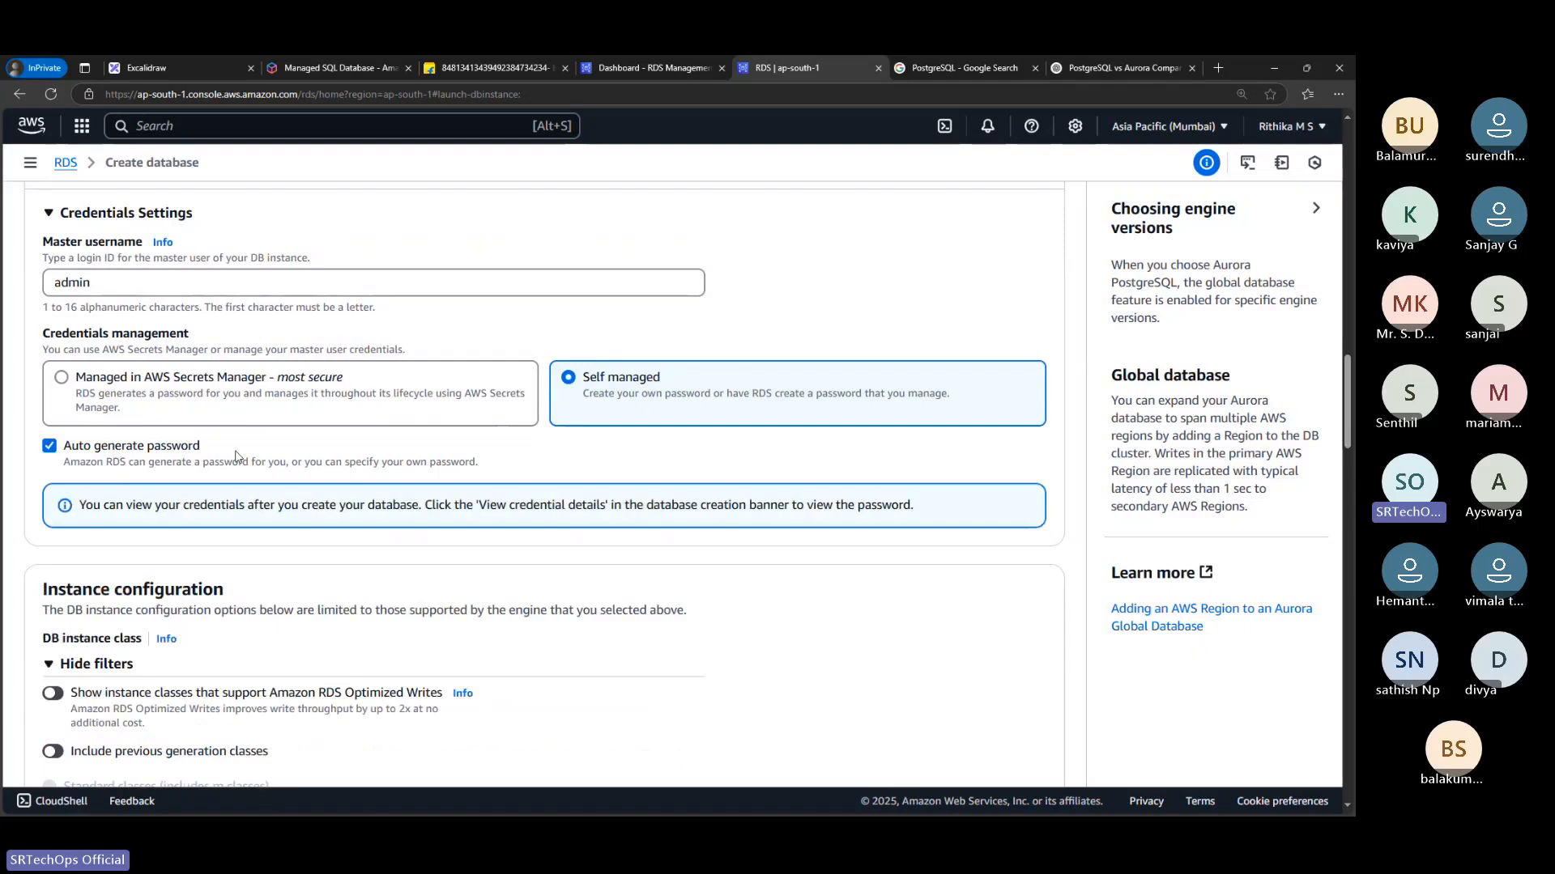
Examine the available burstable DB instance classes in the instance configuration, keeping db.t4g.micro
scroll(236, 456, "down", 2)
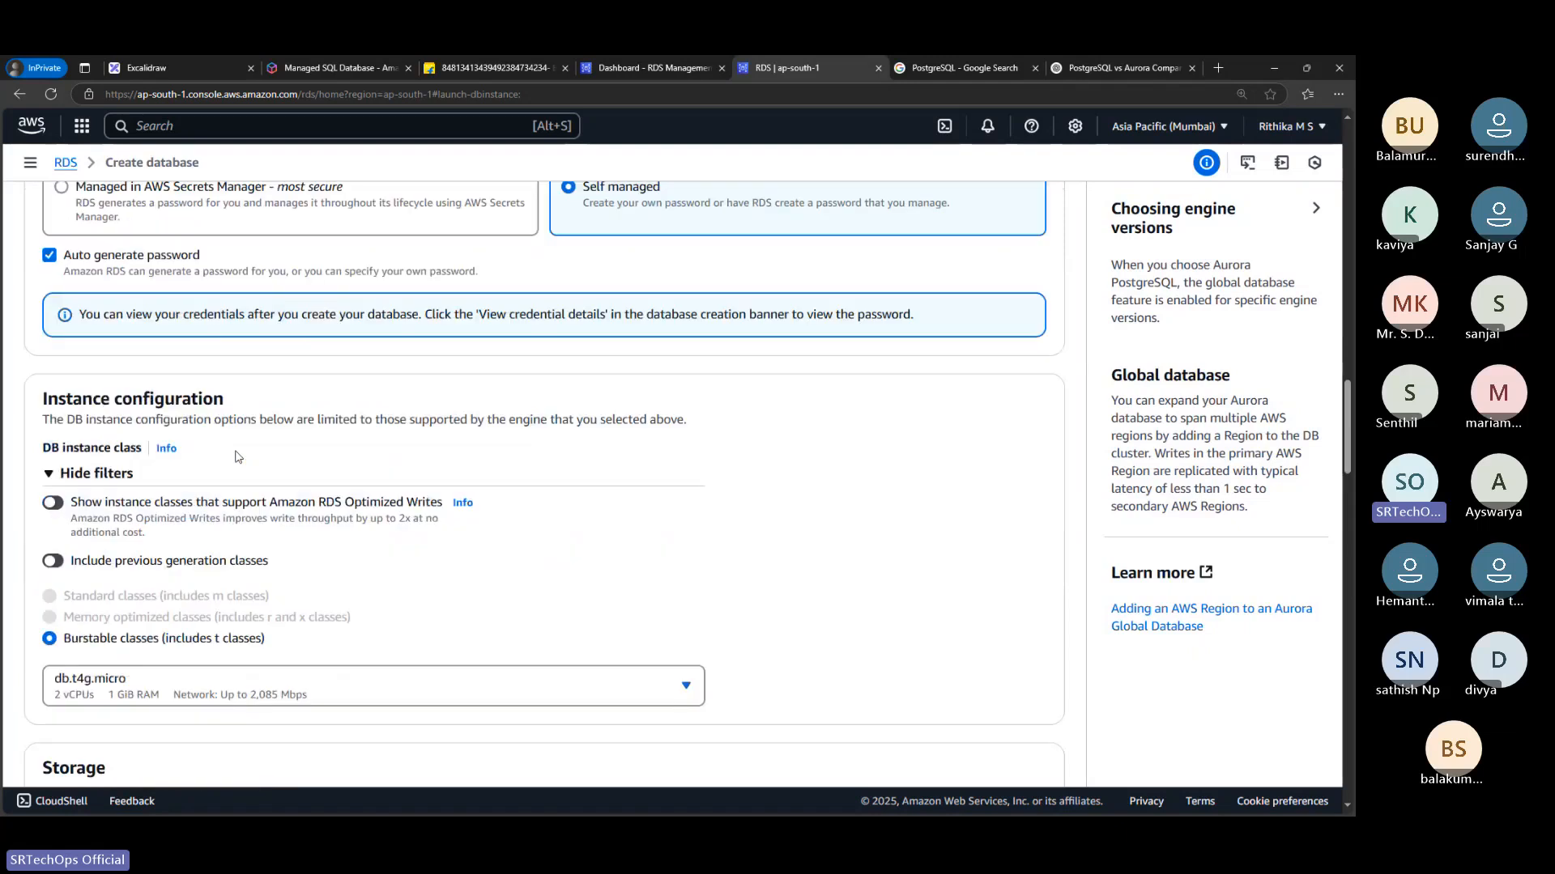
scroll(236, 456, "down", 1)
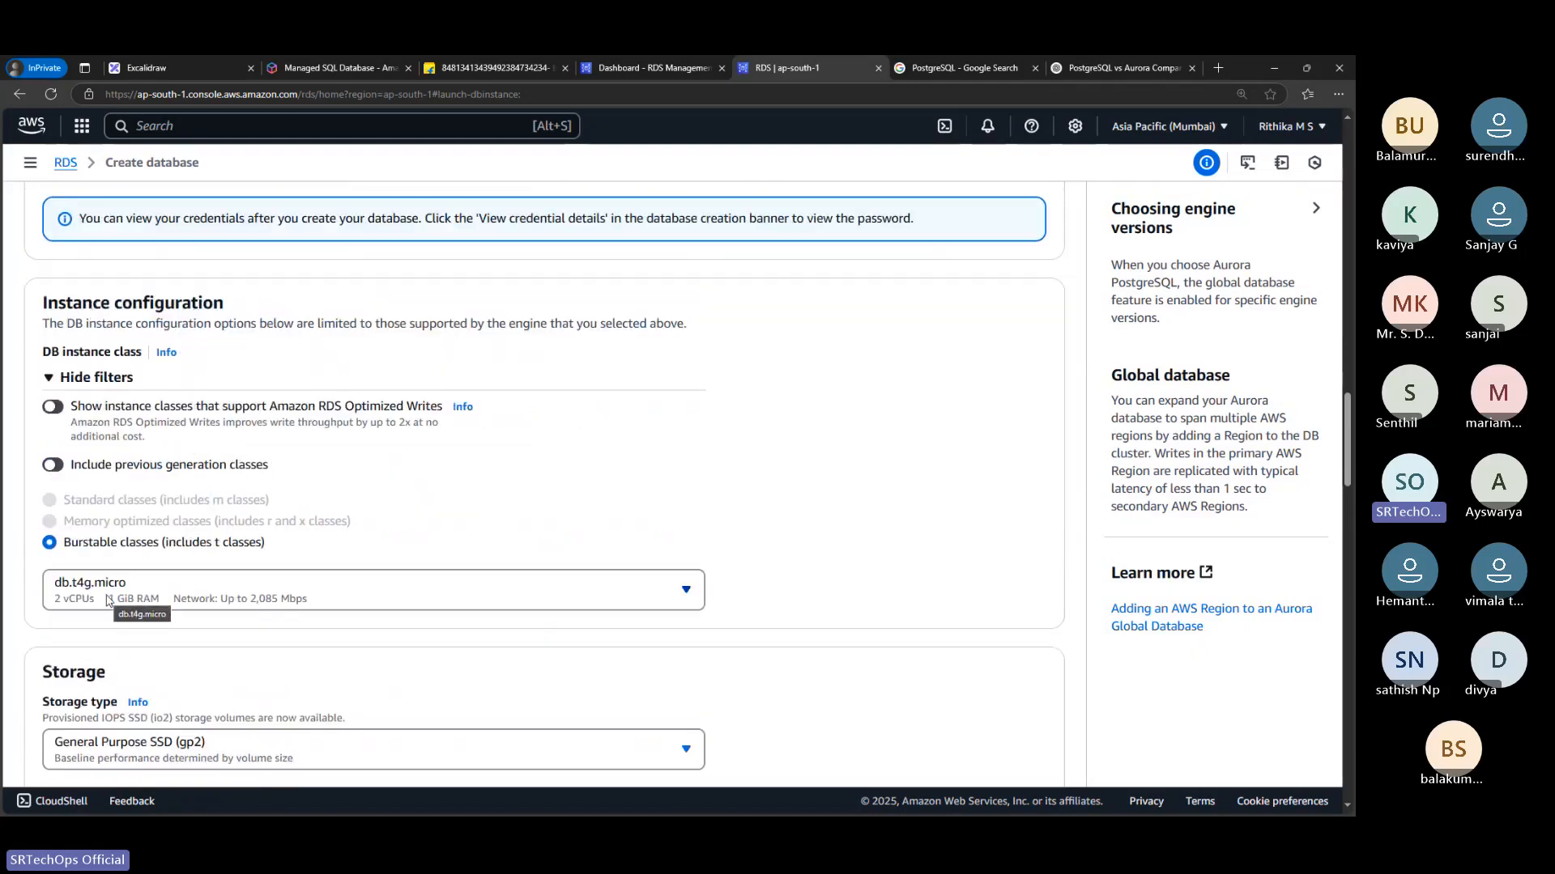
scroll(108, 600, "down", 1)
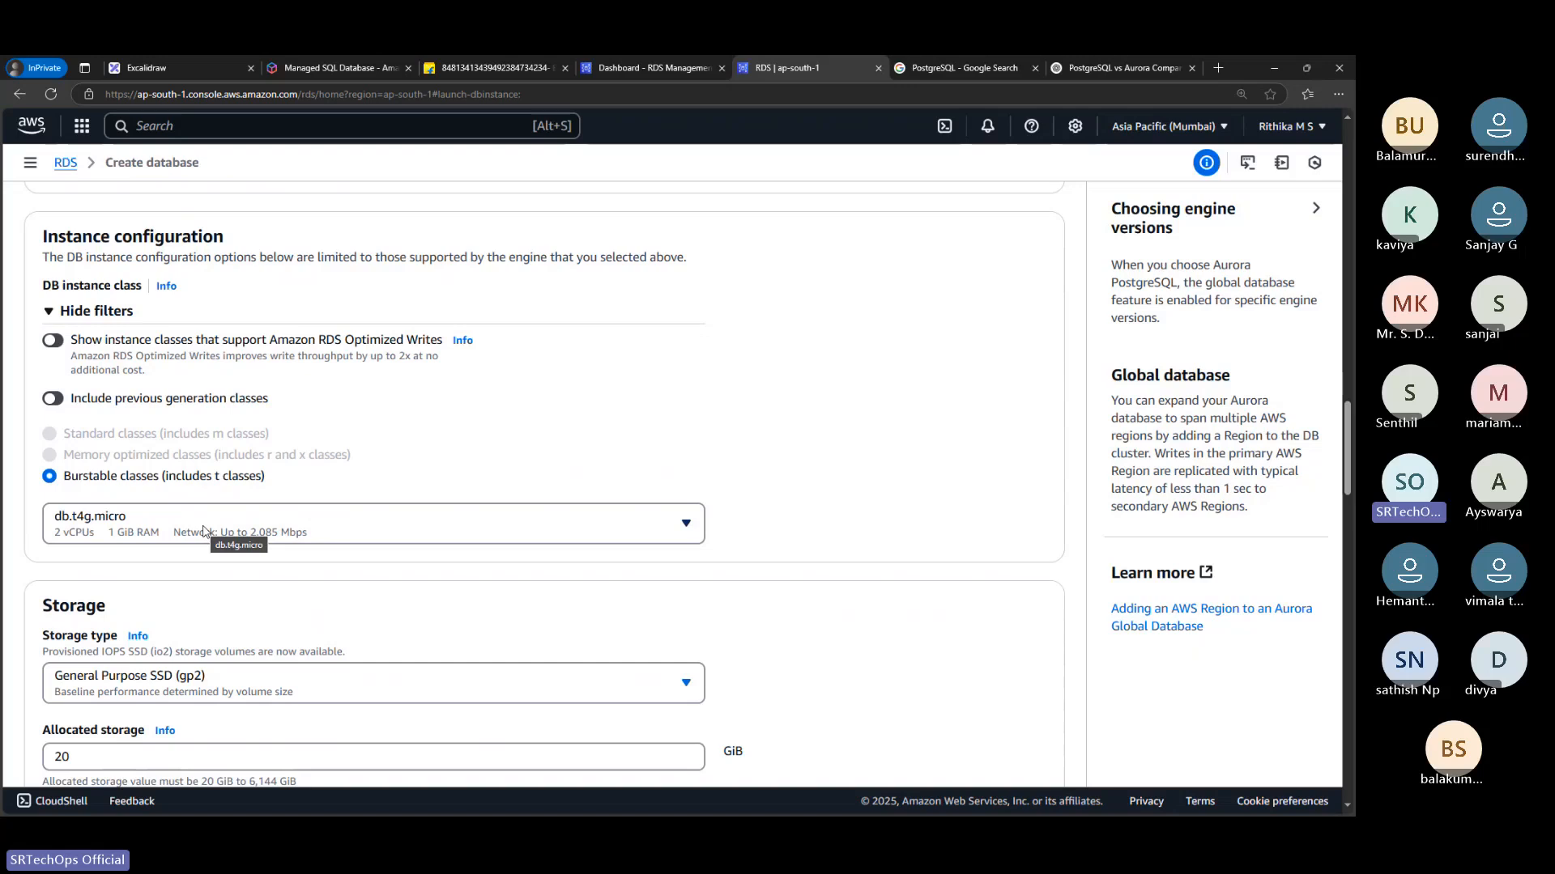
left_click(178, 528)
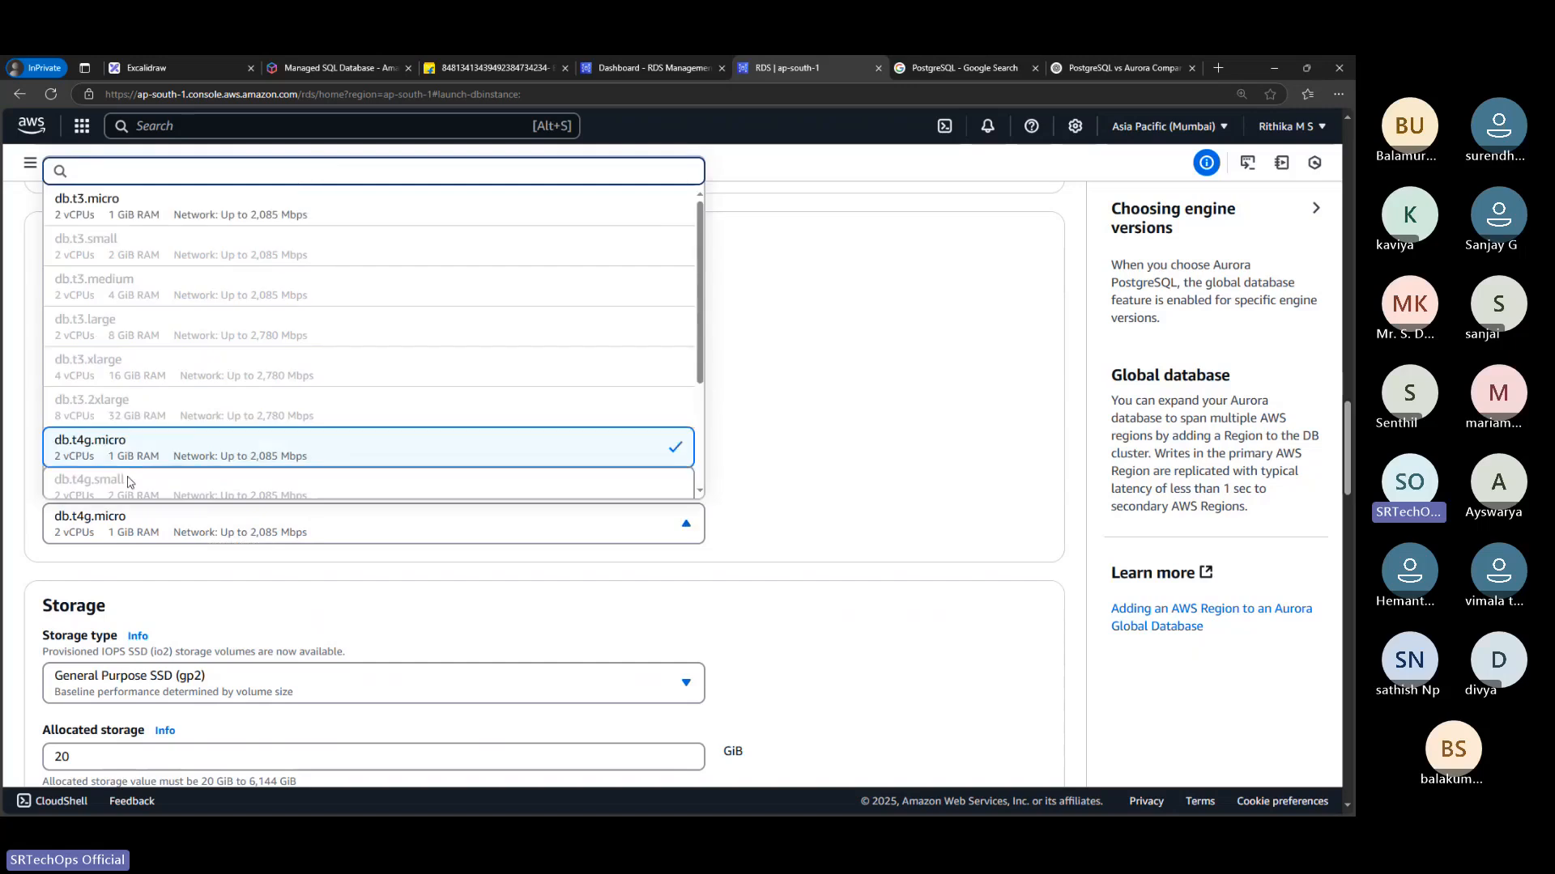
scroll(177, 447, "down", 5)
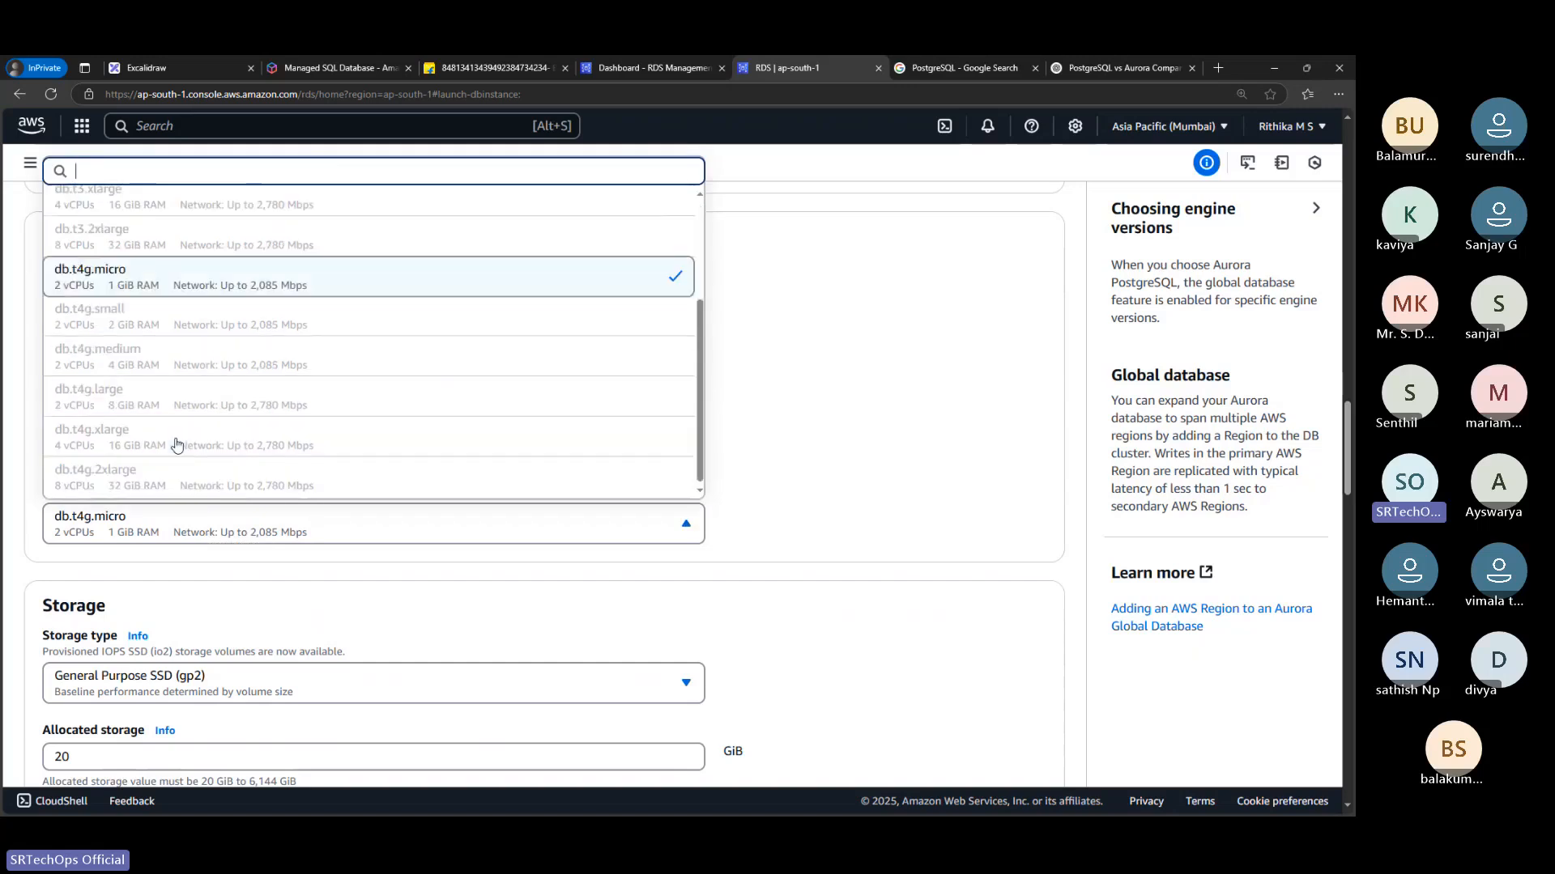
scroll(176, 443, "down", 7)
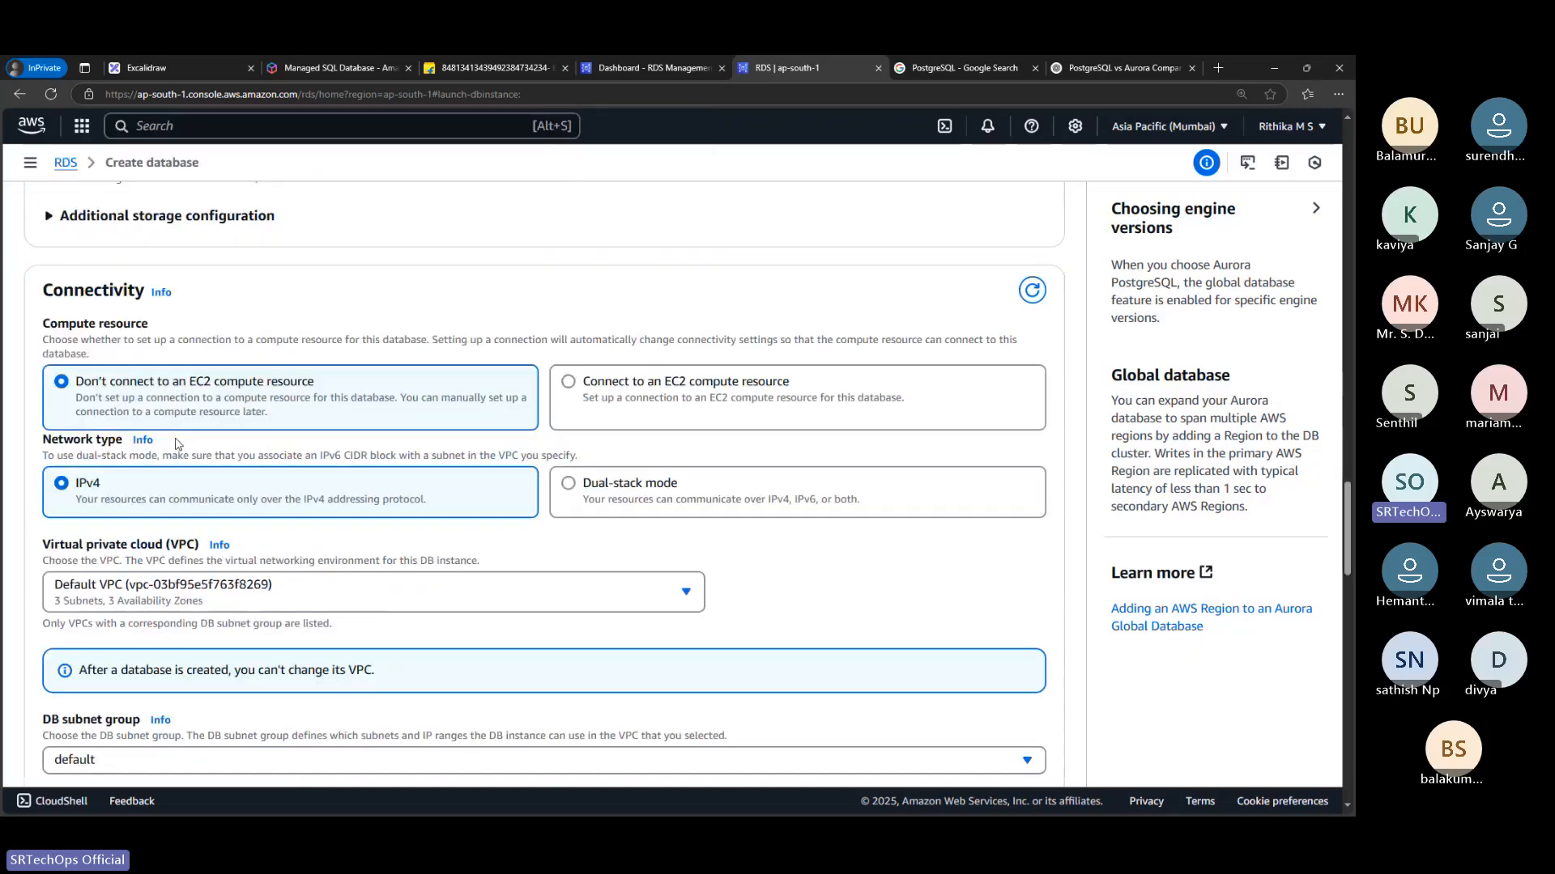
scroll(177, 443, "up", 7)
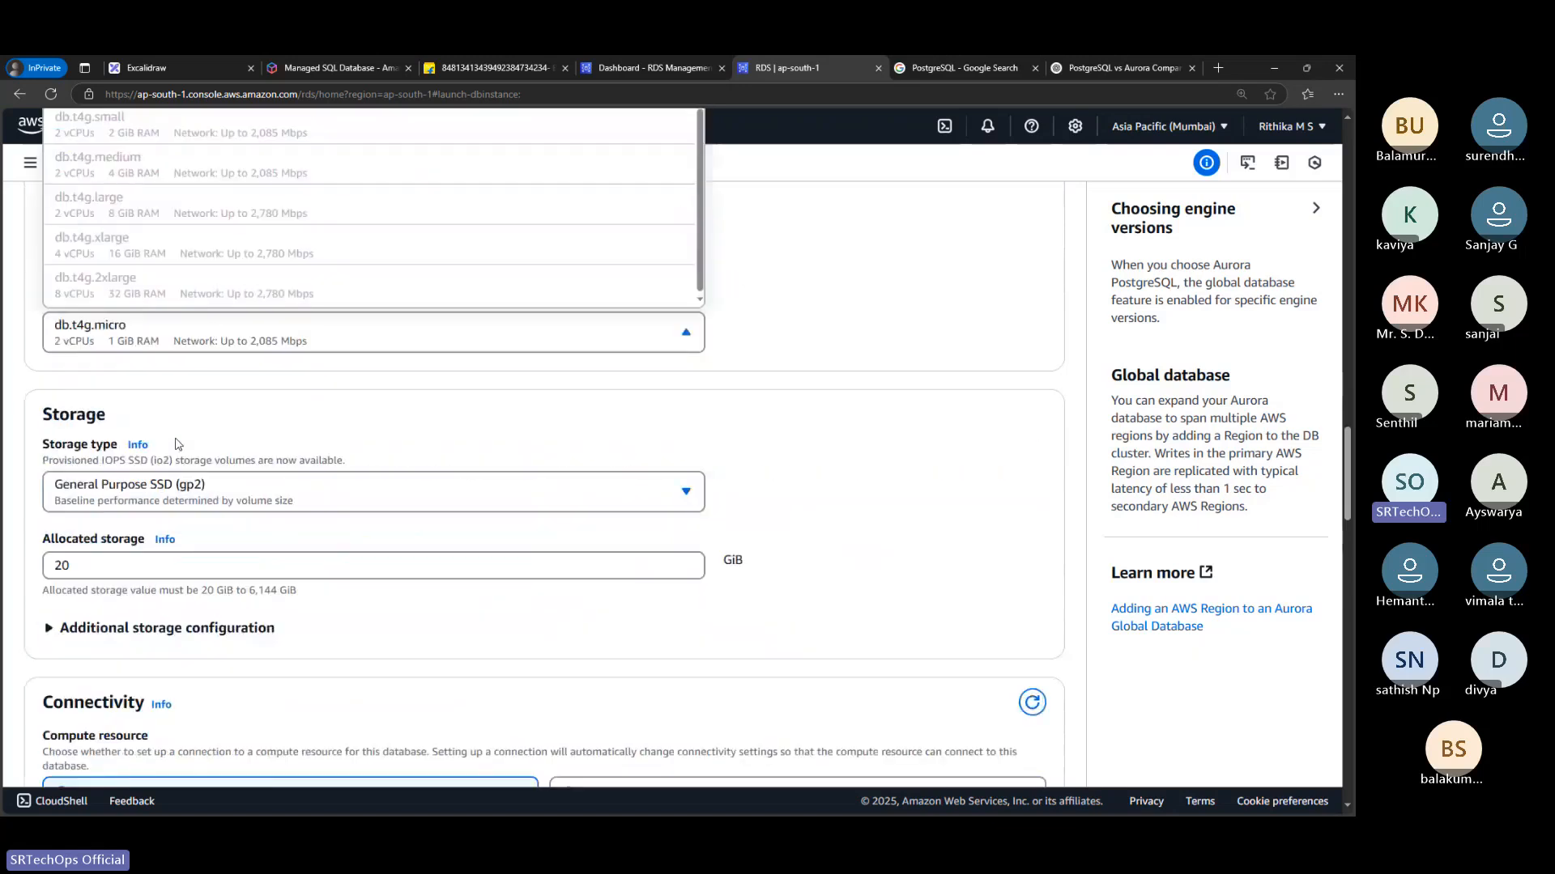
left_click(125, 522)
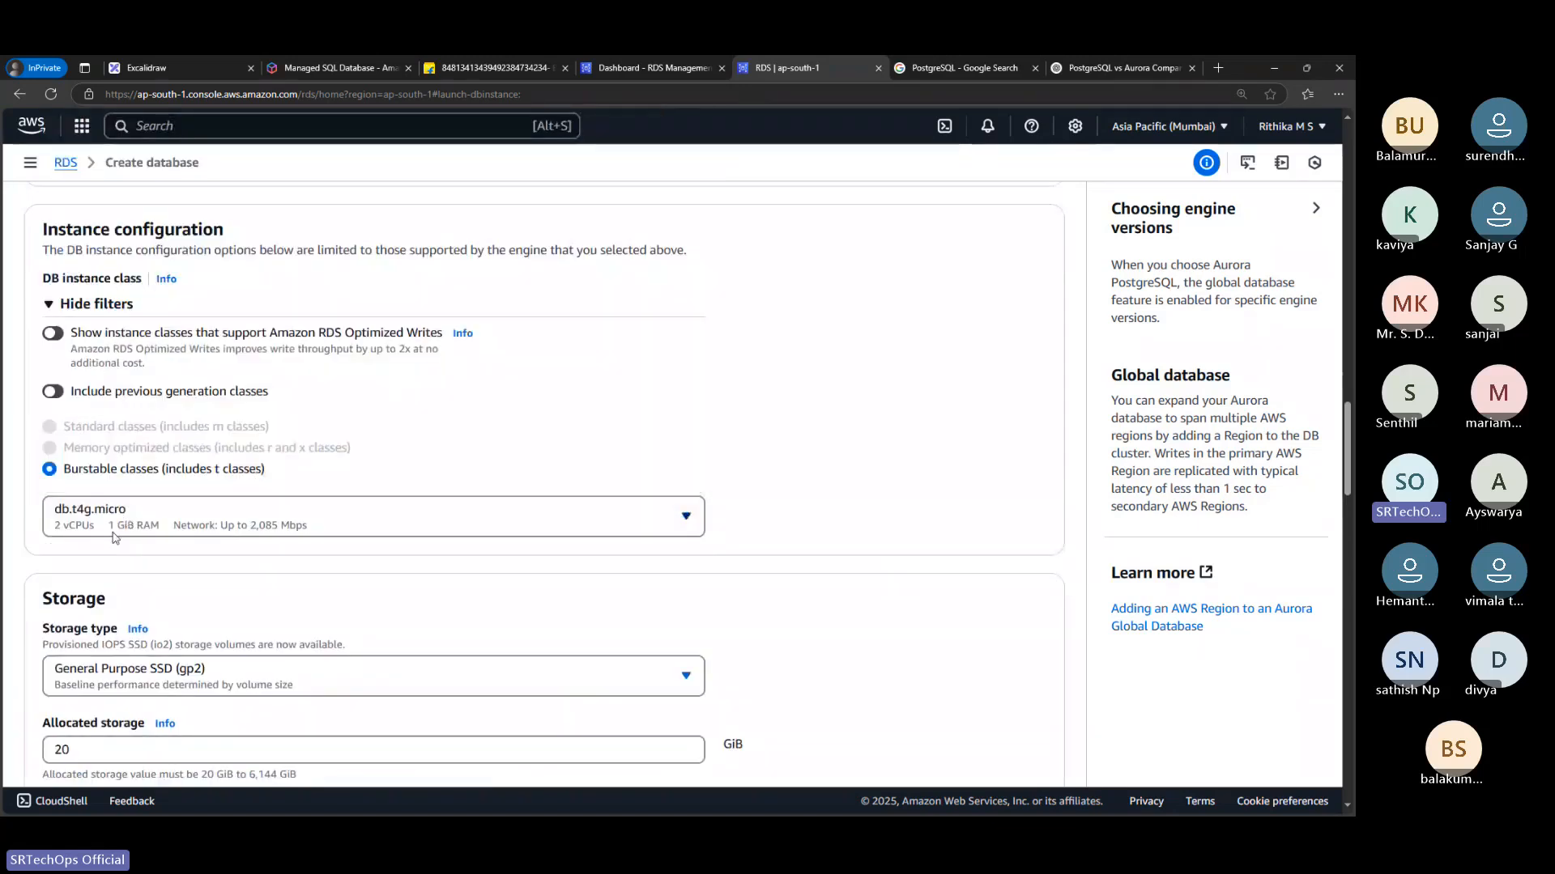
Copy the maximum allocated storage value, 6,144 GiB, from the Storage settings
scroll(228, 528, "down", 1)
scroll(227, 528, "down", 1)
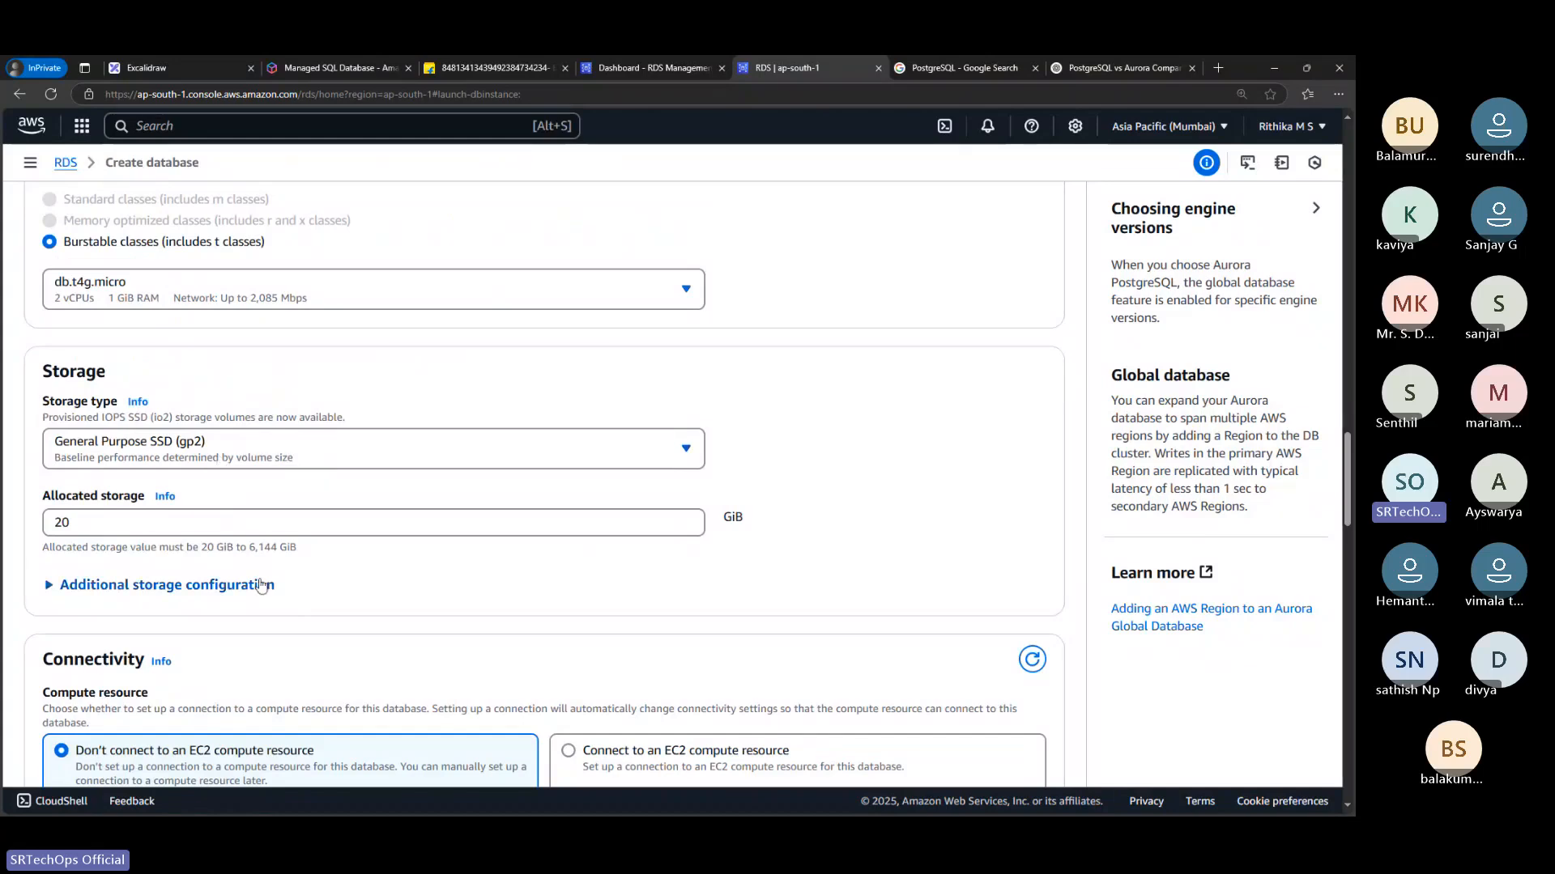
left_click_drag(249, 550, 302, 555)
key("ctrl+c")
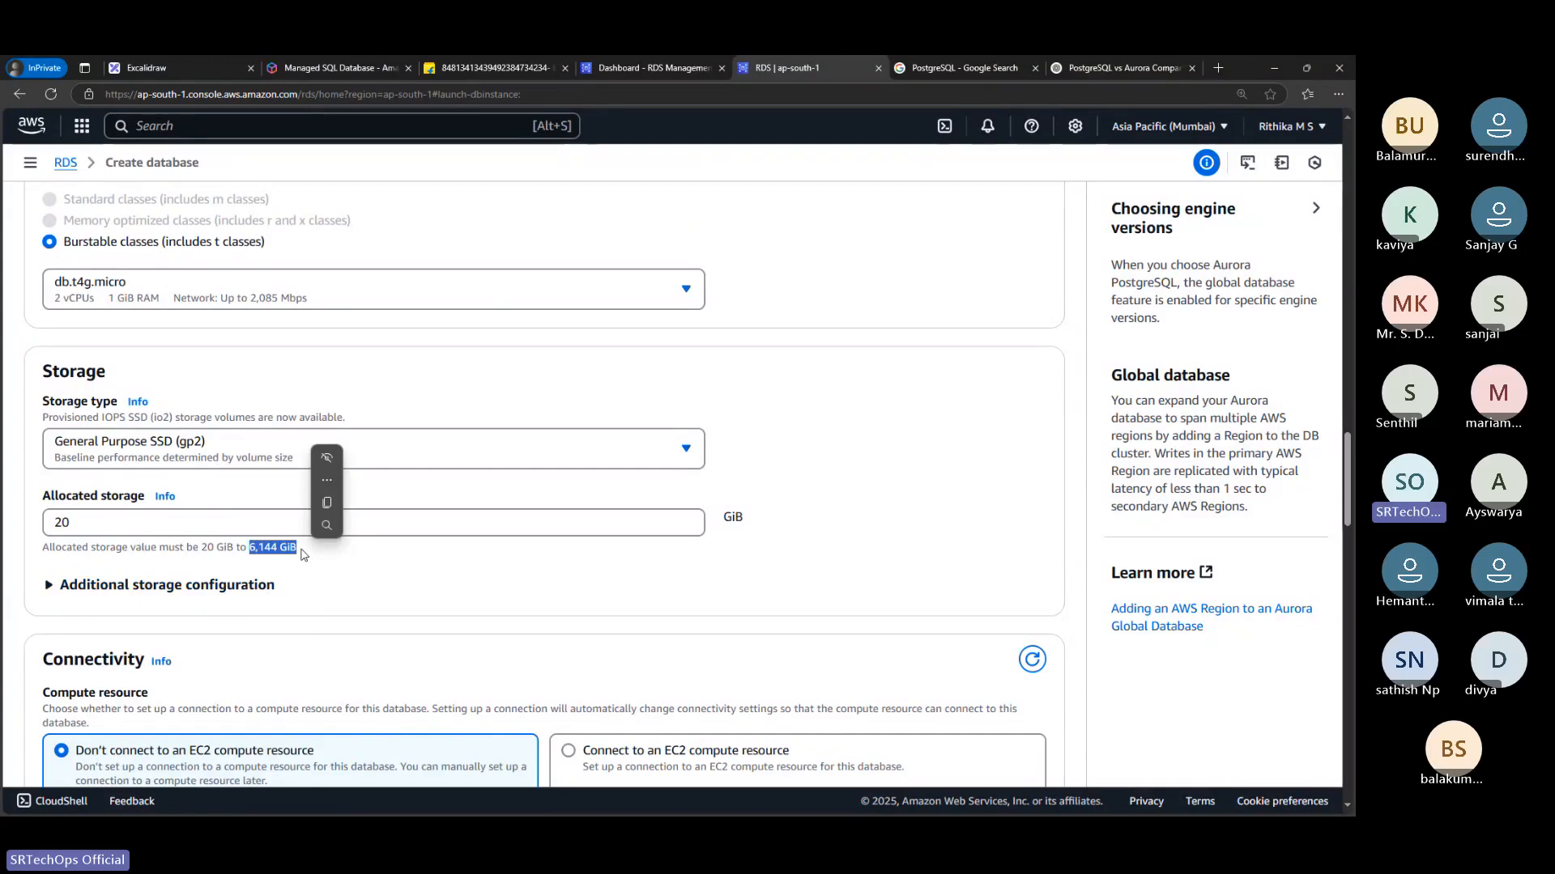
left_click(326, 503)
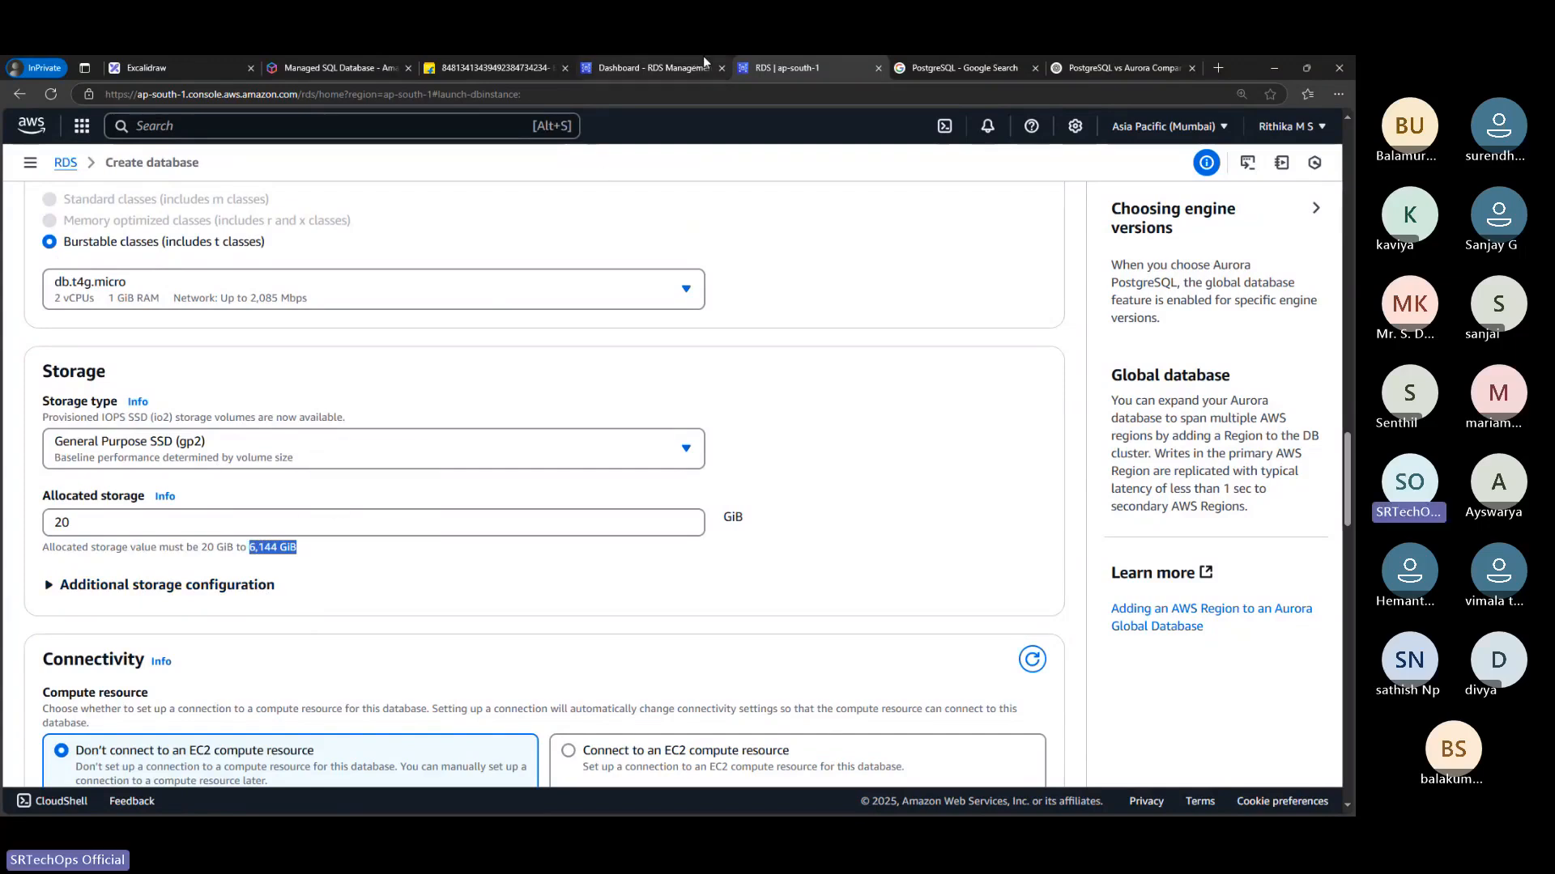
Switch to ChatGPT, ask it to convert 6,144 GiB to TB, and read the answer
left_click(234, 62)
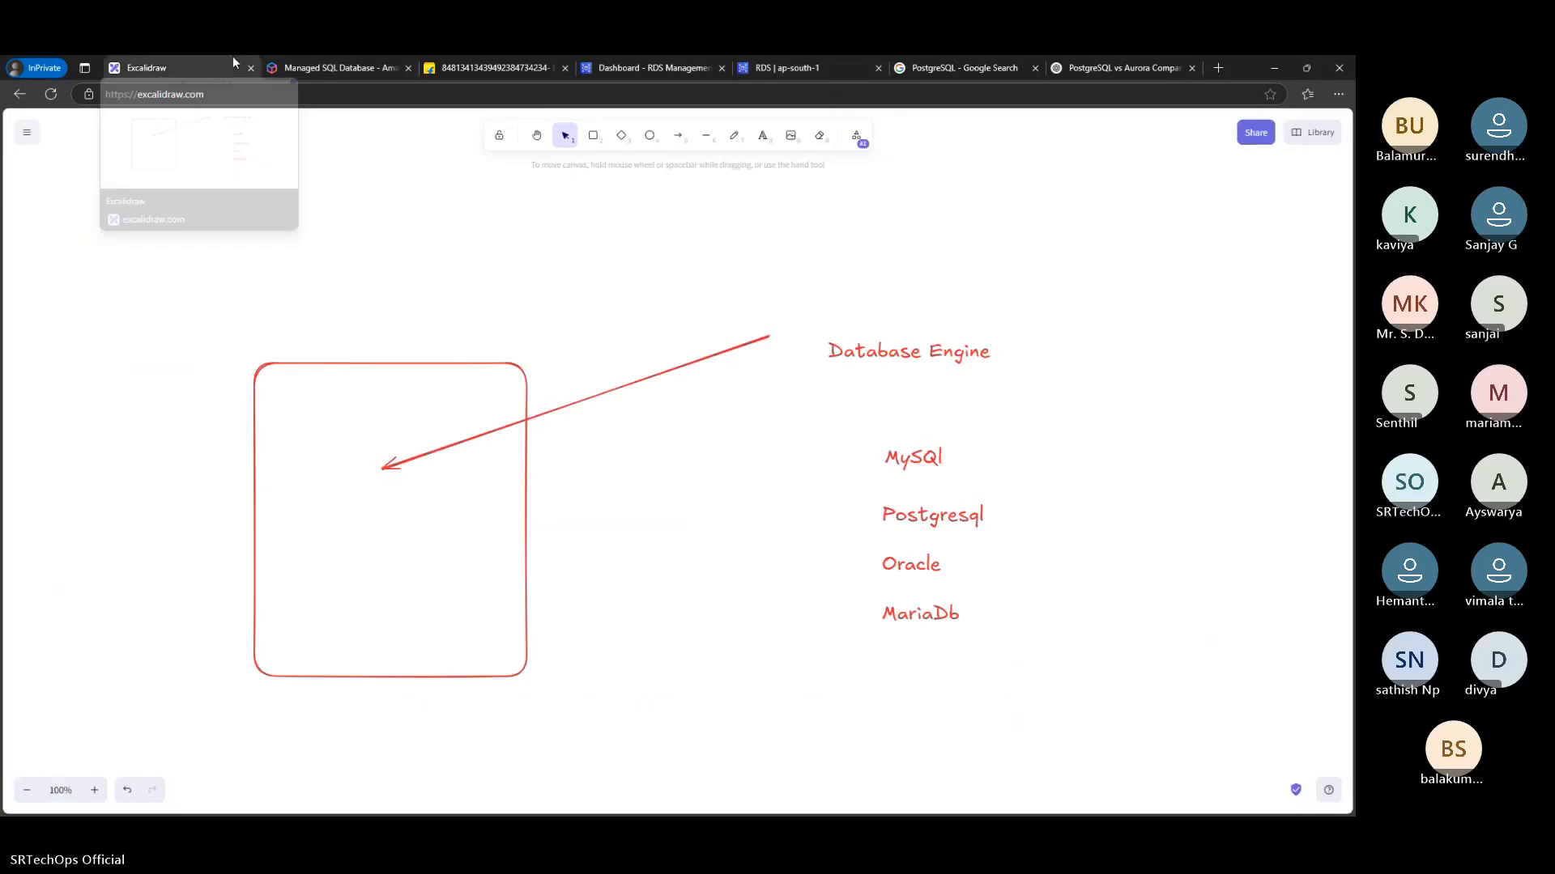
left_click(441, 63)
left_click(1080, 59)
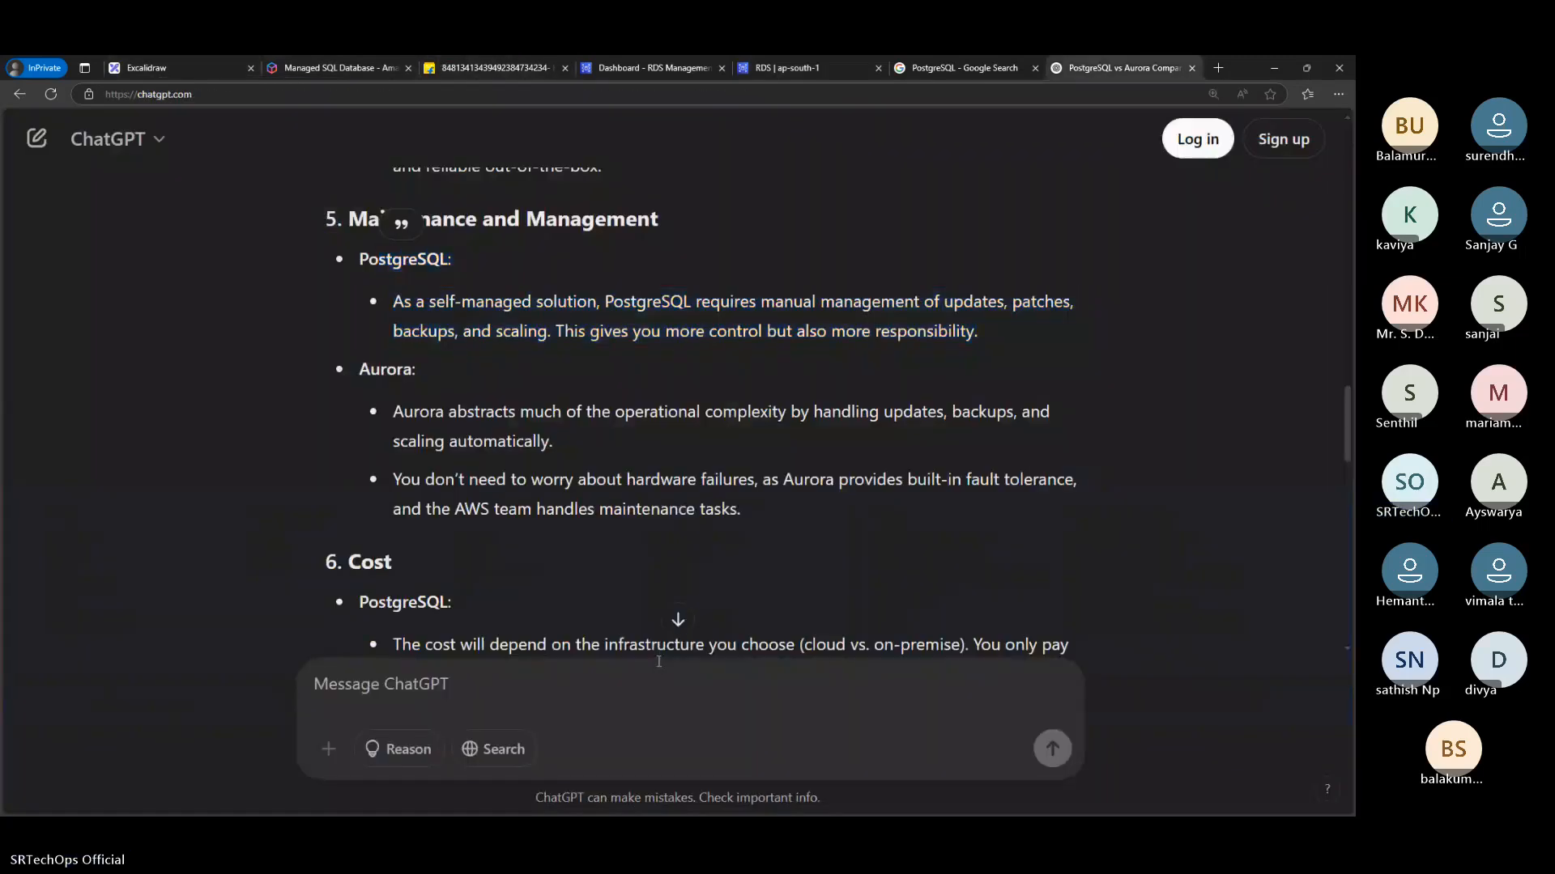
key("ctrl+v")
type("co")
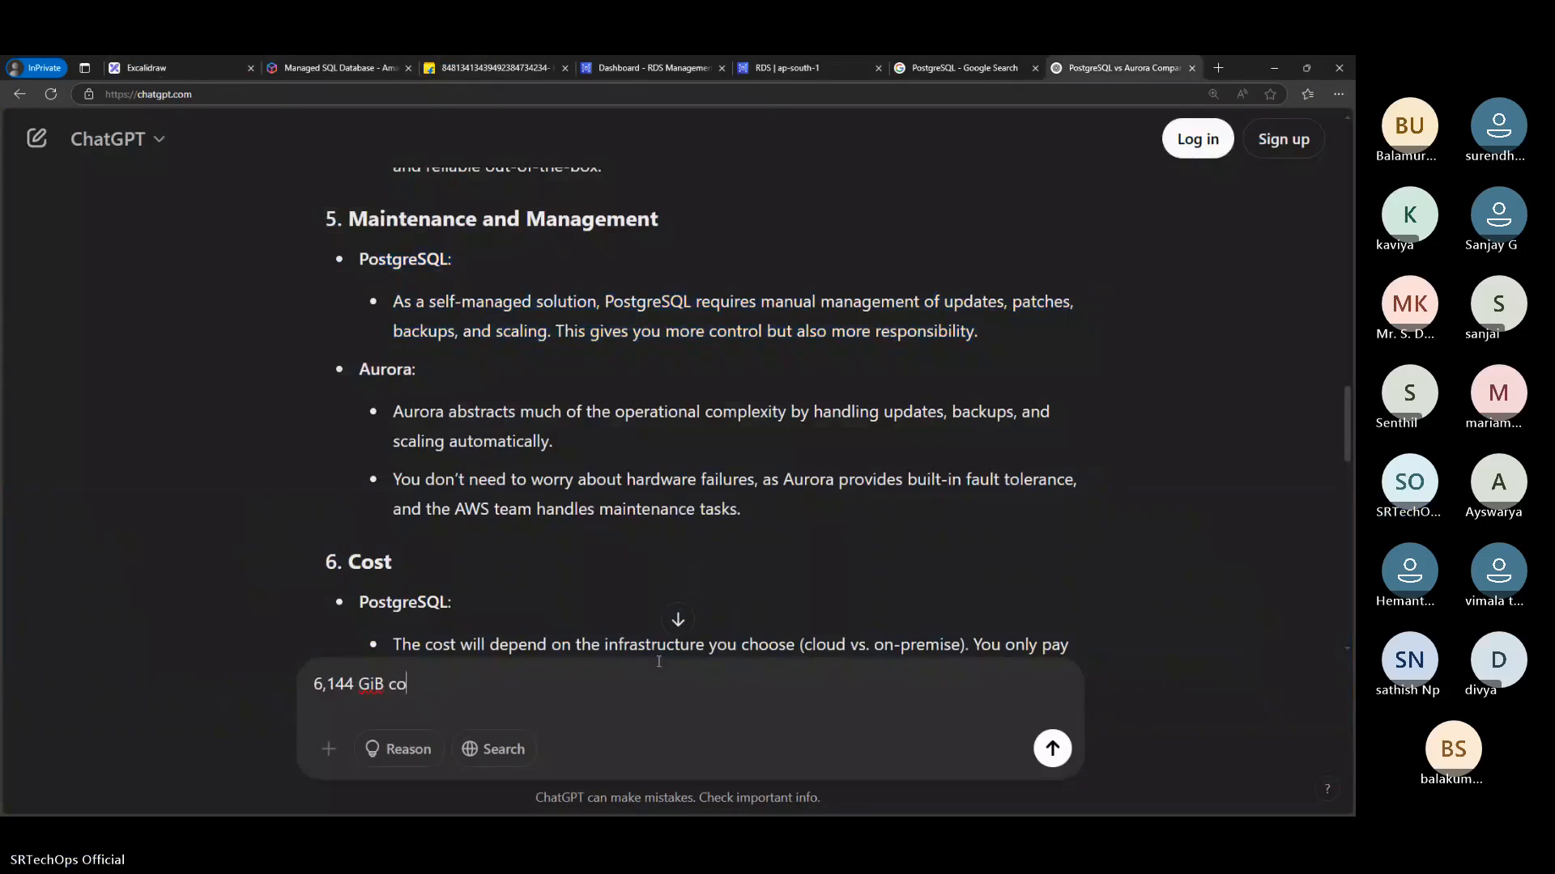
type("nvert to T")
key("Return")
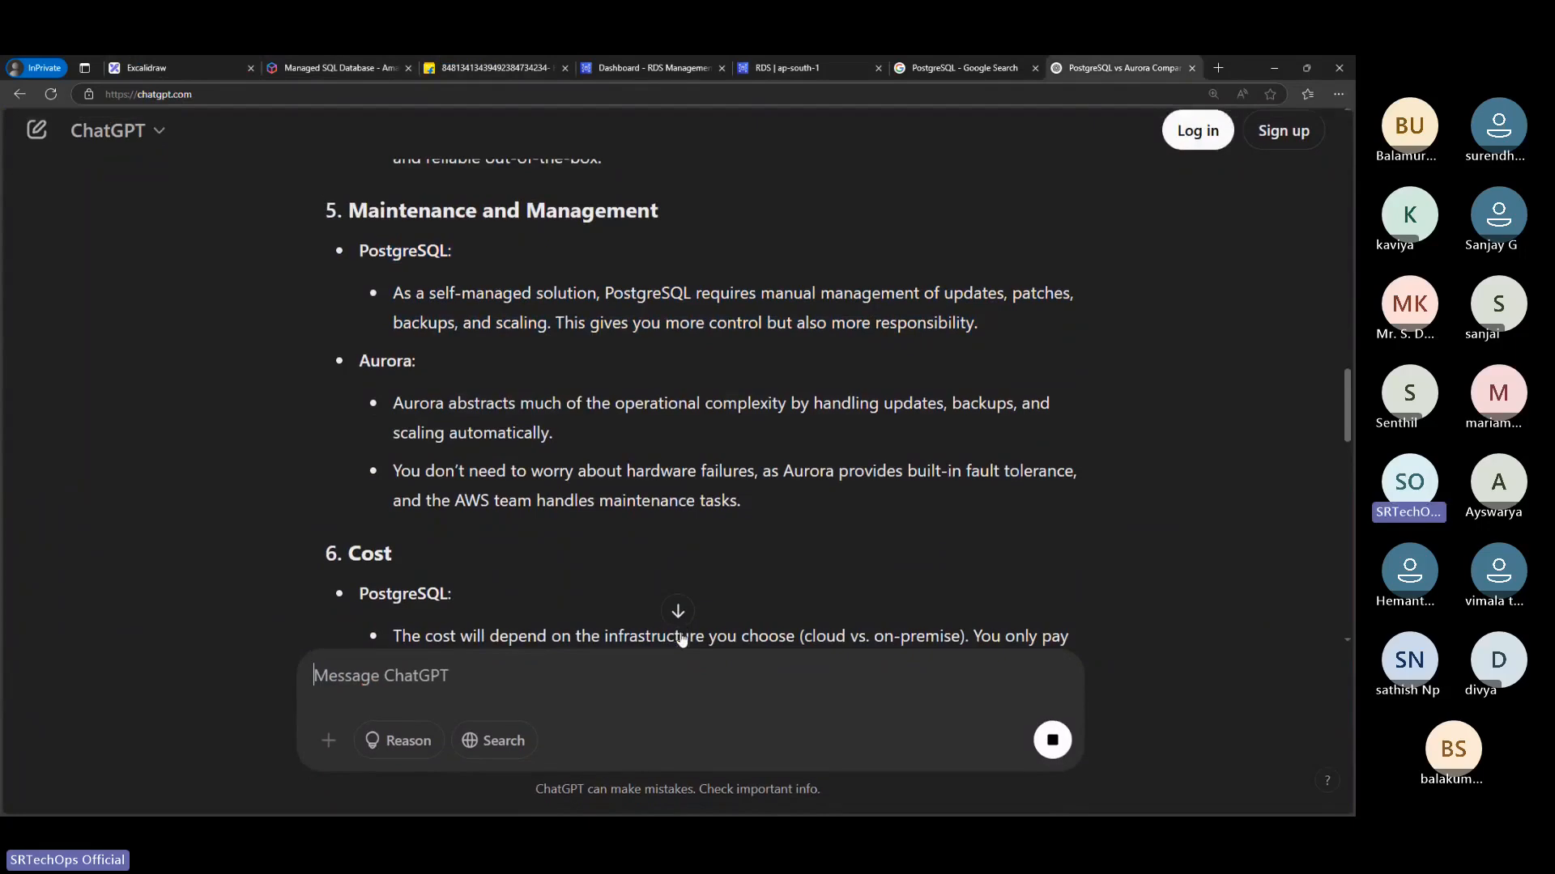
scroll(614, 528, "down", 5)
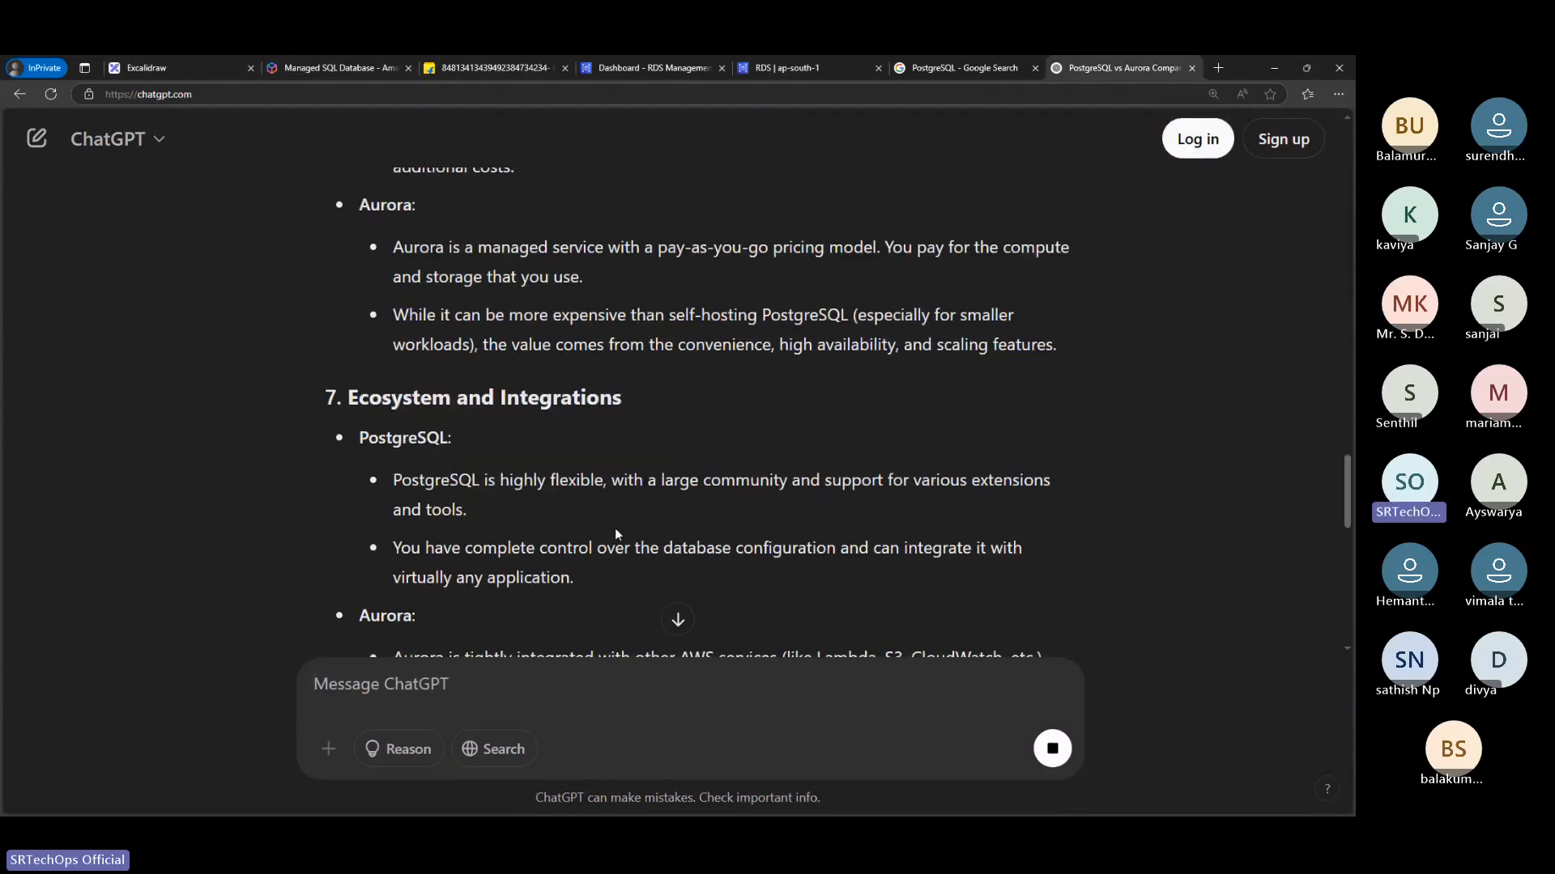
scroll(614, 528, "down", 10)
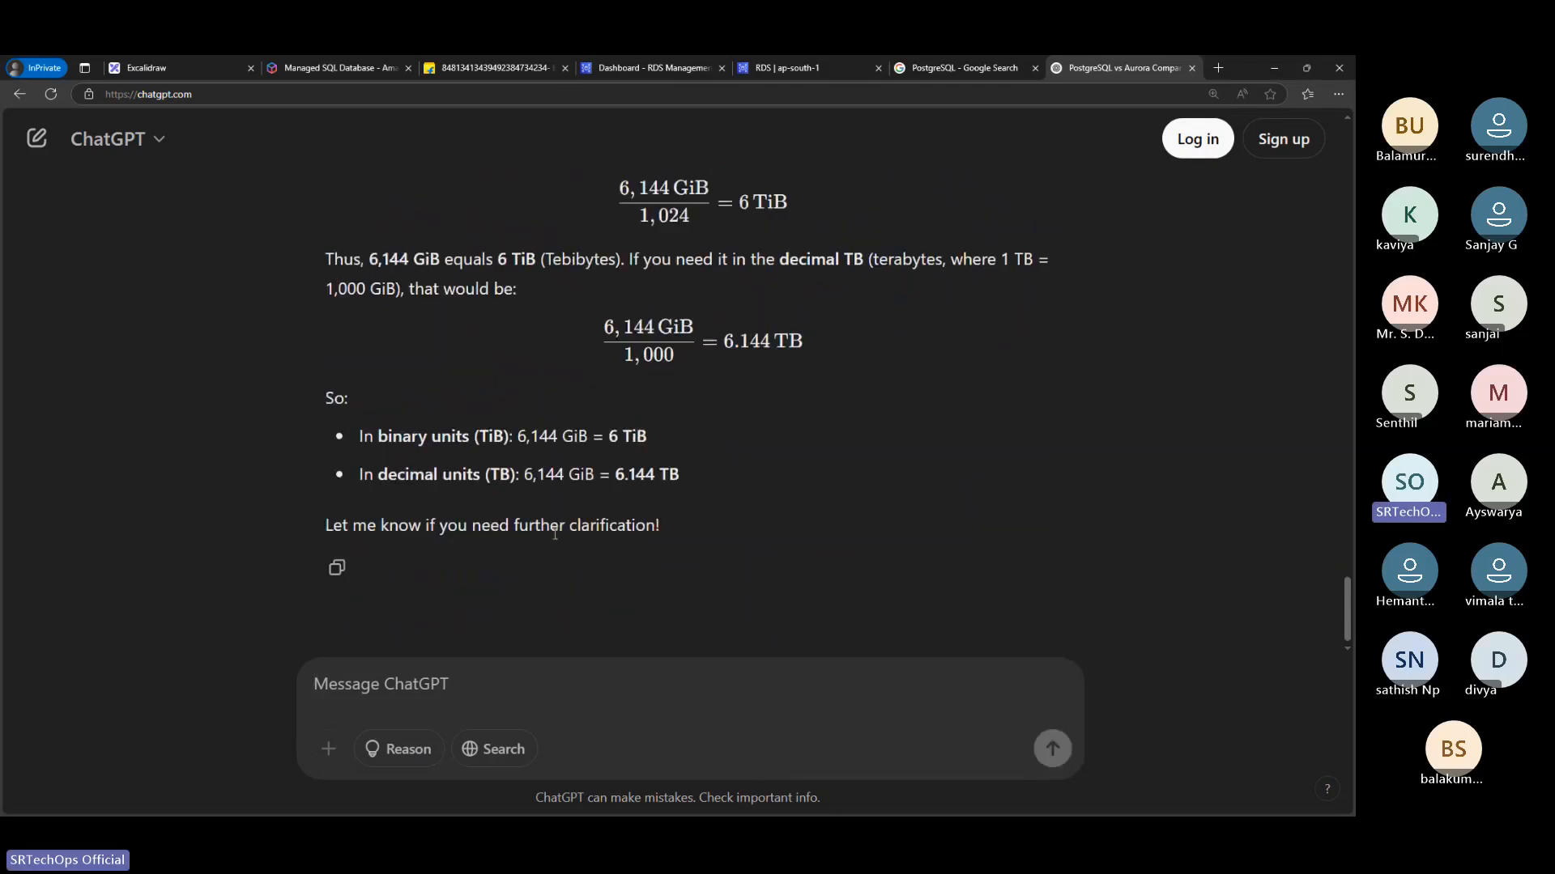
Switch back to the RDS Create database page and expand the additional storage configuration
left_click(659, 60)
left_click(536, 64)
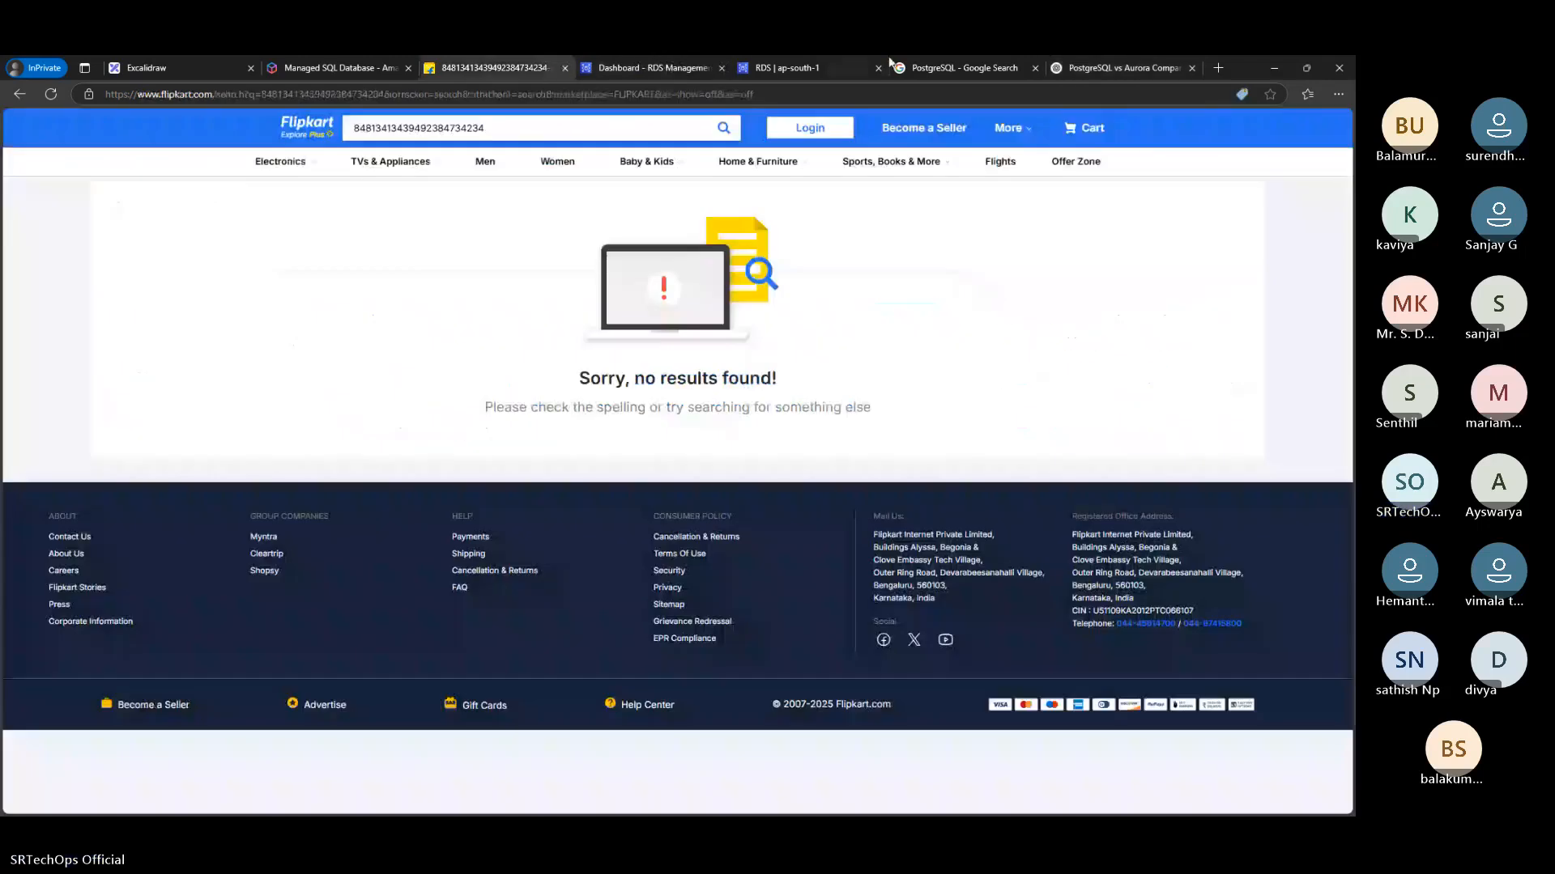
left_click(888, 60)
scroll(424, 548, "down", 2)
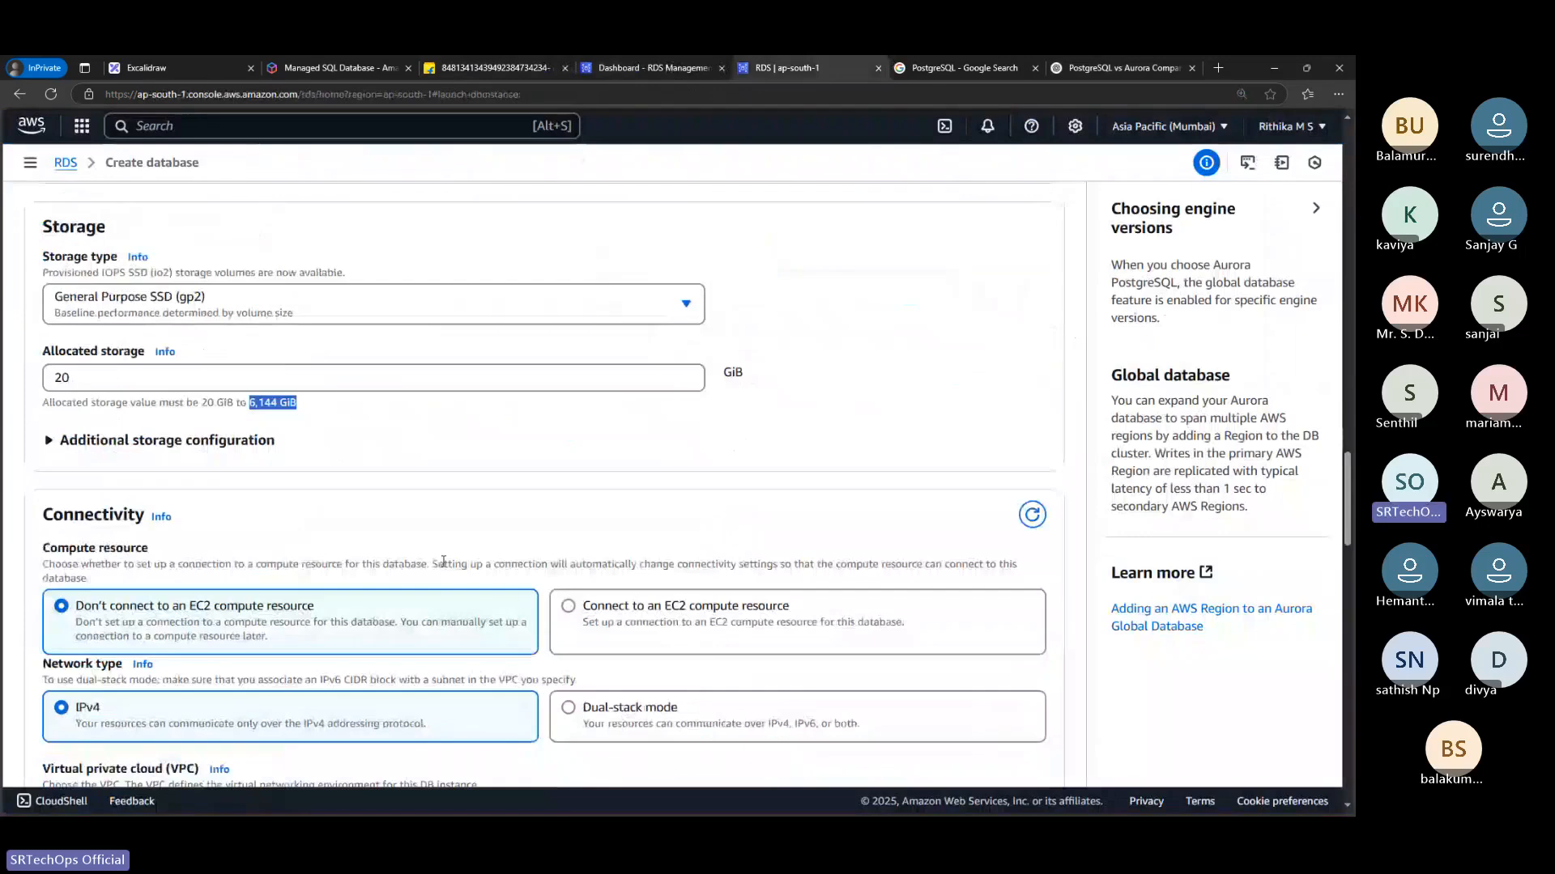
scroll(423, 548, "up", 4)
scroll(426, 548, "down", 3)
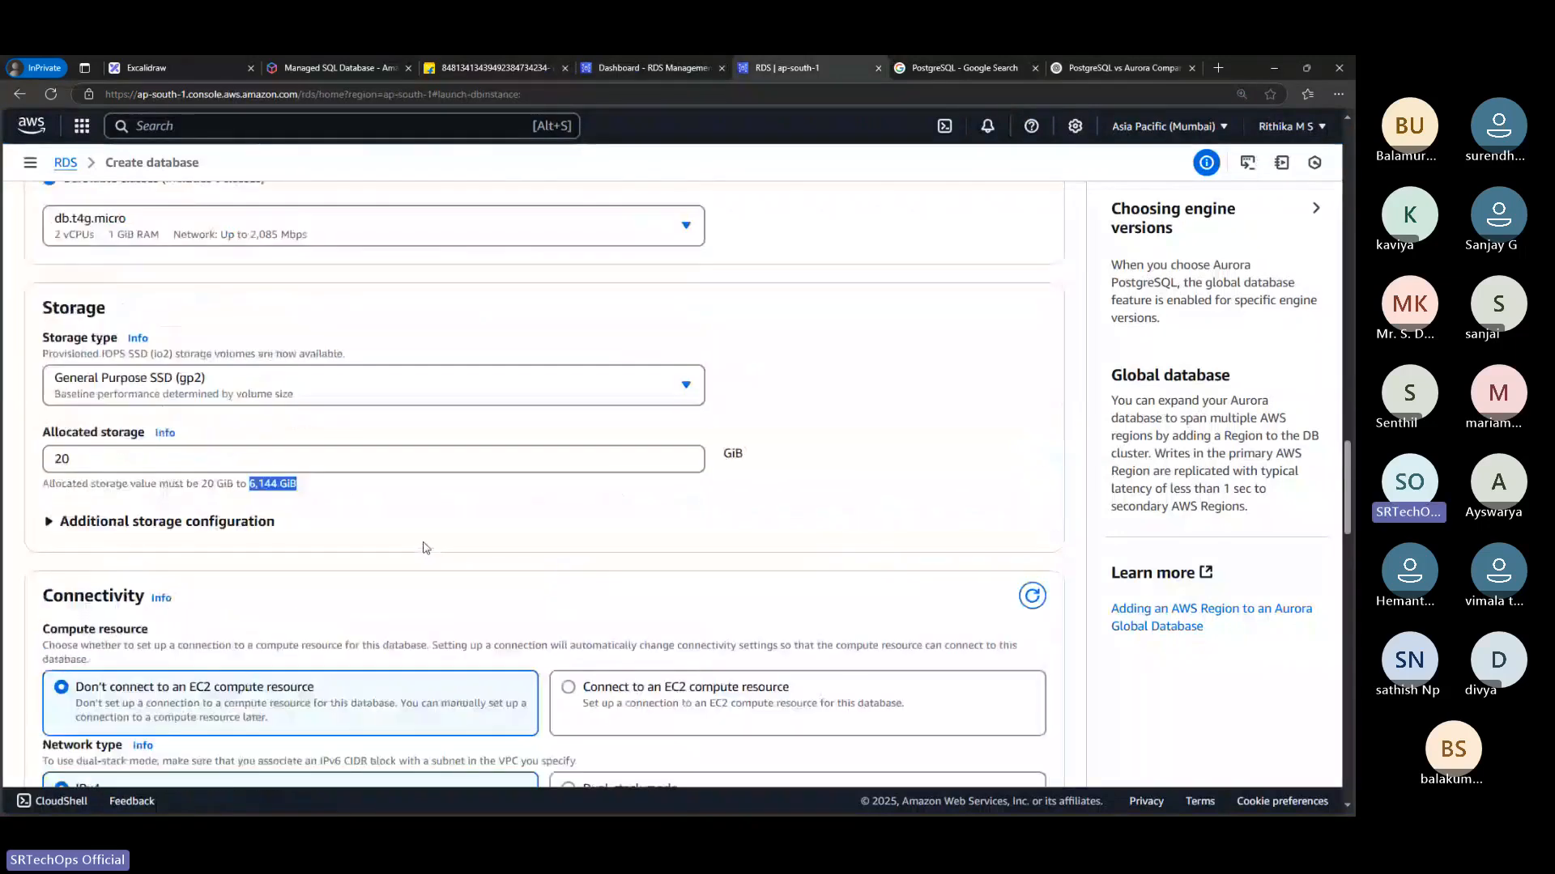
left_click(250, 497)
left_click(235, 521)
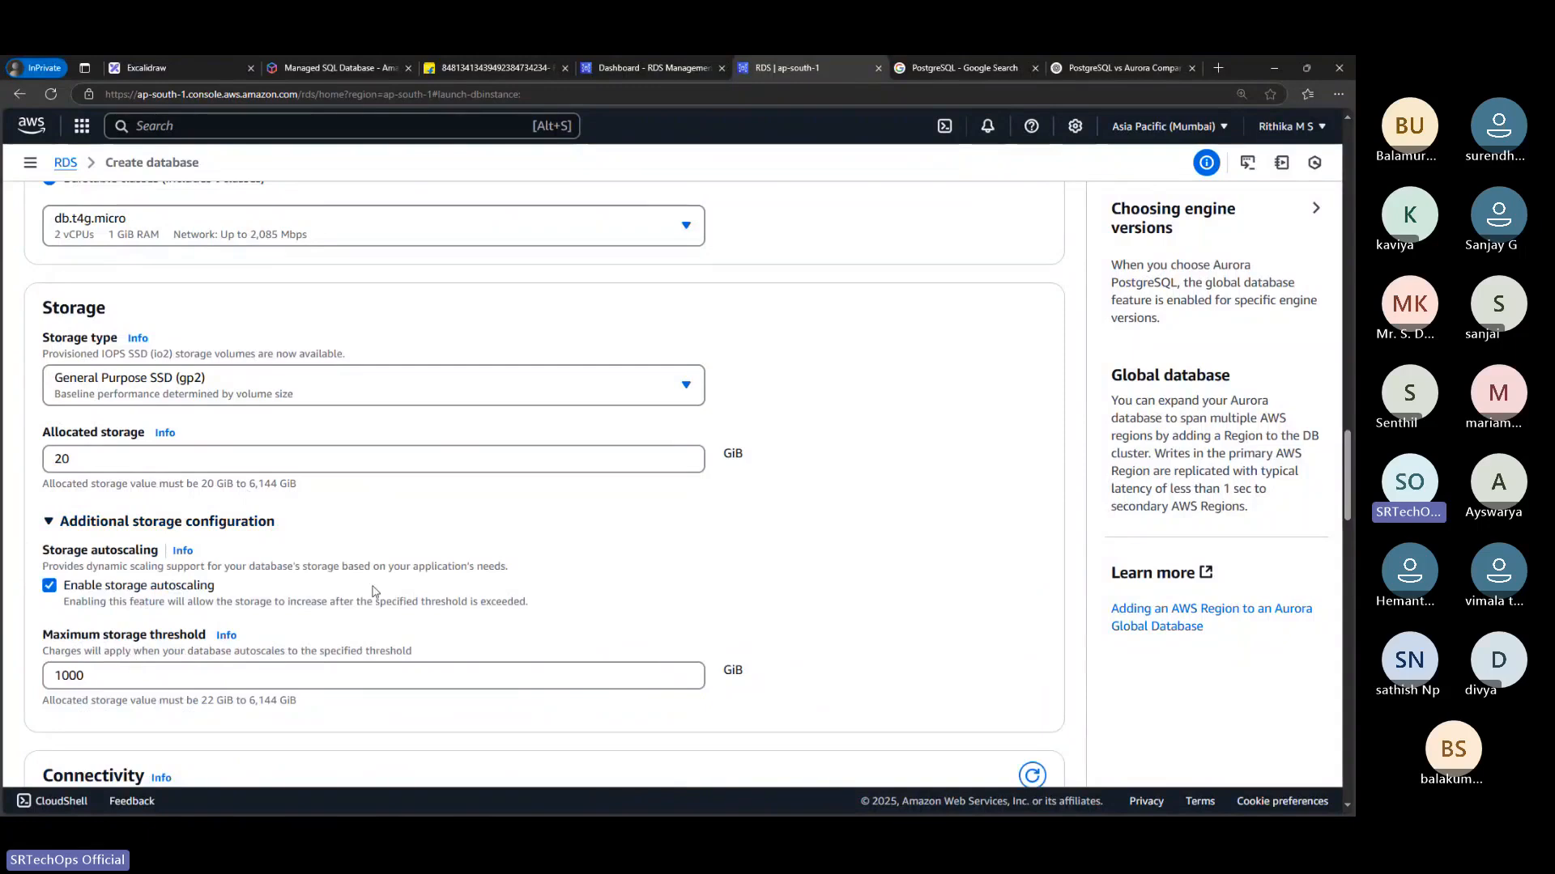
Review the allocated storage and maximum storage threshold fields, and disable storage autoscaling
scroll(374, 591, "down", 1)
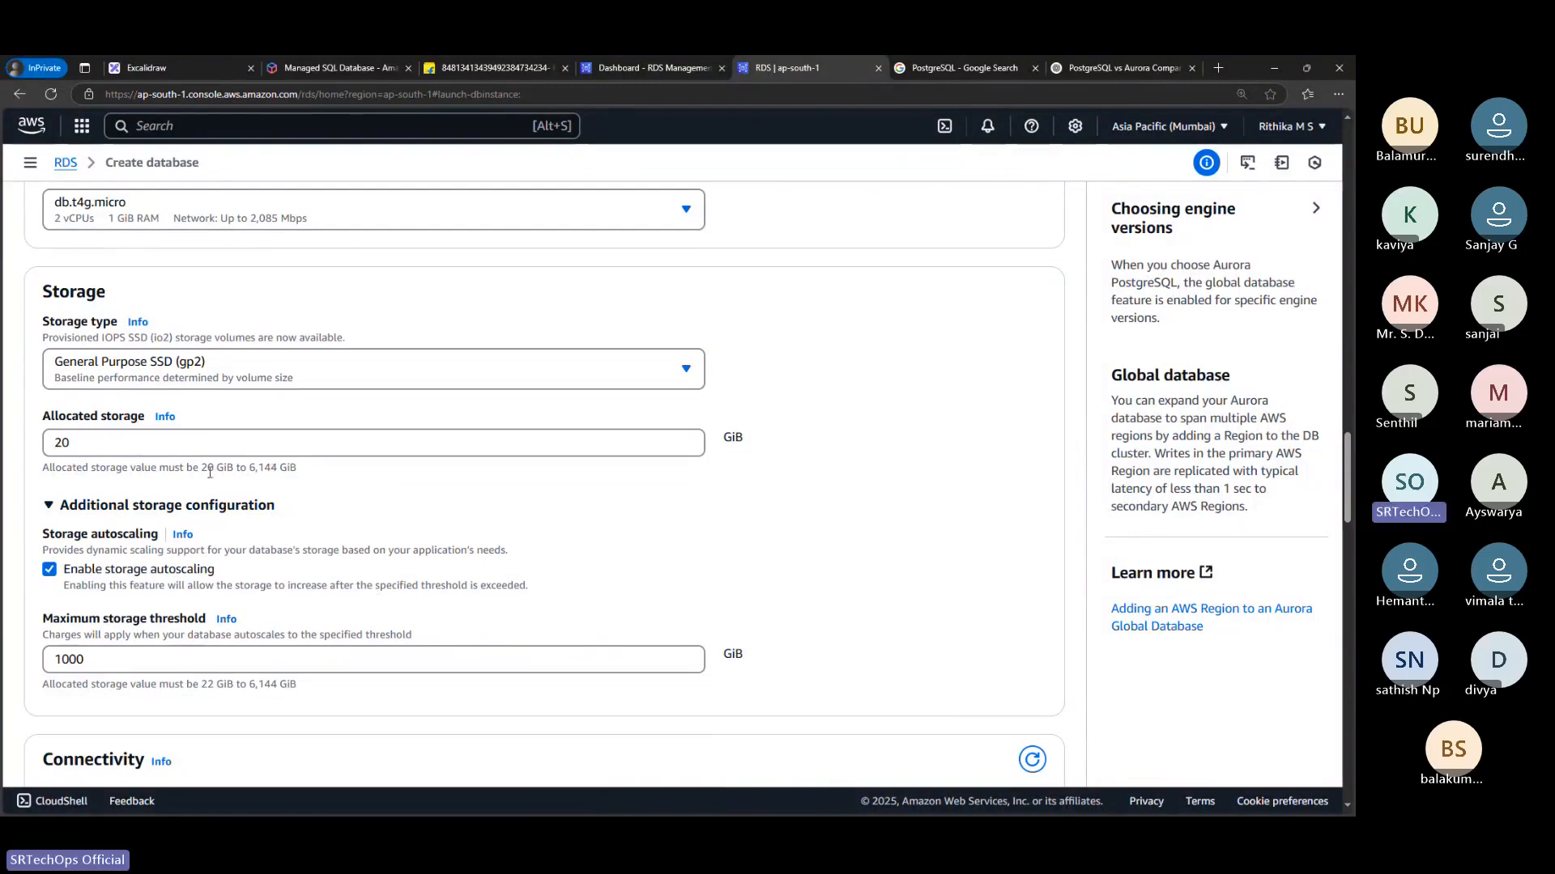
left_click_drag(202, 468, 293, 472)
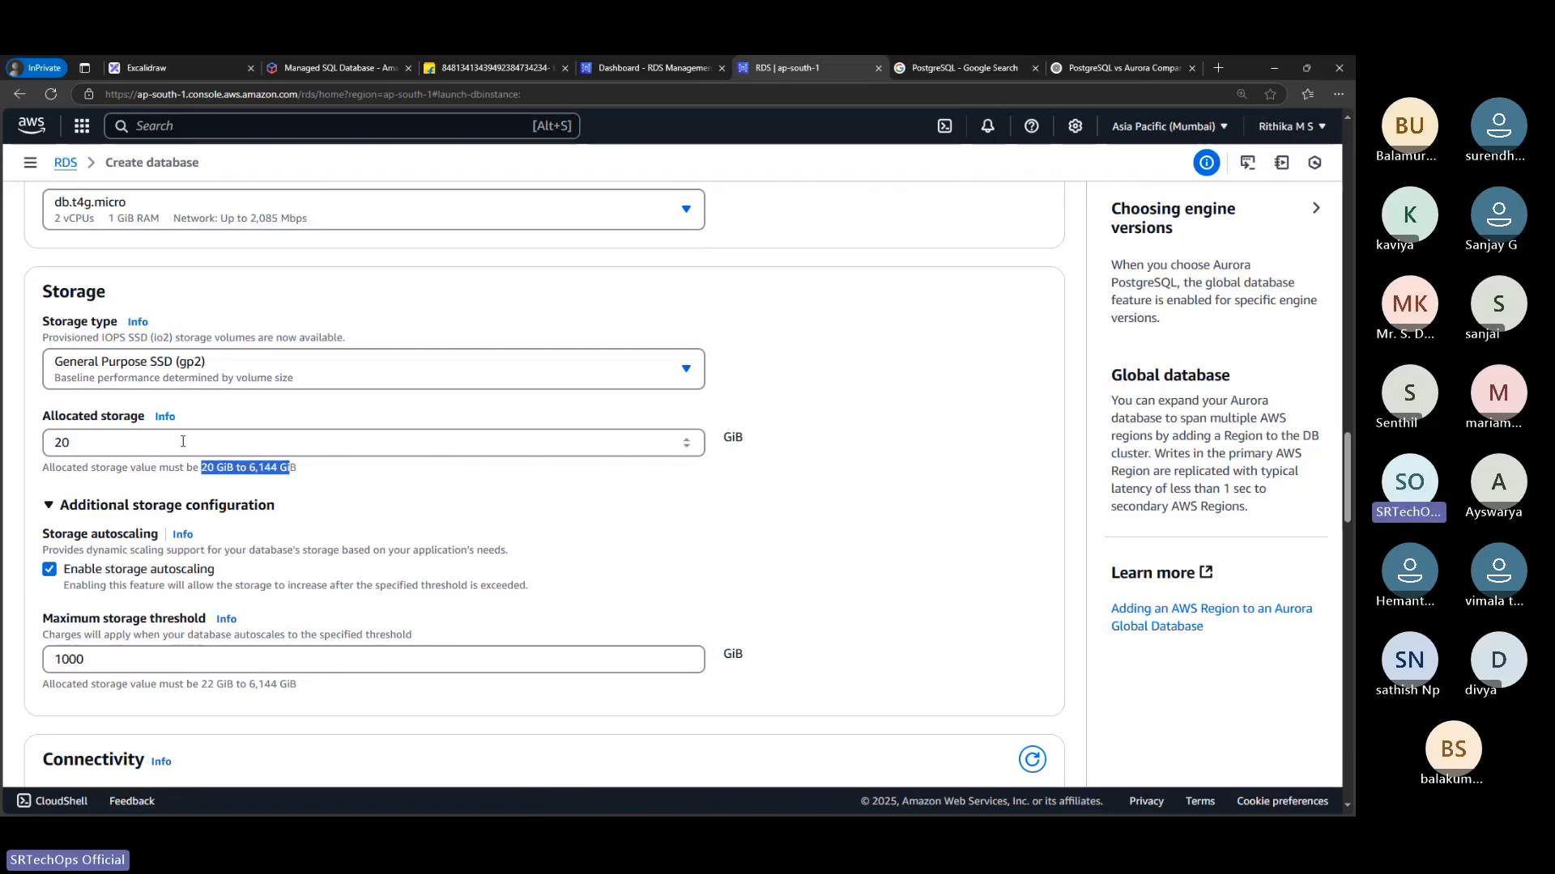
left_click(109, 669)
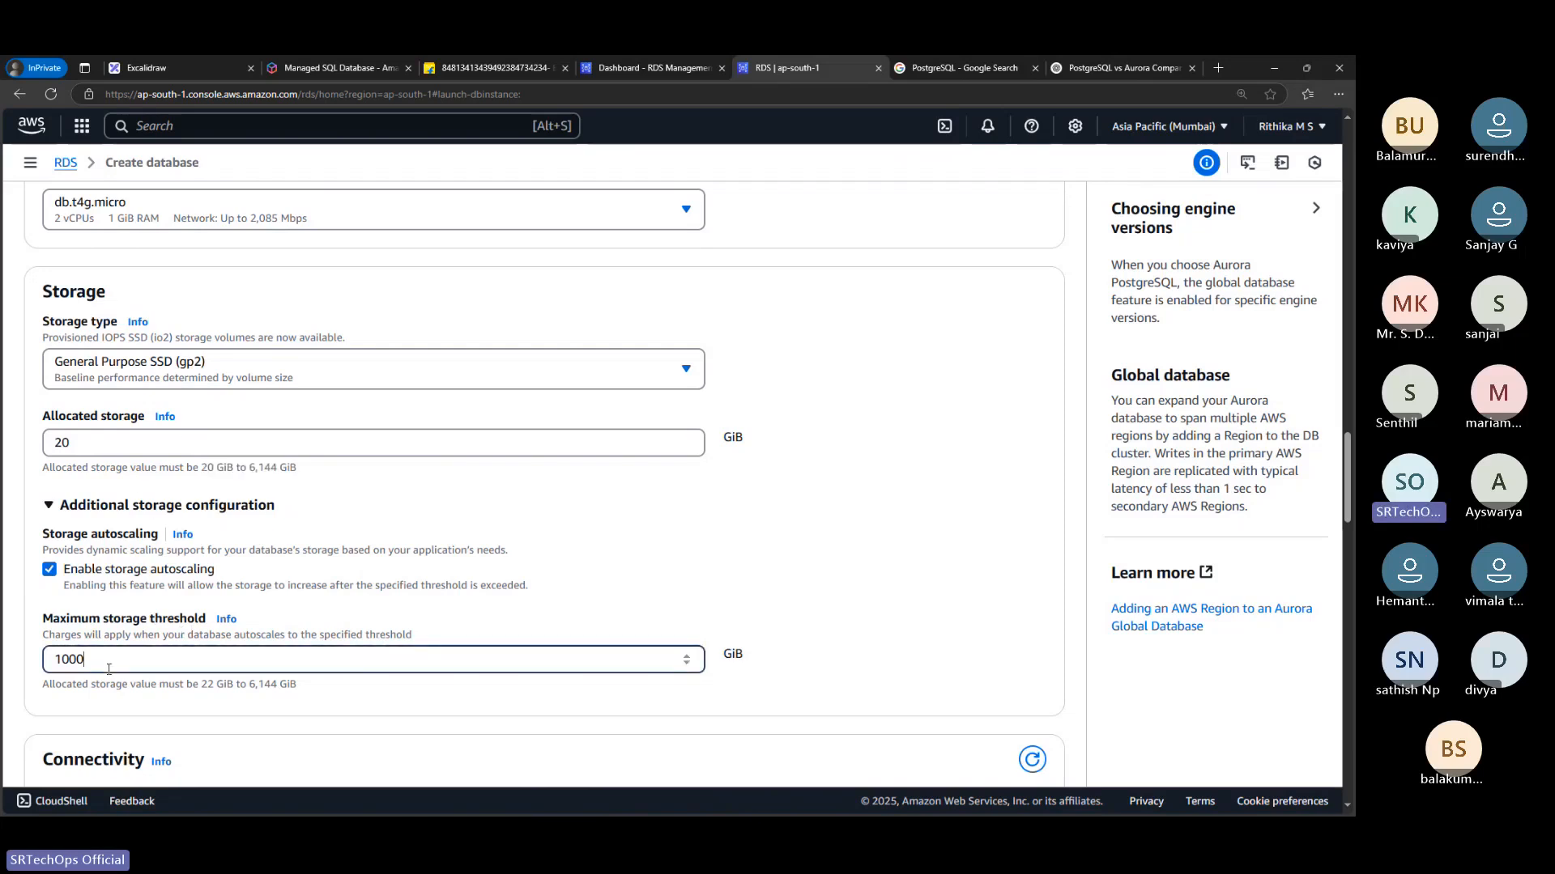
left_click(95, 449)
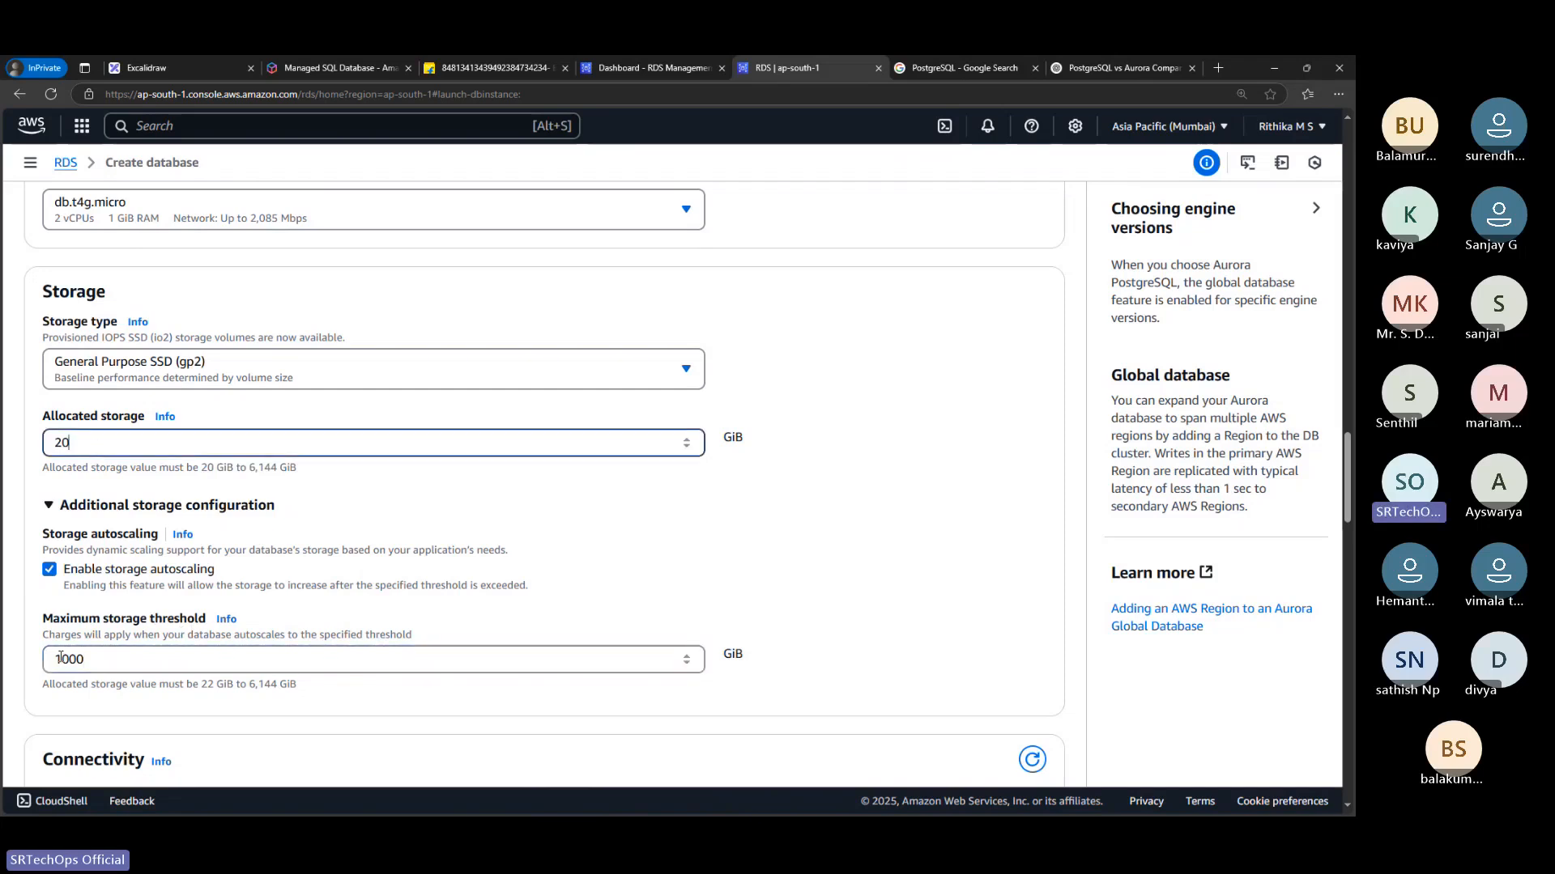
left_click_drag(61, 658, 126, 655)
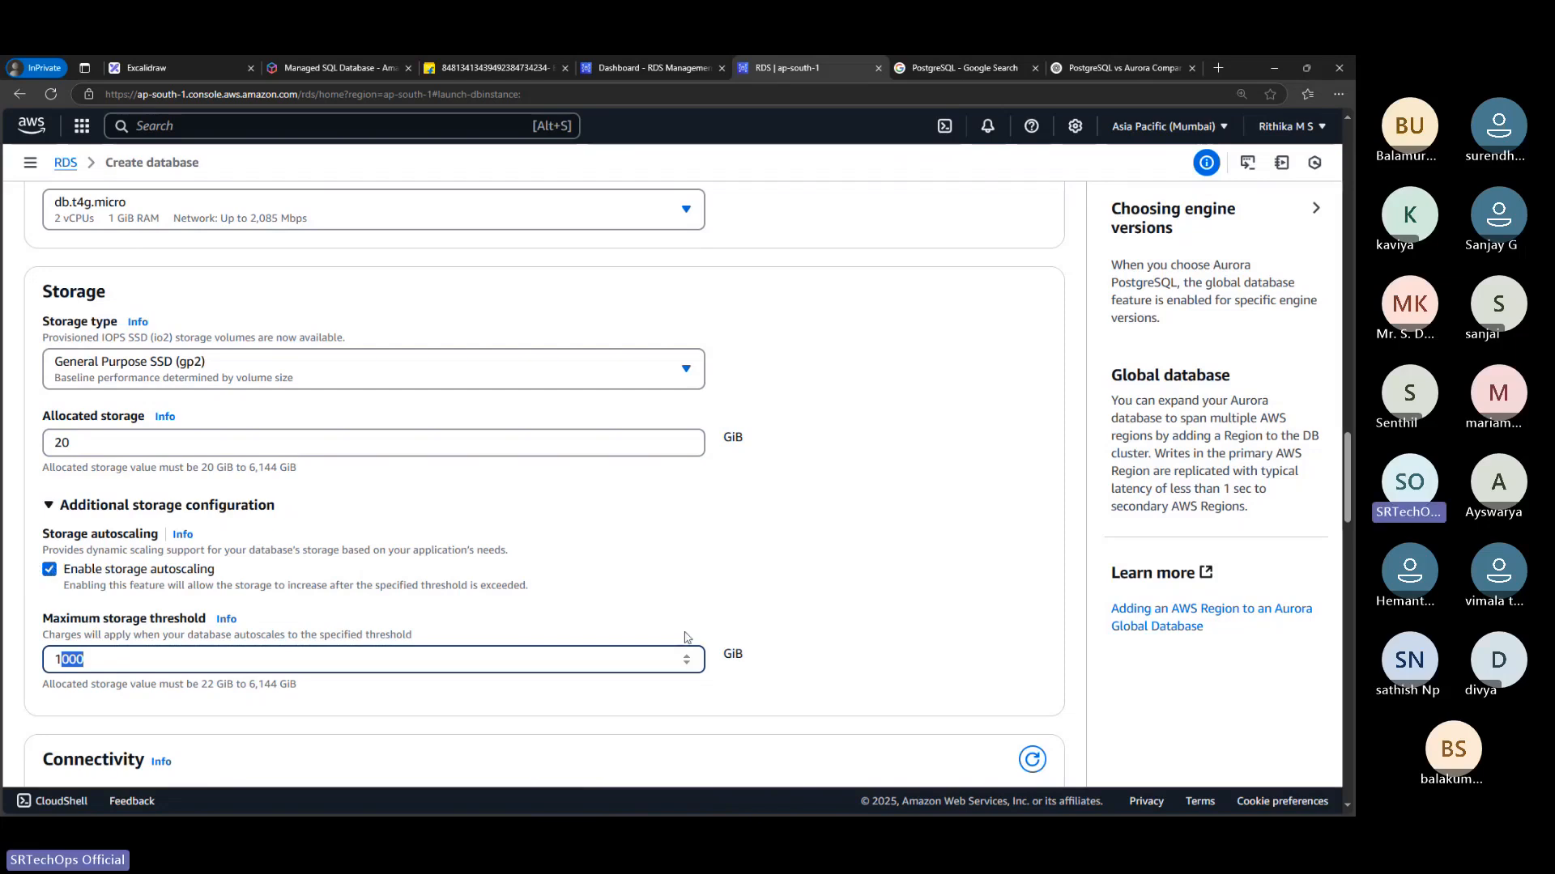
left_click(46, 573)
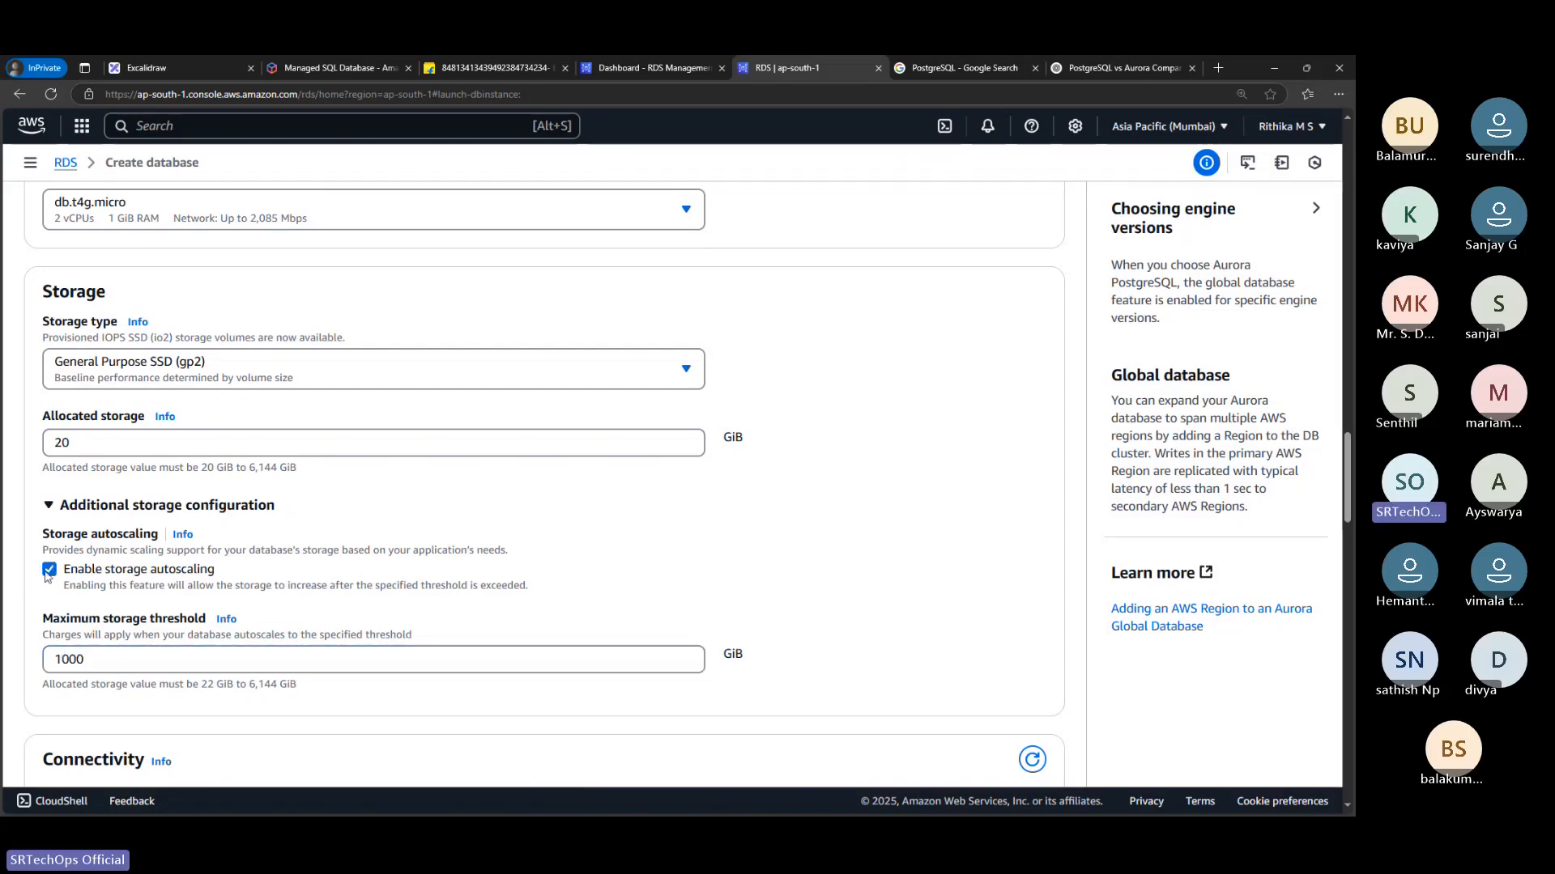
left_click(47, 571)
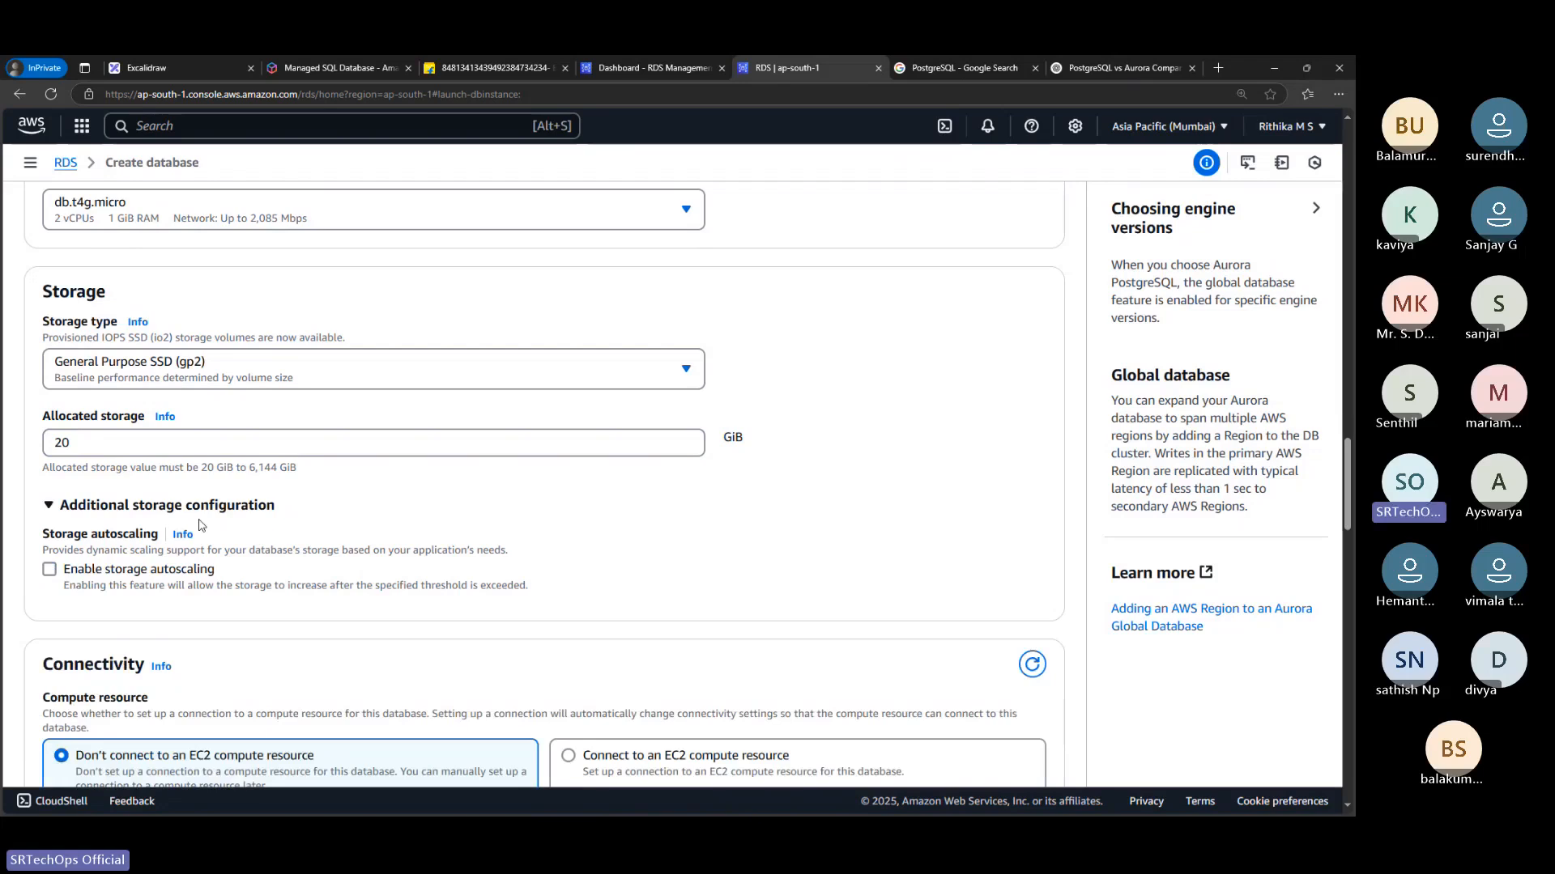
Re-enable storage autoscaling to revisit the maximum storage threshold field, and turn autoscaling back off
scroll(381, 497, "down", 1)
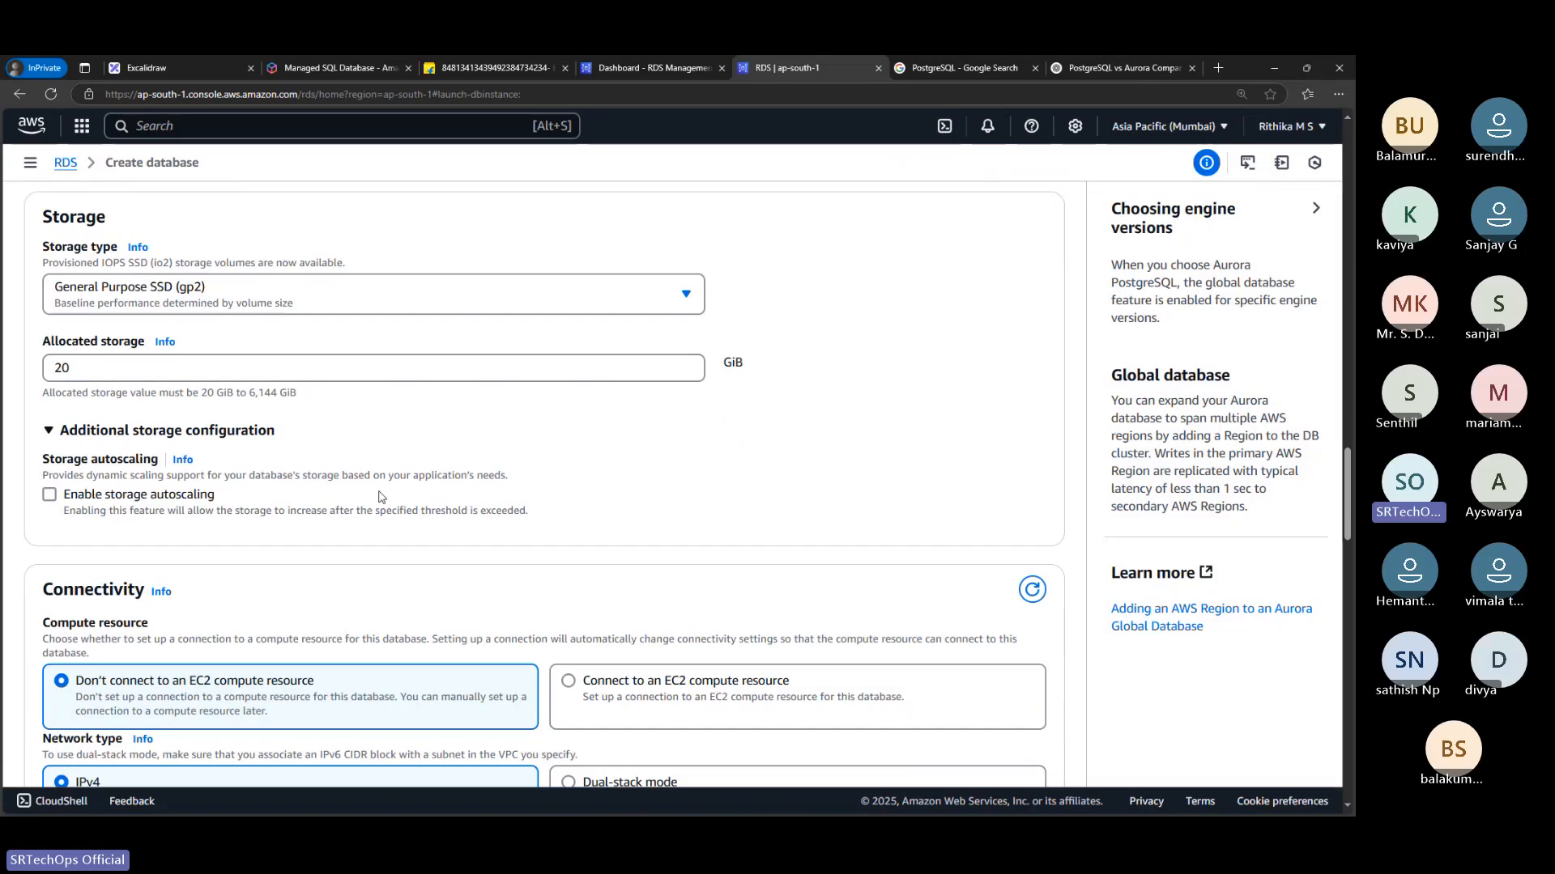
left_click(131, 500)
left_click(94, 581)
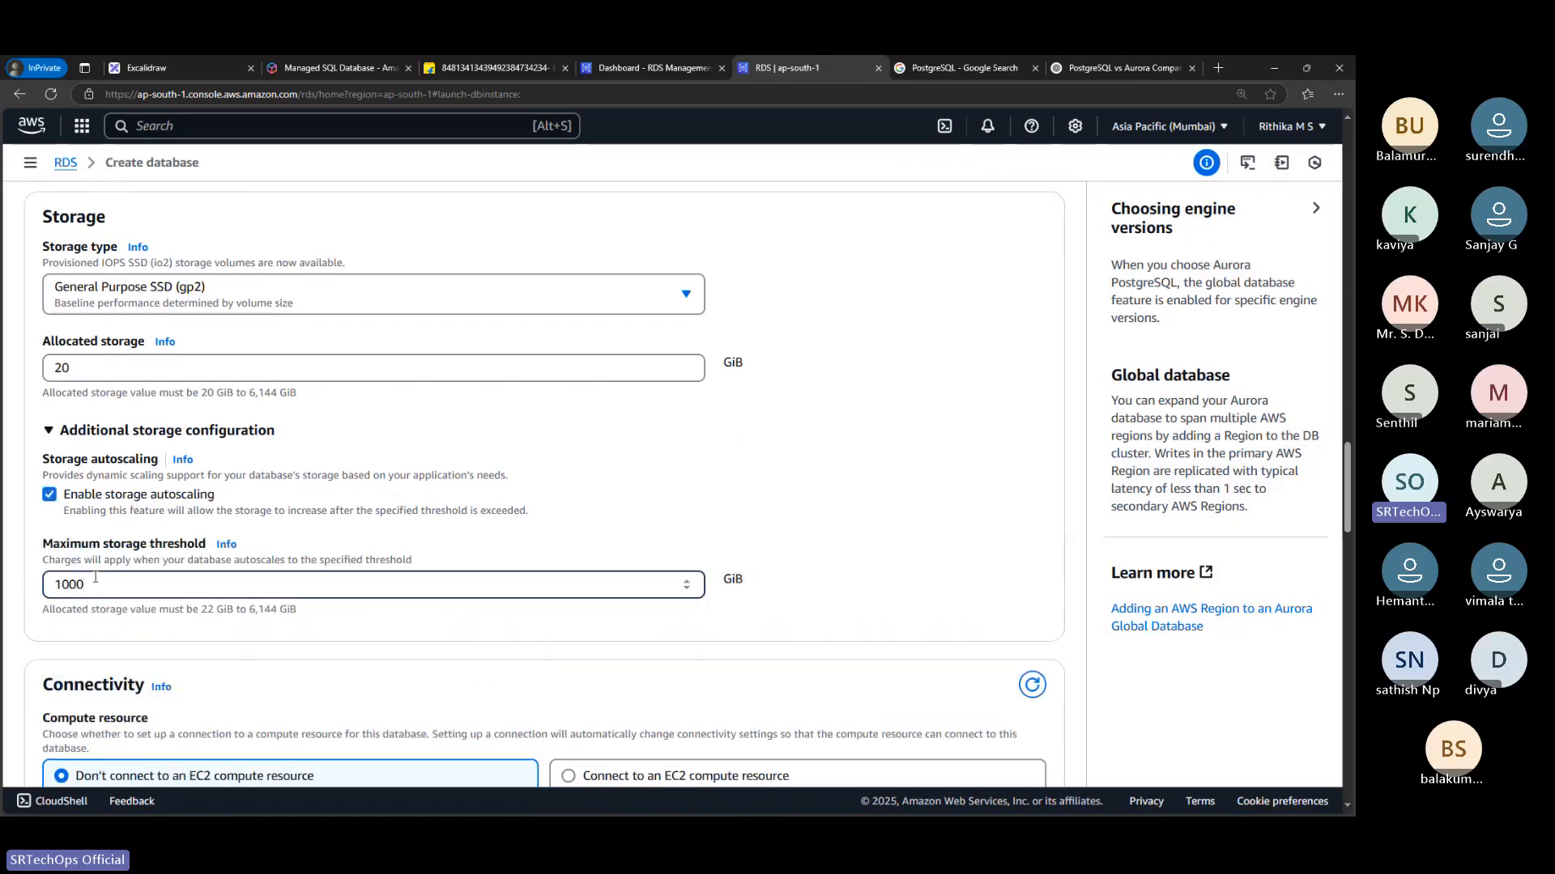
key("BackSpace")
left_click(50, 499)
left_click(50, 495)
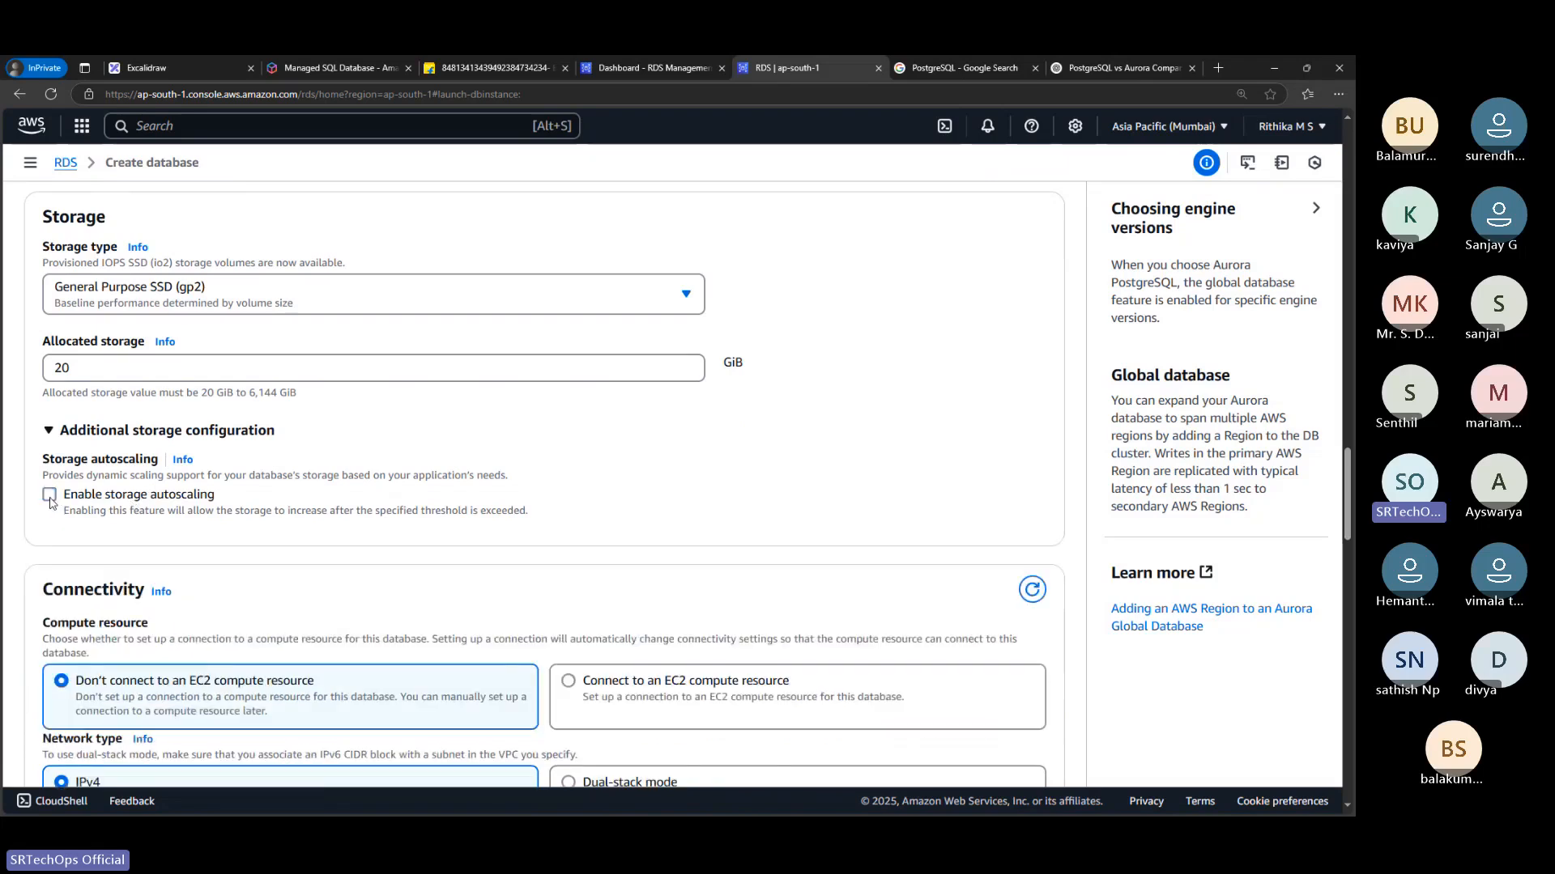
Compare the EC2 compute resource options under Connectivity, keeping Don't connect to an EC2 compute resource
scroll(221, 516, "down", 2)
scroll(220, 515, "down", 1)
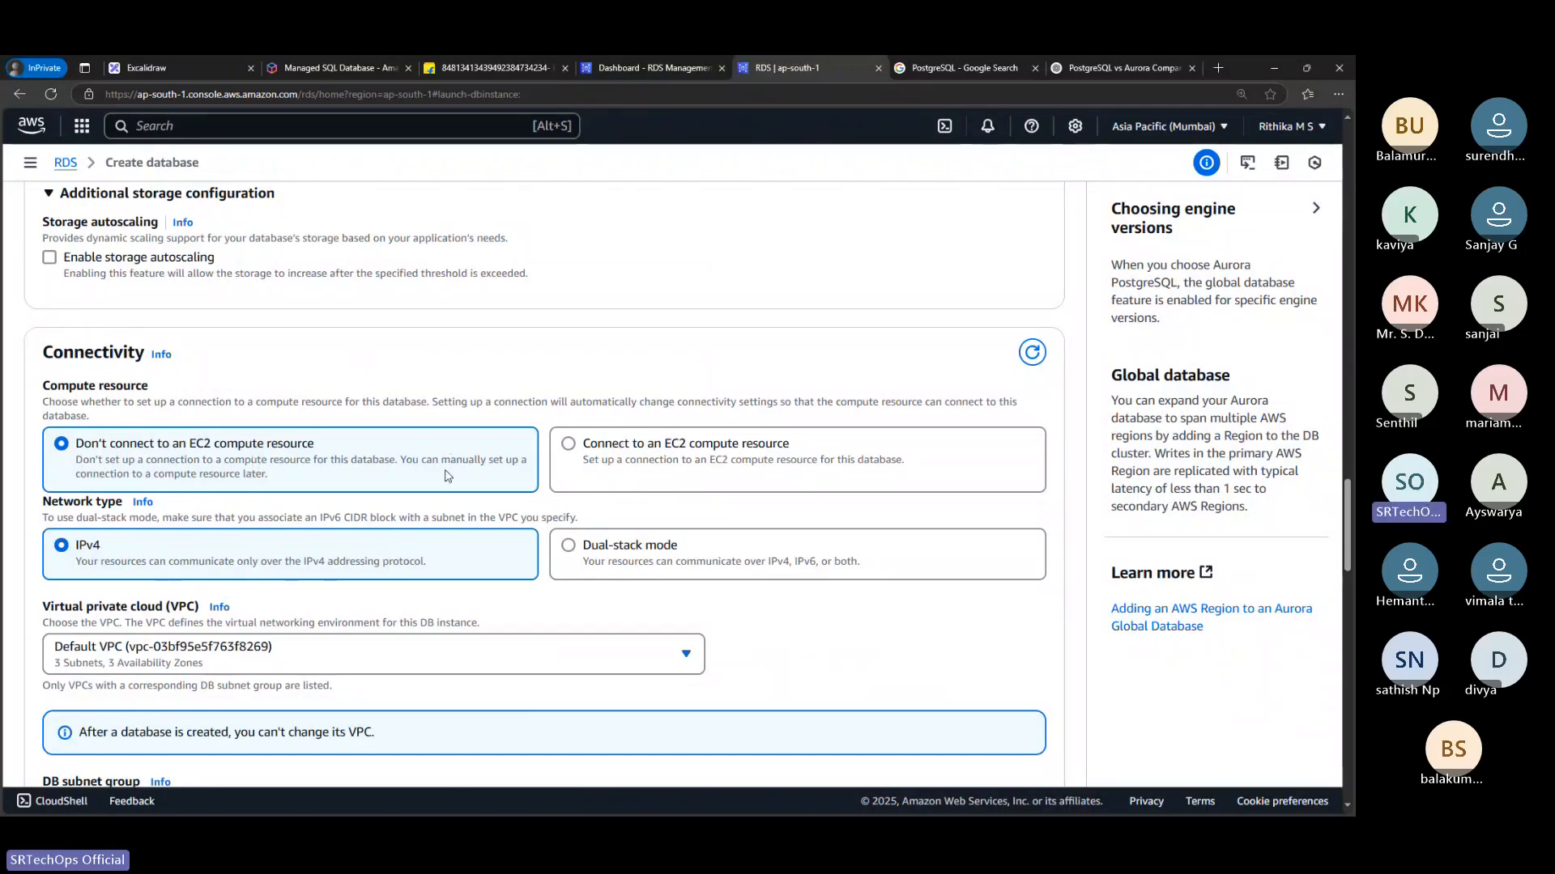
left_click(582, 459)
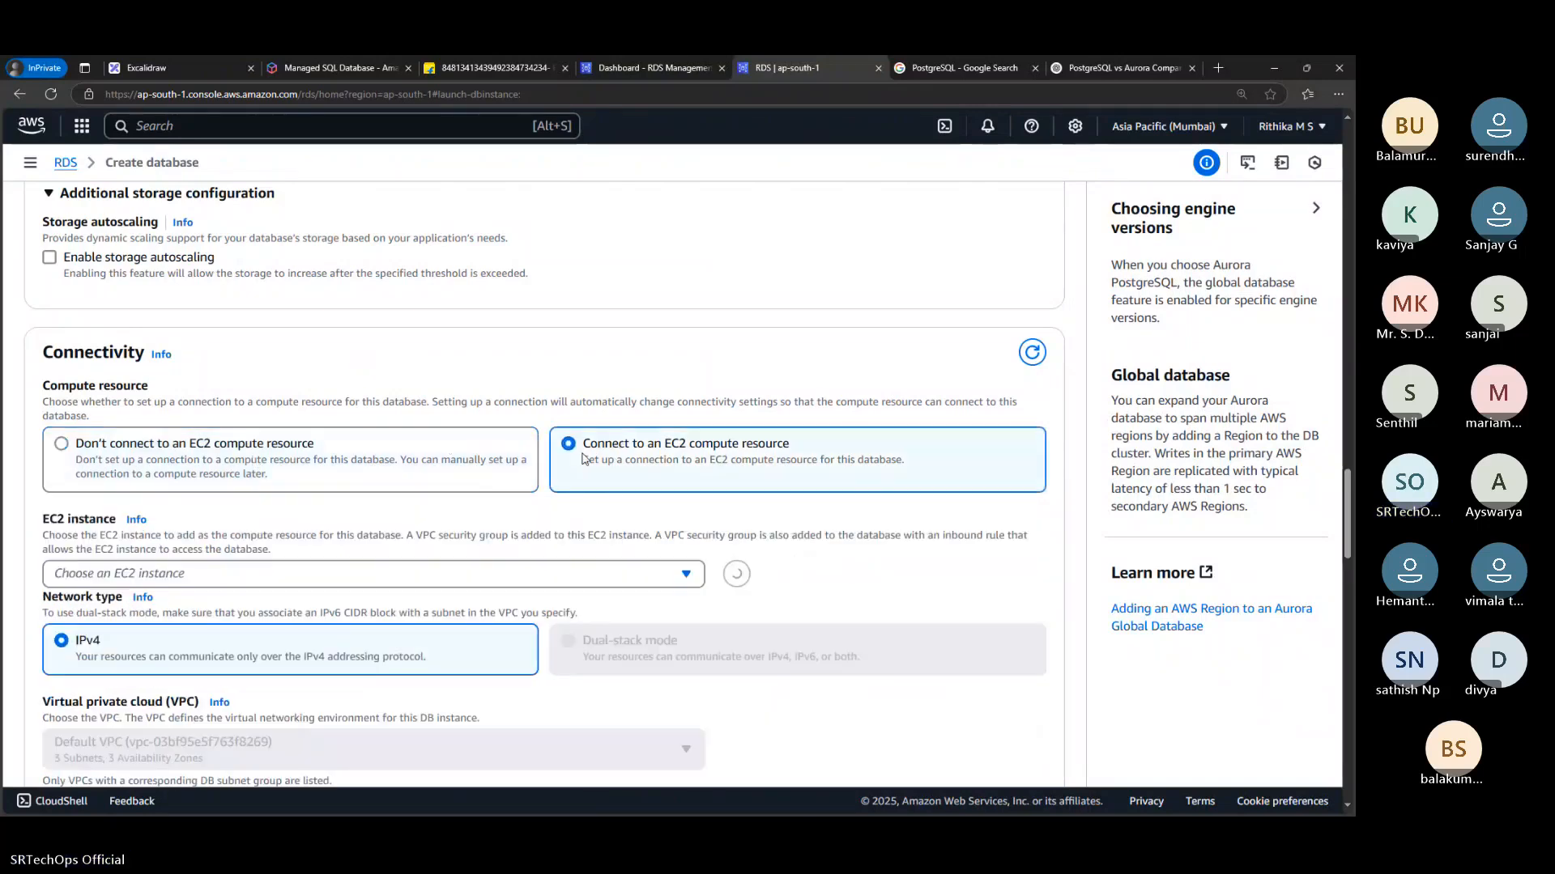
left_click(322, 459)
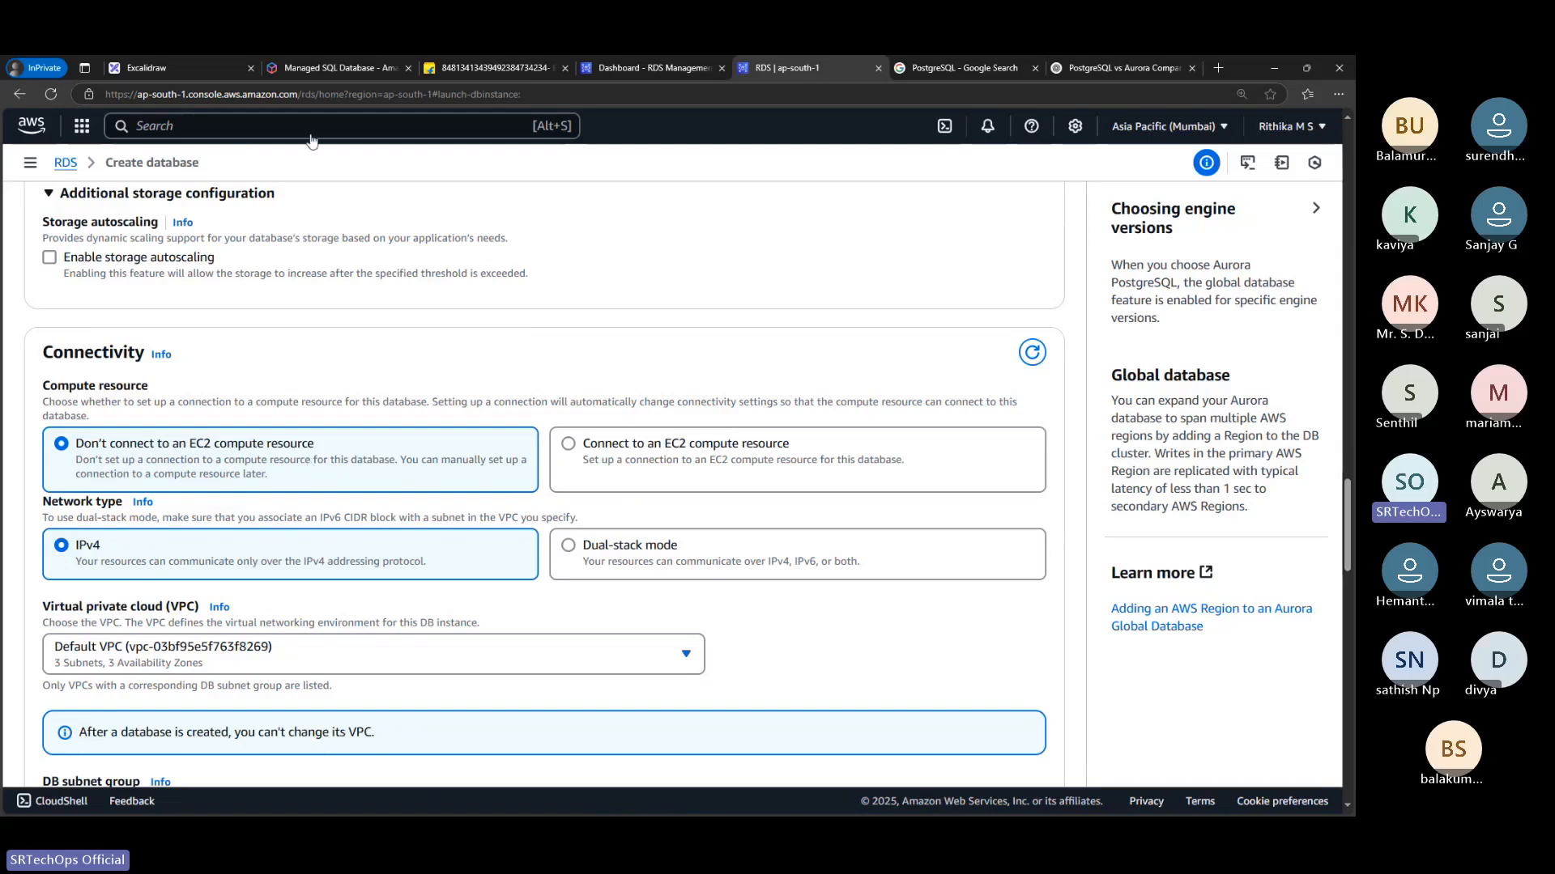
Switch to the Excalidraw whiteboard and draw a tall red rectangle in a blank area of the canvas
left_click(201, 65)
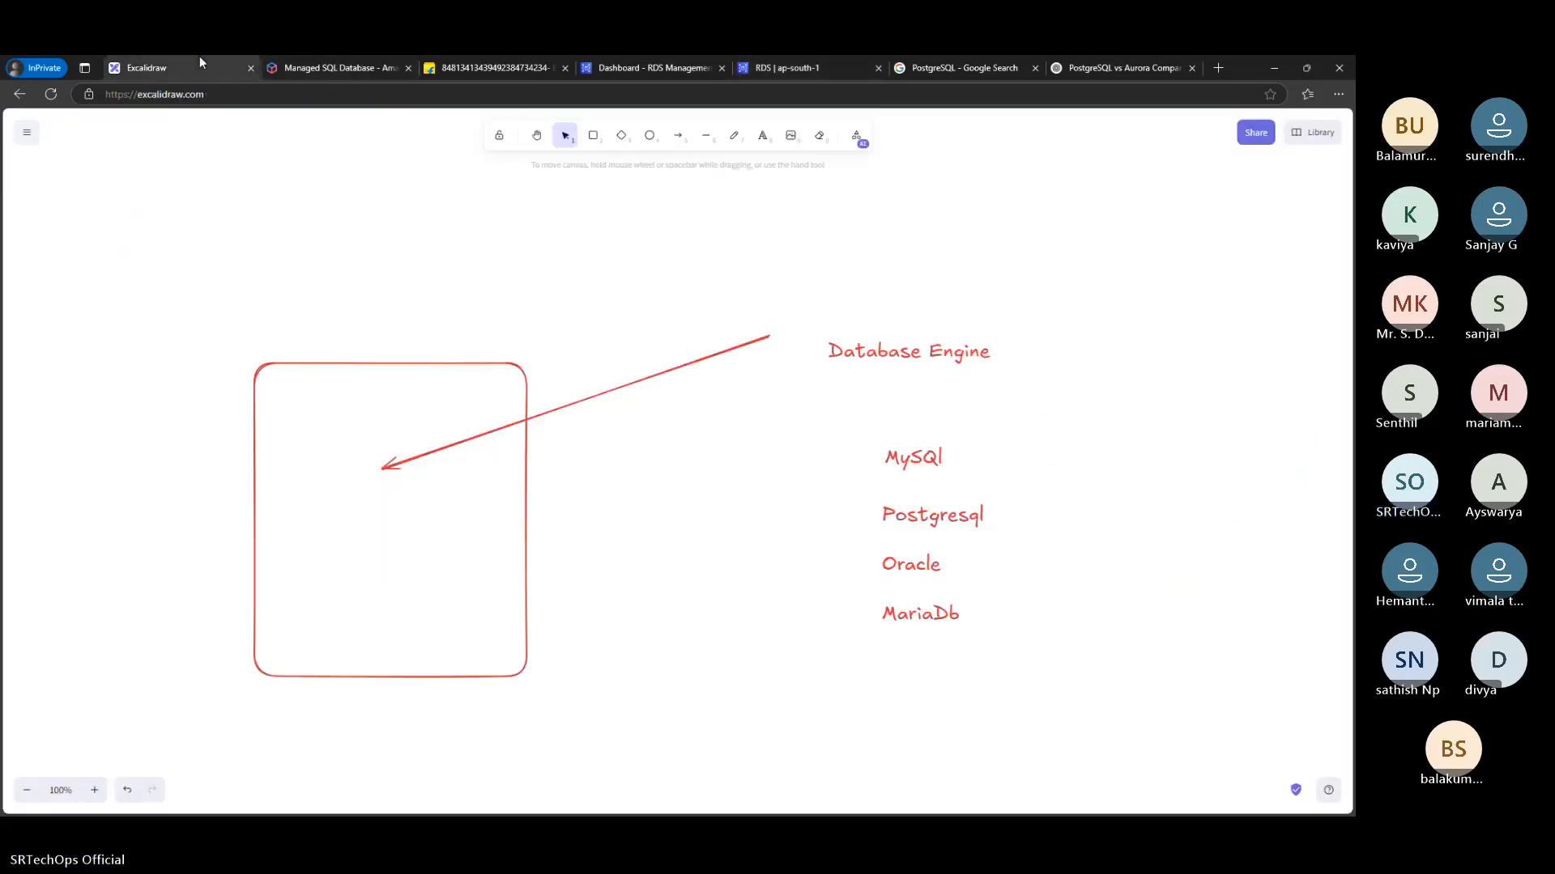
scroll(390, 424, "down", 8)
left_click(594, 145)
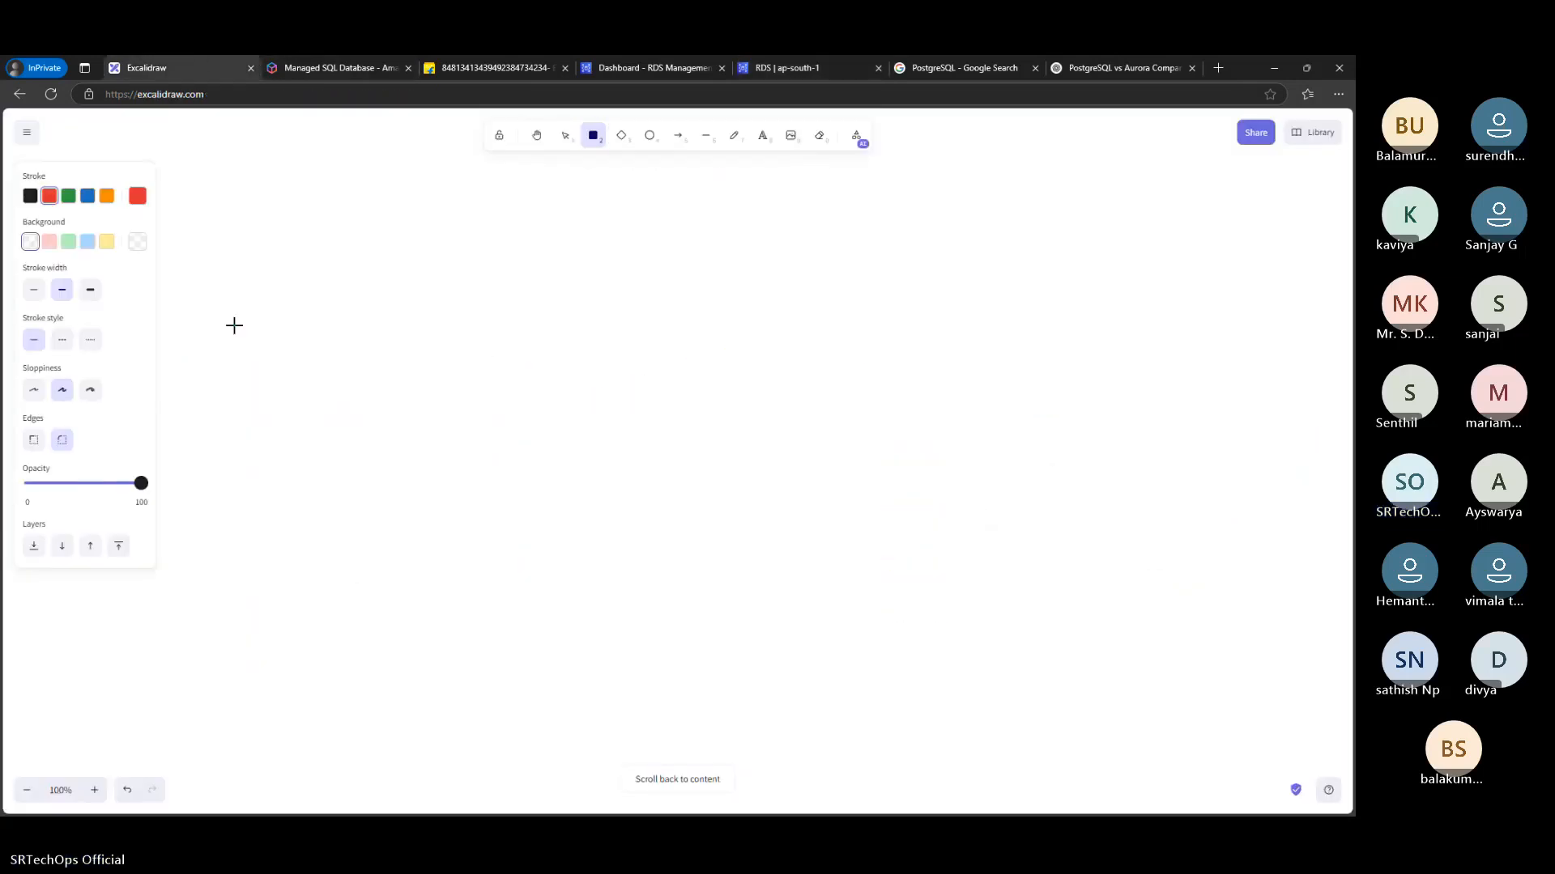
left_click_drag(234, 326, 483, 652)
left_click(653, 372)
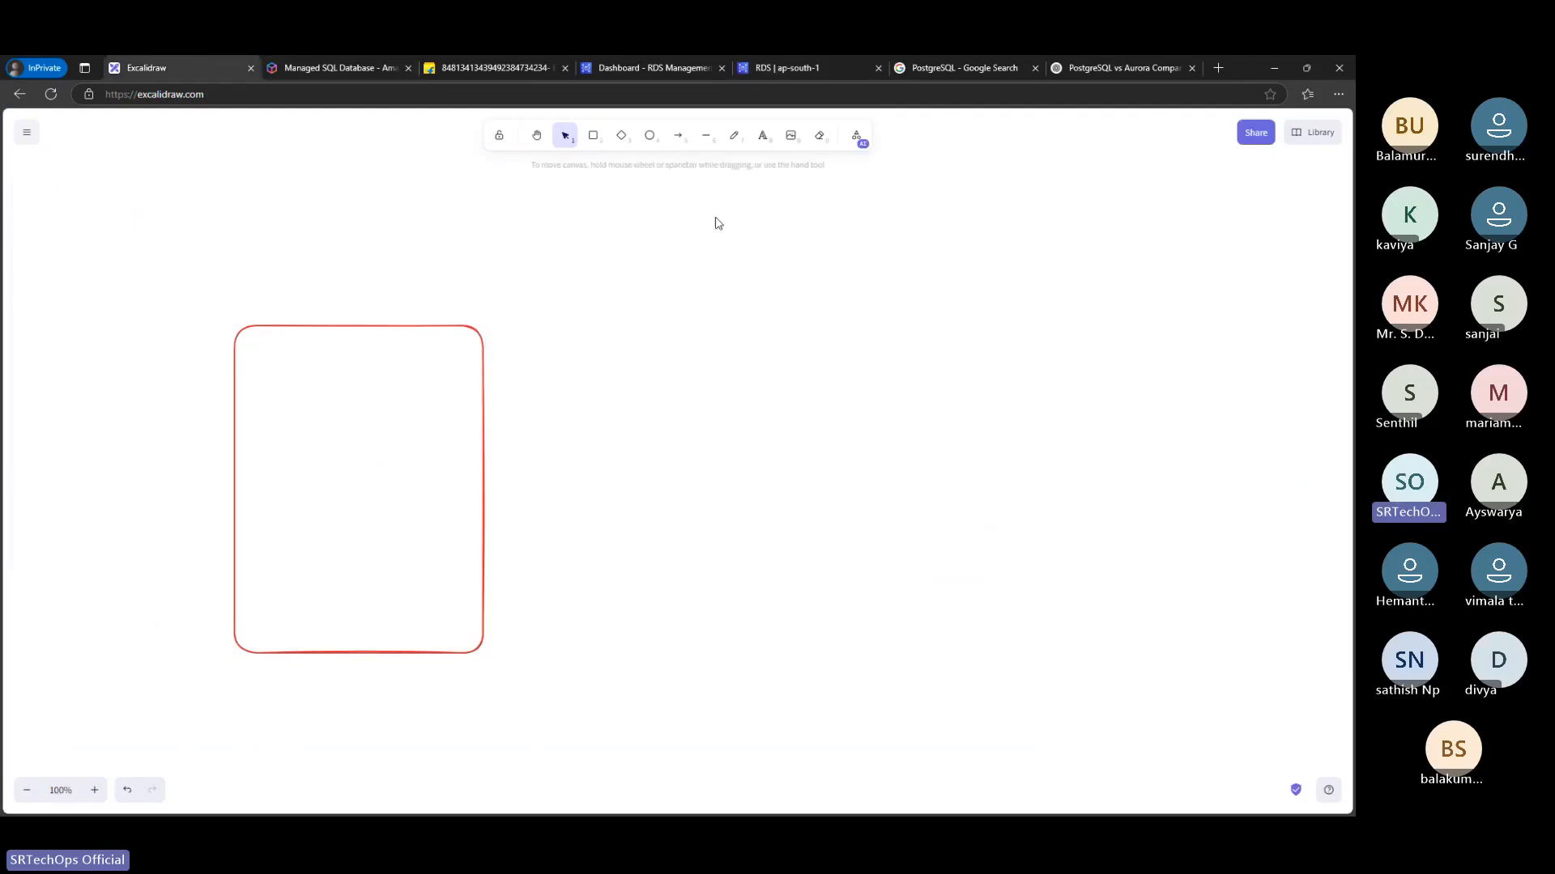
Draw an arrow pointing outward from inside the rectangle and add the label "dbserver" above it
left_click(678, 135)
left_click_drag(403, 476, 642, 355)
left_click(723, 204)
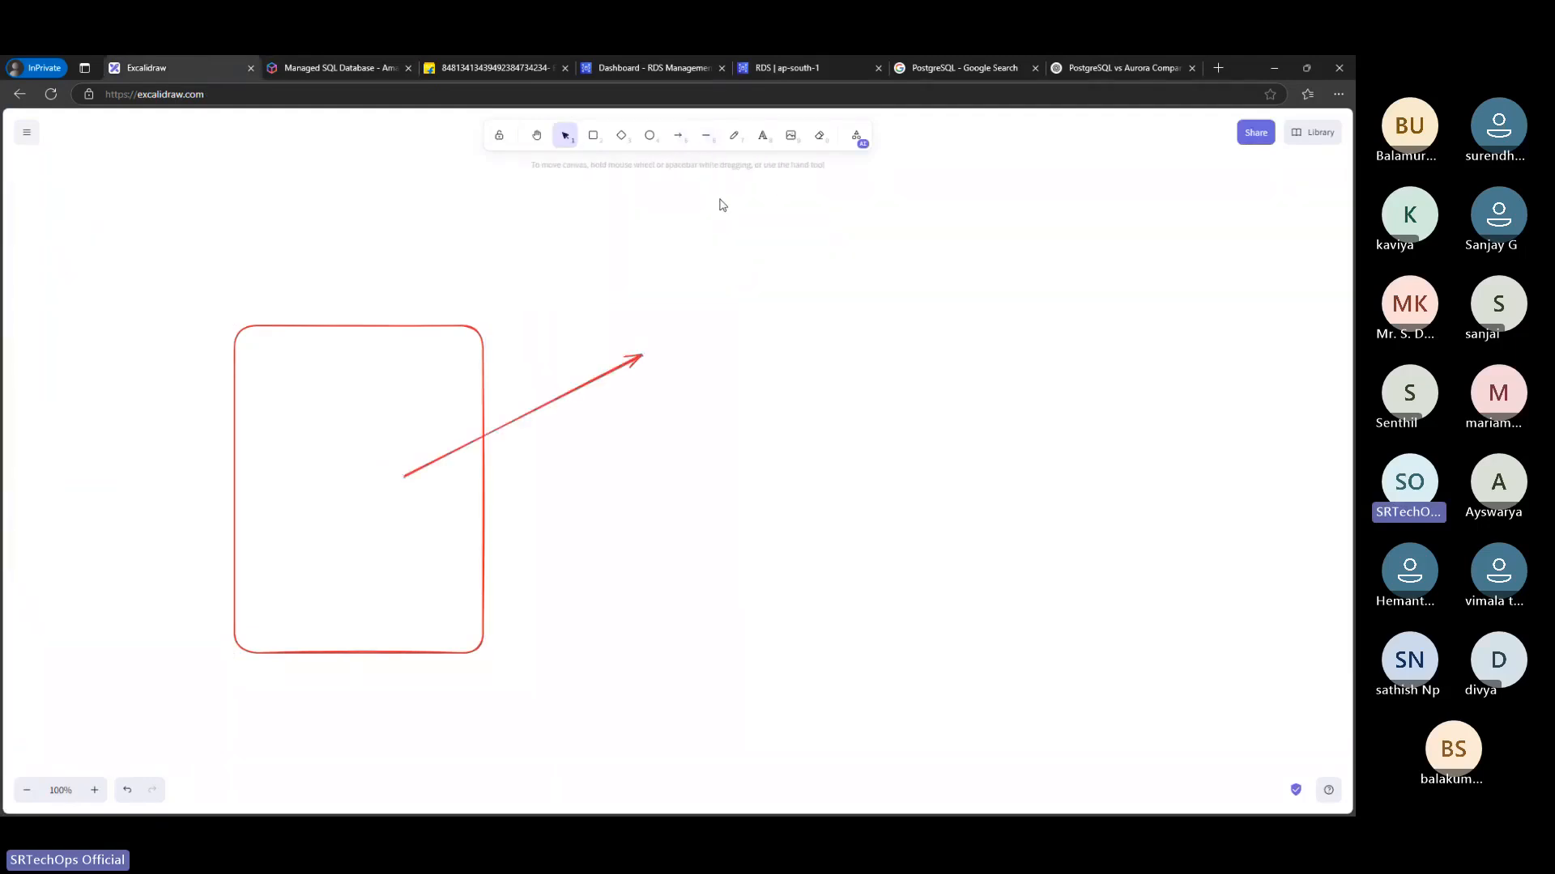
left_click(762, 135)
left_click(521, 328)
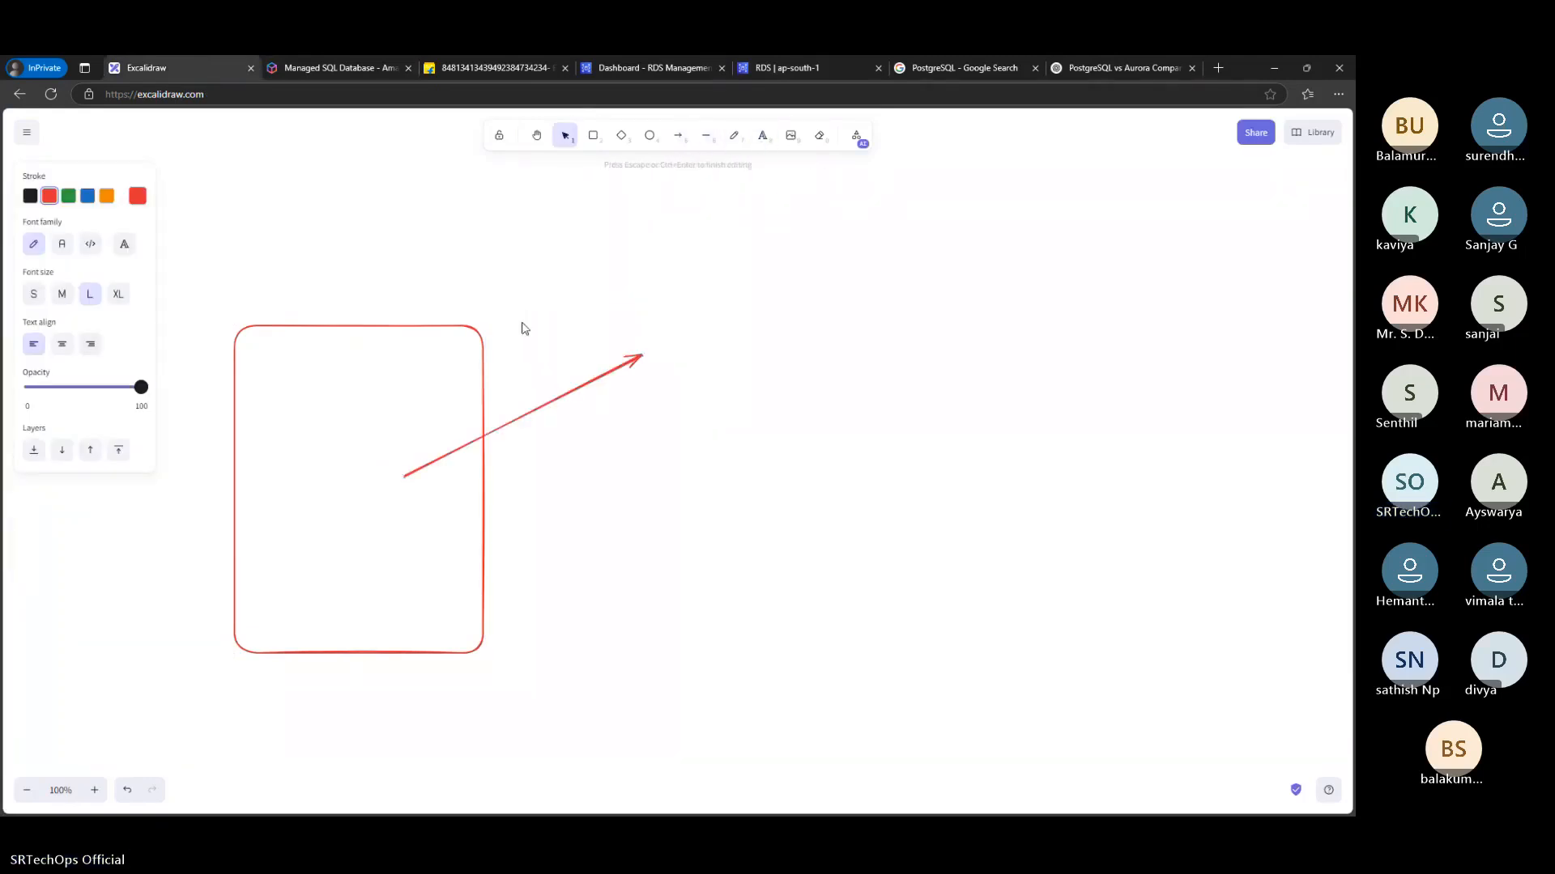
type("dbserver")
left_click(795, 238)
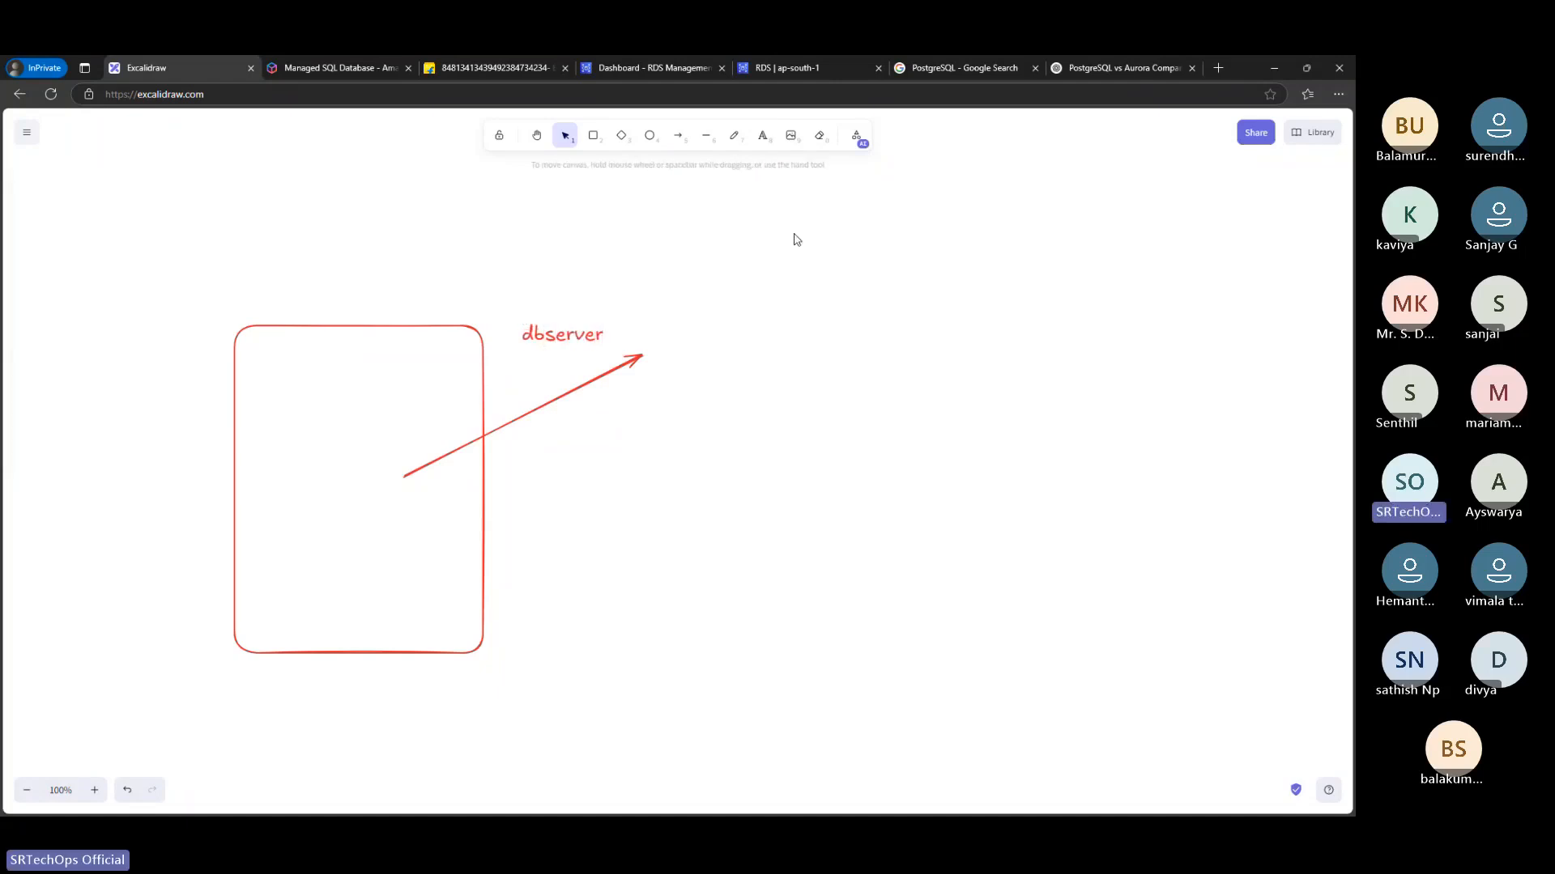
Draw a long arrow from the blank area beyond the dbserver label back into the tall rectangle
left_click(678, 135)
mouse_move(1044, 309)
left_mouse_down()
mouse_move(502, 458)
mouse_move(427, 538)
left_mouse_up()
left_click(688, 243)
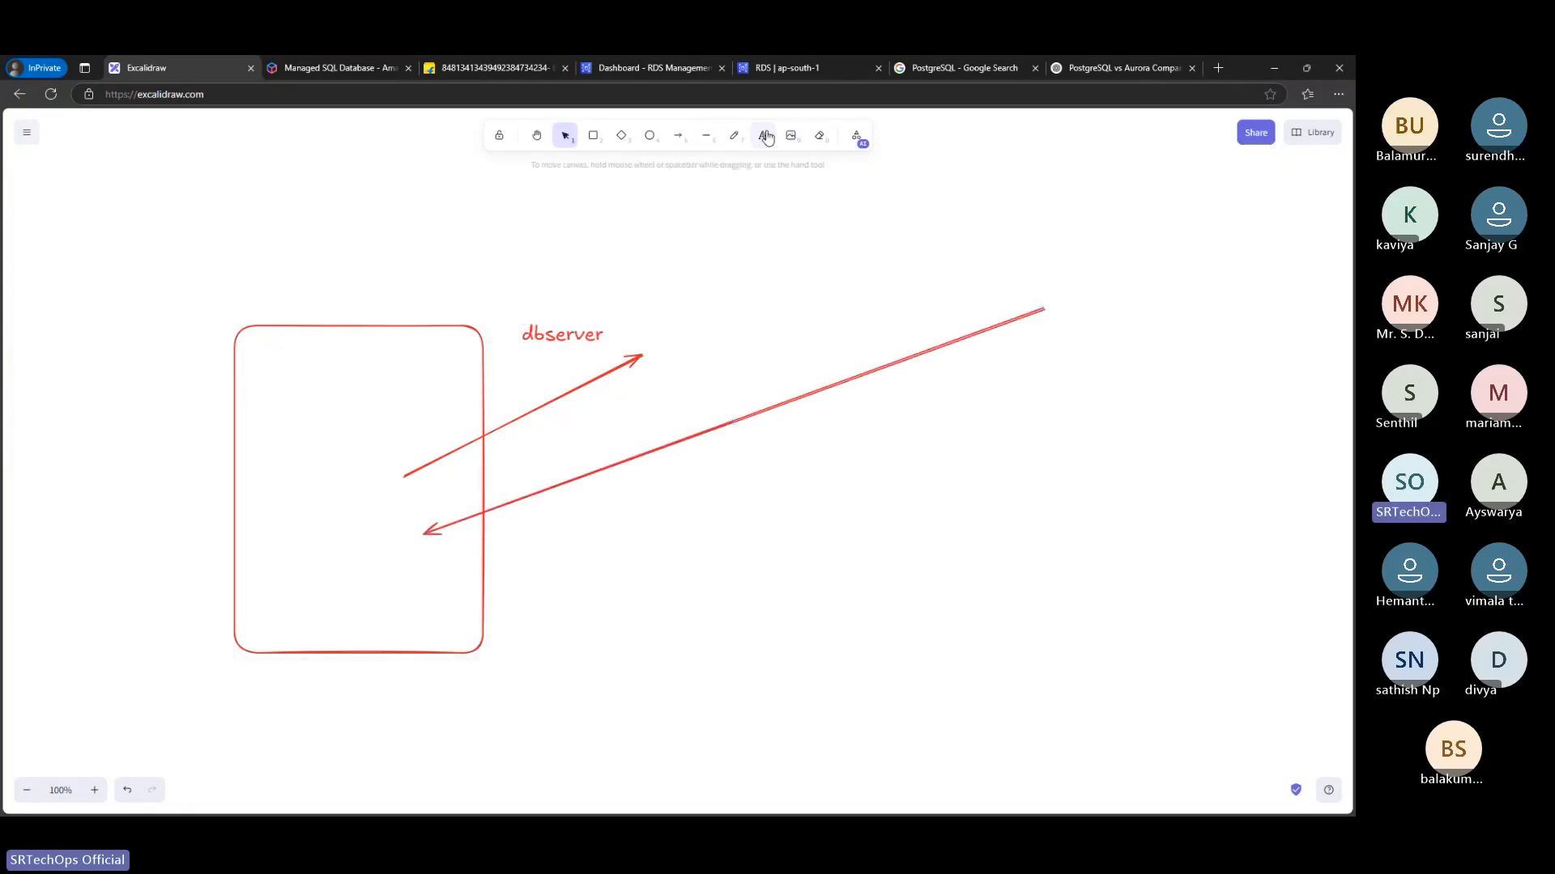
left_click(766, 137)
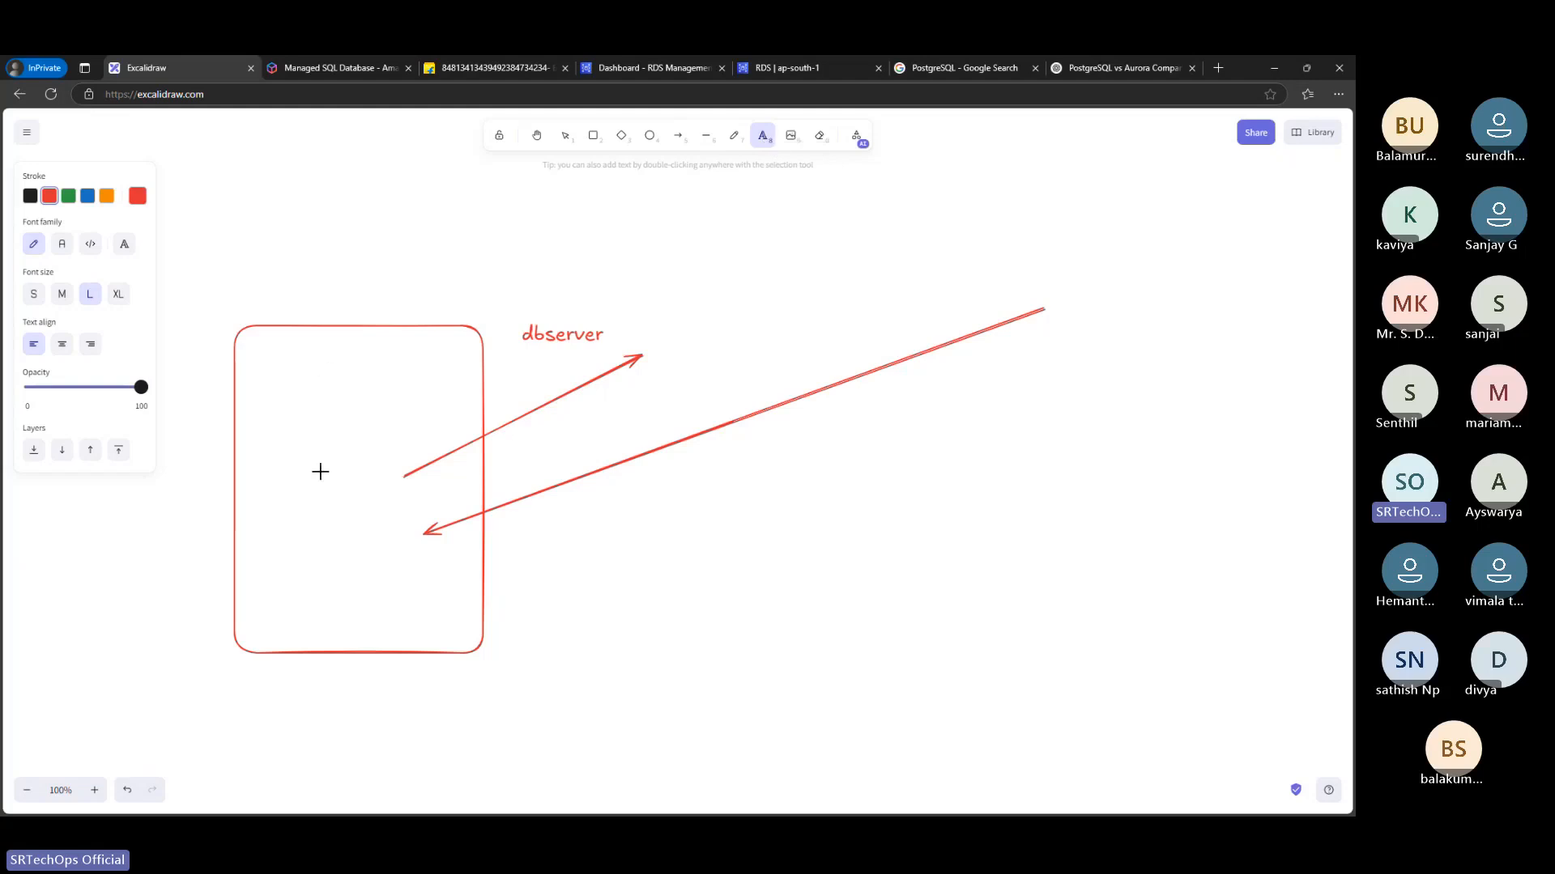
left_click(867, 435)
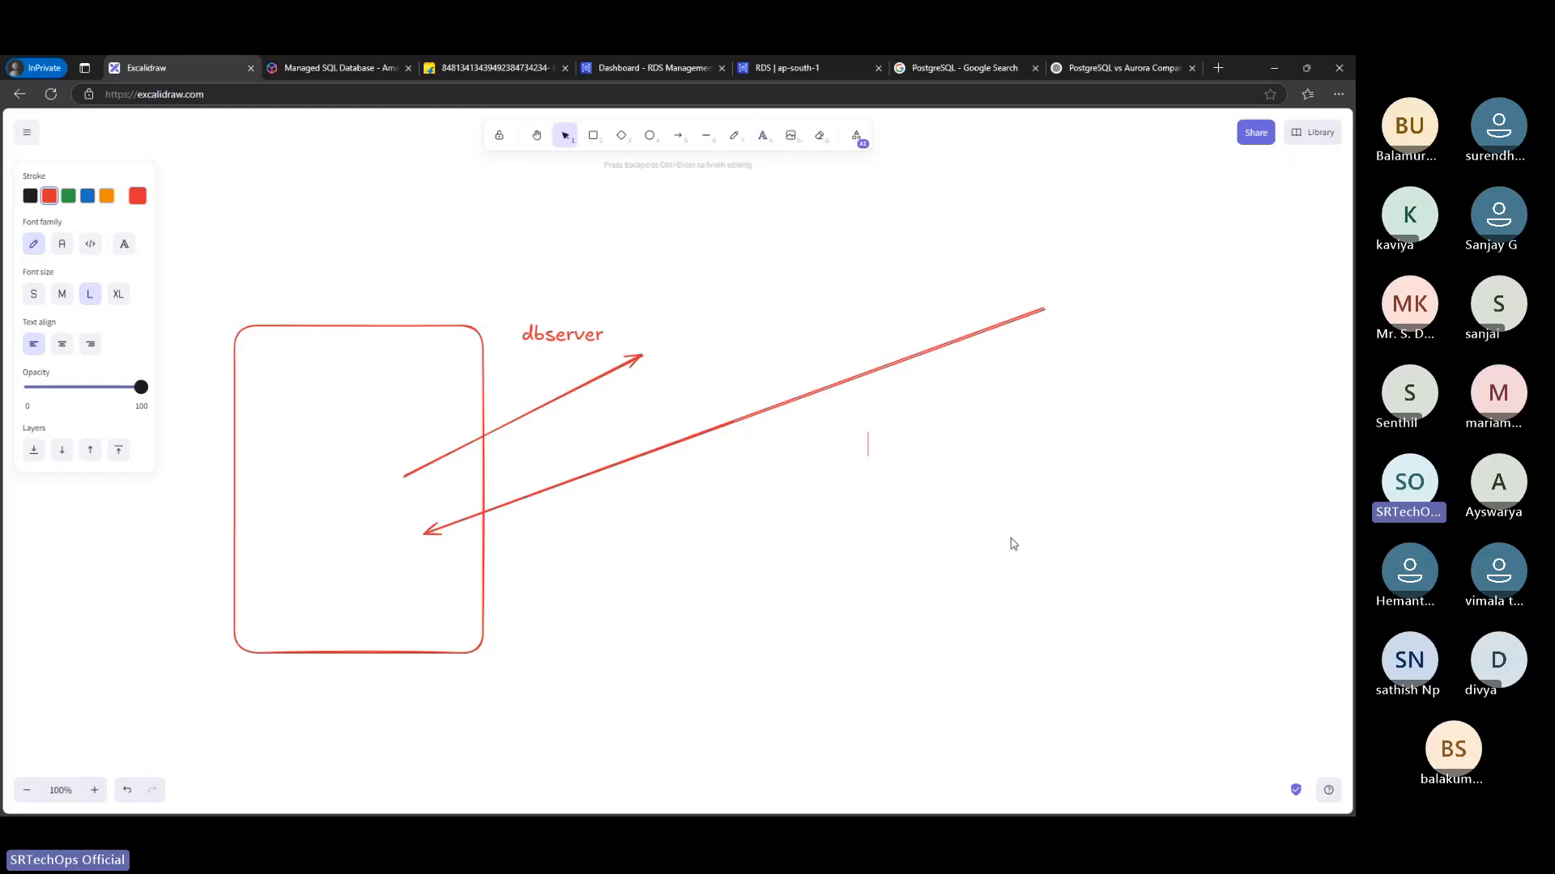
Draw a second, smaller rectangle beneath the start of the long arrow and label it "student" just above its upper edge
left_click(592, 135)
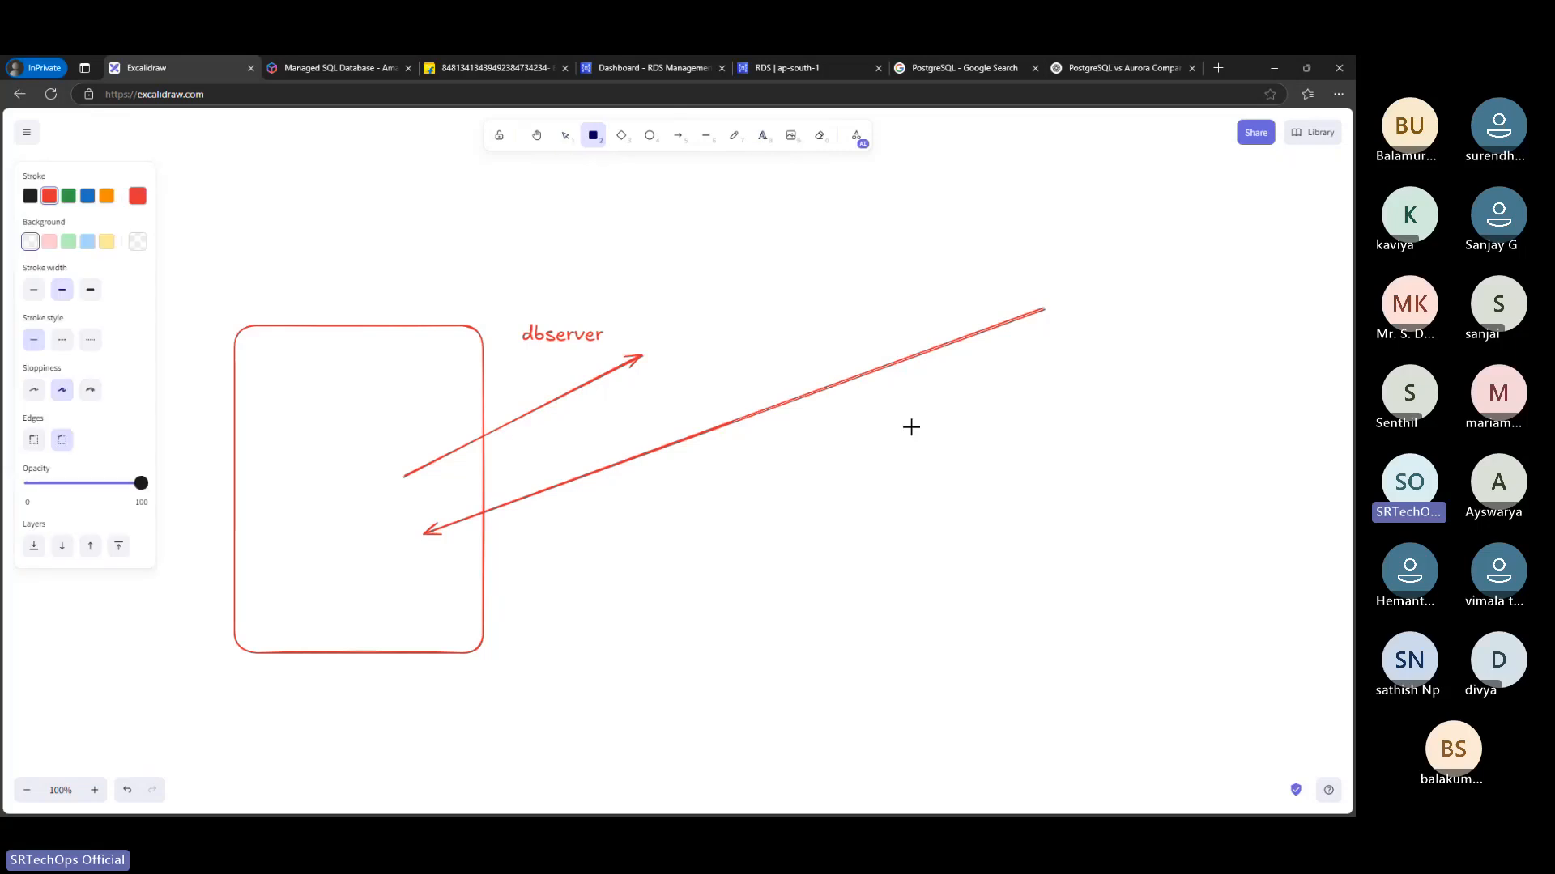
left_click_drag(911, 427, 1135, 635)
left_click(1093, 332)
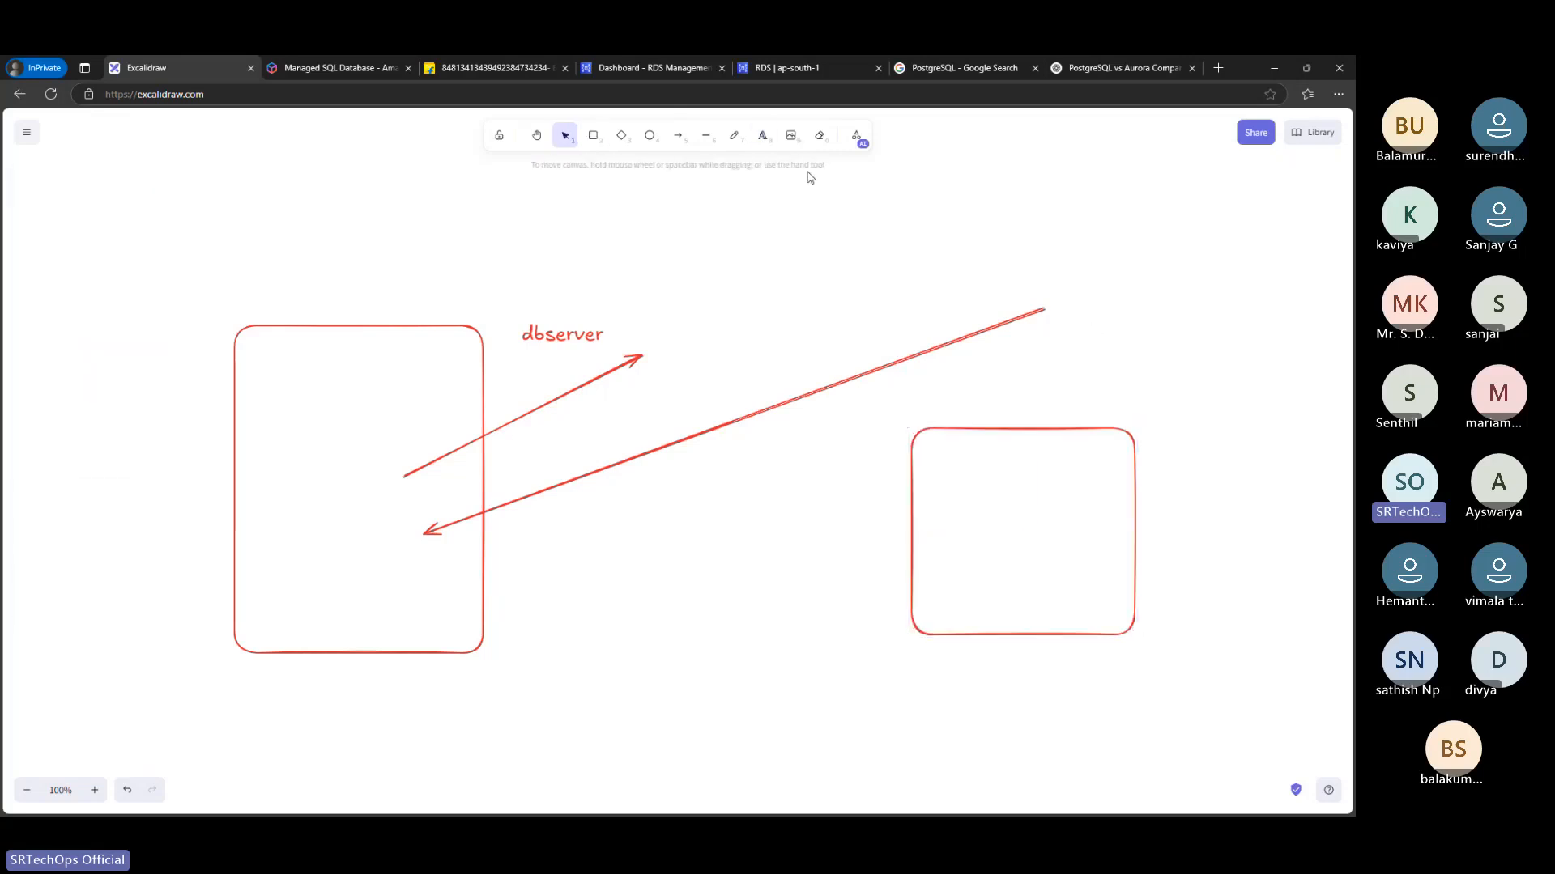
left_click(762, 135)
left_click(1000, 401)
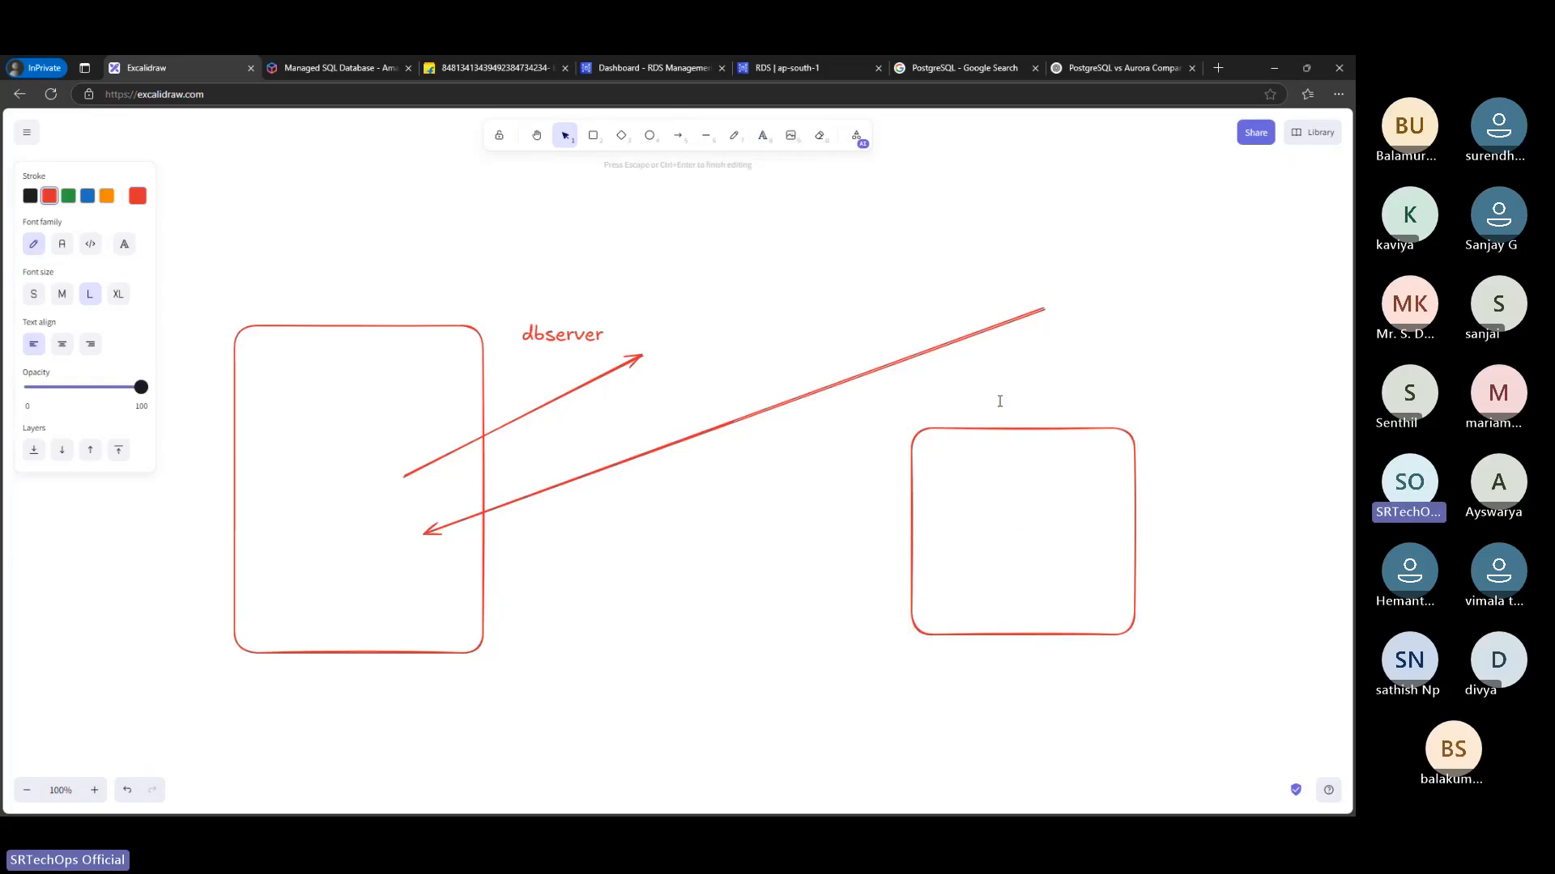
type("studen")
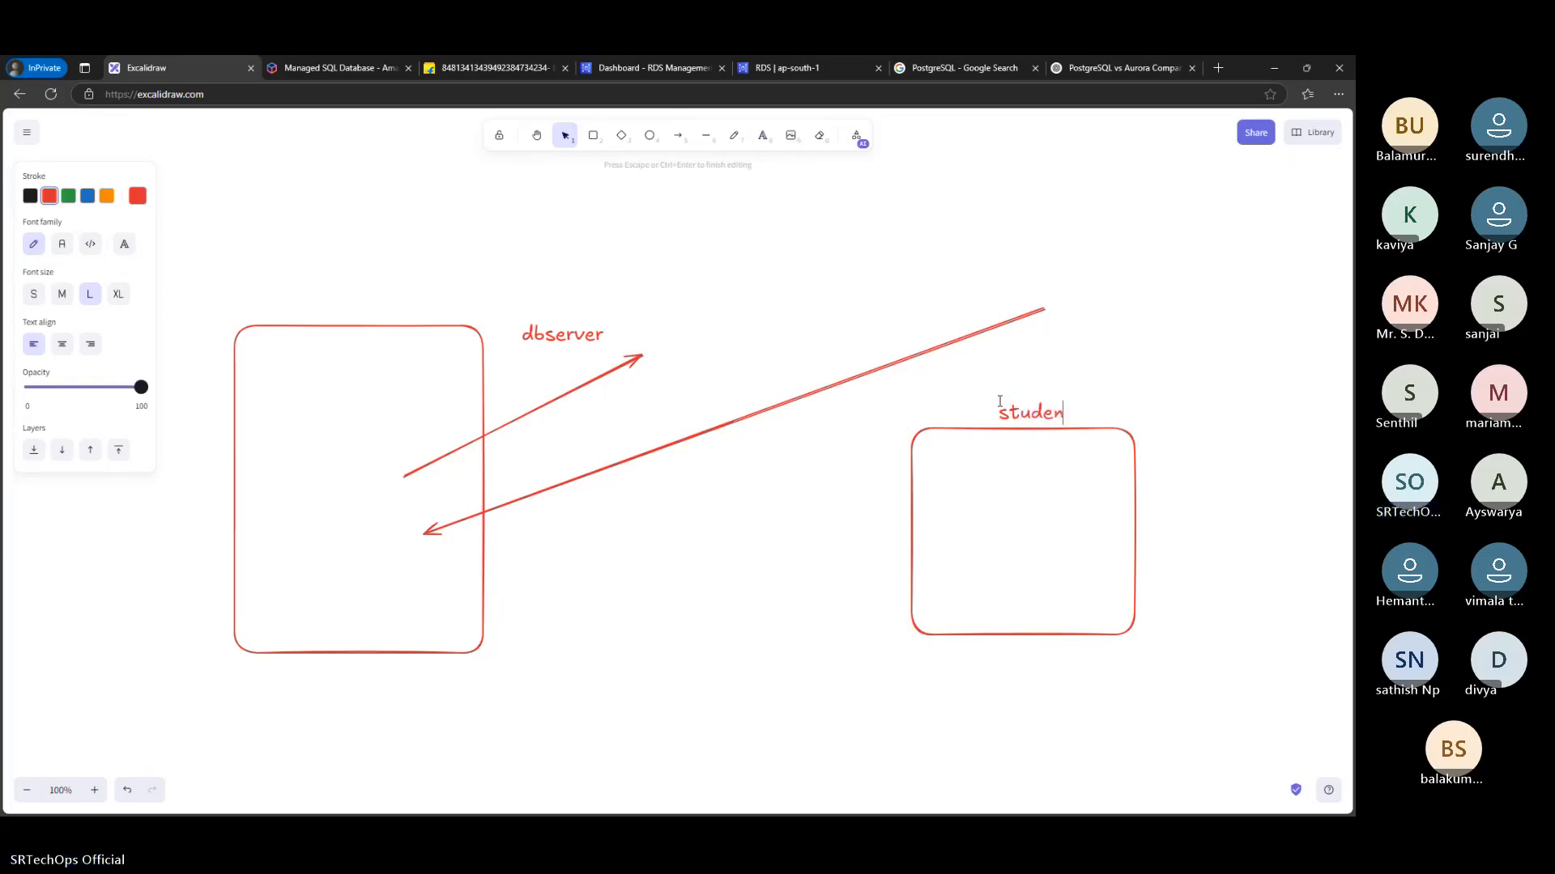
type("t")
left_click(1156, 351)
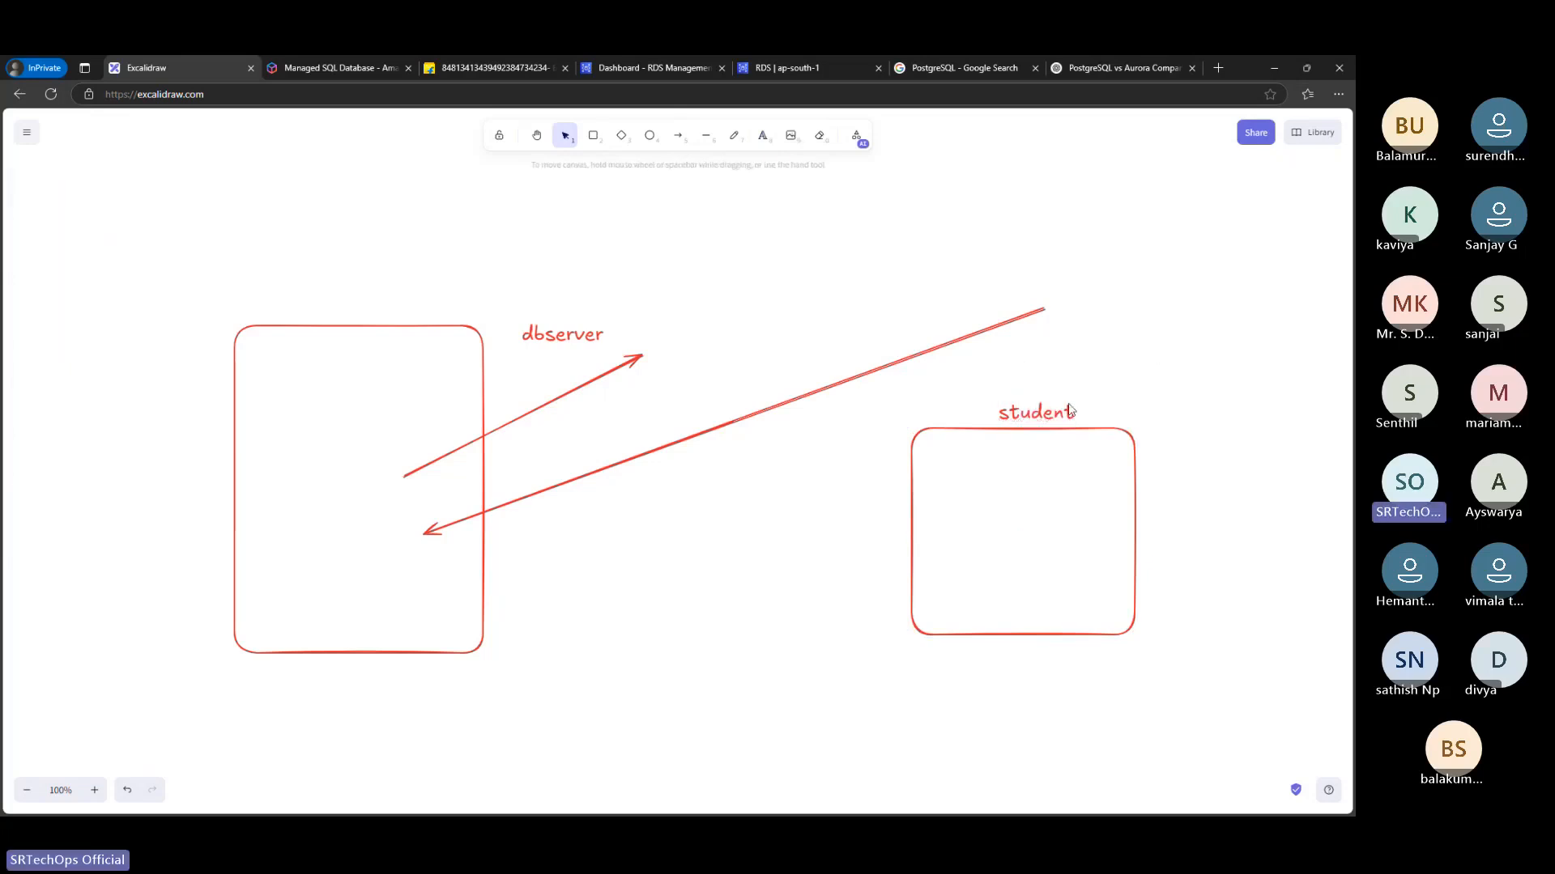
left_click_drag(1049, 411, 1043, 402)
left_click(1149, 354)
Add the label "mySqlserver" above the tall rectangle
left_click(595, 135)
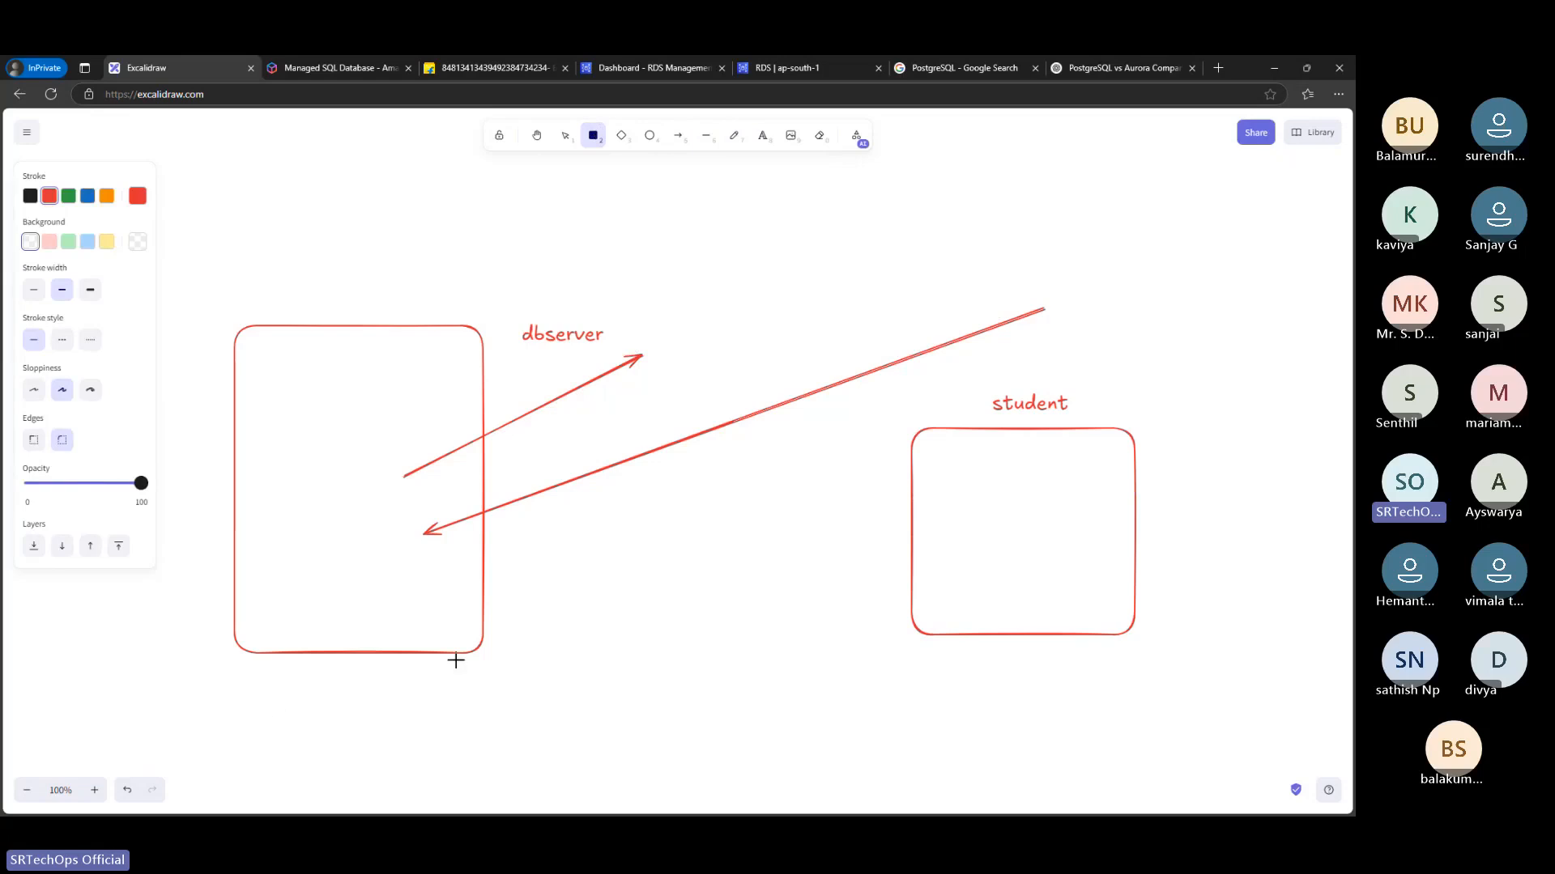
left_click(767, 149)
left_click(333, 293)
type("m")
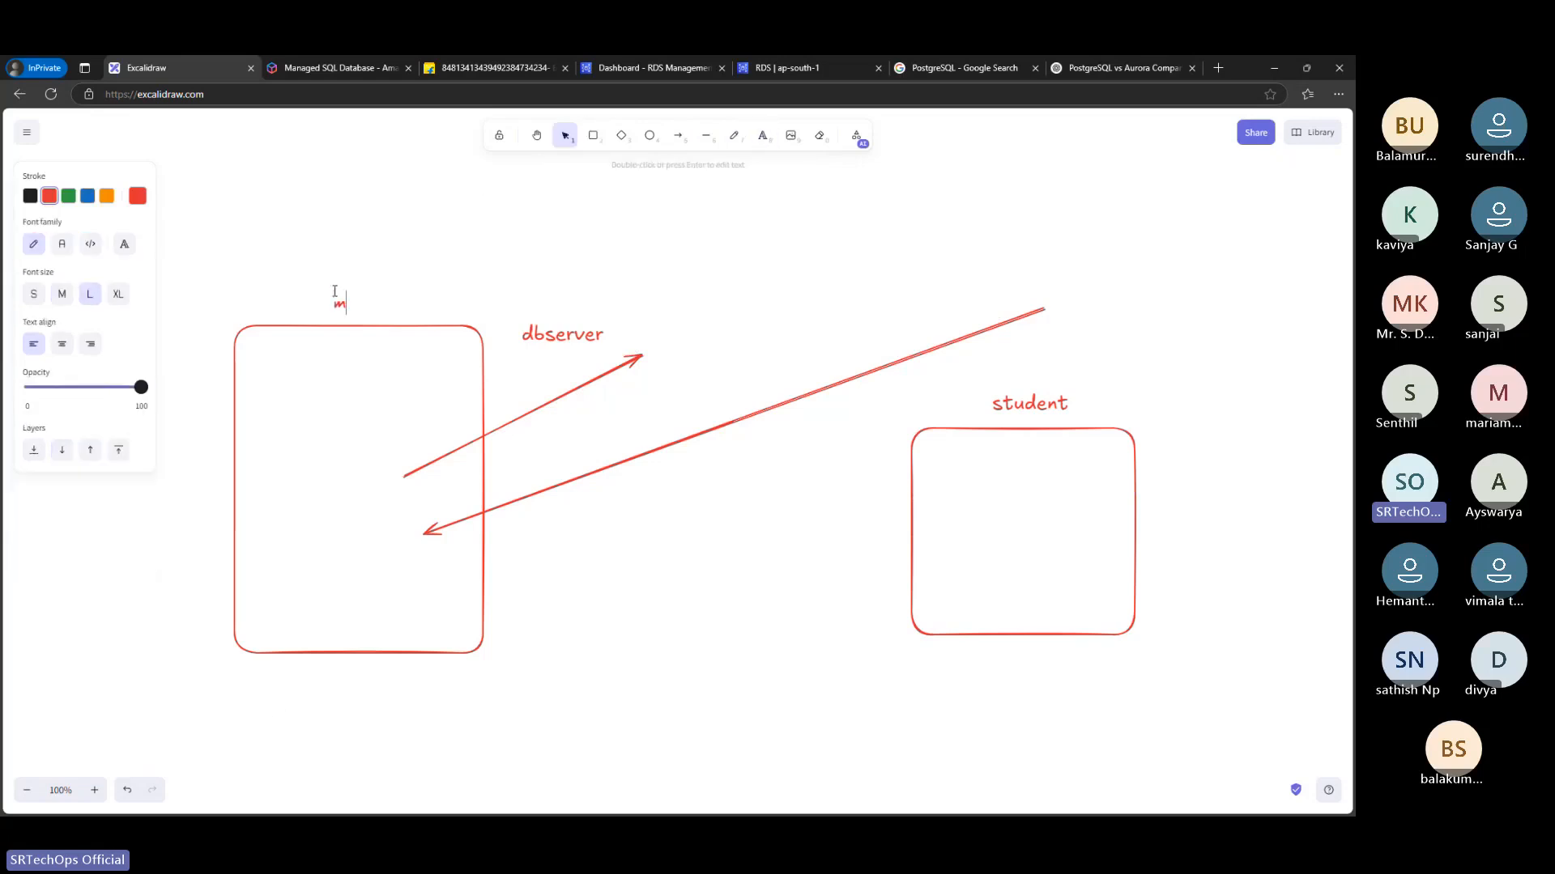
type("yserver")
left_click(357, 303)
type("Sql")
left_click(603, 234)
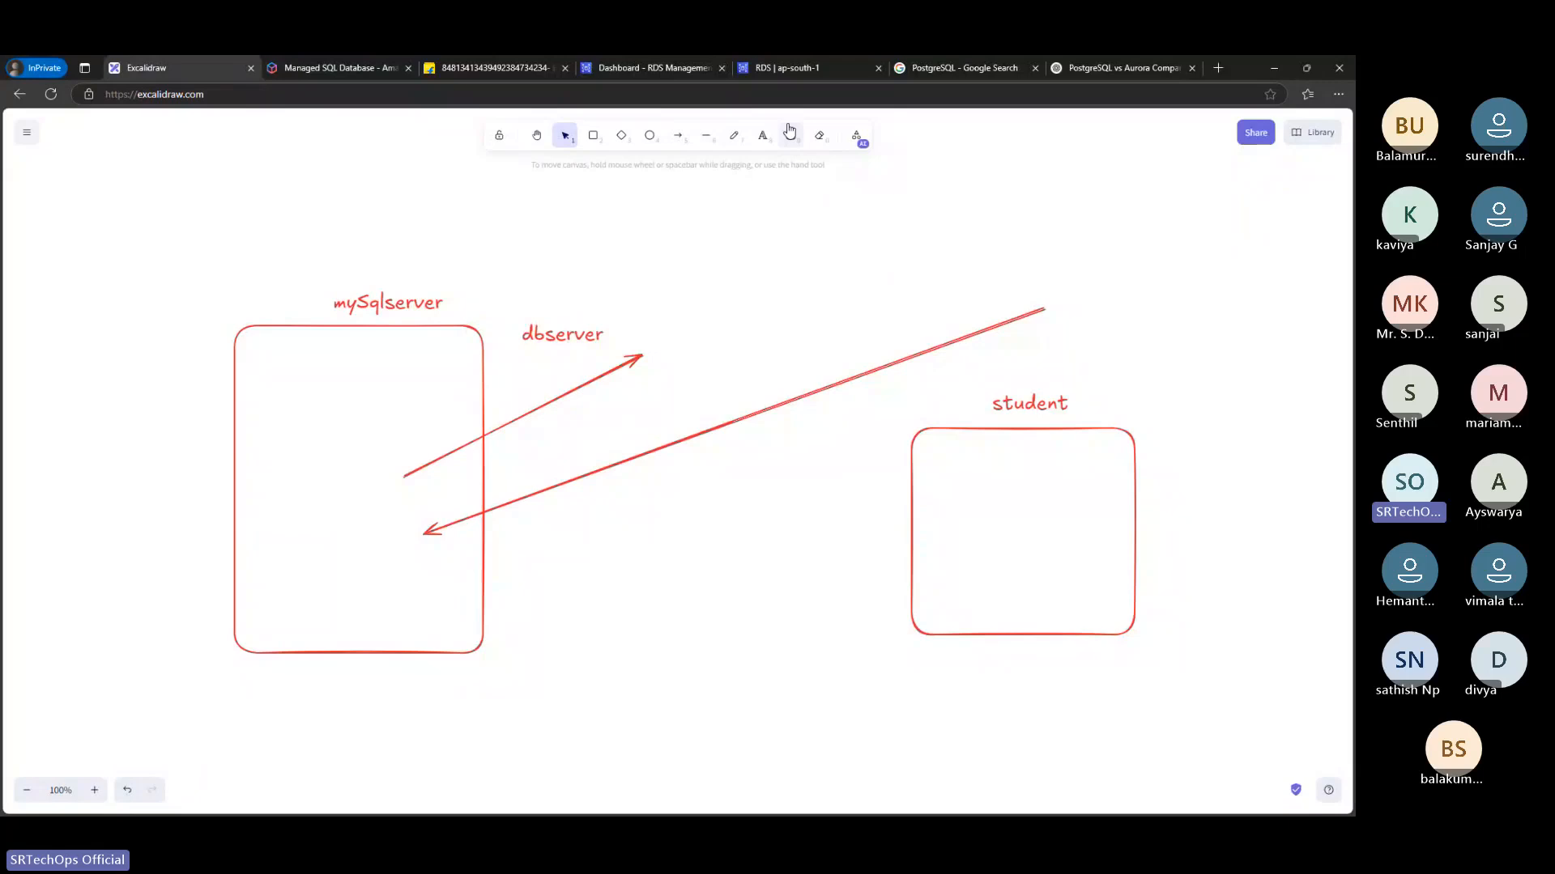
left_click(1219, 72)
type("m")
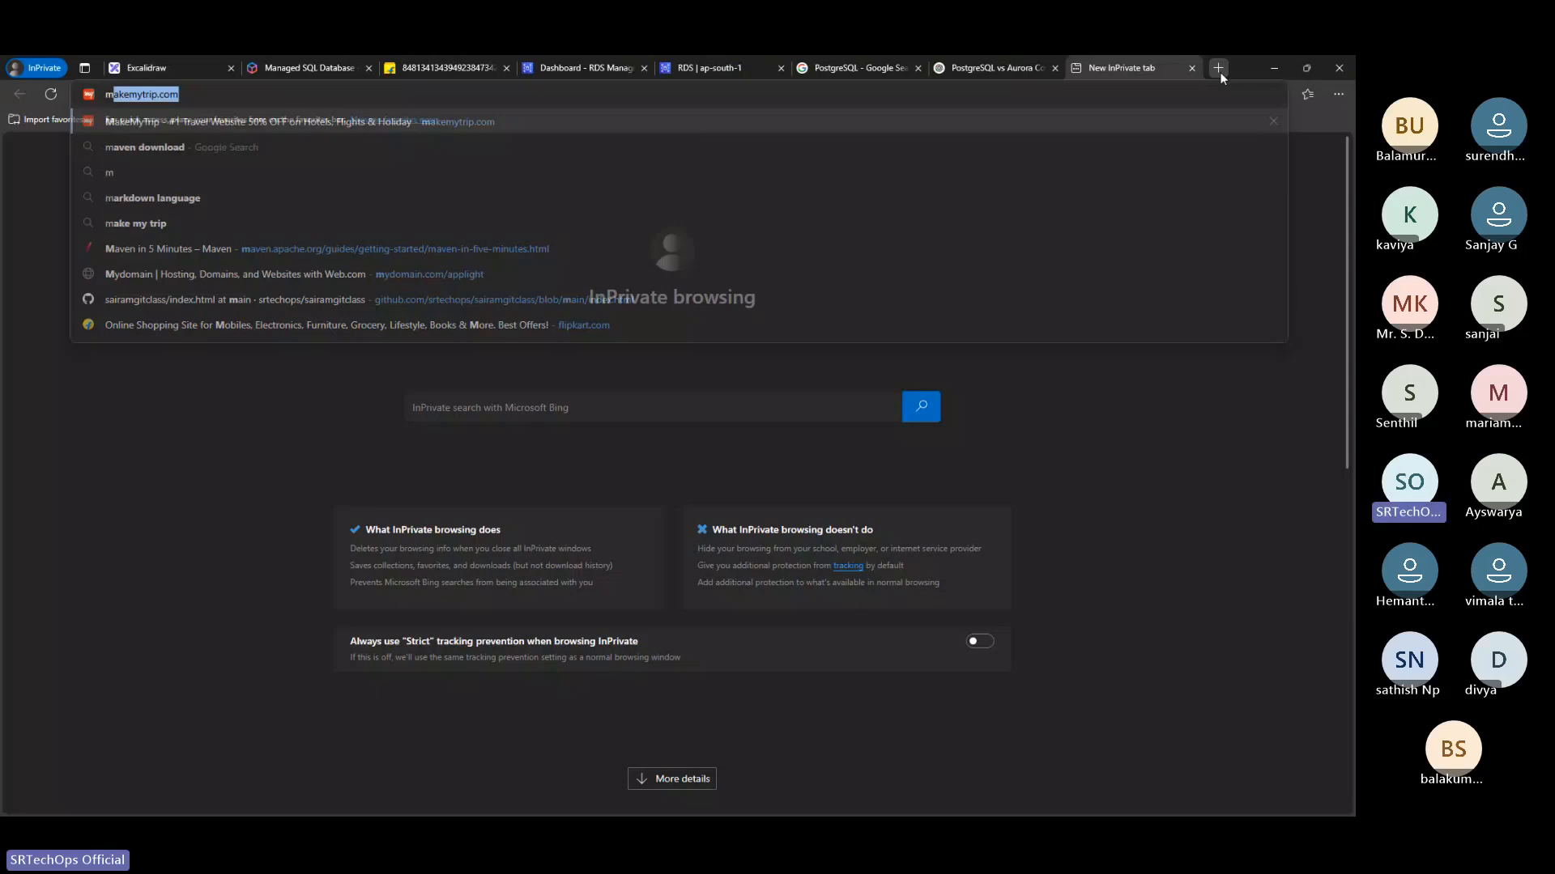
key("ctrl+w")
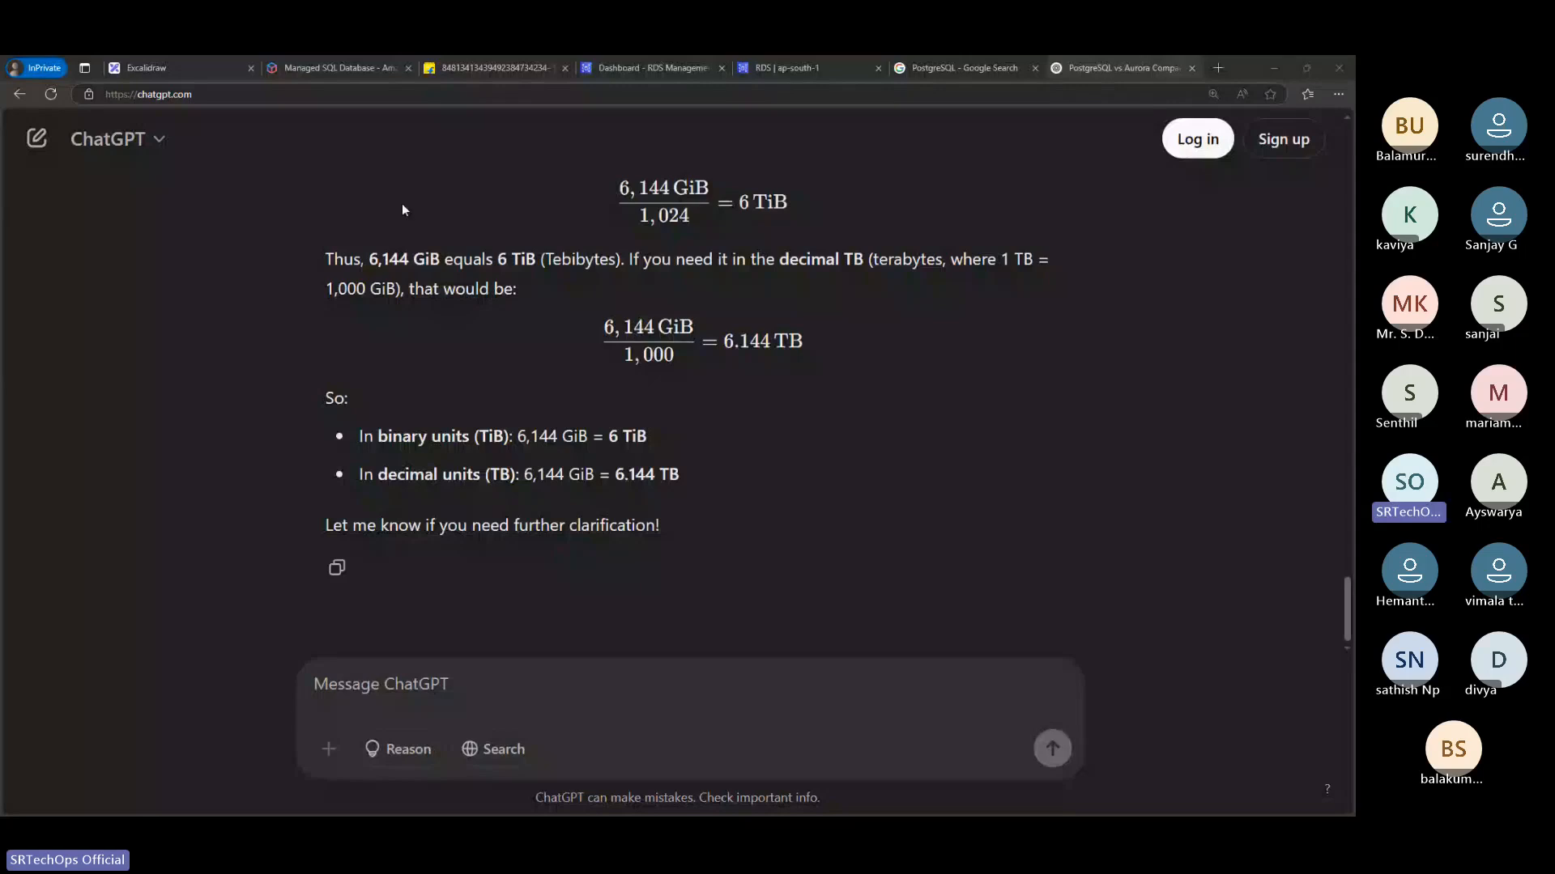
left_click(192, 58)
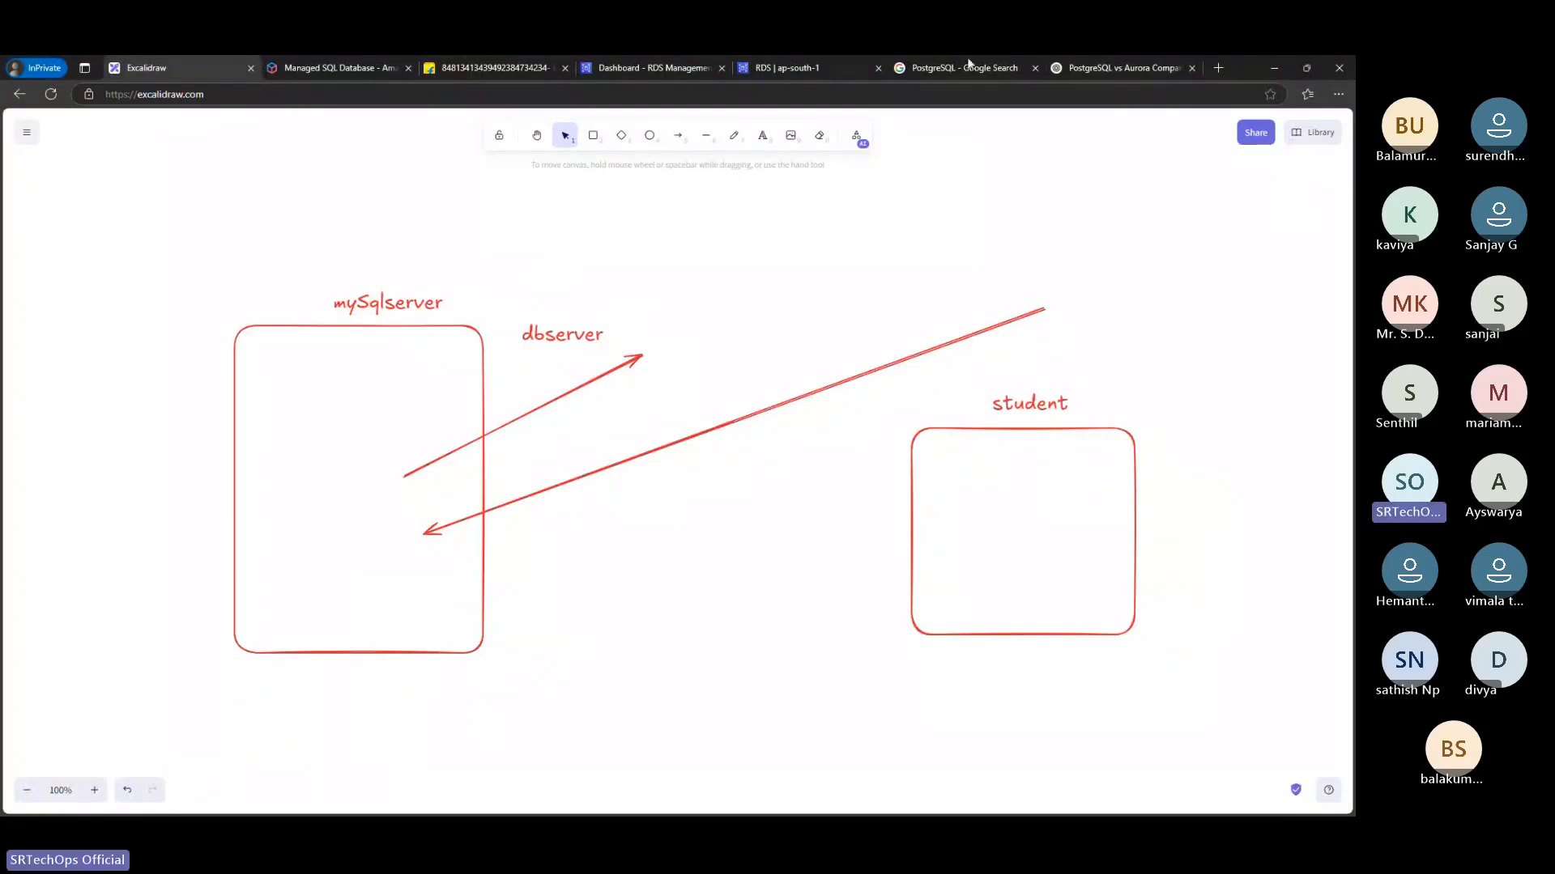
Search the web in a new browser tab for the MySQL client and open the mysqlclient project page on PyPI
left_click(1217, 67)
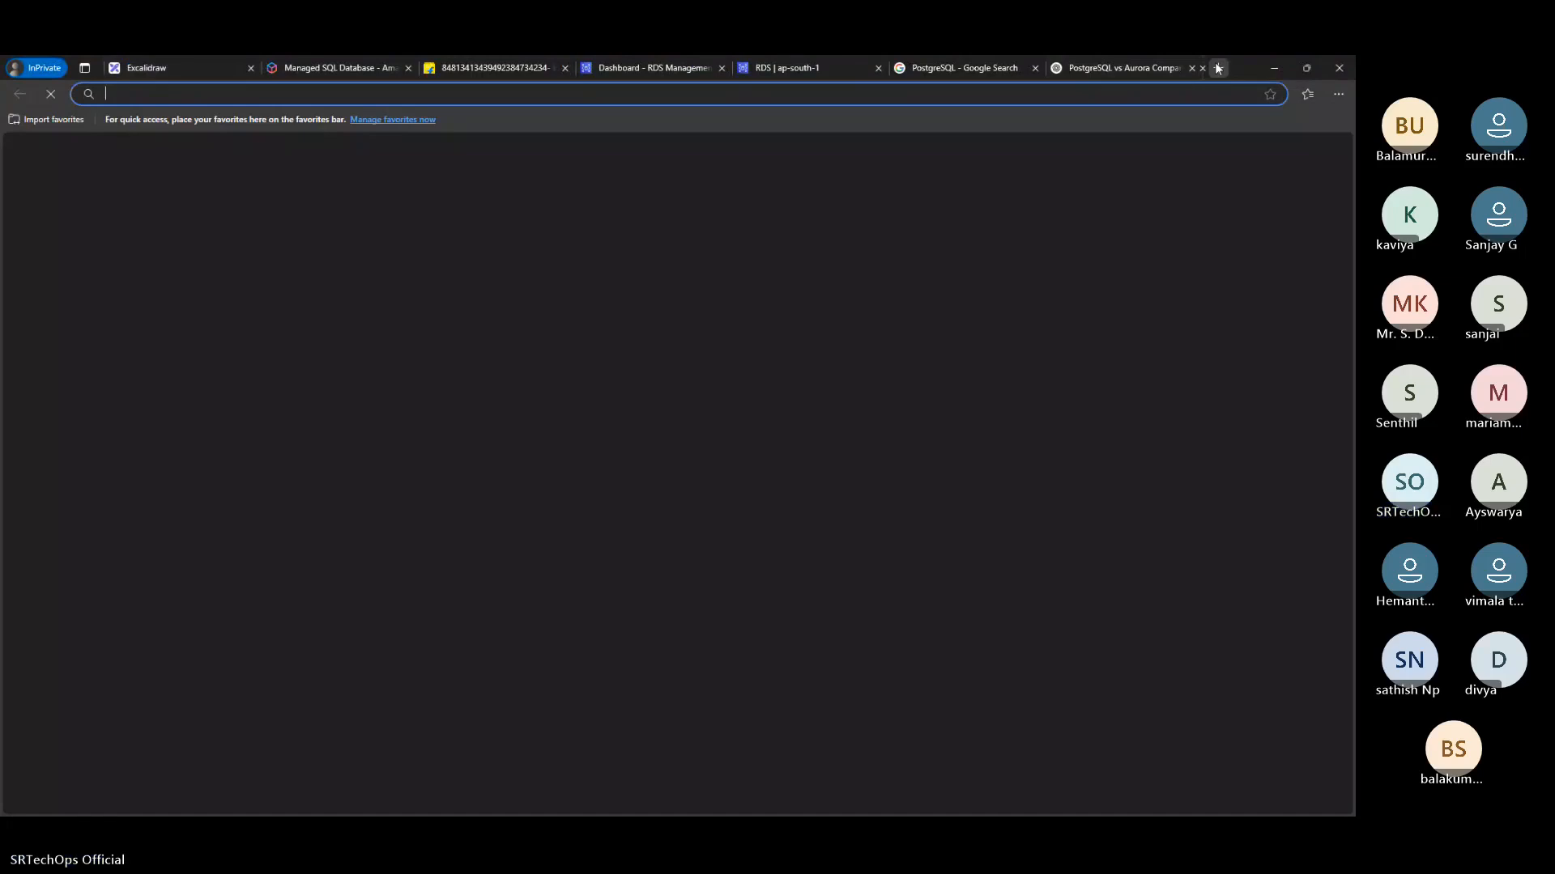
type("m")
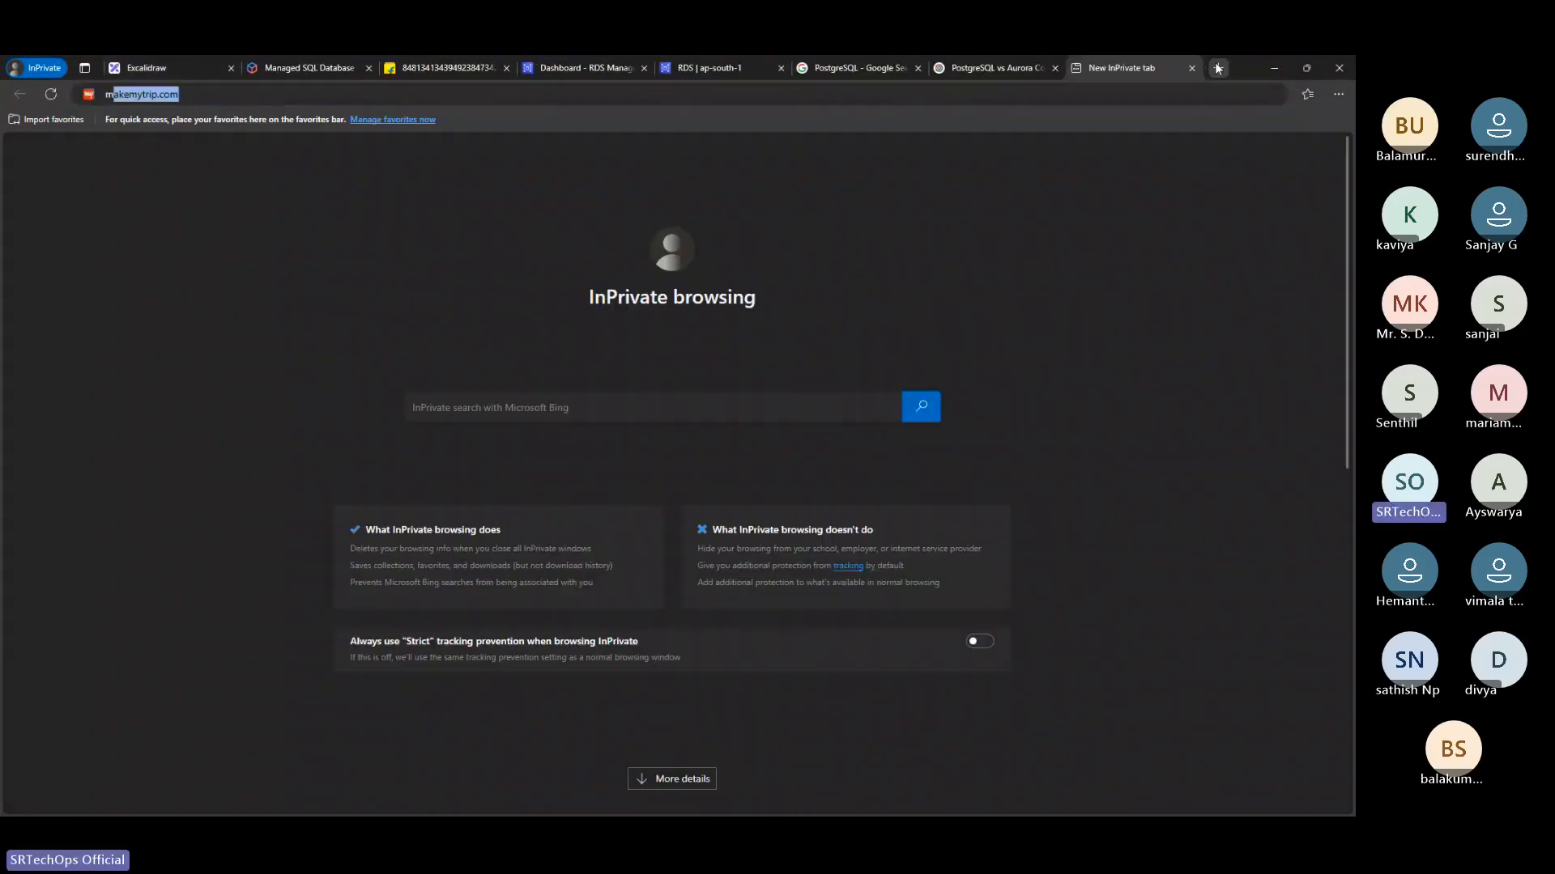
type("ysqlcliwnt")
key("Return")
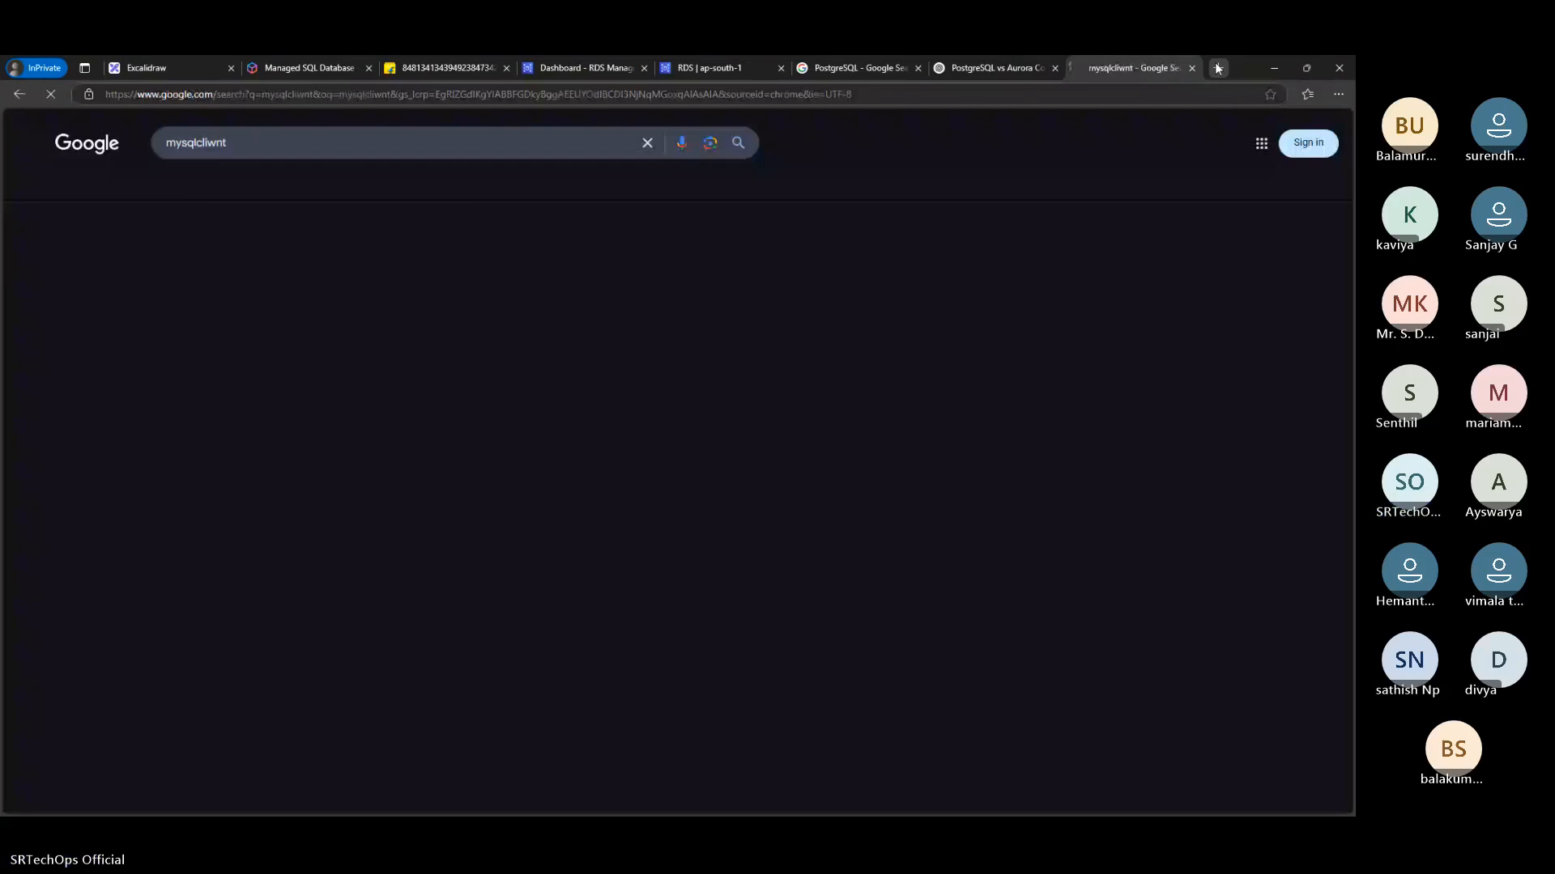
left_click(198, 317)
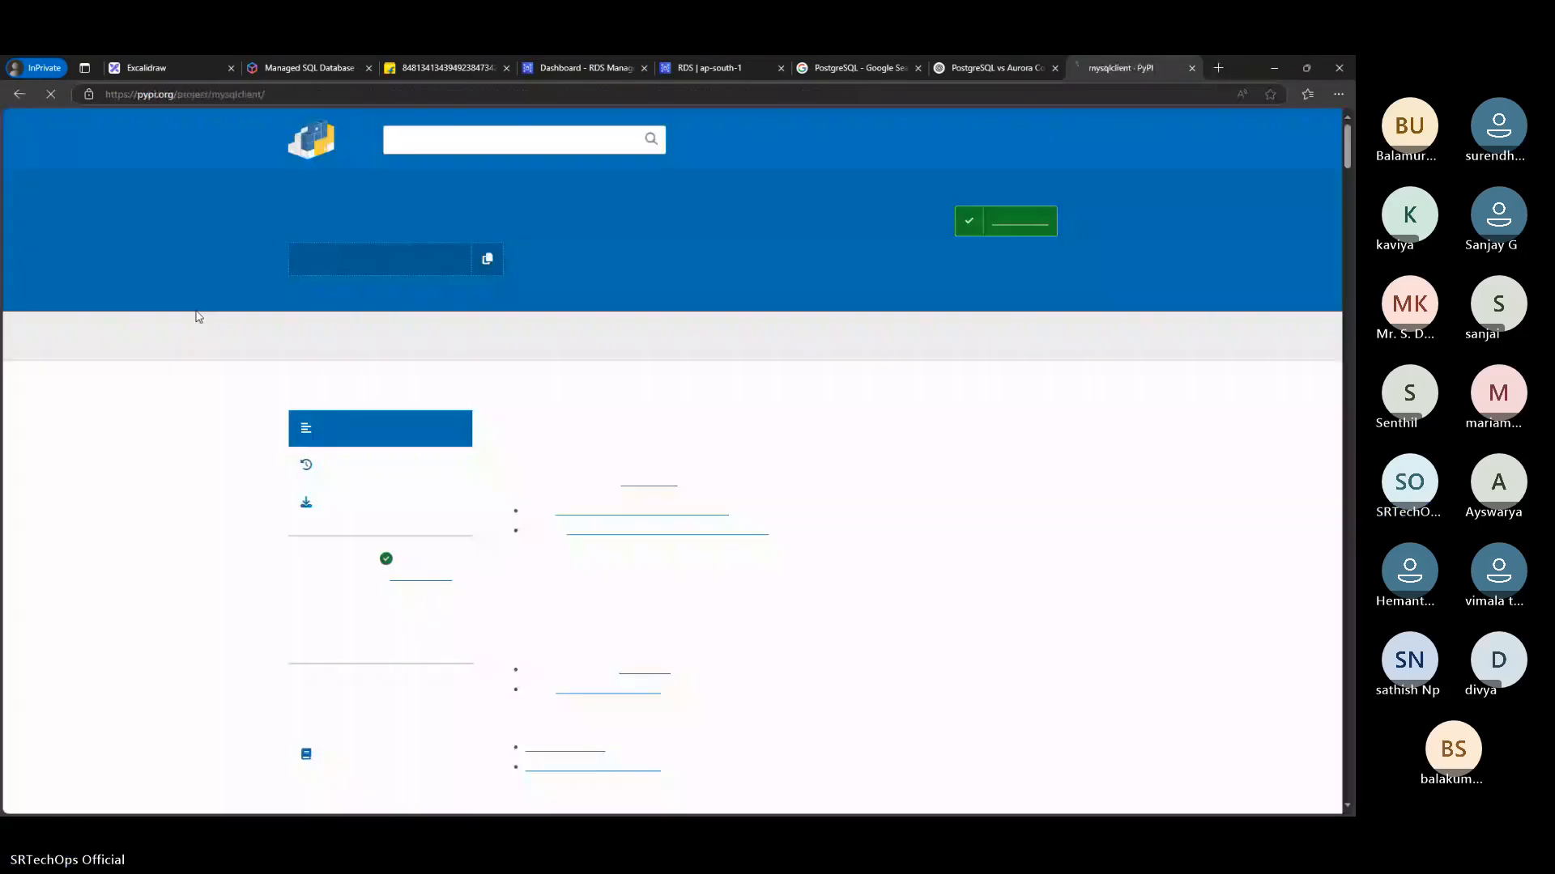
Return to the search results, correct the query to "mysqlclient" and open the MySQL Command-Line Client manual page
left_click(20, 94)
left_click(235, 143)
key("BackSpace")
key("BackSpace")
key("BackSpace")
key("BackSpace")
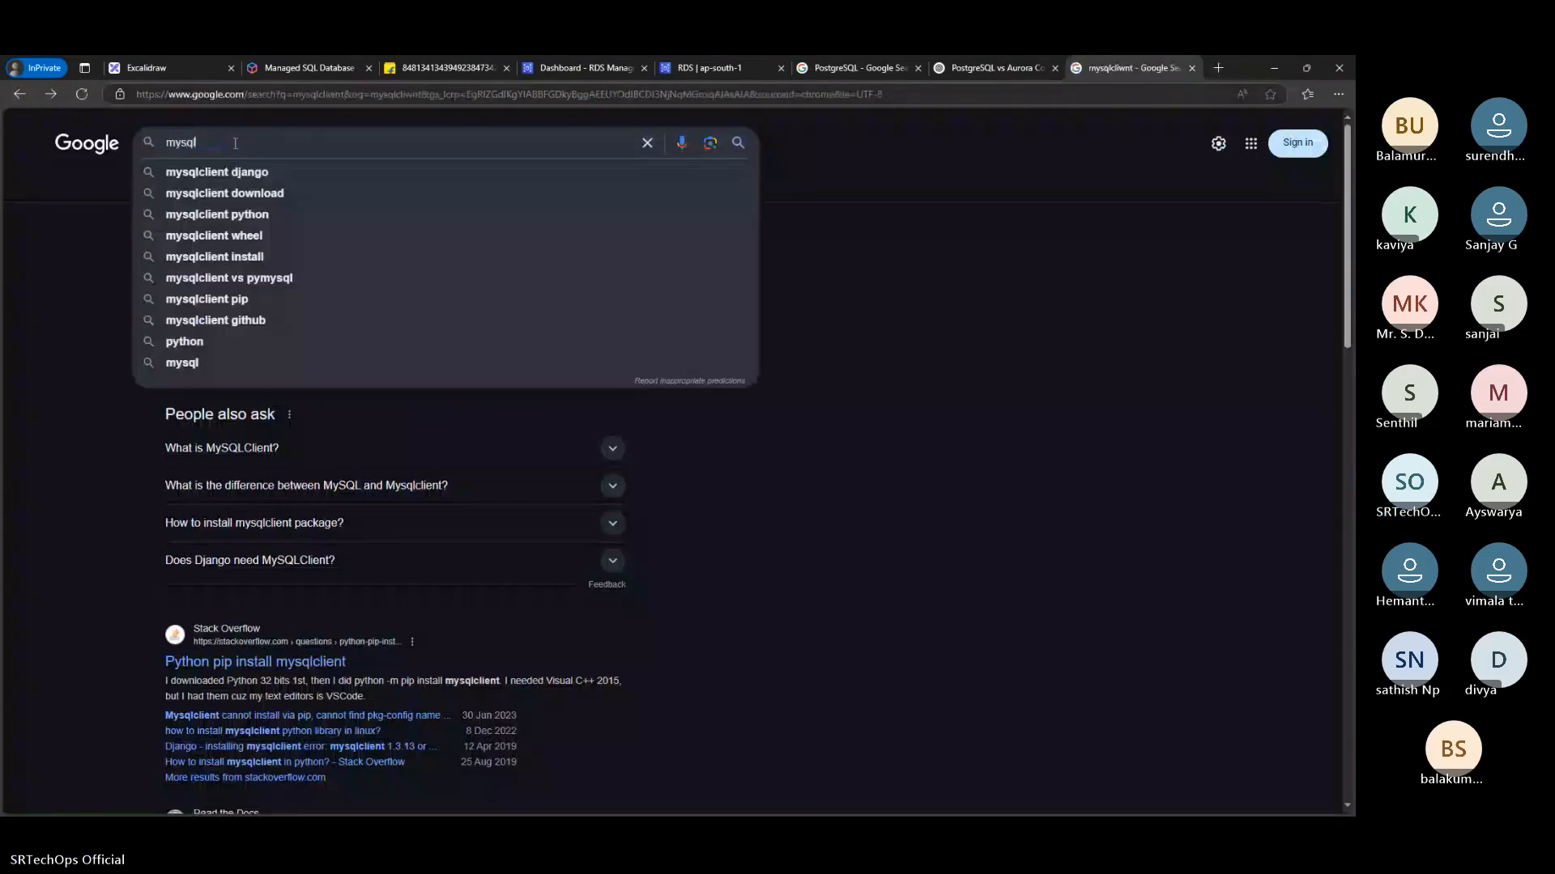
type("ient")
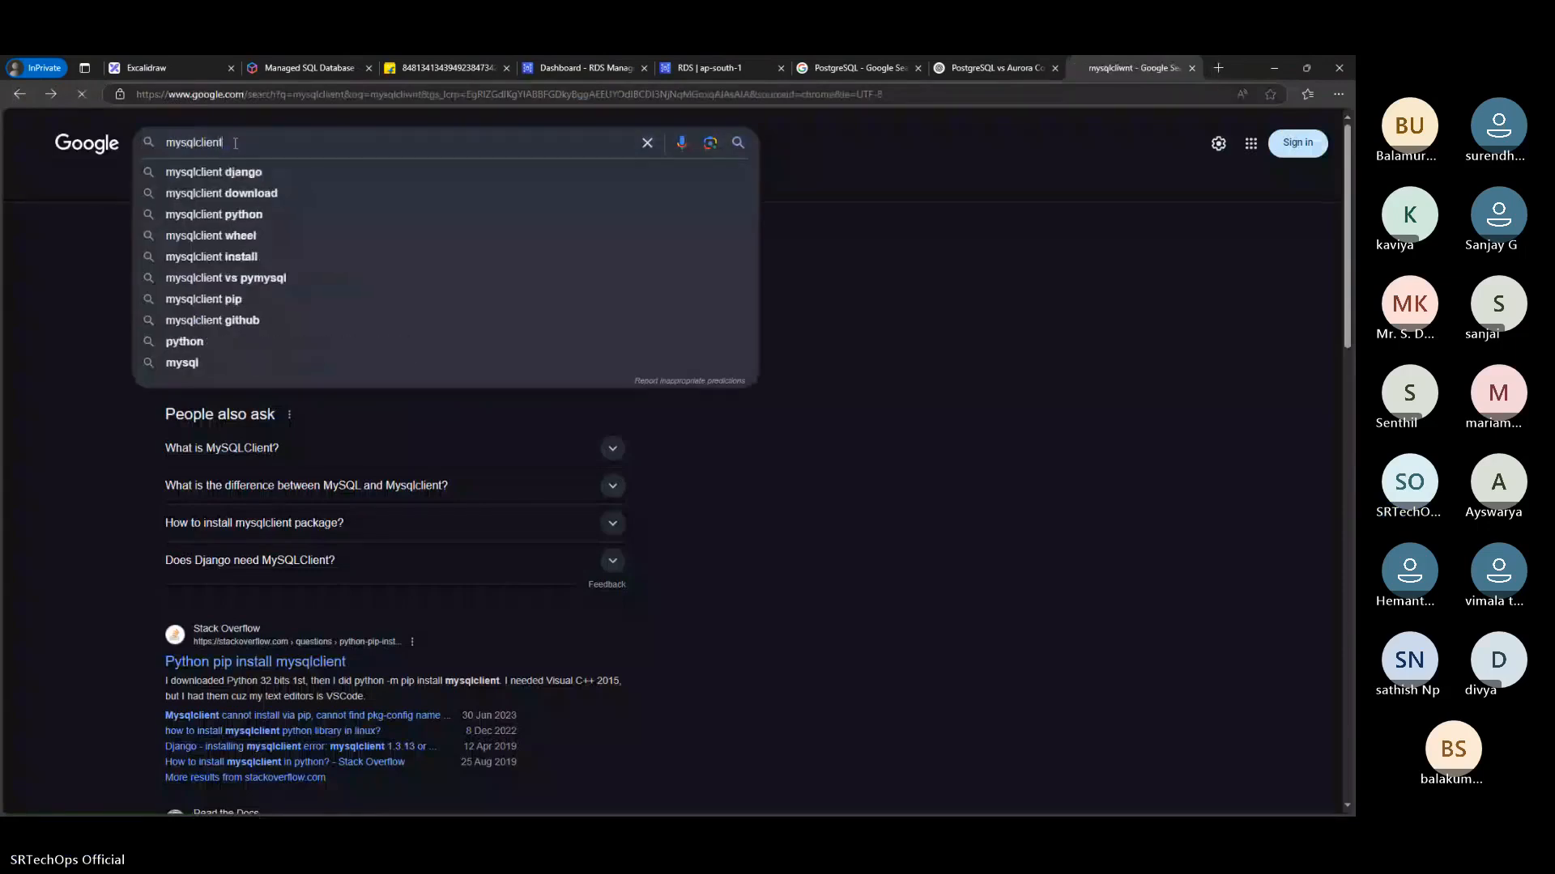
key("Return")
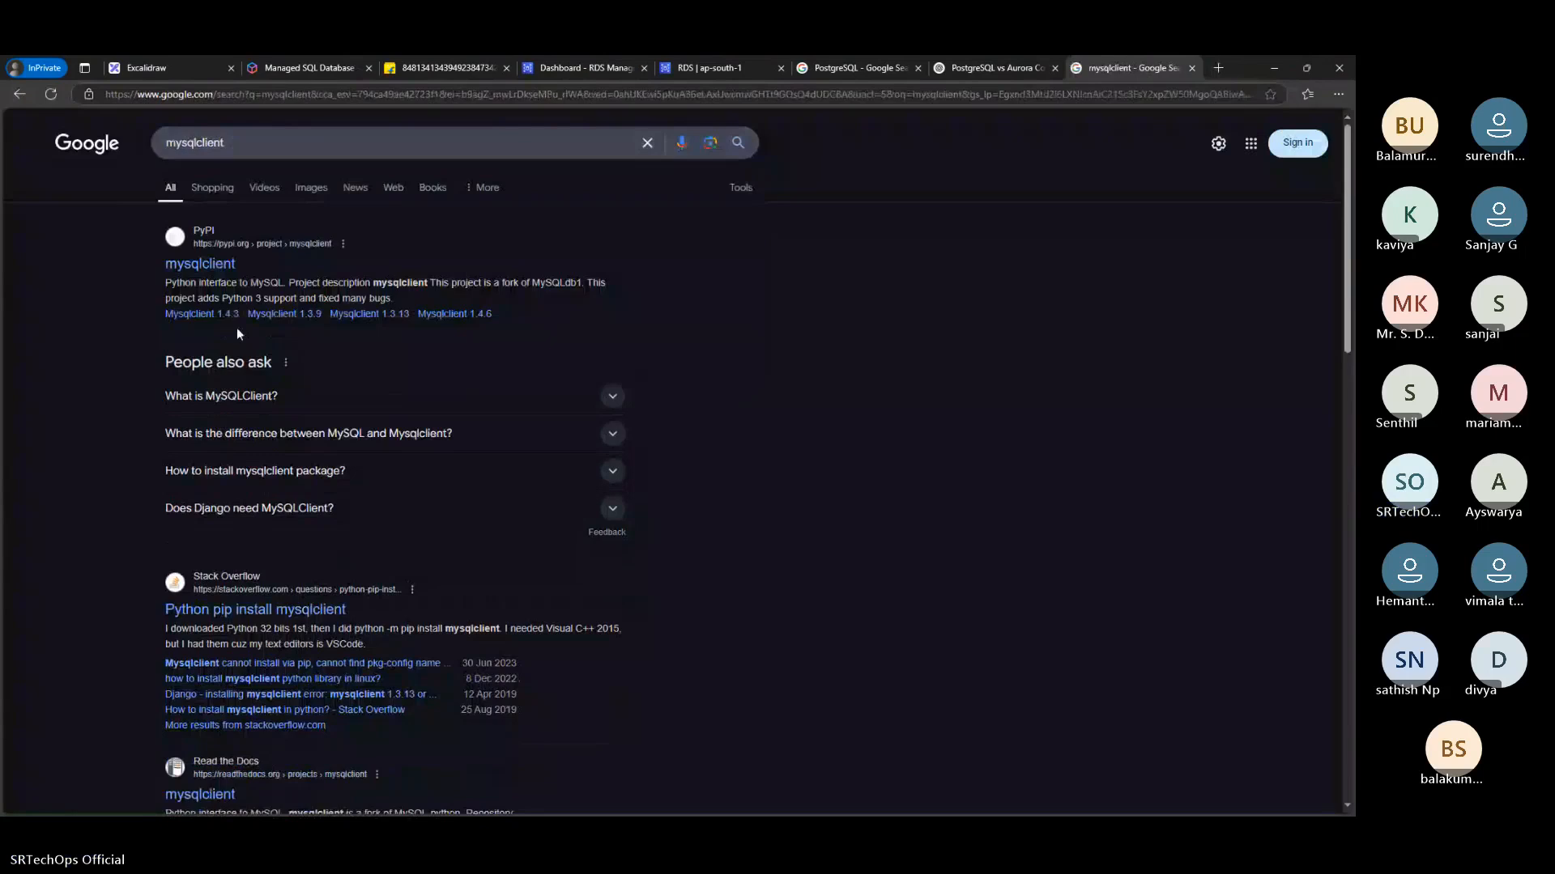
scroll(237, 332, "down", 5)
left_click(384, 546)
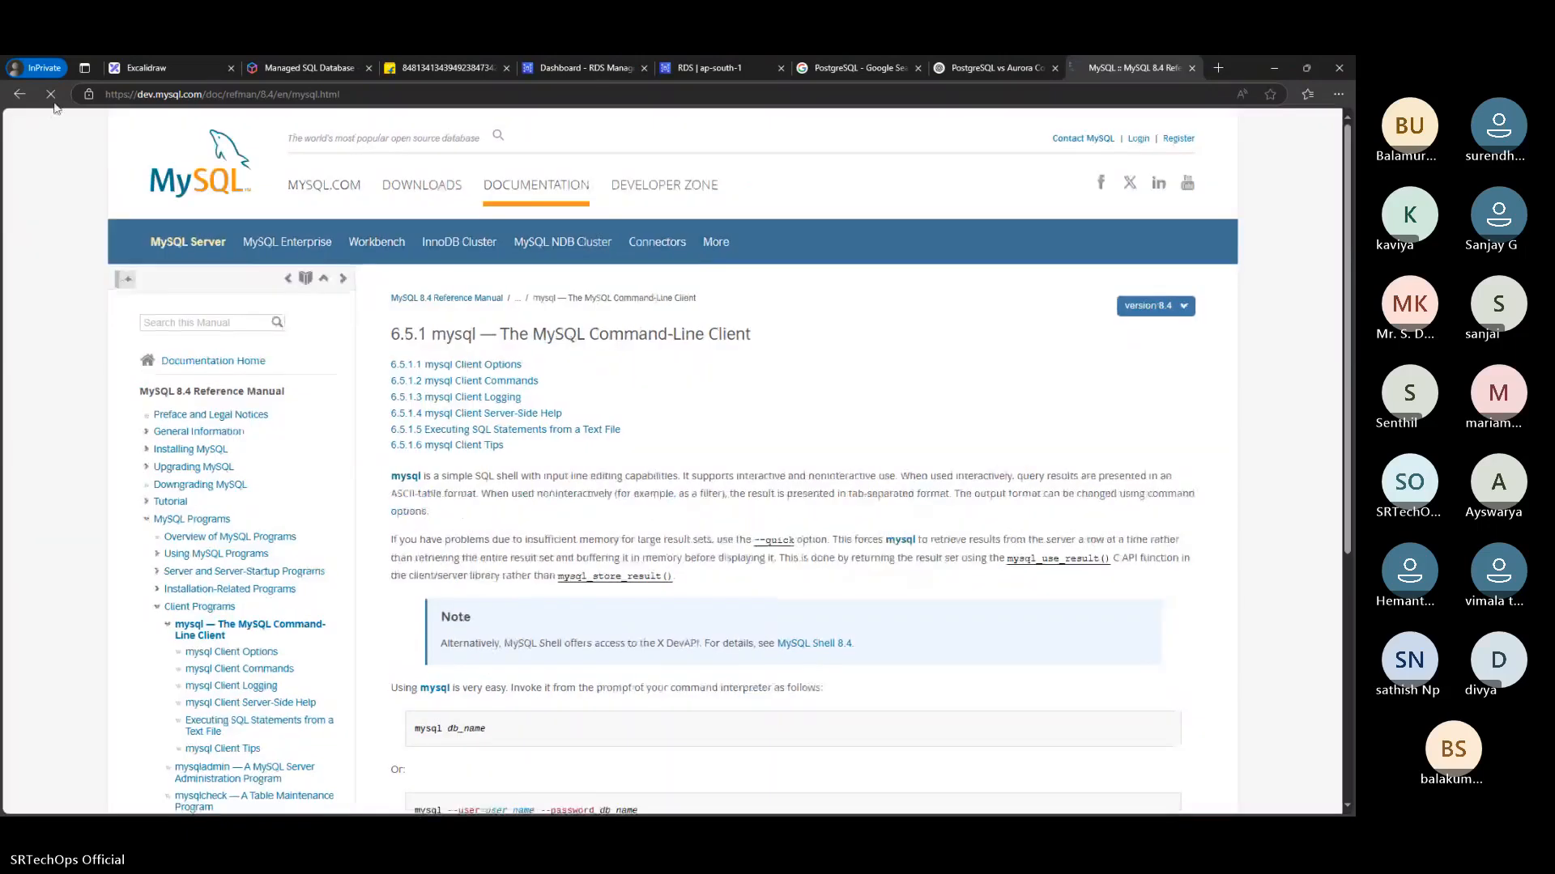
Go back to the search results and search for "mysql client download for windows"
left_click(20, 94)
left_click(226, 127)
type("download")
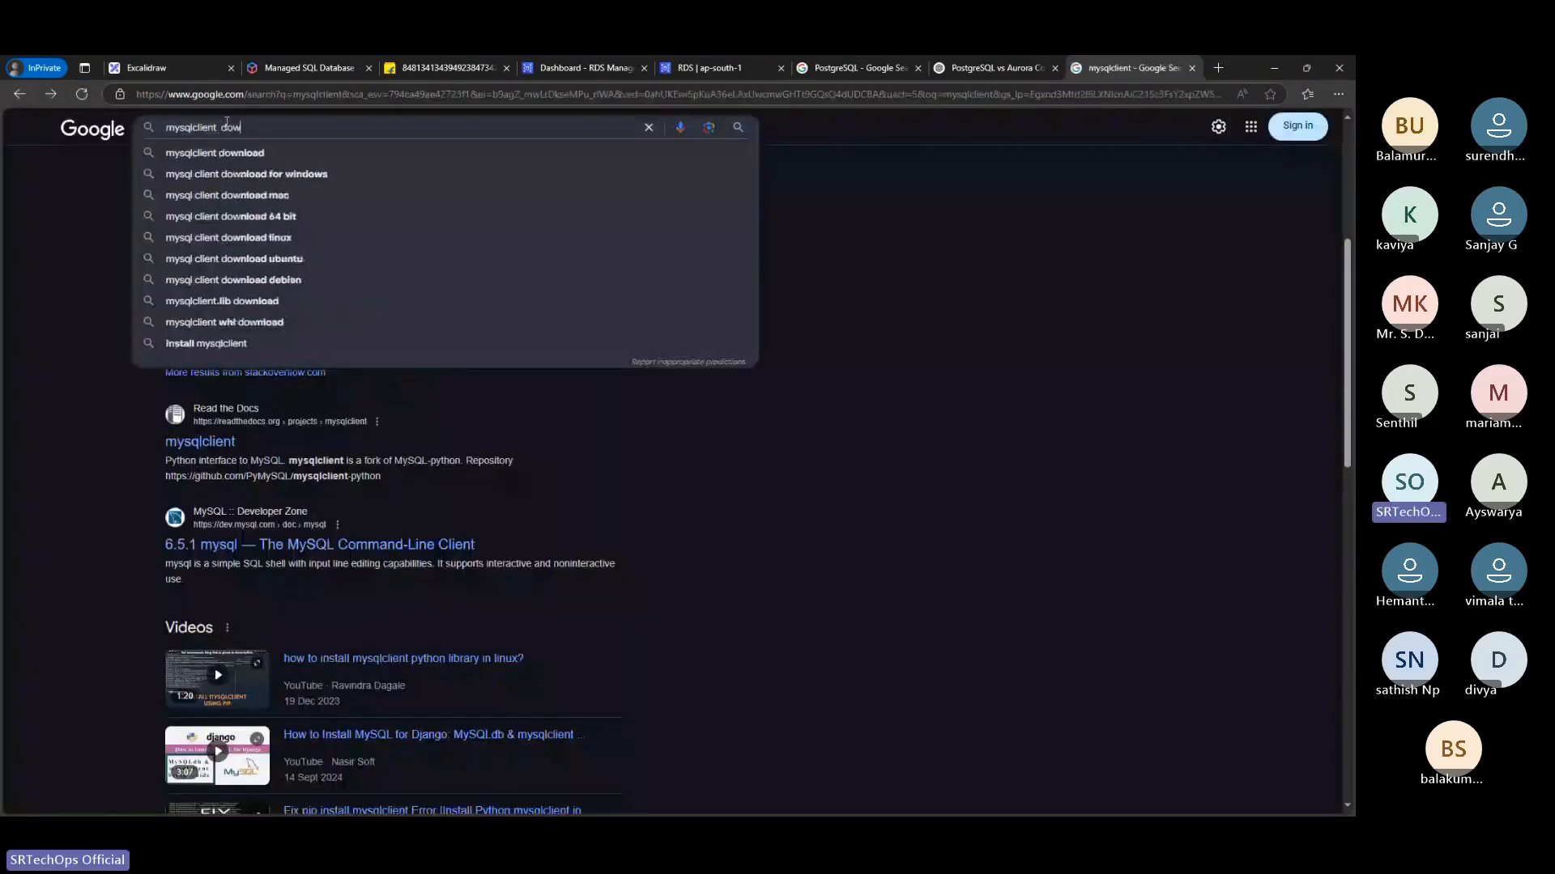
key("Down")
key("Down")
key("Return")
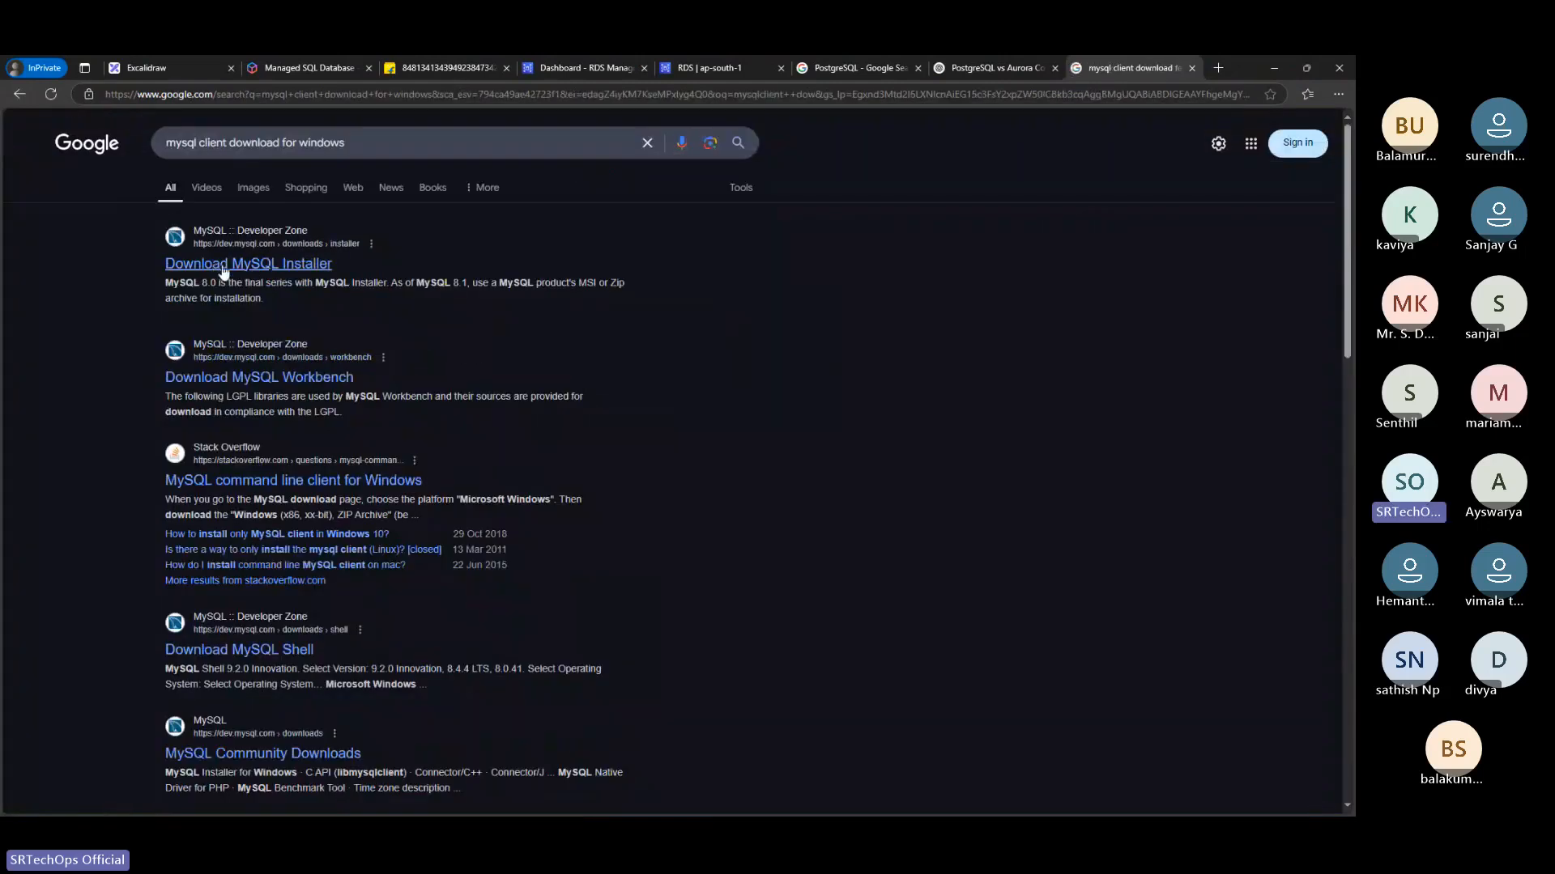
View the MySQL Installer download page, return to the results and open the MySQL Workbench download page
left_click(224, 267)
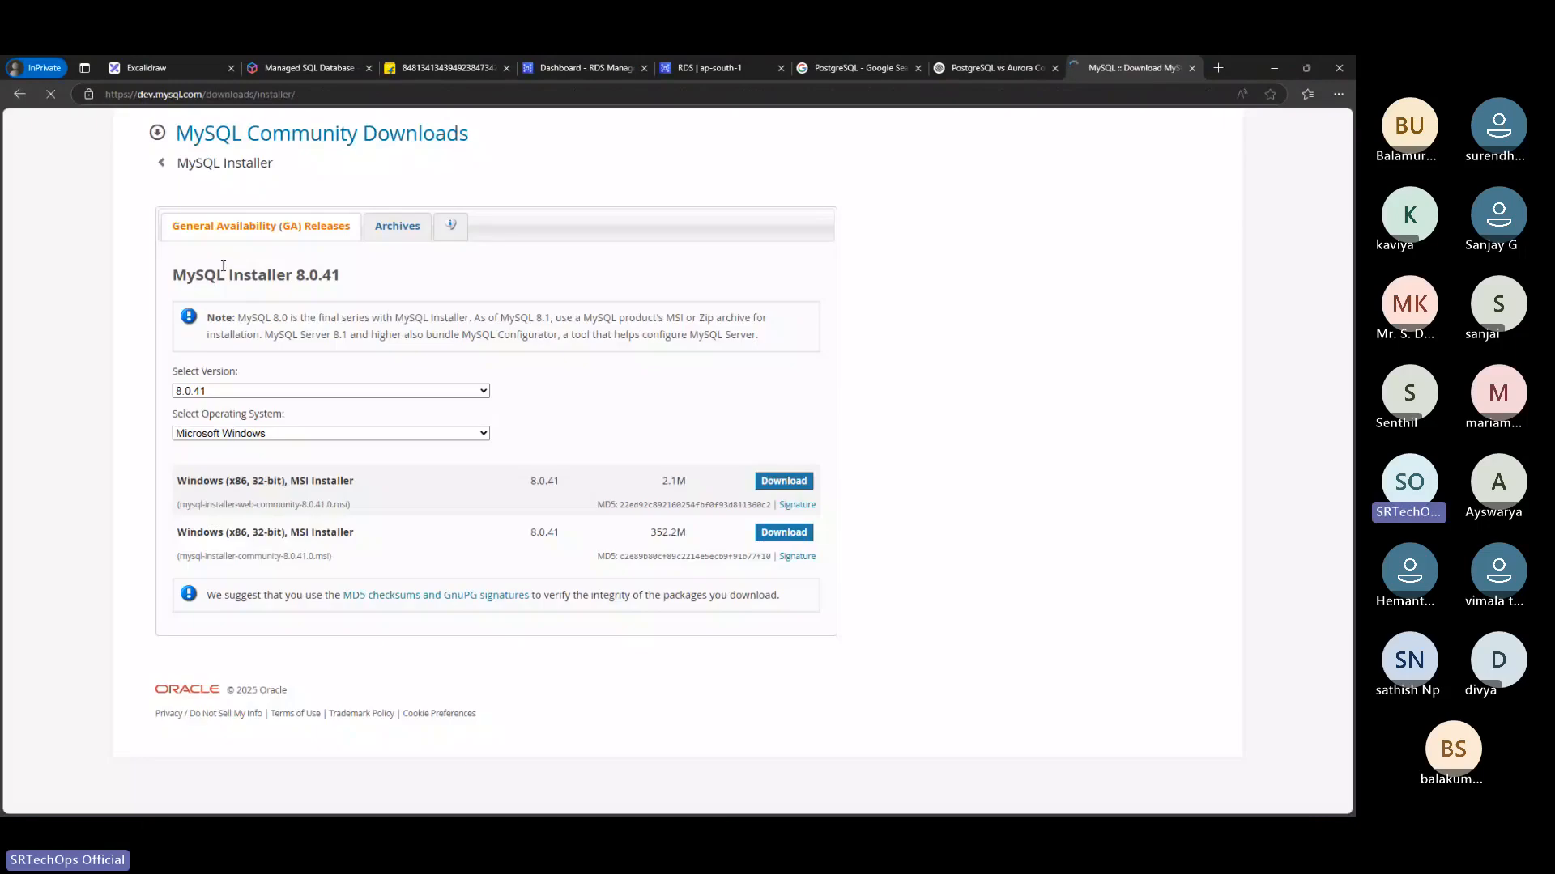
left_click(16, 96)
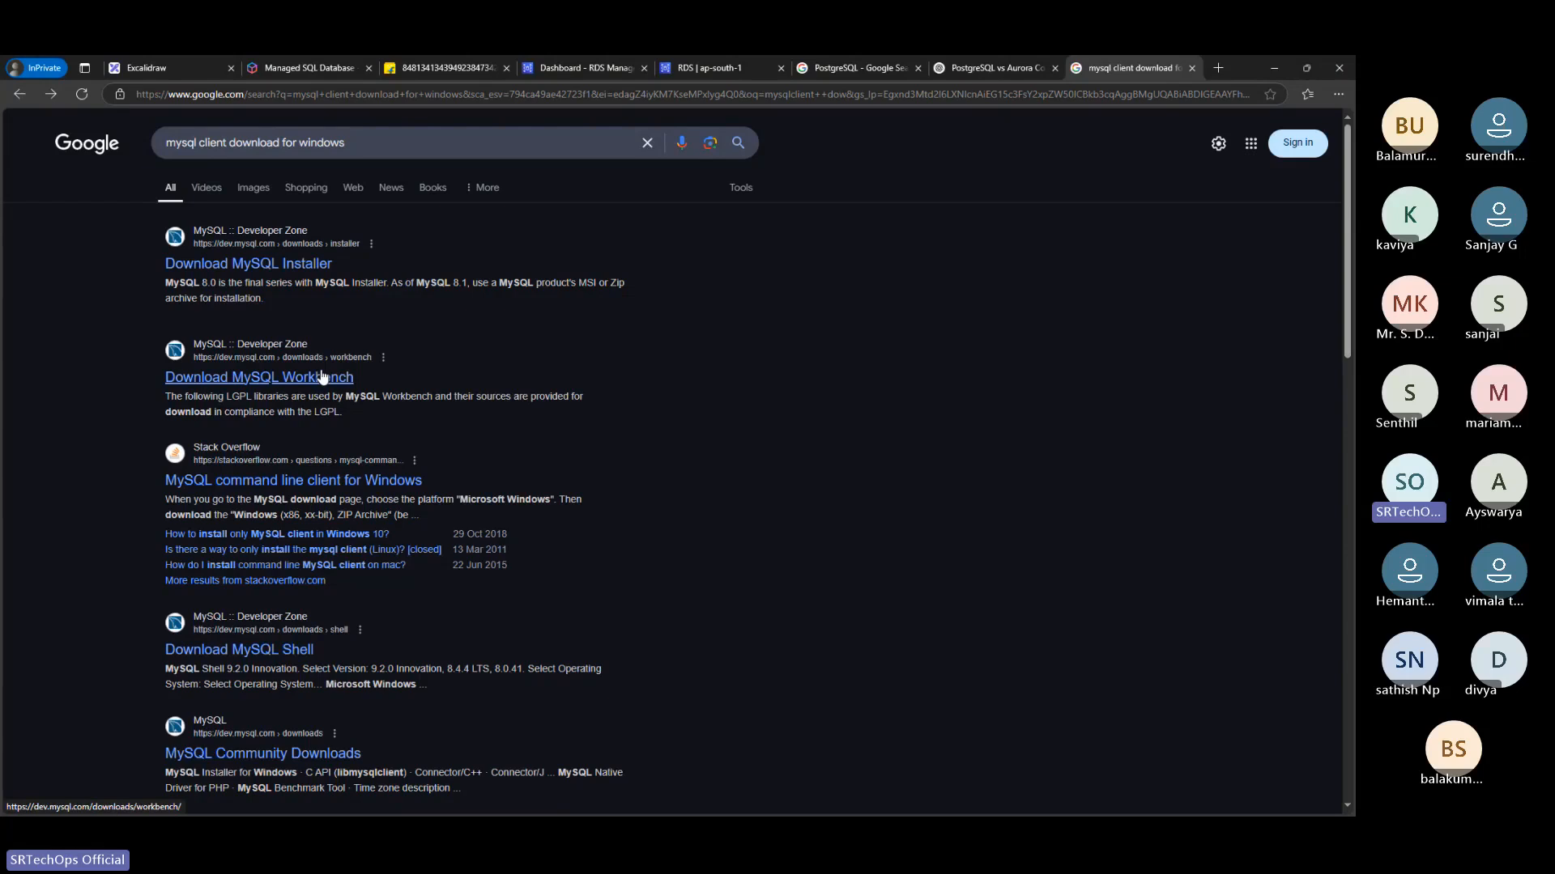
left_click(263, 377)
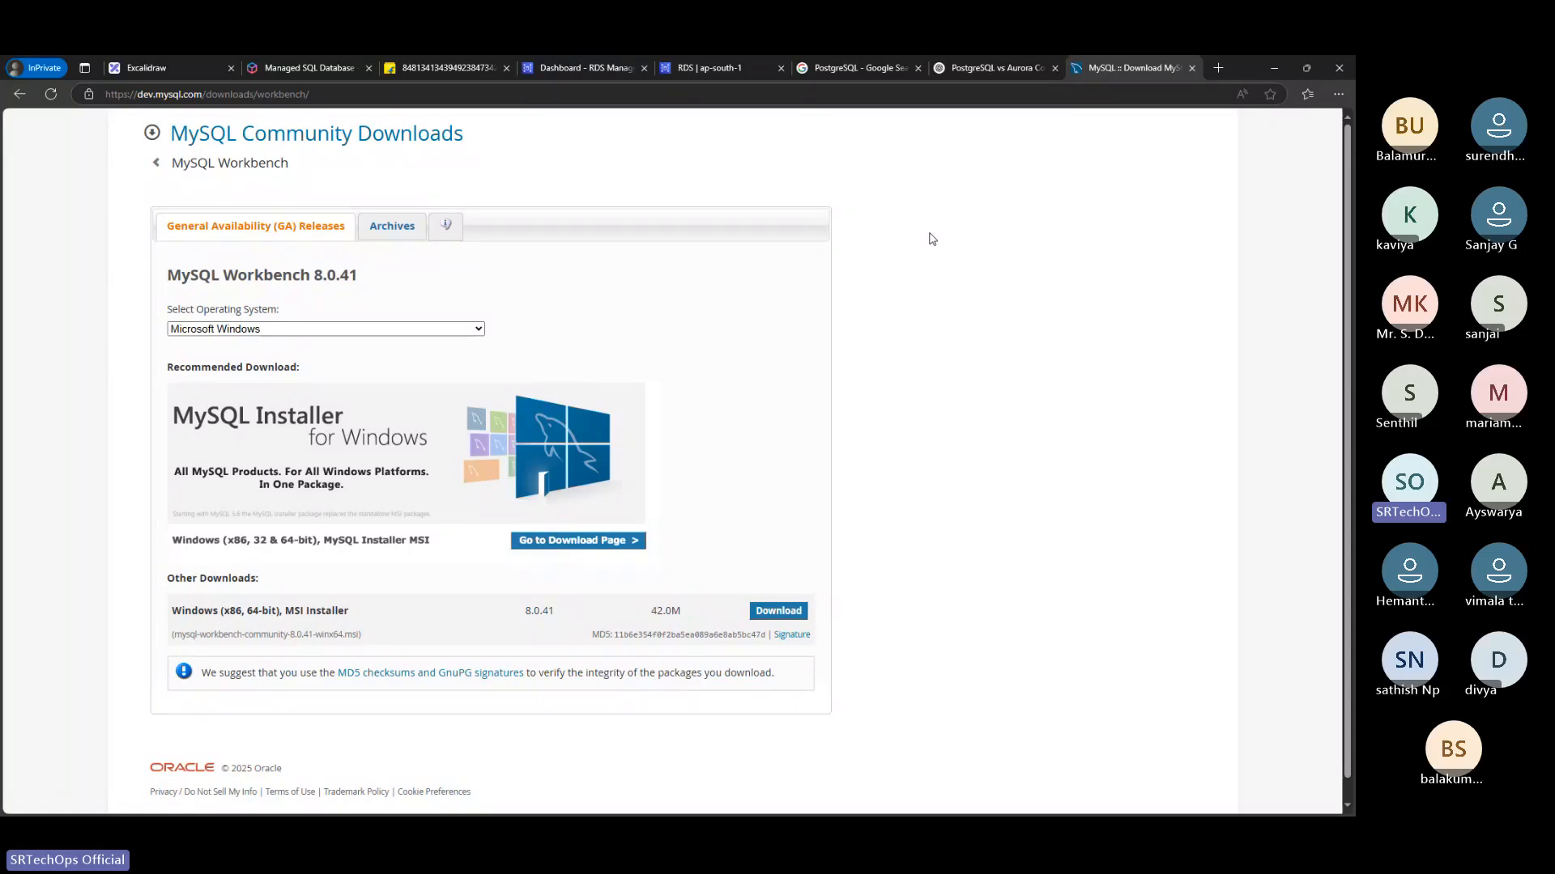
right_click(930, 235)
left_click(759, 301)
Switch back to the RDS Create database form, looking through the Excalidraw, Amazon RDS overview and RDS dashboard pages on the way
left_click(170, 60)
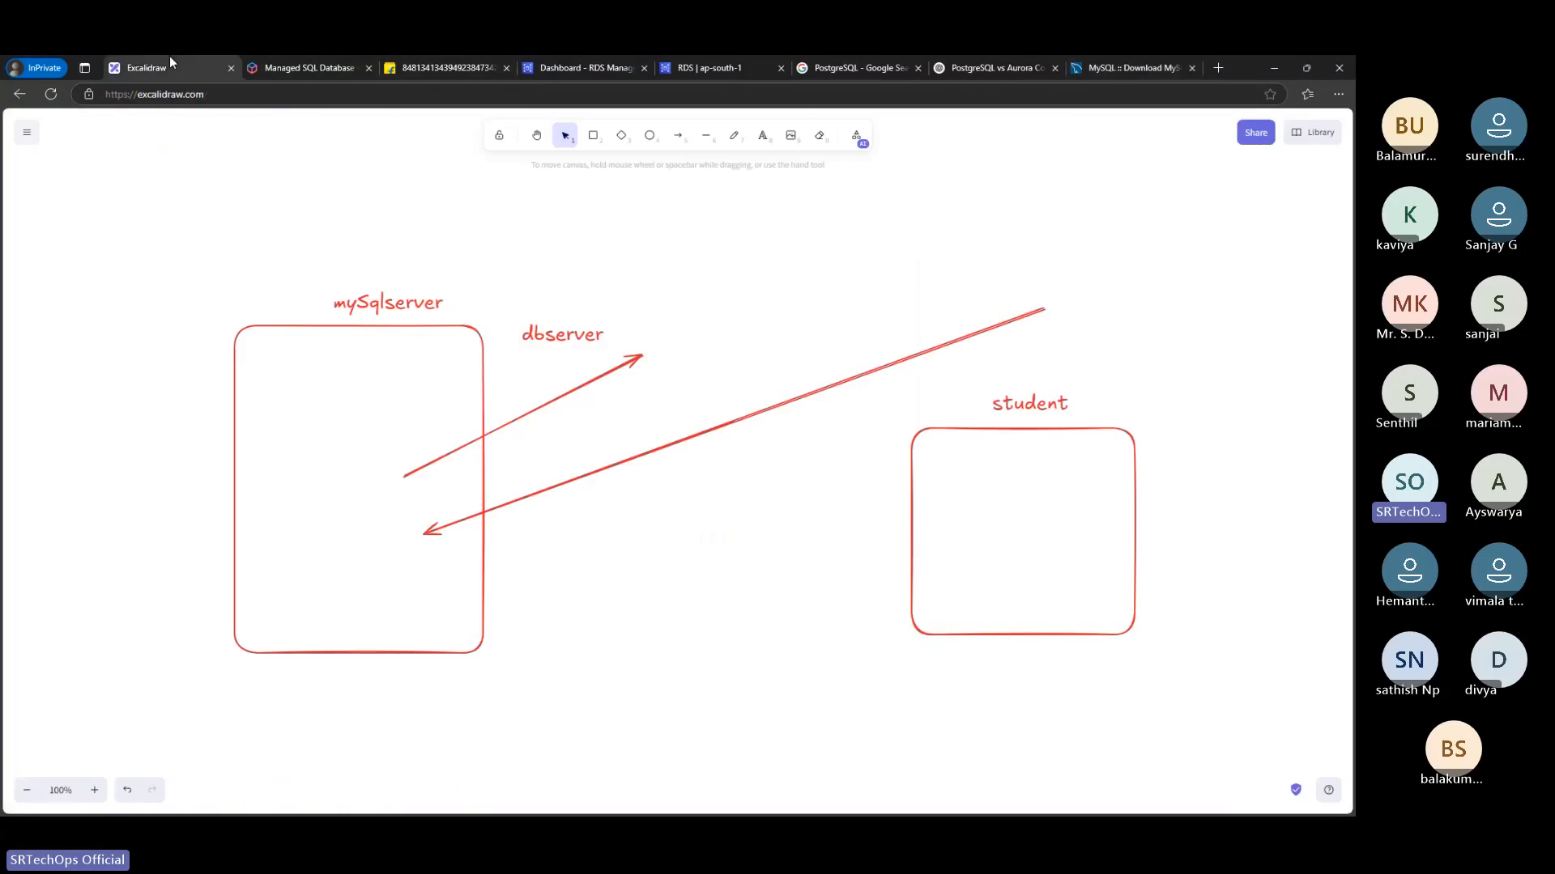
left_click(294, 60)
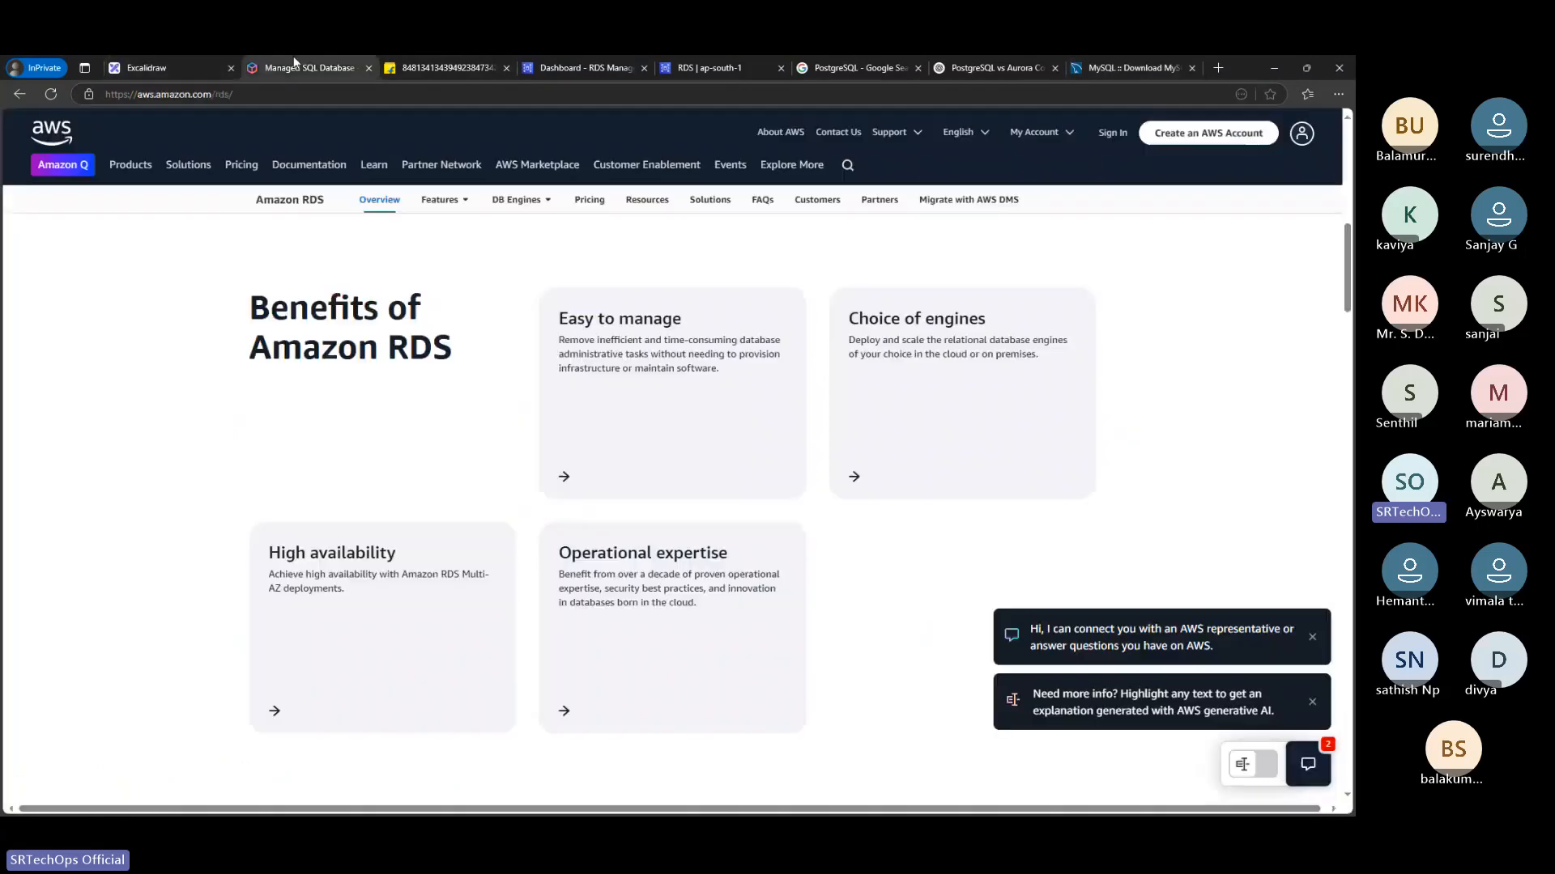
left_click(746, 58)
left_click(565, 59)
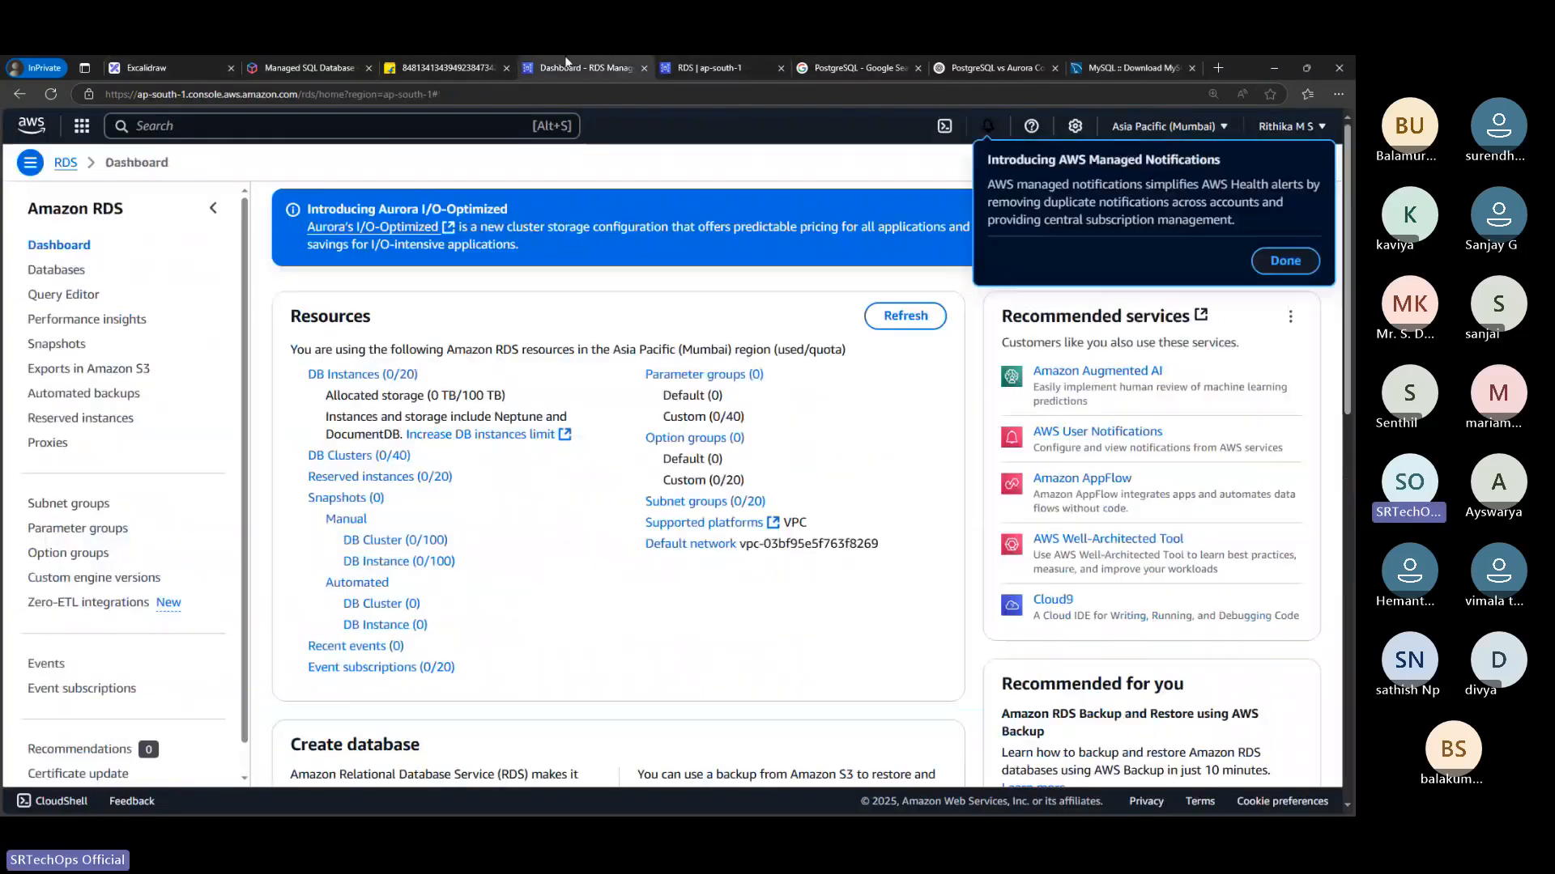
left_click(727, 58)
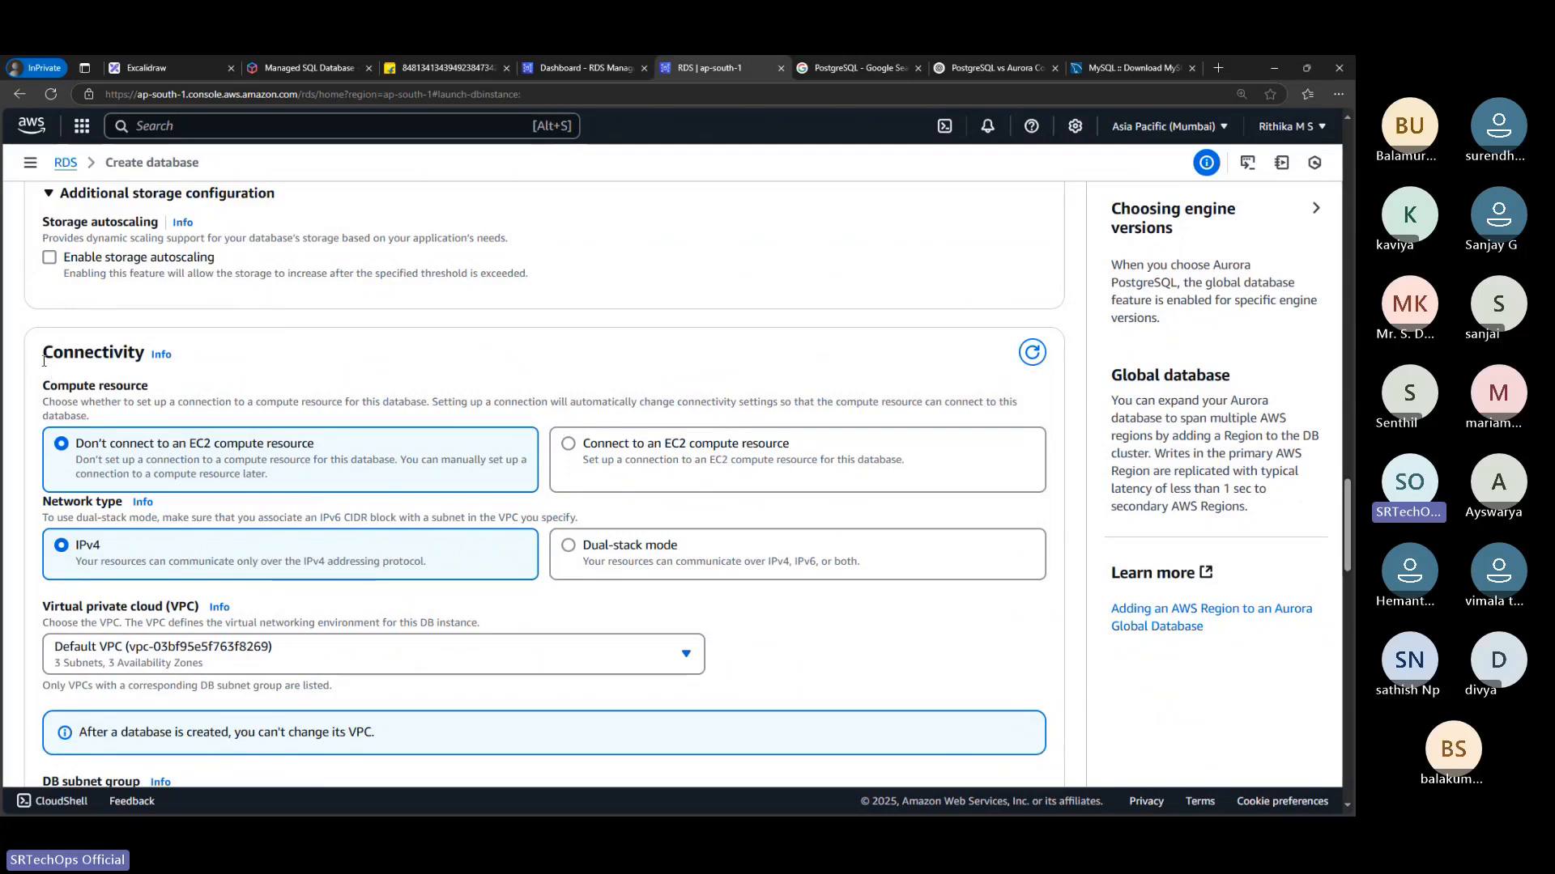
Examine the Connectivity settings for the EC2 compute resource, network type, VPC and DB subnet group
left_click_drag(42, 352, 137, 353)
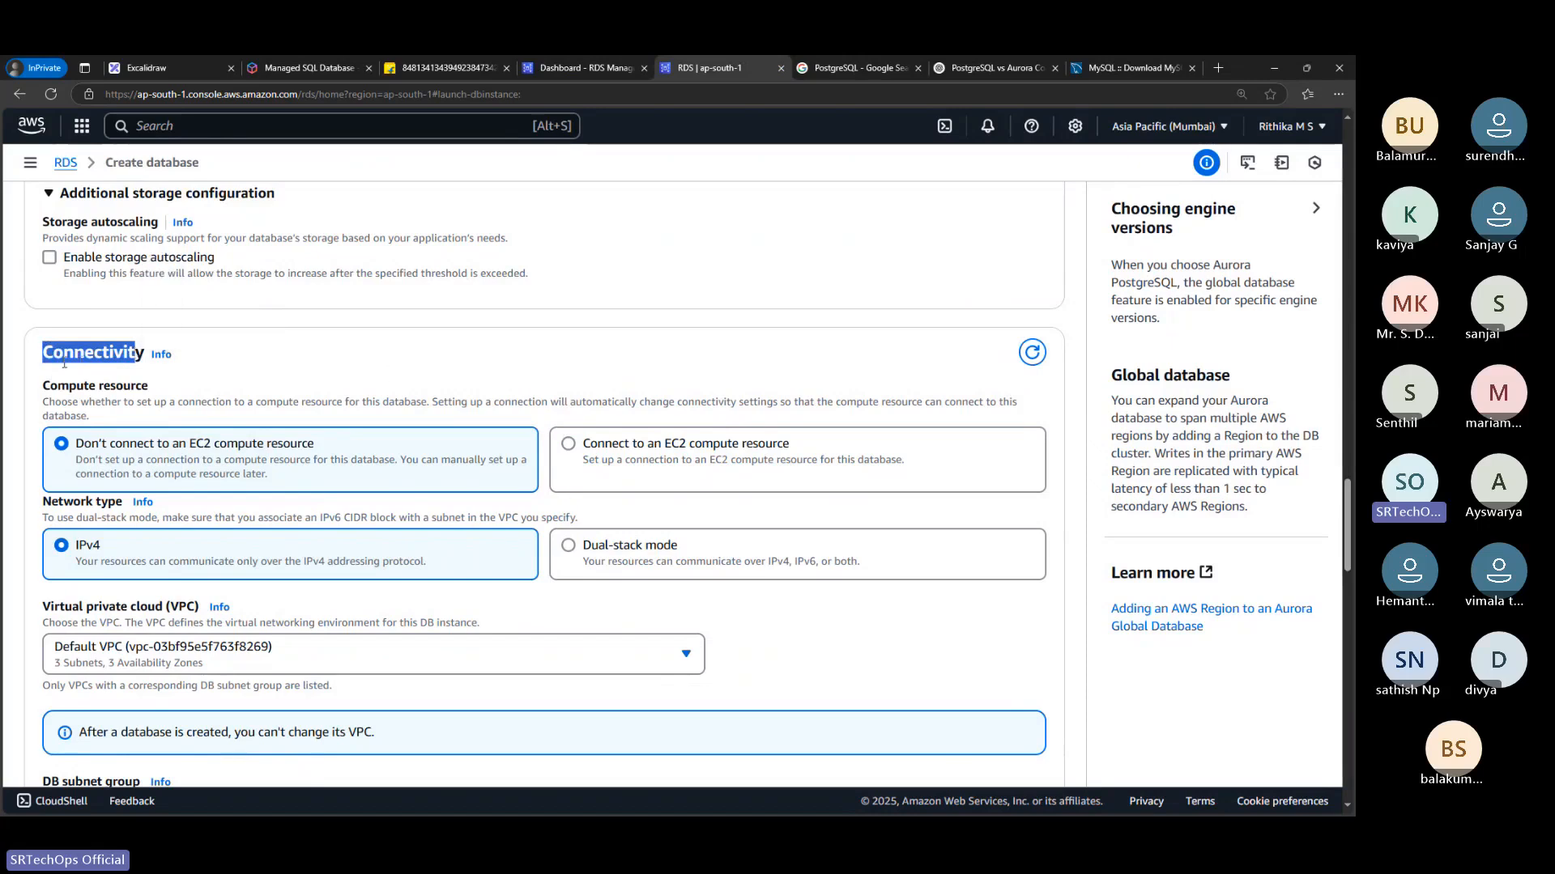
left_click(77, 442)
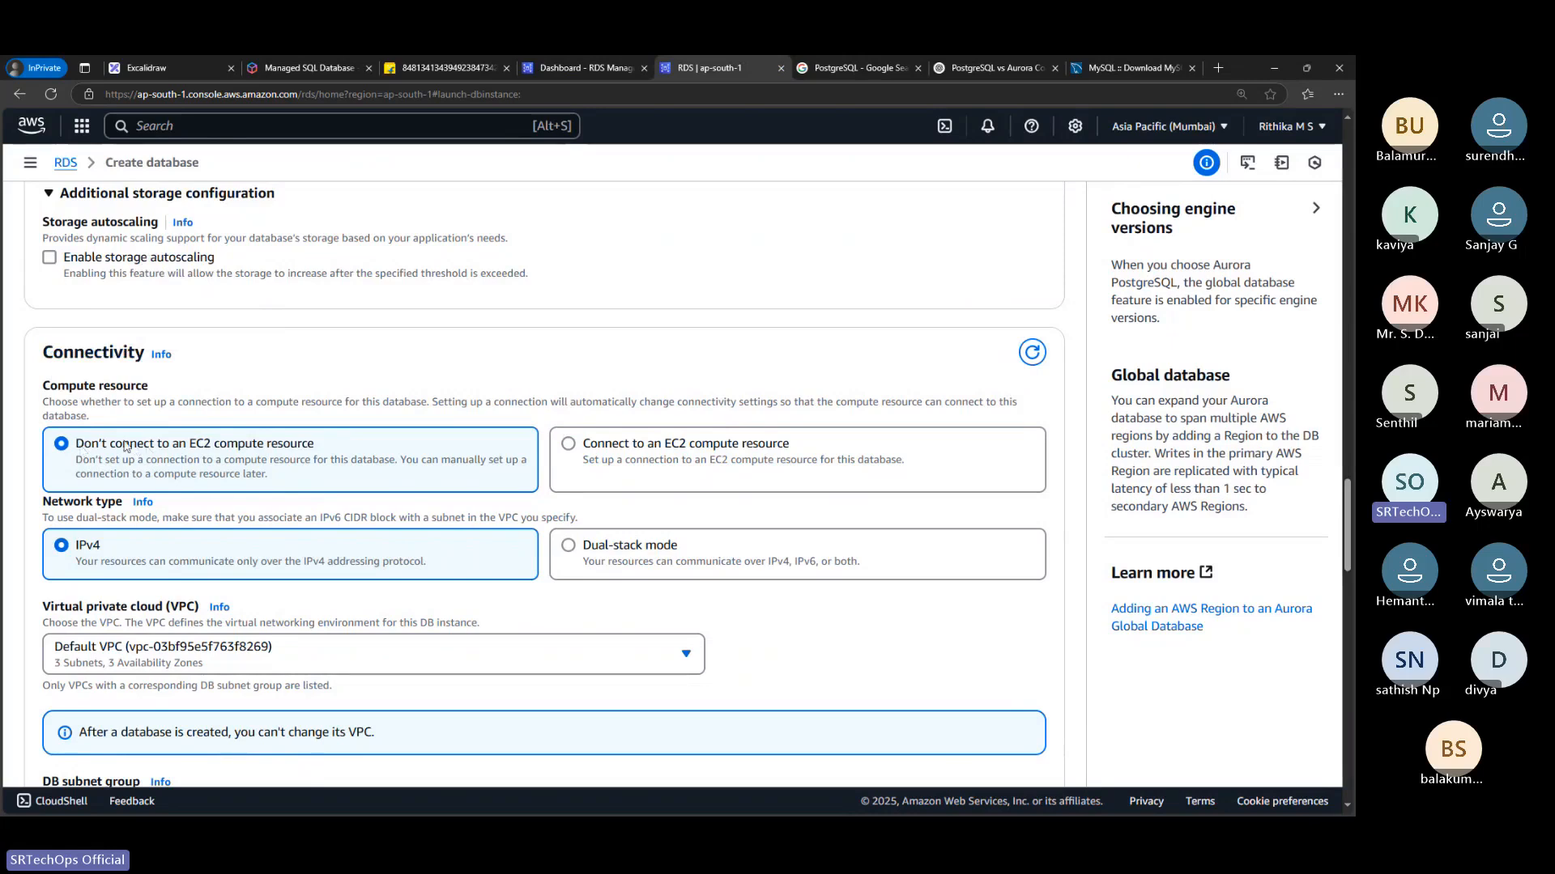
scroll(389, 405, "down", 1)
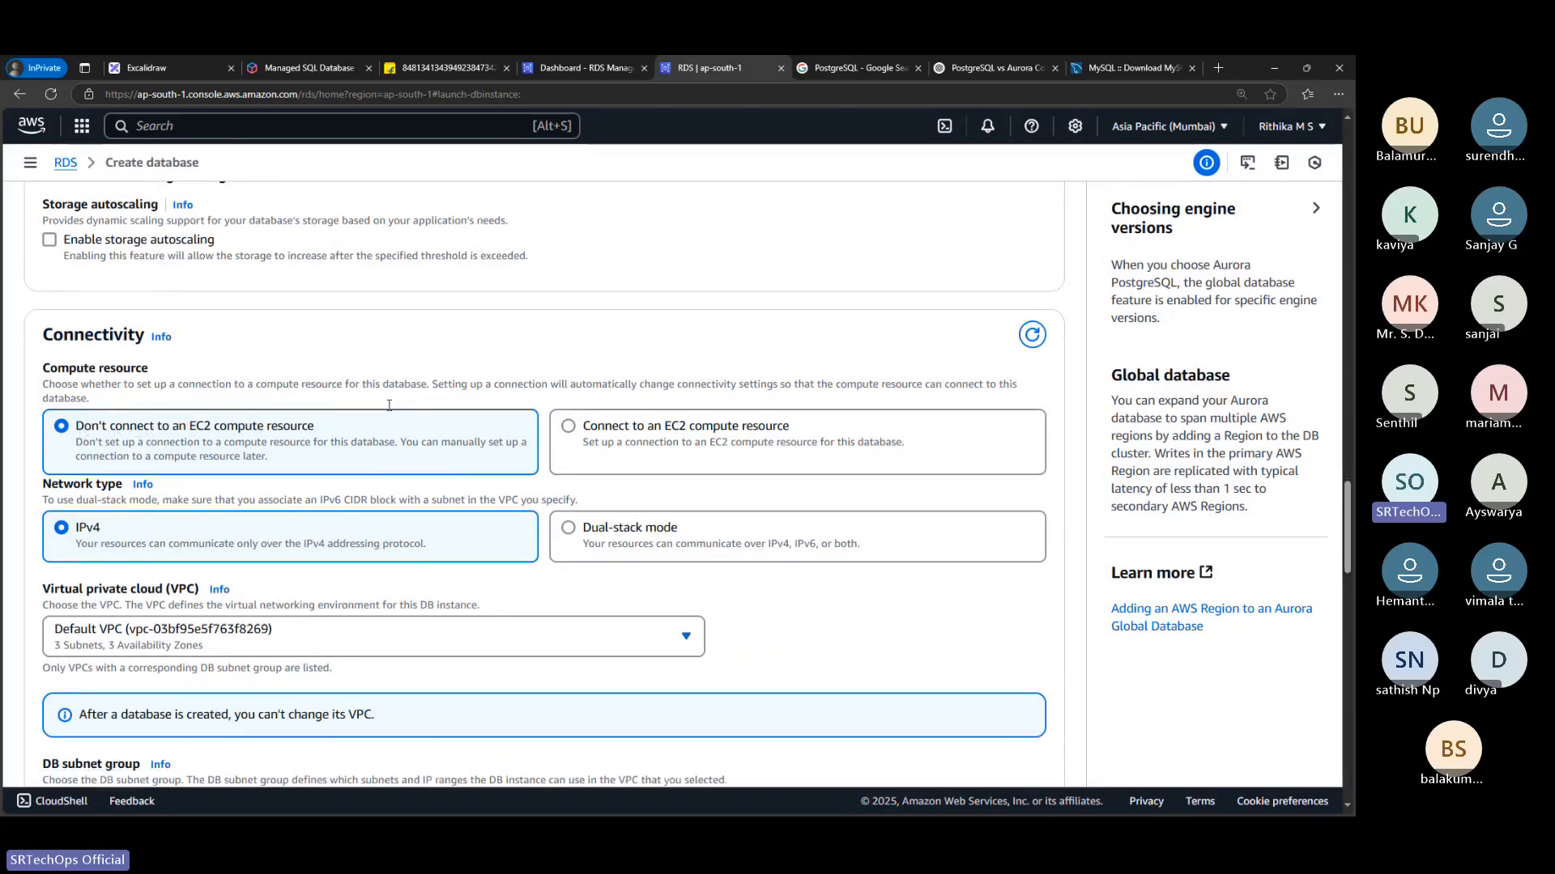
scroll(389, 405, "down", 3)
scroll(567, 437, "up", 4)
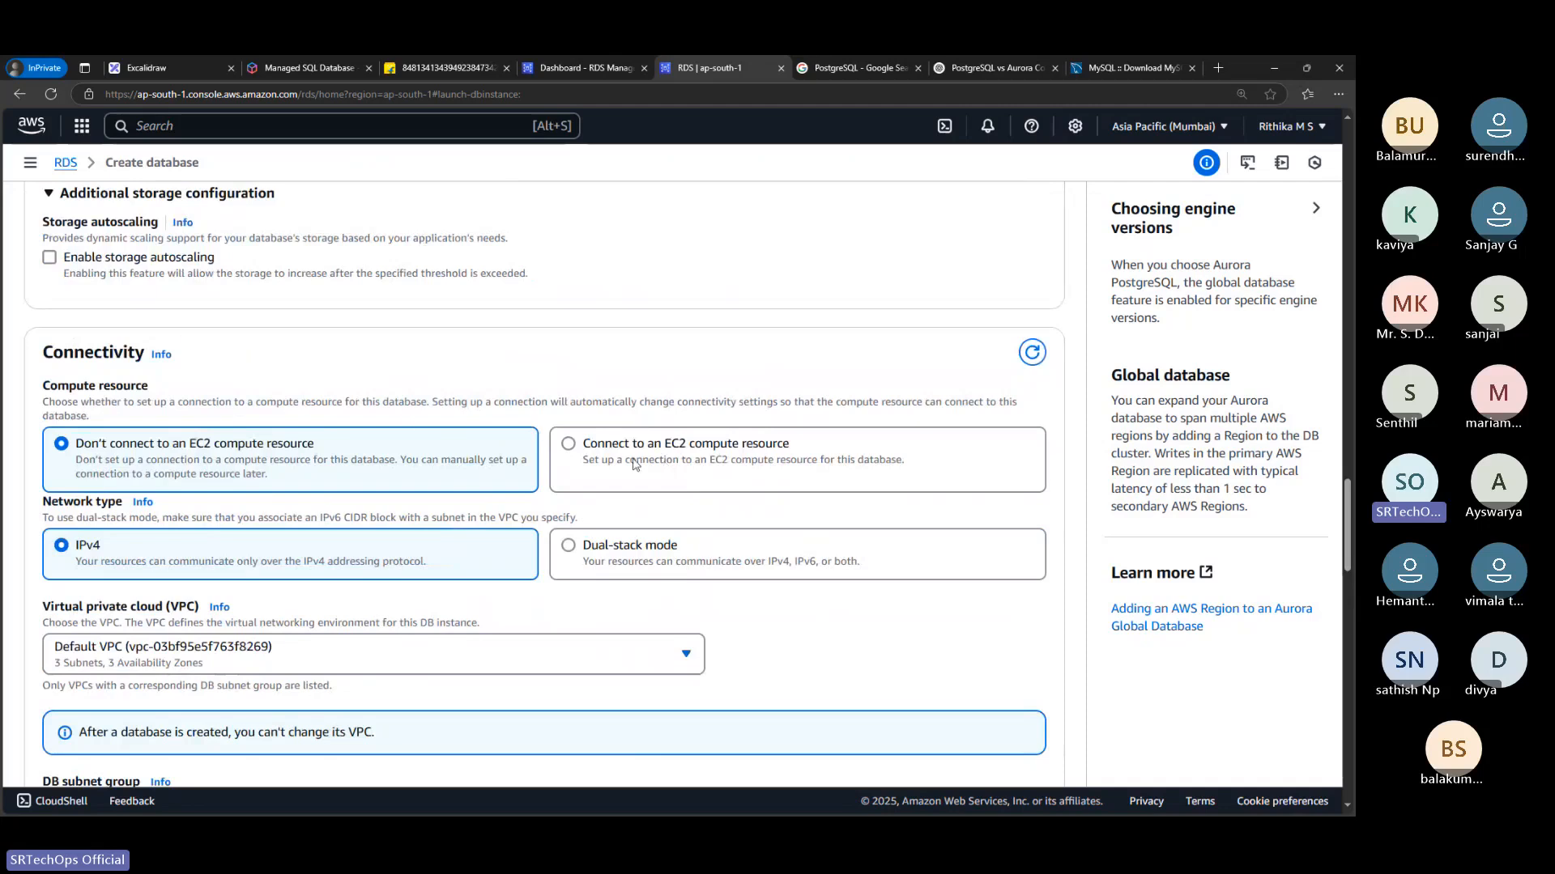
scroll(609, 439, "down", 1)
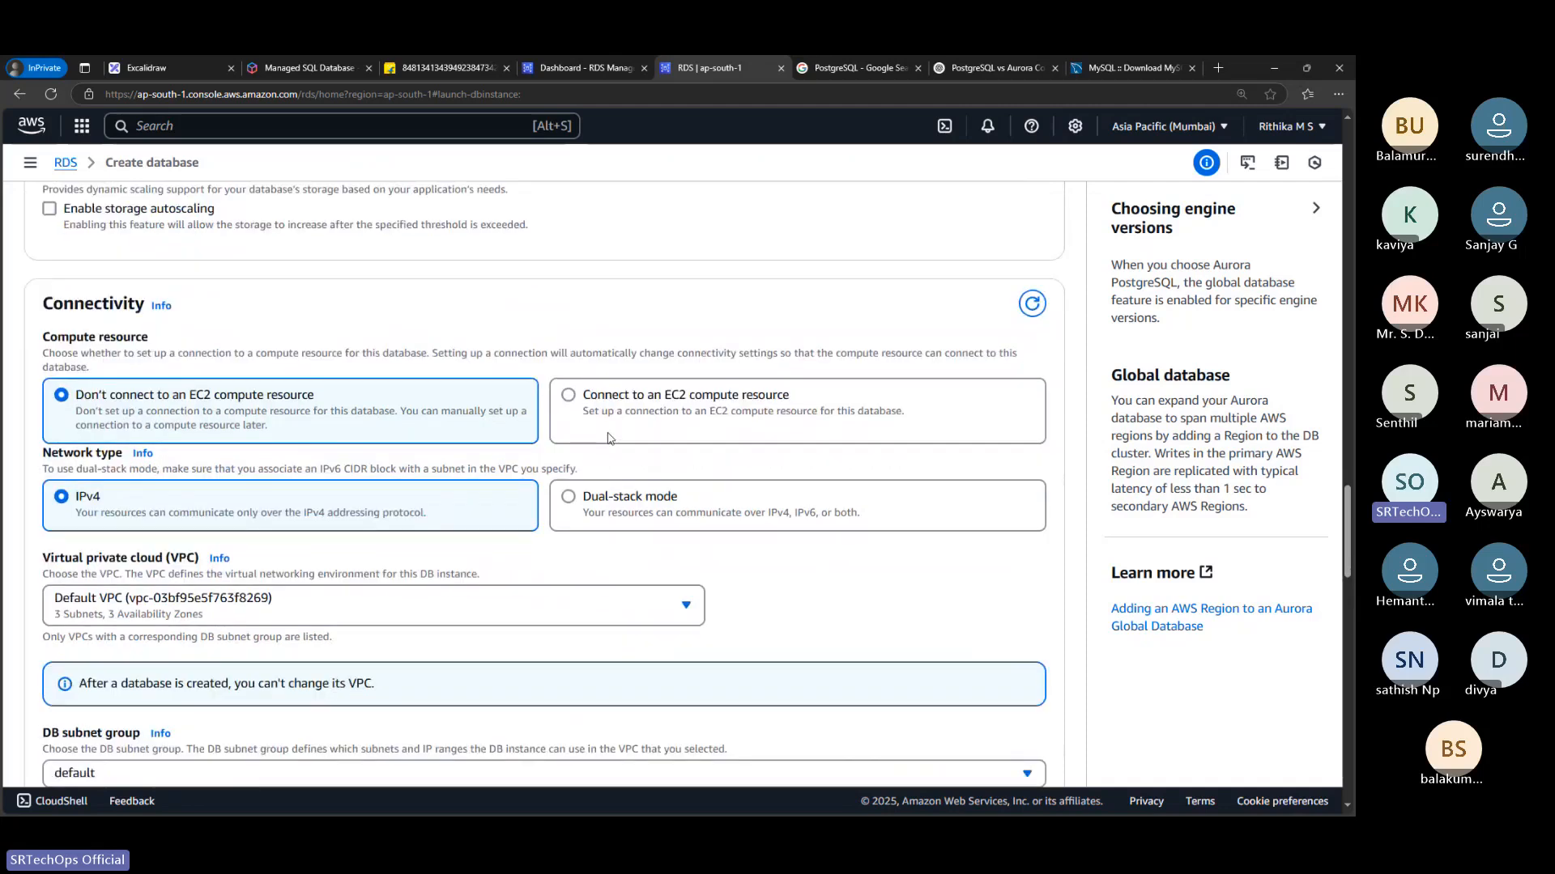
scroll(609, 439, "down", 3)
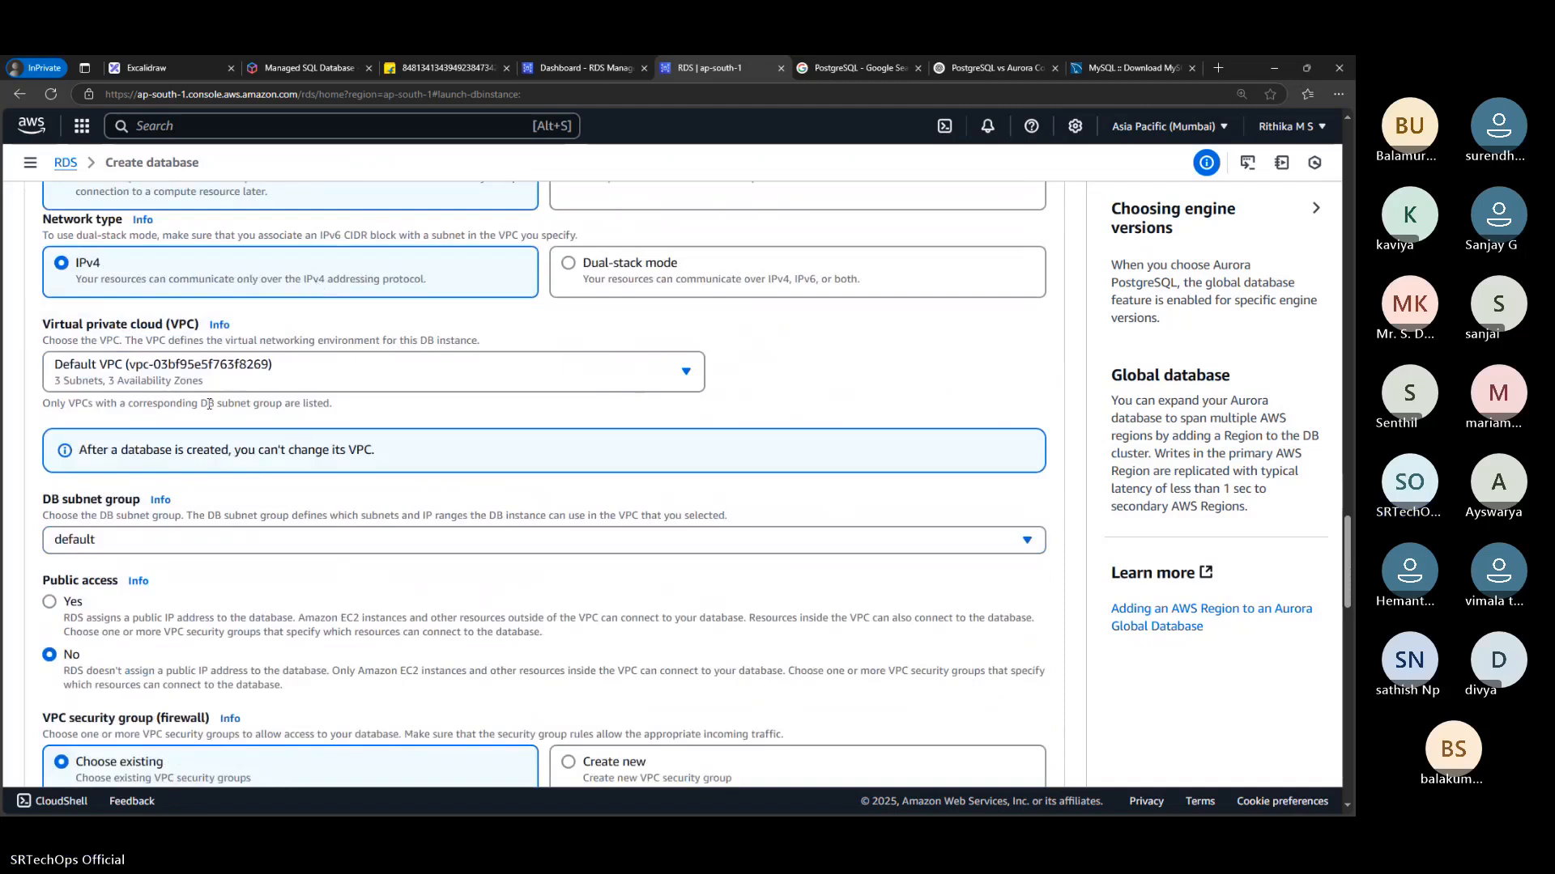
Compare the Yes and No public access options and set the database's public access to Yes
scroll(192, 496, "down", 2)
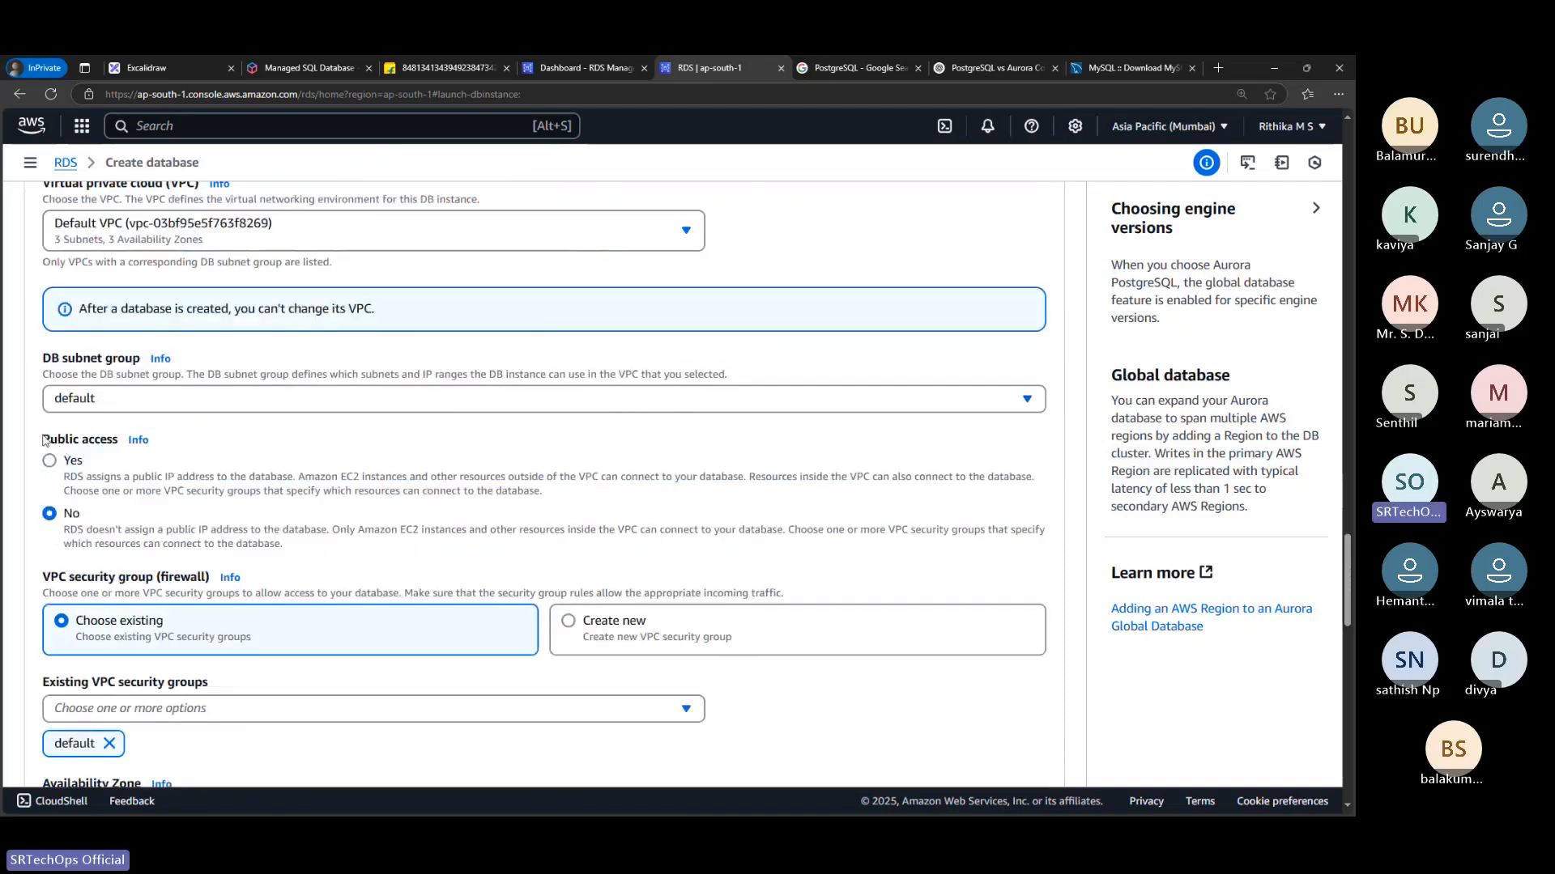
left_click_drag(44, 440, 110, 435)
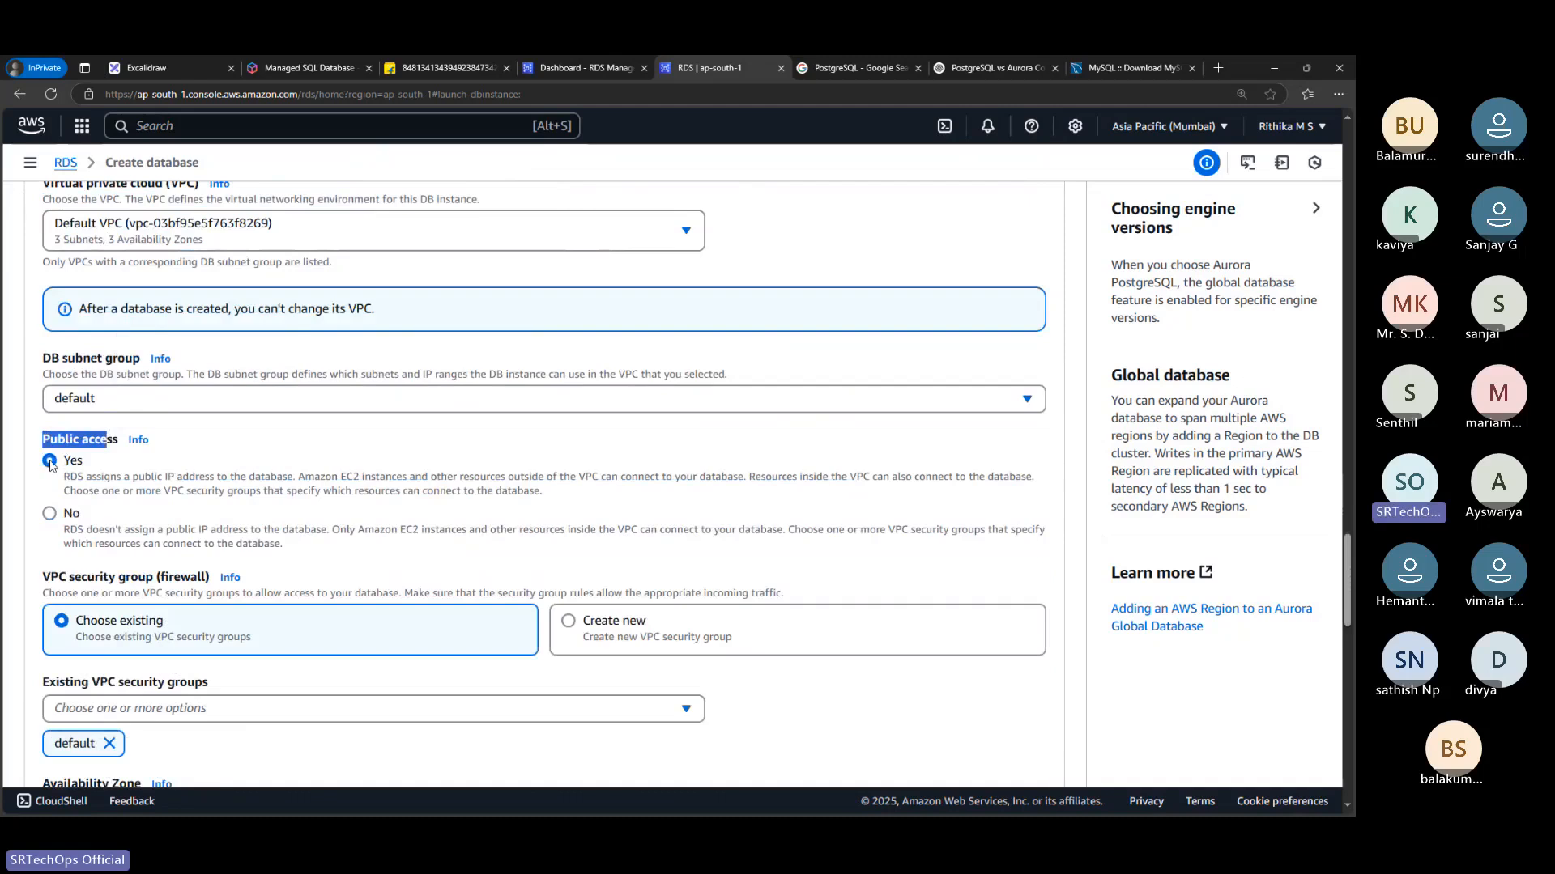
left_click(61, 515)
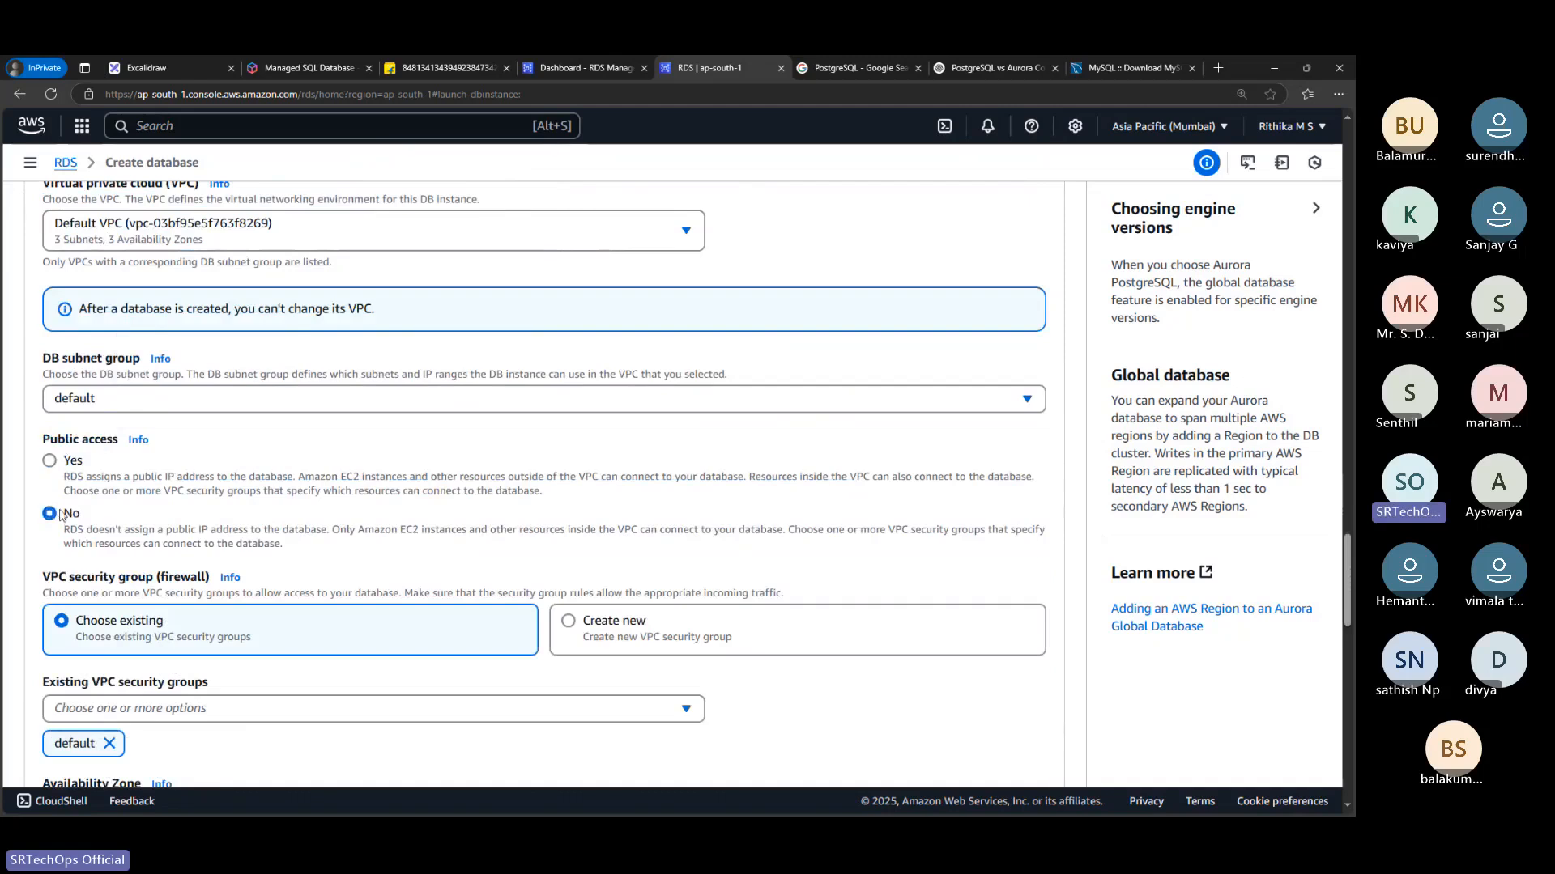
left_click(50, 462)
left_click(76, 528)
left_click(68, 461)
Examine the remaining availability zone, RDS Proxy, certificate authority, tags, database authentication, monitoring and cost sections of the form
scroll(165, 484, "down", 2)
scroll(164, 483, "down", 3)
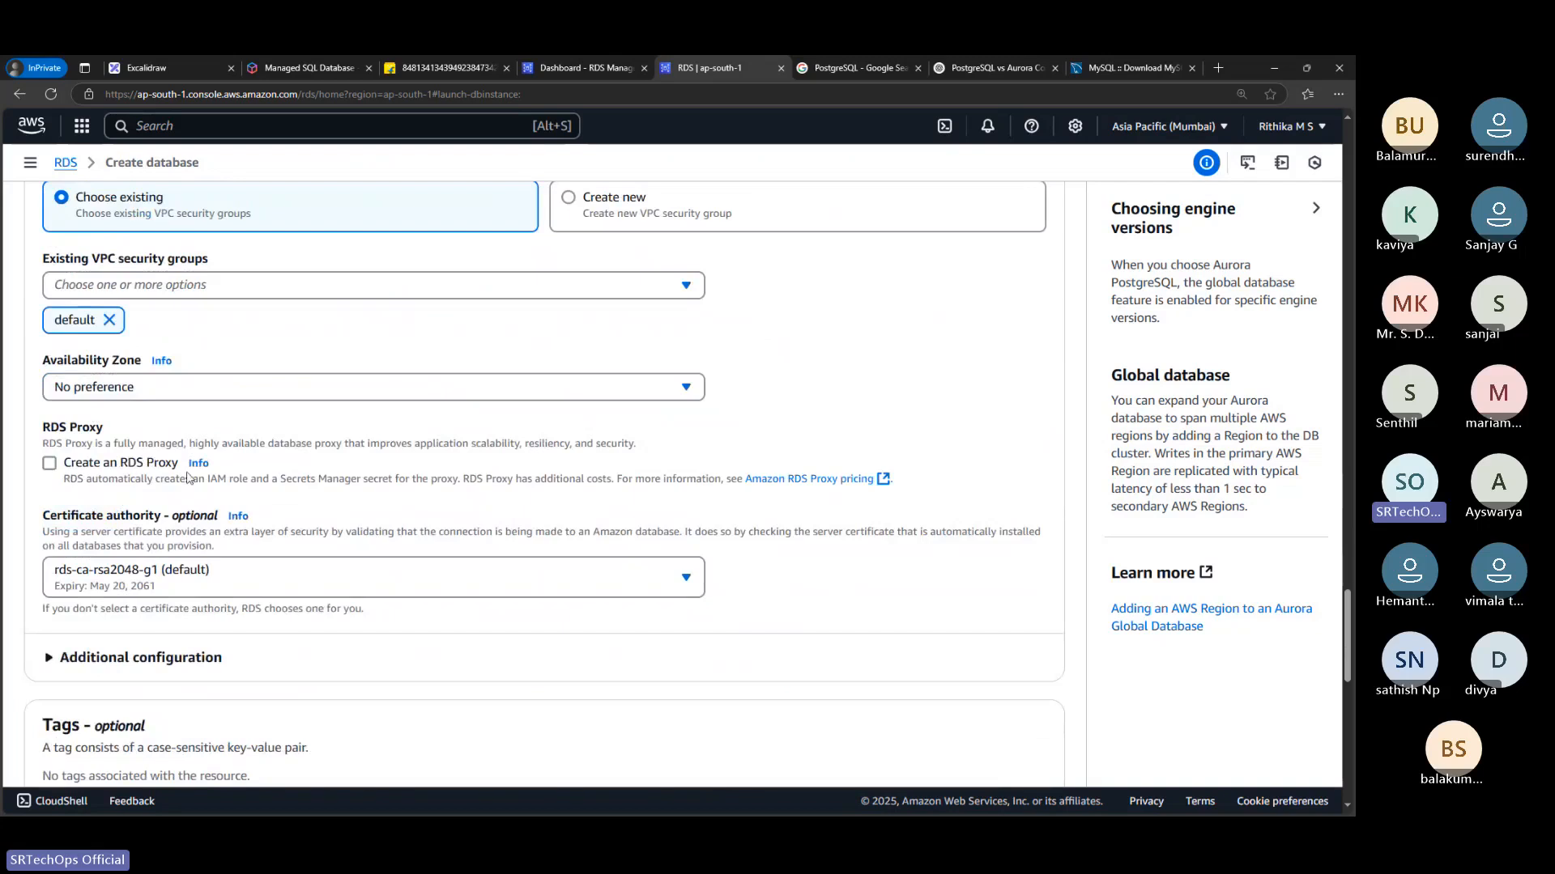
scroll(209, 525, "down", 2)
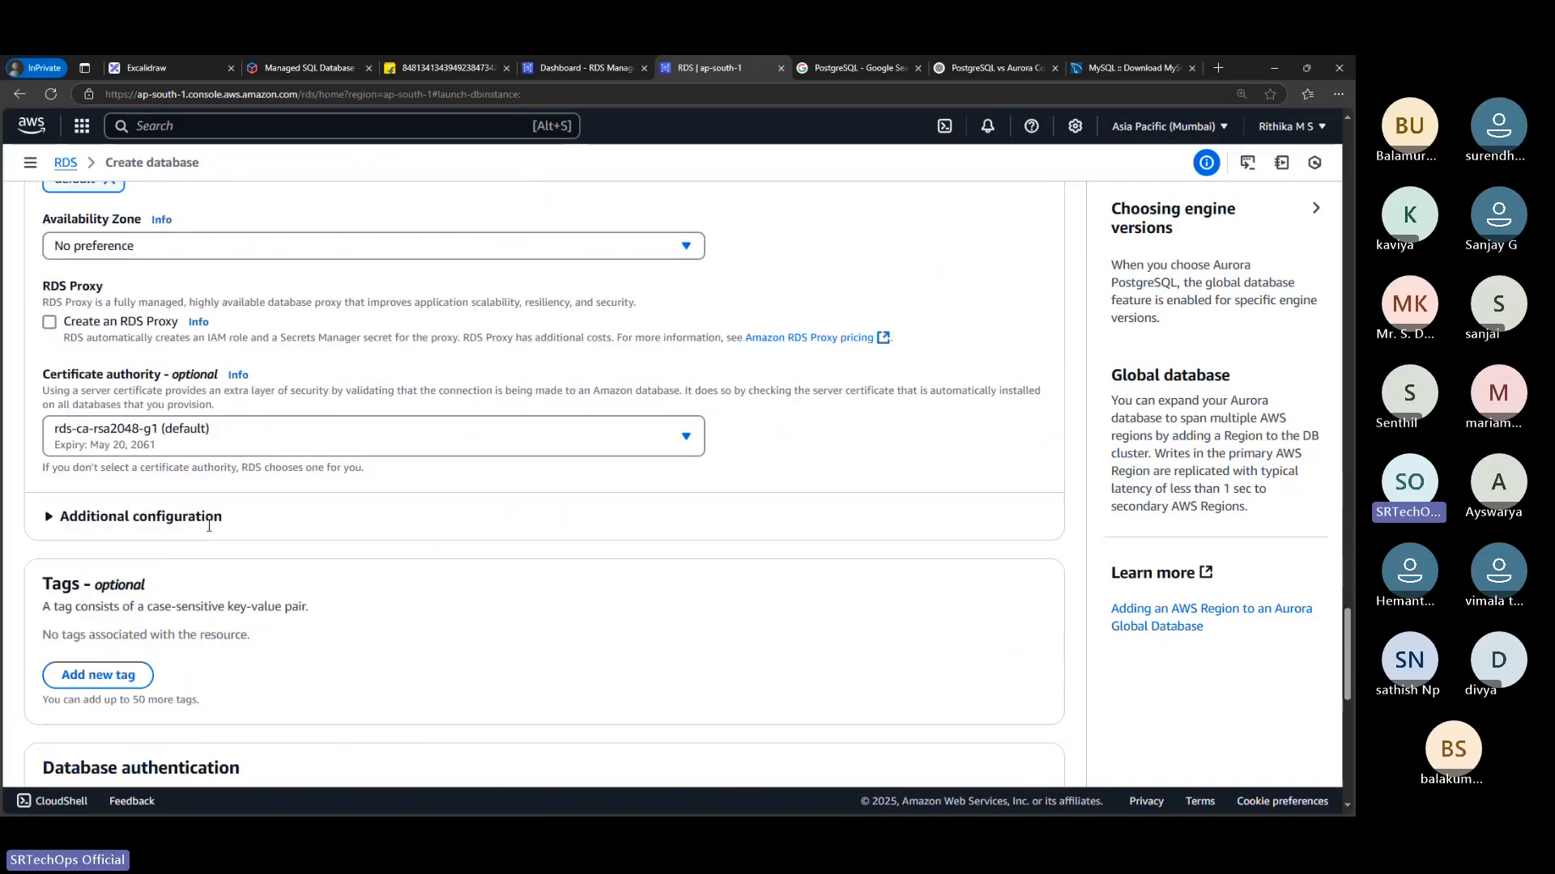
scroll(209, 525, "down", 6)
scroll(204, 527, "down", 1)
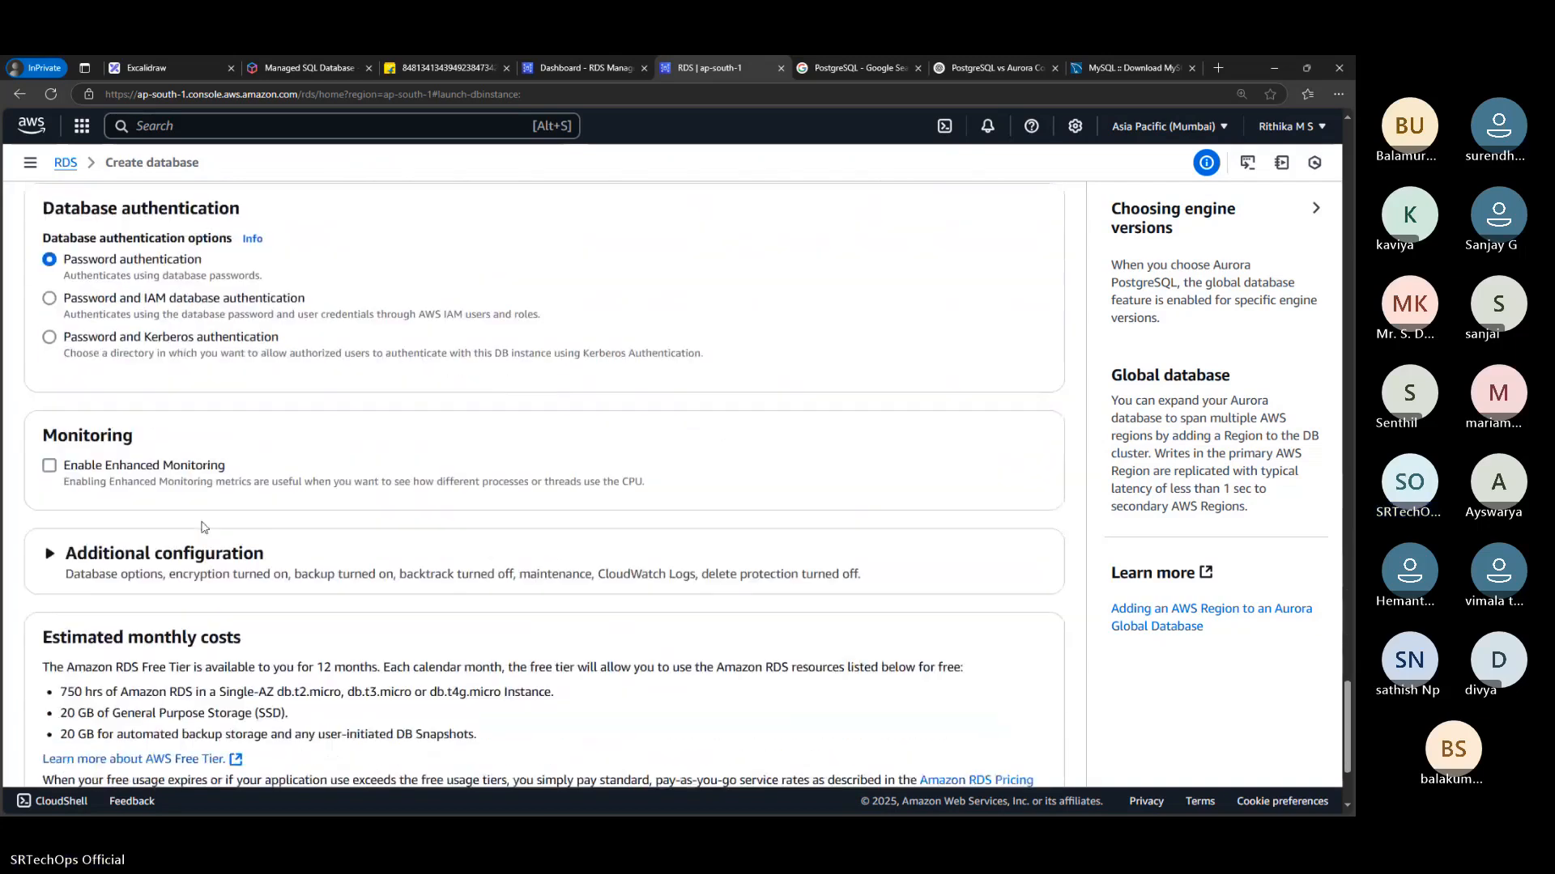
scroll(203, 526, "up", 1)
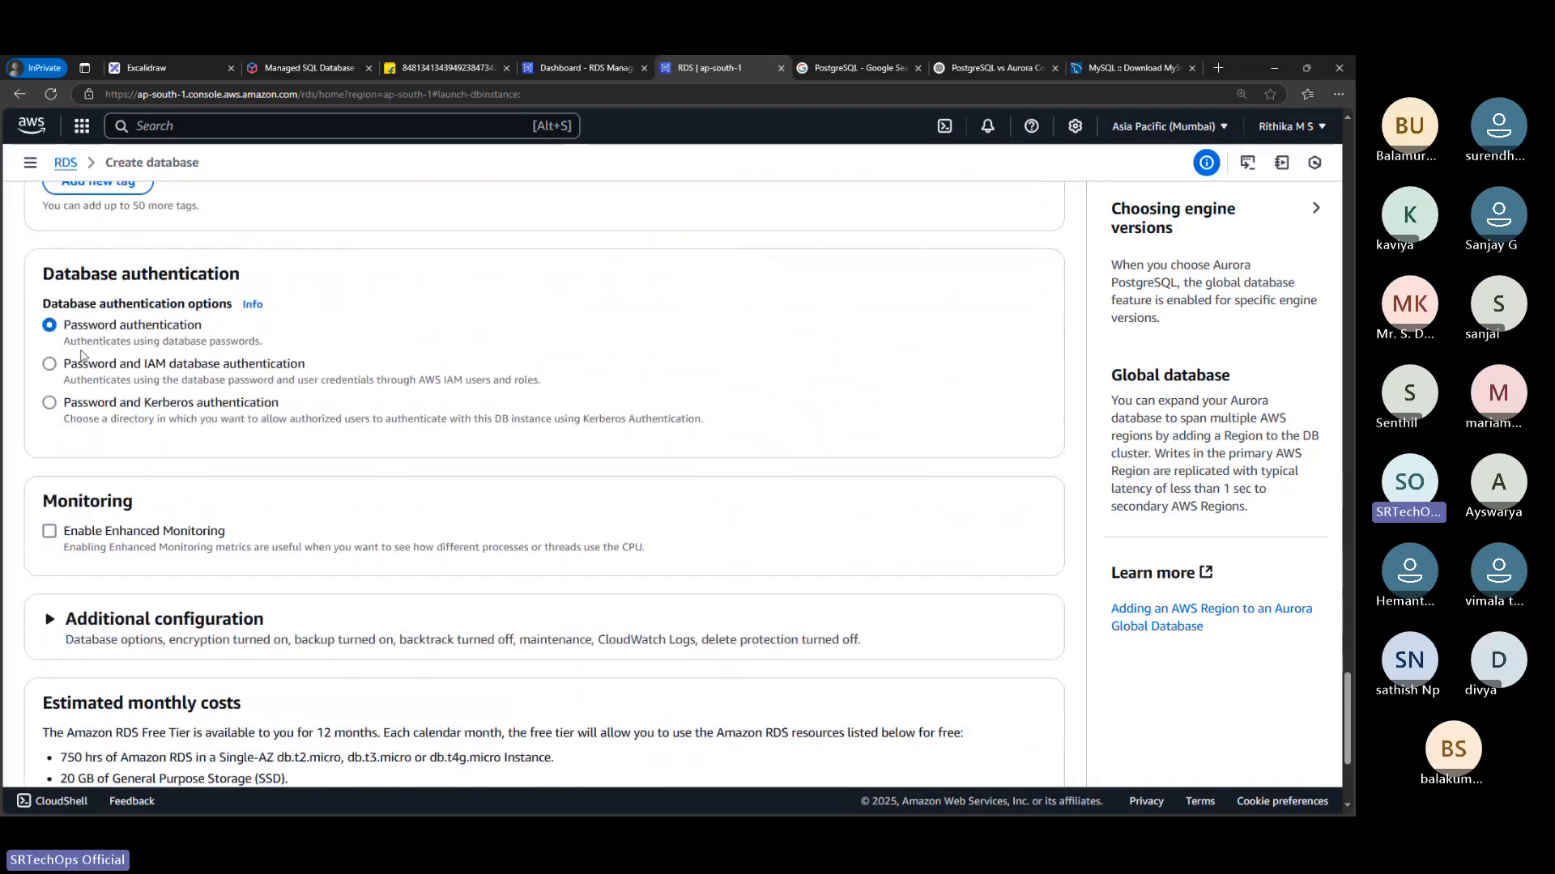
Review the additional configuration, then recheck the MySQL engine choice, engine version and Free tier template on the Create database form
scroll(111, 419, "down", 3)
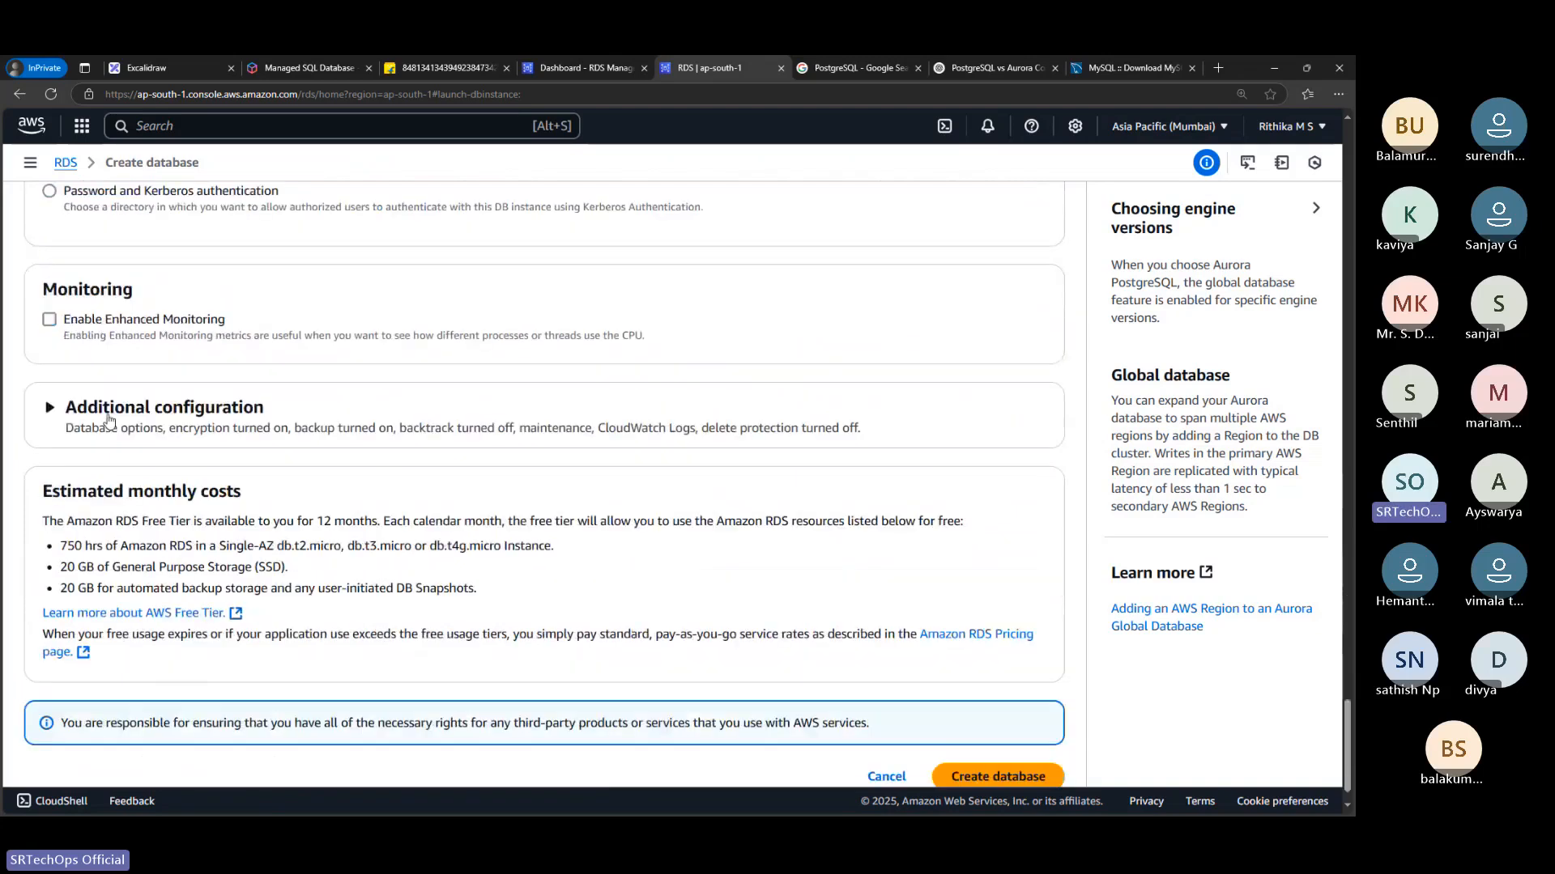
left_click(110, 419)
left_click(110, 418)
scroll(240, 460, "up", 15)
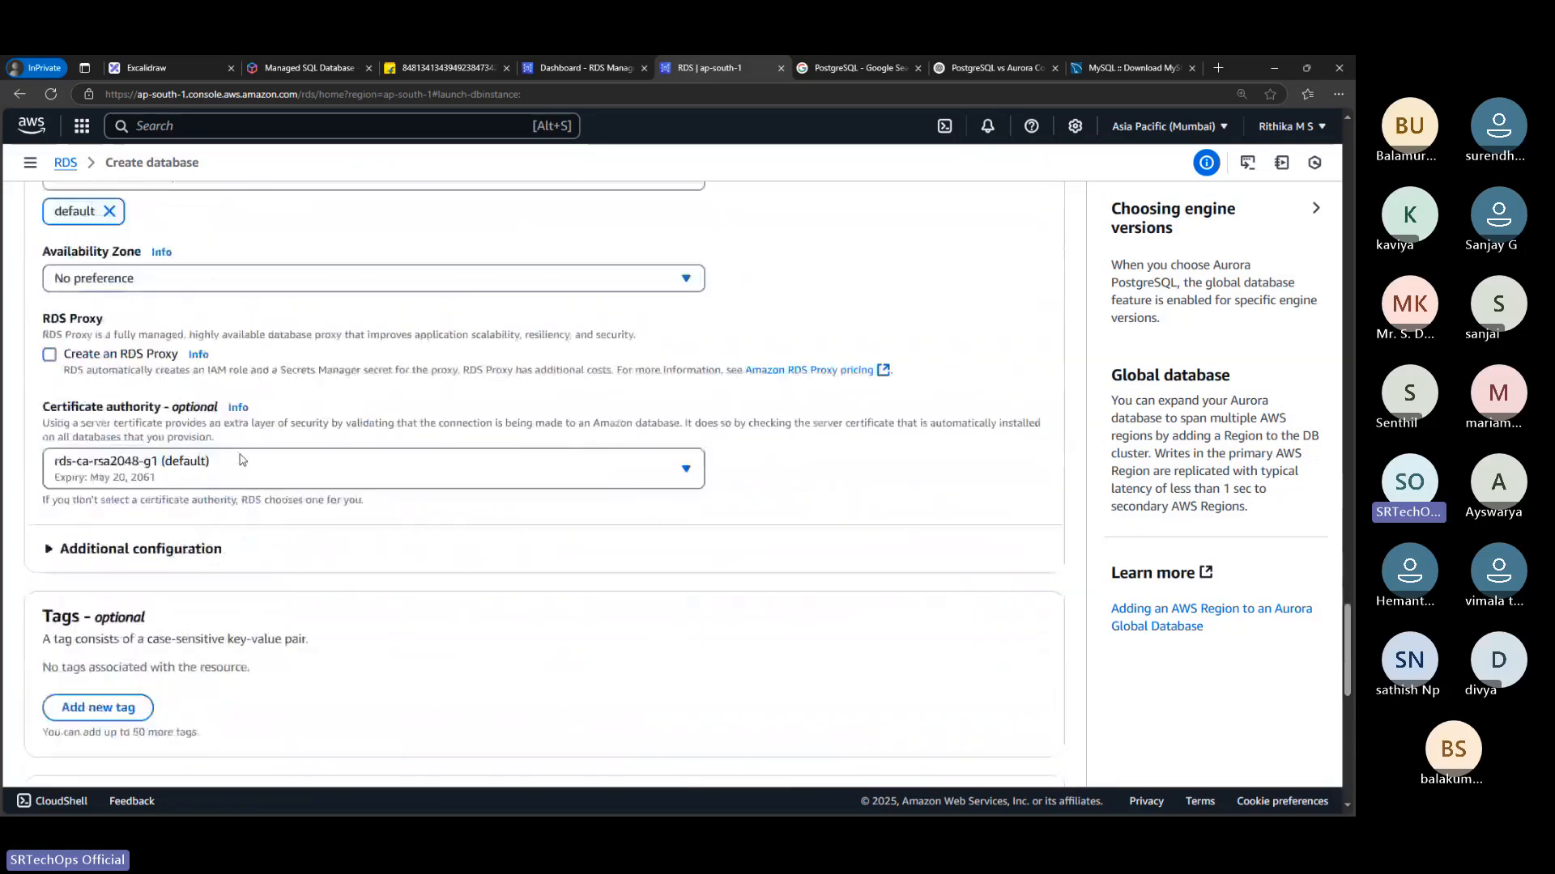
scroll(240, 460, "up", 20)
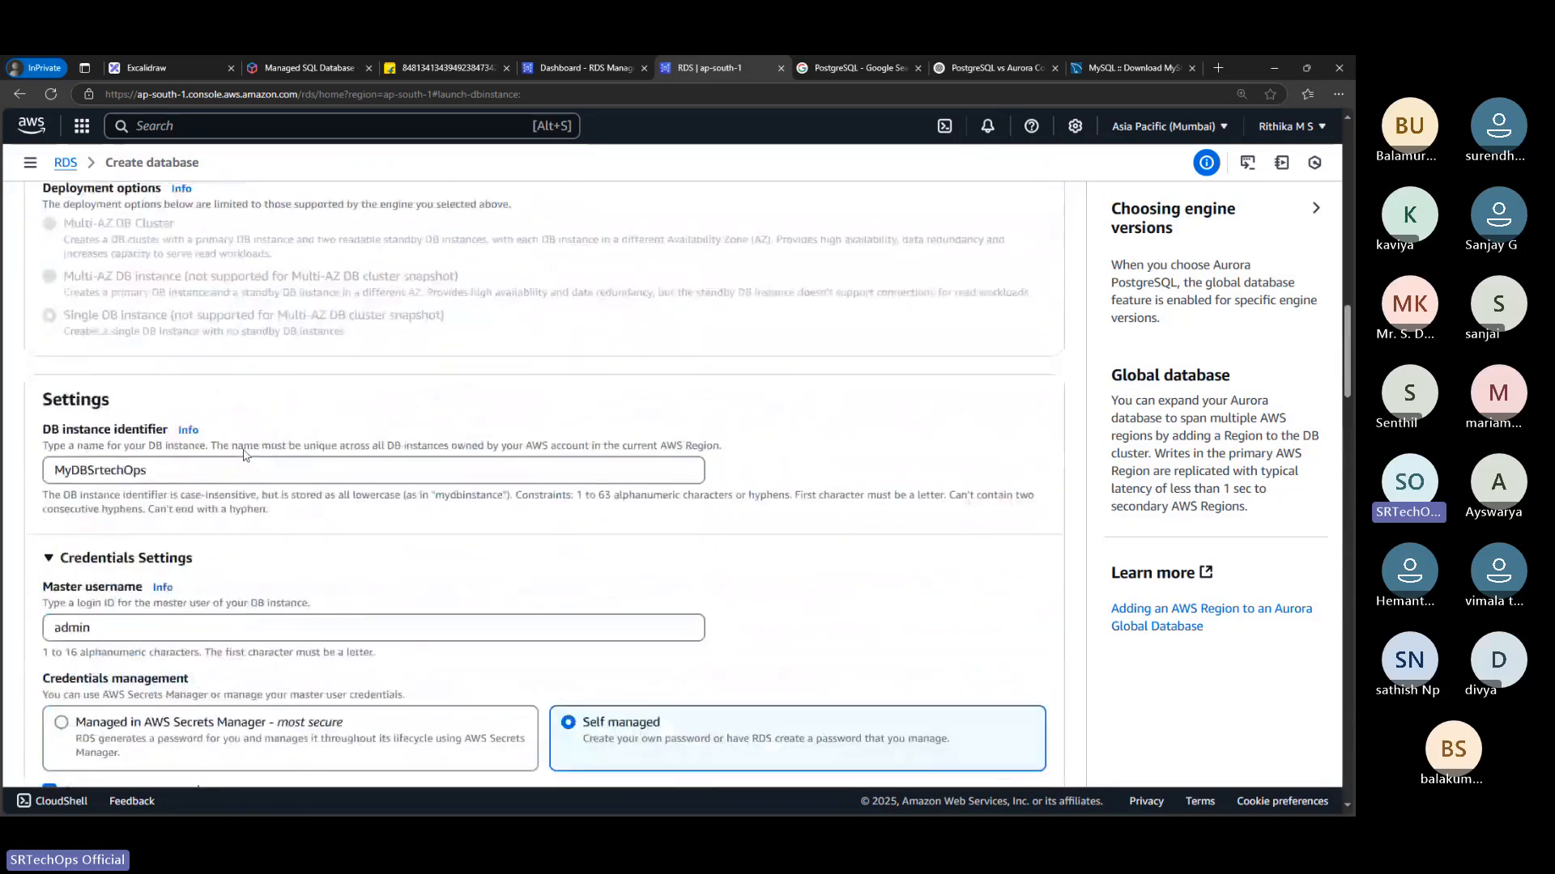
scroll(244, 456, "up", 8)
scroll(203, 417, "down", 8)
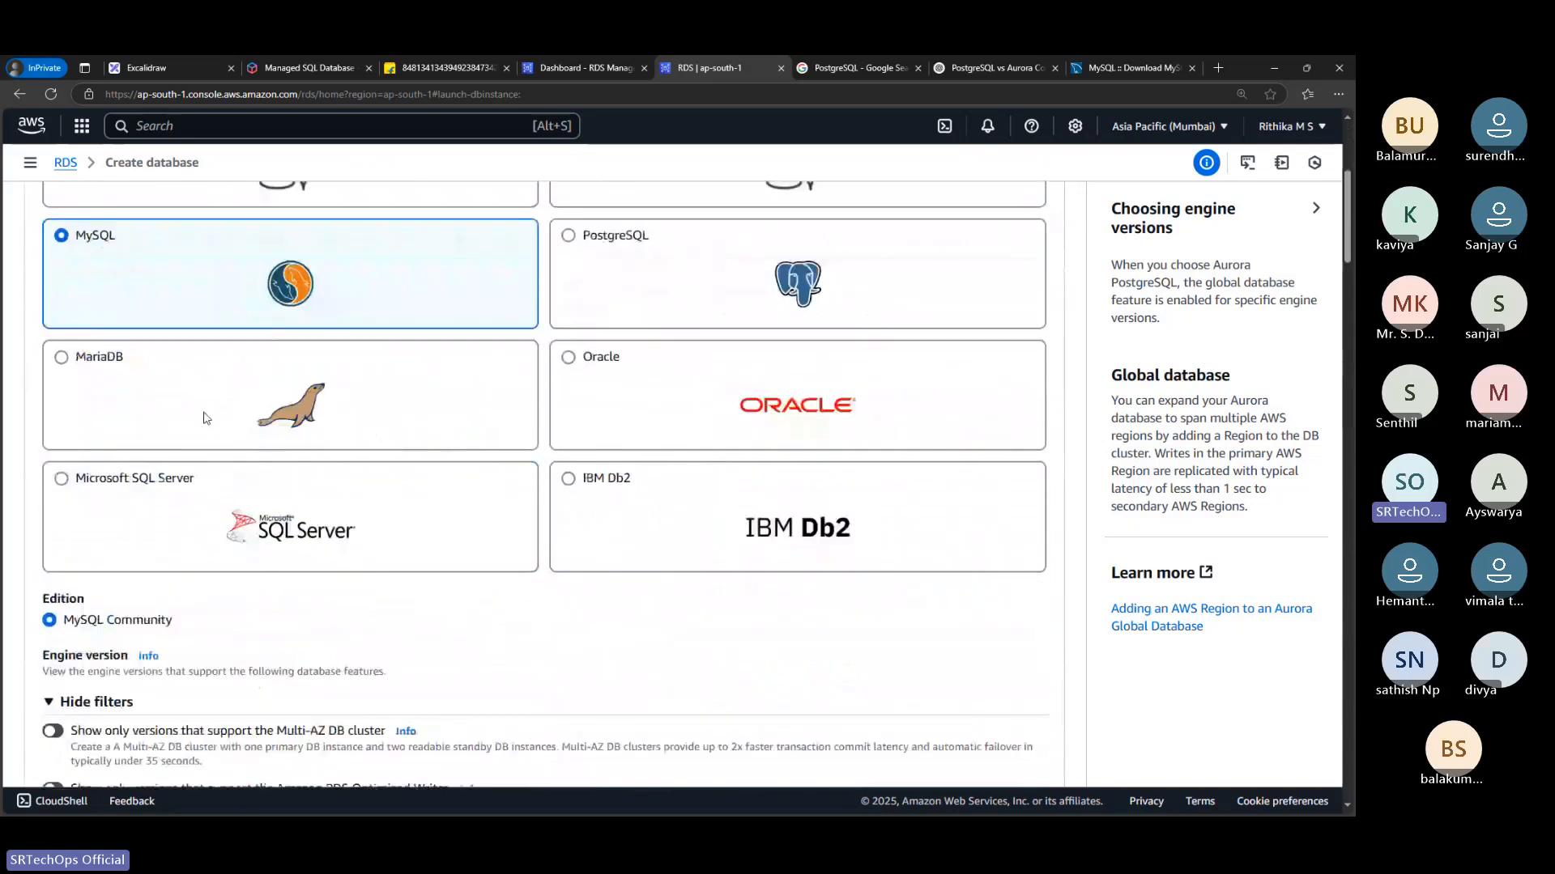
scroll(971, 430, "down", 6)
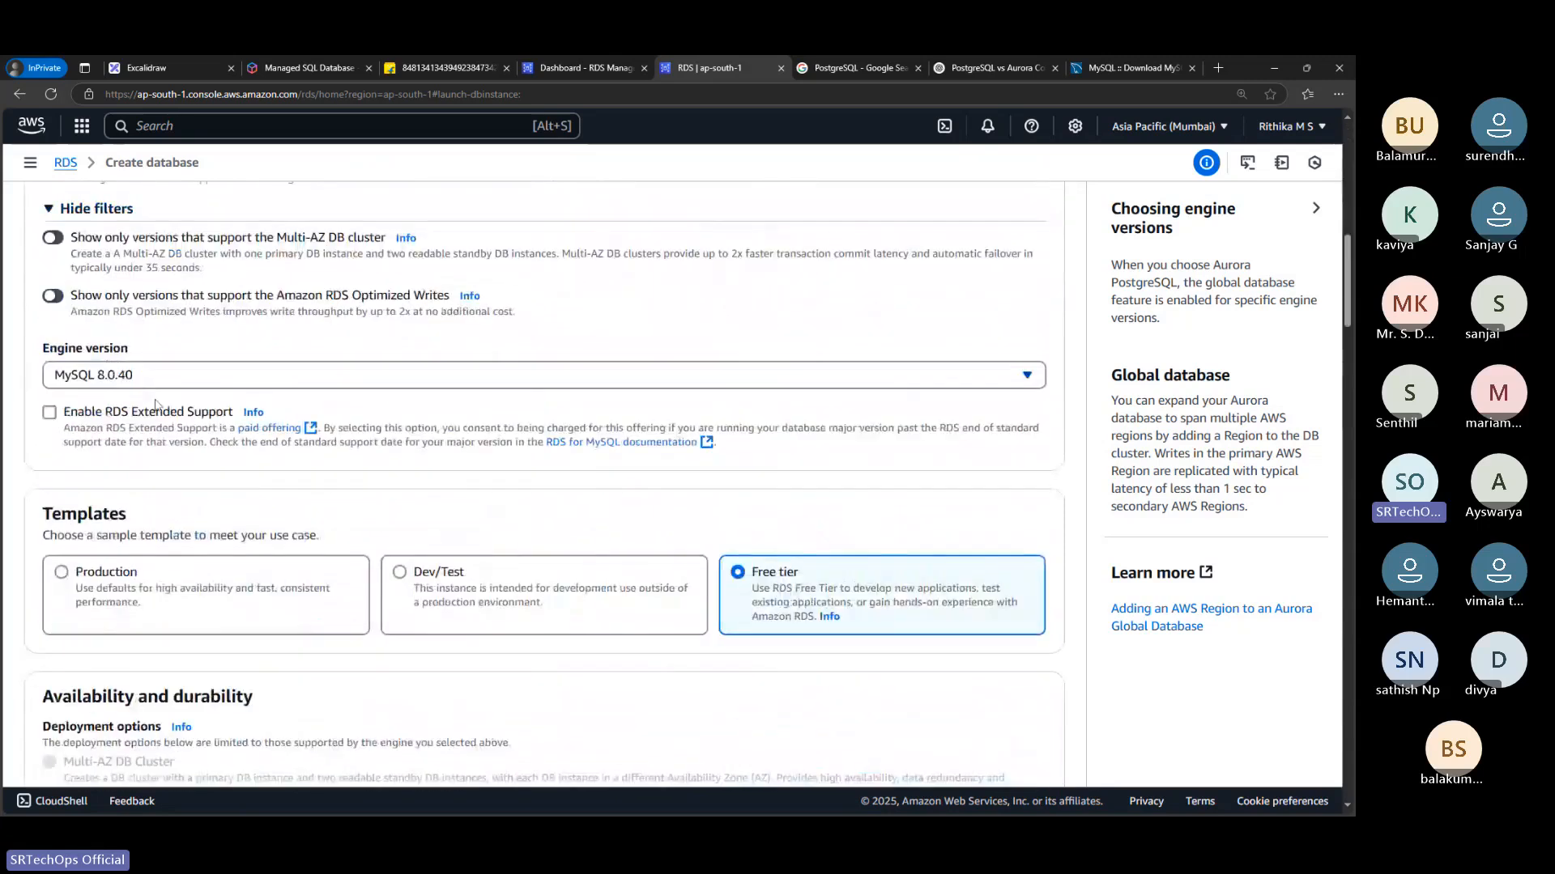
scroll(271, 451, "down", 4)
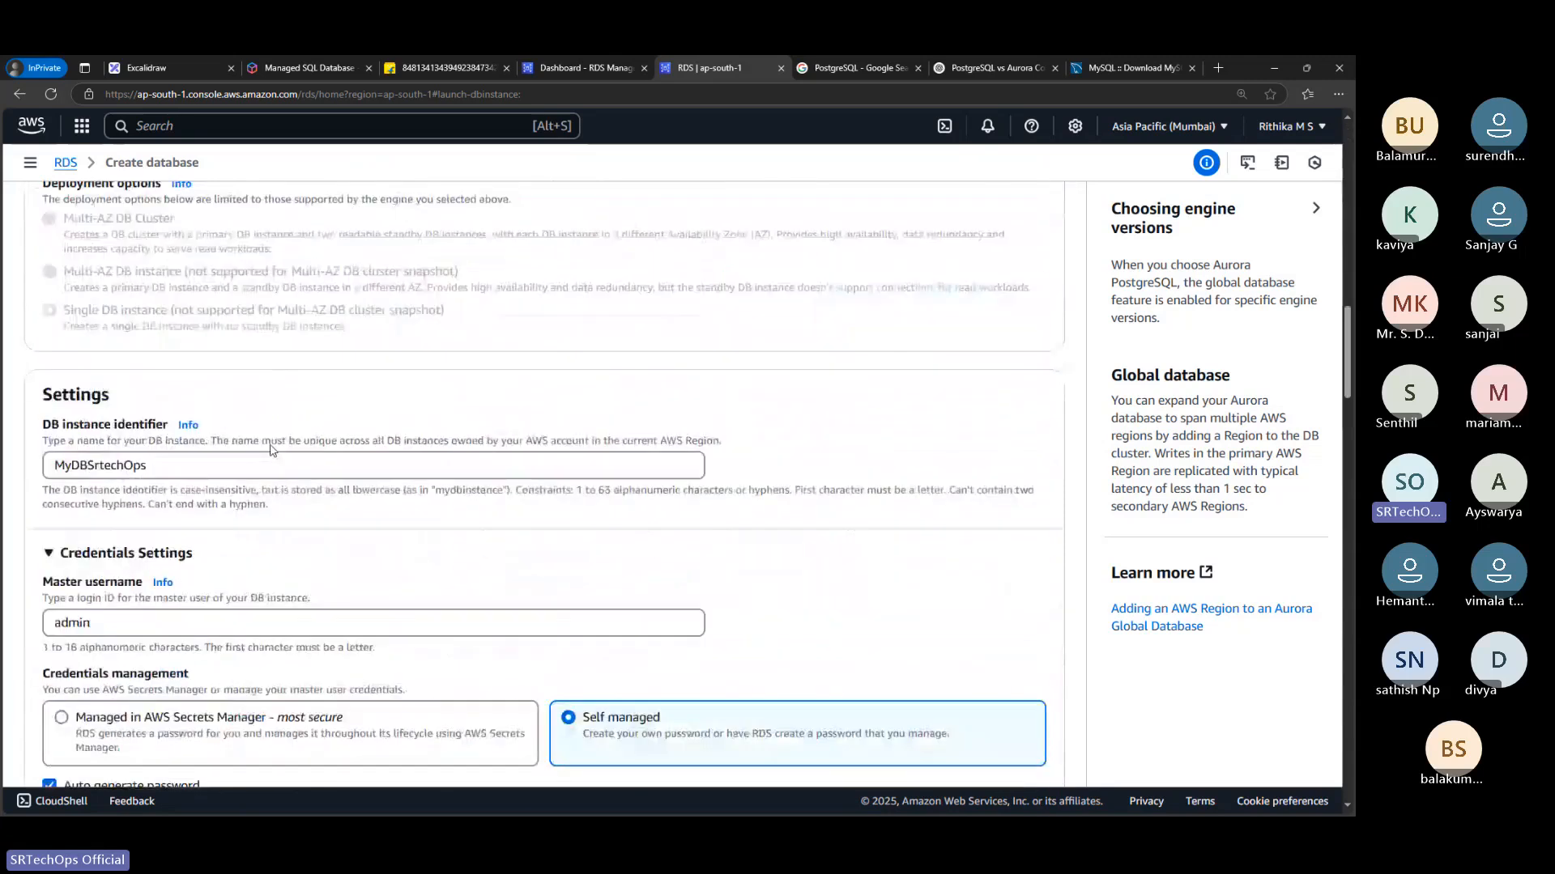
Recheck the DB instance identifier and master username, and try turning Auto generate password off before enabling it again
double_click(47, 371)
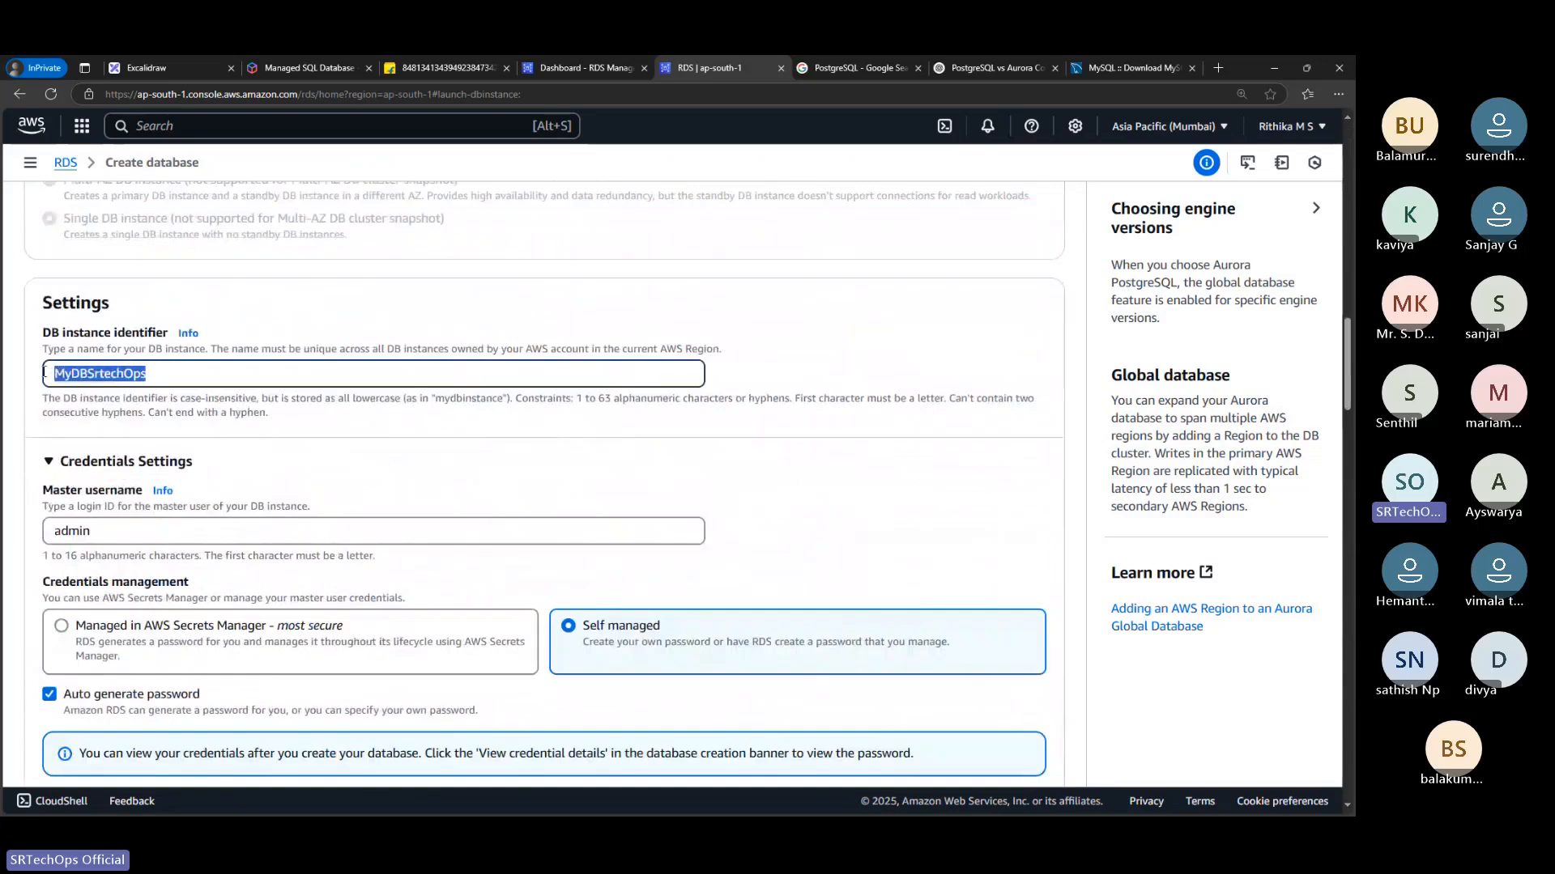
scroll(84, 407, "down", 1)
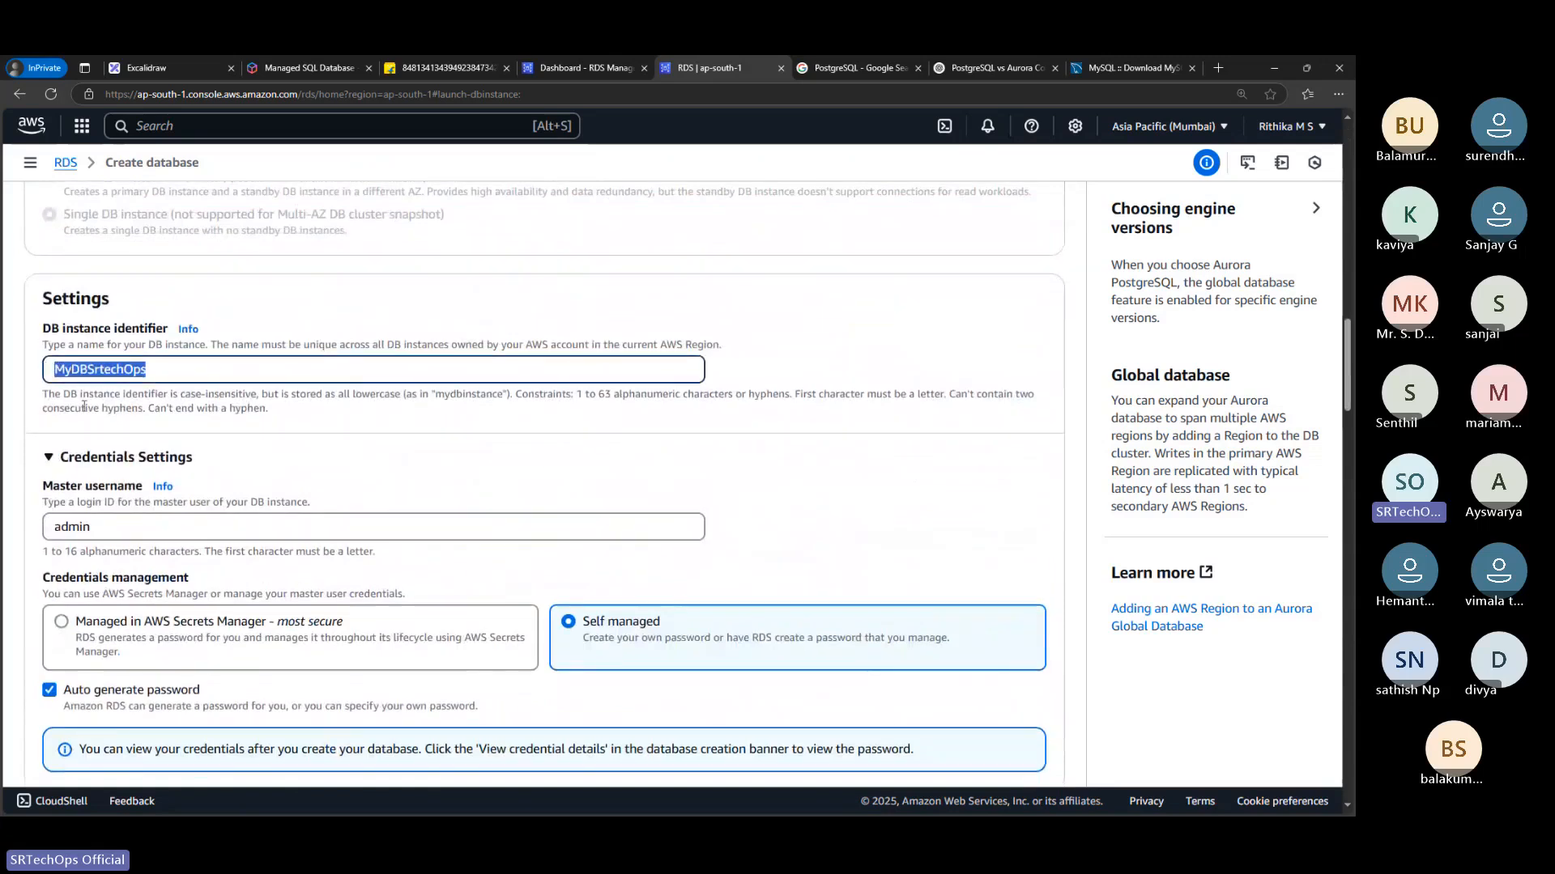
scroll(84, 406, "down", 3)
left_click_drag(94, 321, 29, 322)
left_click(411, 503)
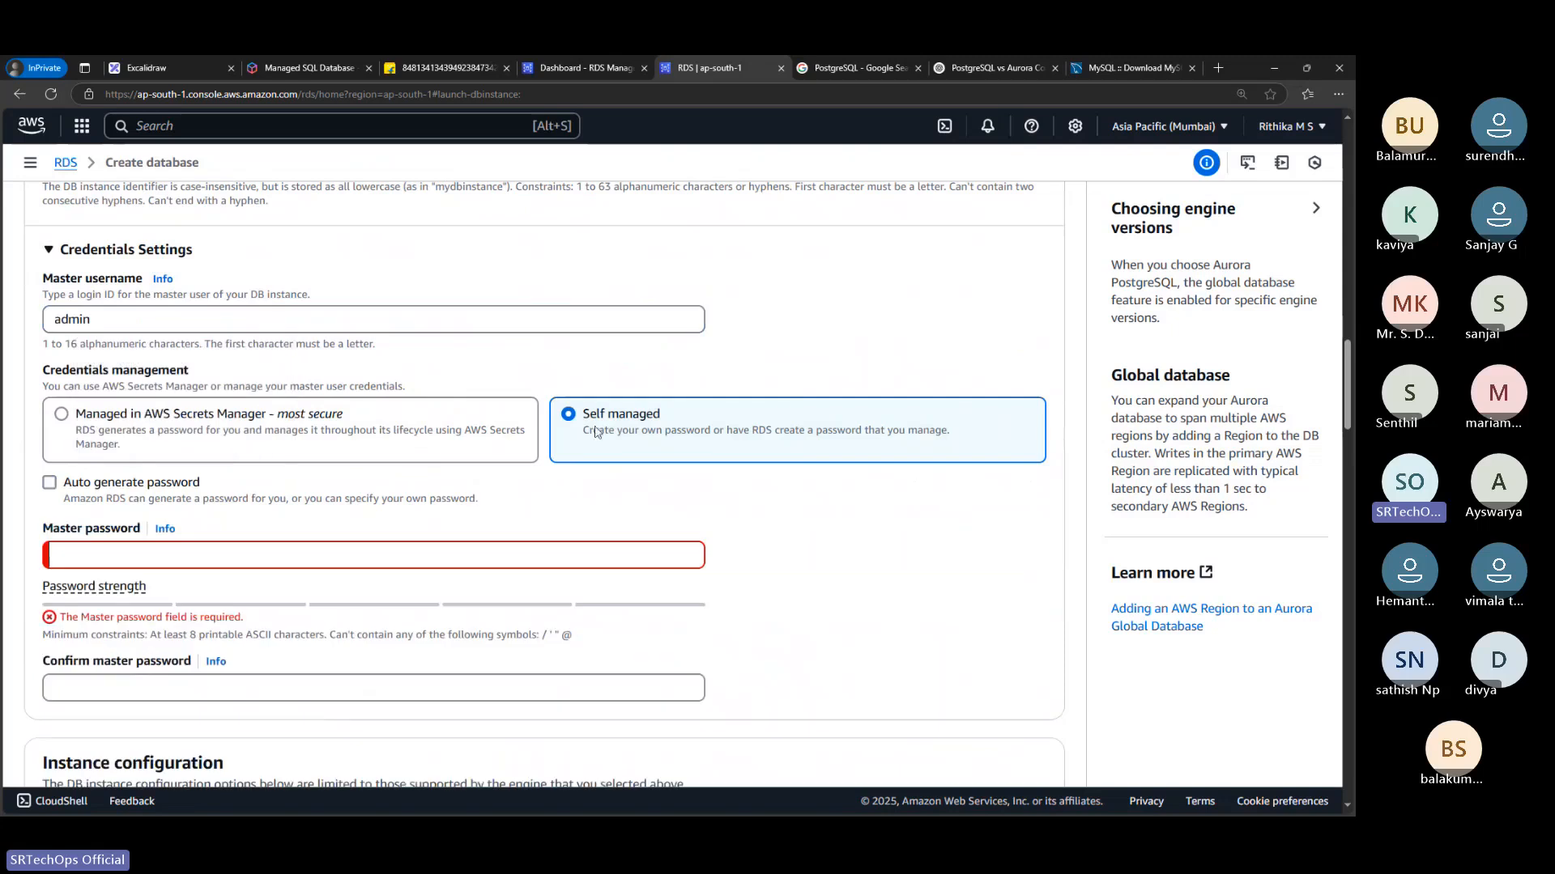
left_click(49, 483)
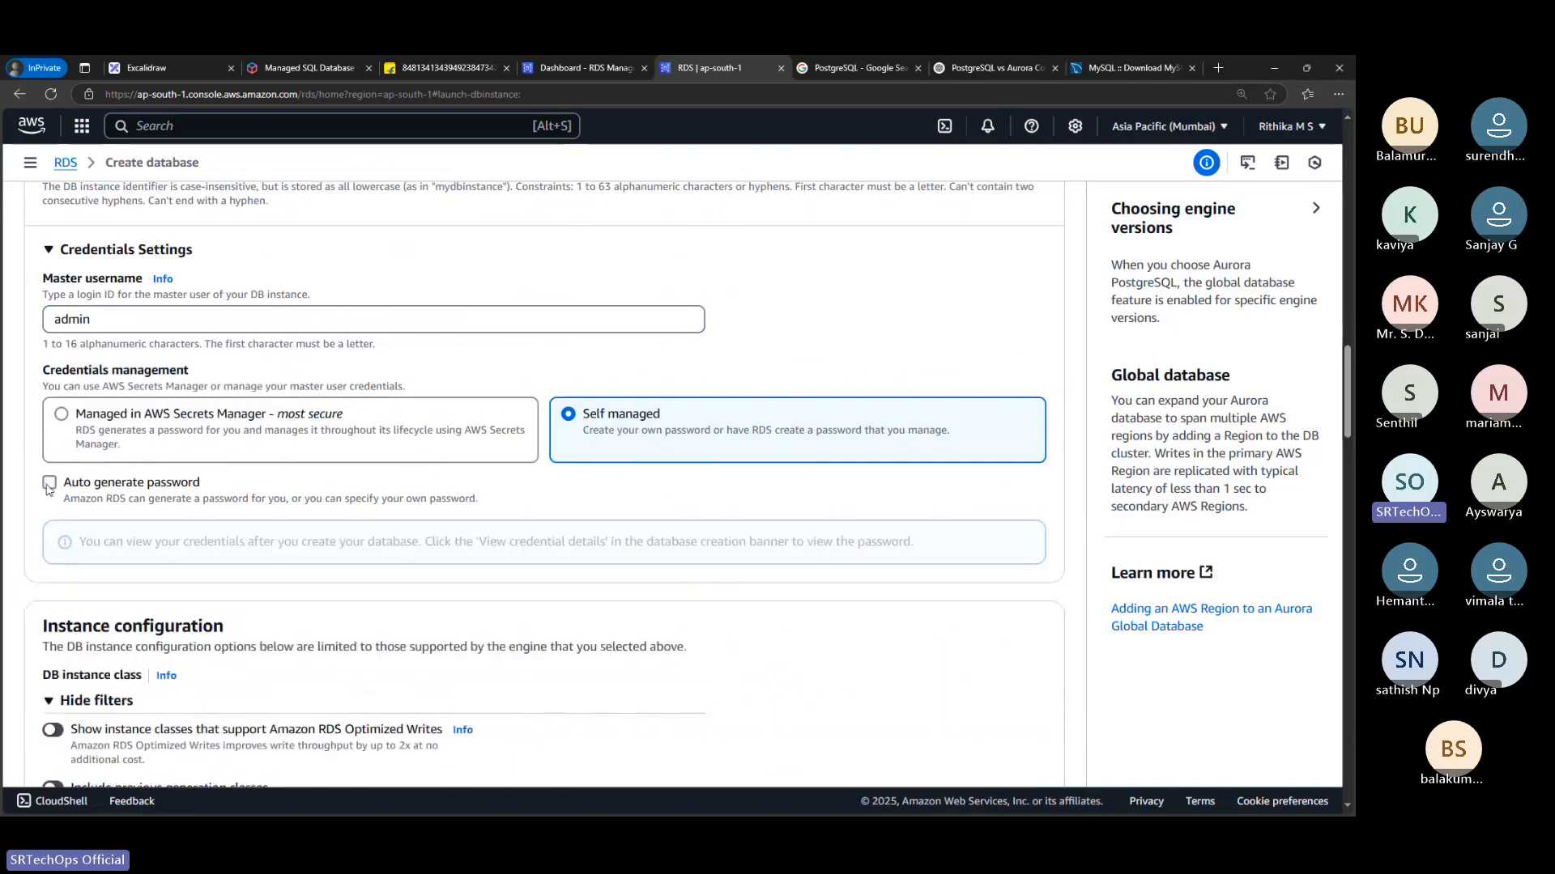
left_click(48, 483)
Recheck the instance class, allocated storage, connectivity, public access and VPC security group settings through to the estimated monthly costs
scroll(156, 527, "down", 3)
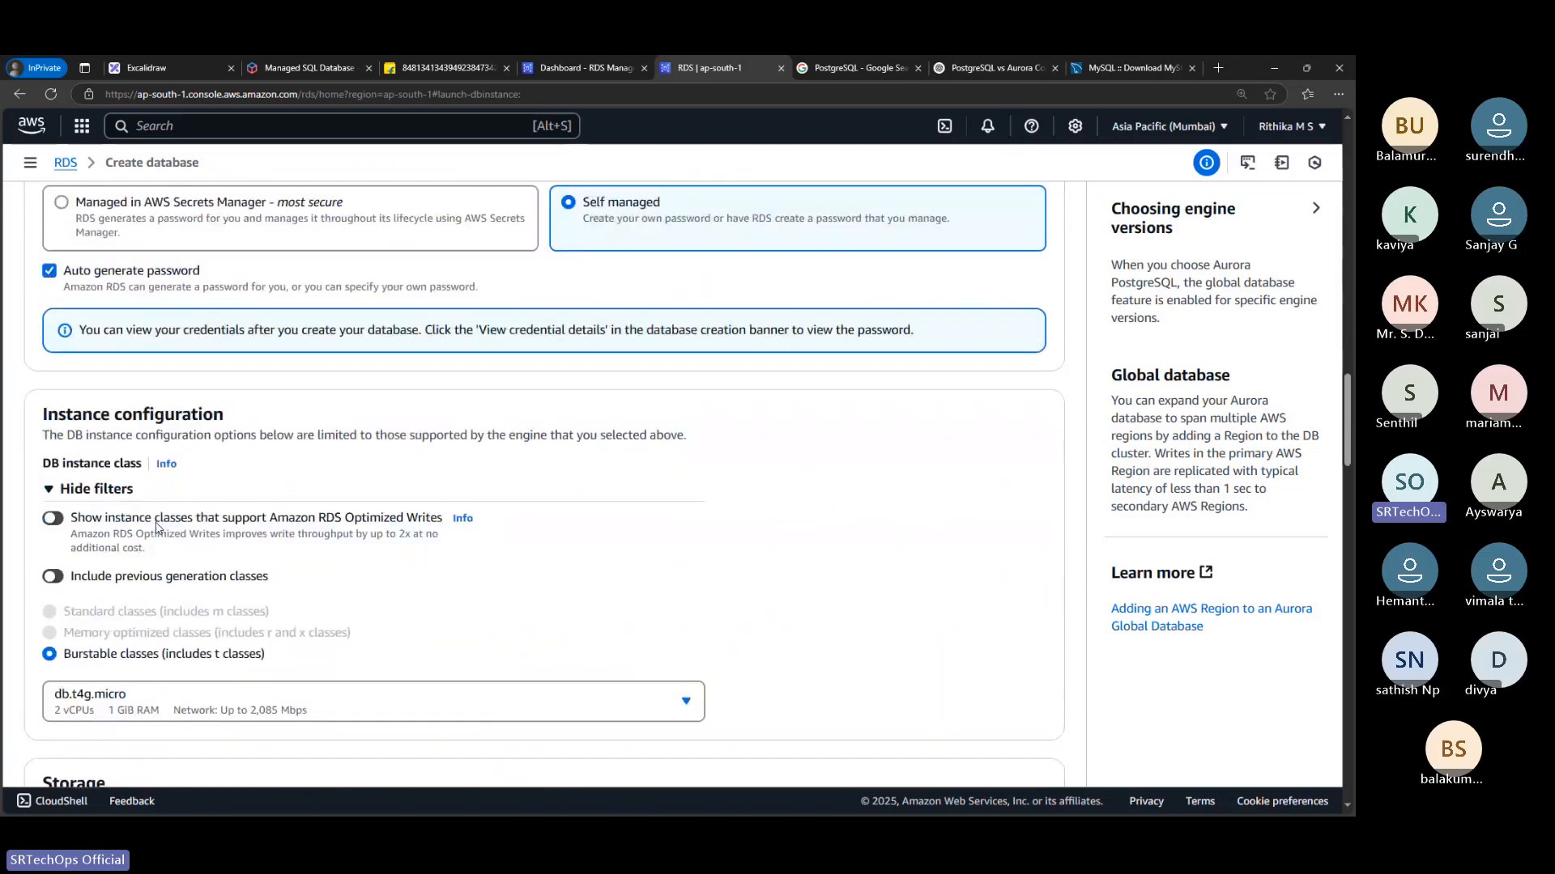
scroll(156, 527, "down", 3)
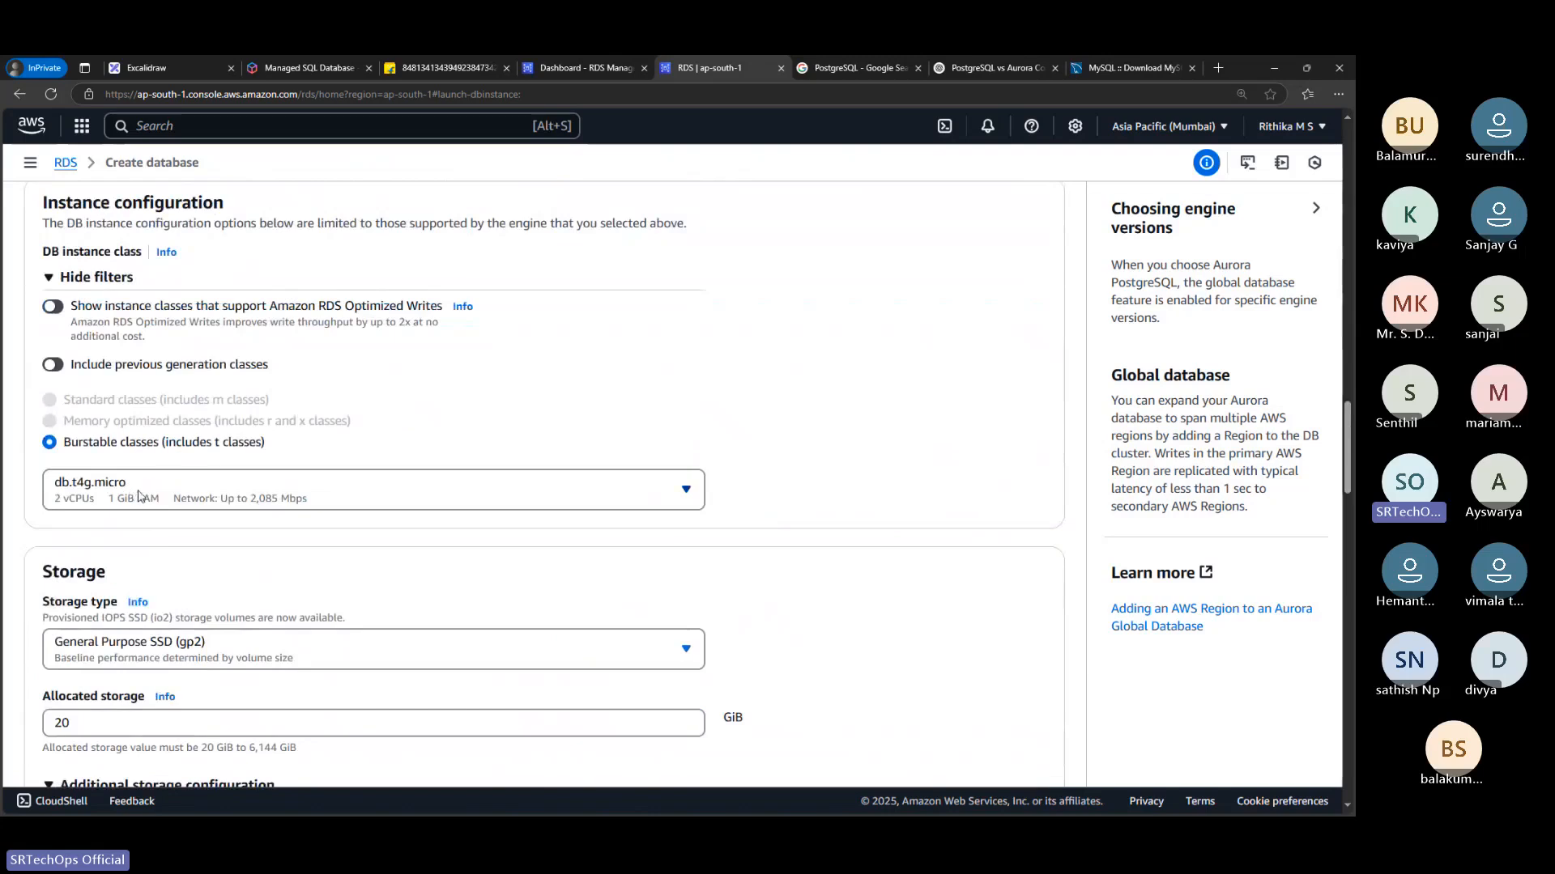
scroll(137, 495, "down", 3)
left_click_drag(107, 511, 35, 513)
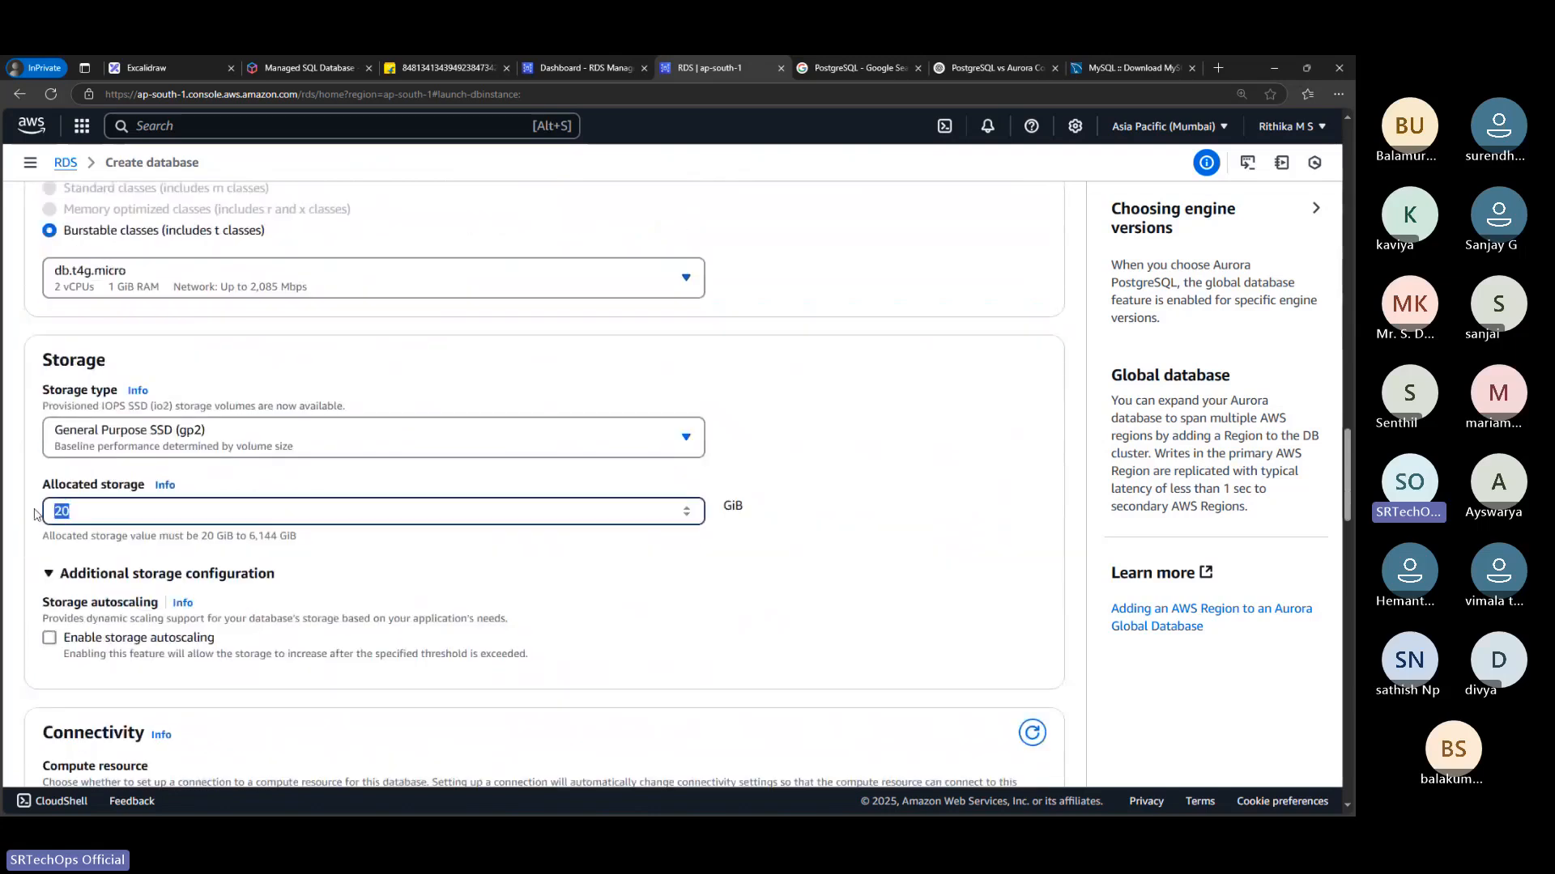
scroll(126, 492, "down", 1)
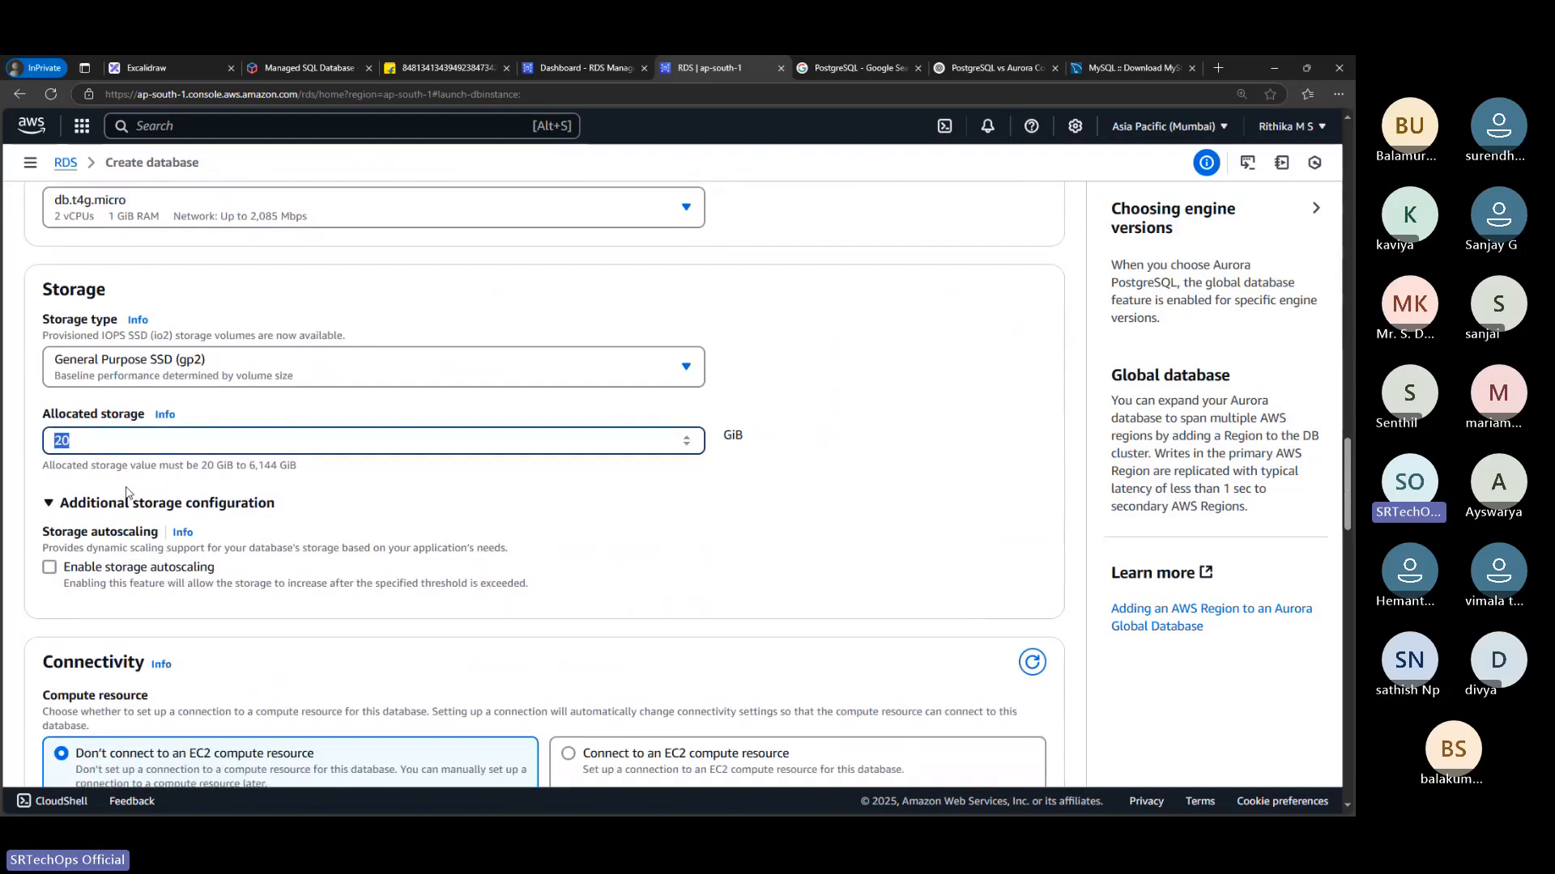
scroll(126, 491, "down", 5)
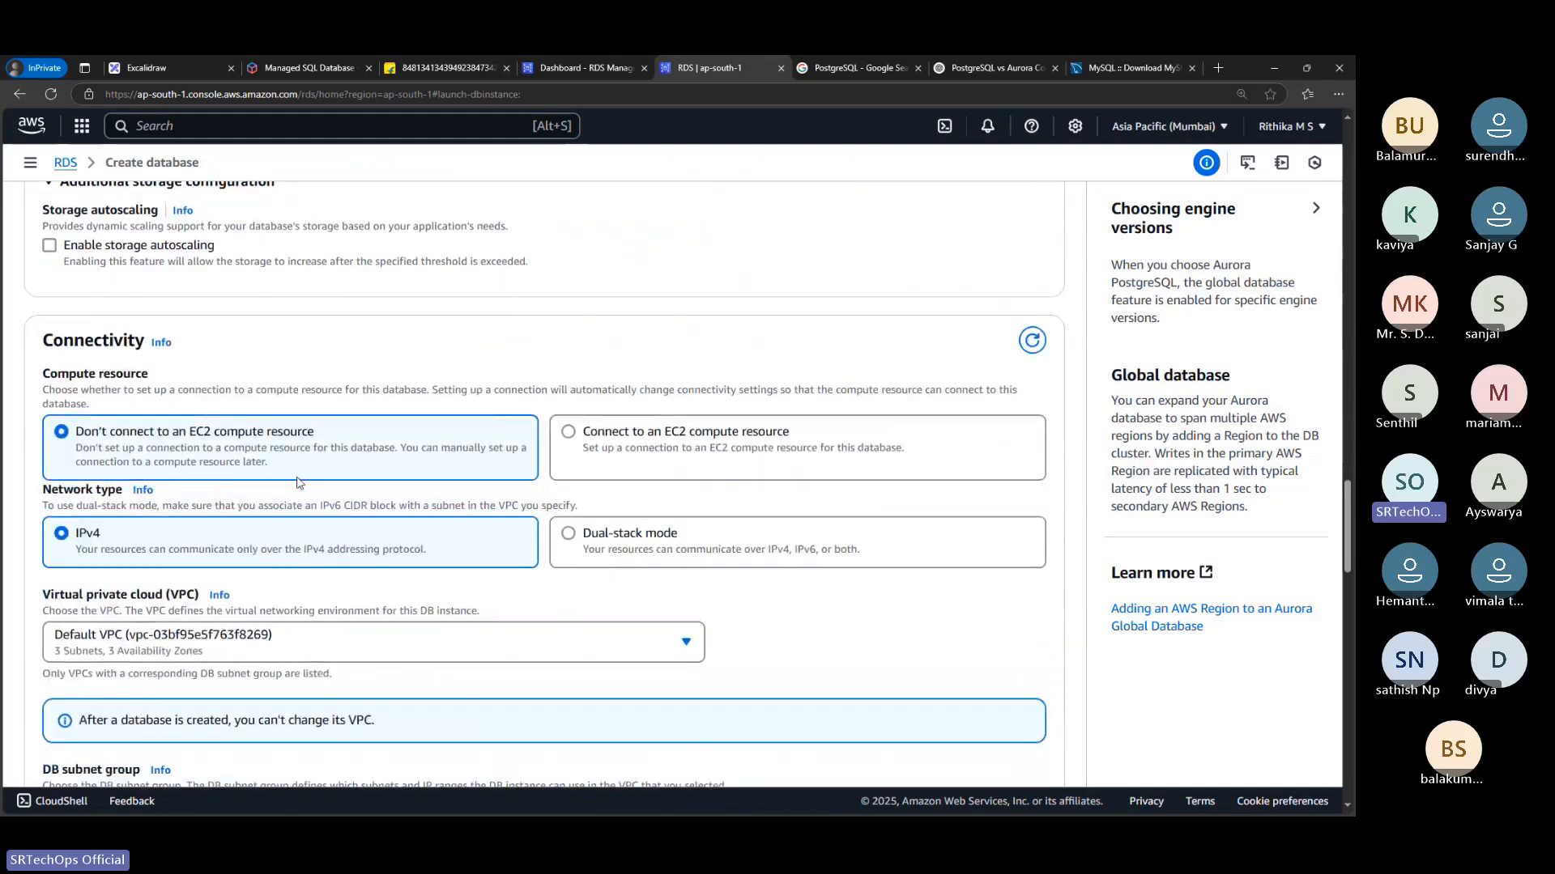
scroll(299, 483, "down", 7)
left_click_drag(64, 418, 89, 420)
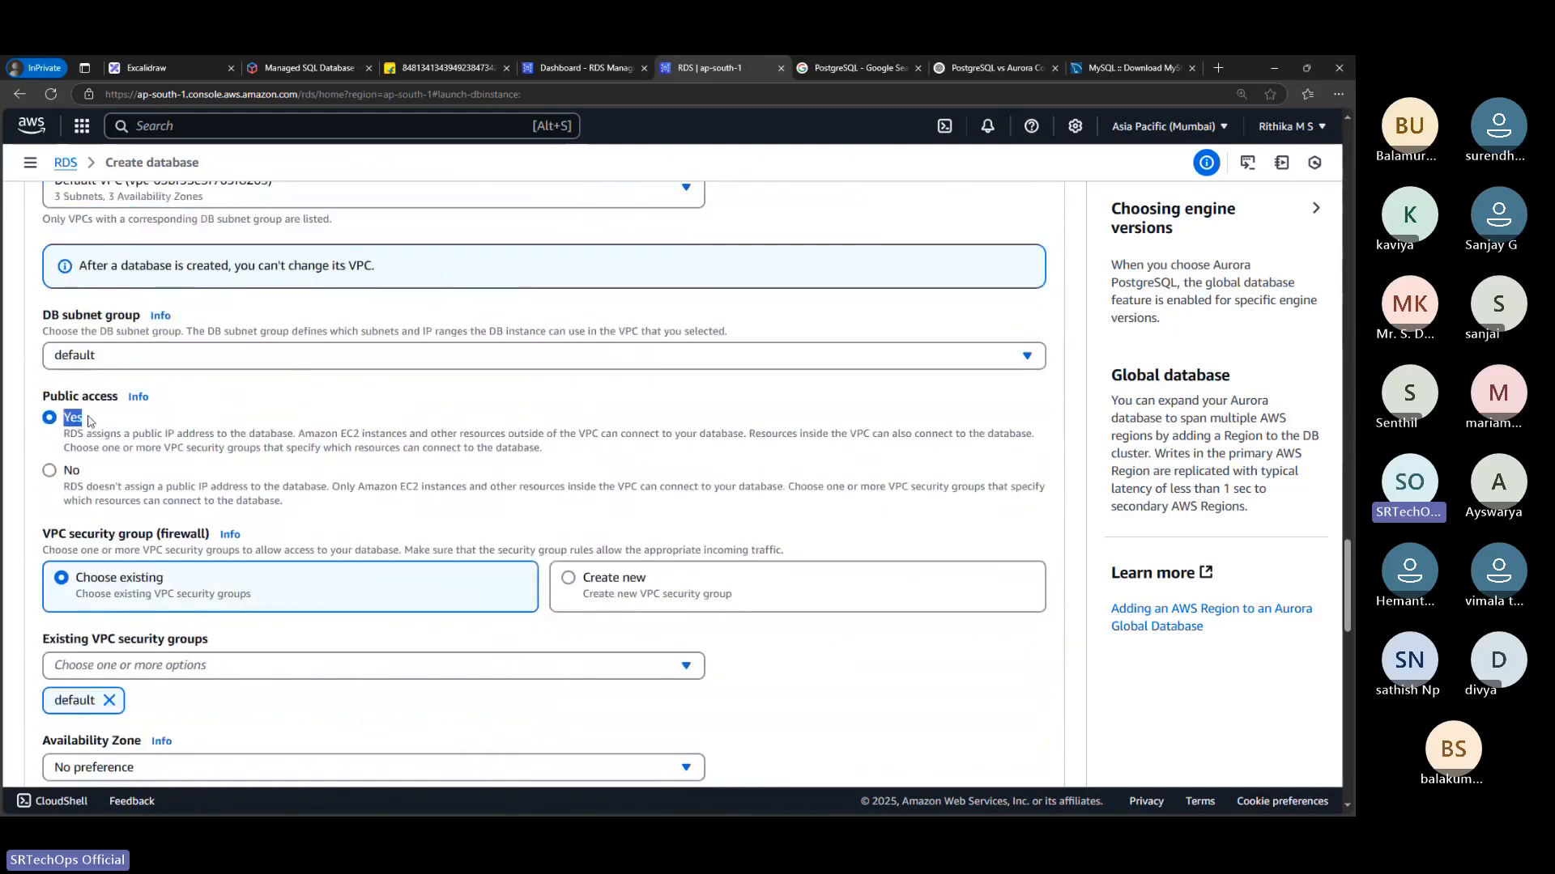
scroll(186, 527, "down", 2)
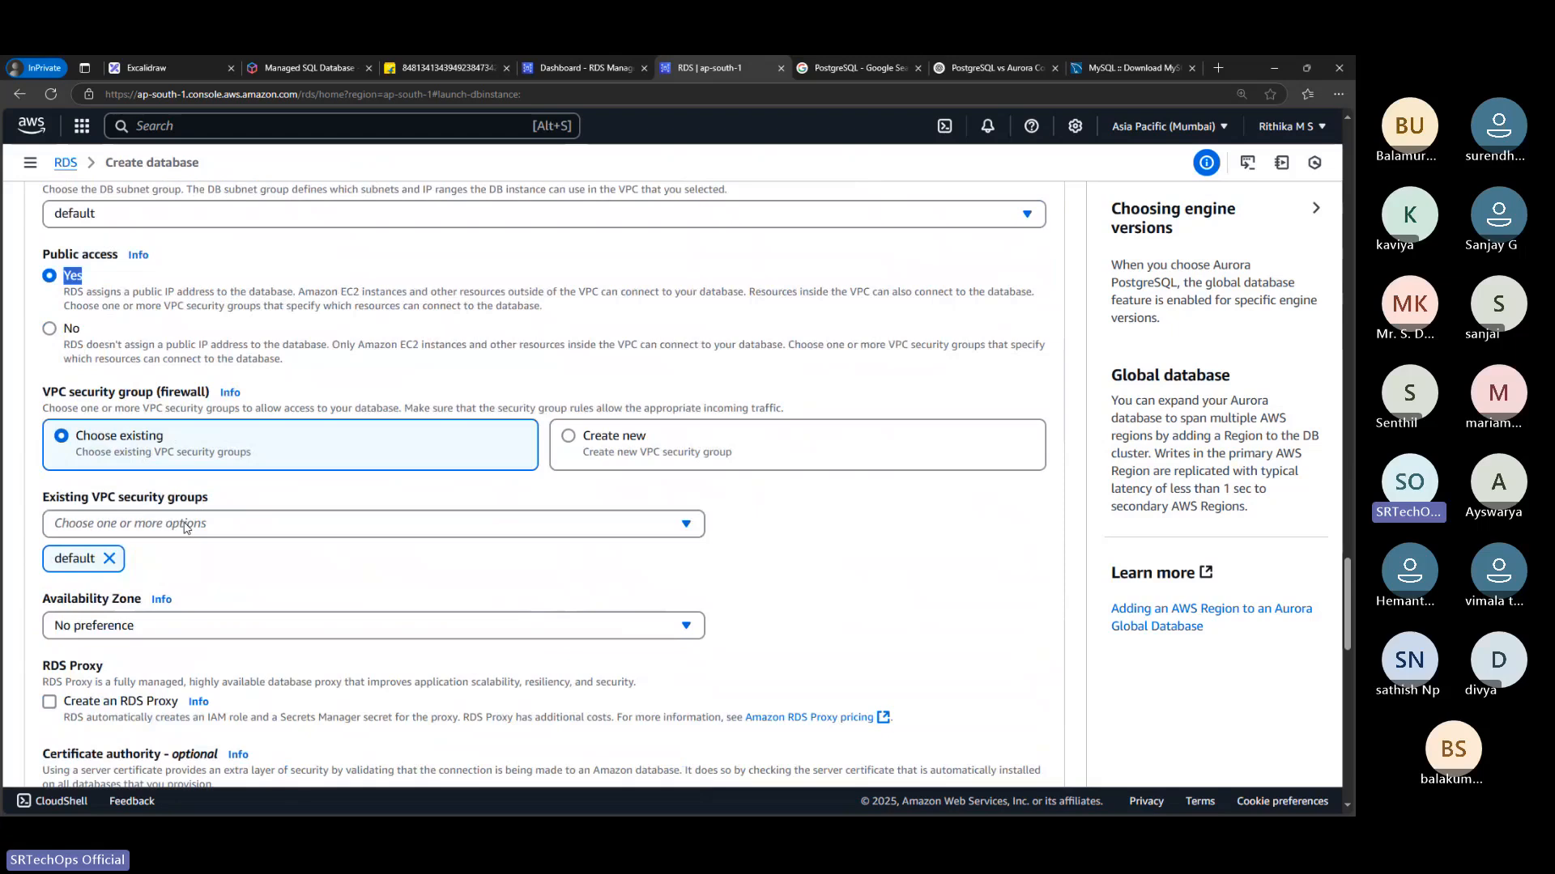
scroll(186, 527, "down", 15)
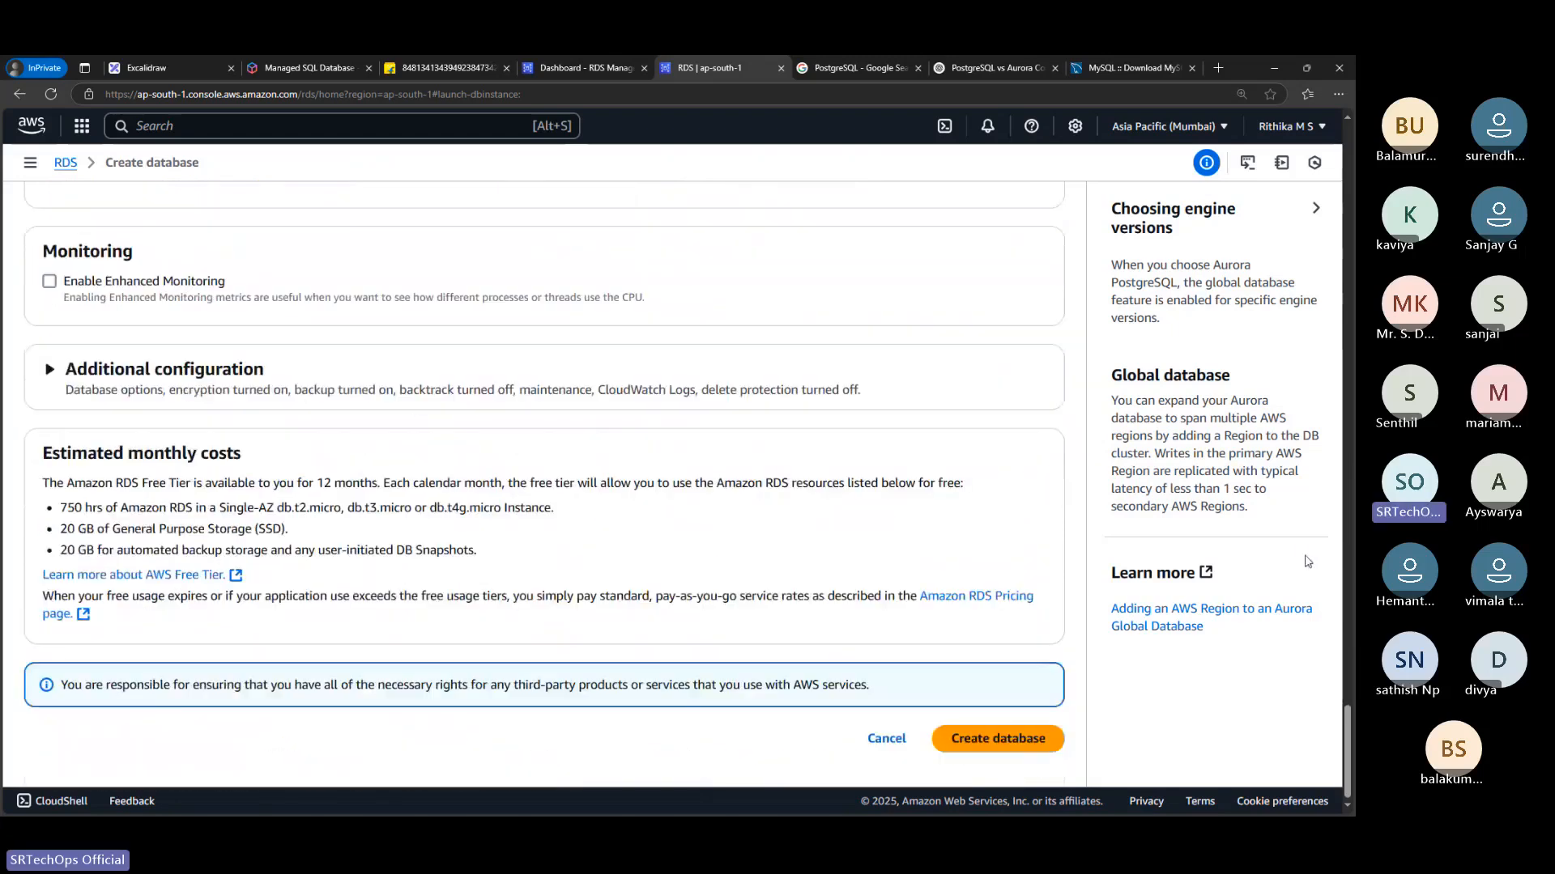
Create the database with the configured settings and dismiss the suggested add-ons
left_click(1052, 733)
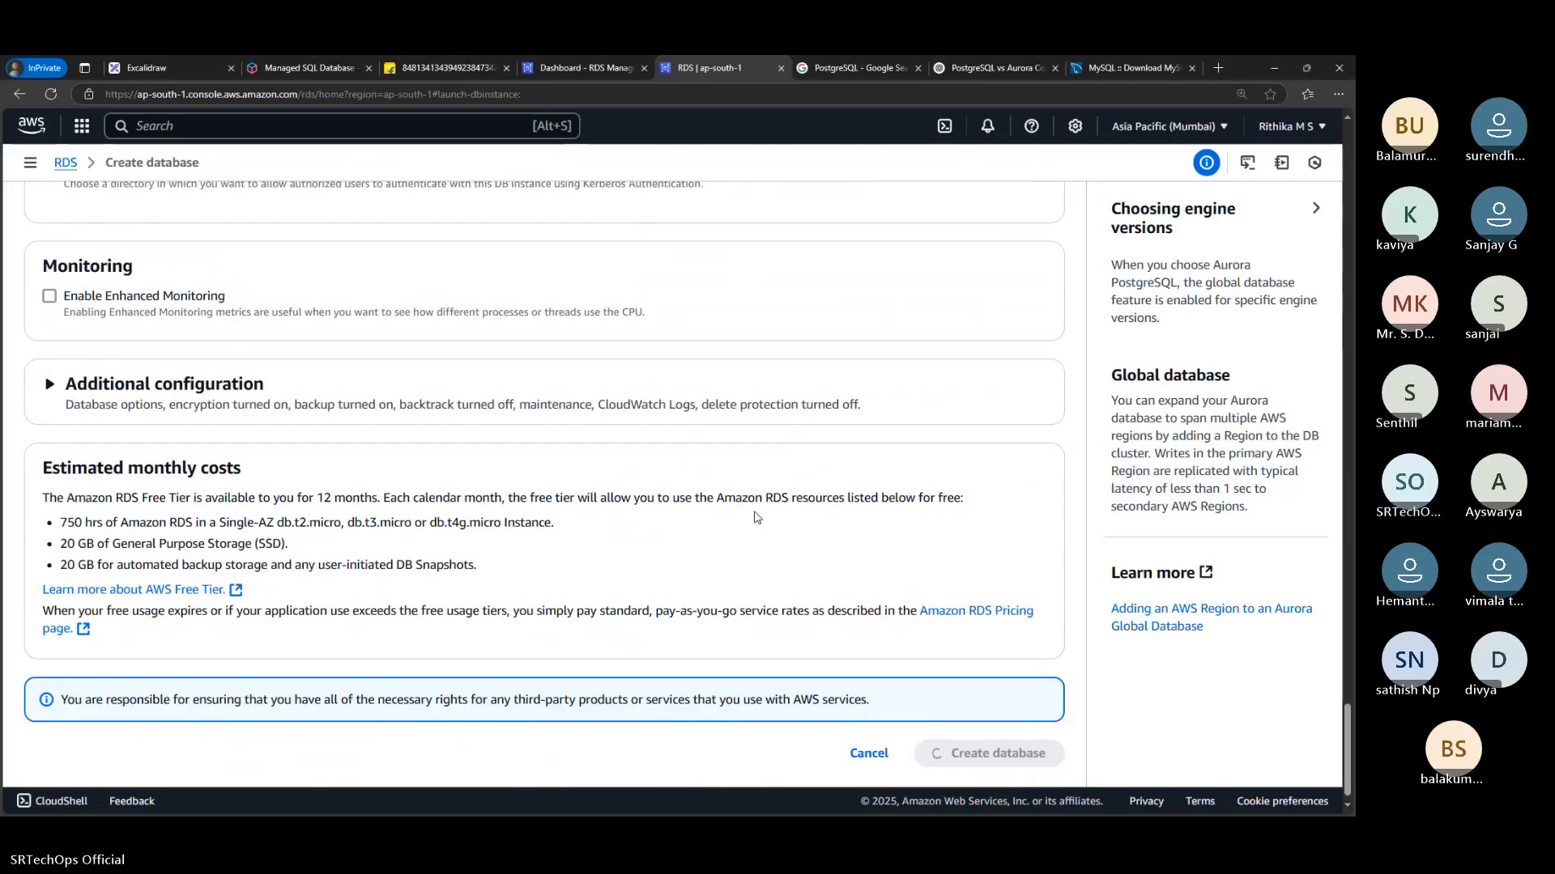
scroll(757, 519, "up", 8)
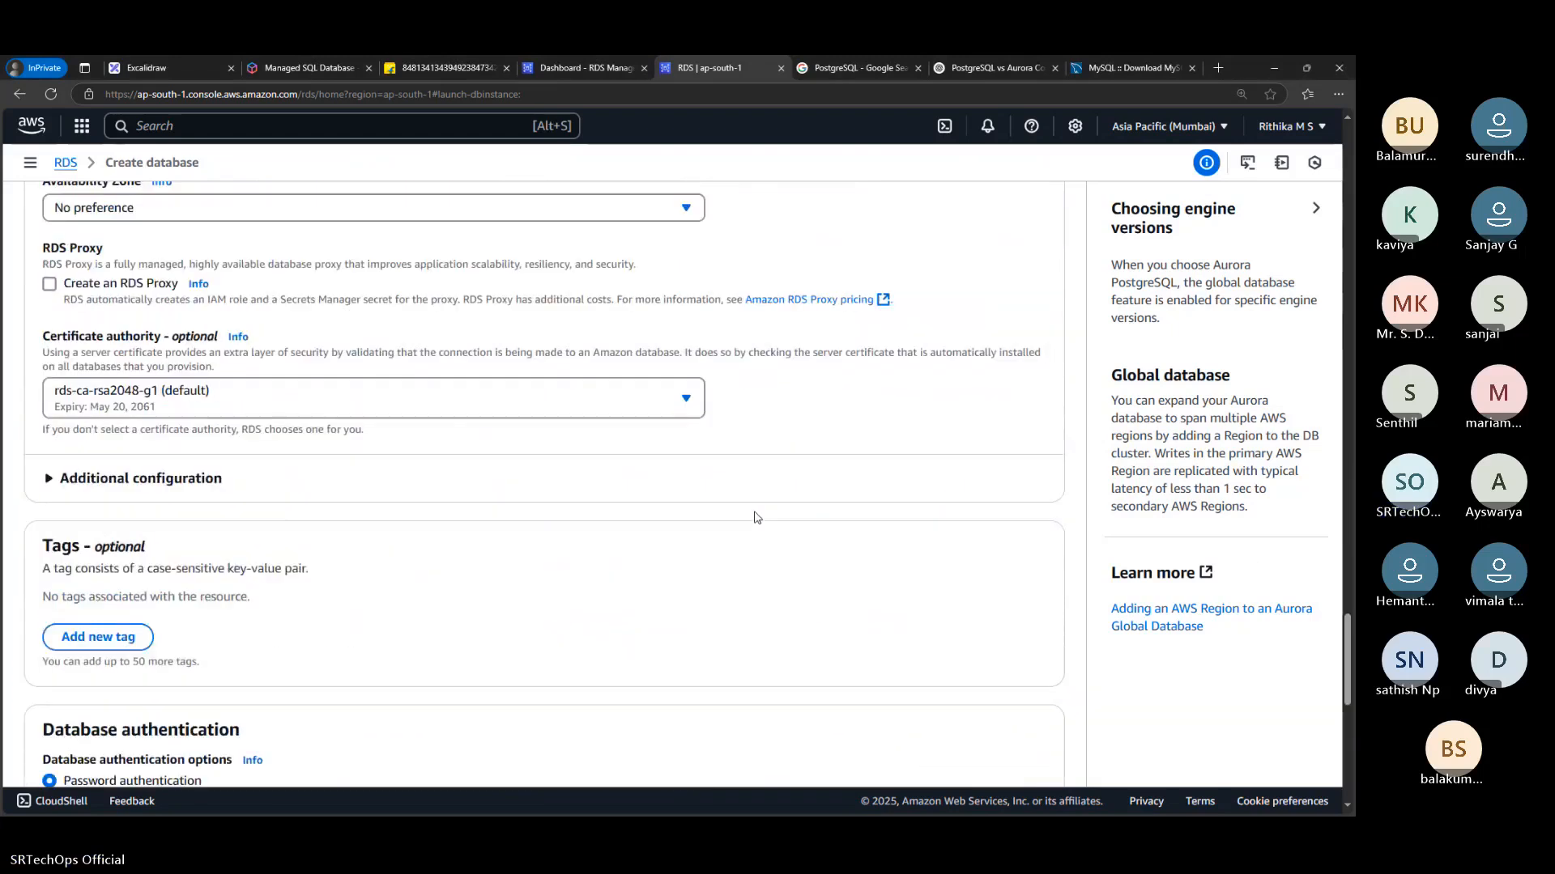
scroll(757, 519, "up", 10)
scroll(757, 518, "up", 15)
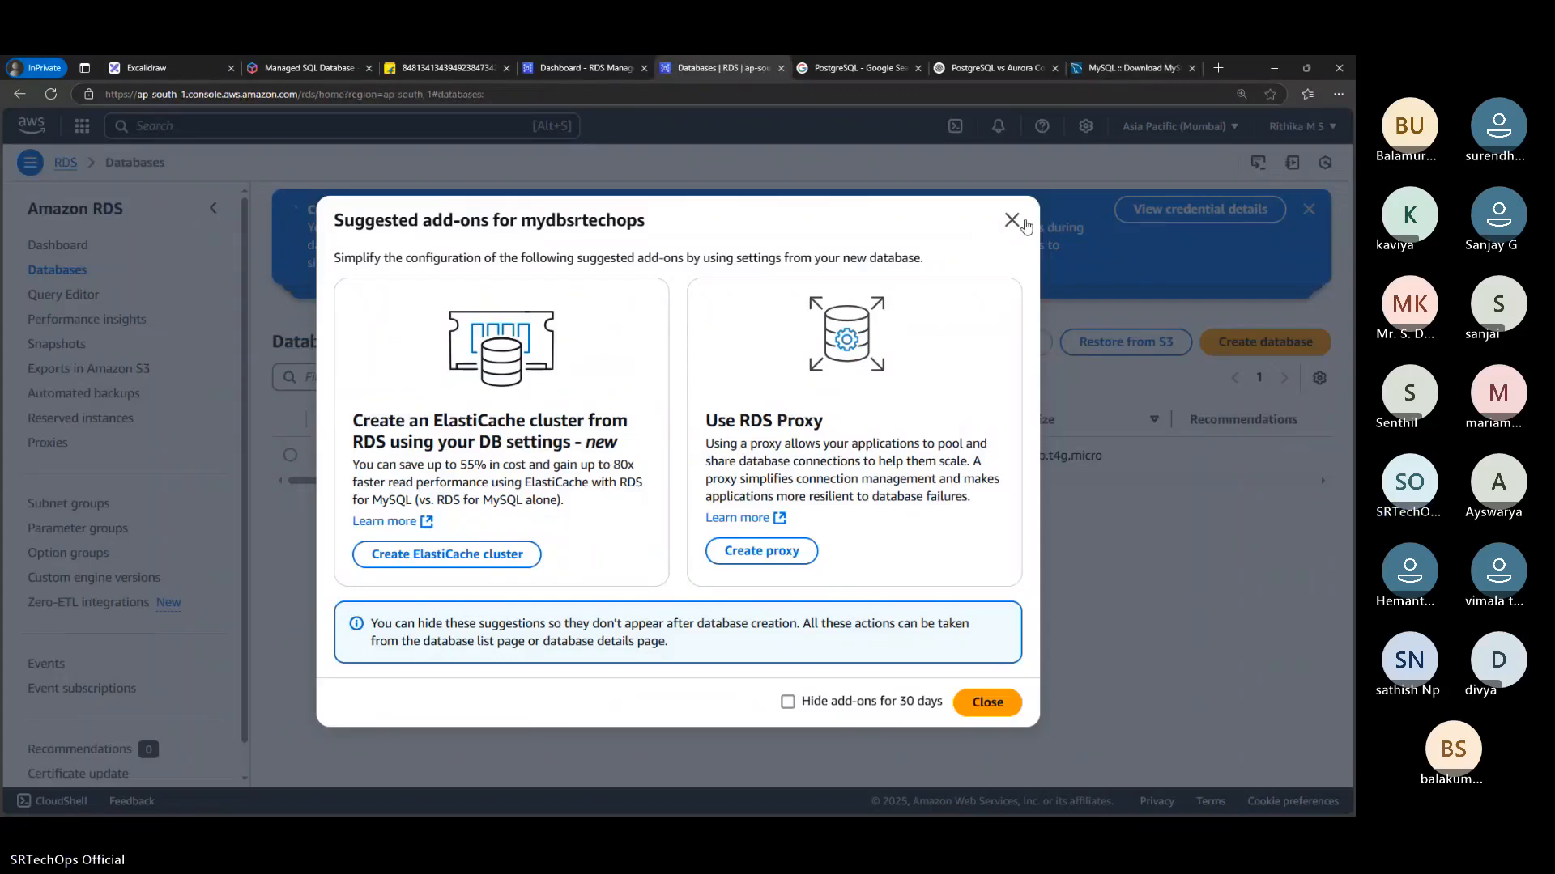
left_click(1016, 219)
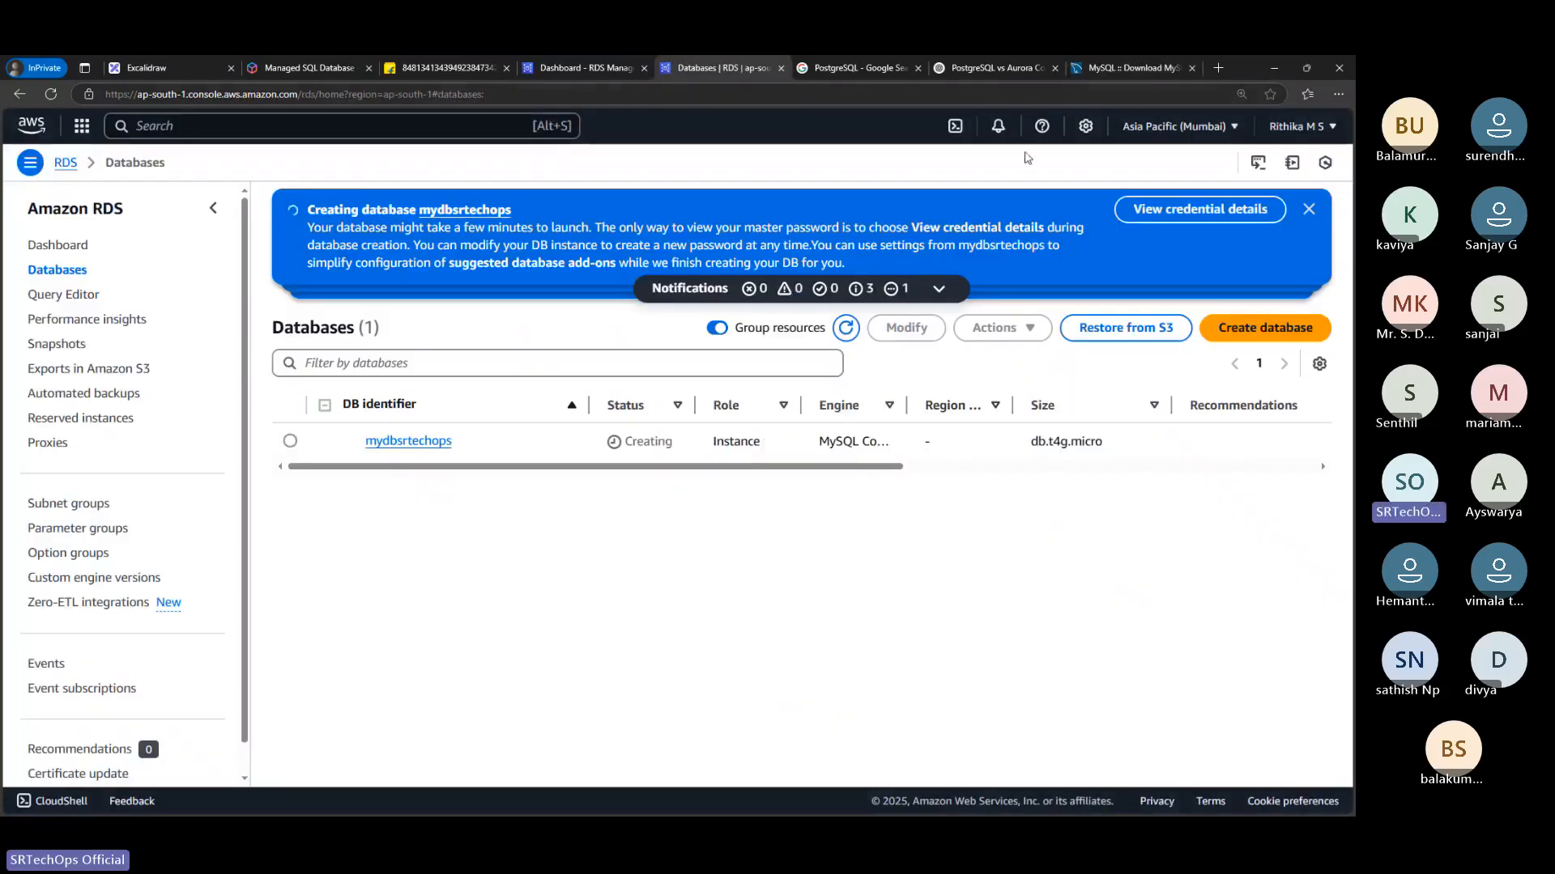
Download mysql-installer-web-community-8.0.41.0.msi for Windows from the MySQL downloads site without an Oracle login, and copy its download link
left_click(1101, 72)
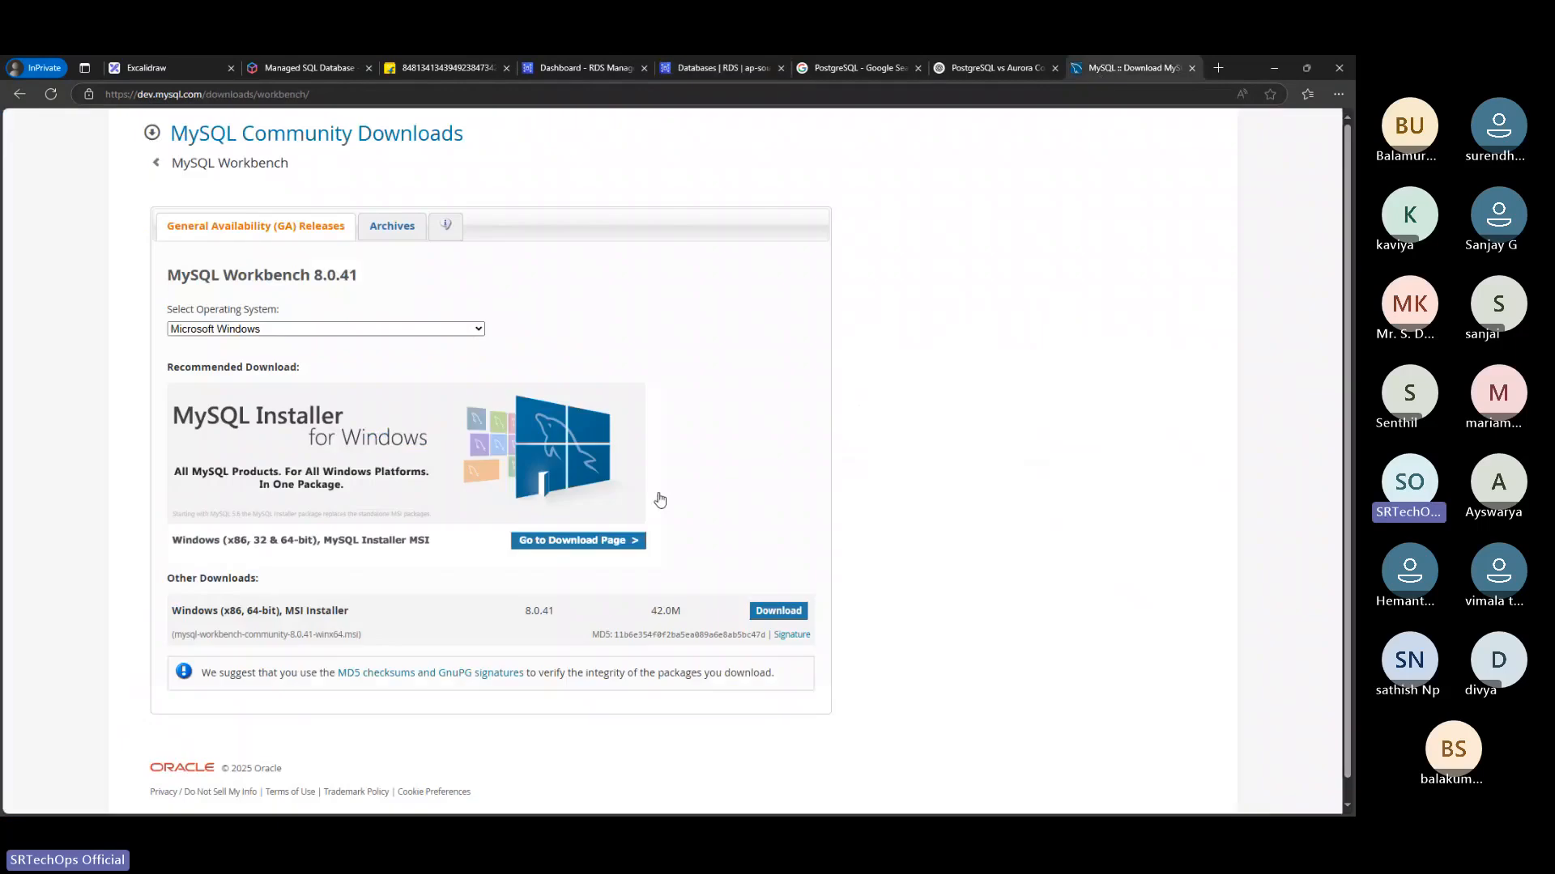
left_click(582, 543)
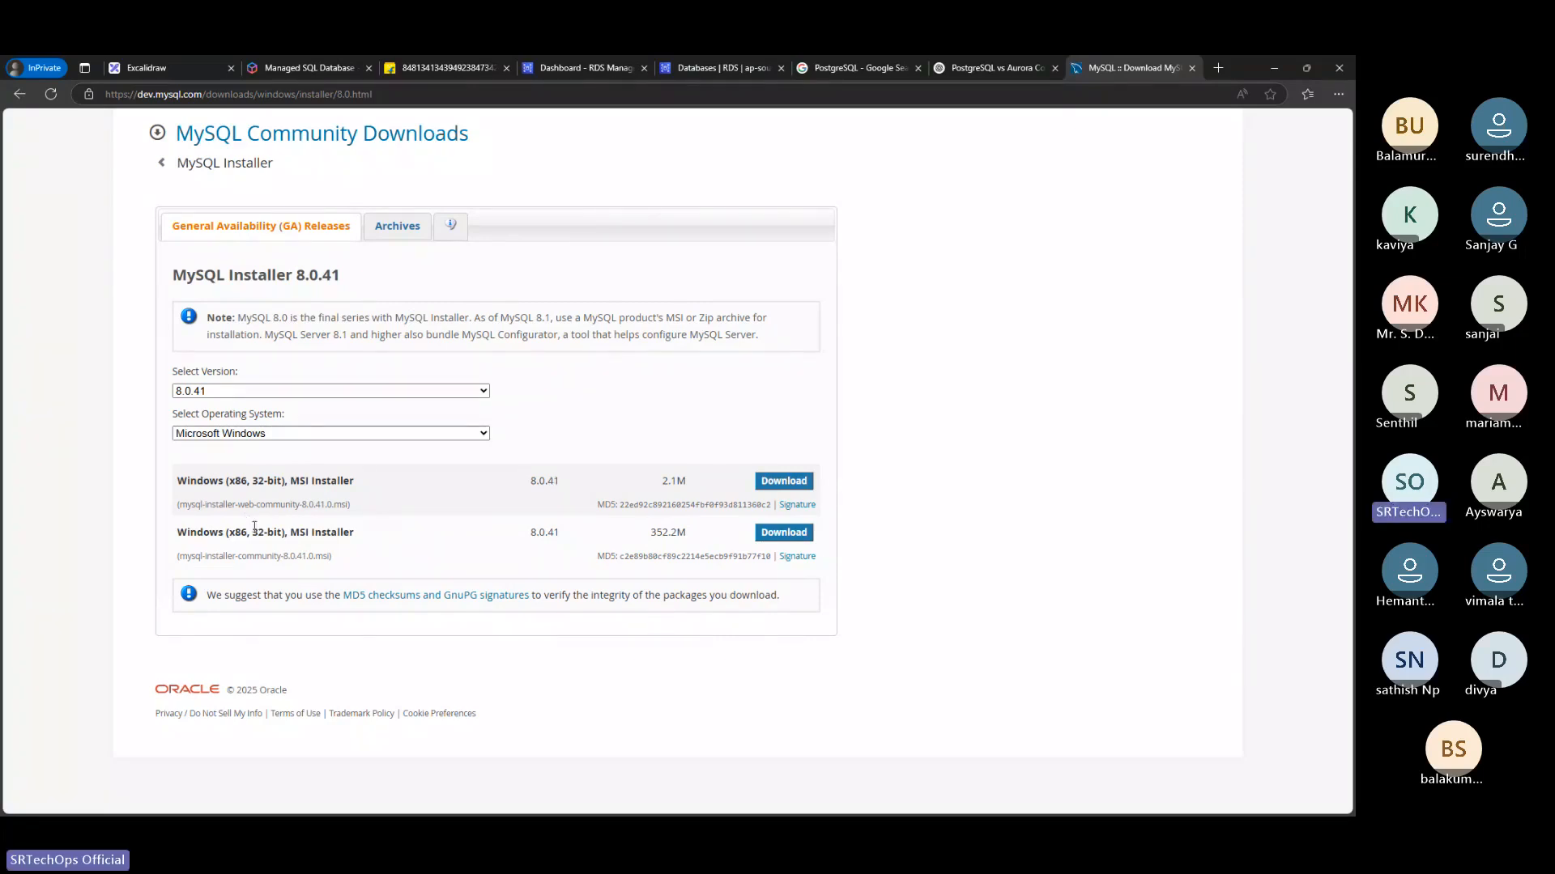
left_click(233, 440)
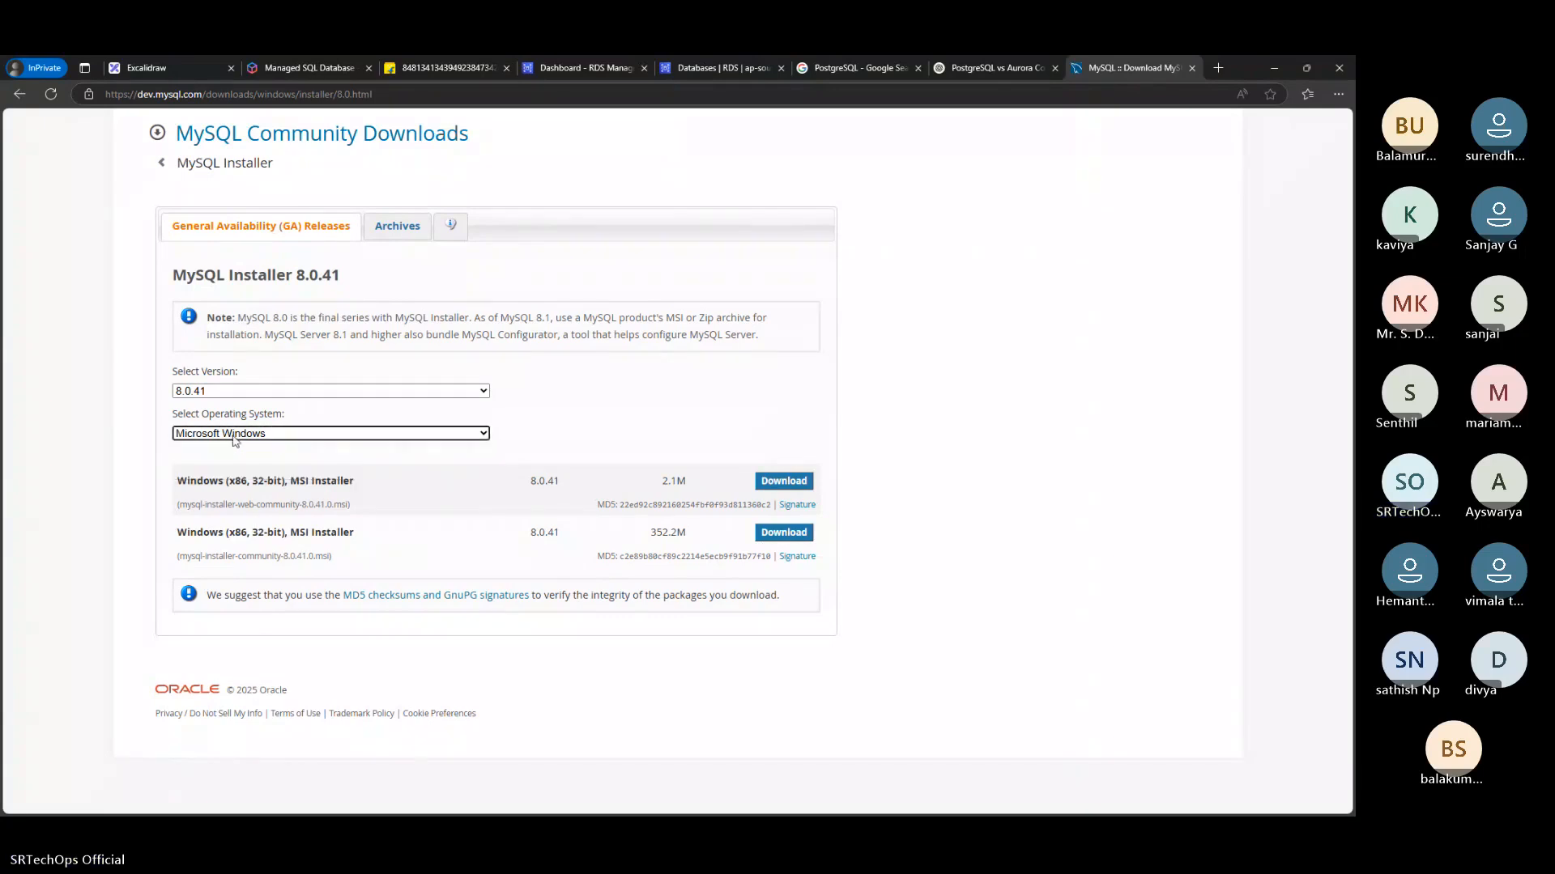
left_click(240, 395)
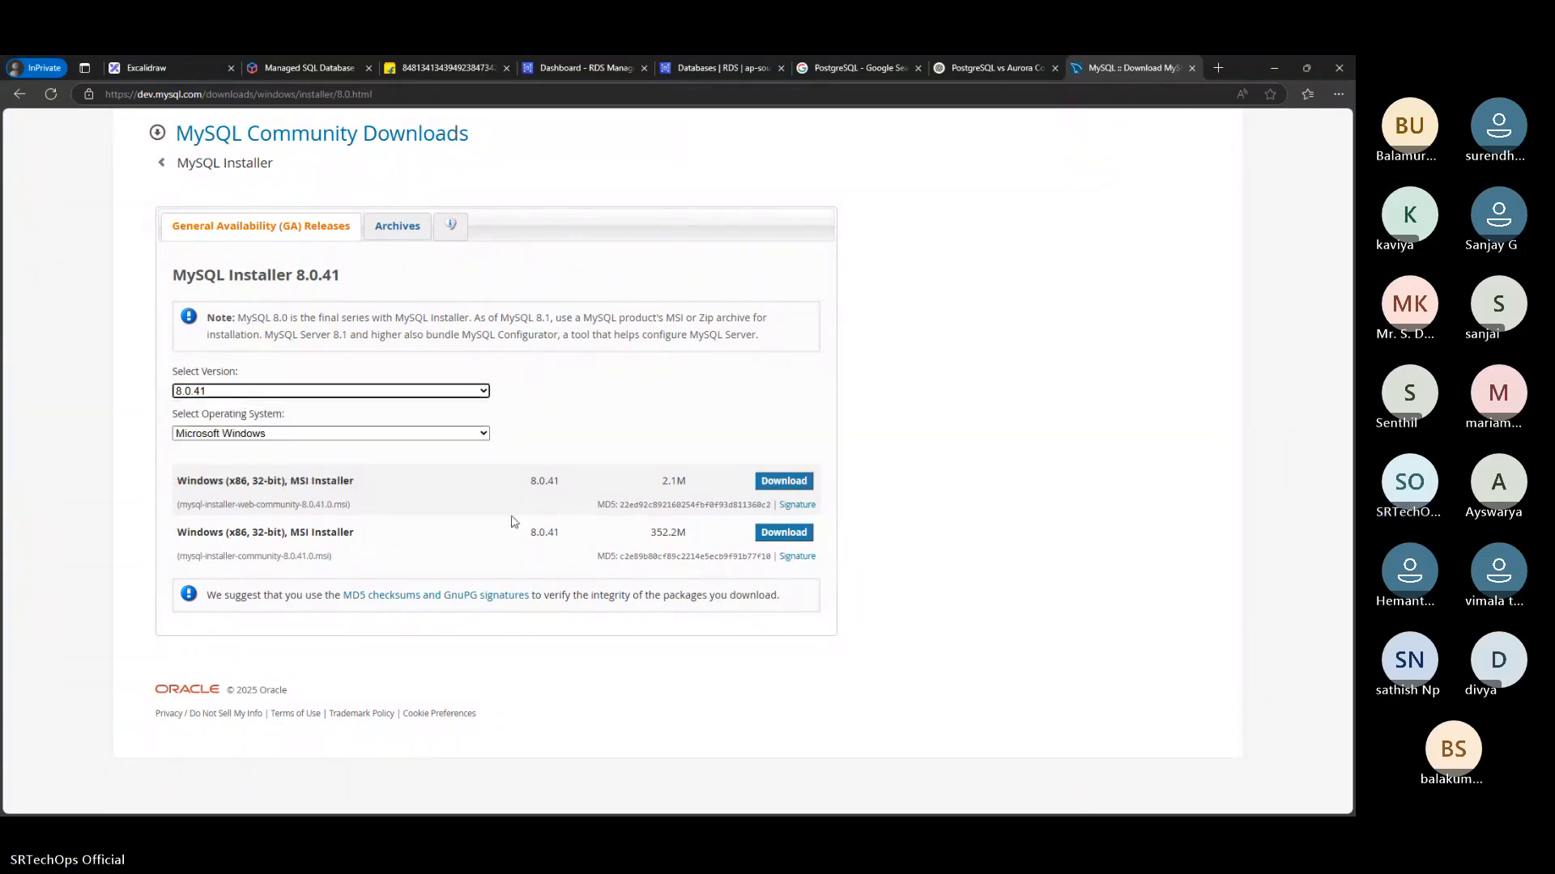
left_click(801, 490)
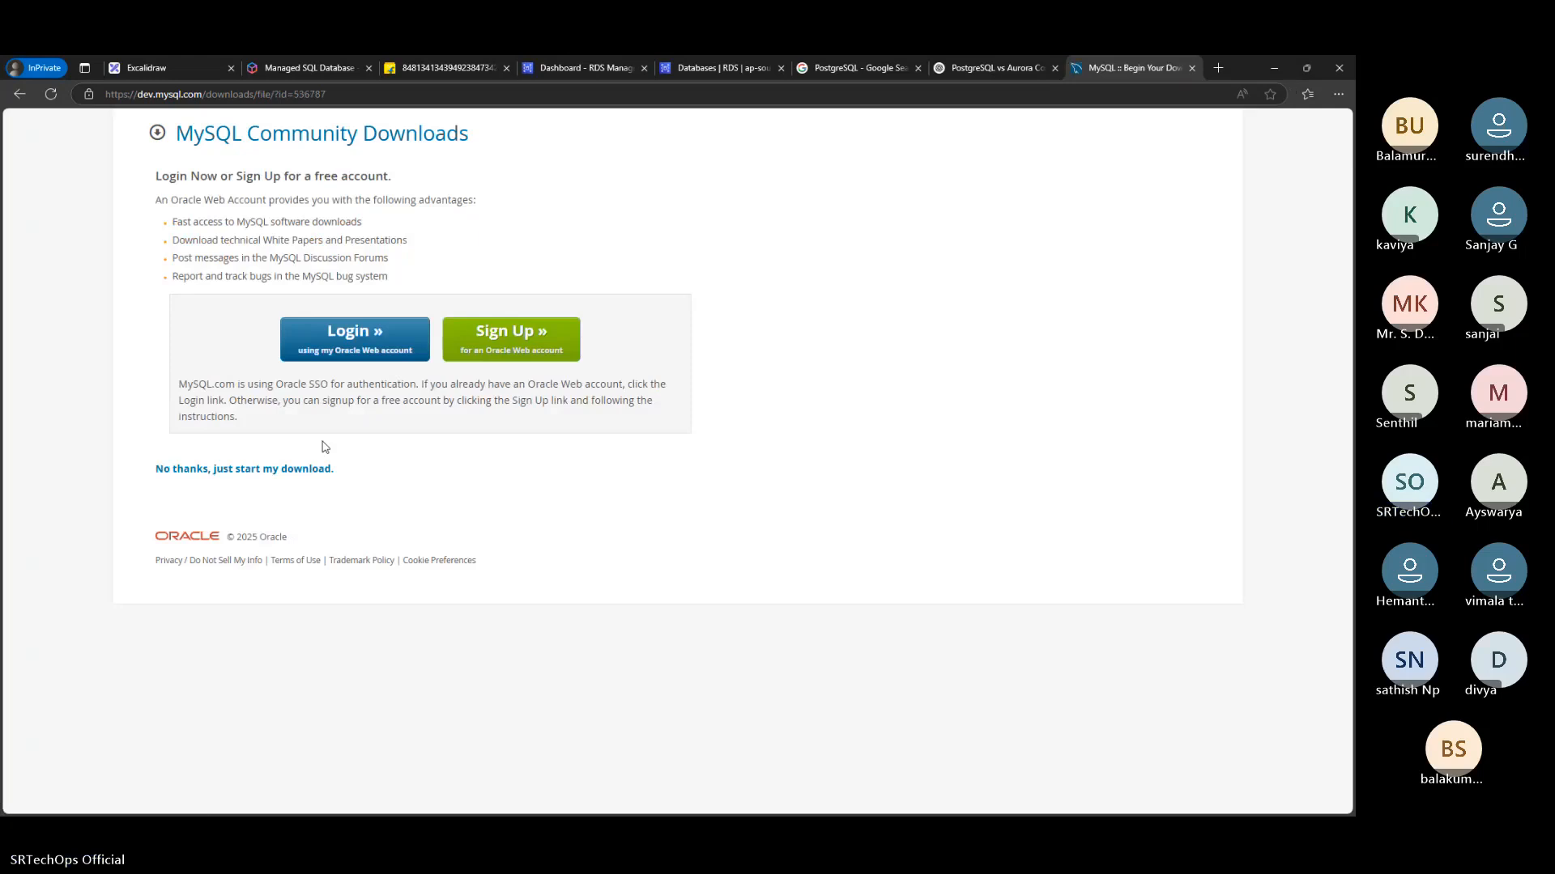
left_click(264, 473)
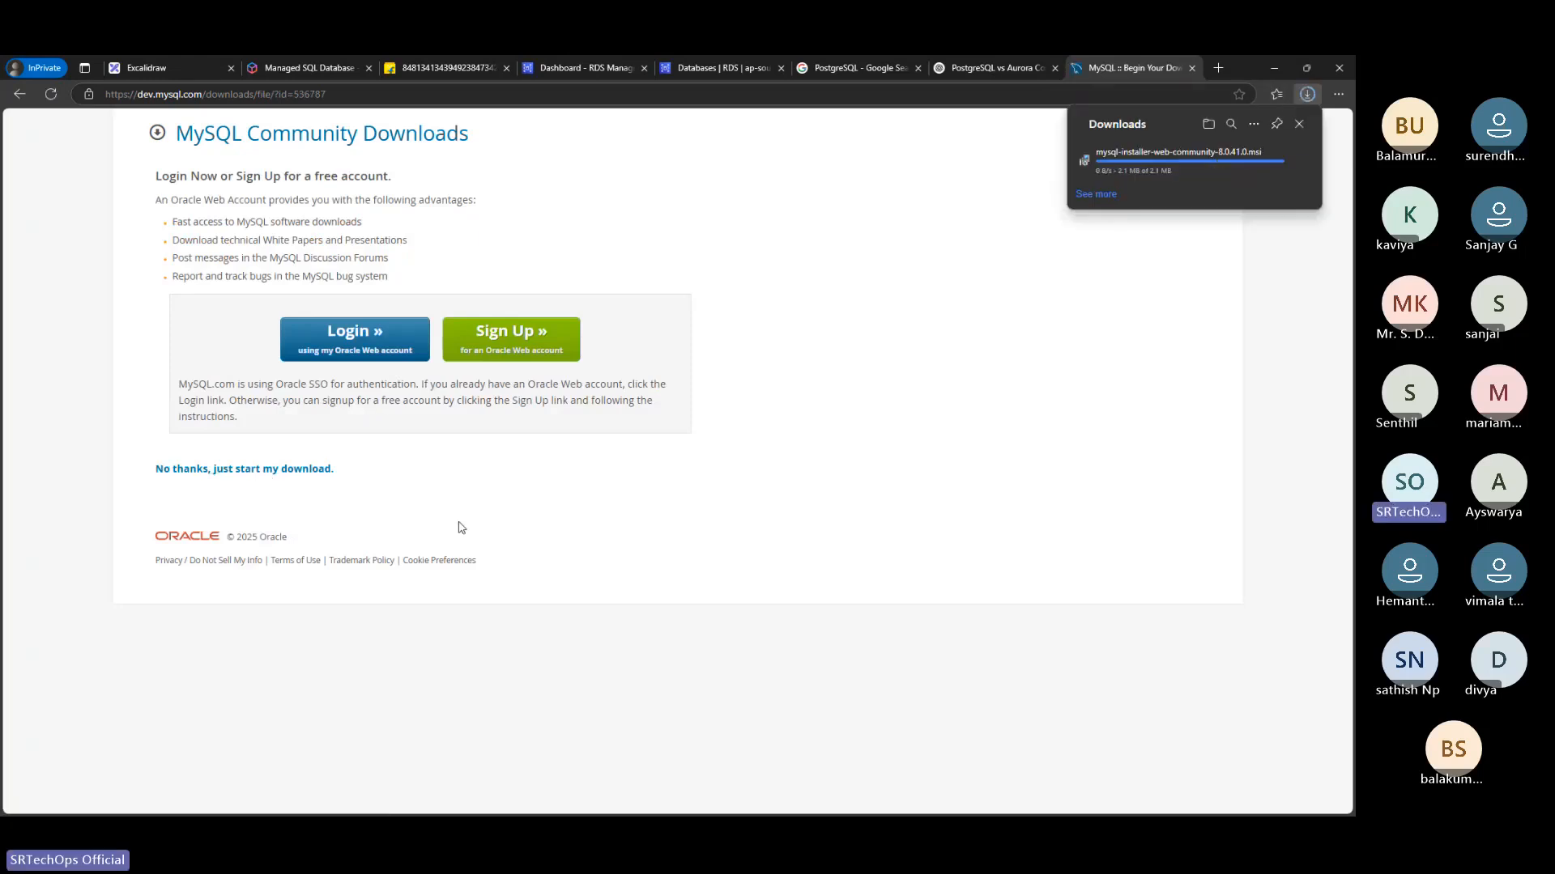
right_click(233, 469)
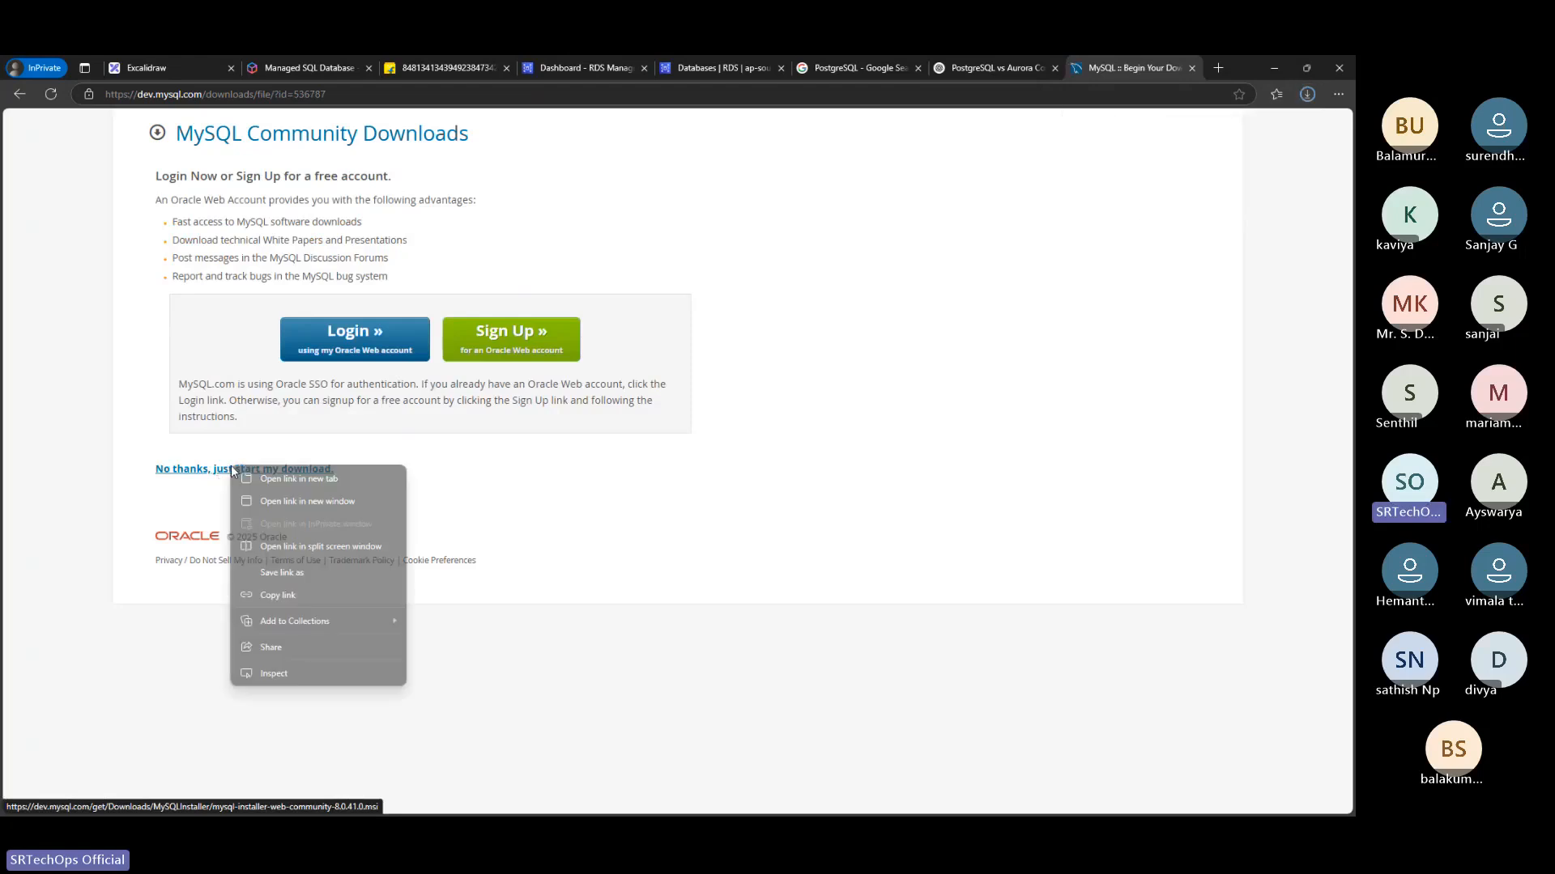
left_click(303, 597)
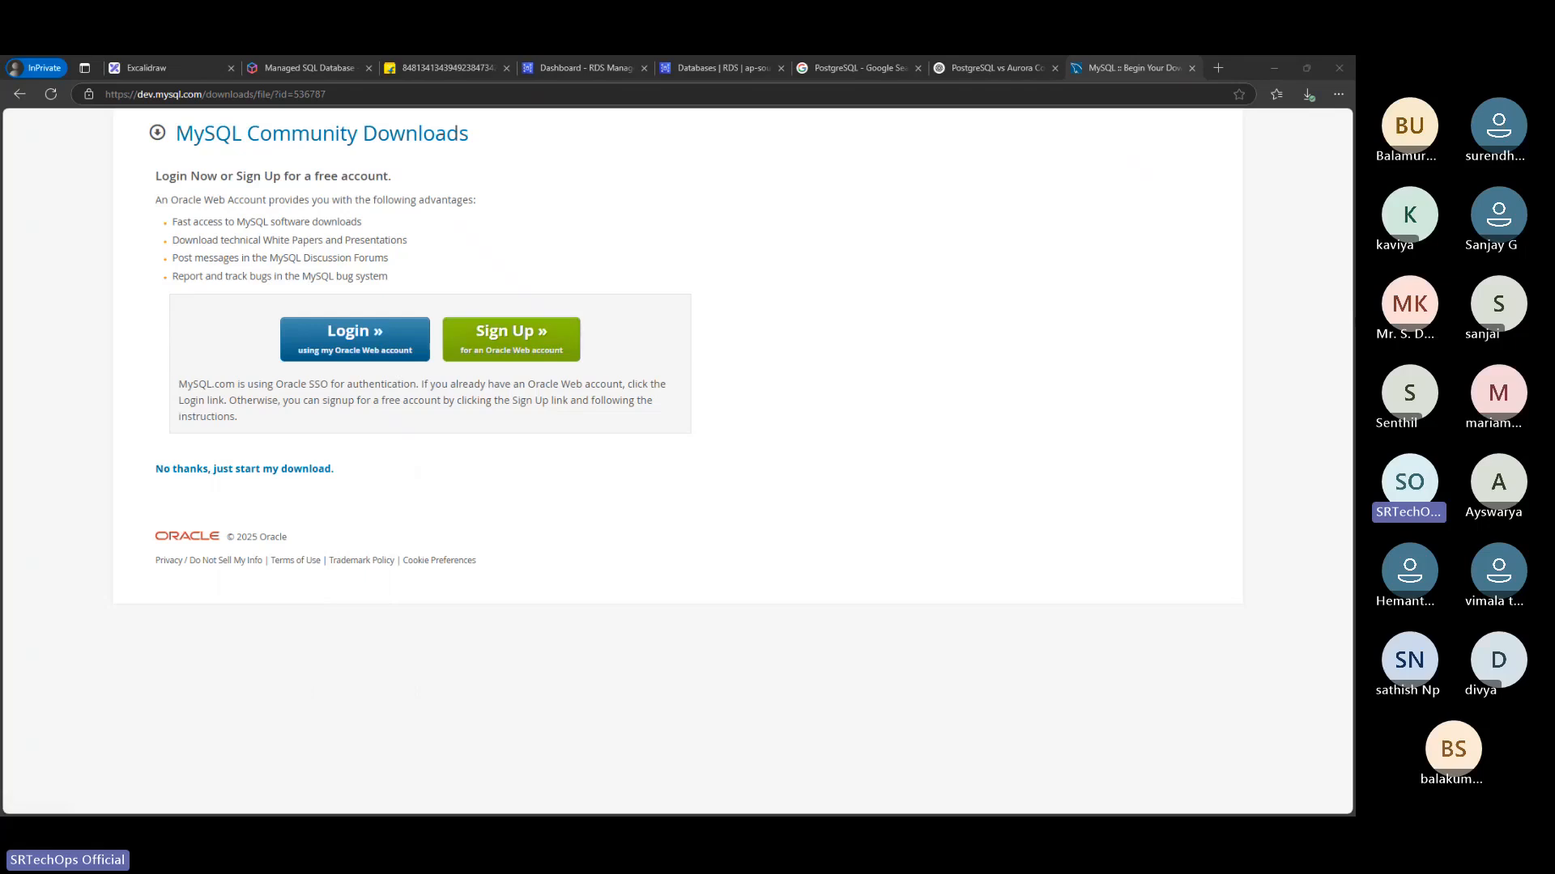
Launch the downloaded mysql-installer-web-community-8.0.41.0.msi from the browser's downloads
left_click(1308, 94)
left_click(1309, 94)
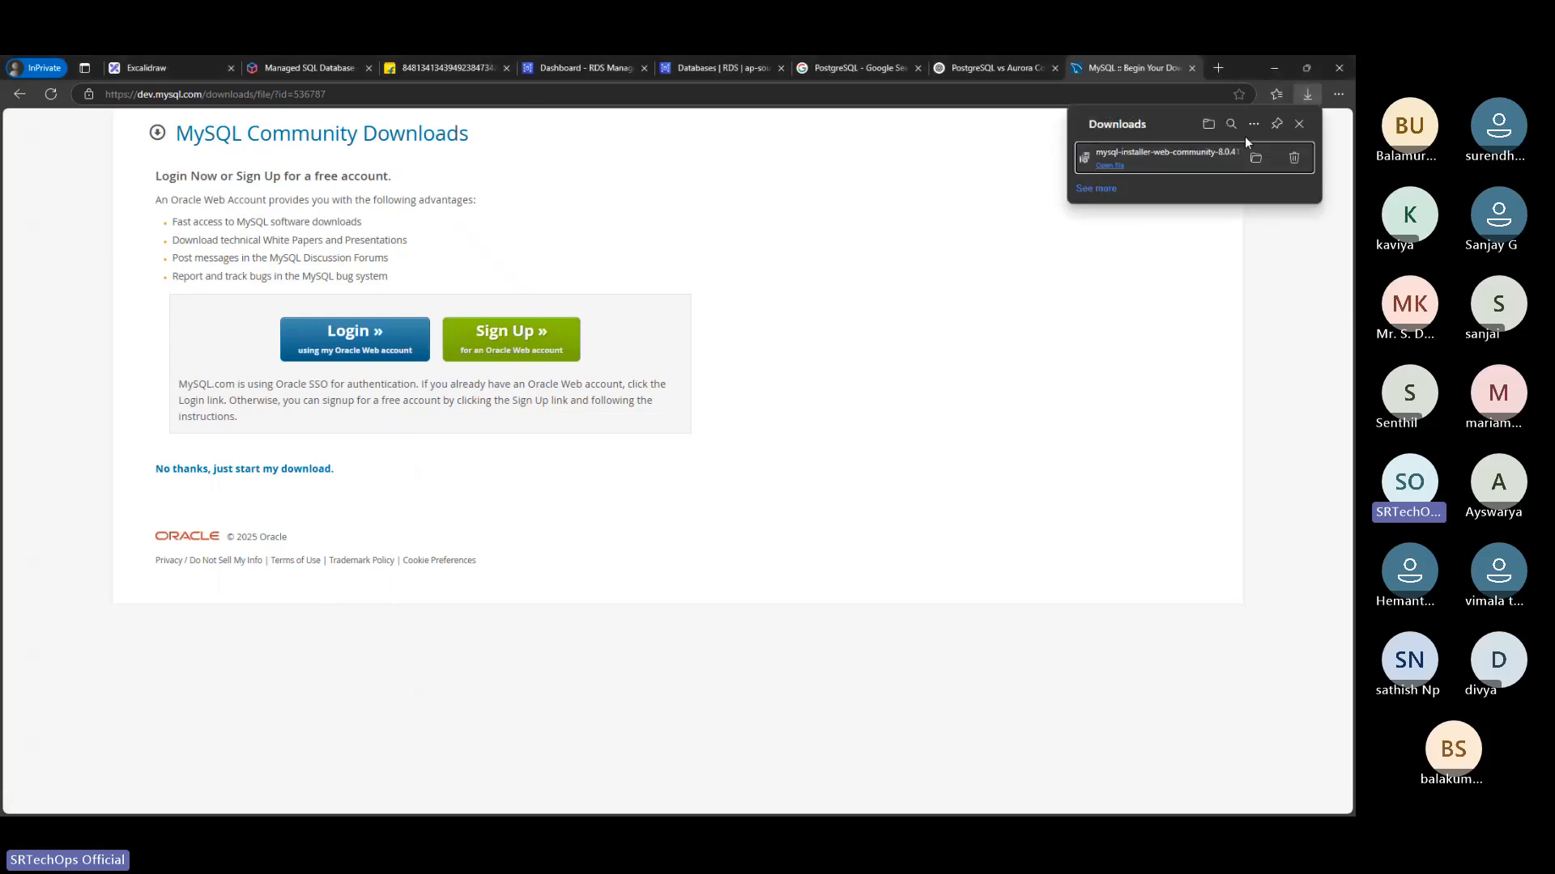
left_click(1111, 166)
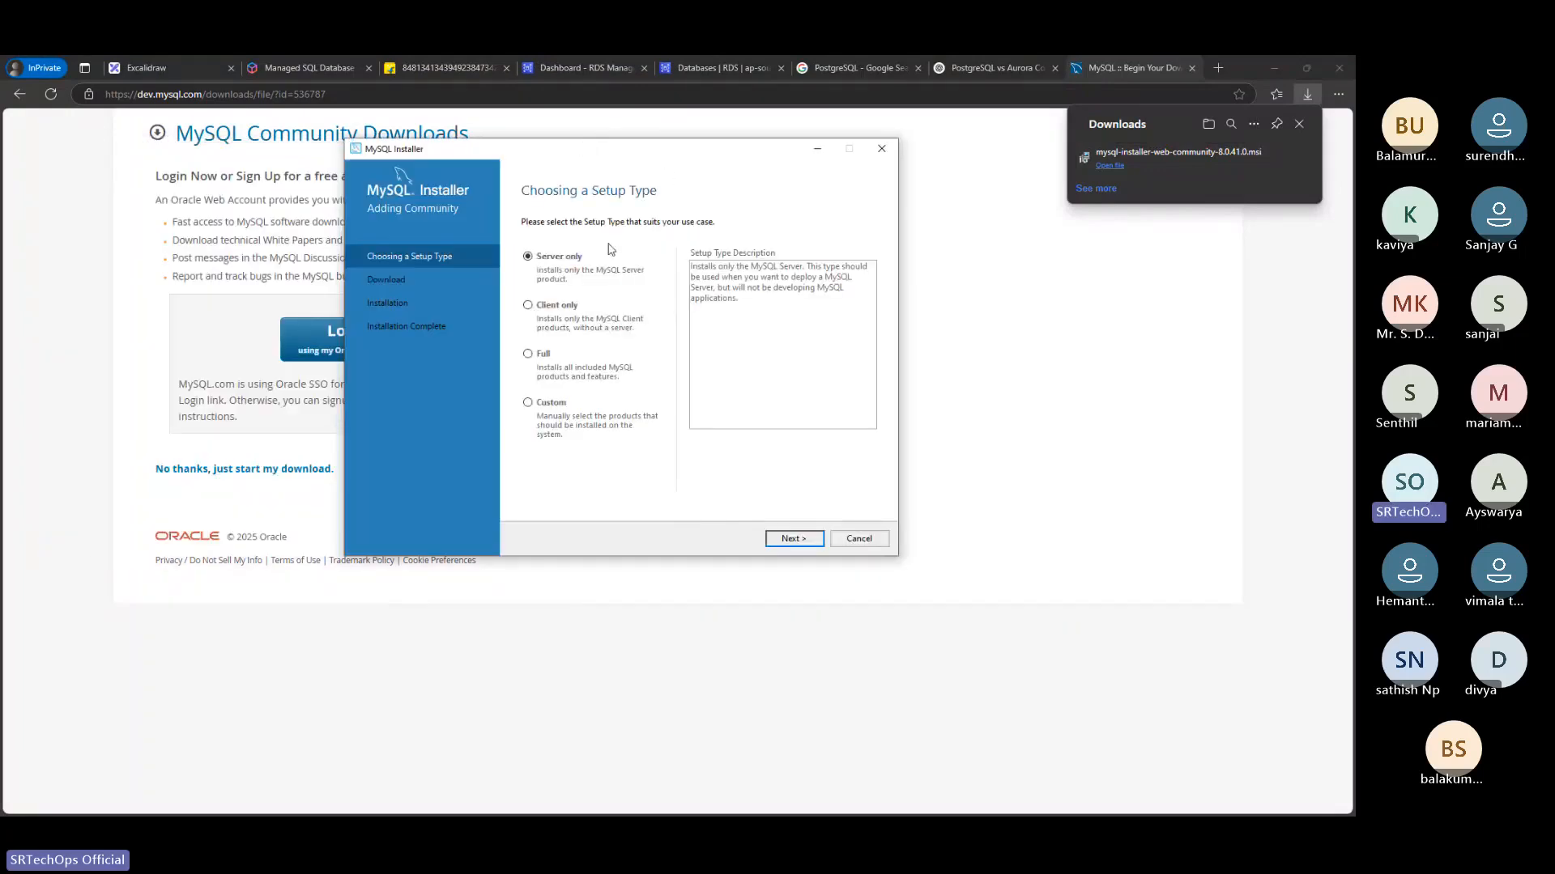
Choose the Client only setup type and start downloading MySQL Workbench, MySQL Shell and MySQL Router 8.0.41
left_click(527, 307)
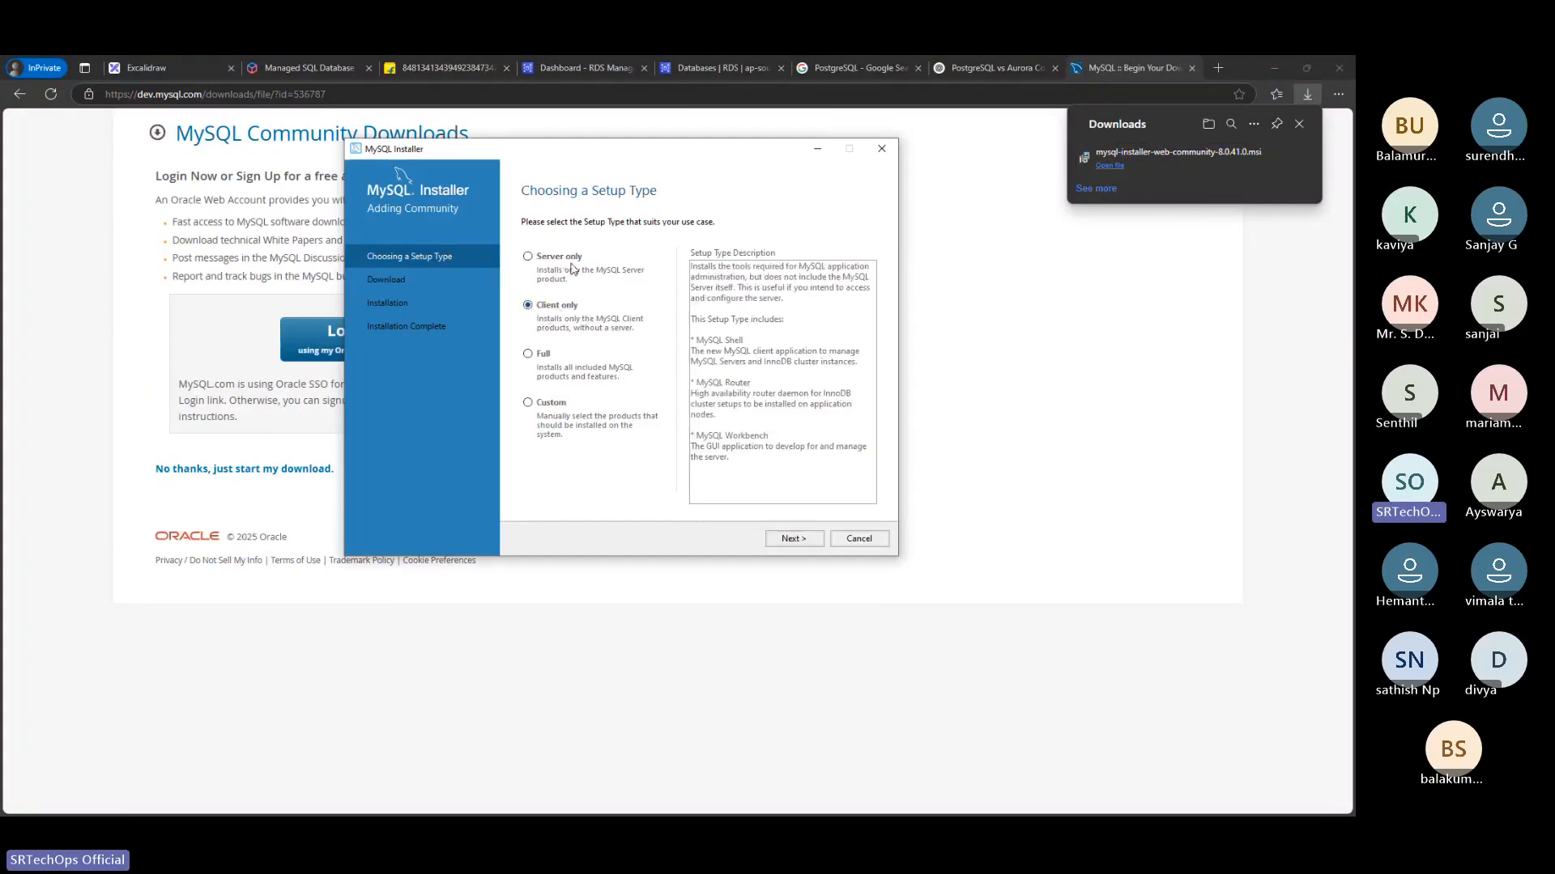
left_click(804, 536)
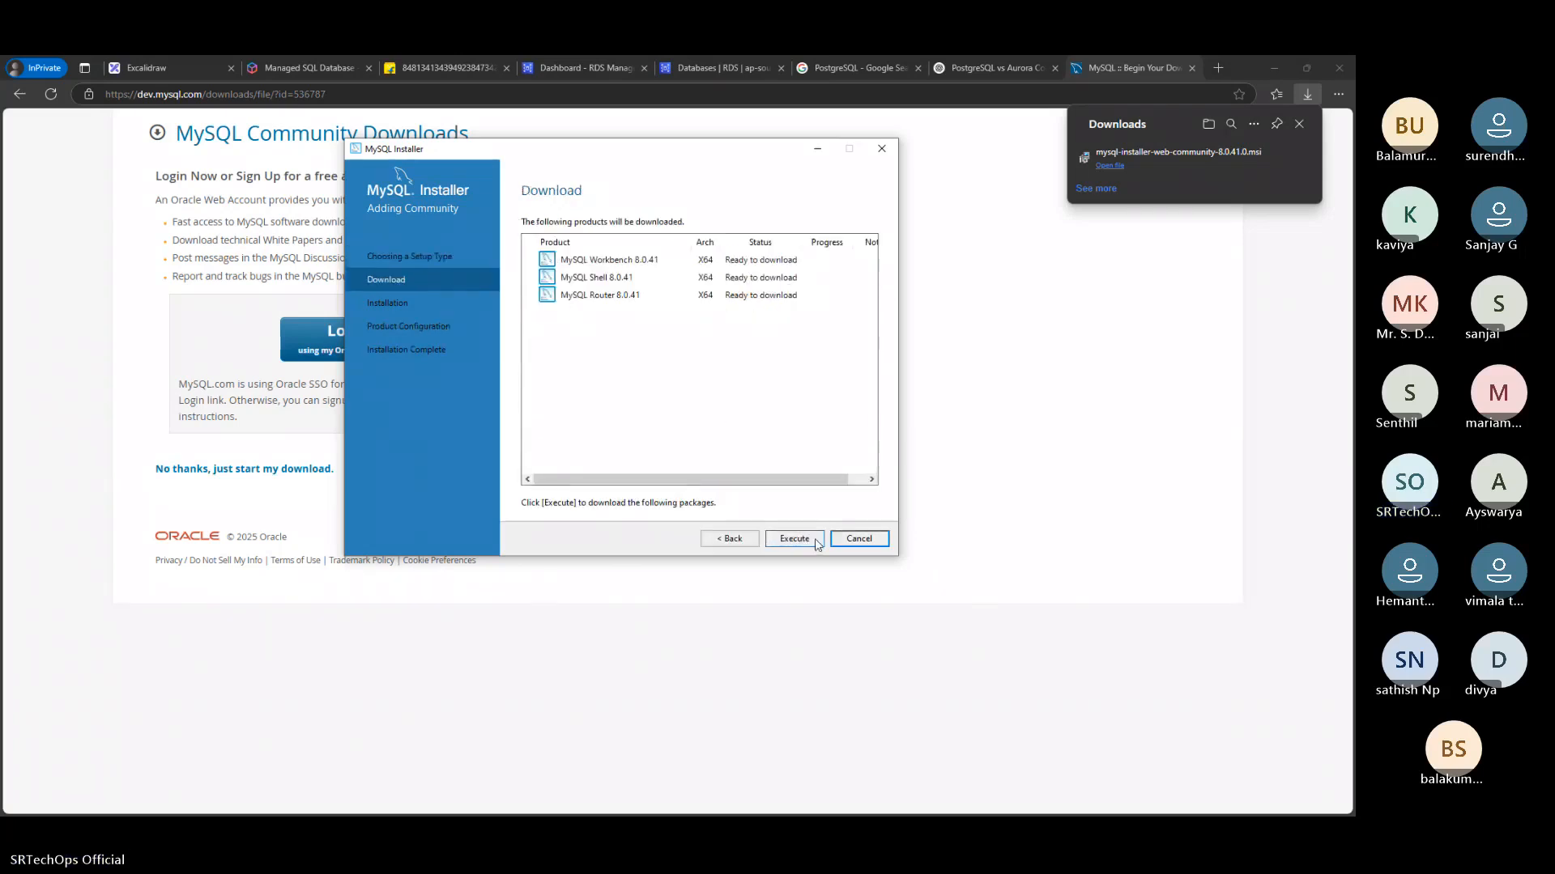
left_click(815, 541)
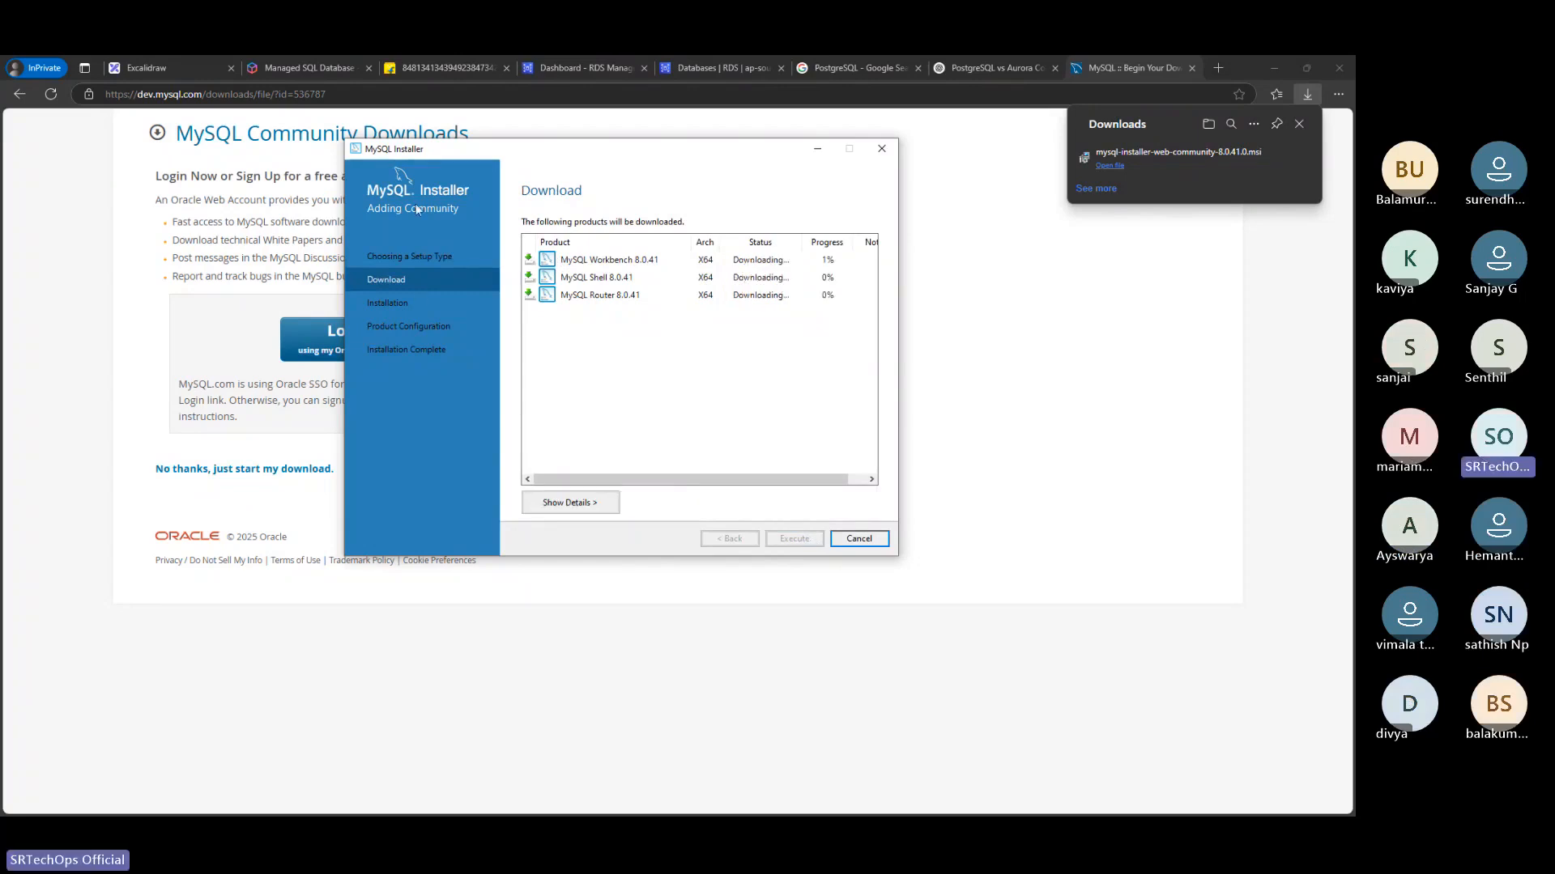
Minimize the MySQL Installer and download mysql-workbench-community-8.0.41-winx64.msi from the MySQL Workbench download page without an Oracle login
left_click_drag(503, 154, 538, 390)
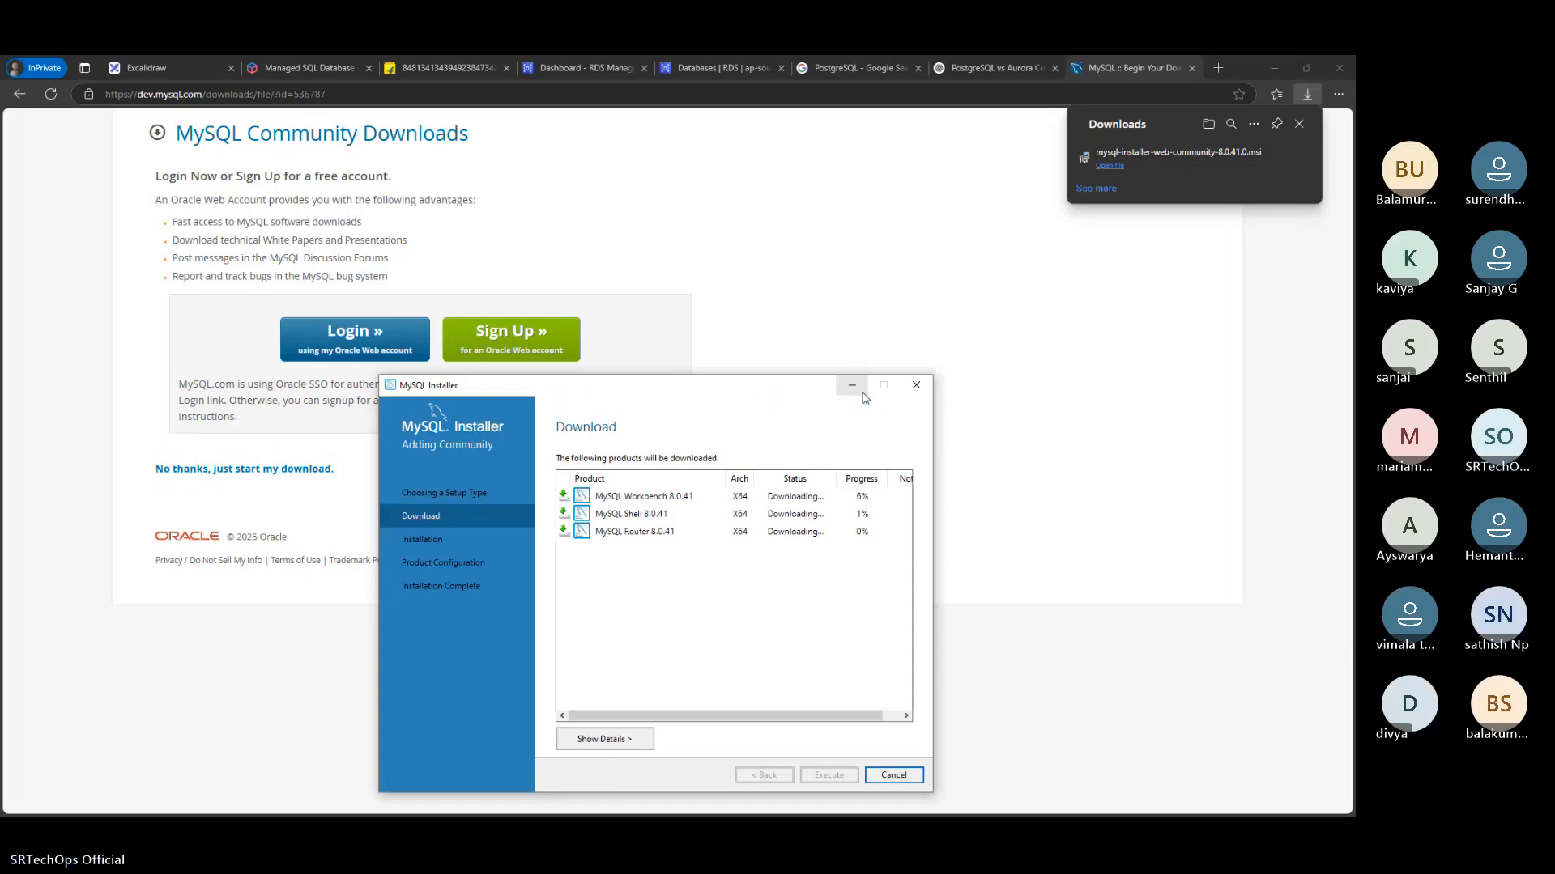
left_click(851, 386)
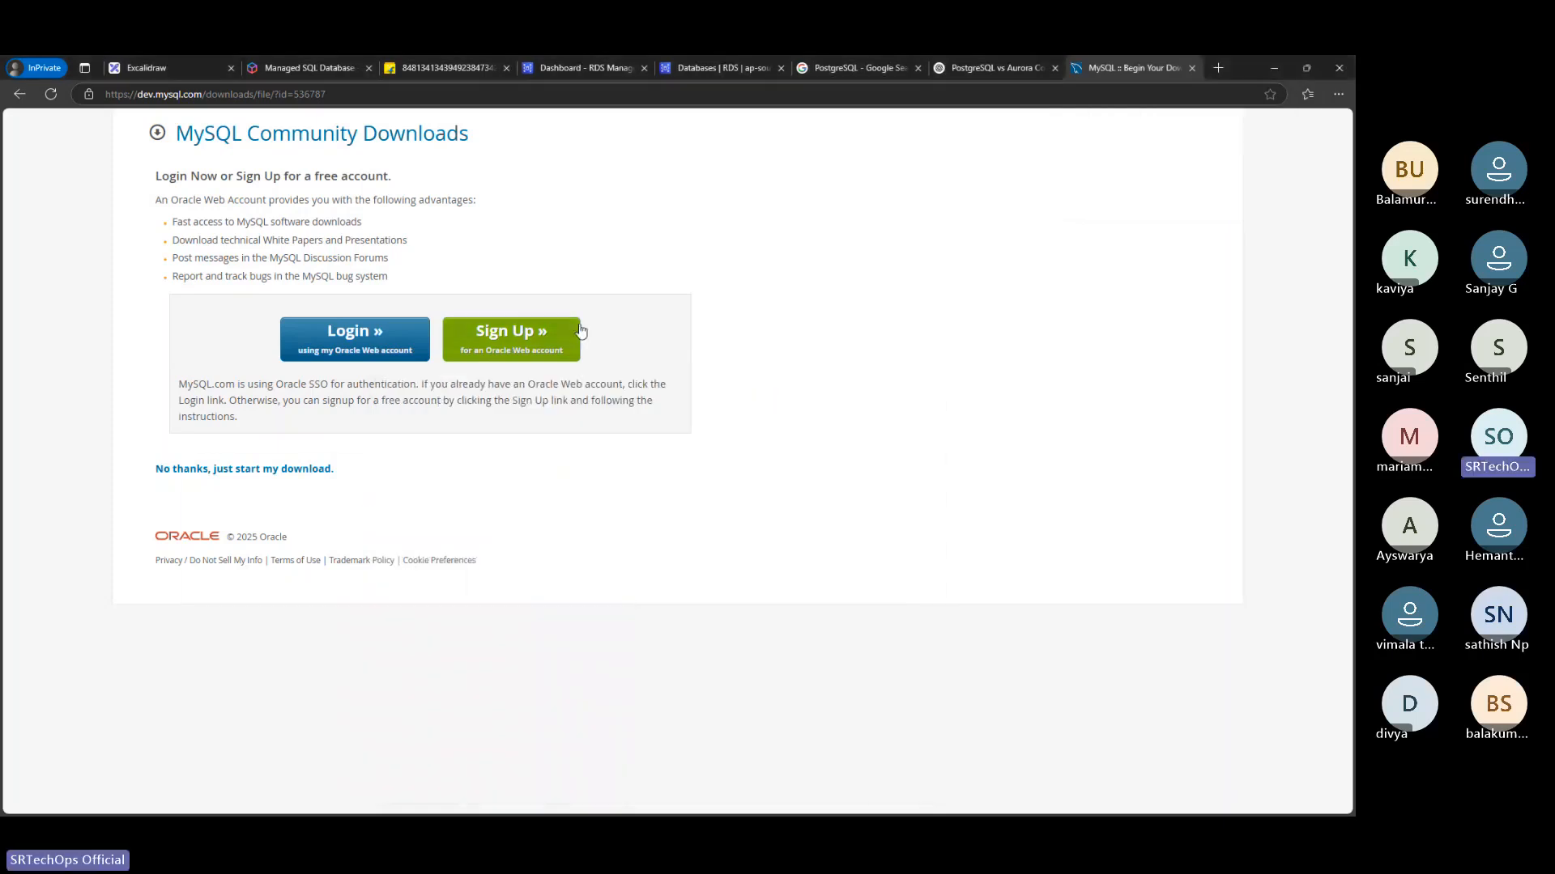
left_click(19, 96)
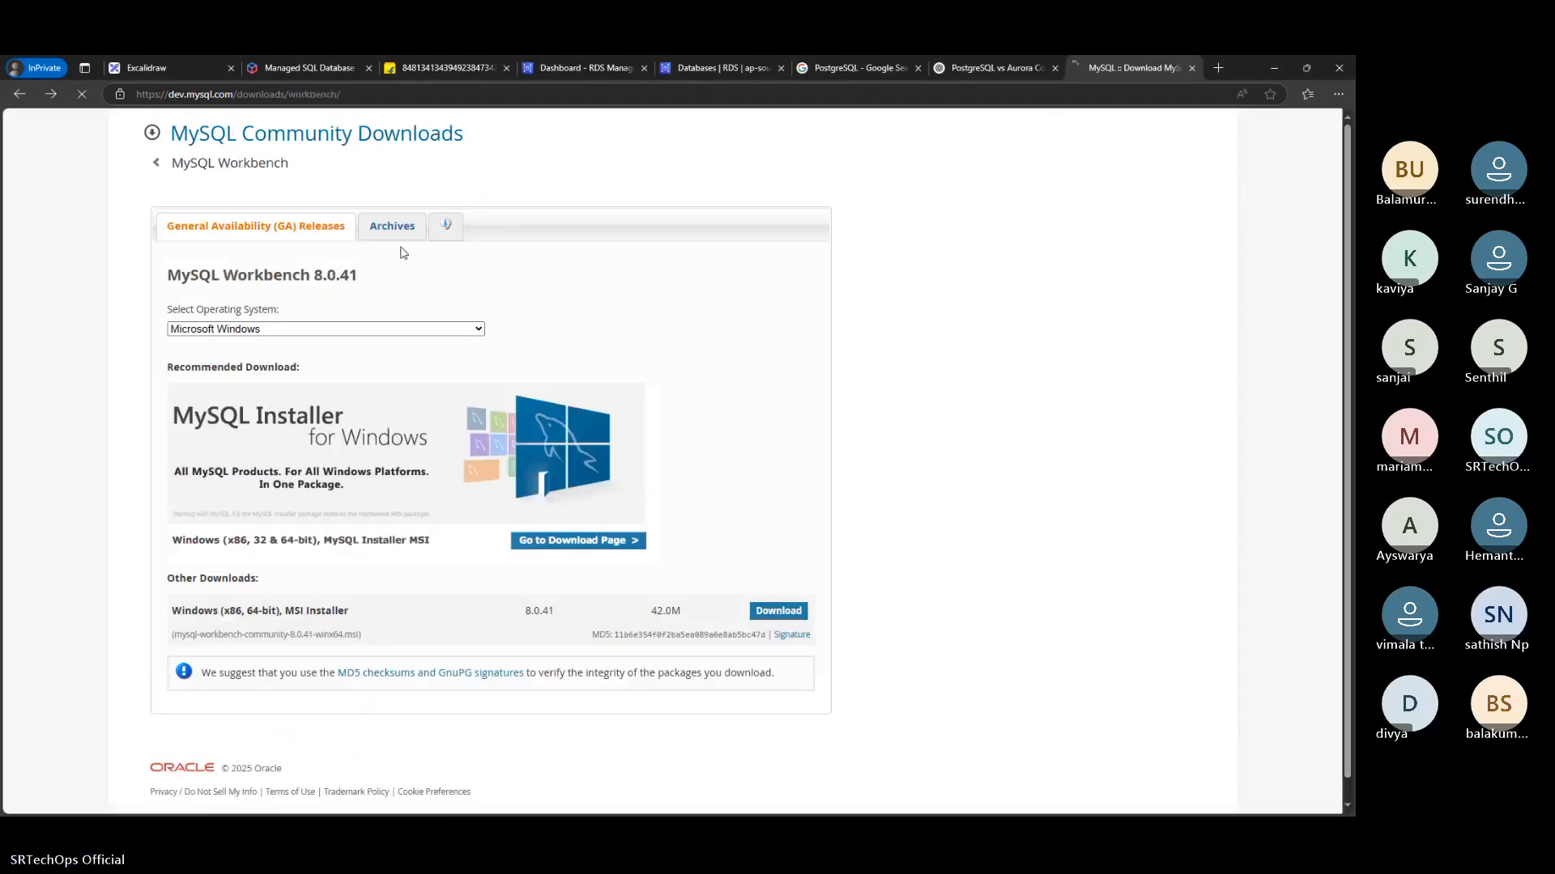
left_click(18, 96)
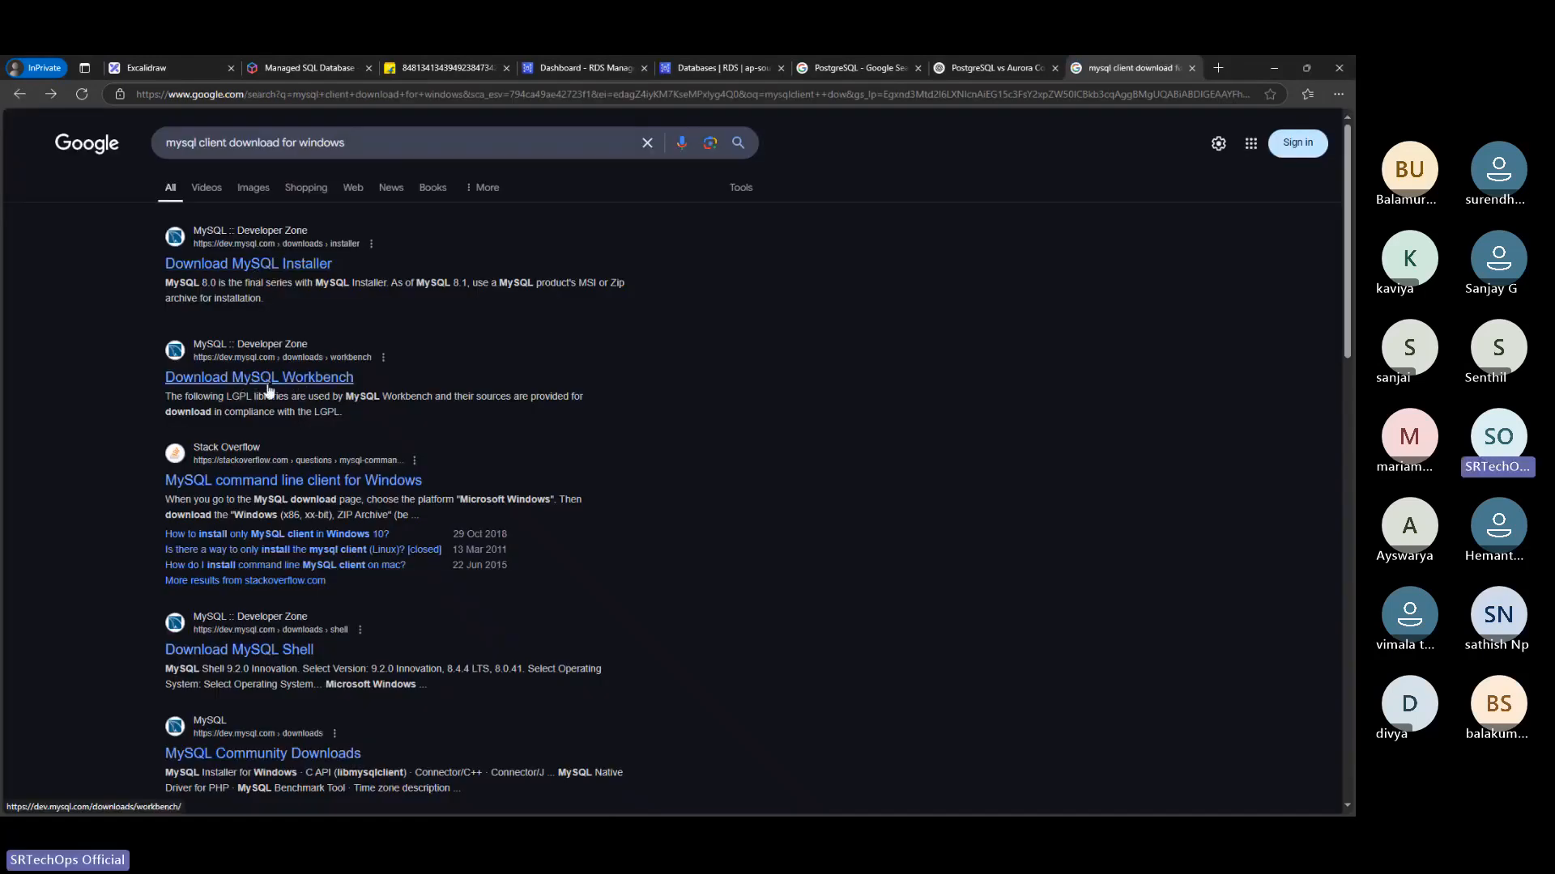
left_click(270, 387)
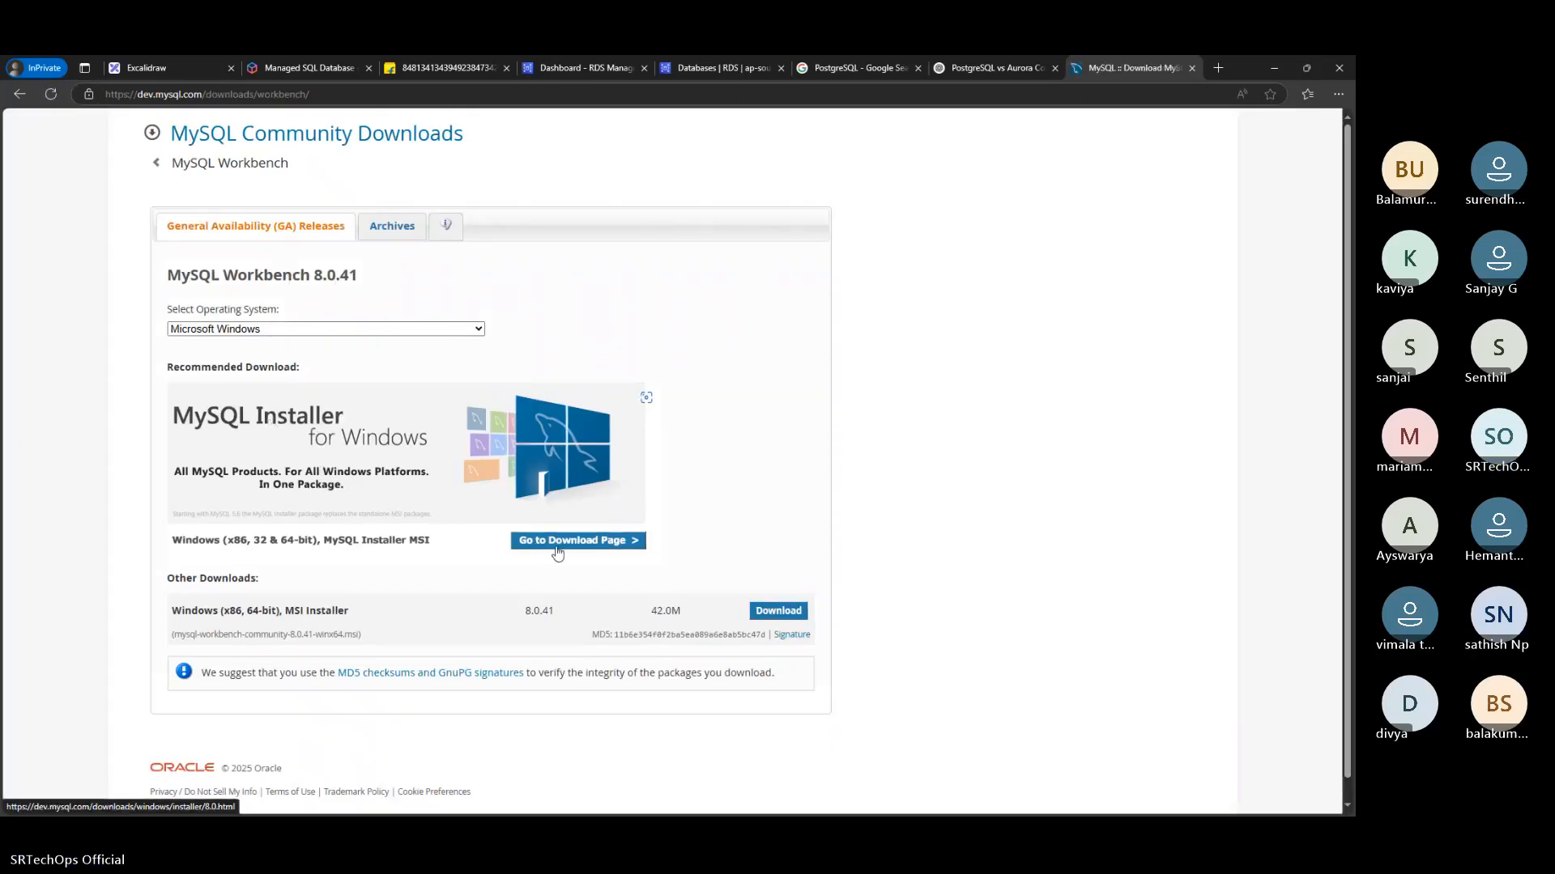
scroll(623, 551, "down", 1)
left_click(773, 592)
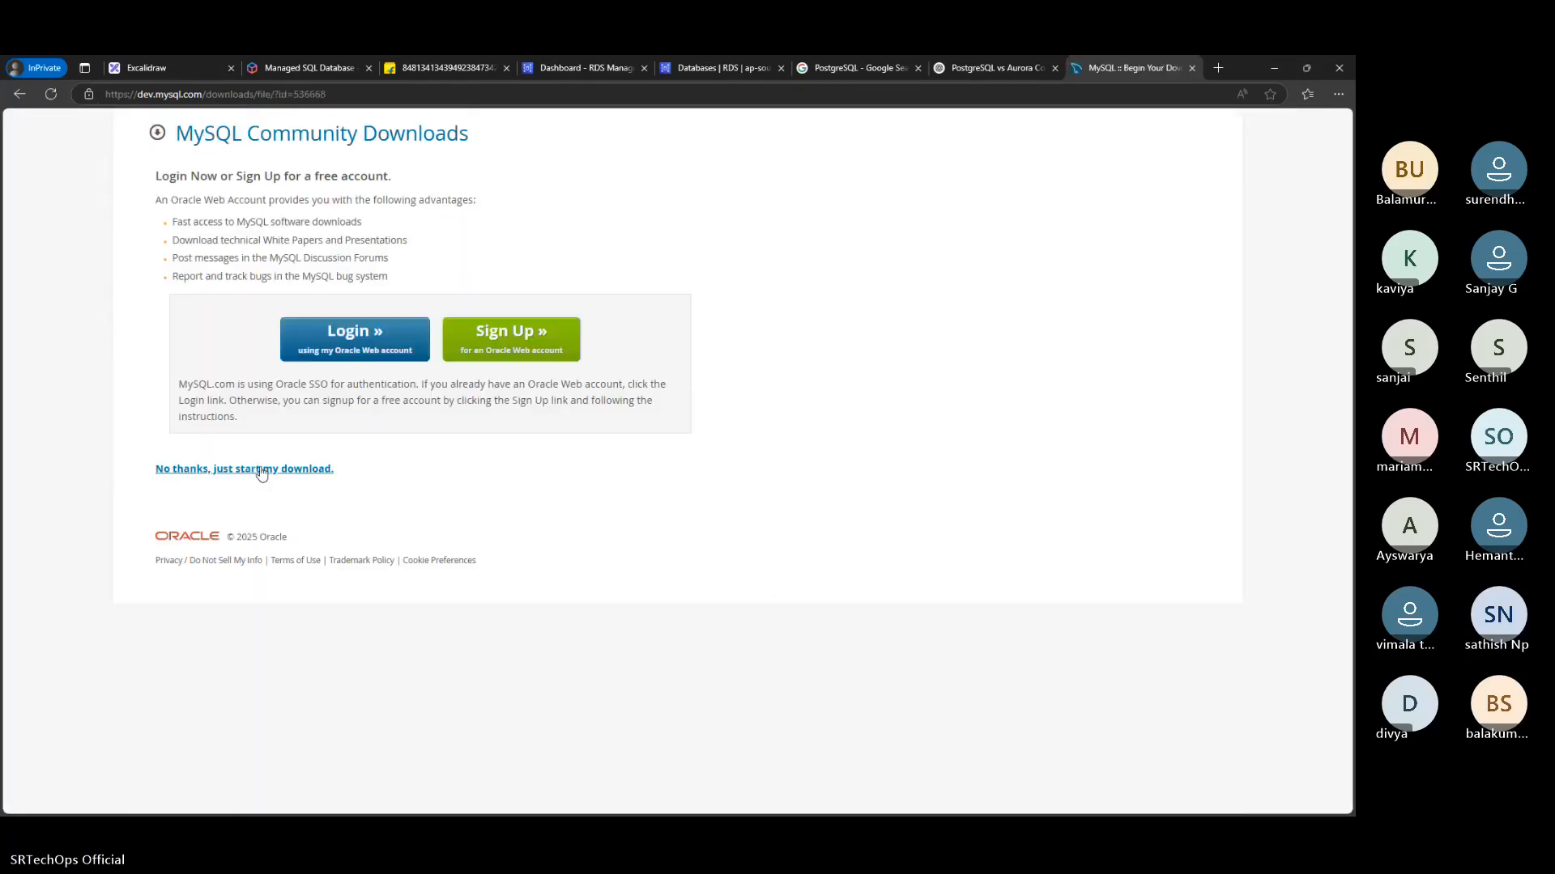
left_click(262, 471)
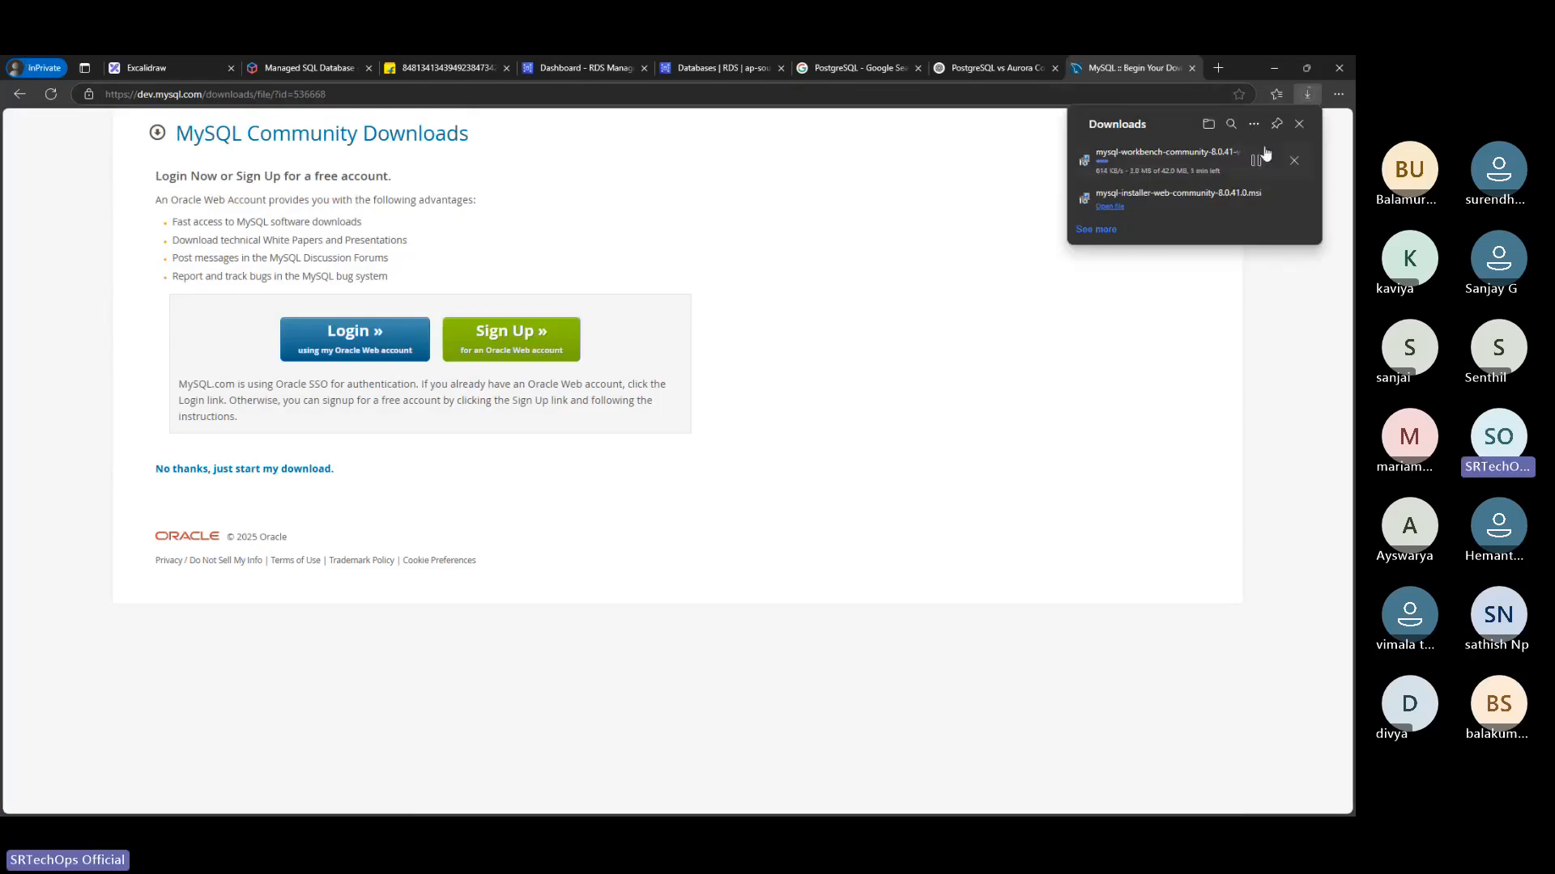
Cancel adding products in the MySQL Installer and confirm the cancellation
key("alt+Tab")
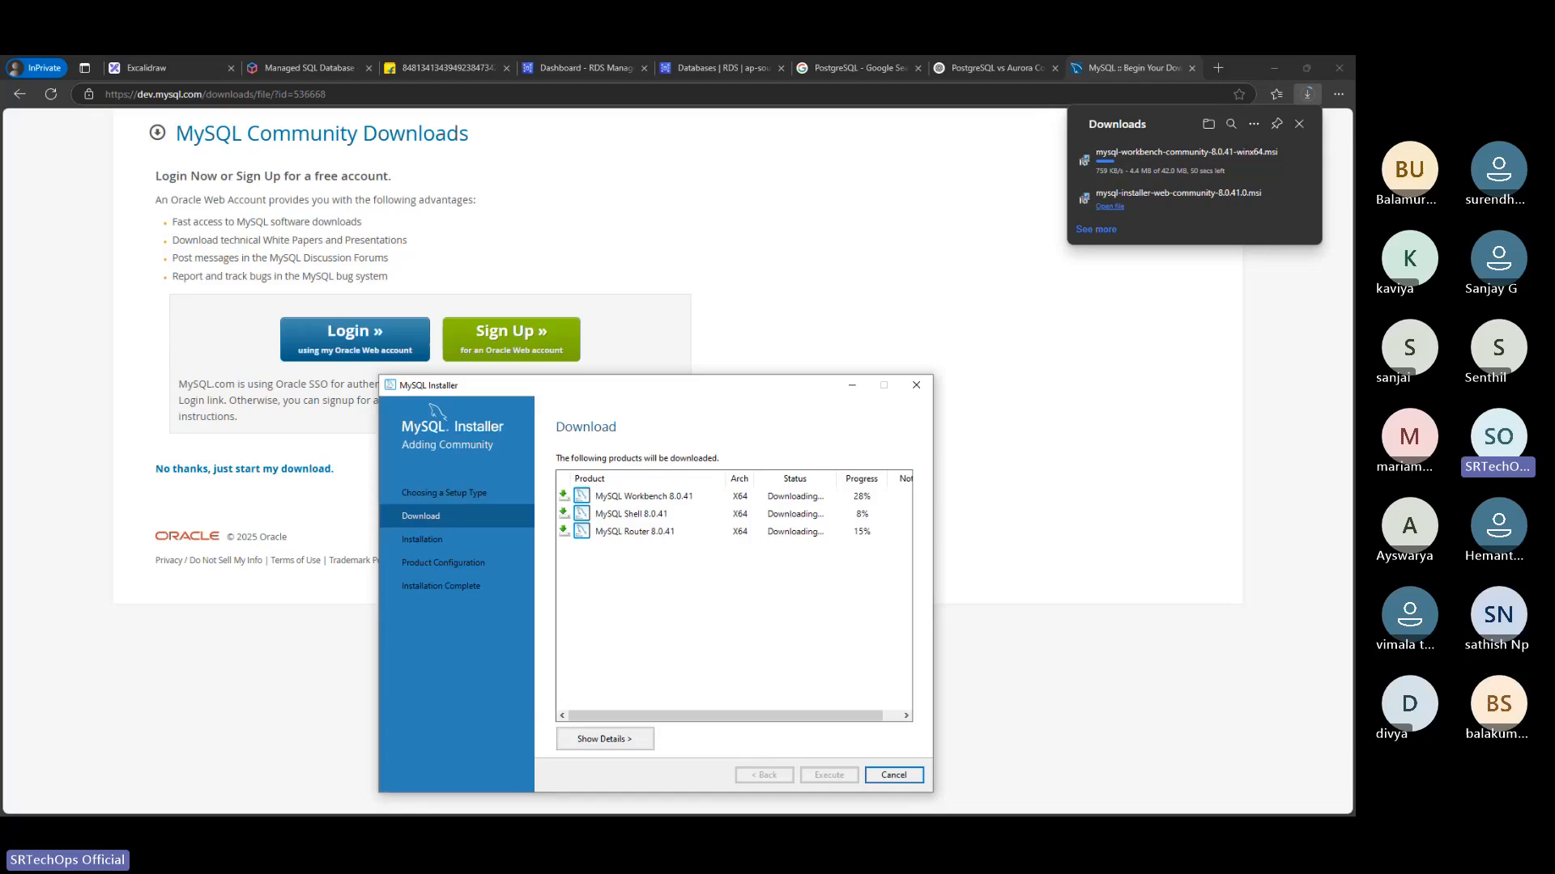
left_click(887, 777)
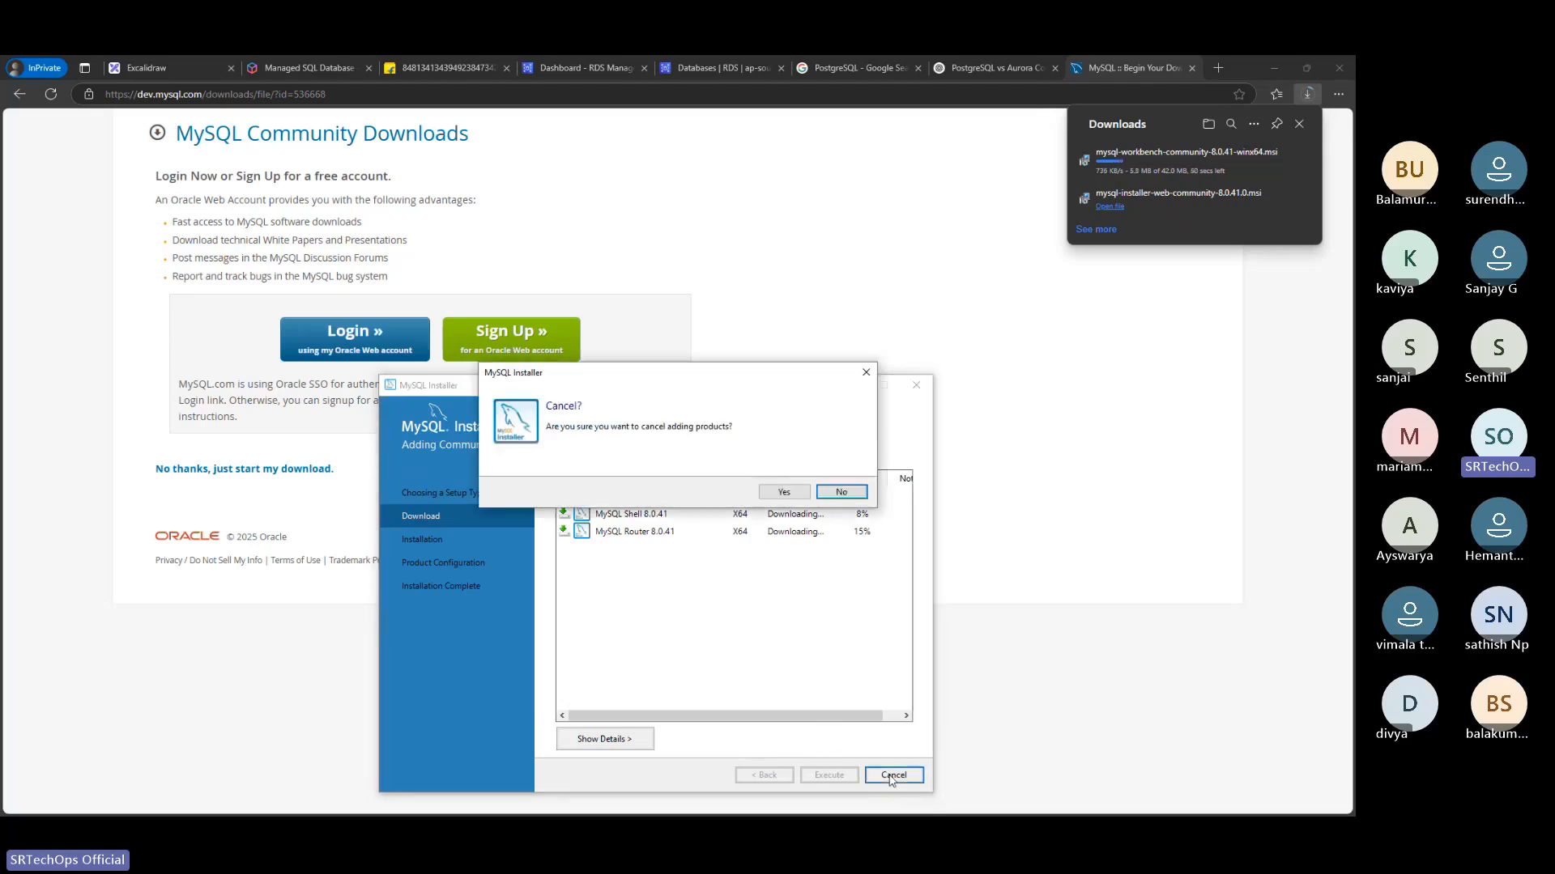
left_click(777, 495)
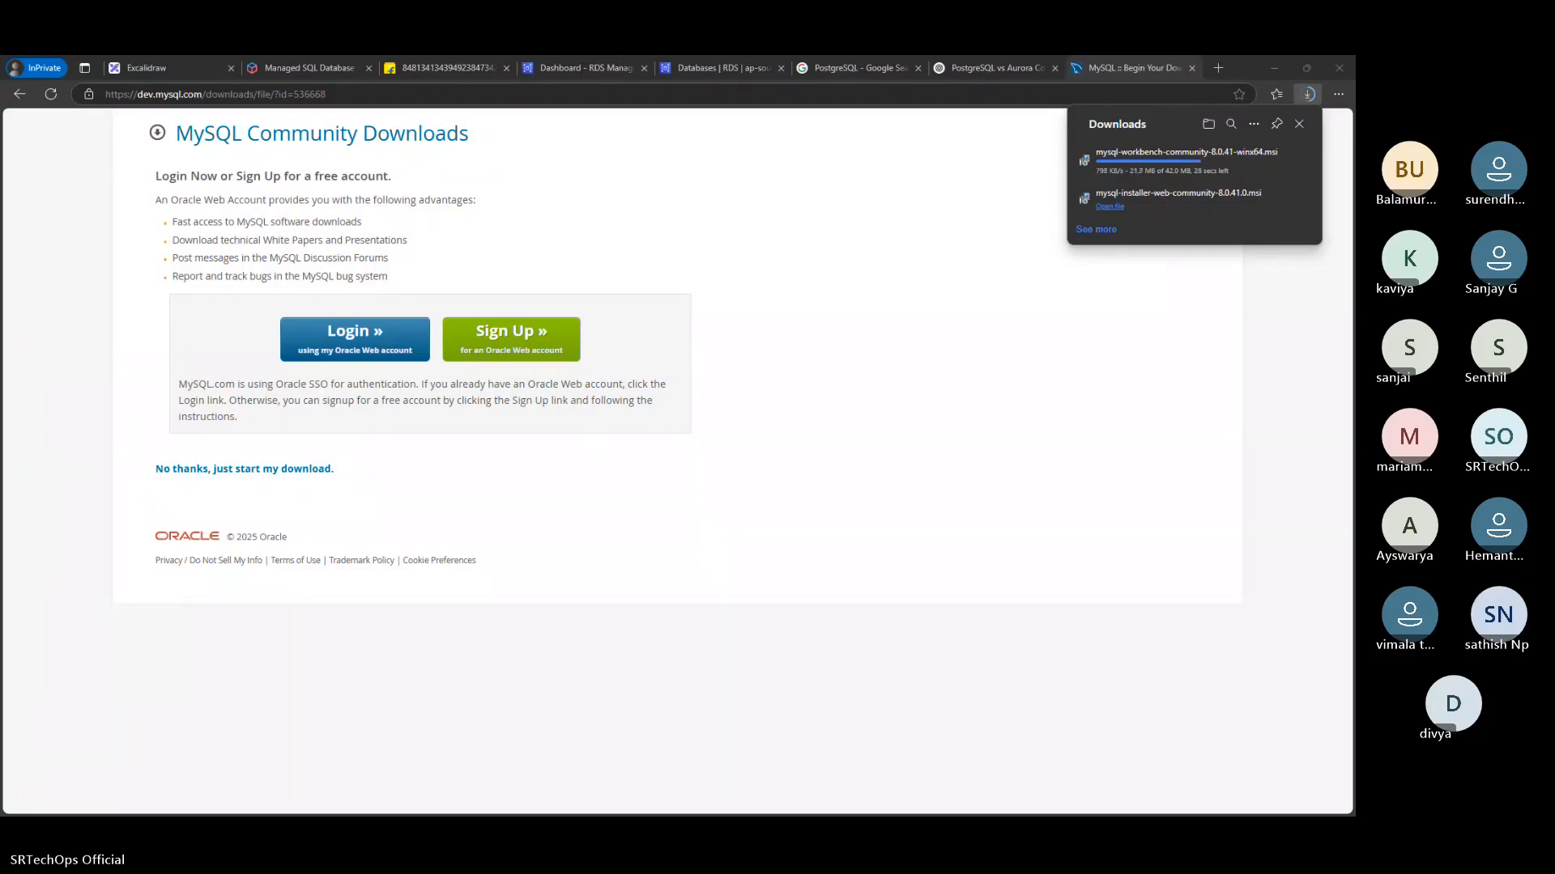
Copy the direct download link of the MySQL Workbench 8.0.41 installer
right_click(261, 469)
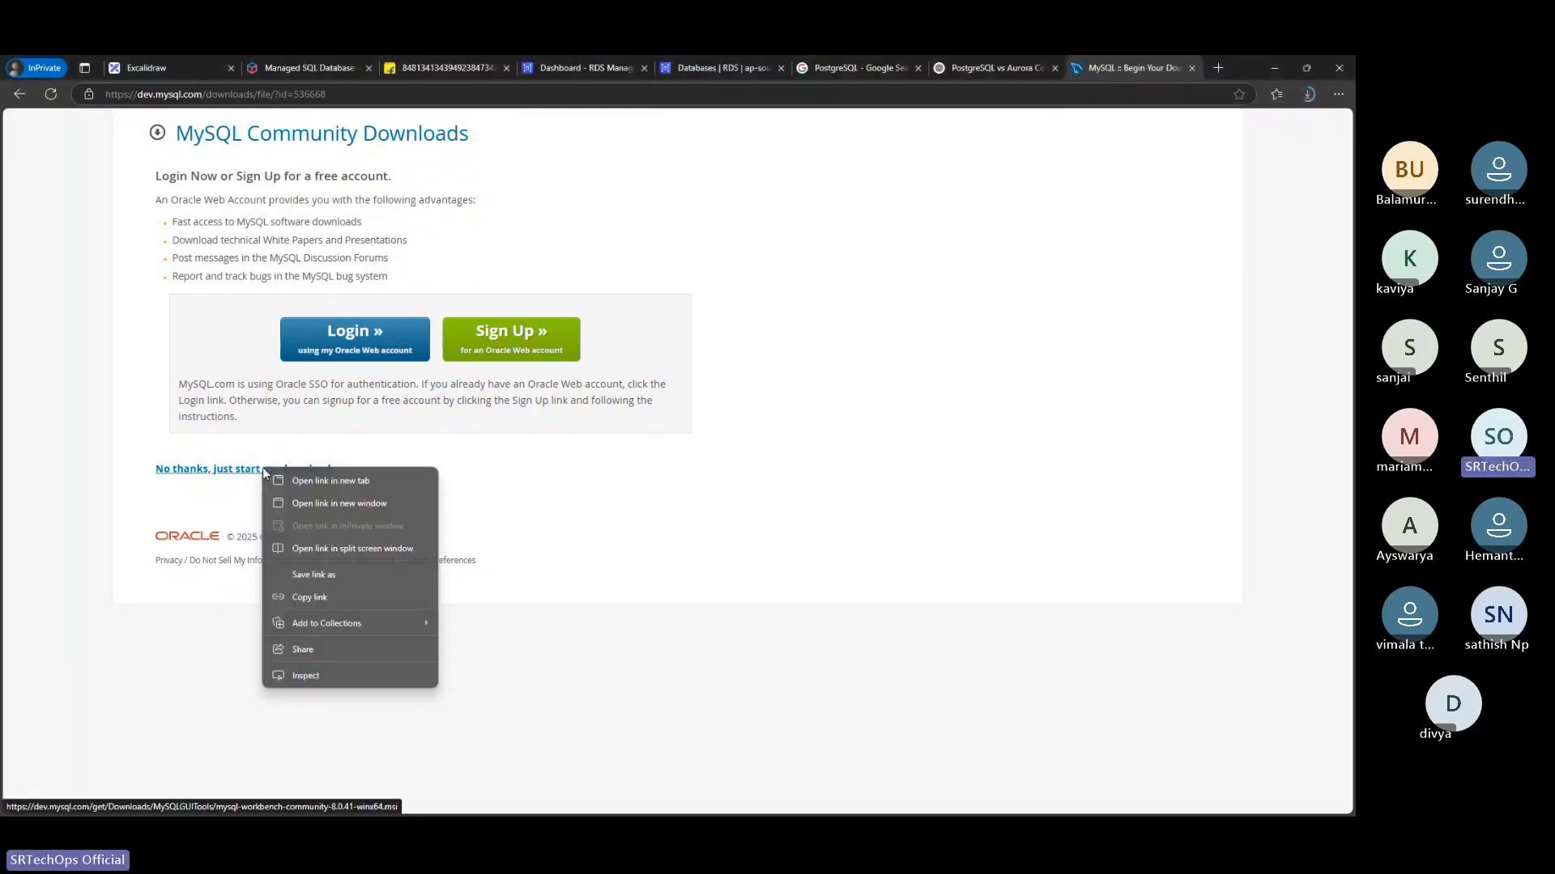
left_click(326, 599)
key("alt+Tab")
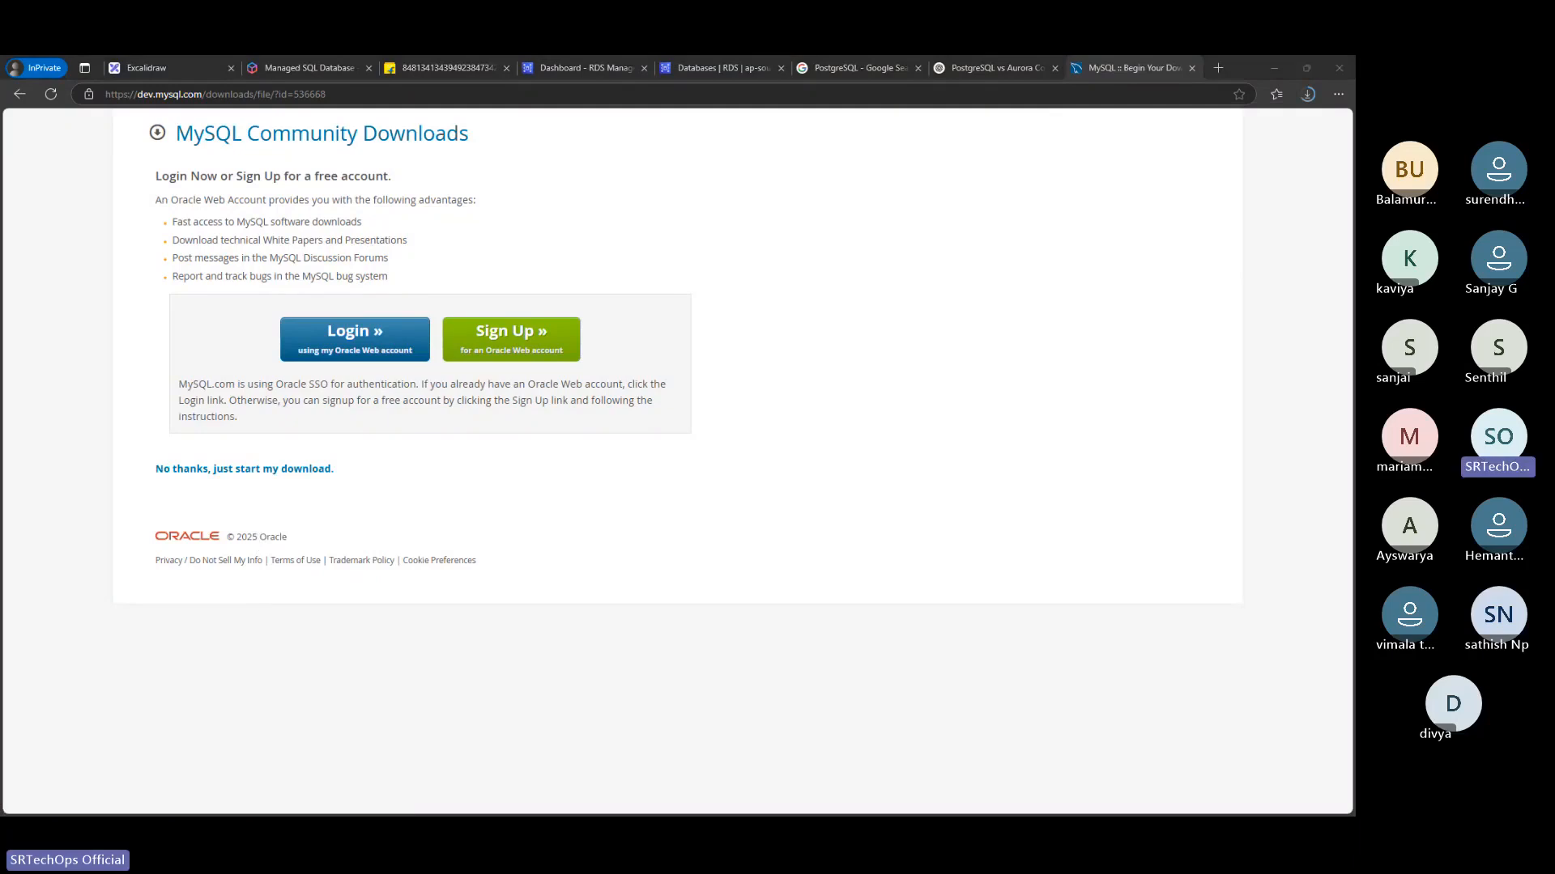
Launch the downloaded MySQL Workbench installer and start the installation in the default destination folder with the default settings
left_click(1306, 96)
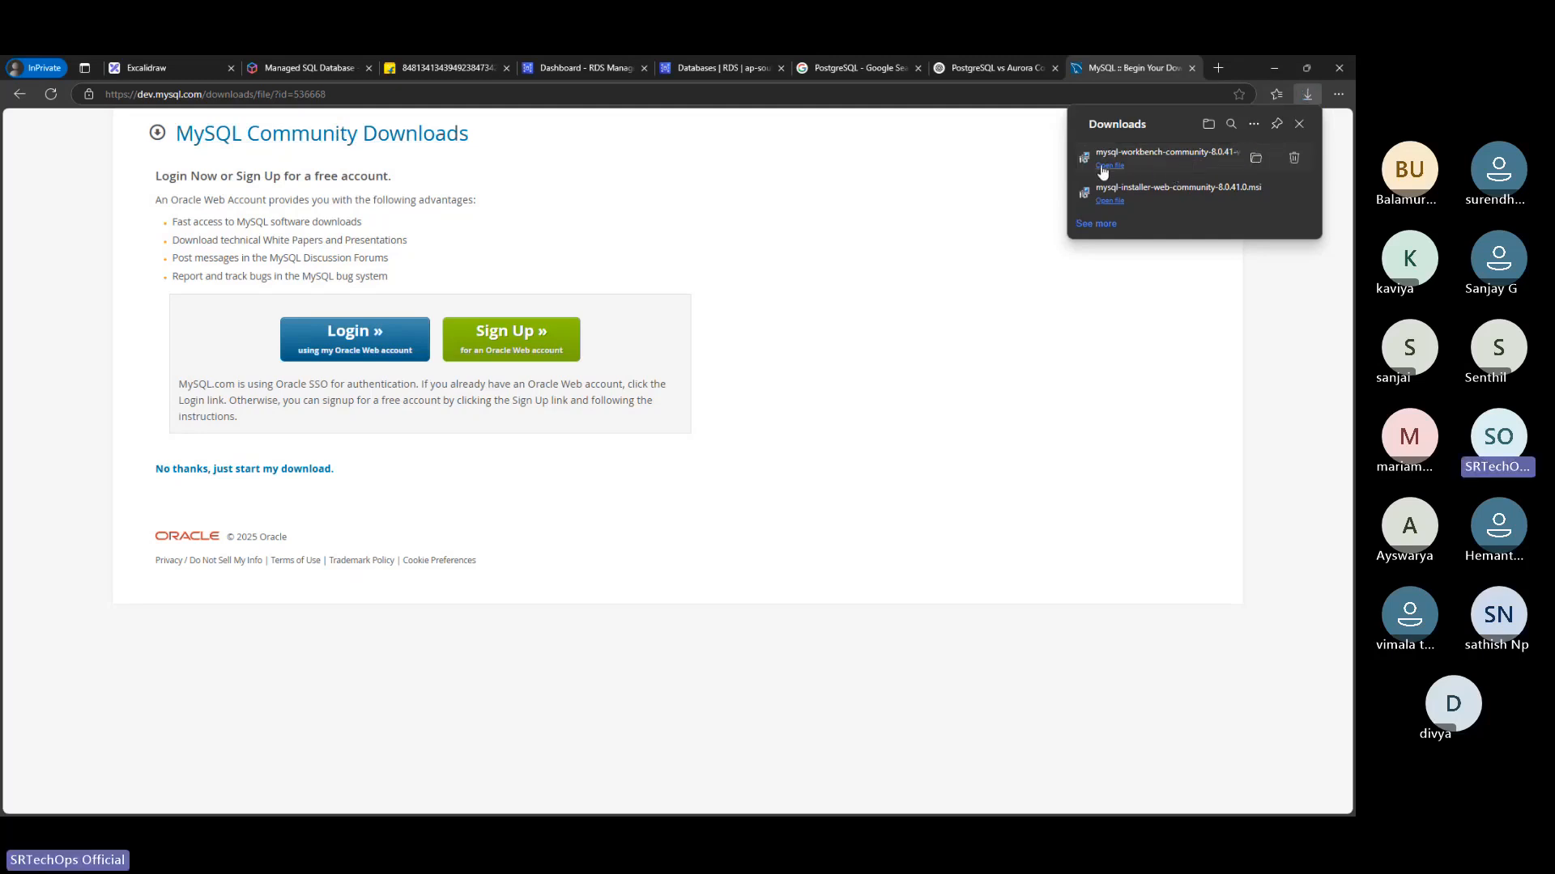
left_click(1108, 165)
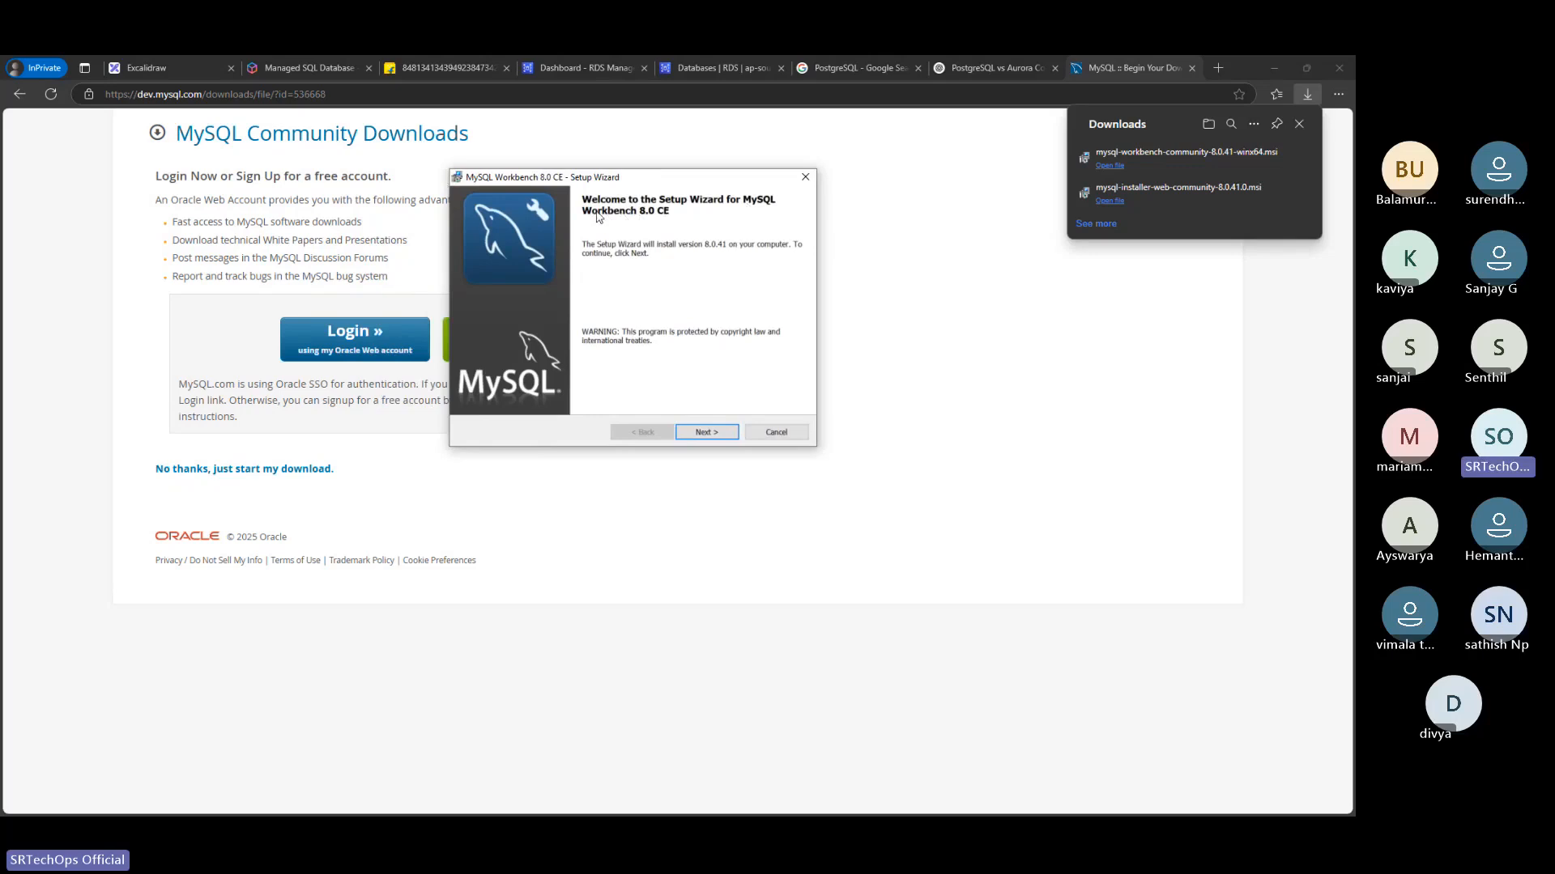
left_click(716, 434)
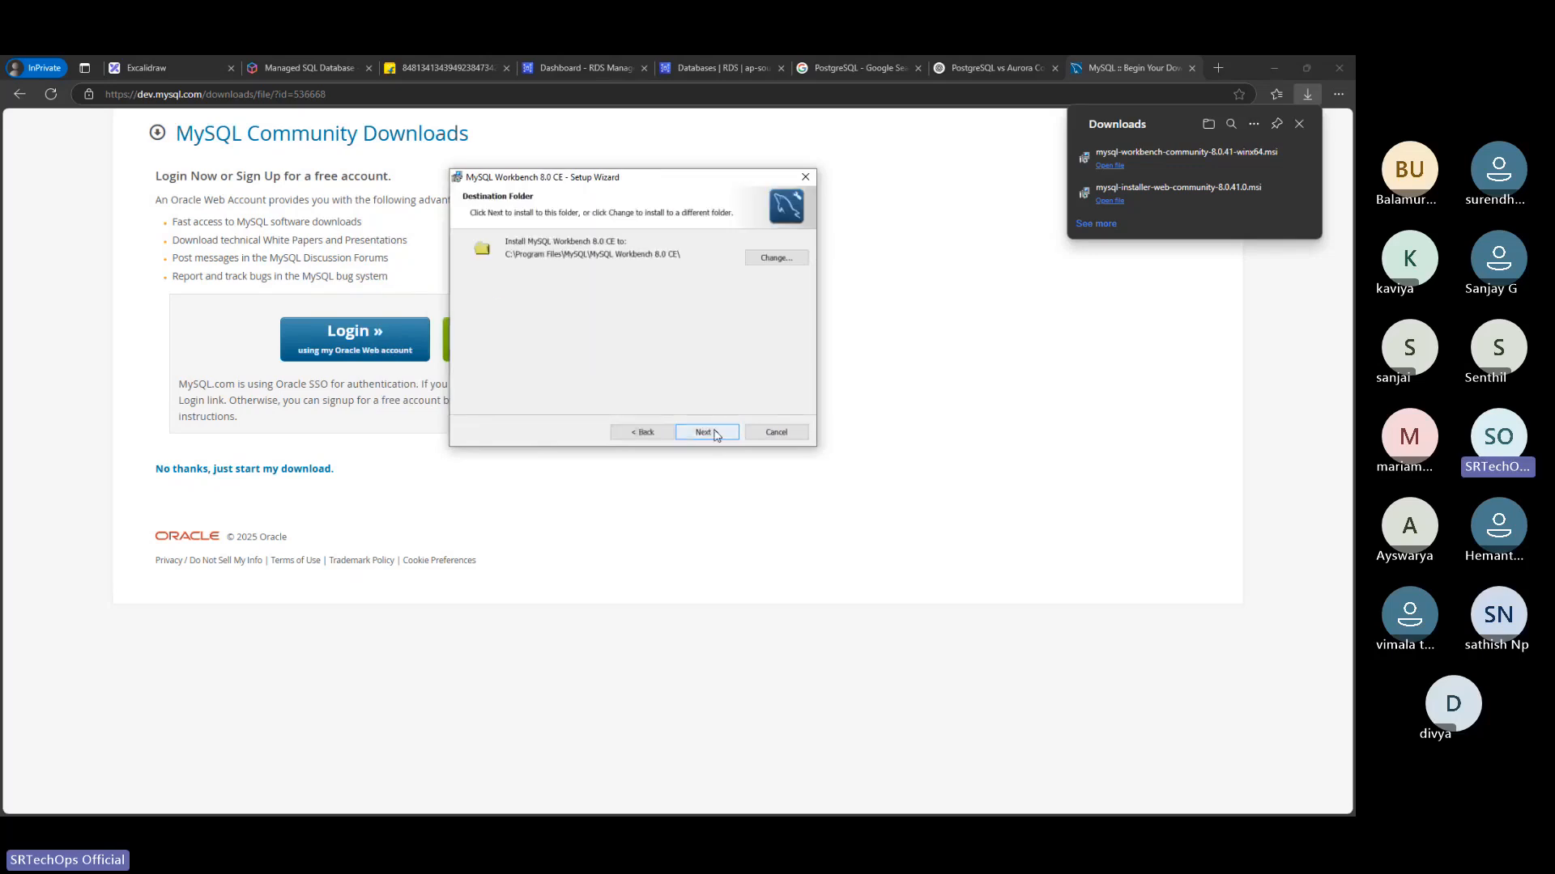
left_click(716, 435)
left_click(715, 436)
left_click(716, 436)
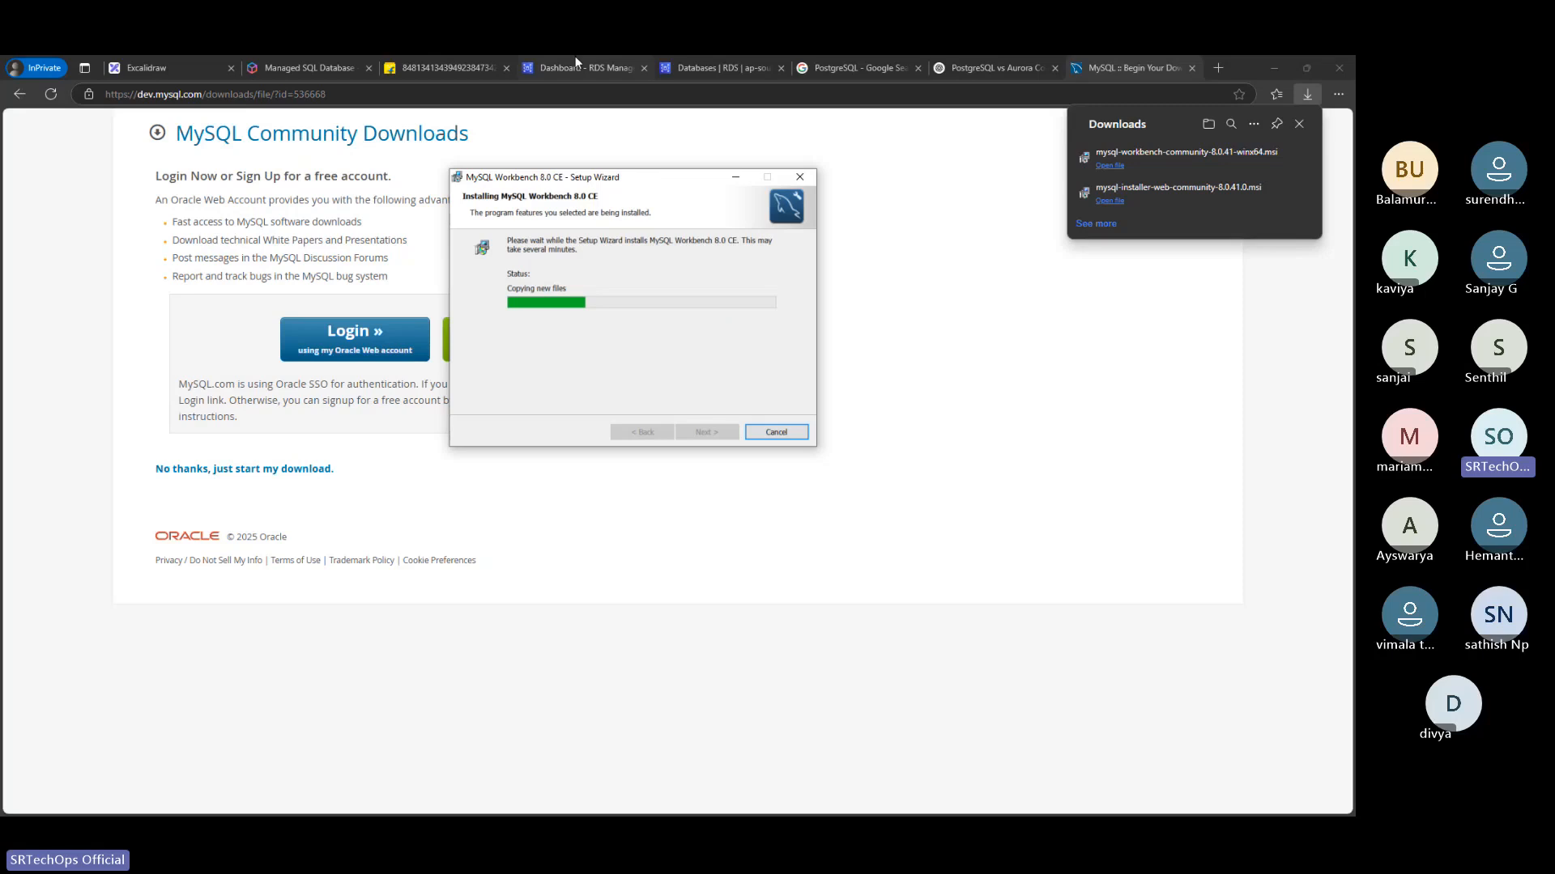
Open the connection details of the mydbsrtechops database in the RDS console and copy the master password
left_click(717, 68)
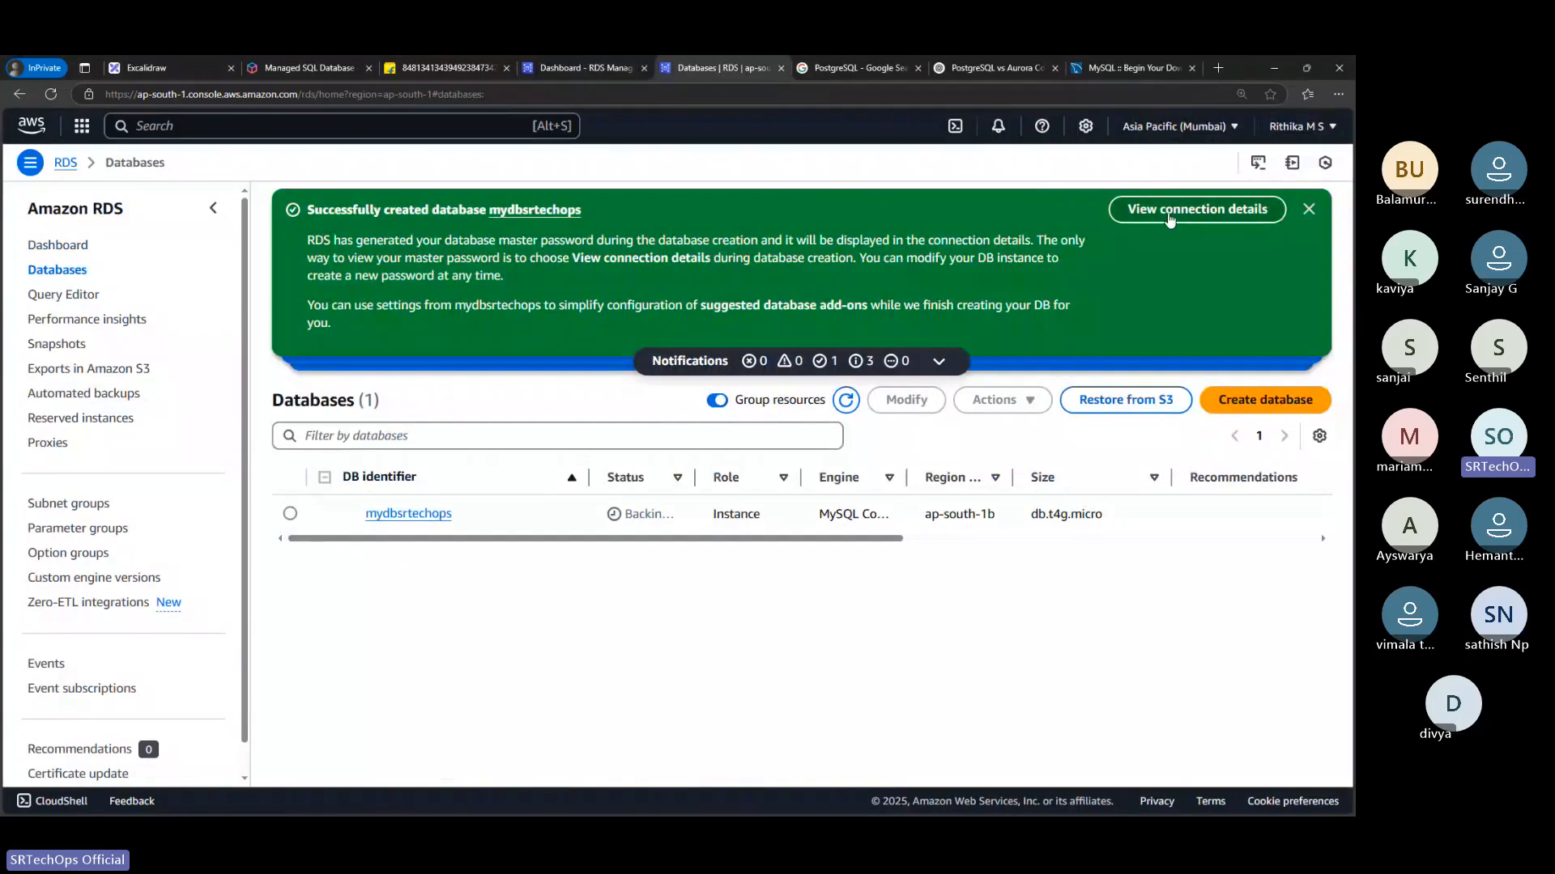
left_click(1170, 212)
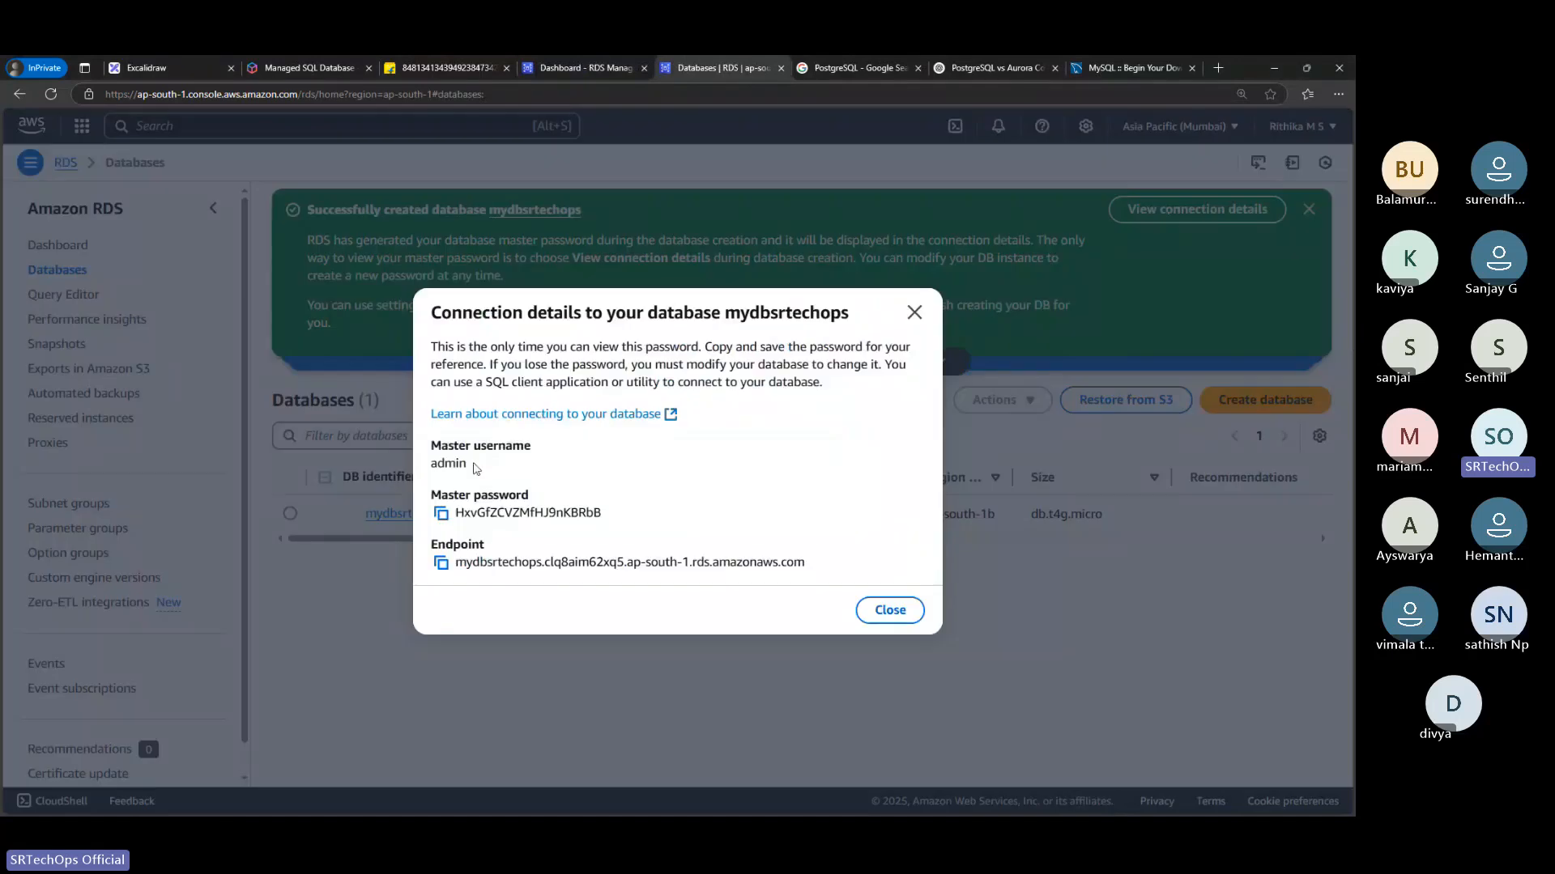
left_click_drag(432, 451, 489, 478)
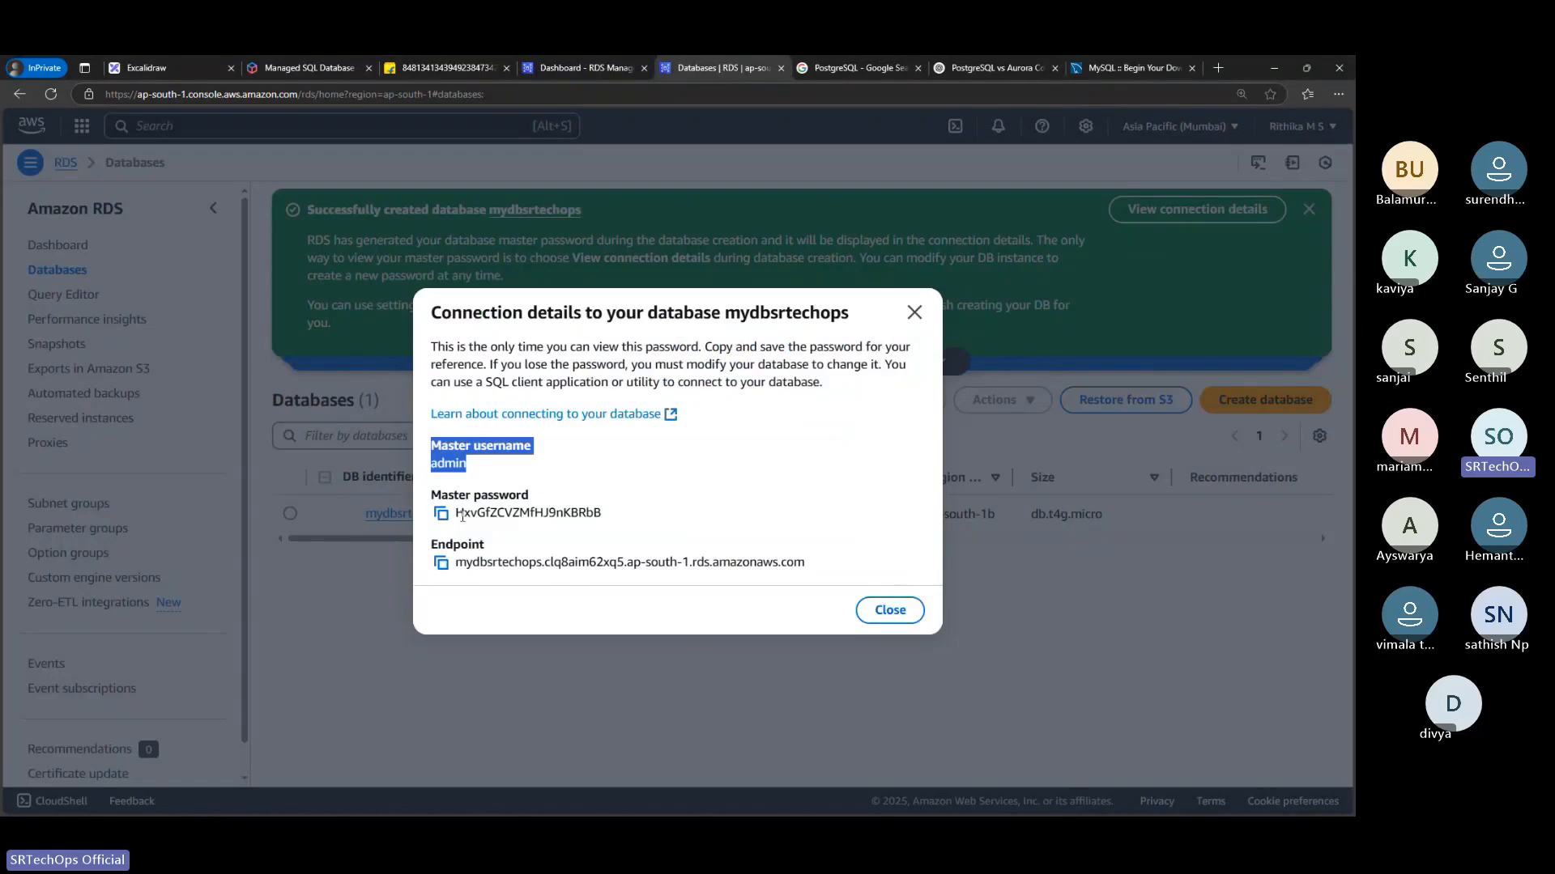
left_click(440, 513)
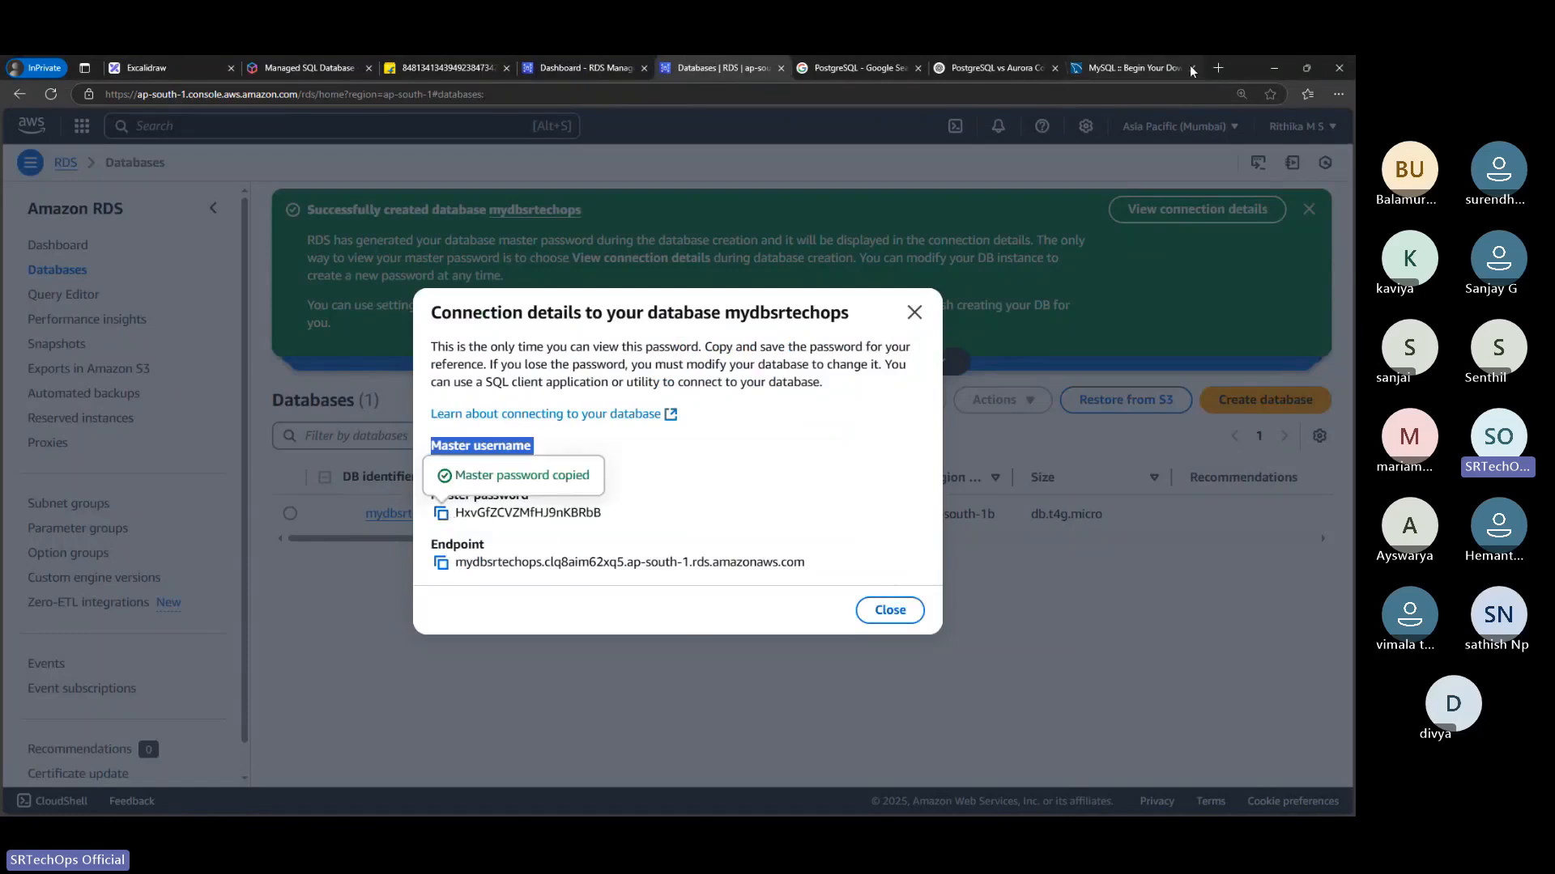
Switch to Sublime Text and replace the document's contents with the copied master password
left_click(1218, 67)
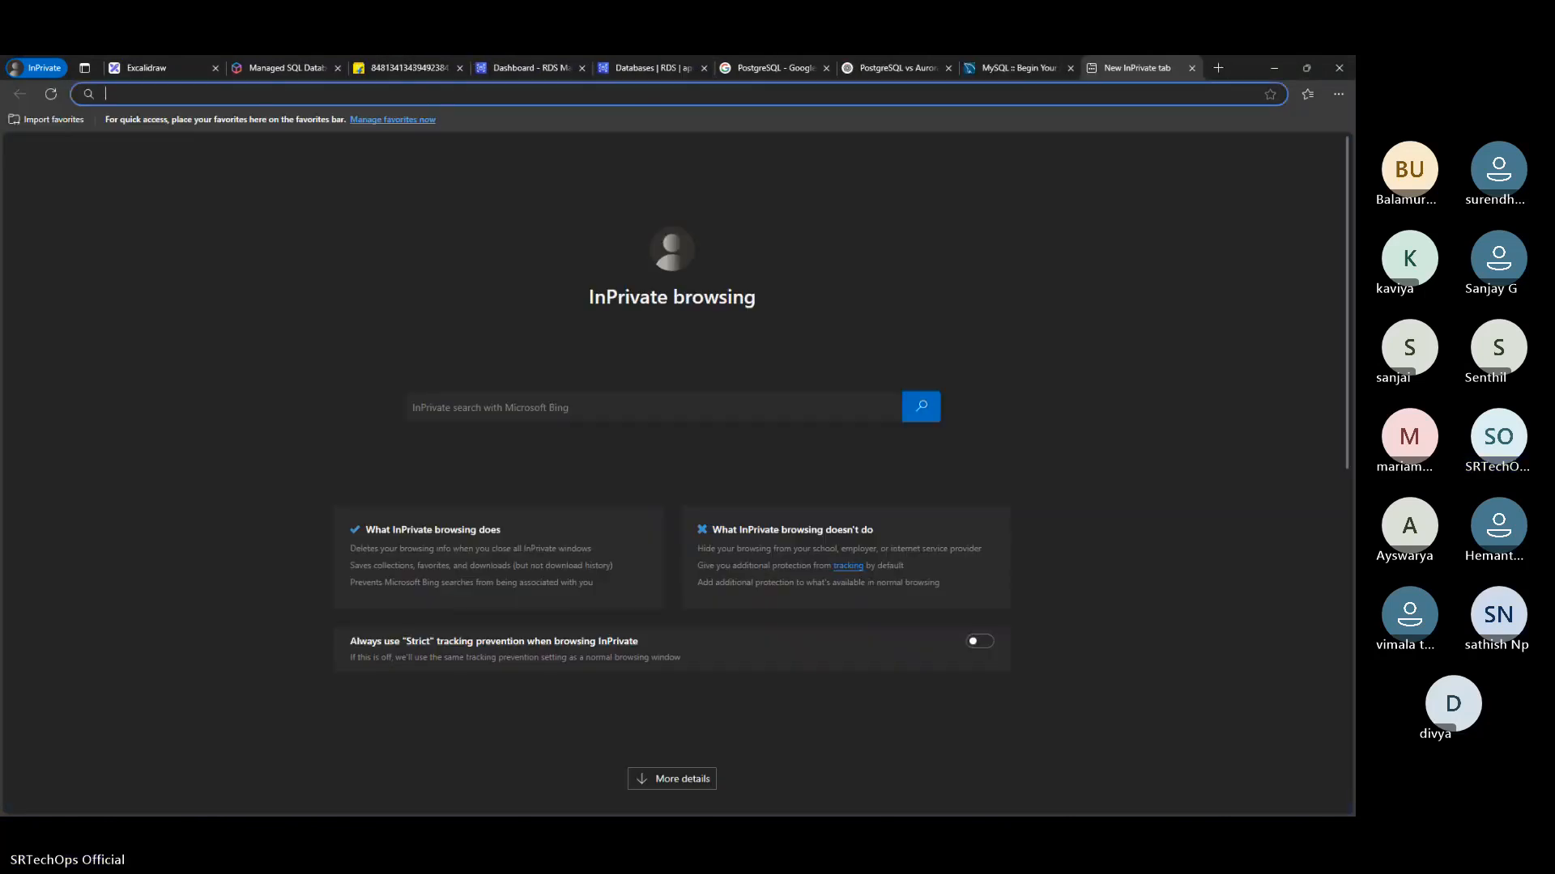
key("alt+Tab")
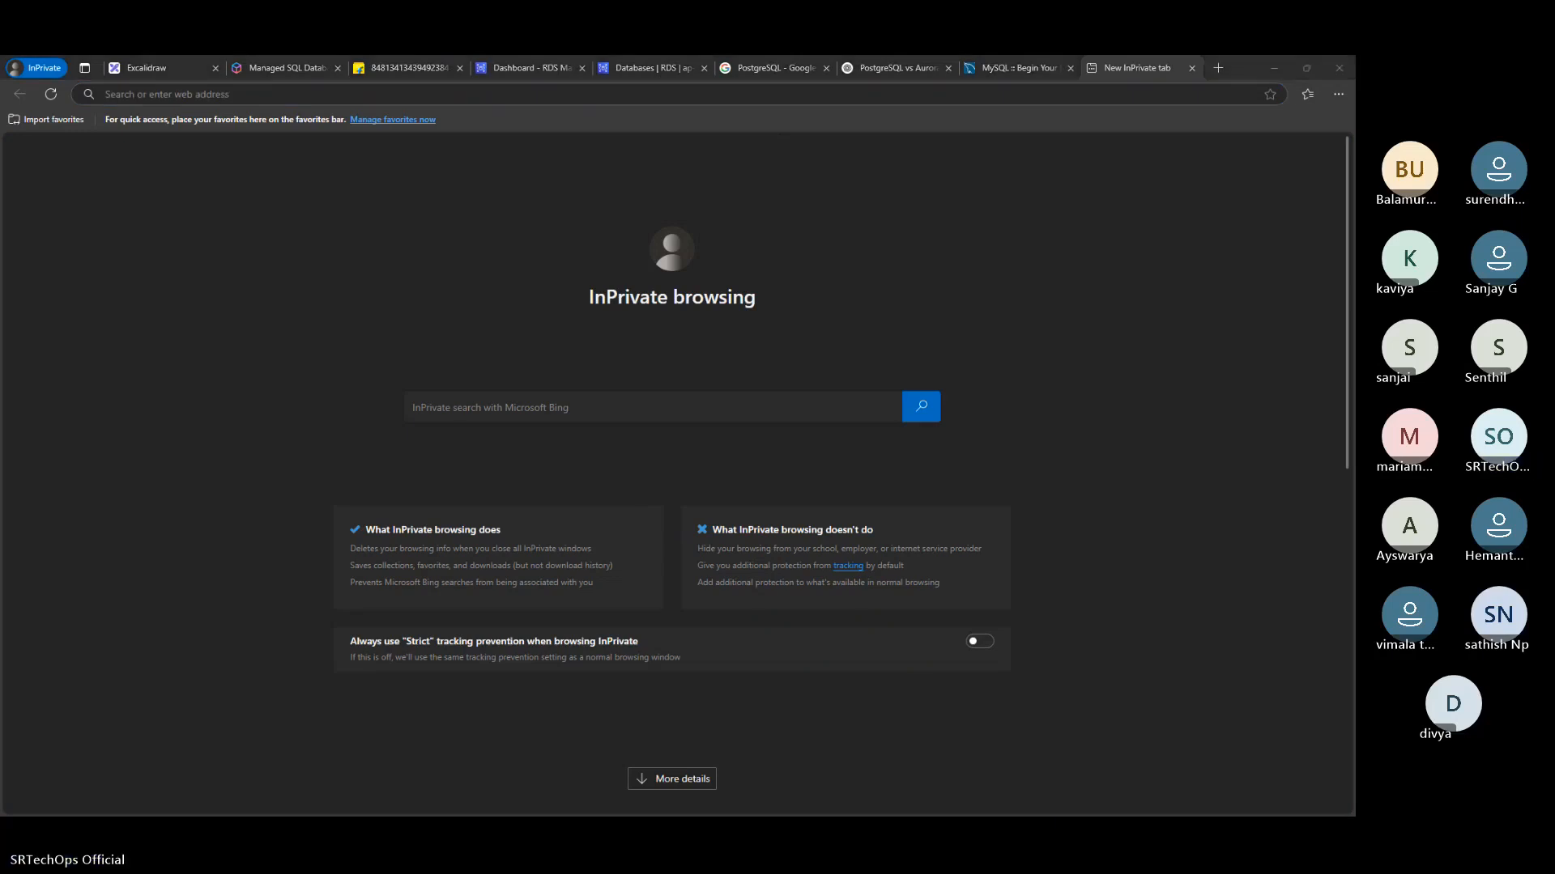
key("alt+Tab")
key("ctrl+a")
key("ctrl+v")
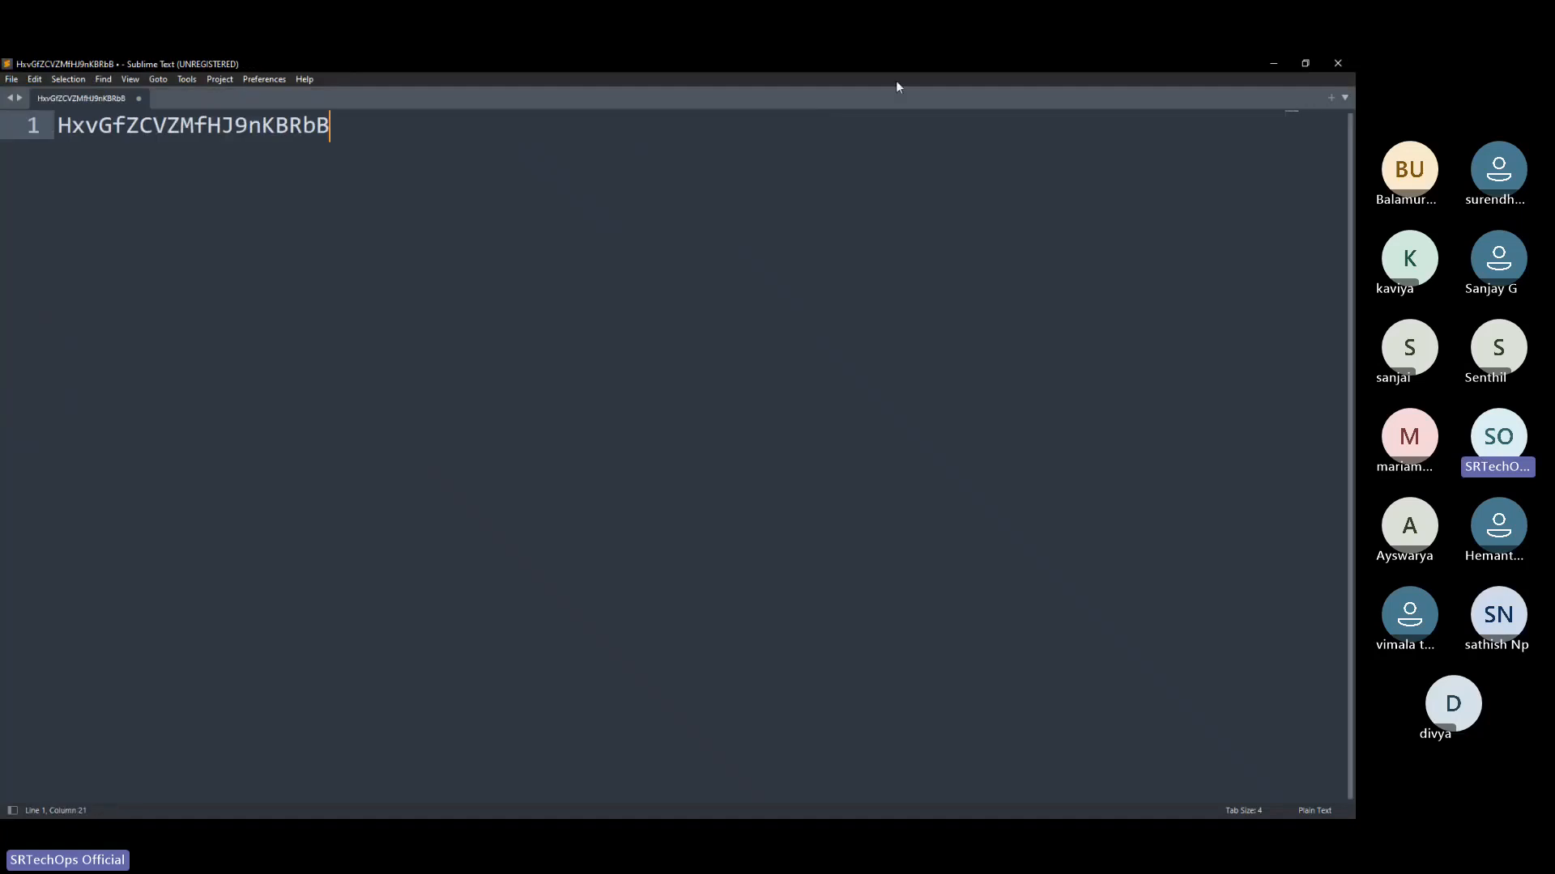
Return to the RDS connection details in the browser and copy the Master username entry with its value admin
key("alt+Tab")
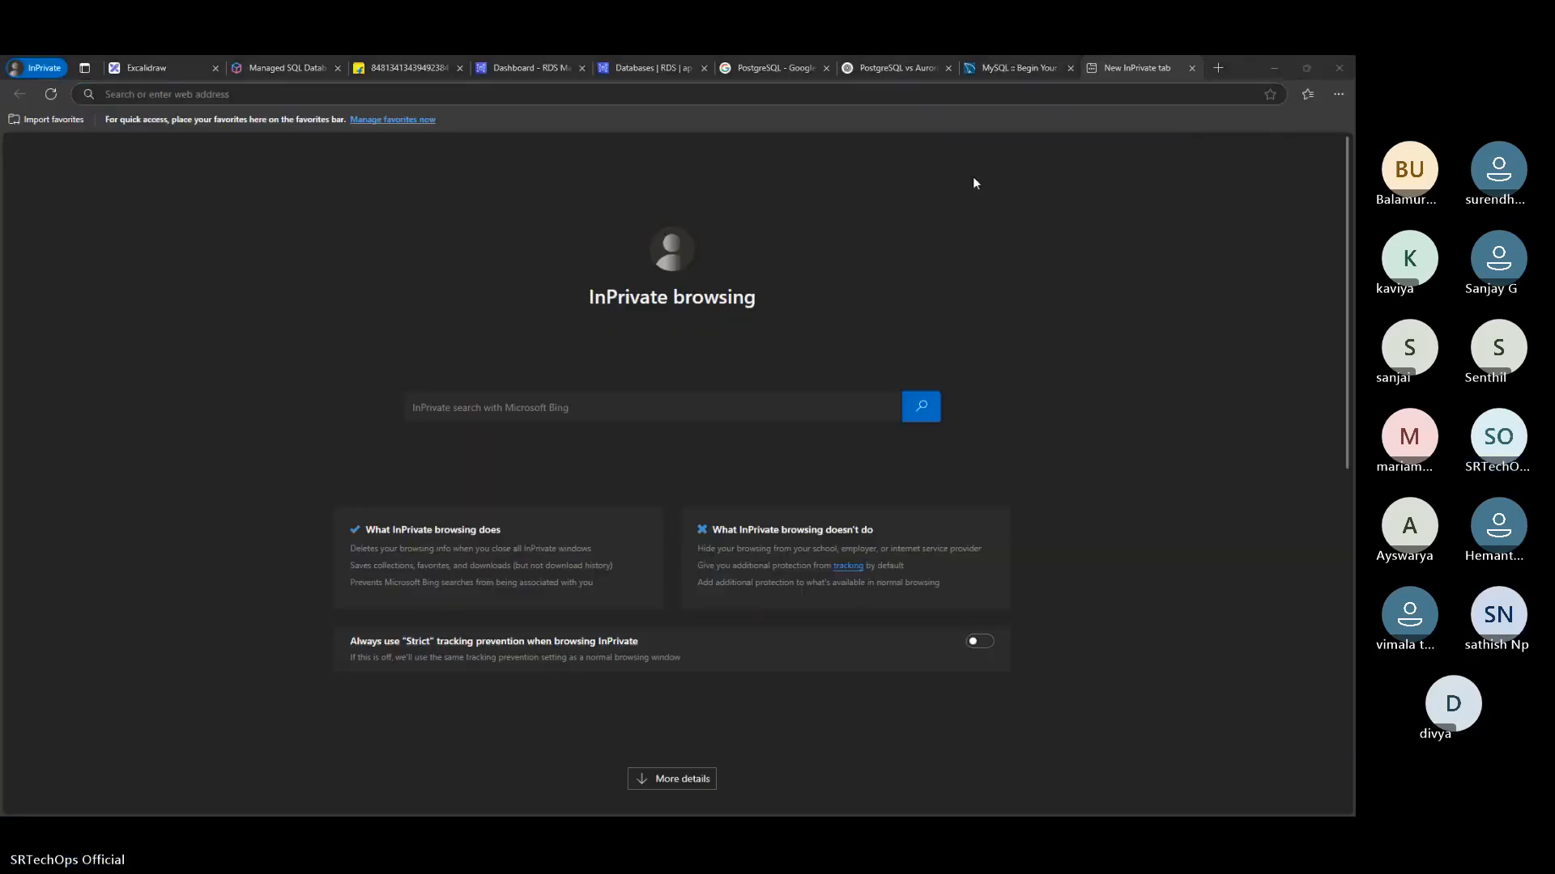
right_click(973, 178)
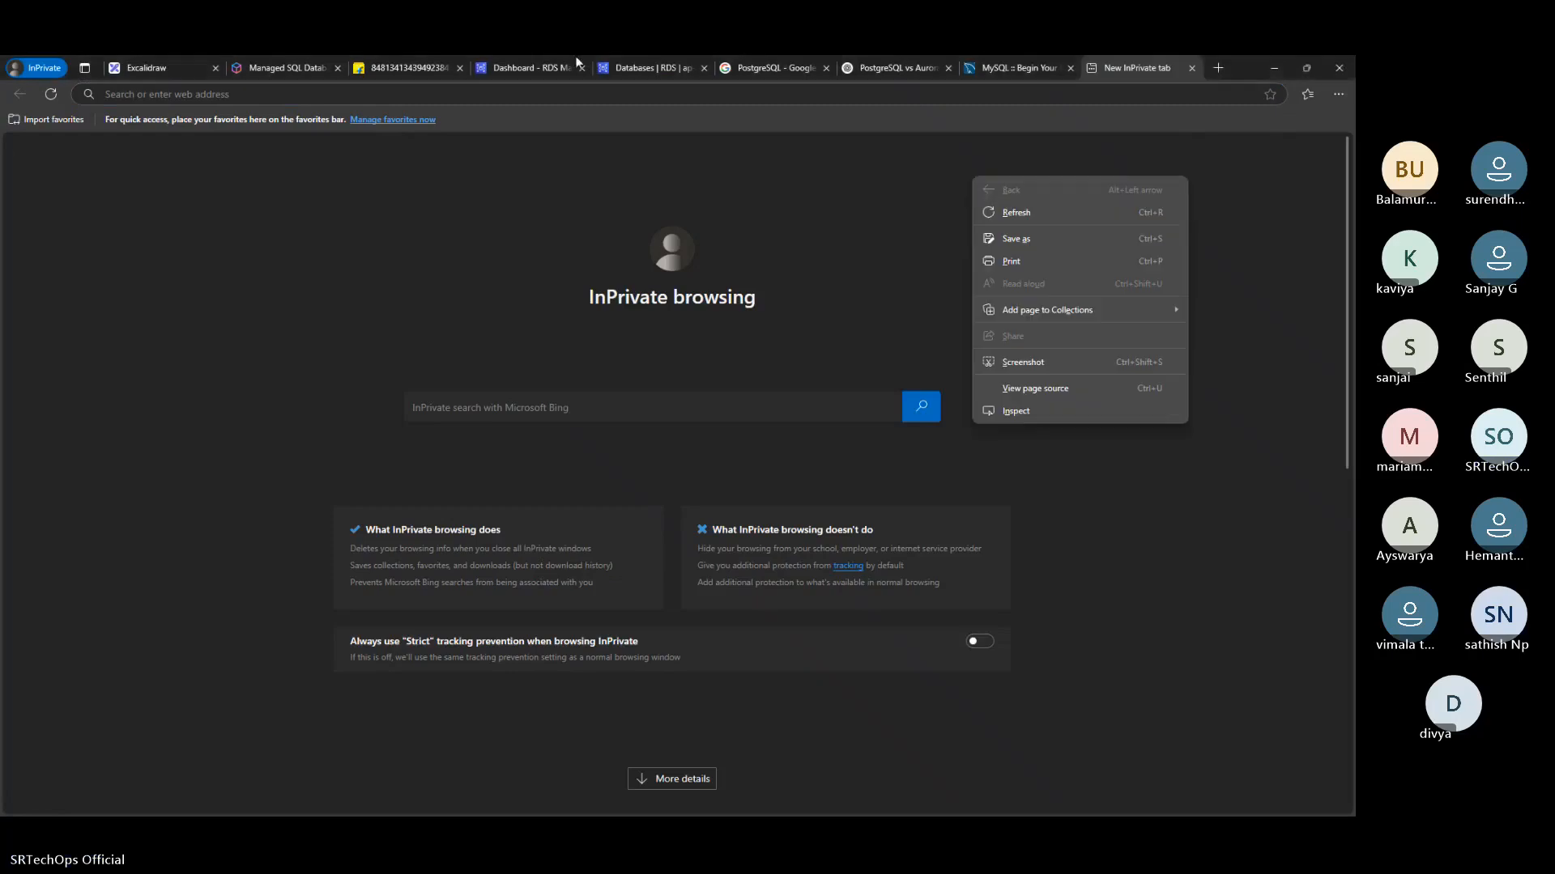
left_click(636, 62)
left_click(635, 62)
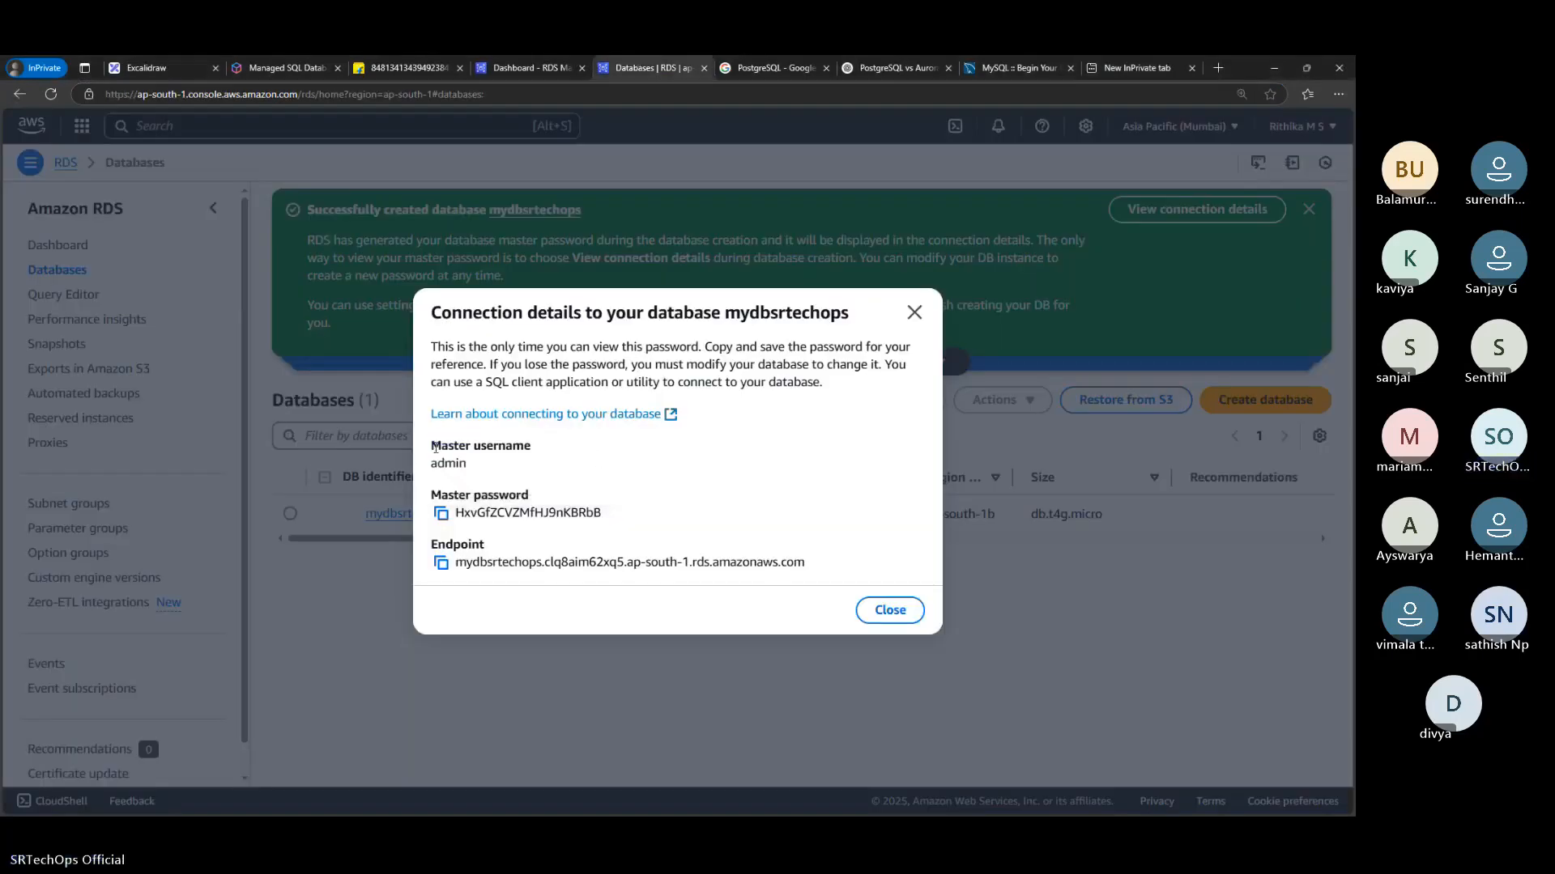
left_click_drag(431, 441, 477, 469)
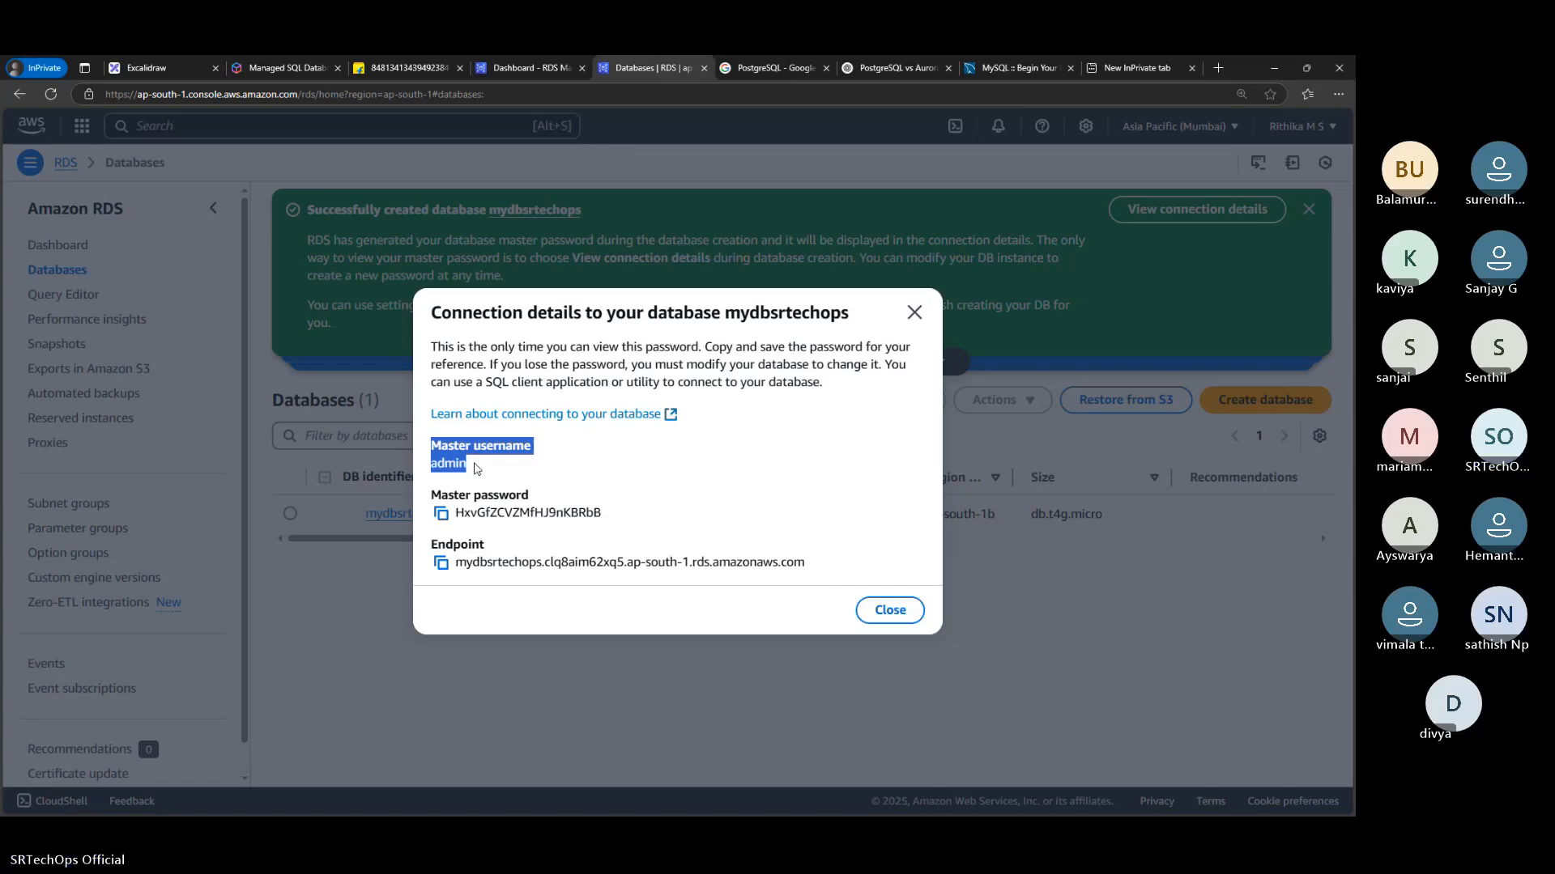
Paste the master username entry into the Sublime Text document, leaving two blank lines below the password
key("alt+Tab")
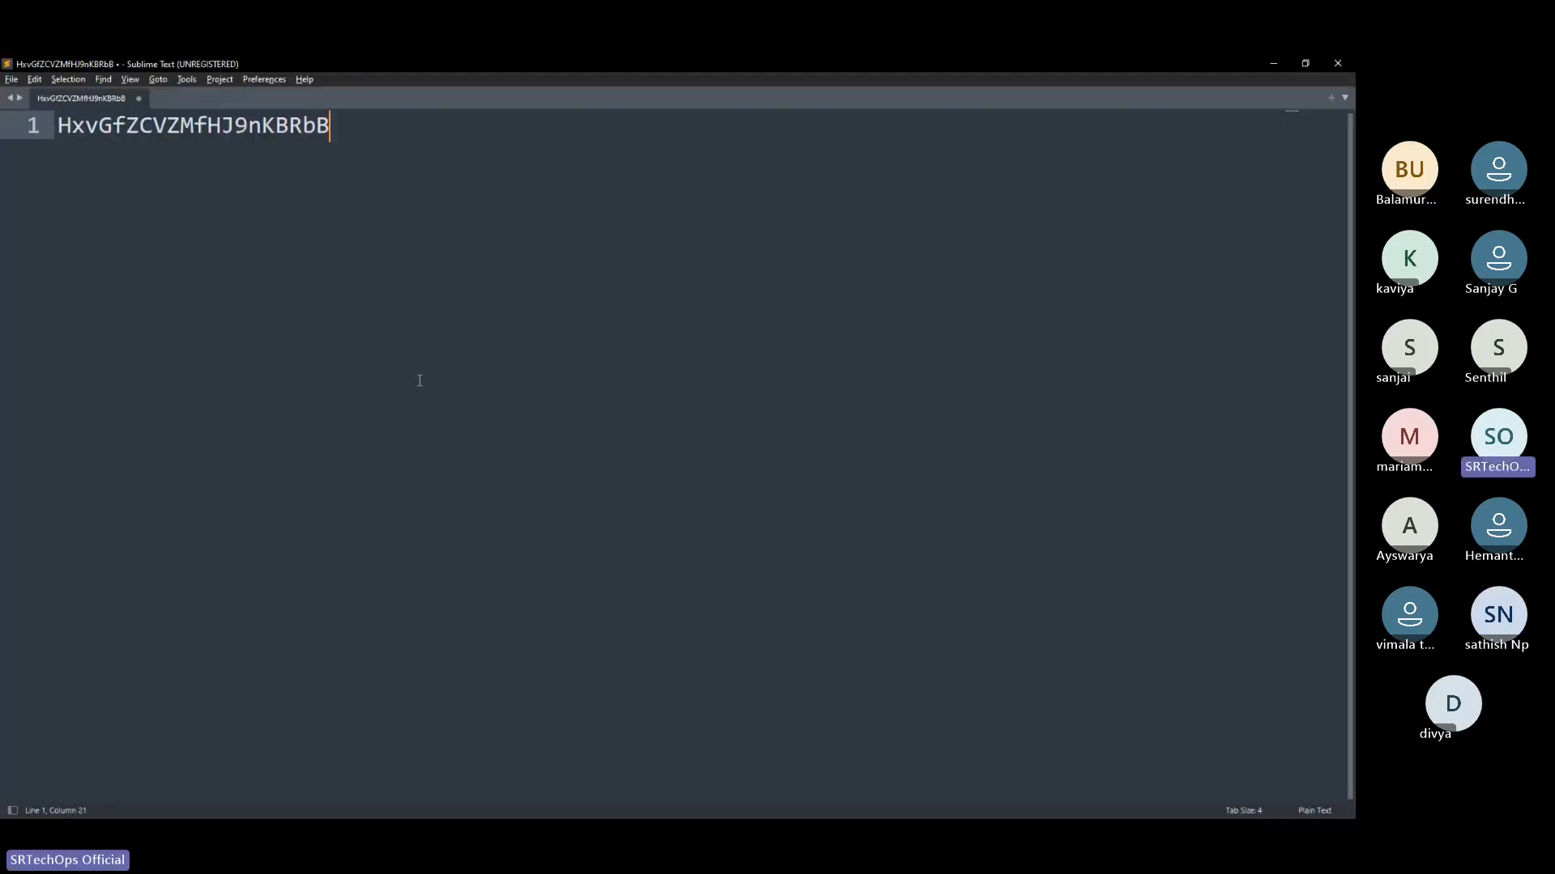
key("Left")
key("Left")
key("Left")
key("Left")
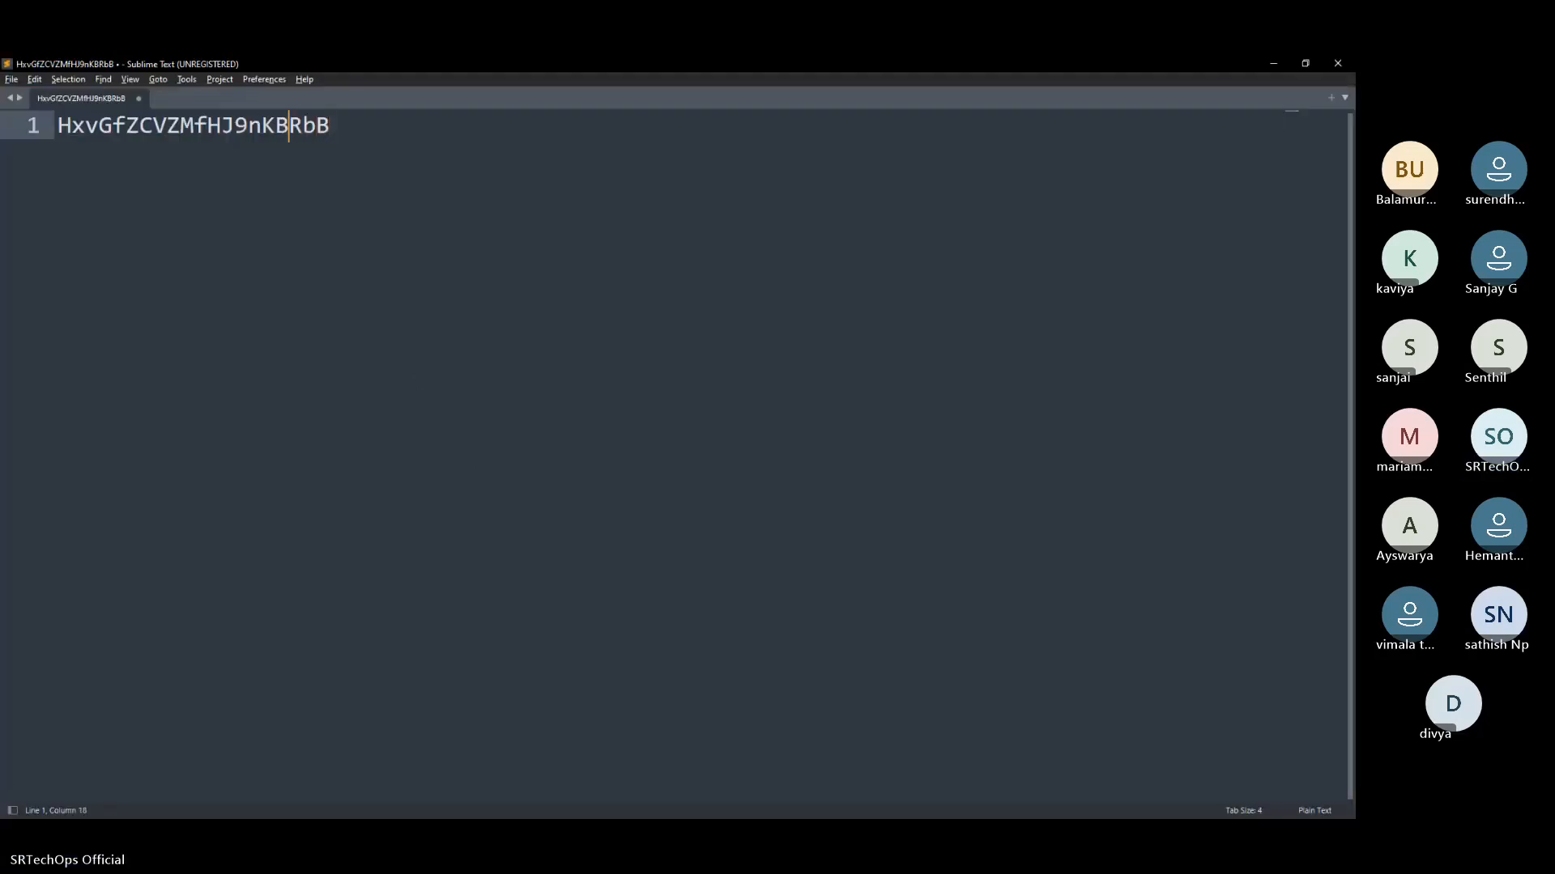
right_click(417, 380)
left_click(427, 174)
key("Return")
key("Return")
key("Return")
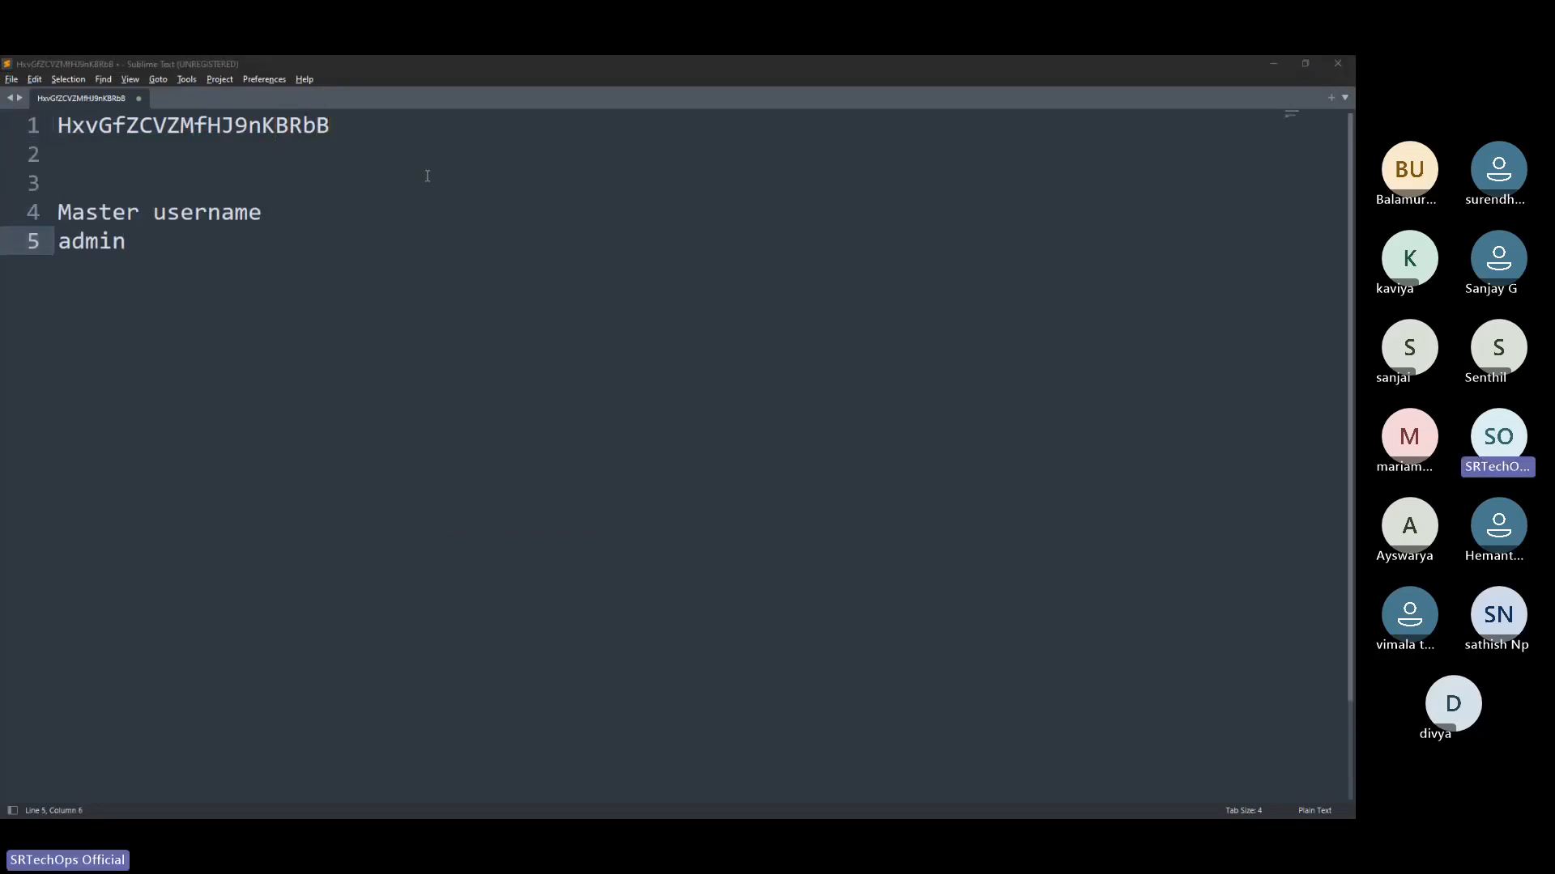
Copy the database endpoint from the RDS connection details and paste it two blank lines below the username in Sublime Text
key("alt+Tab")
key("alt+Tab")
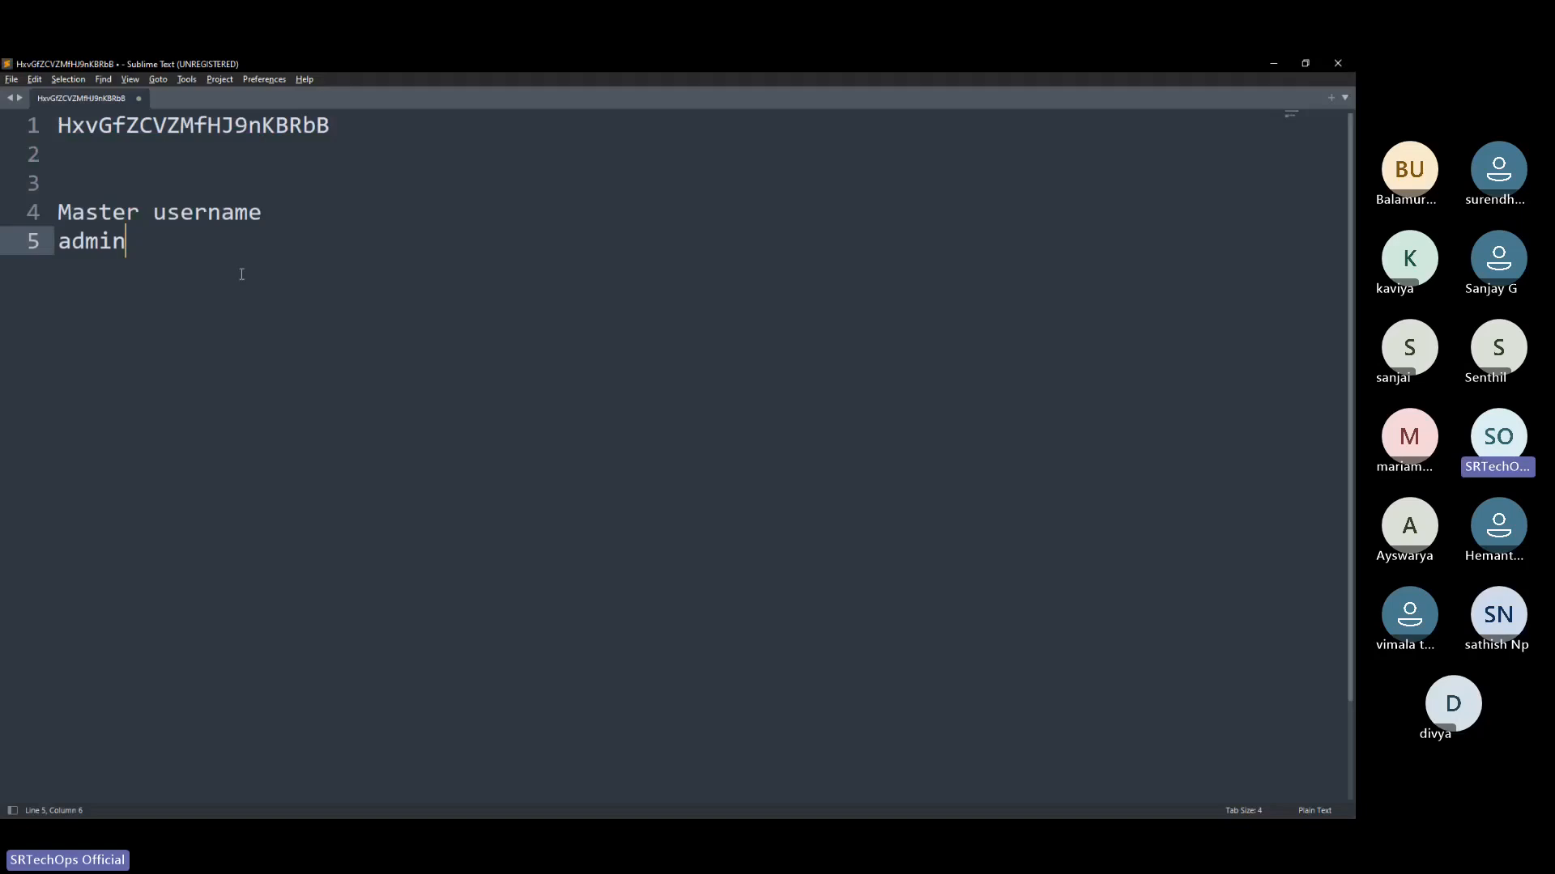
key("Return")
key("Return")
key("Return")
key("ctrl+v")
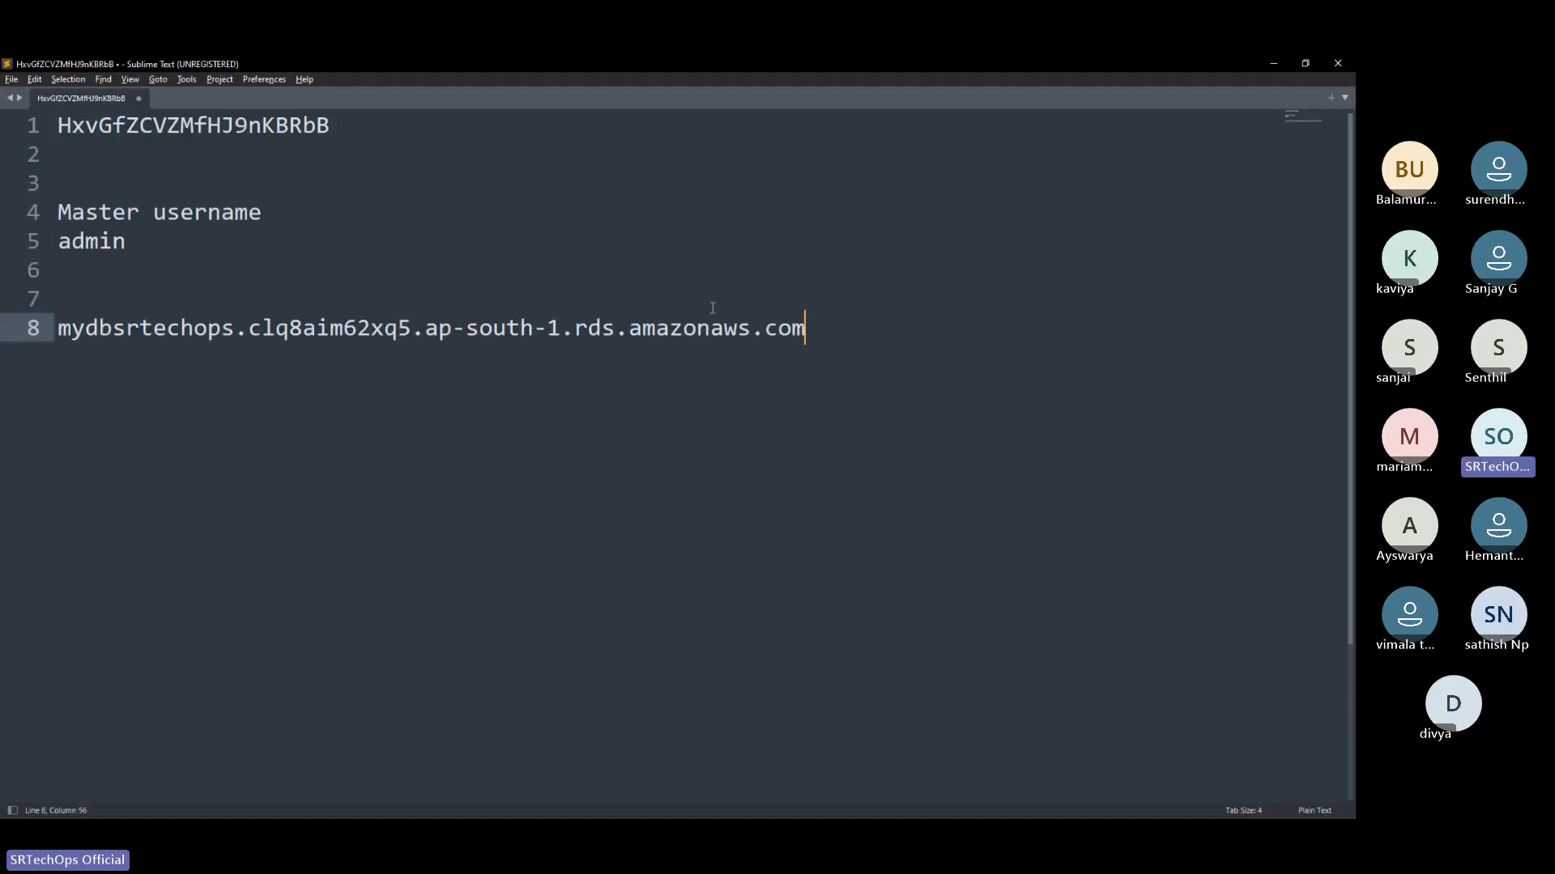
Review the saved master password, master username and endpoint lines by highlighting each in the document
left_click_drag(806, 323, 27, 327)
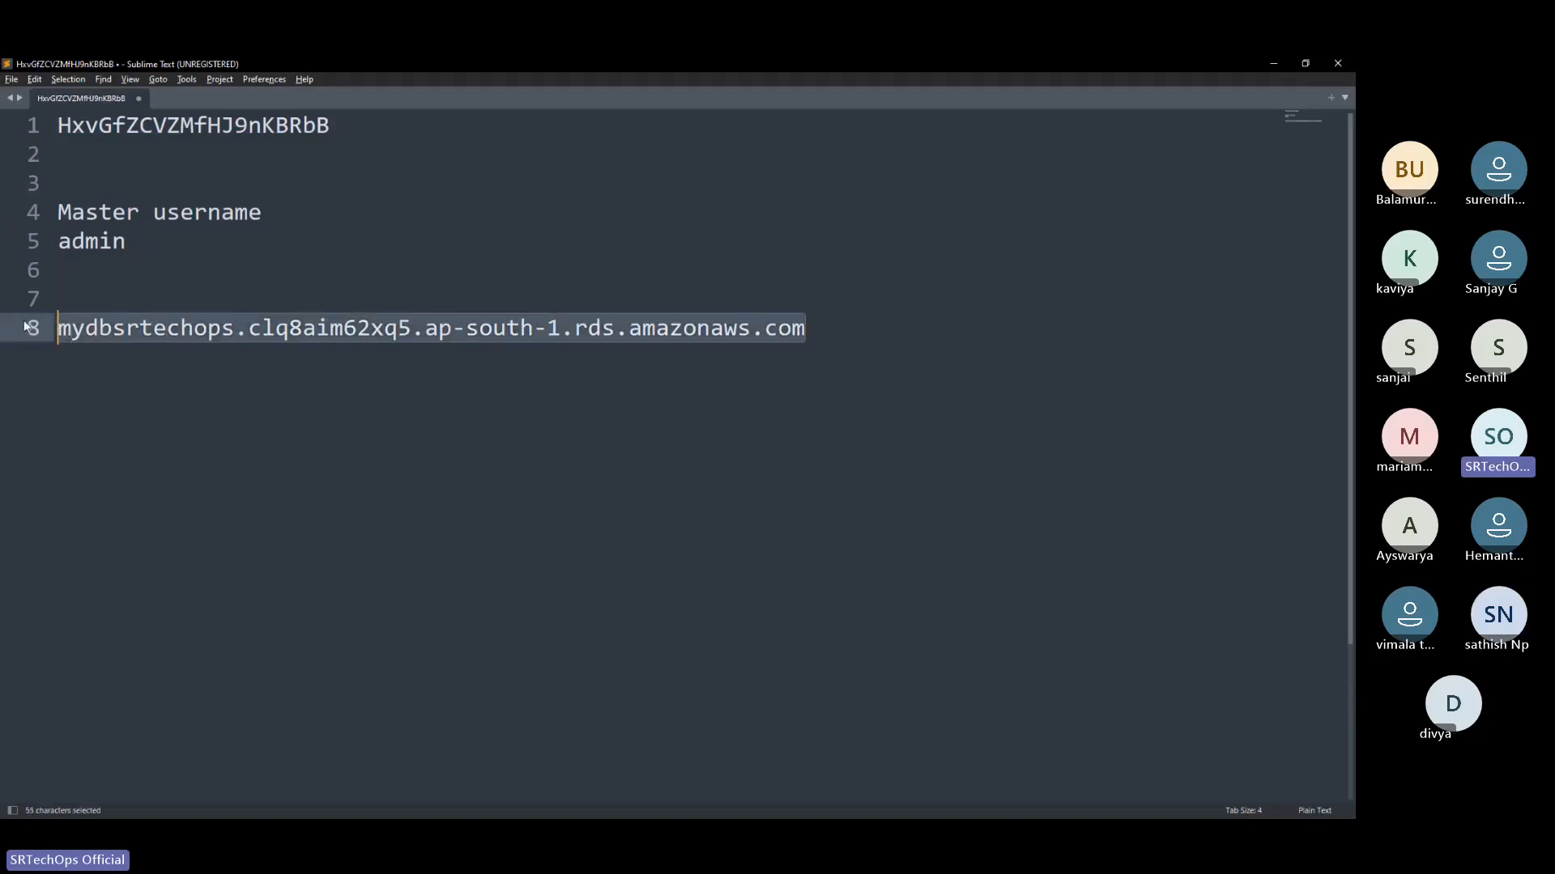
left_click(571, 332)
left_click_drag(850, 324, 48, 328)
left_click_drag(348, 118, 56, 125)
left_click_drag(128, 241, 57, 213)
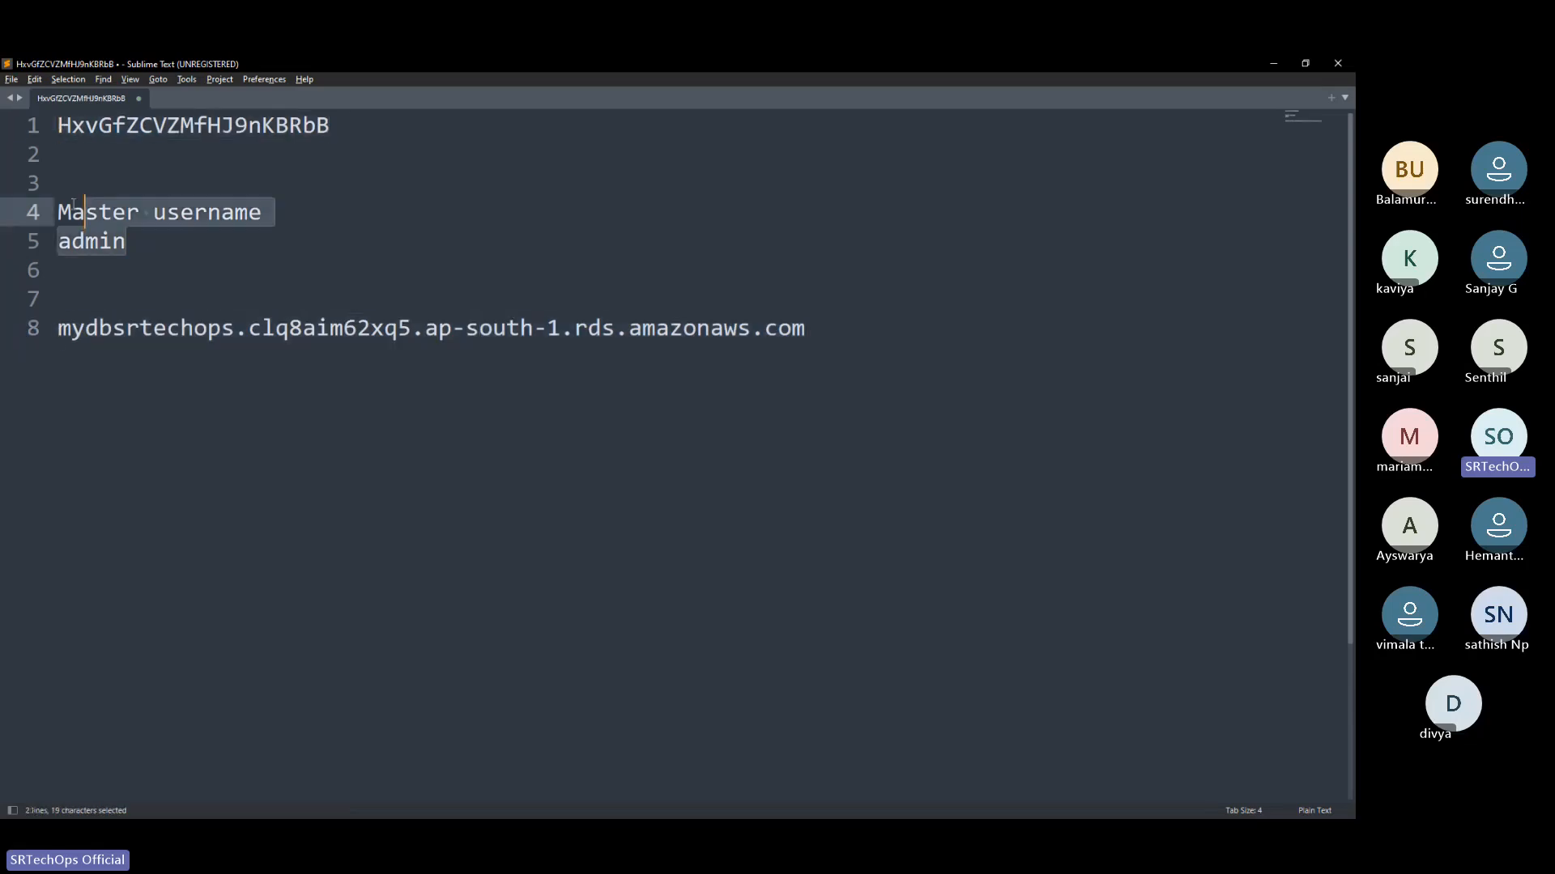
left_click(805, 328)
left_click_drag(806, 328, 57, 328)
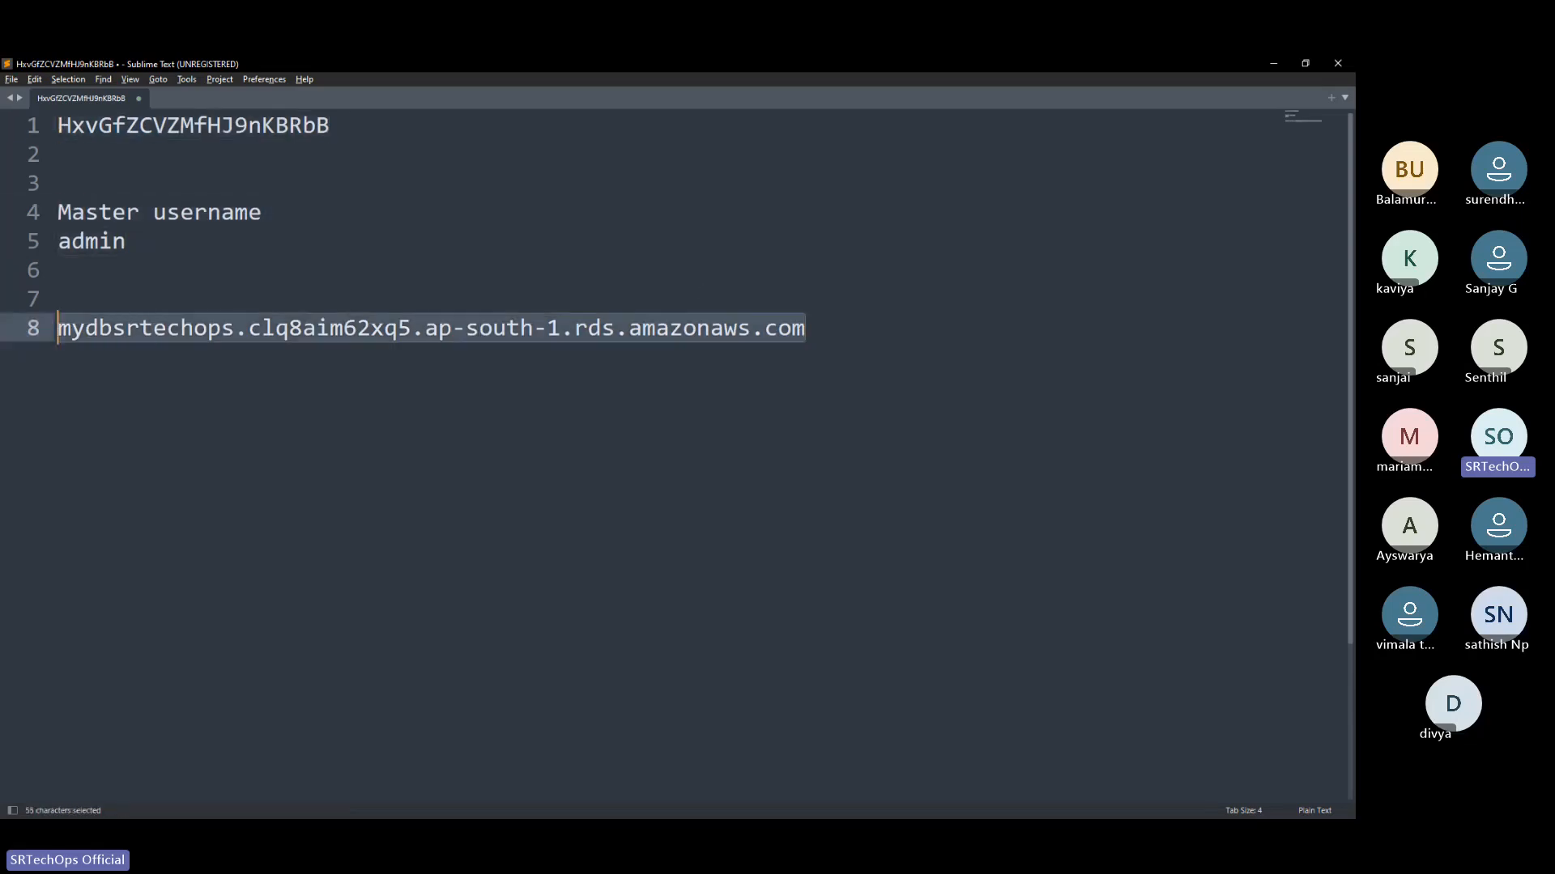
Recheck the saved endpoint, master password and master username lines in the Sublime Text document
left_click_drag(183, 213, 245, 192)
left_click_drag(806, 328, 33, 328)
left_click(298, 261)
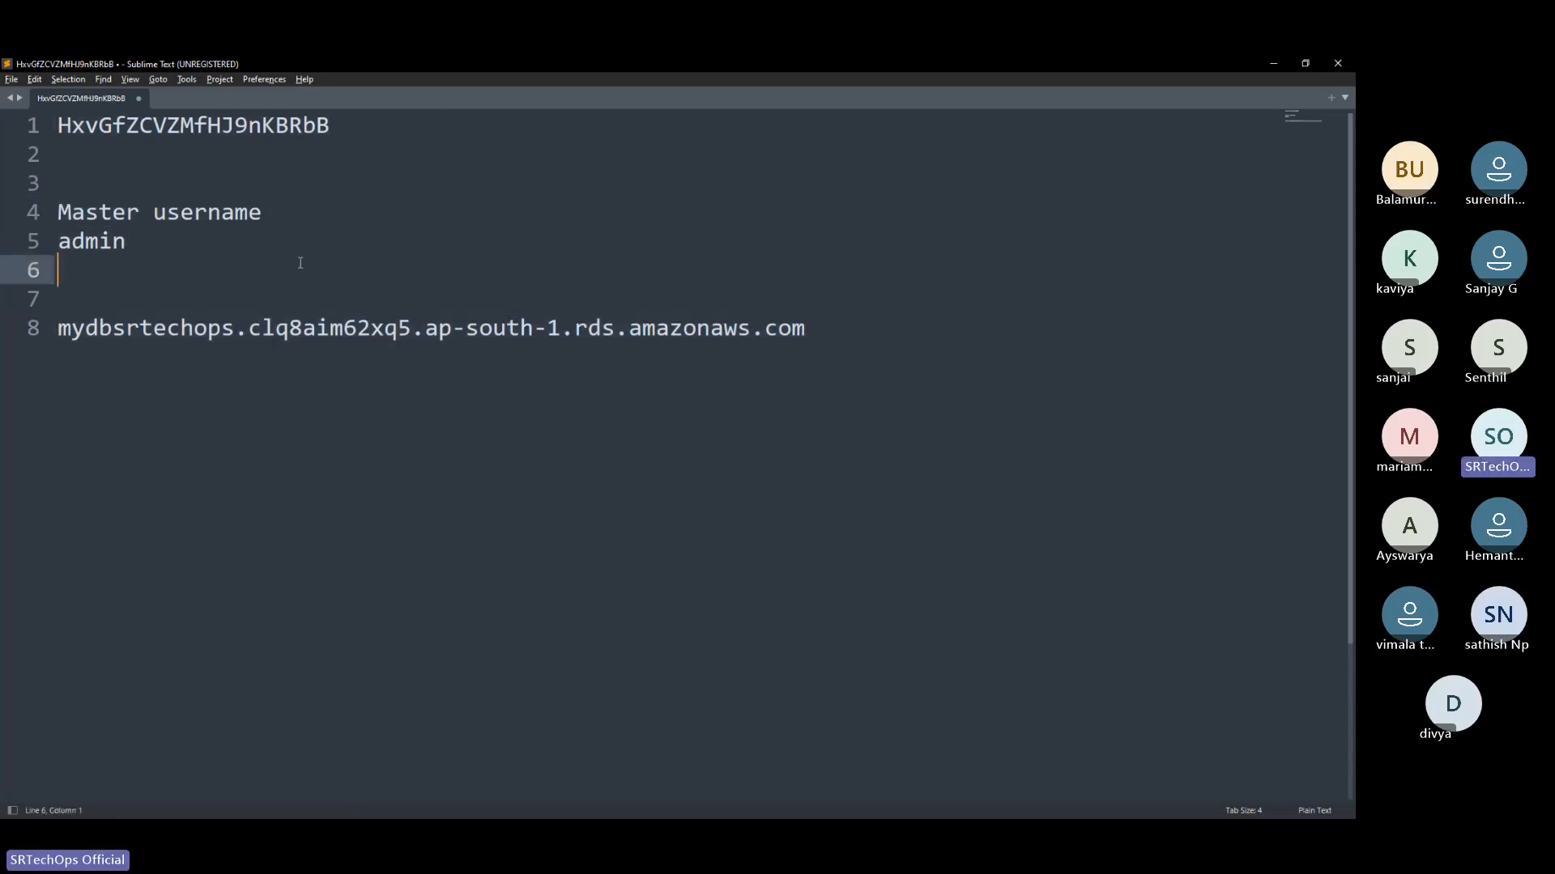
left_click_drag(379, 130, 27, 128)
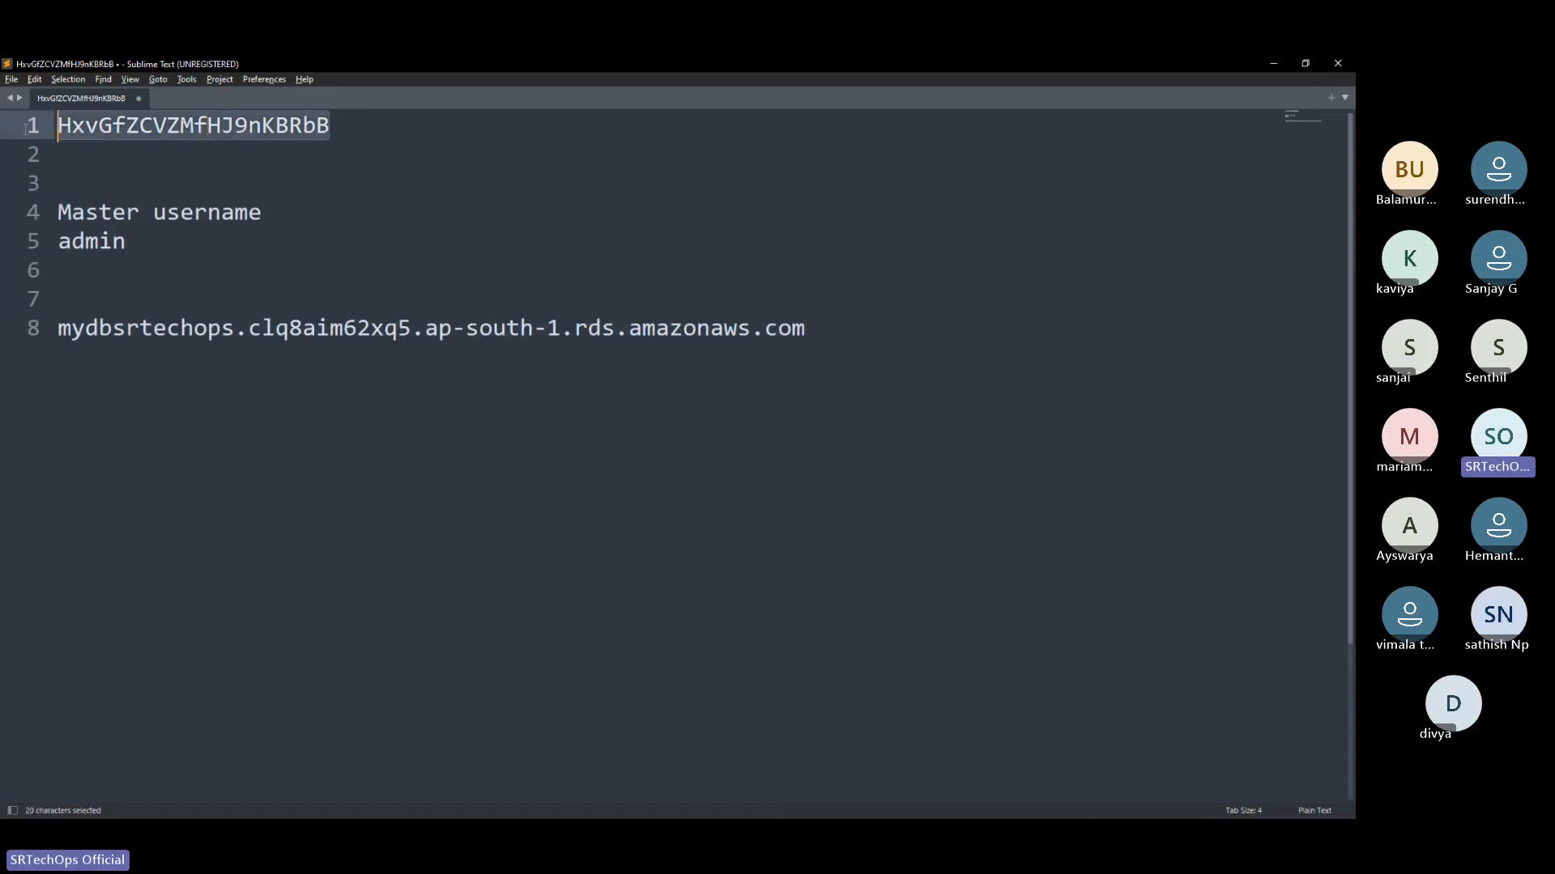
left_click_drag(243, 245, 57, 212)
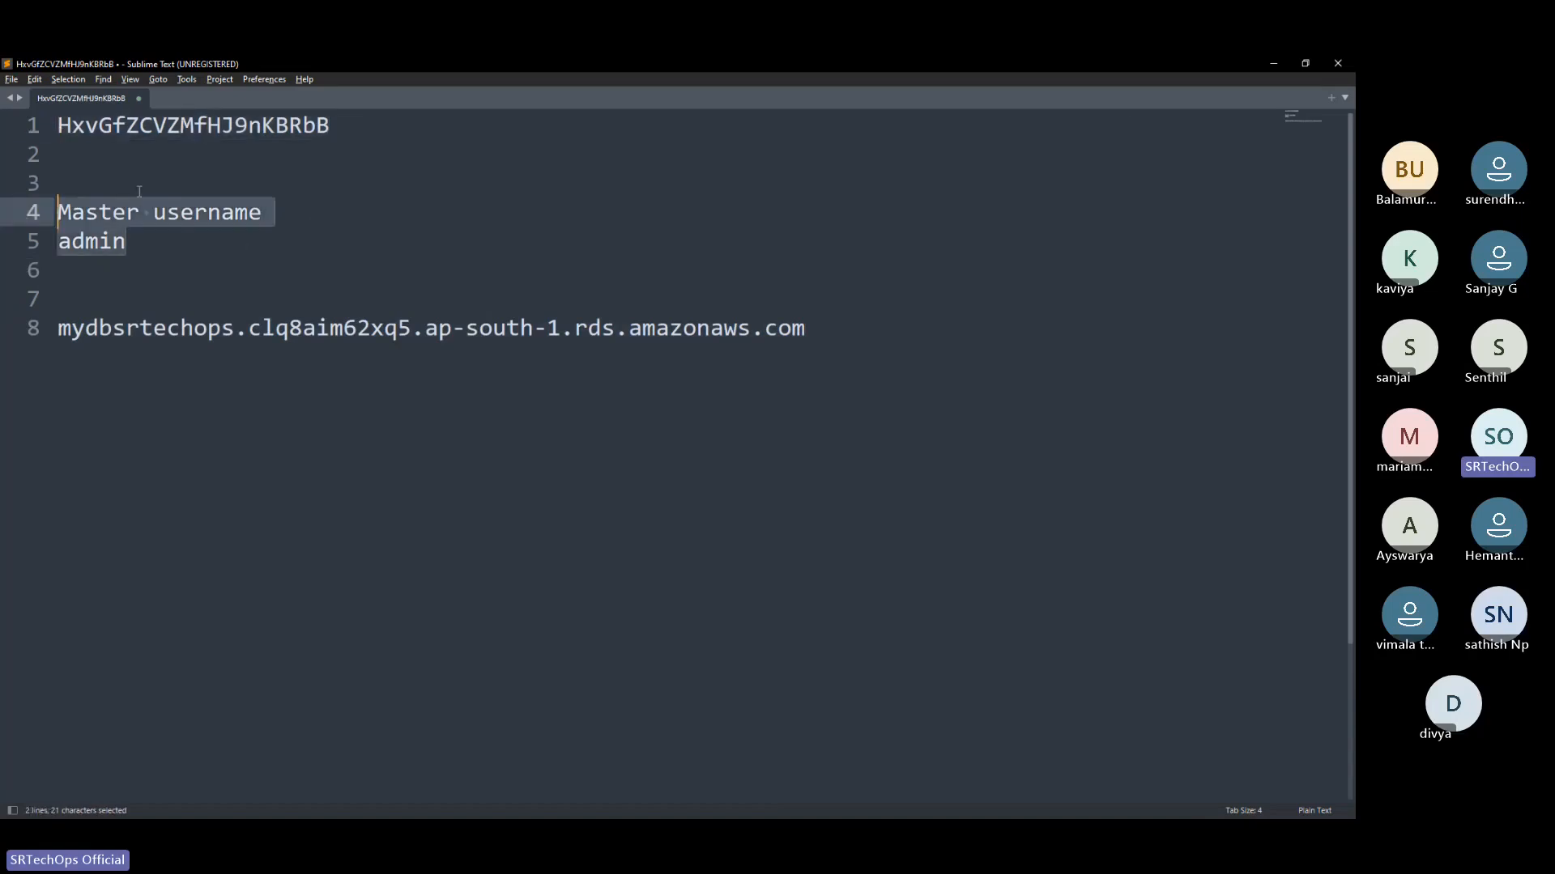
Return to the browser, copy the master password from the RDS connection details again and close the details dialog
left_click(1273, 67)
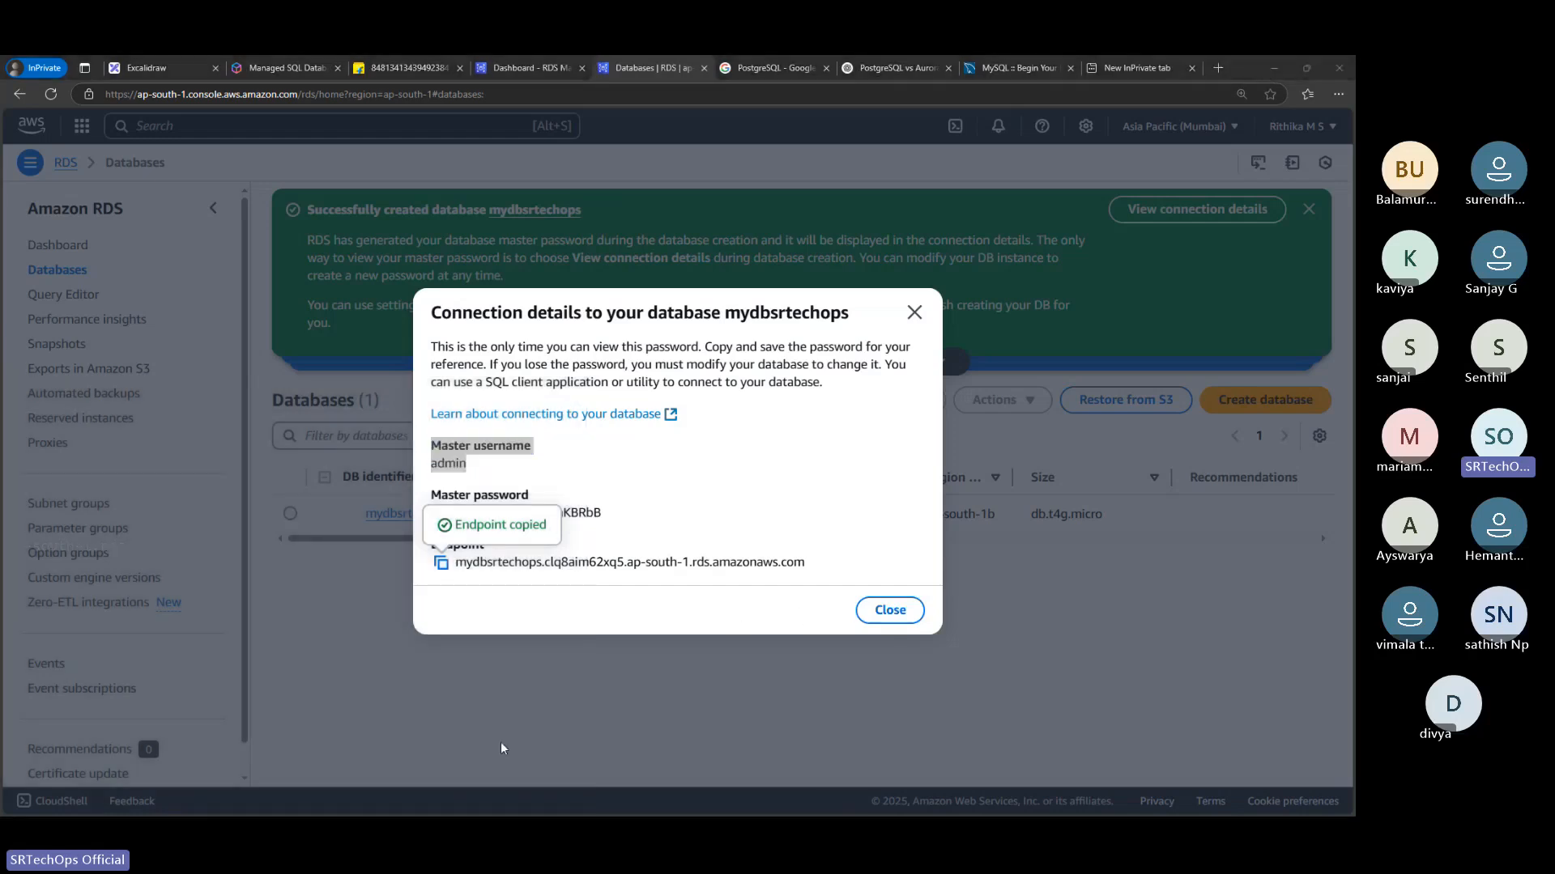
left_click(440, 513)
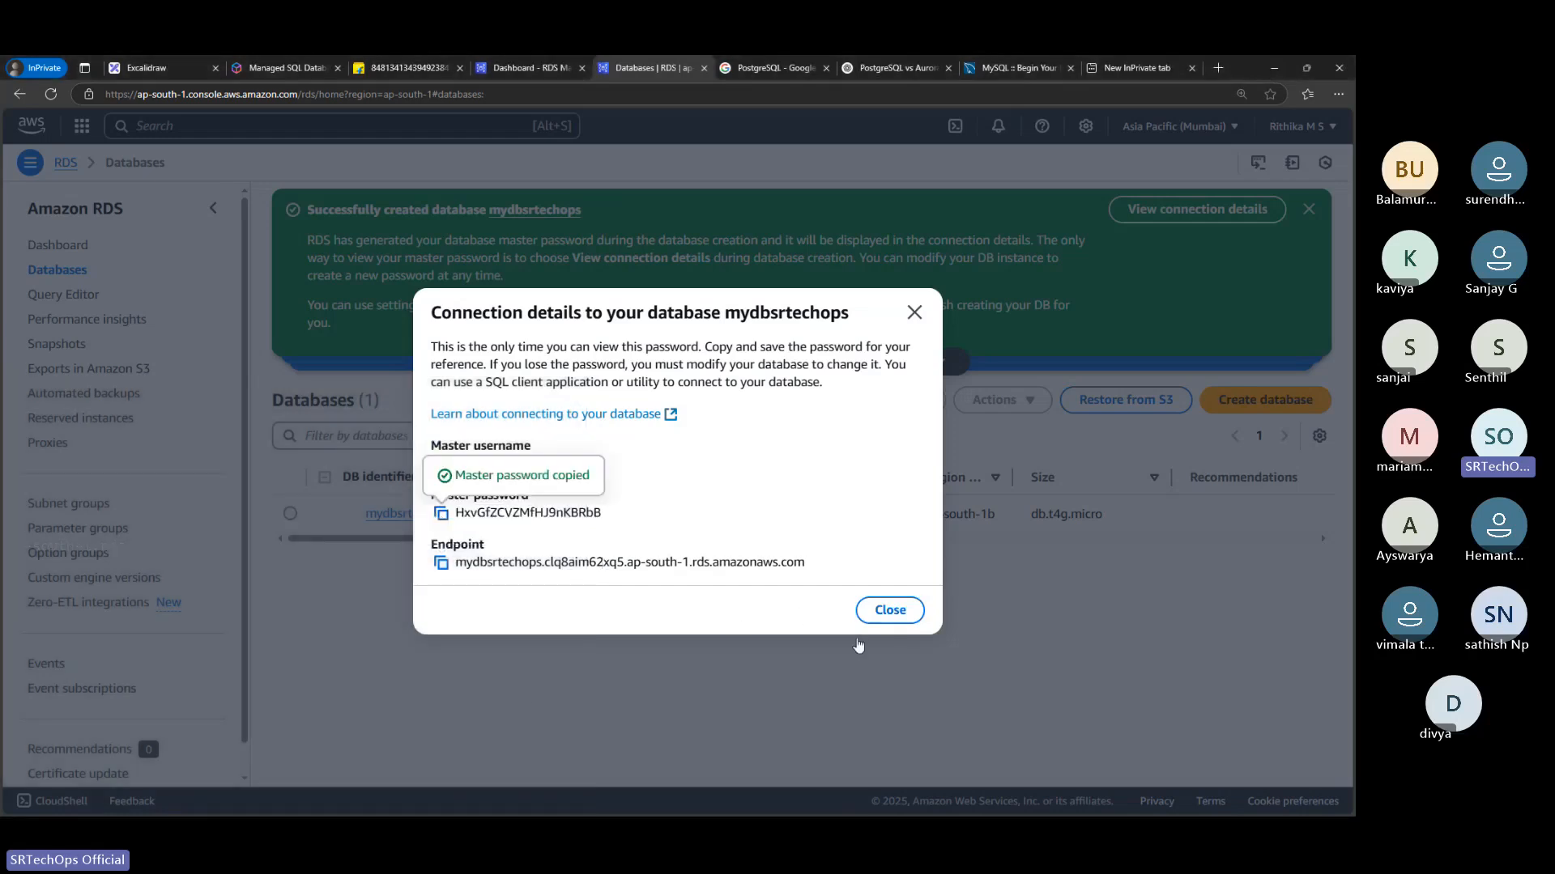
left_click(890, 610)
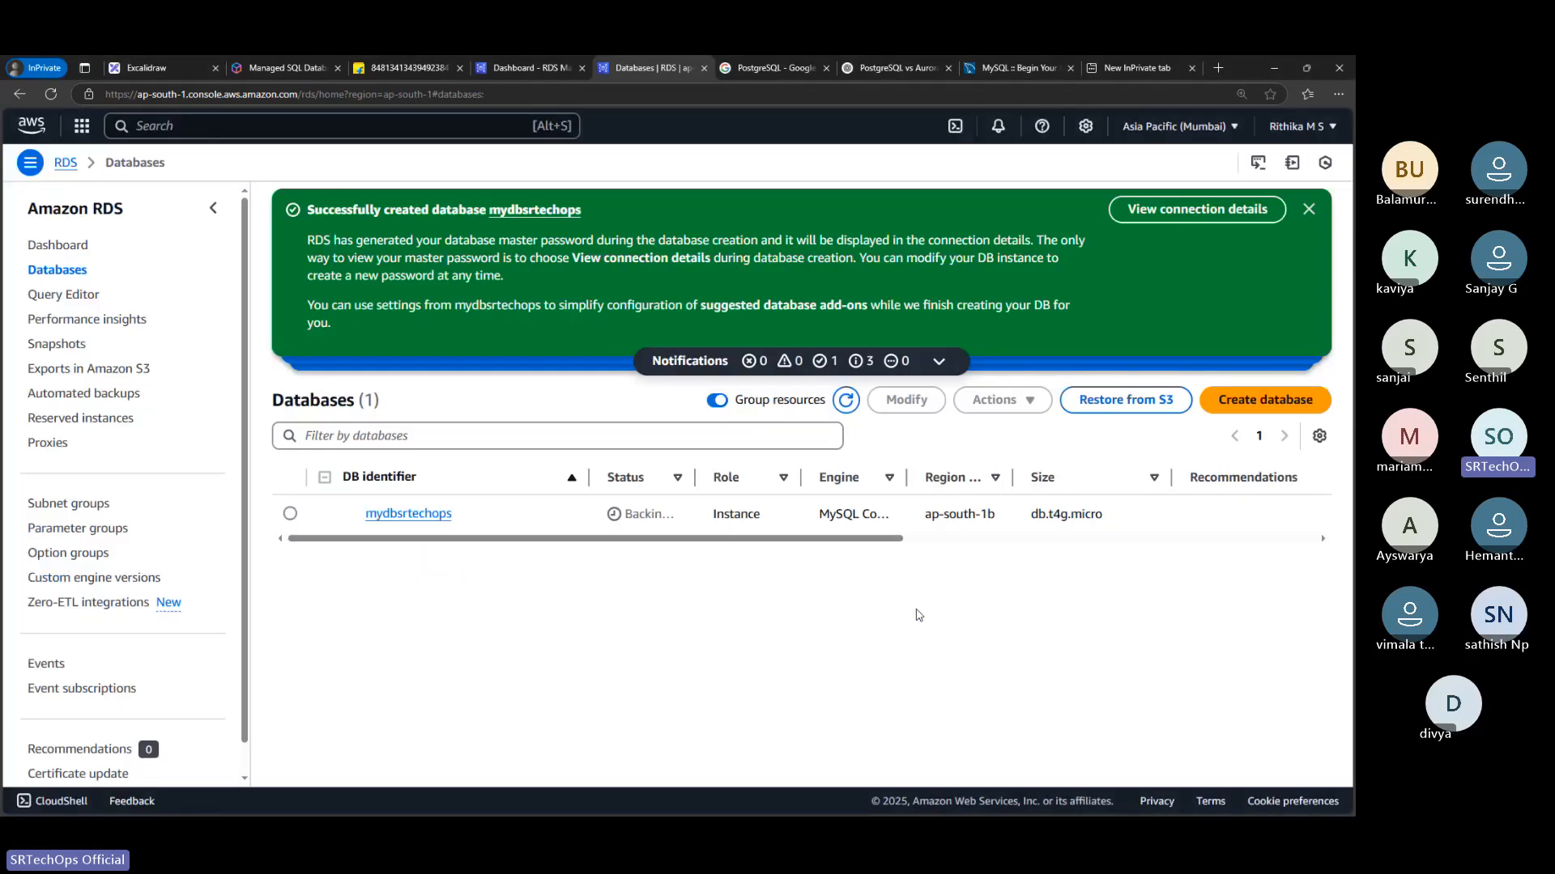
Open the mydbsrtechops database and examine its endpoint, port, networking and security details under Connectivity & security
left_click(437, 515)
right_click(436, 515)
left_click(553, 445)
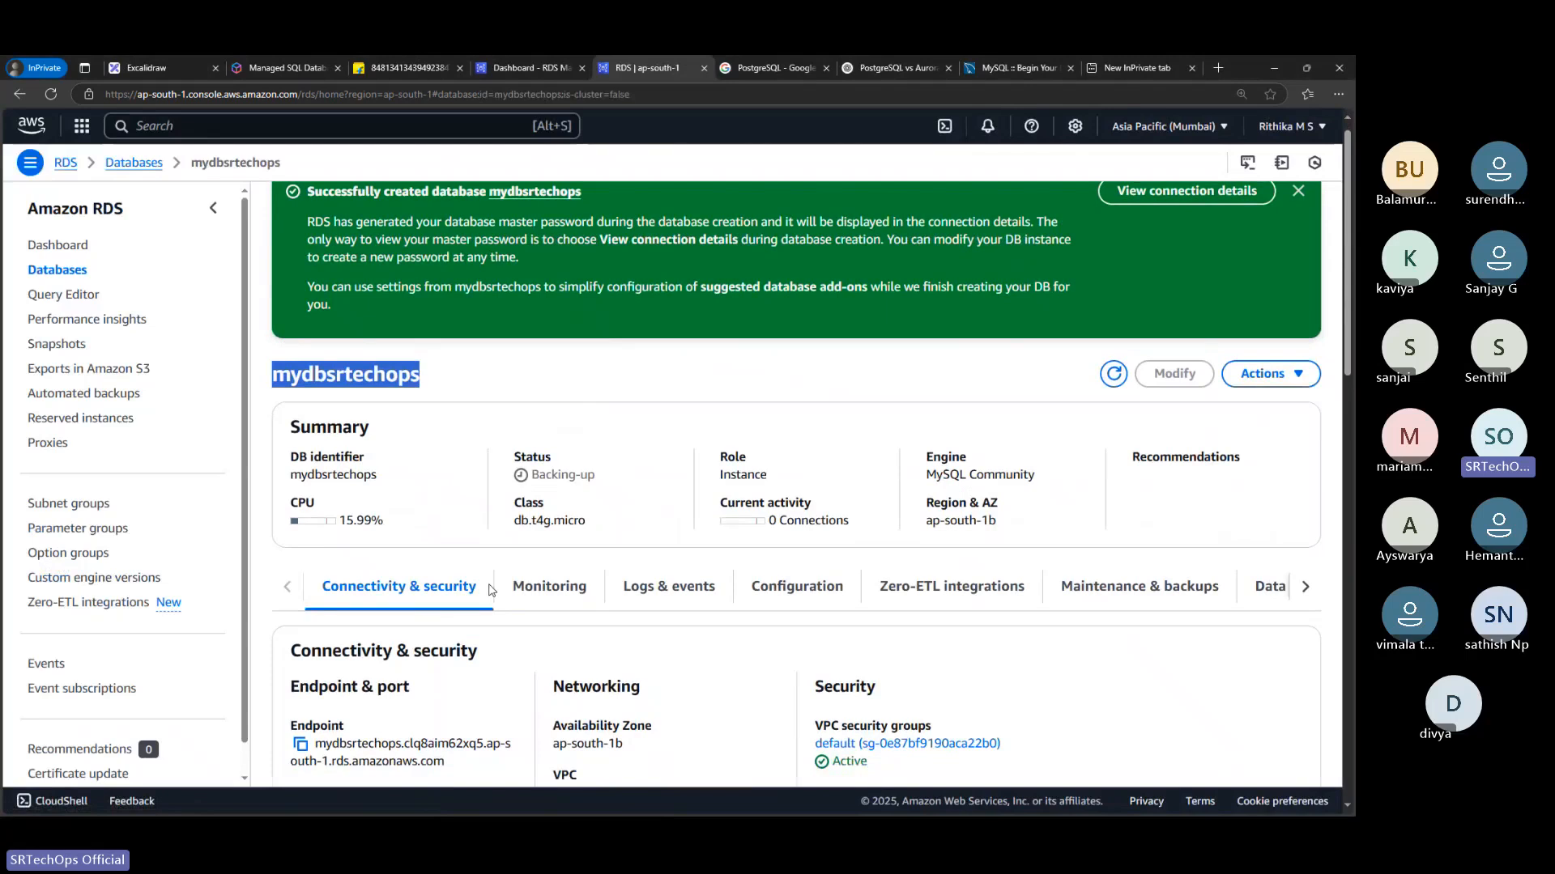
scroll(489, 590, "down", 2)
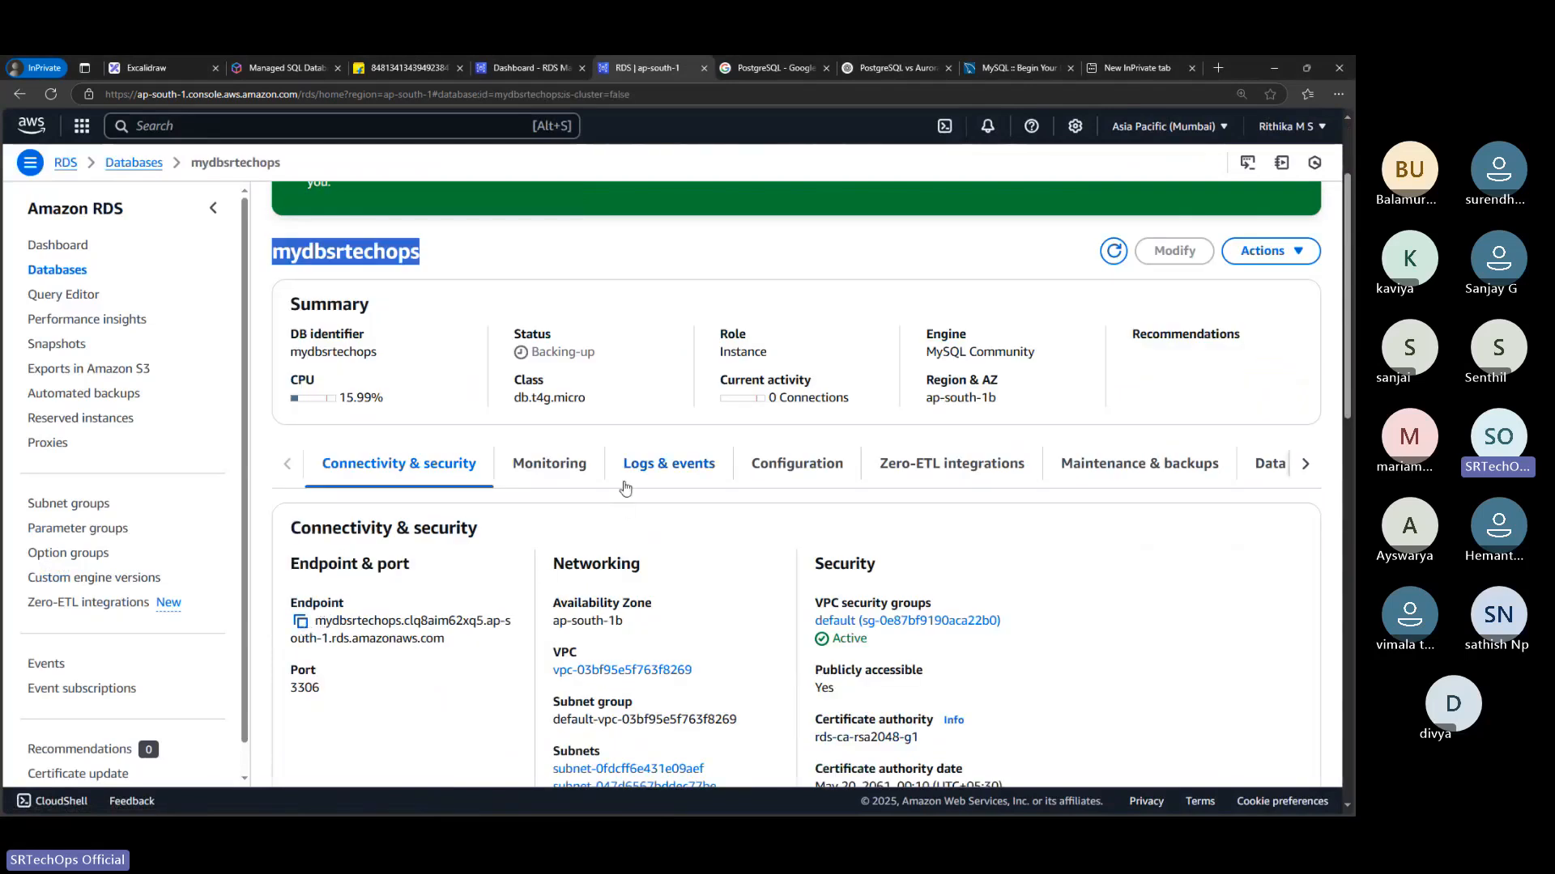
scroll(626, 488, "down", 1)
scroll(625, 488, "down", 4)
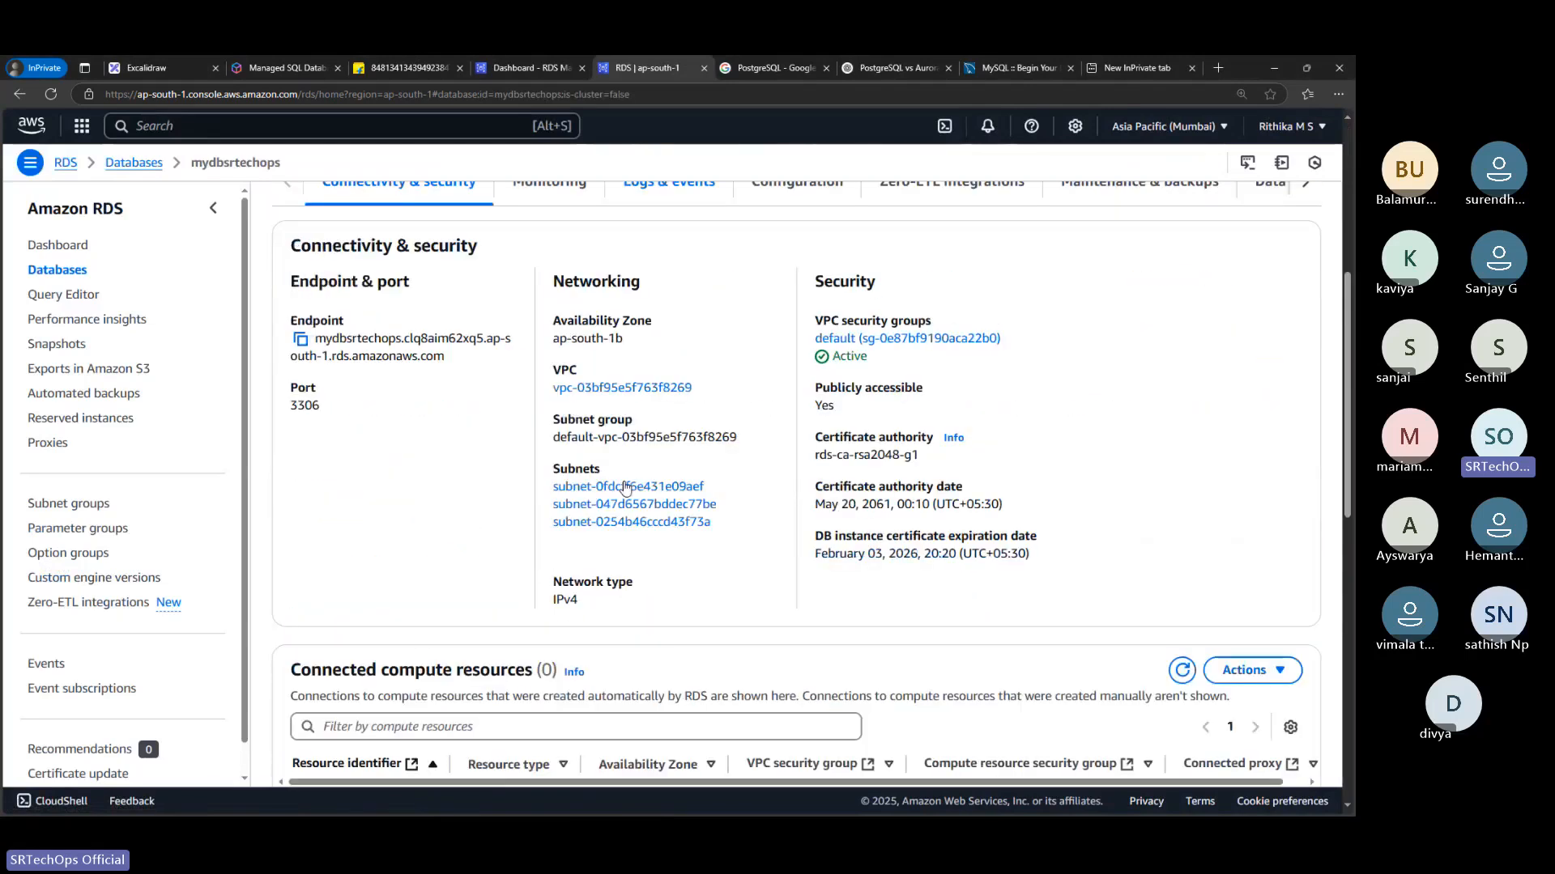
Switch to the MySQL Workbench welcome window and maximize it
left_click(1045, 66)
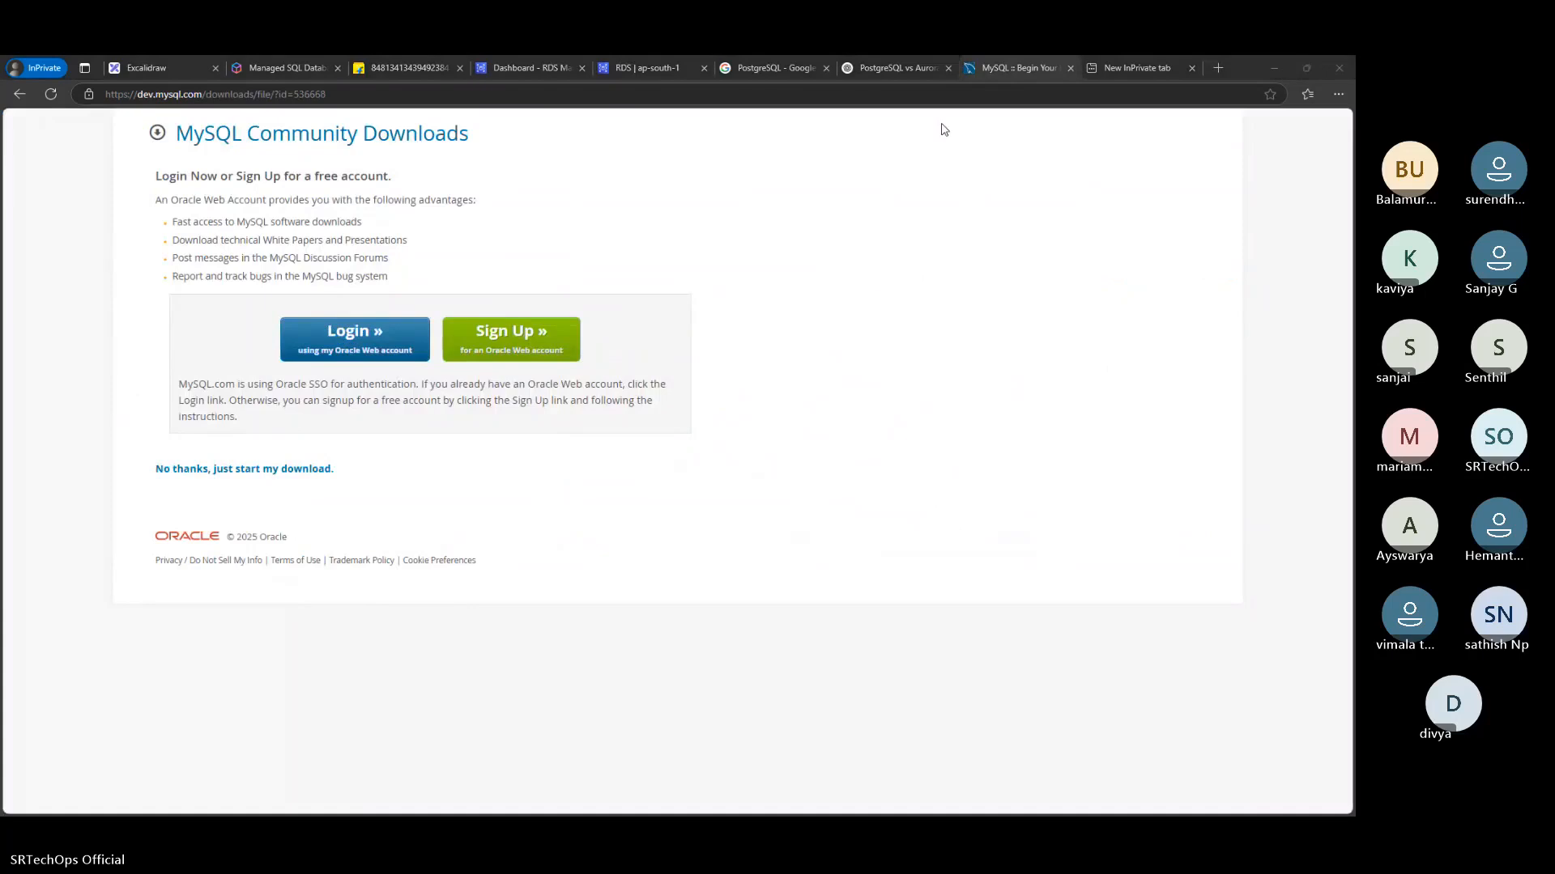
left_click(712, 434)
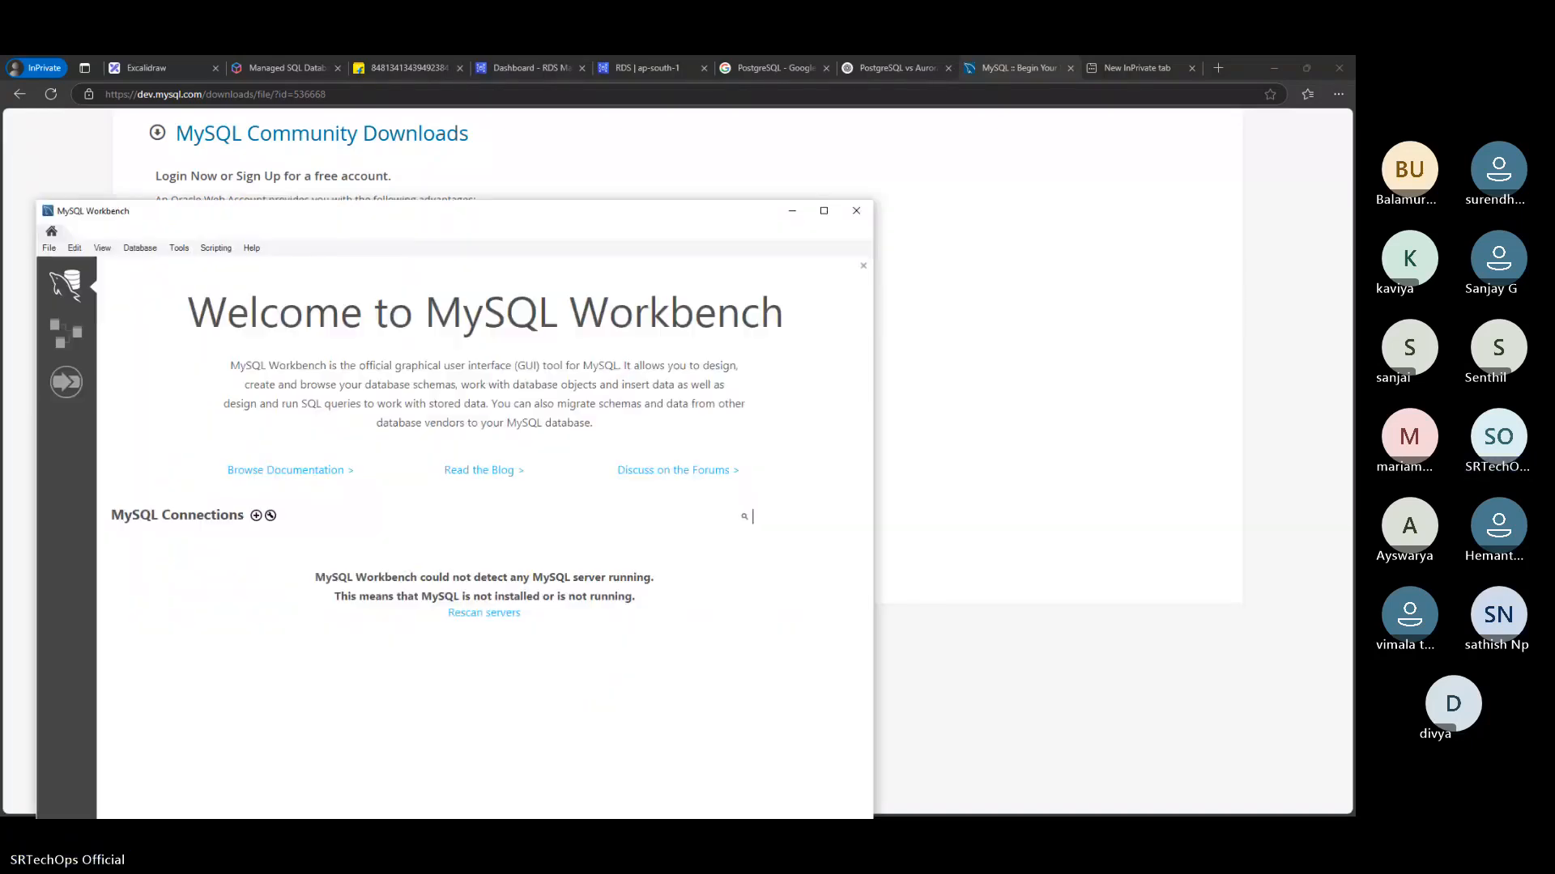
left_click(824, 212)
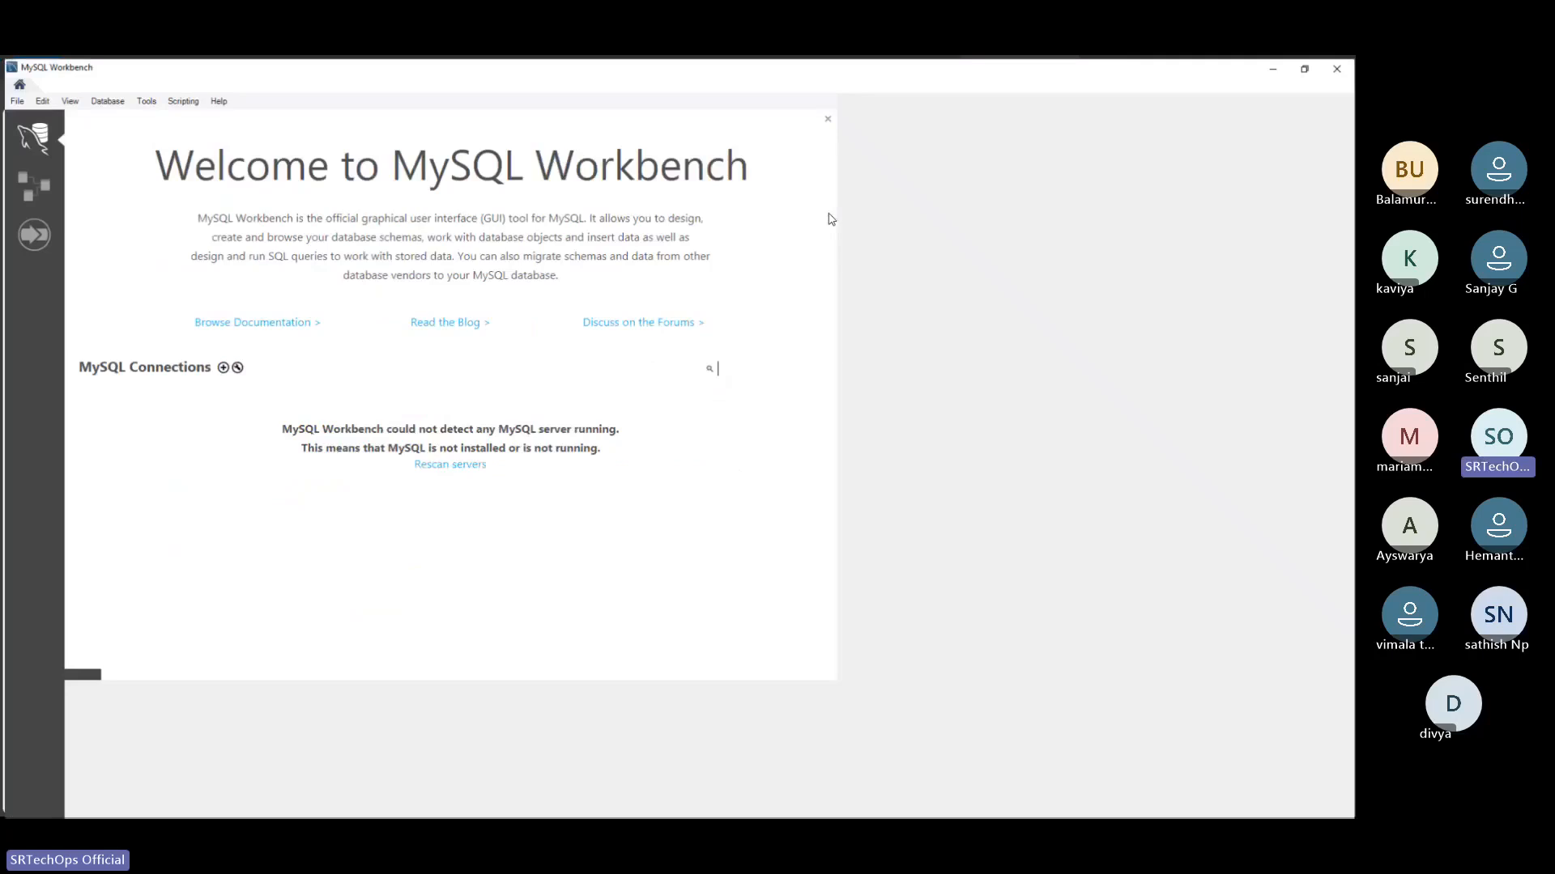
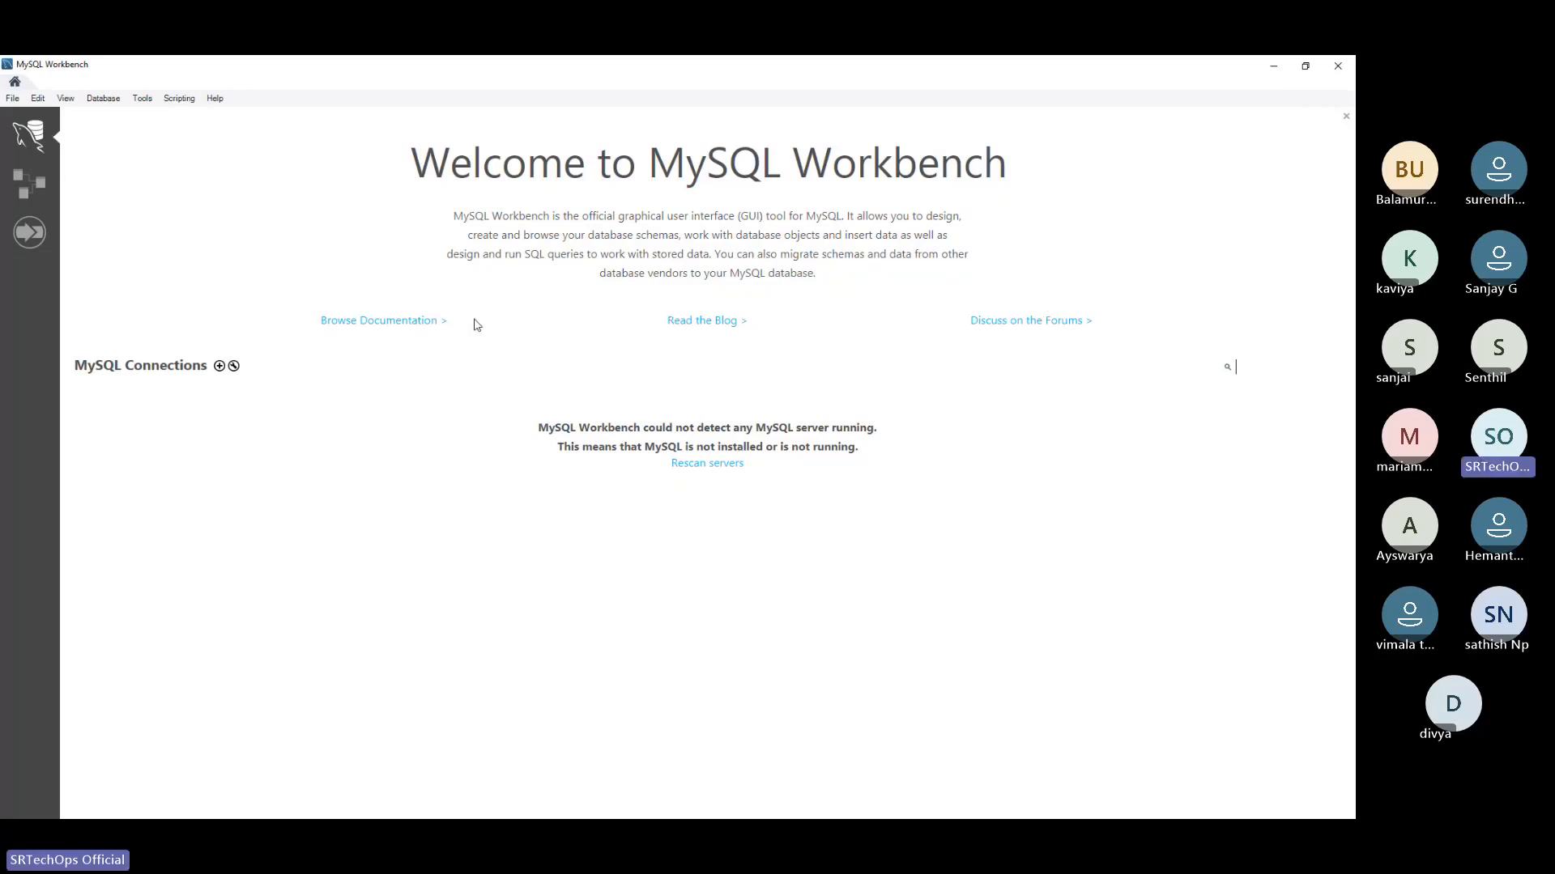
Set up a new MySQL connection named myDB, using the database endpoint saved in Sublime Text as its hostname
left_click(218, 367)
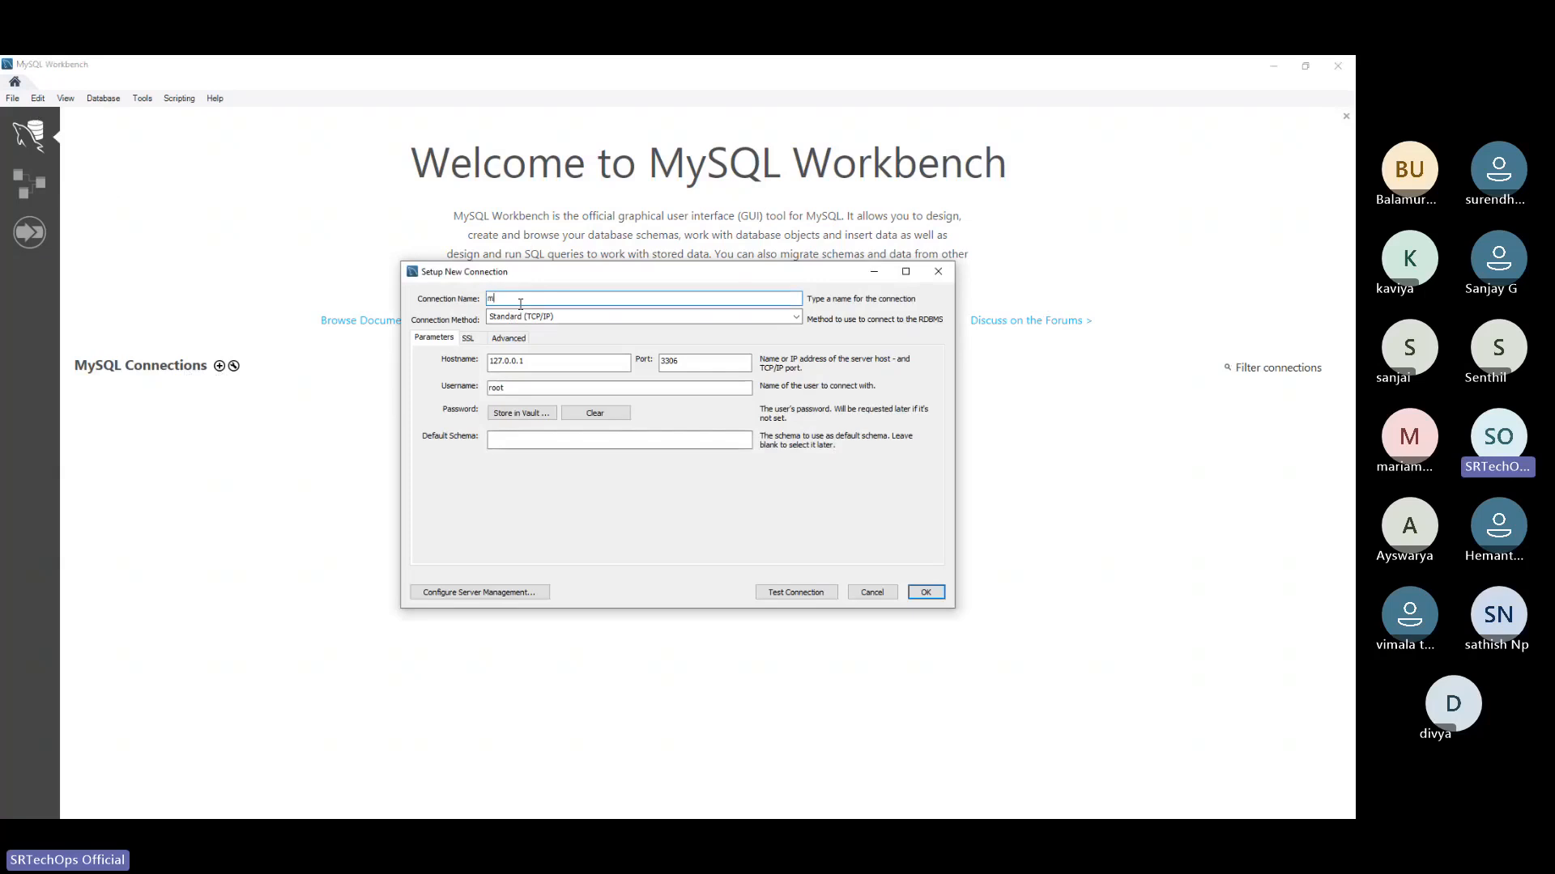
type("myDB")
left_click(557, 362)
left_click_drag(557, 362, 485, 362)
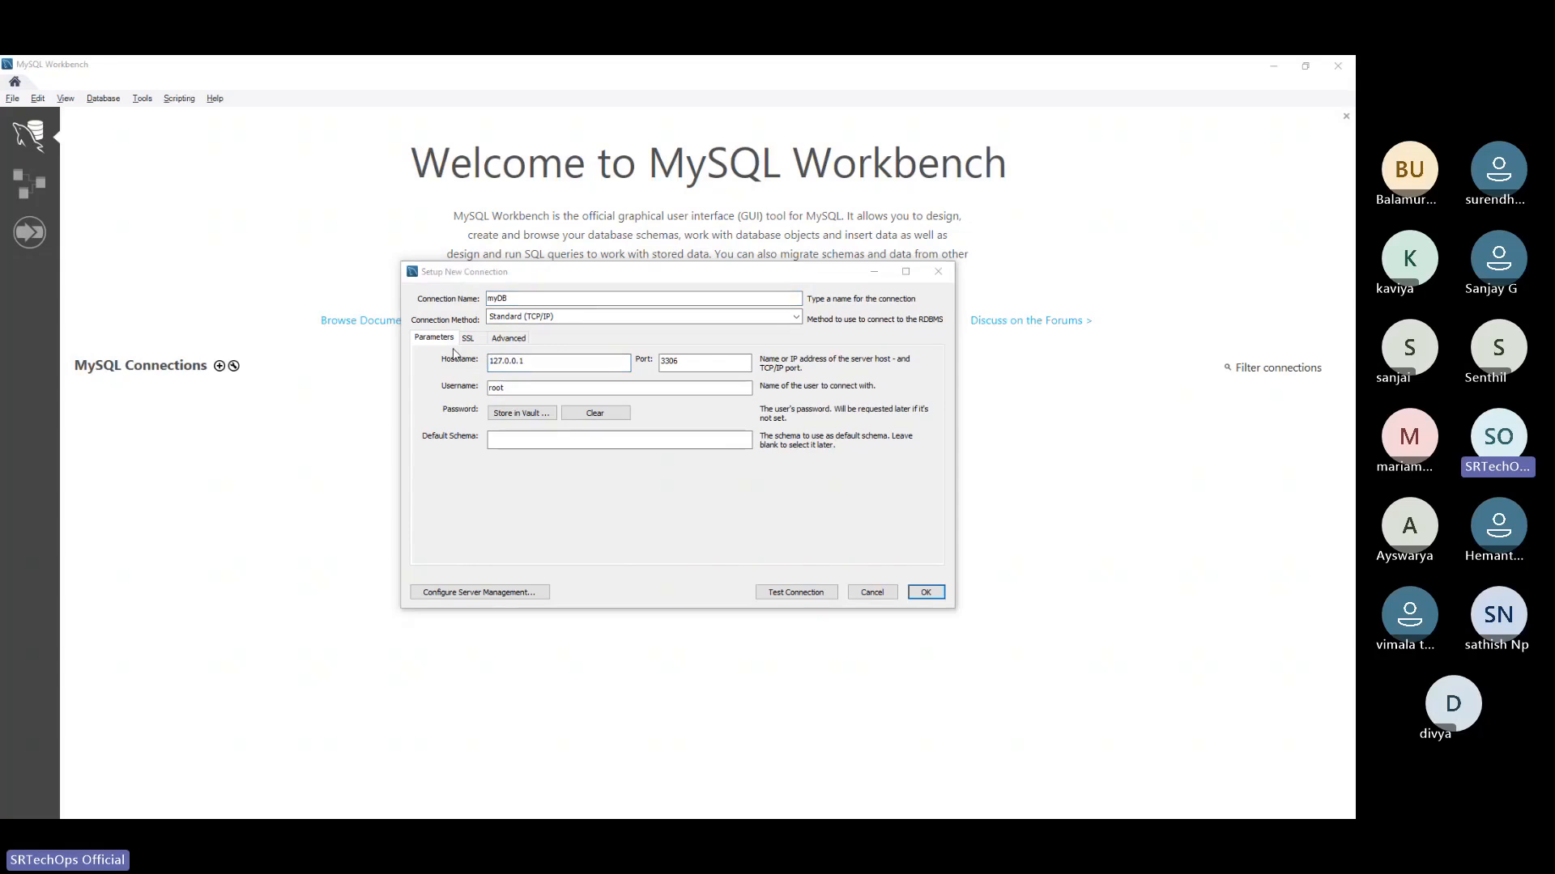
key("alt+Tab")
left_click_drag(798, 328, 69, 334)
key("ctrl+c")
key("alt+Tab")
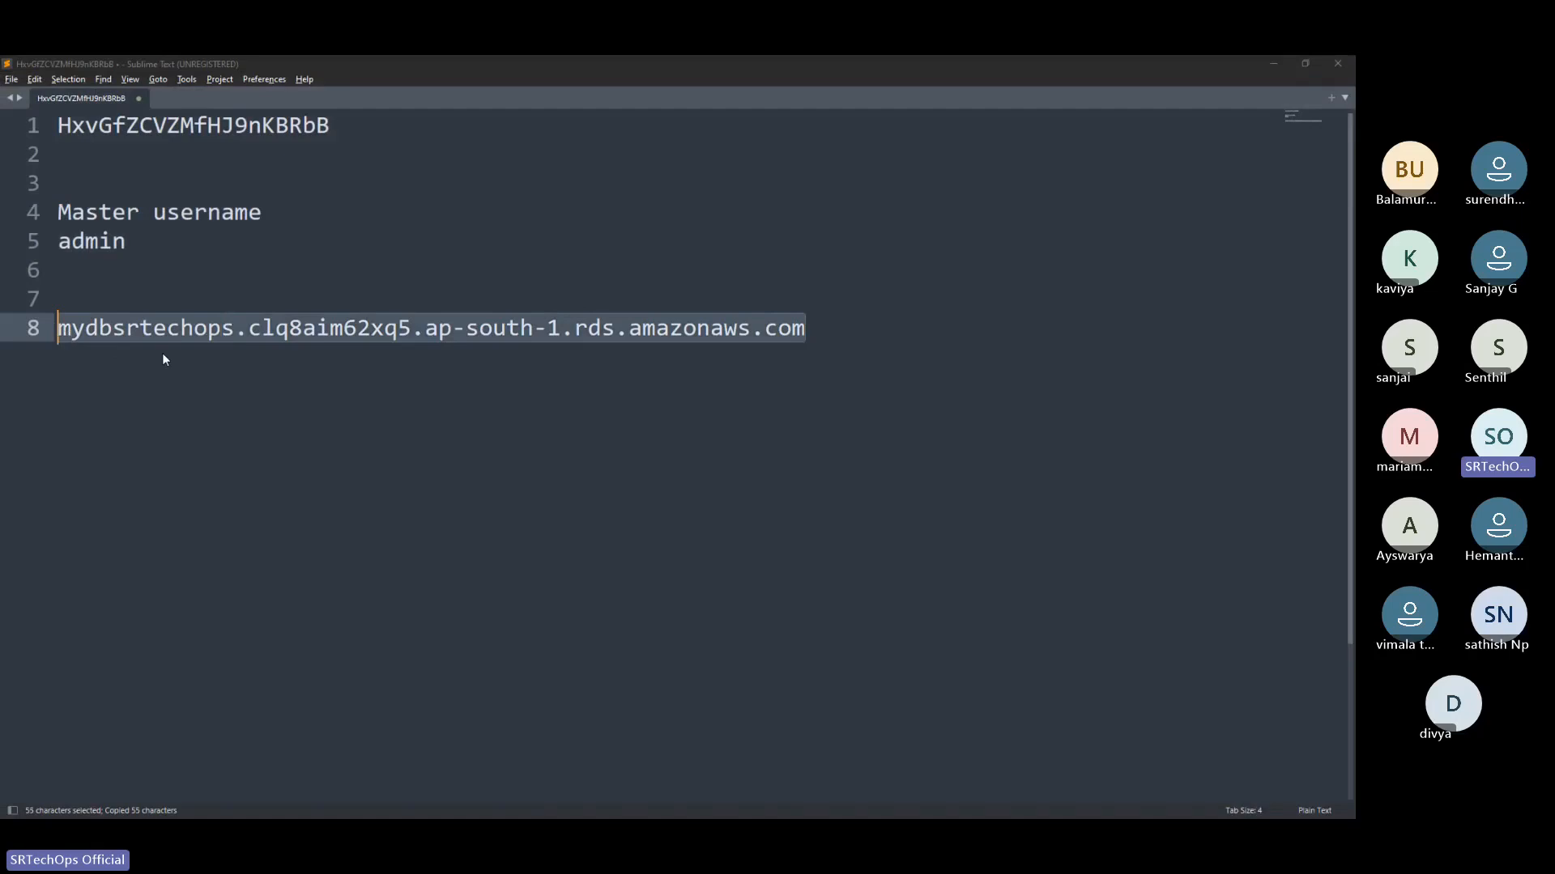
key("ctrl+v")
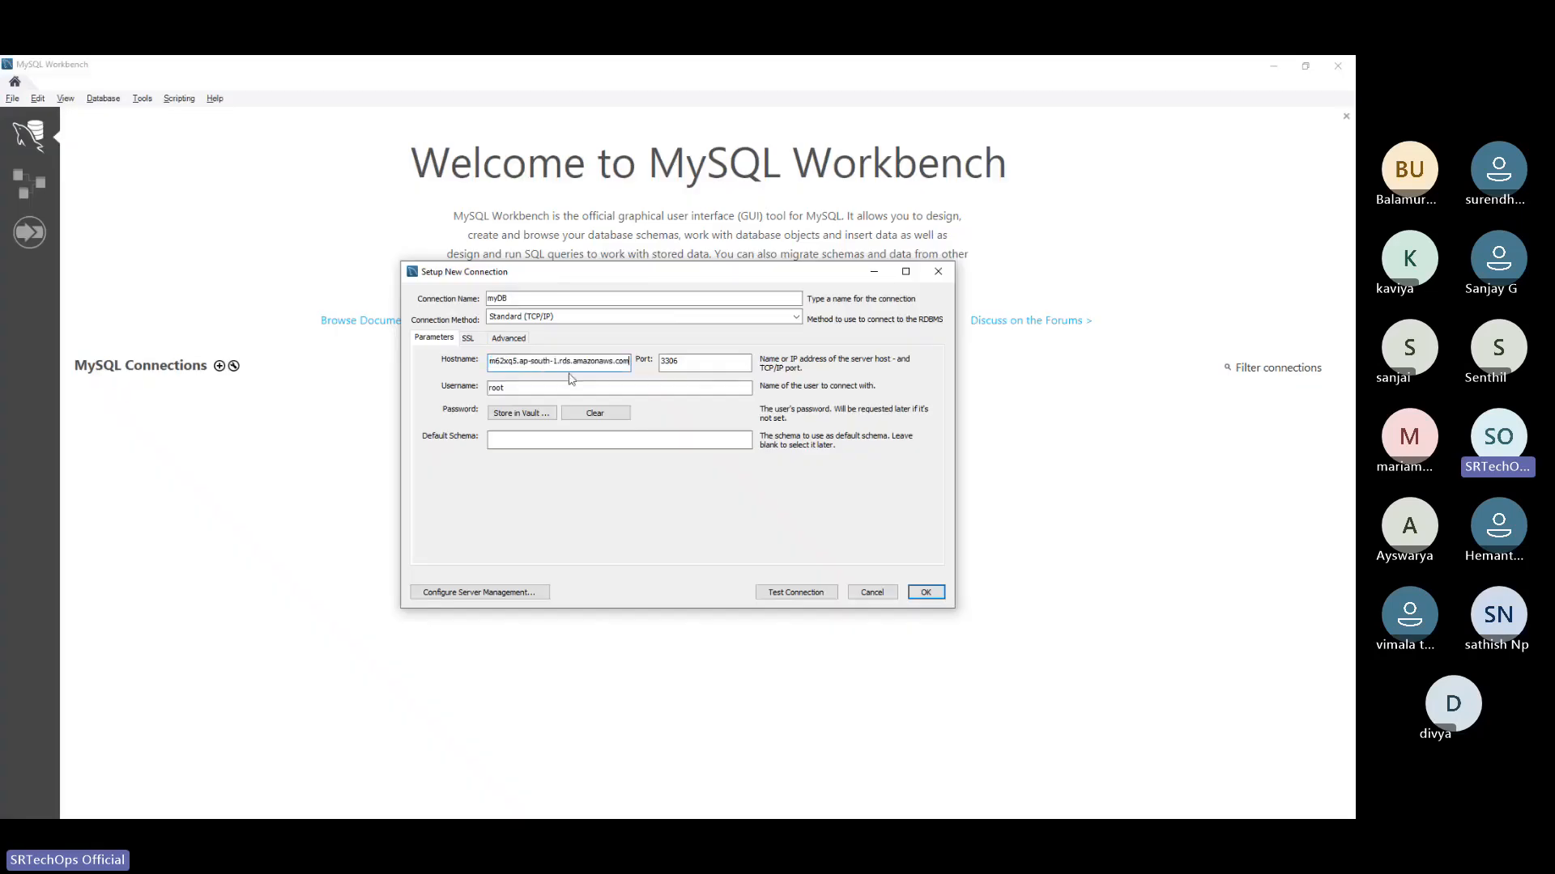
Check the connection's port and set its username to admin
left_click(691, 364)
left_click_drag(685, 359, 653, 360)
left_click(689, 363)
left_click_drag(714, 362, 651, 362)
left_click(530, 386)
left_click_drag(530, 385, 435, 389)
type("admin")
Store the master password copied from the Sublime Text document in the connection's vault and save the myDB connection
left_click(538, 418)
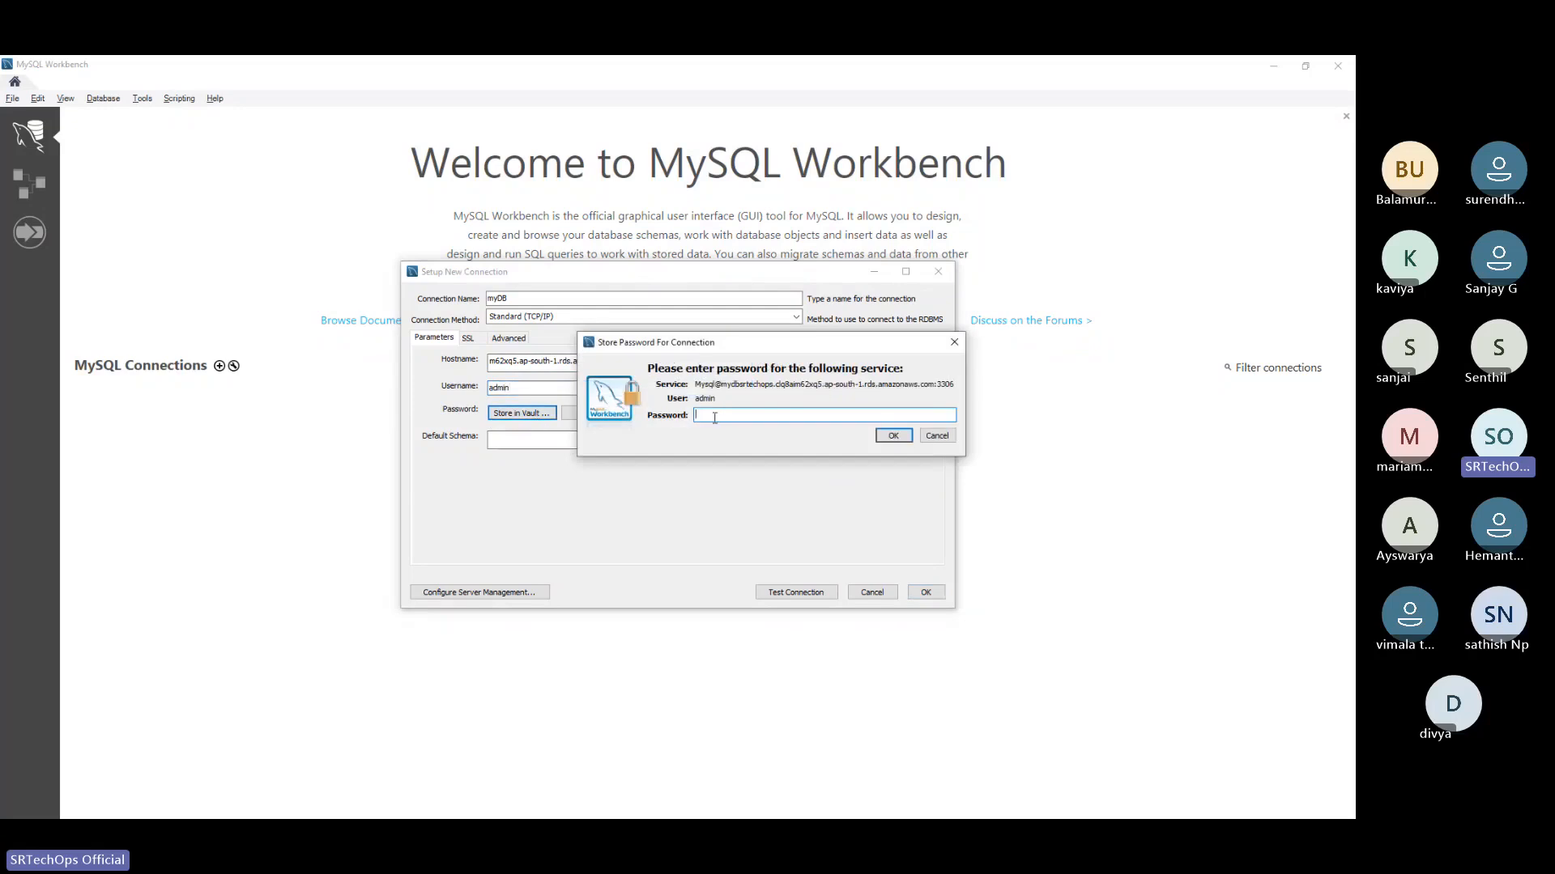
key("alt+Tab")
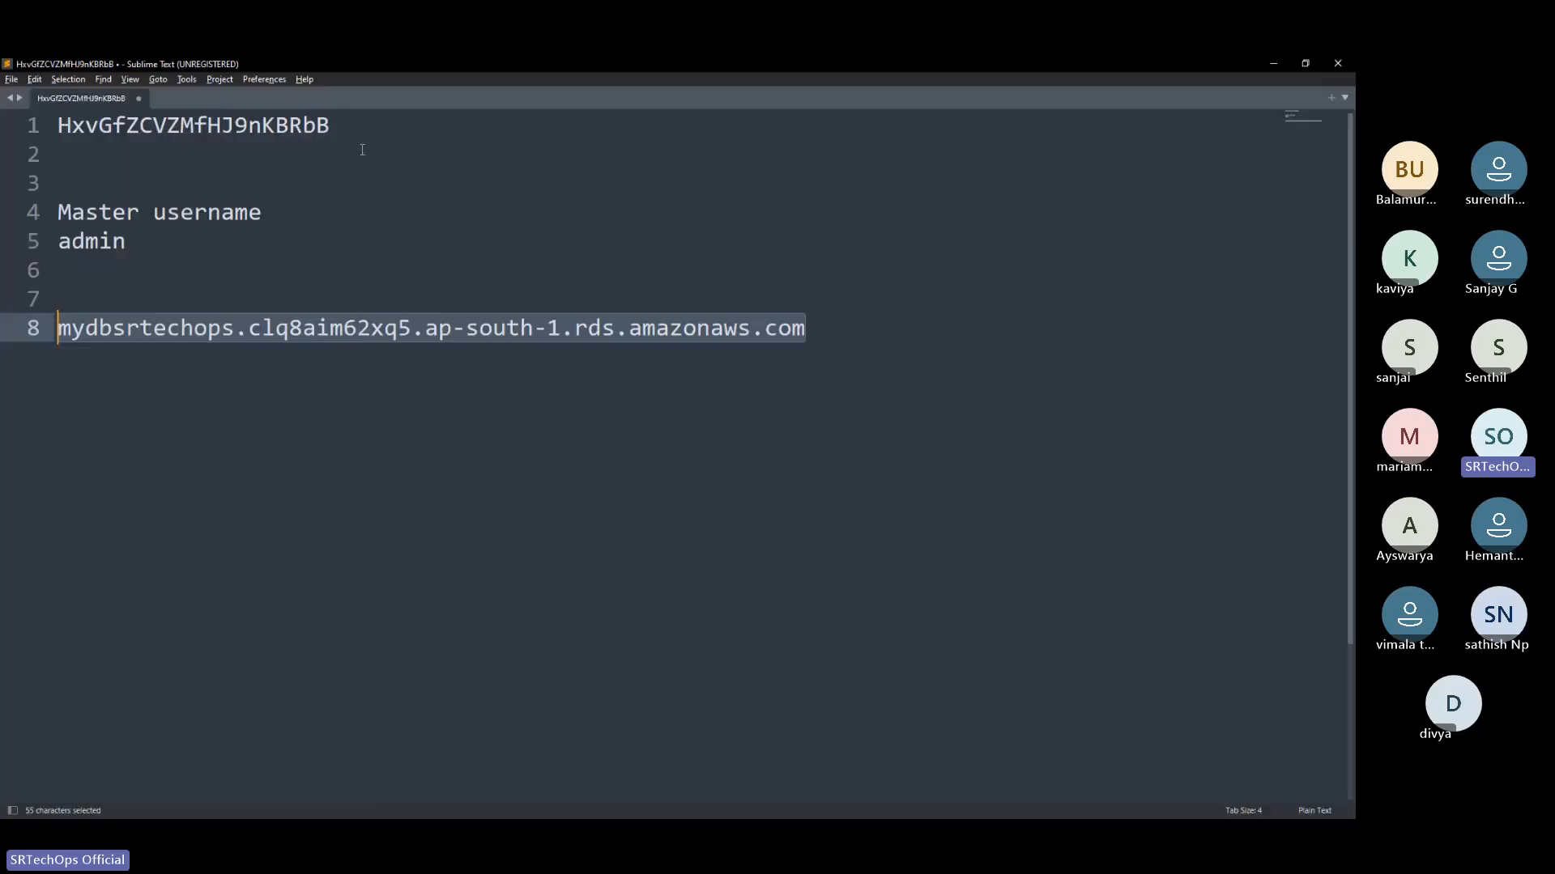
left_click_drag(372, 128, 14, 125)
key("ctrl+c")
key("alt+Tab")
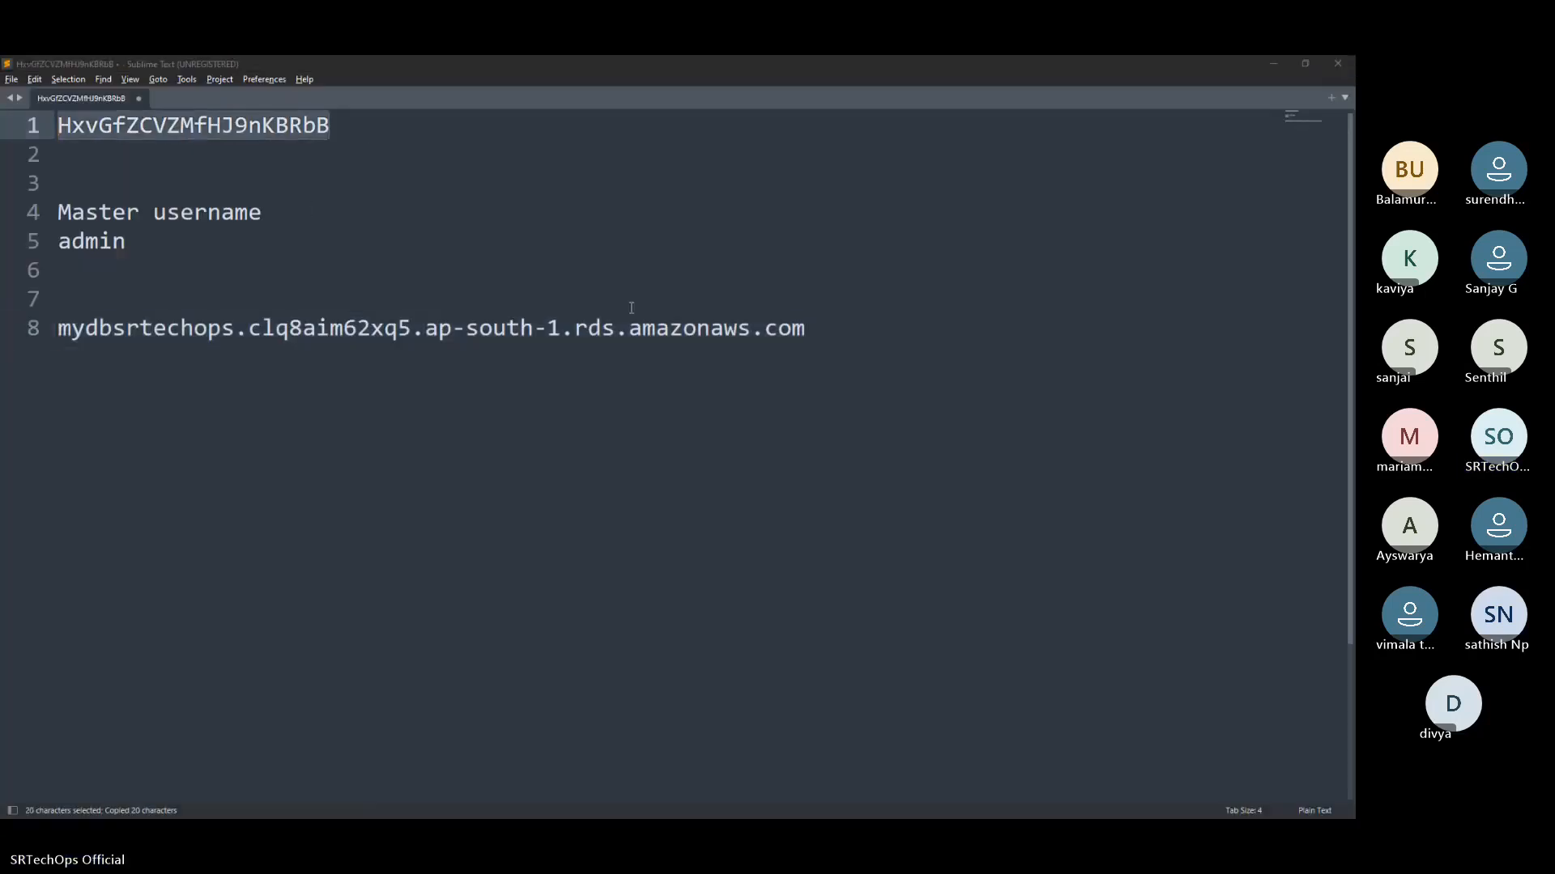
key("ctrl+v")
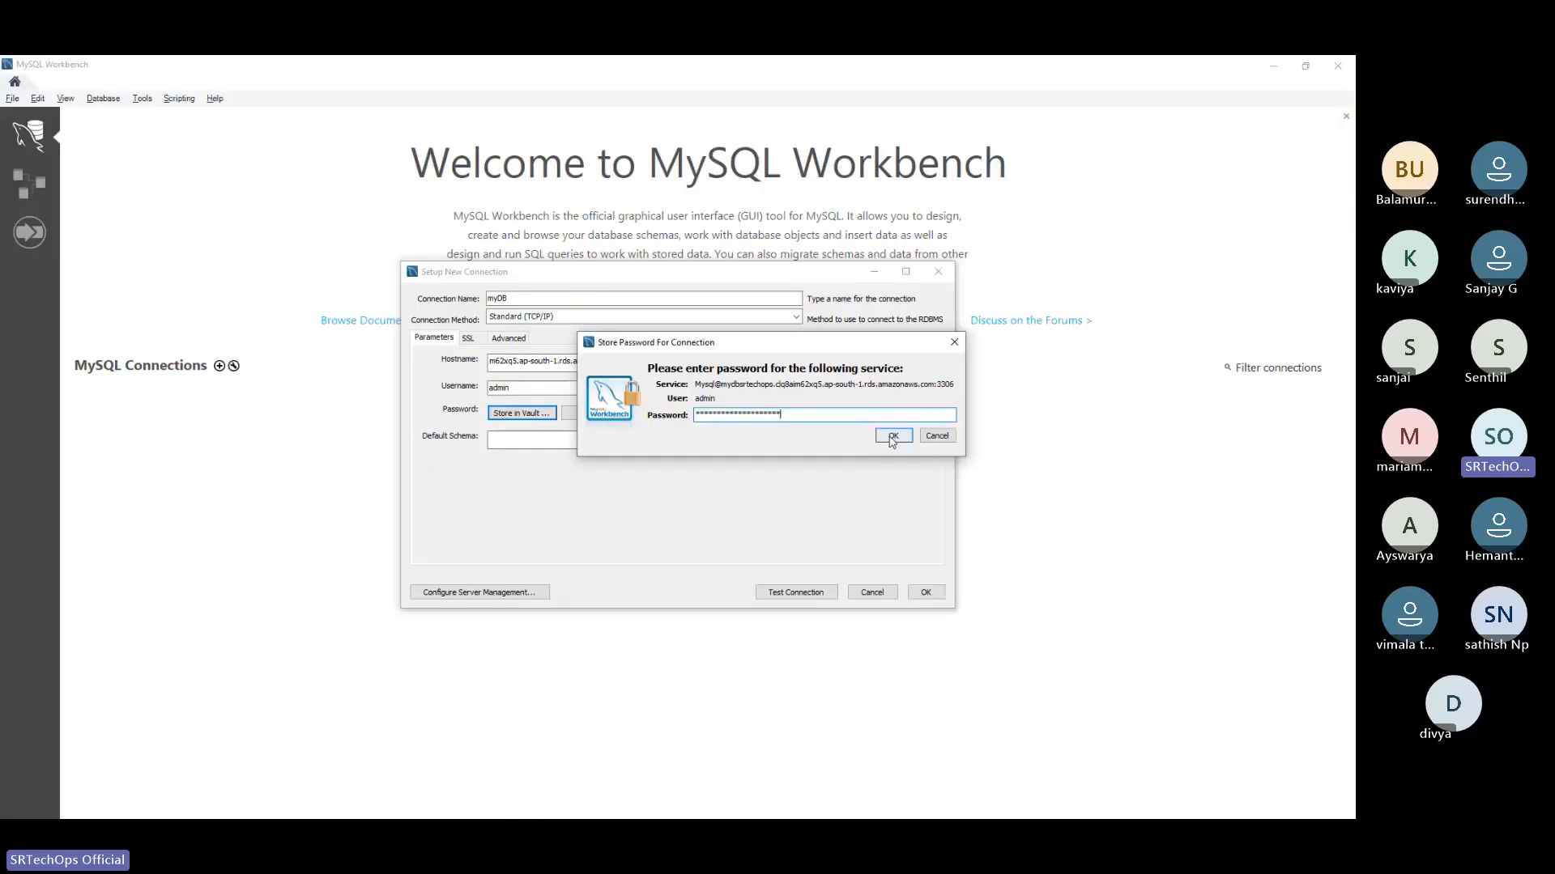
left_click(891, 437)
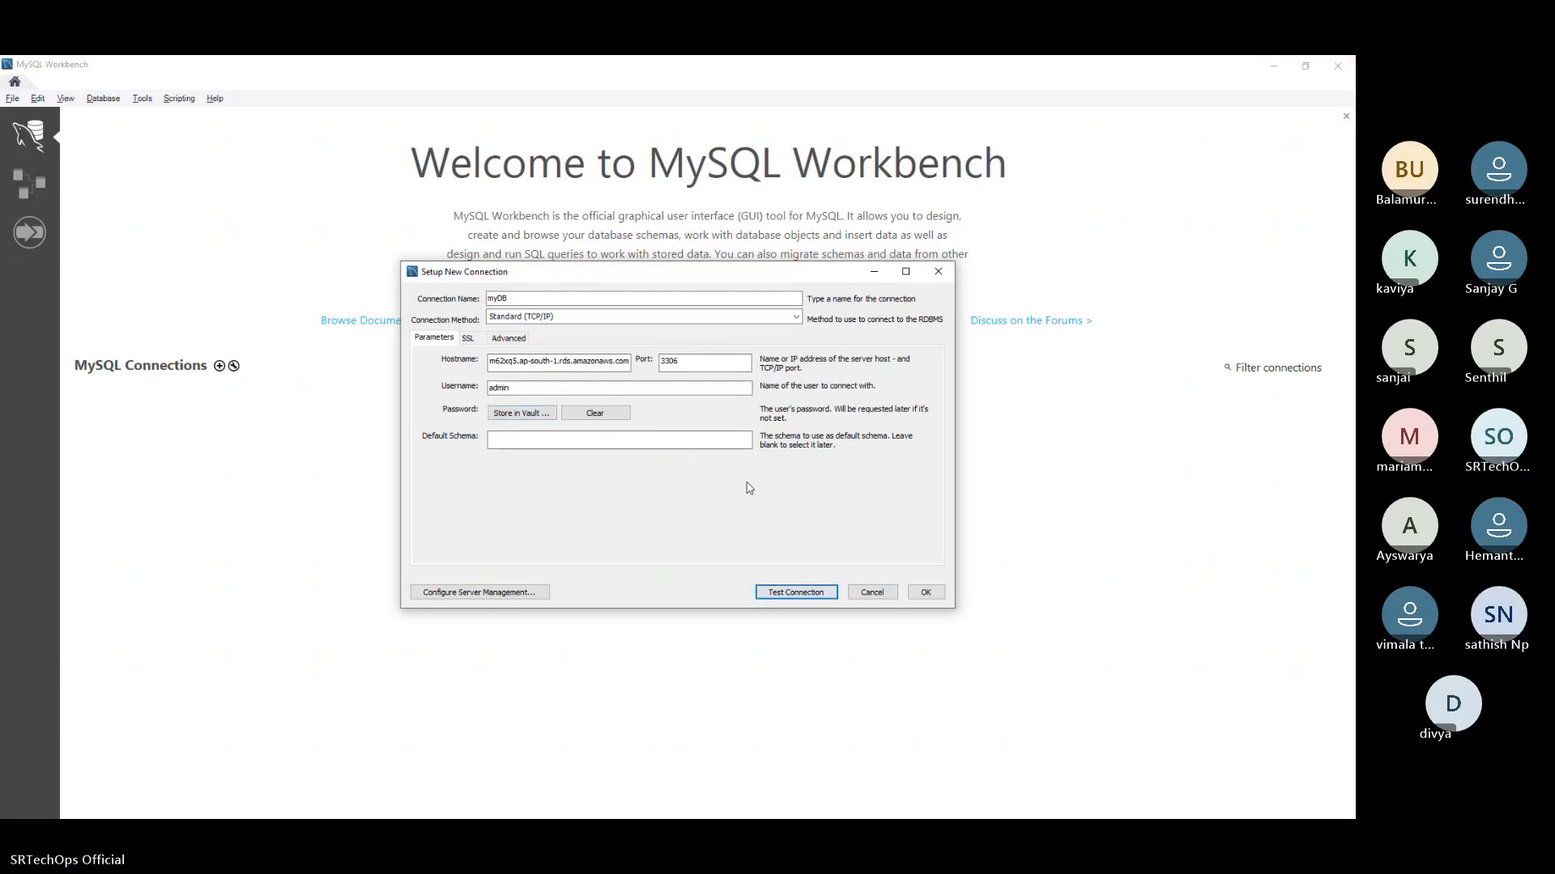
left_click(925, 593)
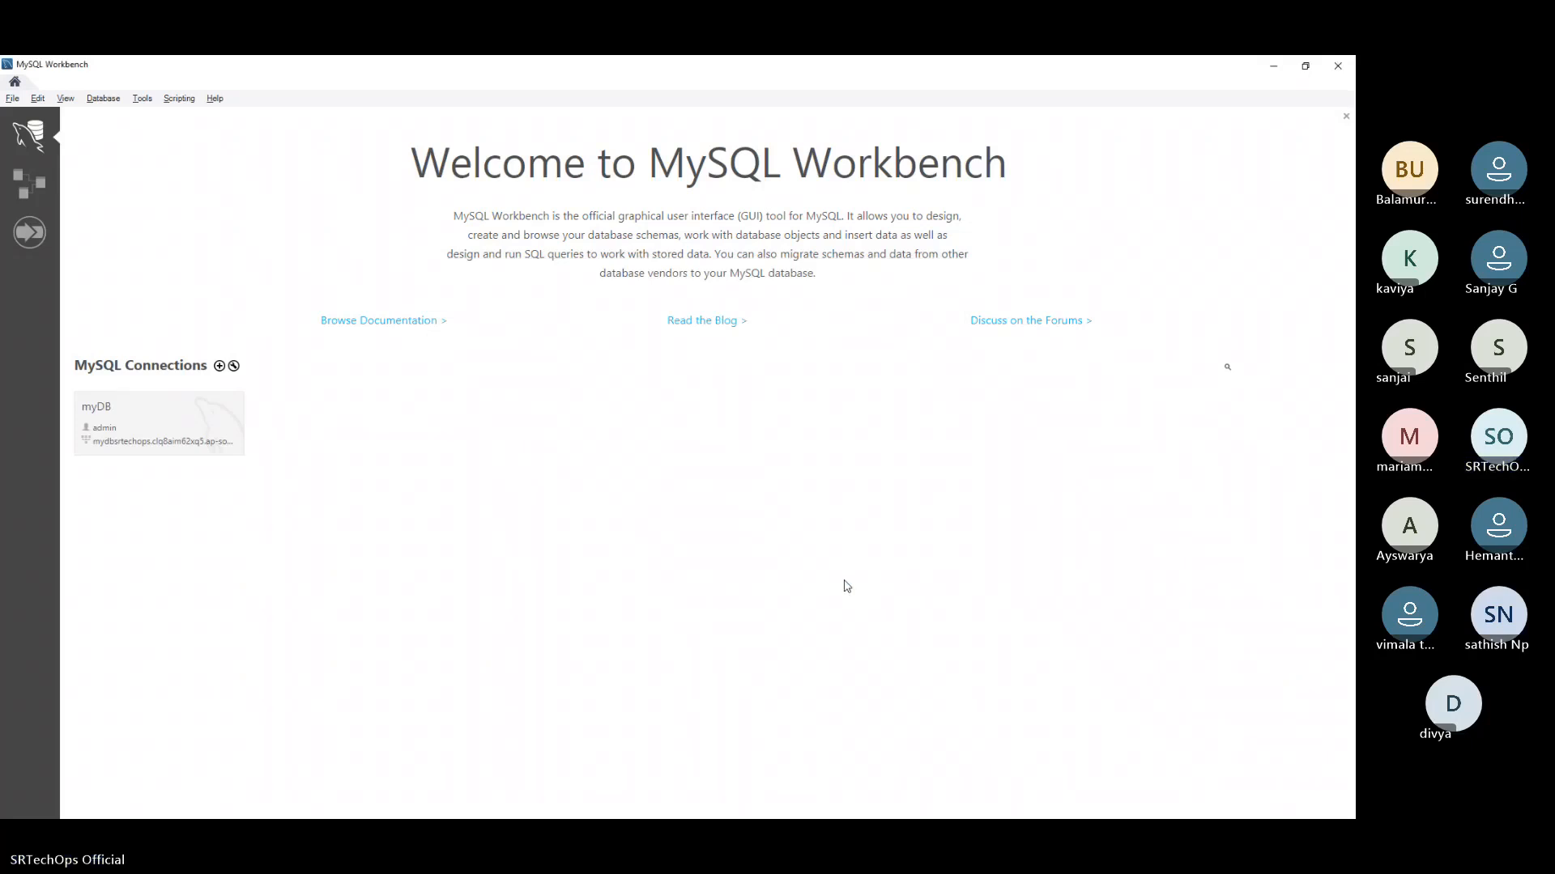
Try to connect to the database server through the saved myDB connection
double_click(154, 408)
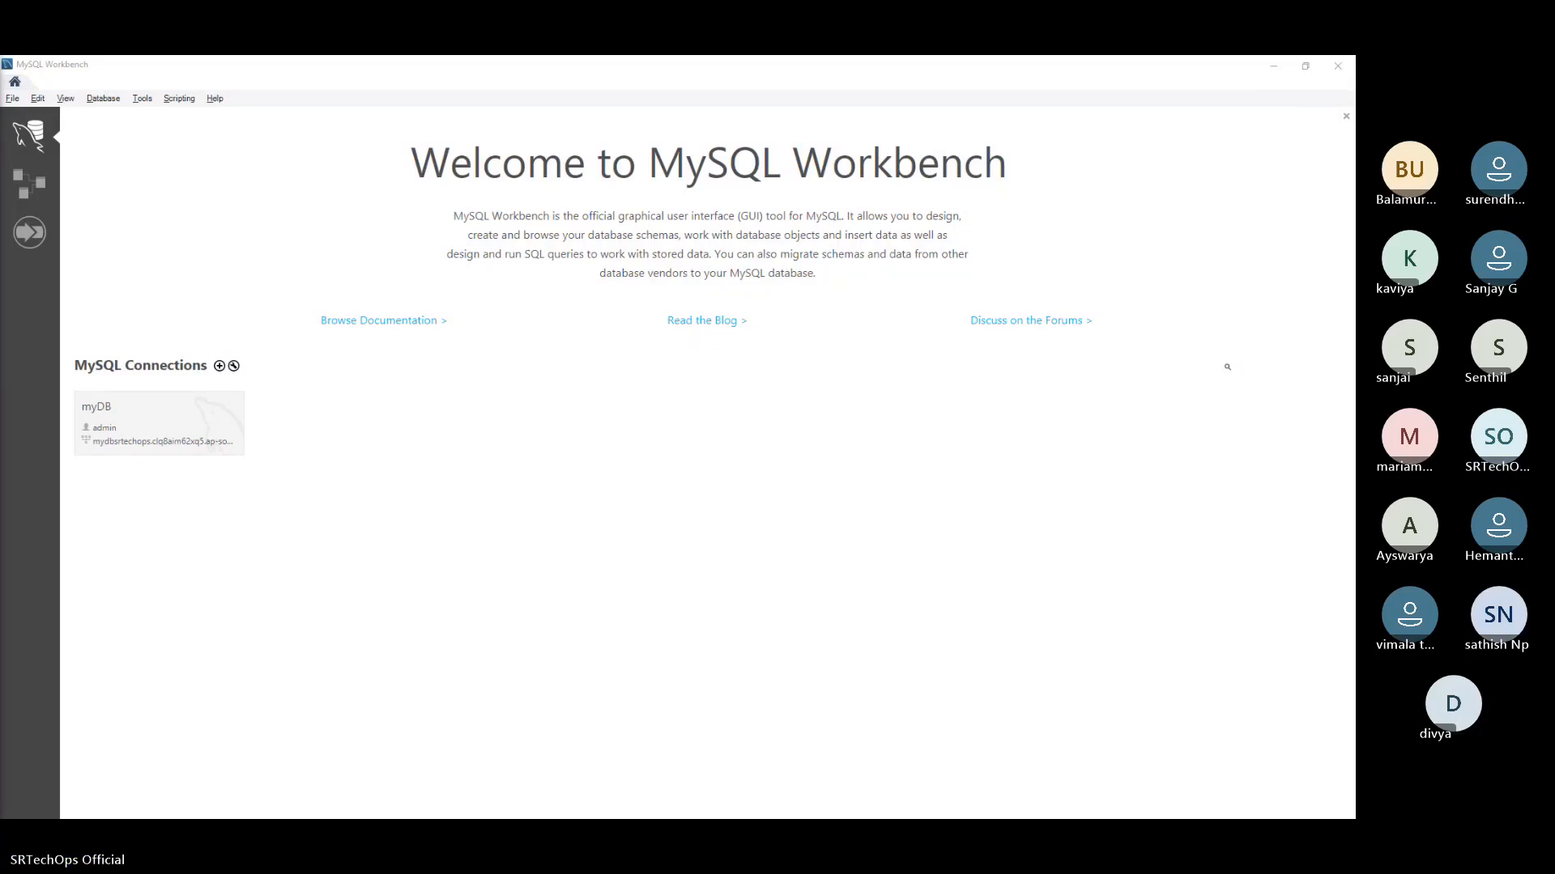
left_click(158, 424)
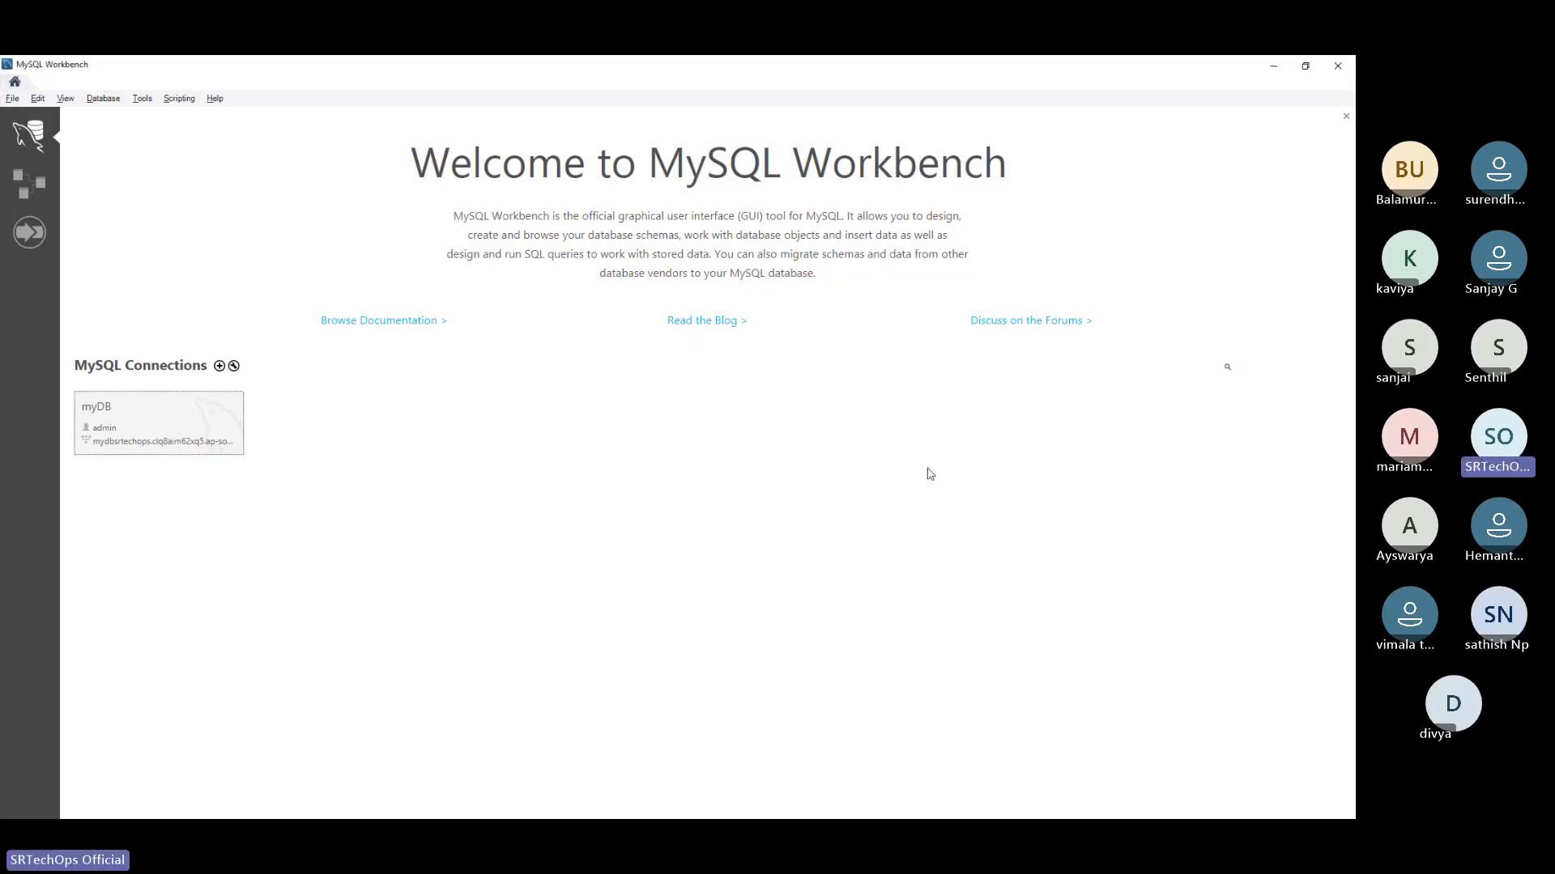
Switch to the browser and look over the mydbsrtechops database's details page in the RDS console
key("alt+Tab")
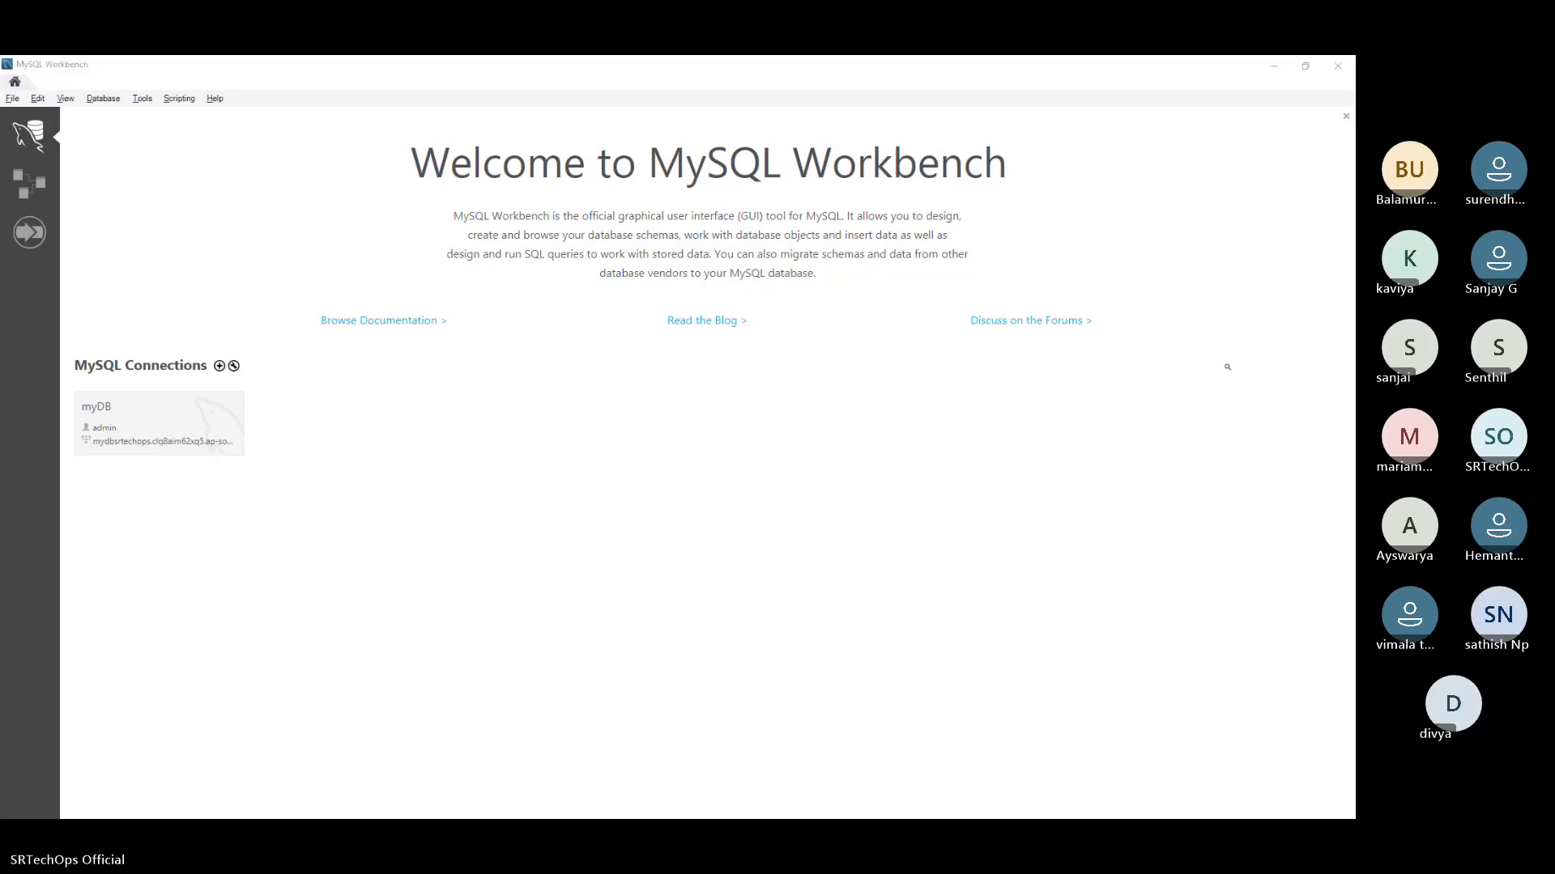
key("super+d")
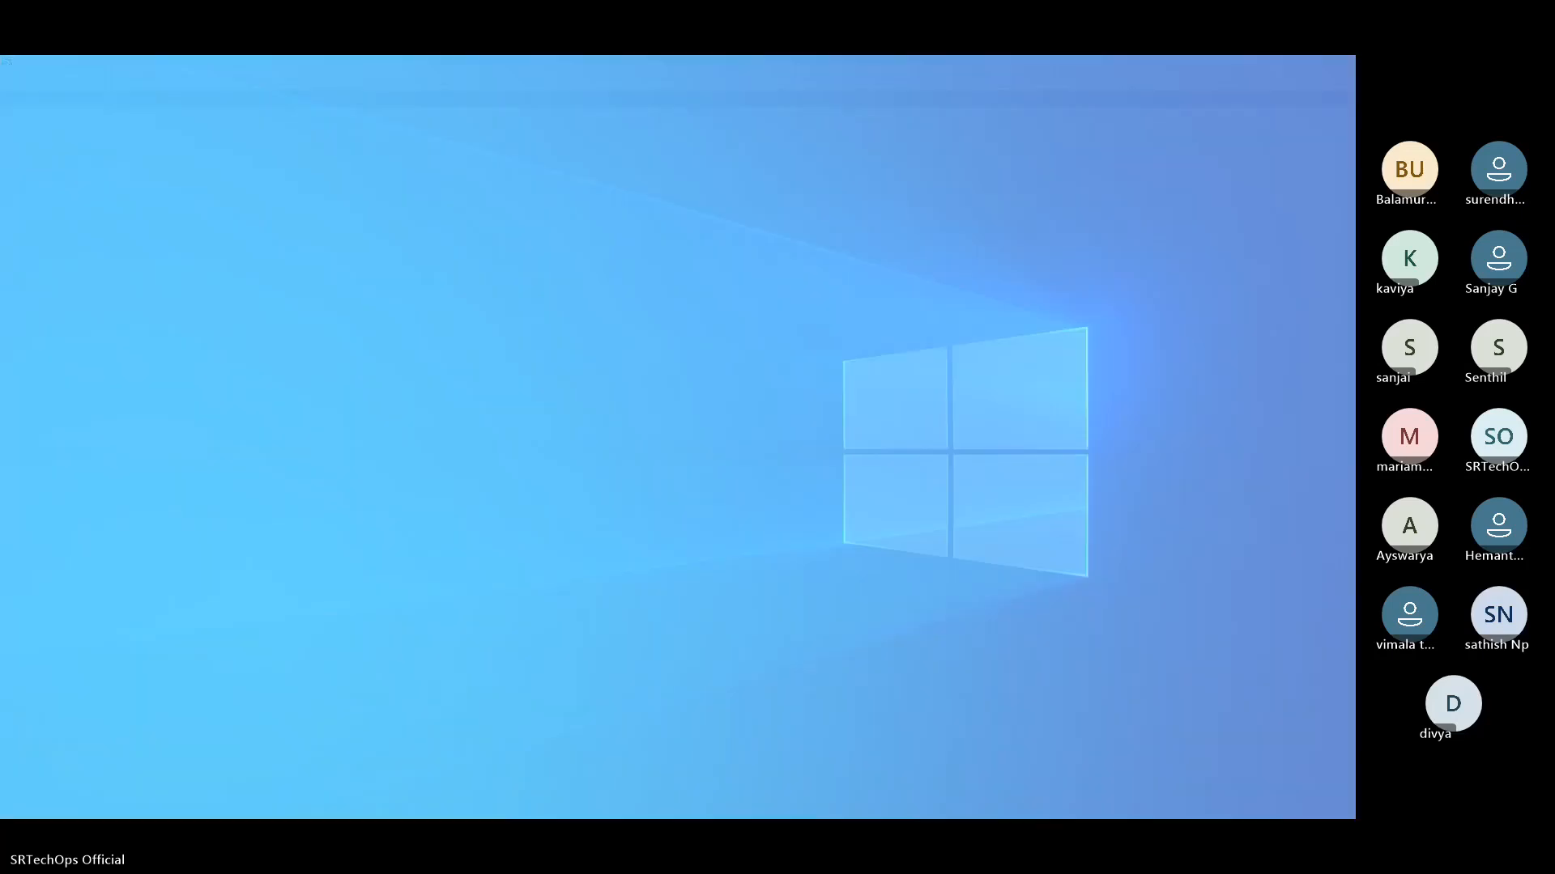
key("alt+Tab")
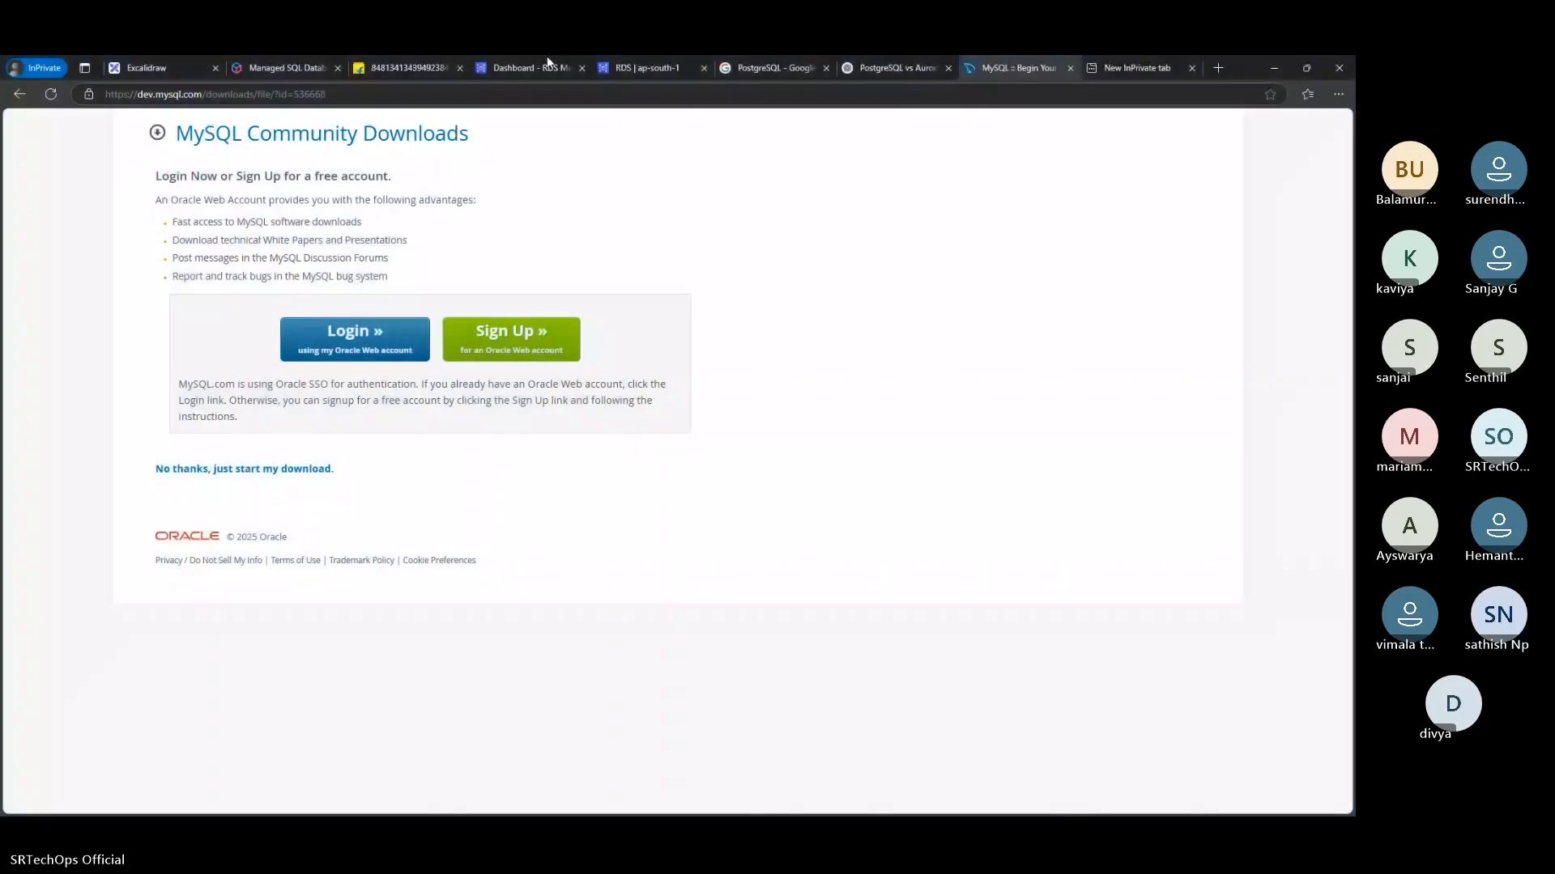
left_click(547, 67)
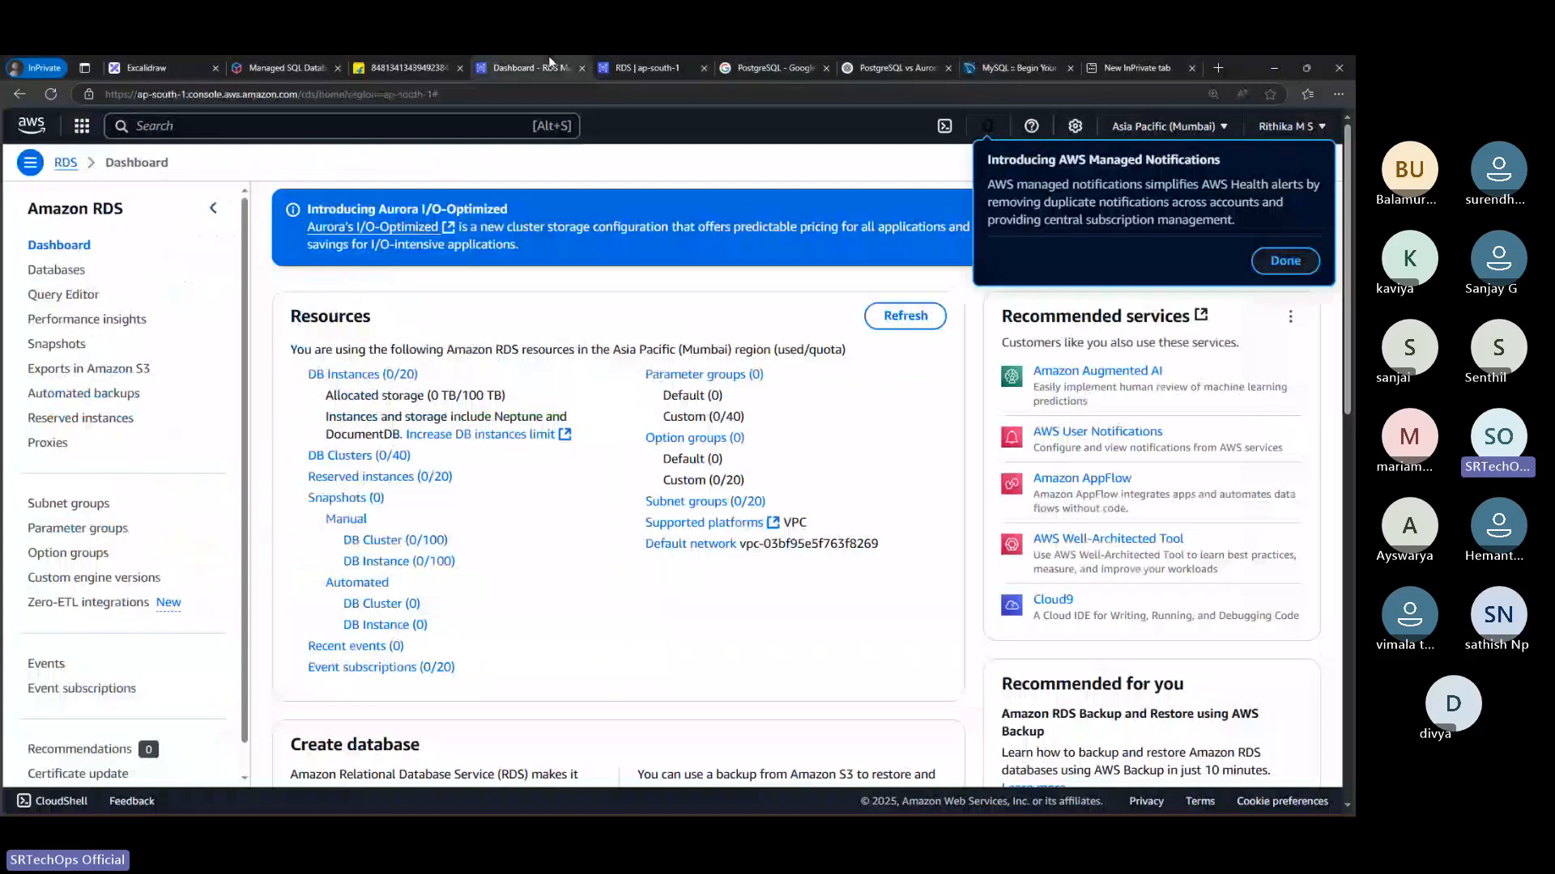
left_click(644, 67)
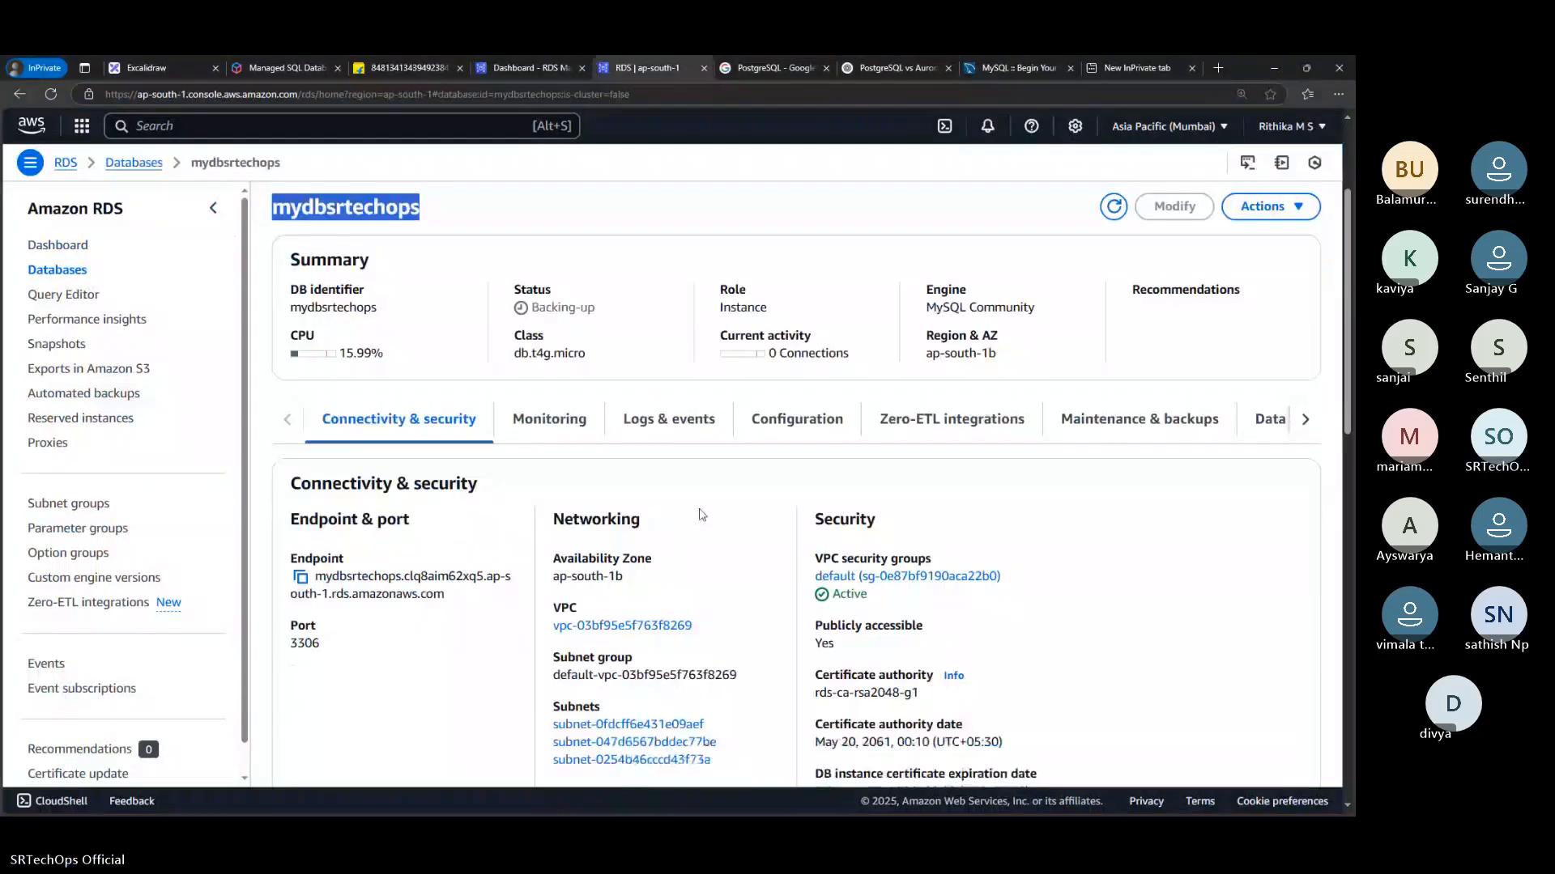
scroll(702, 515, "down", 5)
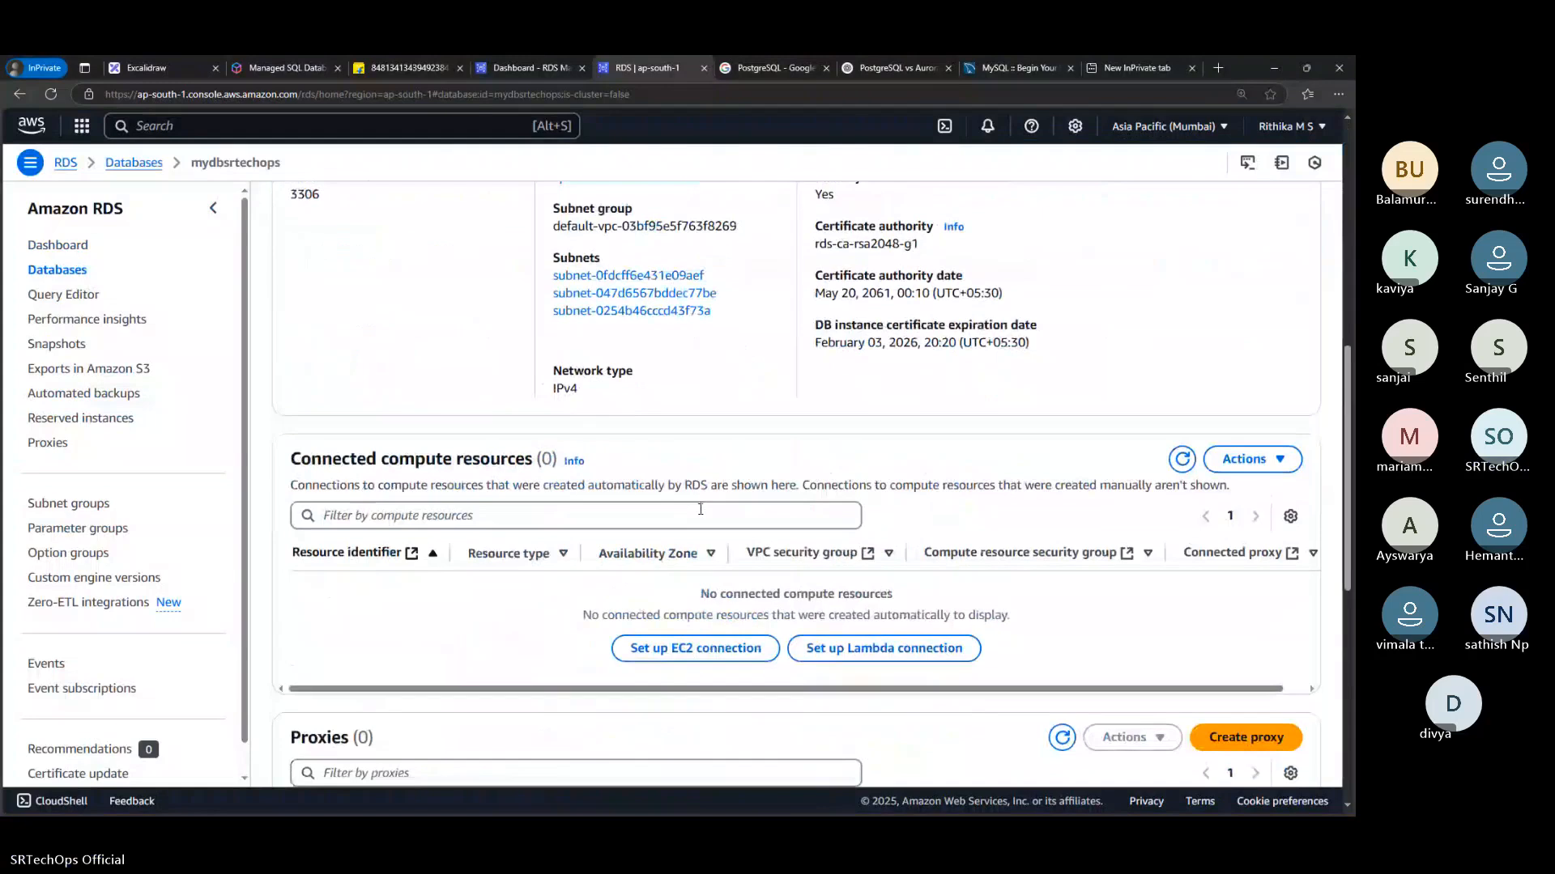
scroll(700, 508, "up", 4)
Return to the RDS databases list, refresh it and check the status of mydbsrtechops
left_click(73, 276)
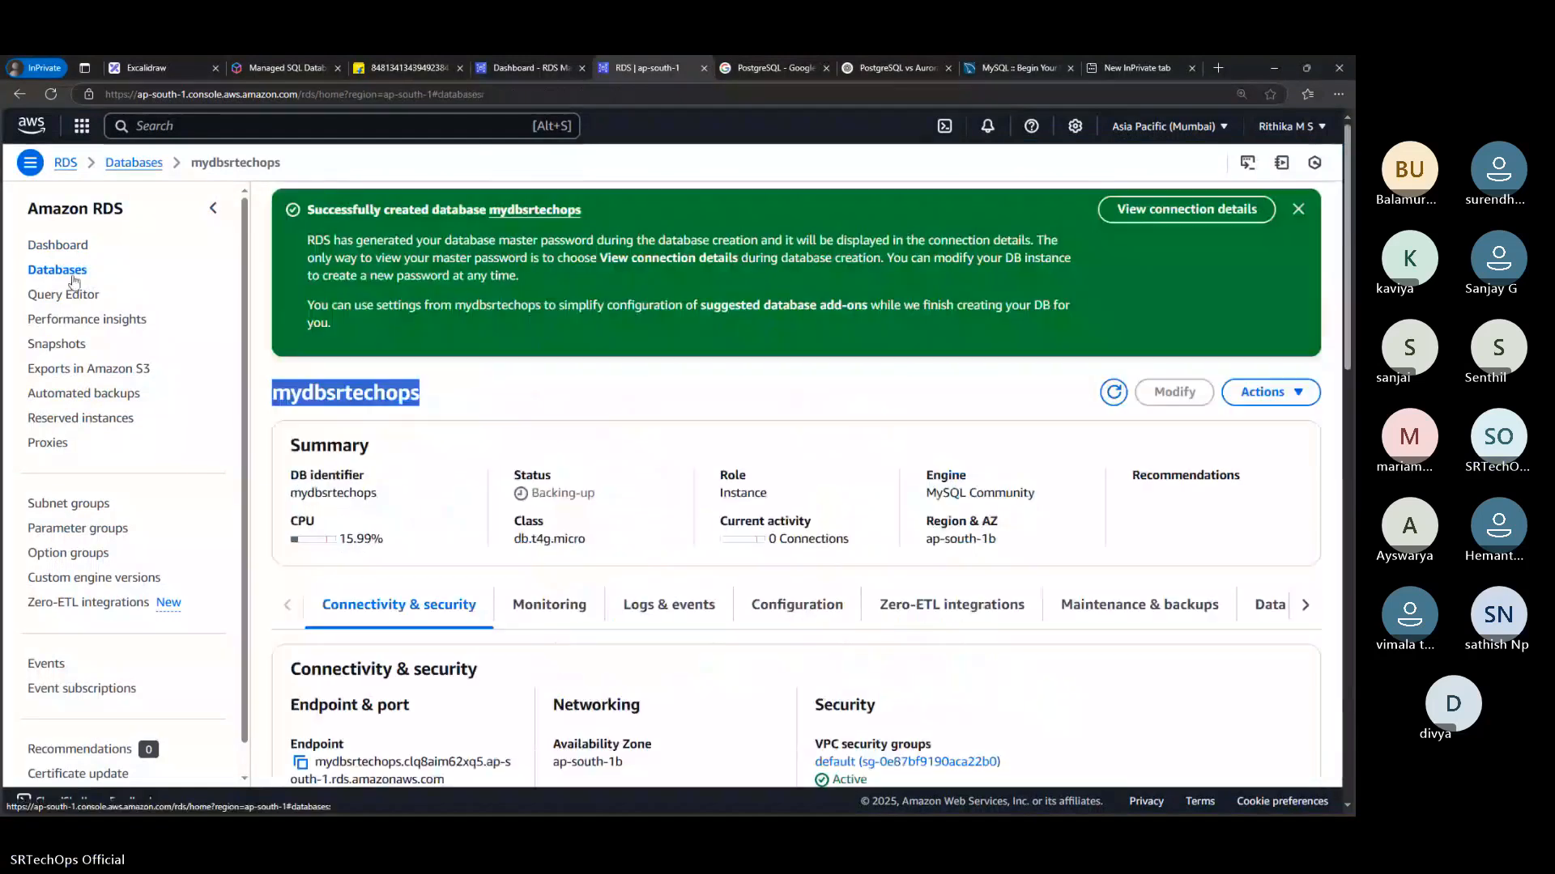
key("alt+Left")
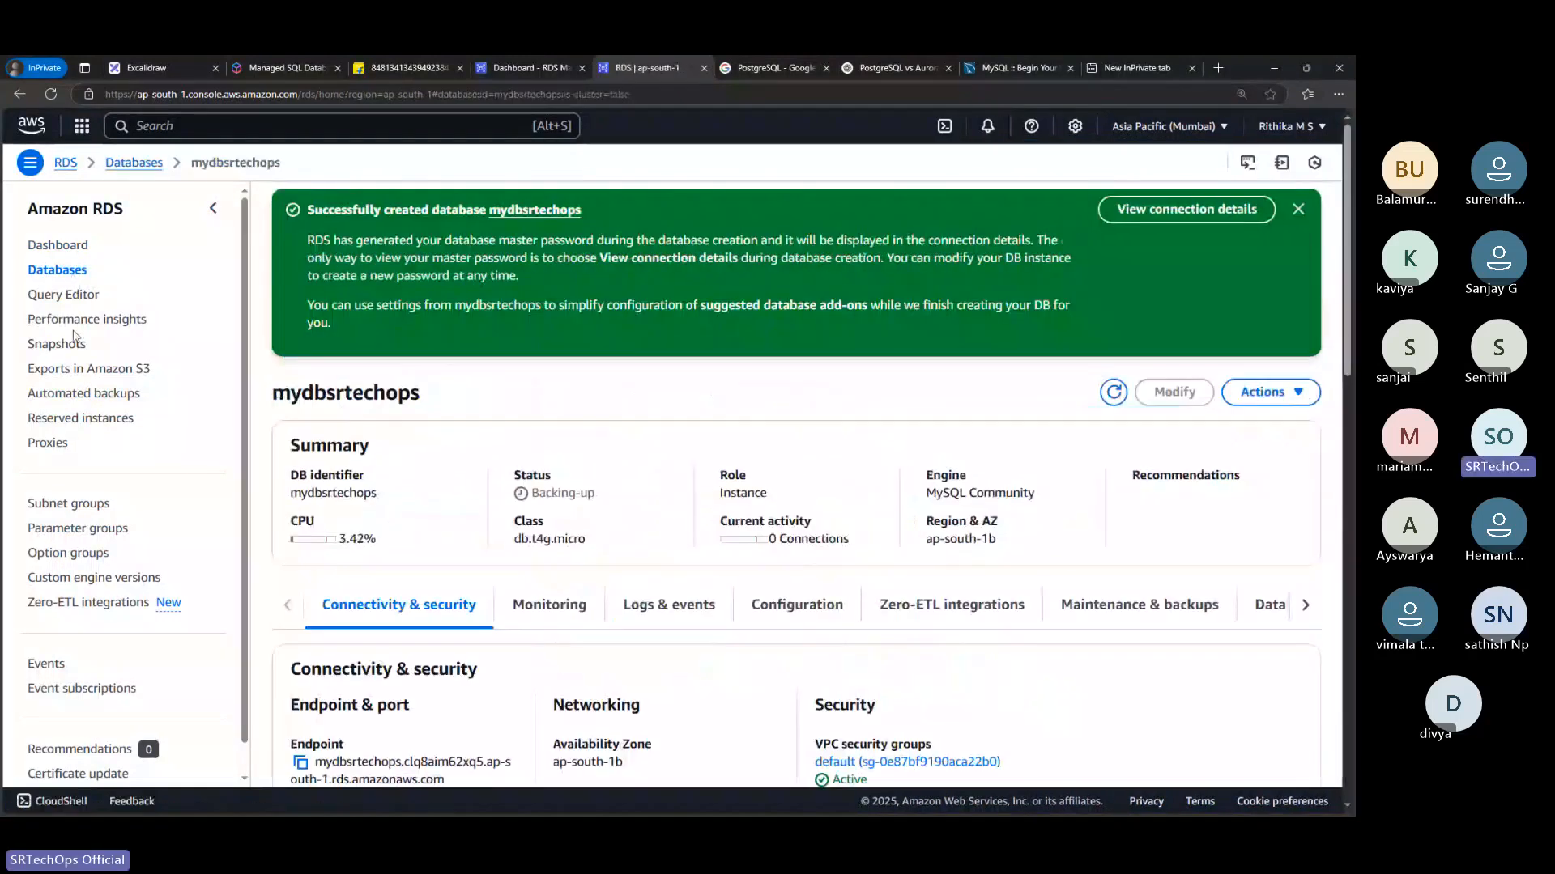
left_click(68, 272)
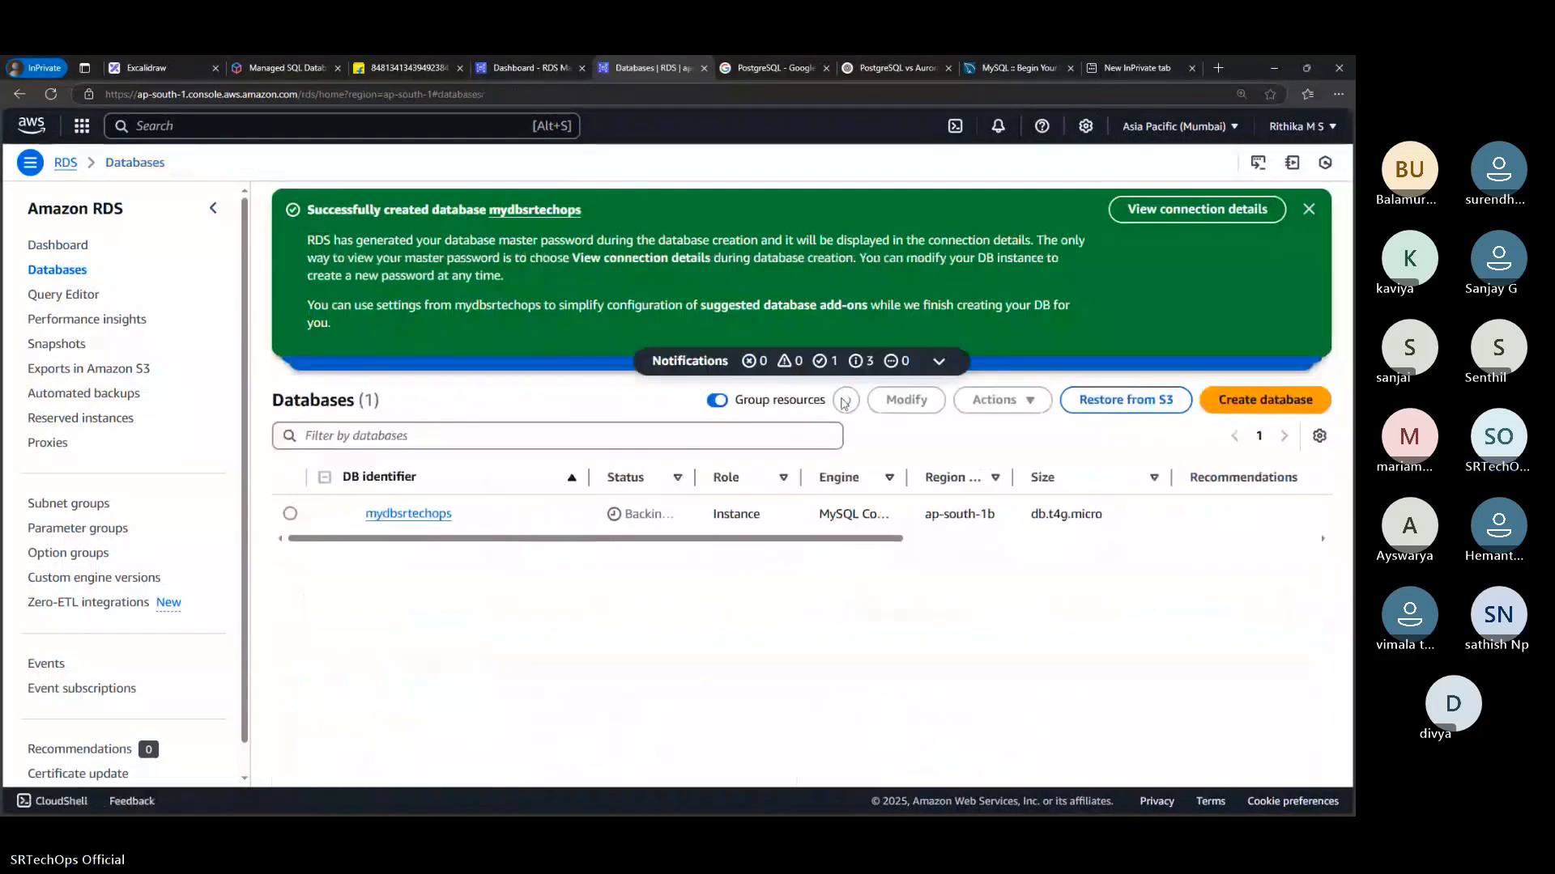
left_click(845, 401)
left_click_drag(893, 538, 495, 580)
Open mydbsrtechops again and examine its security group rules, dismissing the table preferences without changes
left_click(423, 515)
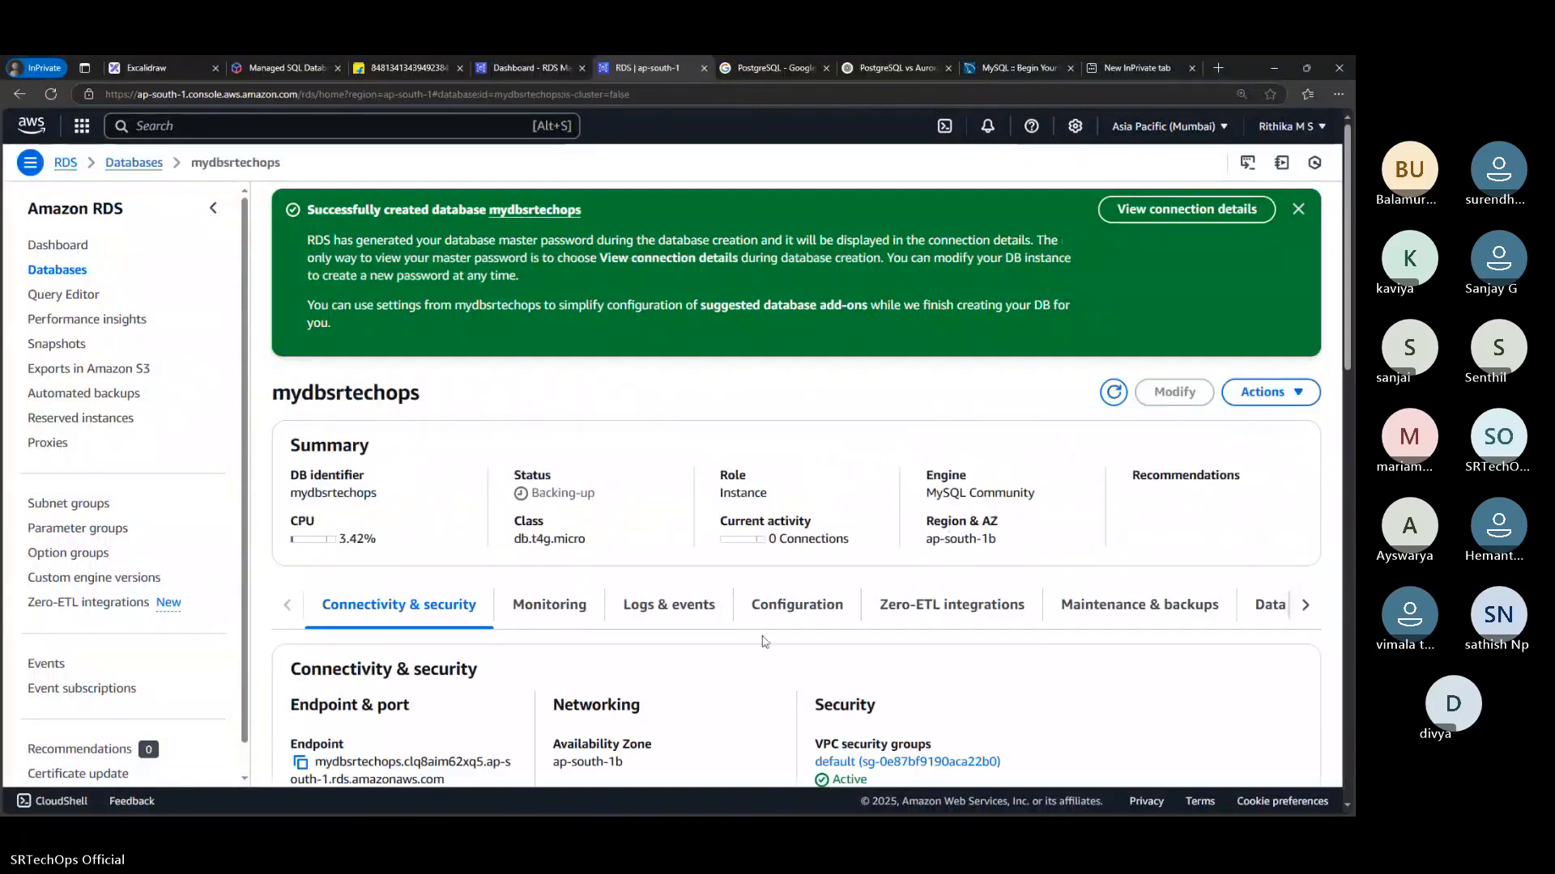
scroll(683, 653, "down", 3)
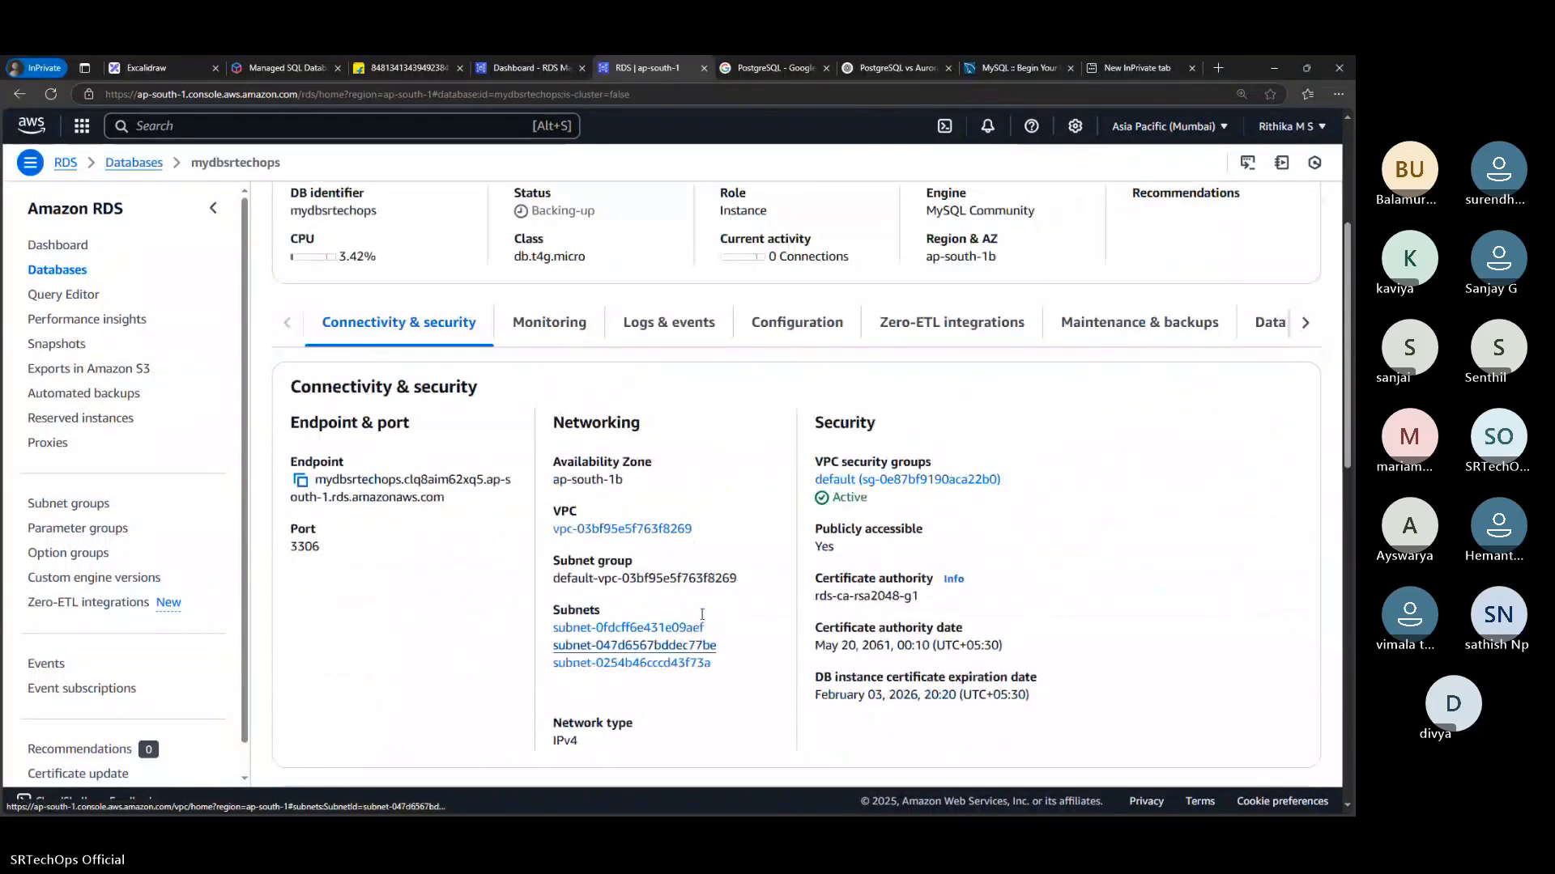
scroll(703, 567, "down", 4)
scroll(703, 566, "down", 4)
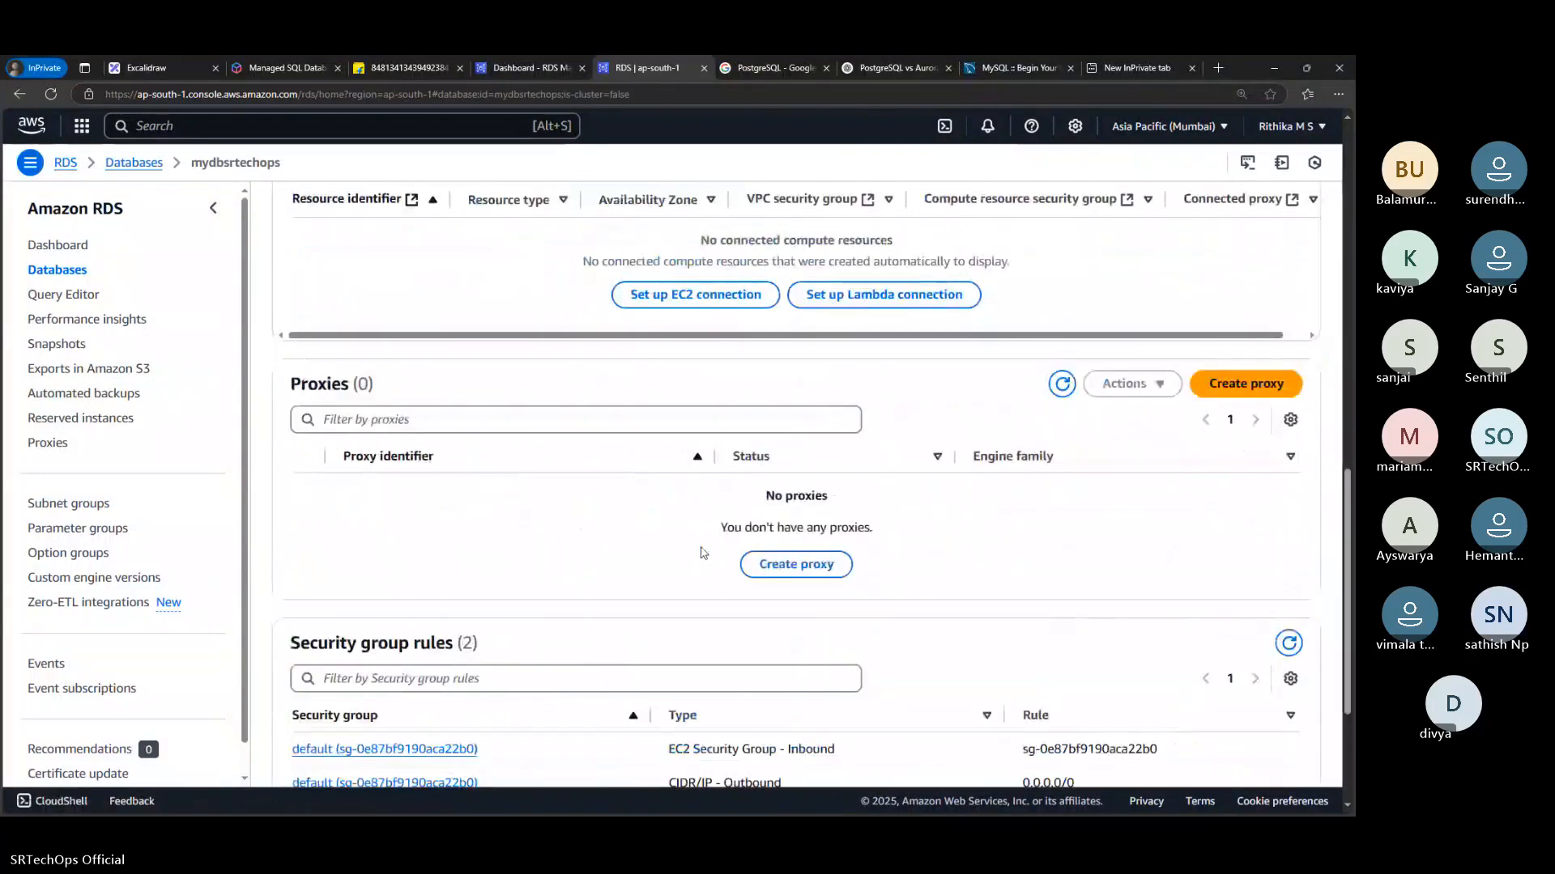
scroll(703, 567, "down", 3)
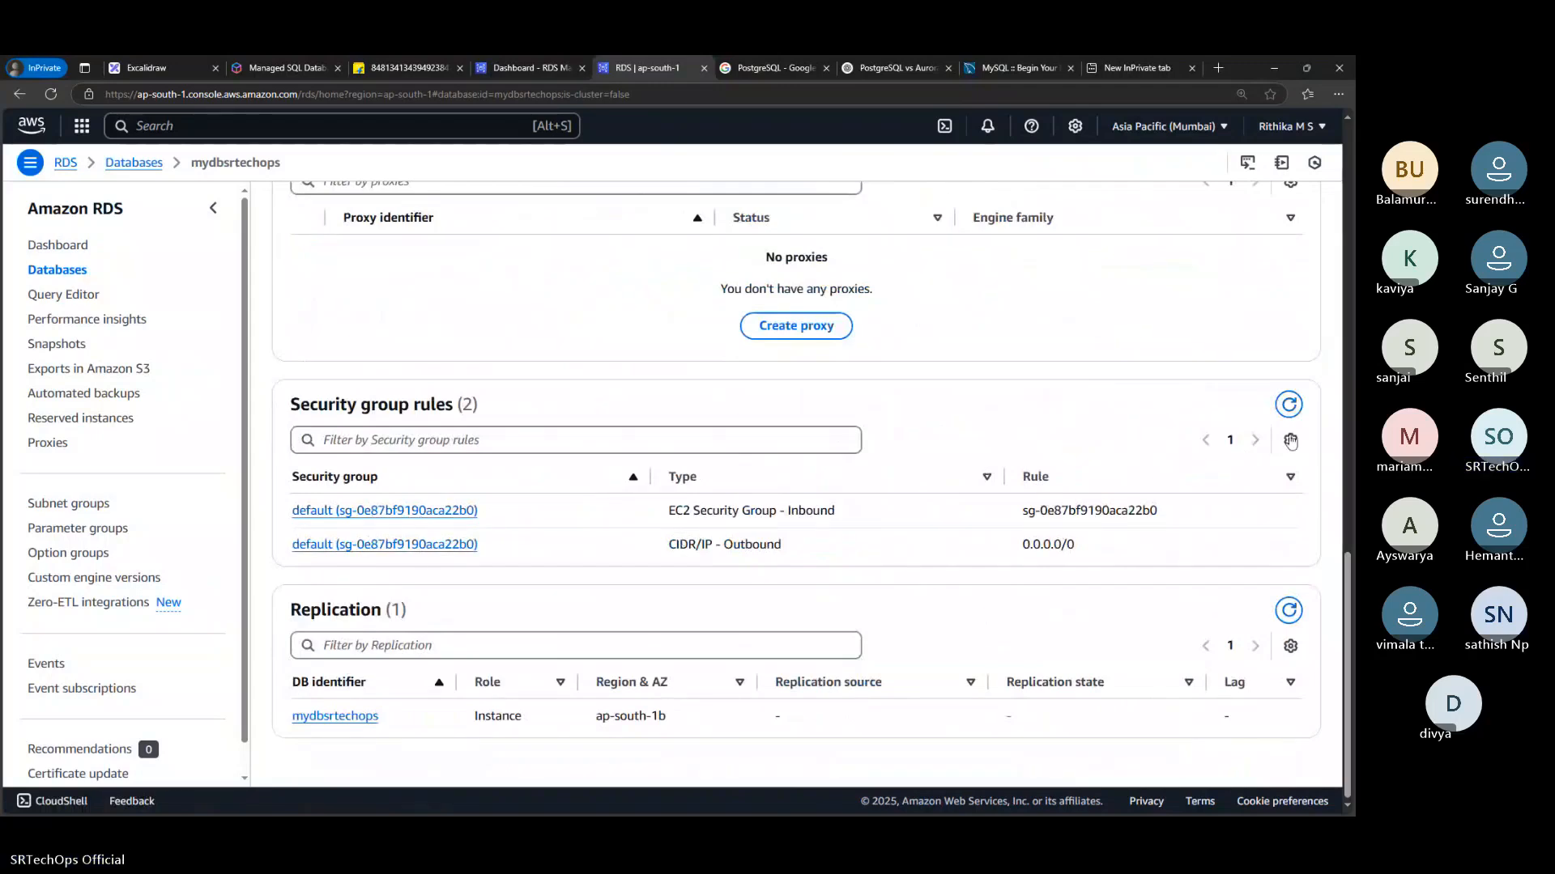
left_click(1291, 440)
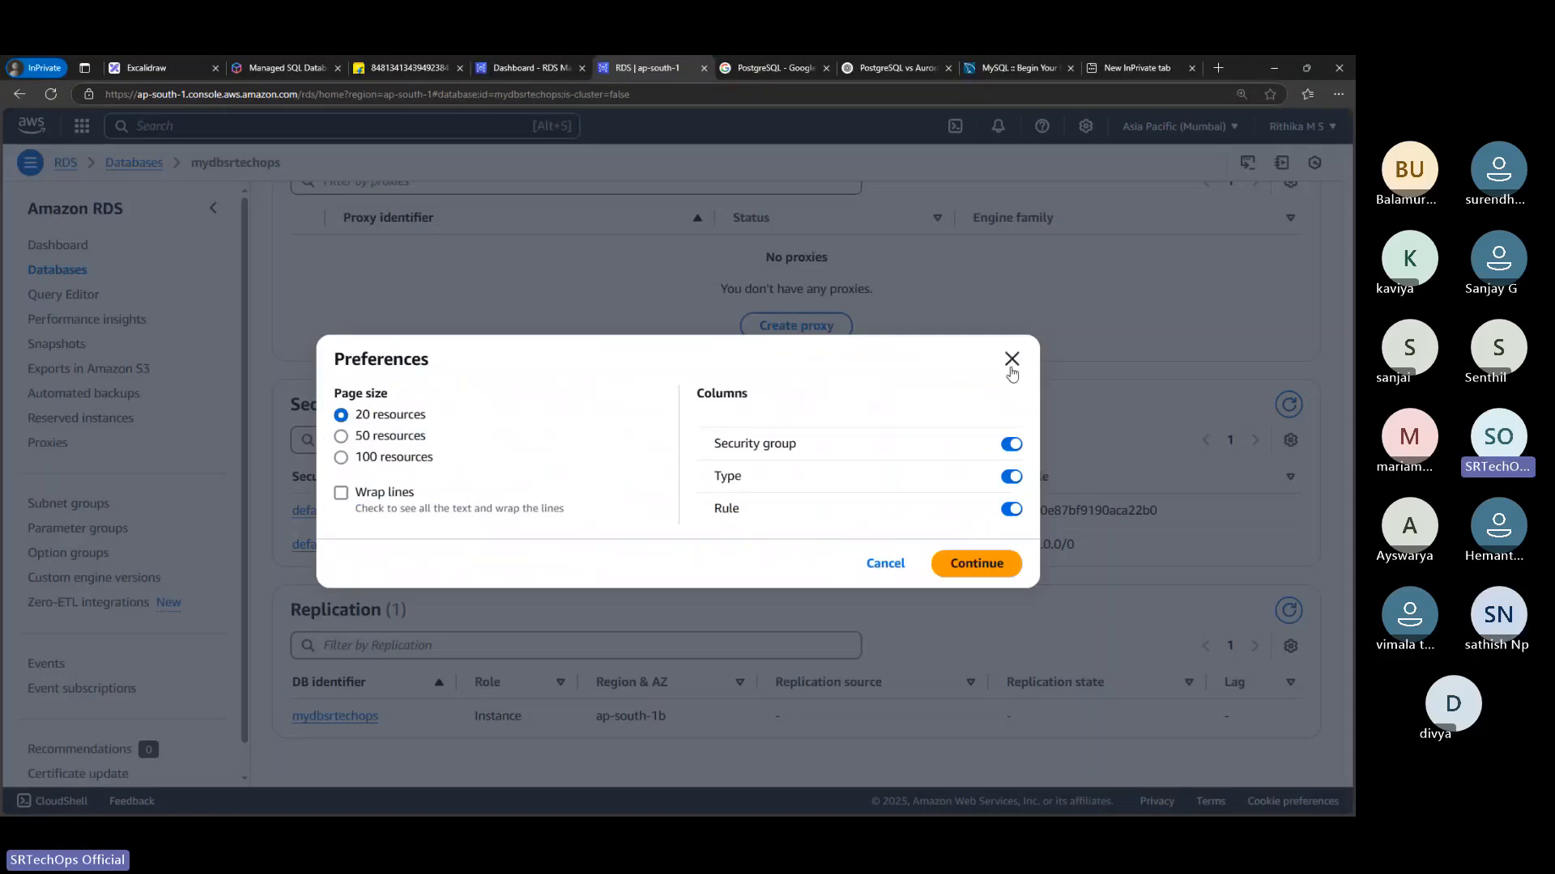
left_click(1012, 365)
Open the database's default security group in the EC2 console, dismissing the feature notices, and open its inbound rules for editing
left_click(408, 517)
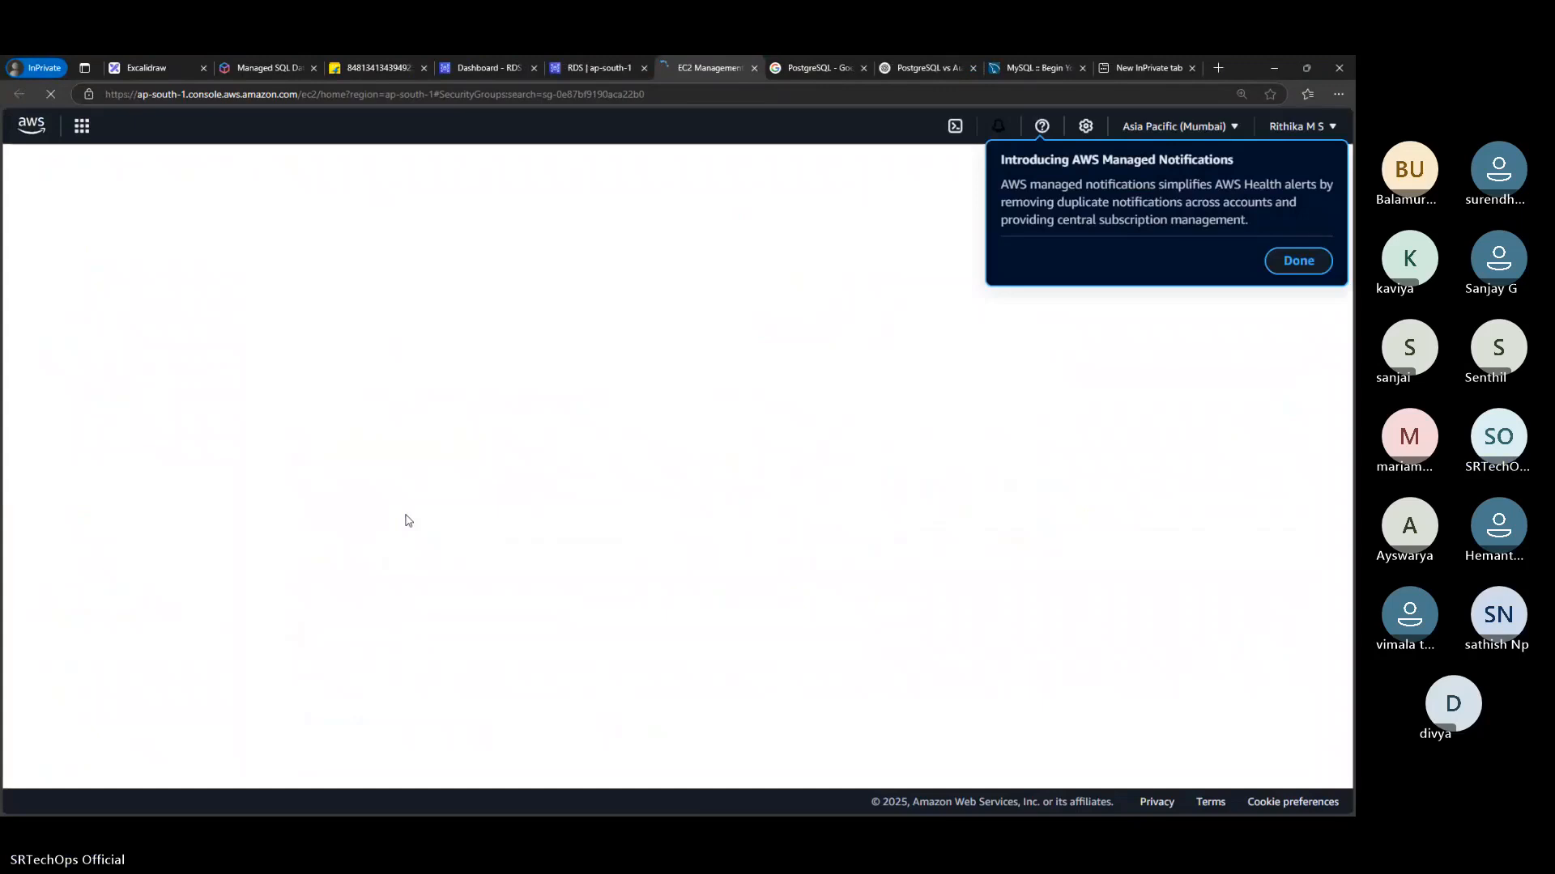
left_click(1295, 261)
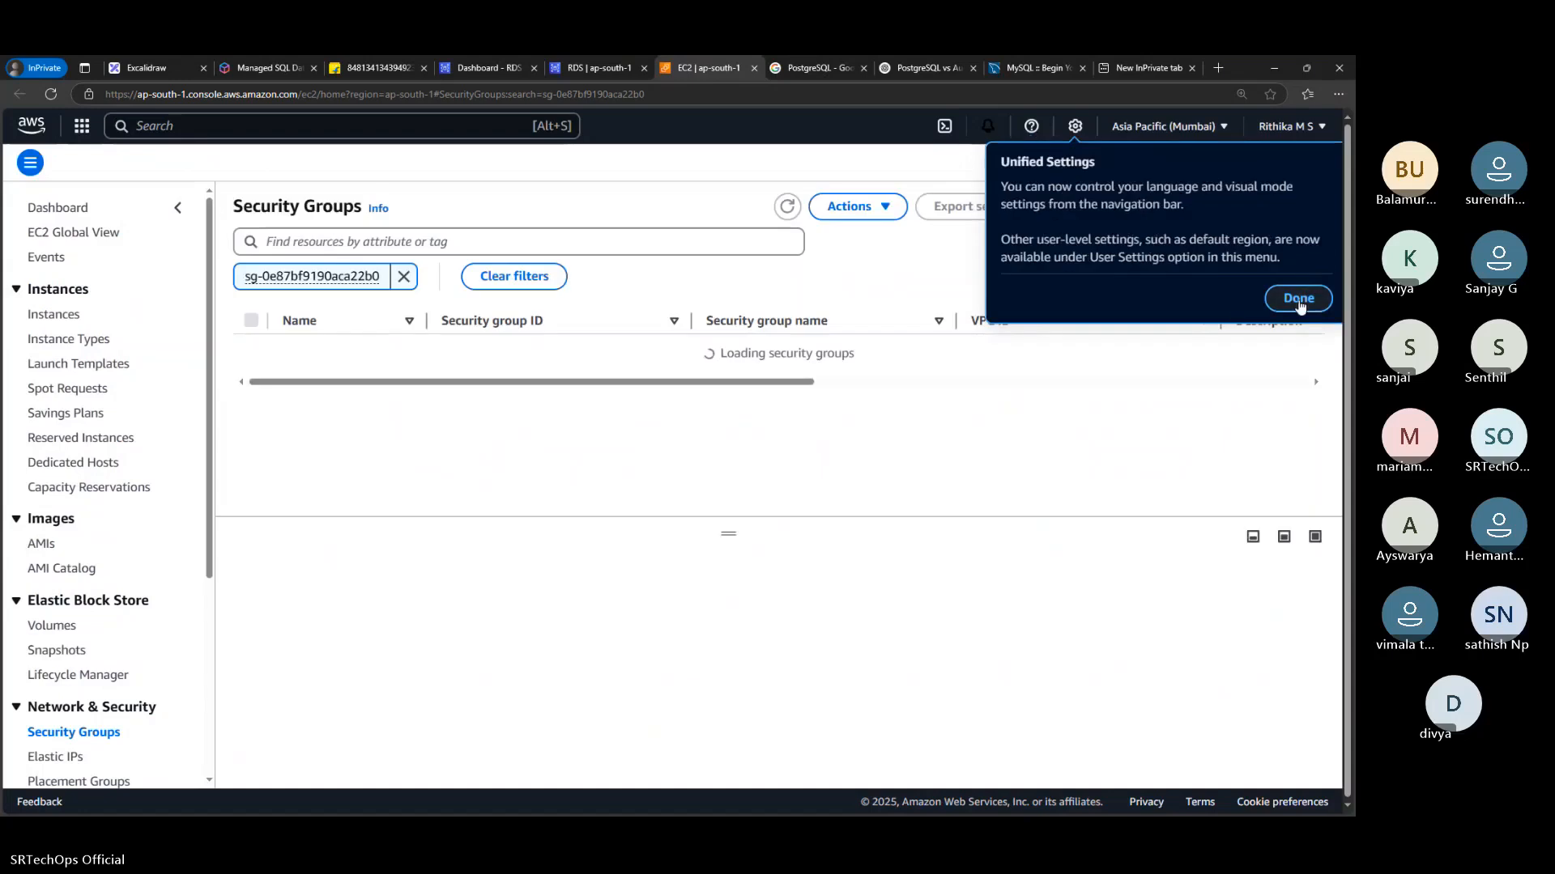
left_click(1298, 298)
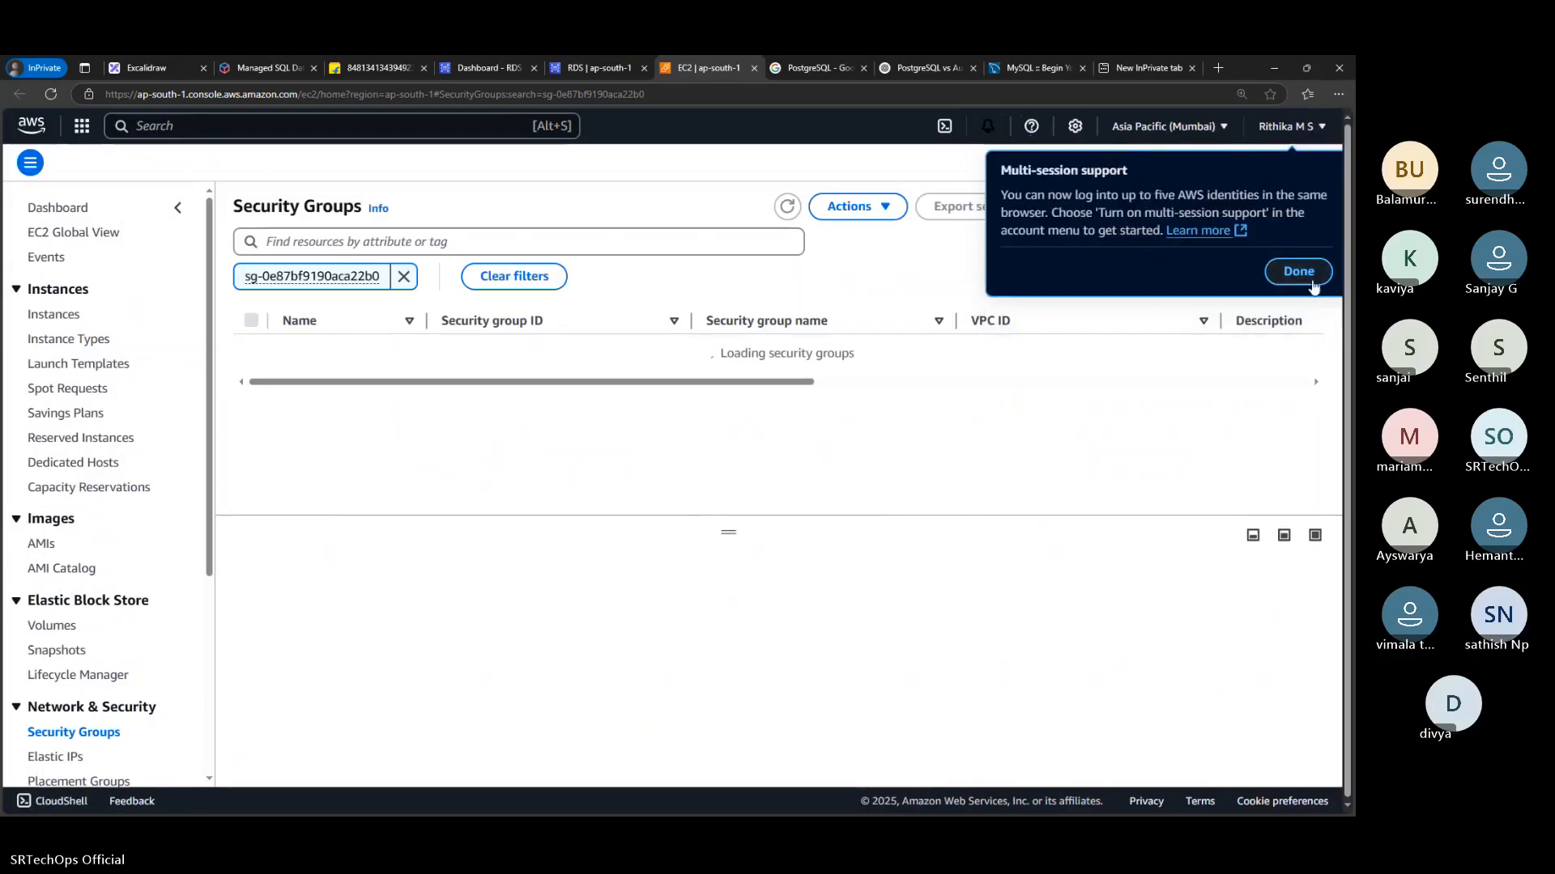
left_click(1307, 277)
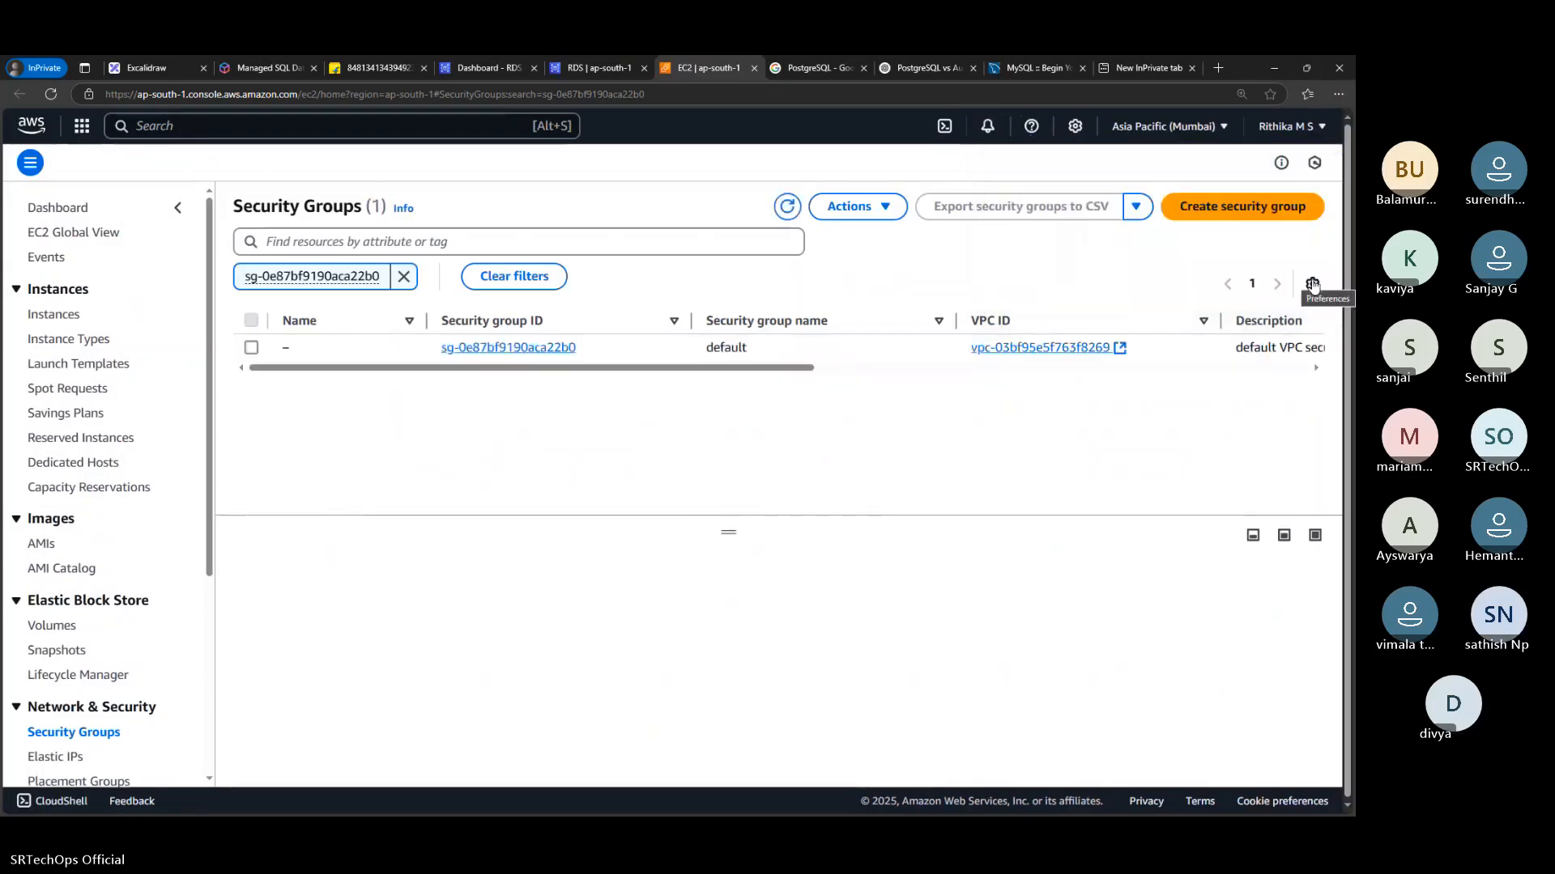
left_click(530, 347)
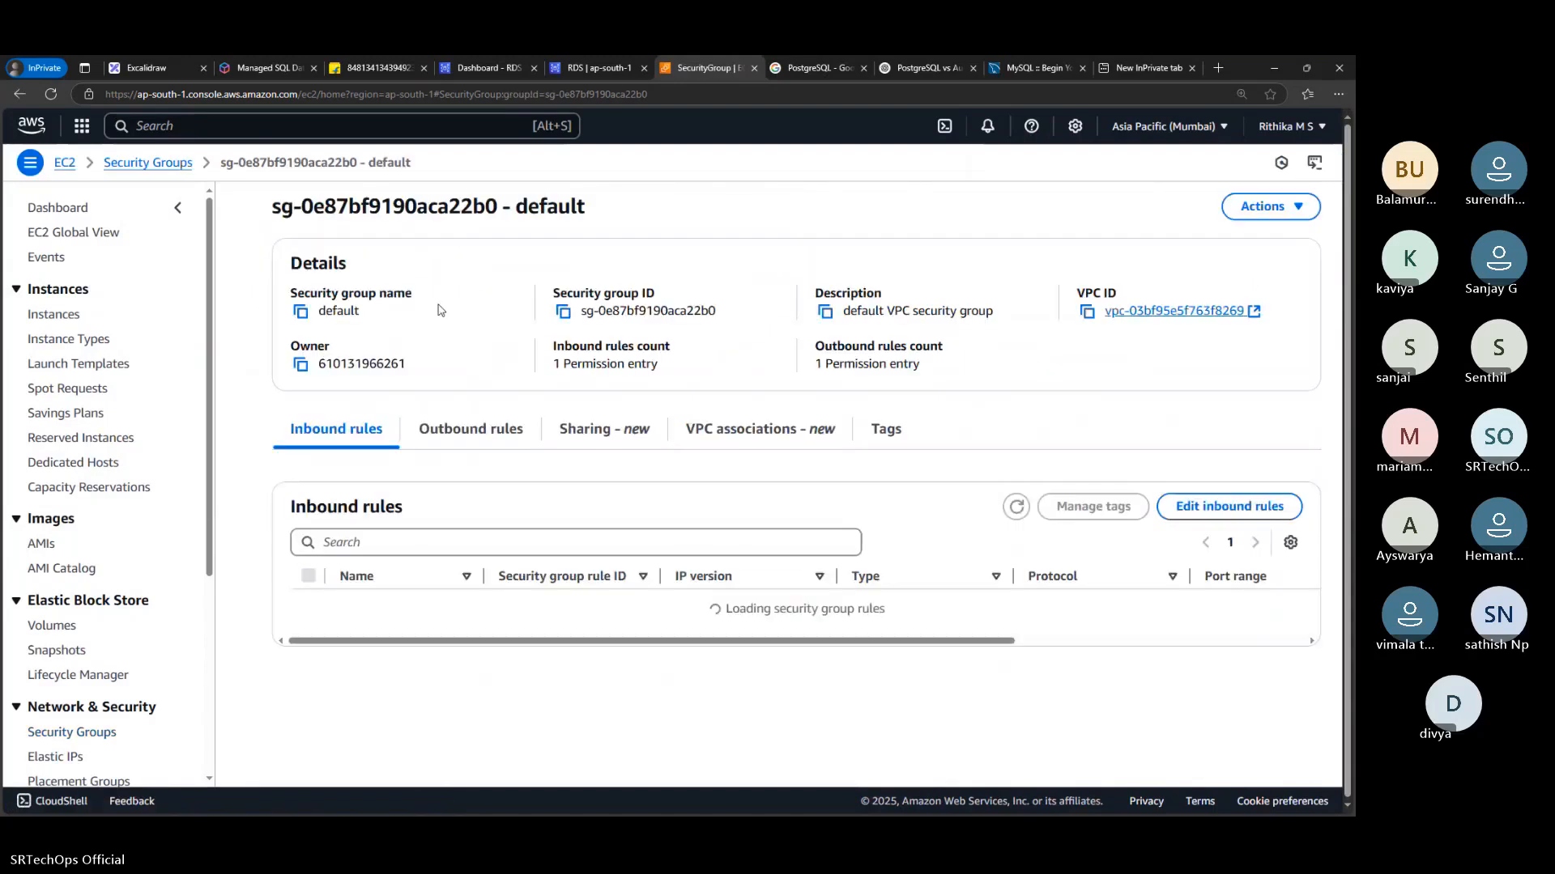
left_click(1192, 512)
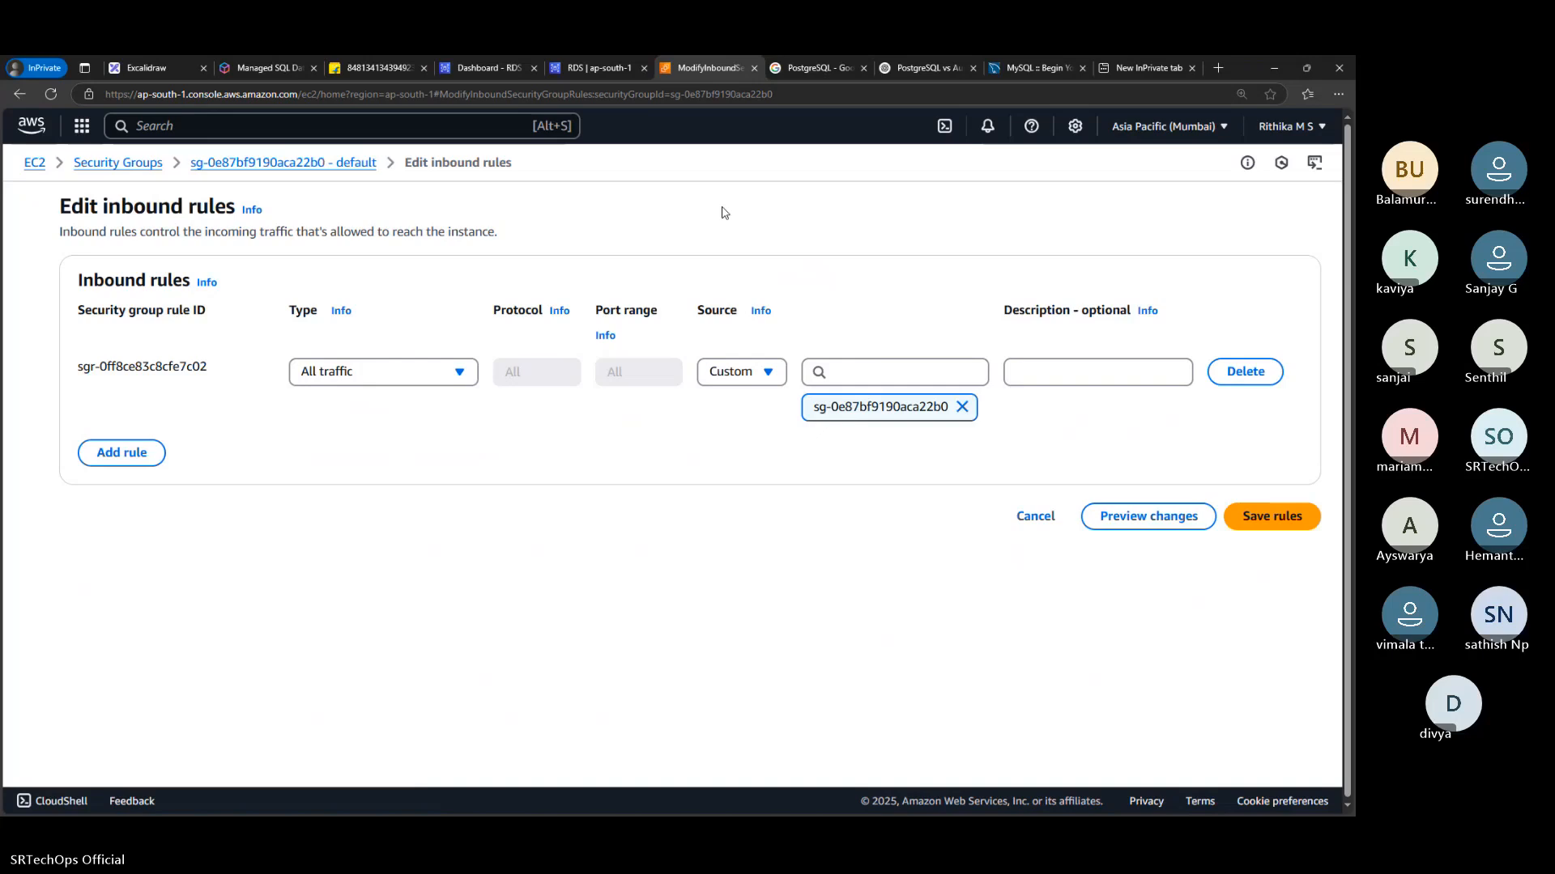
Return to MySQL Workbench, try to open the myDB connection again and close the dialog that appears
key("ctrl+shift+Tab")
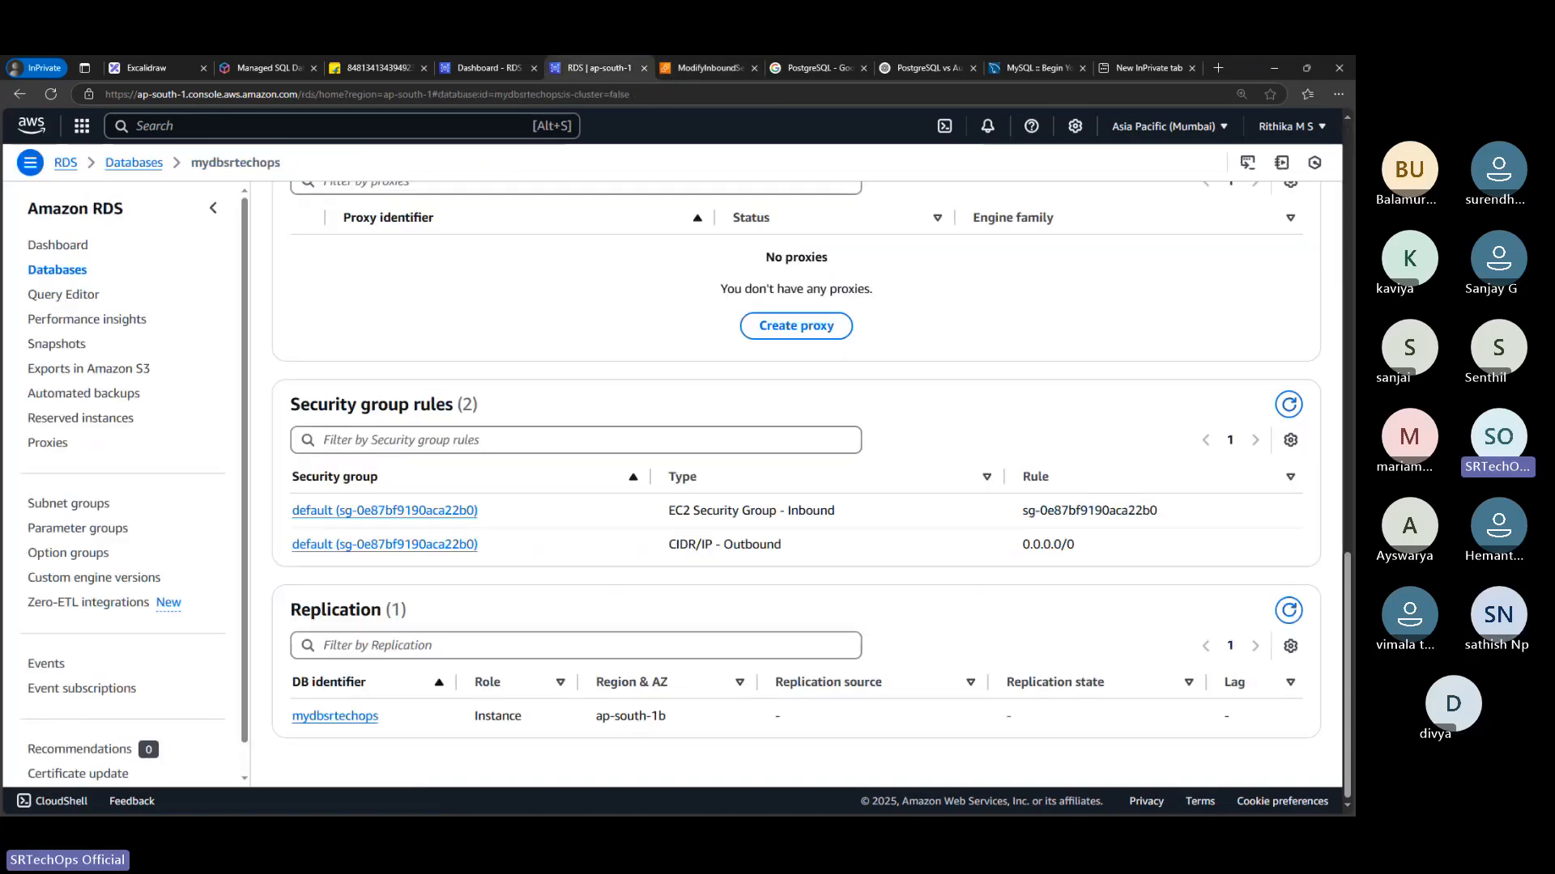
key("alt+Tab")
left_click(197, 429)
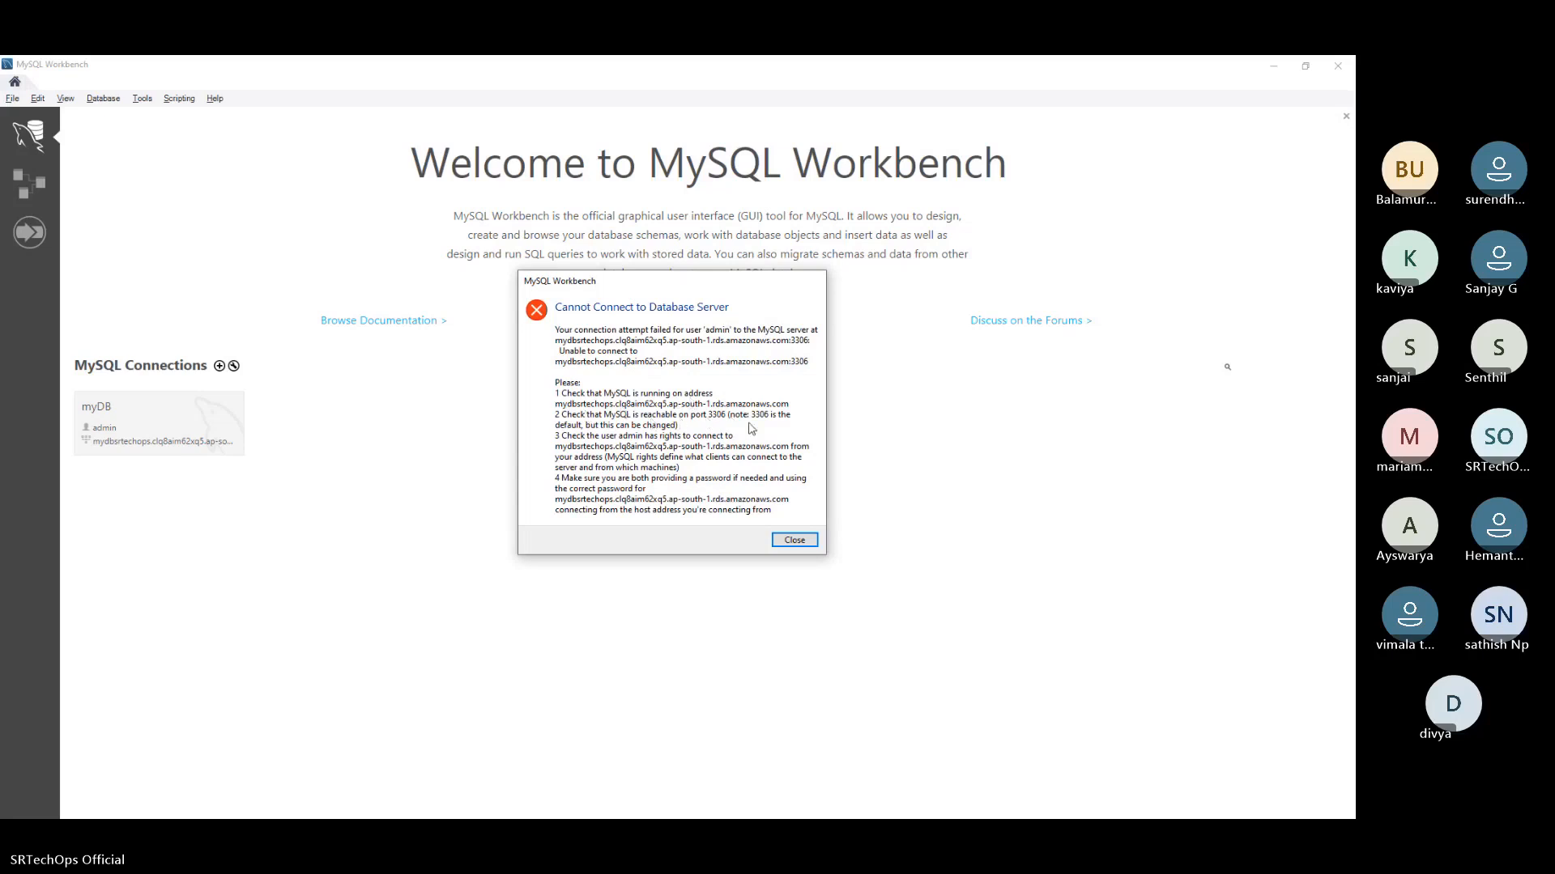
left_click(786, 541)
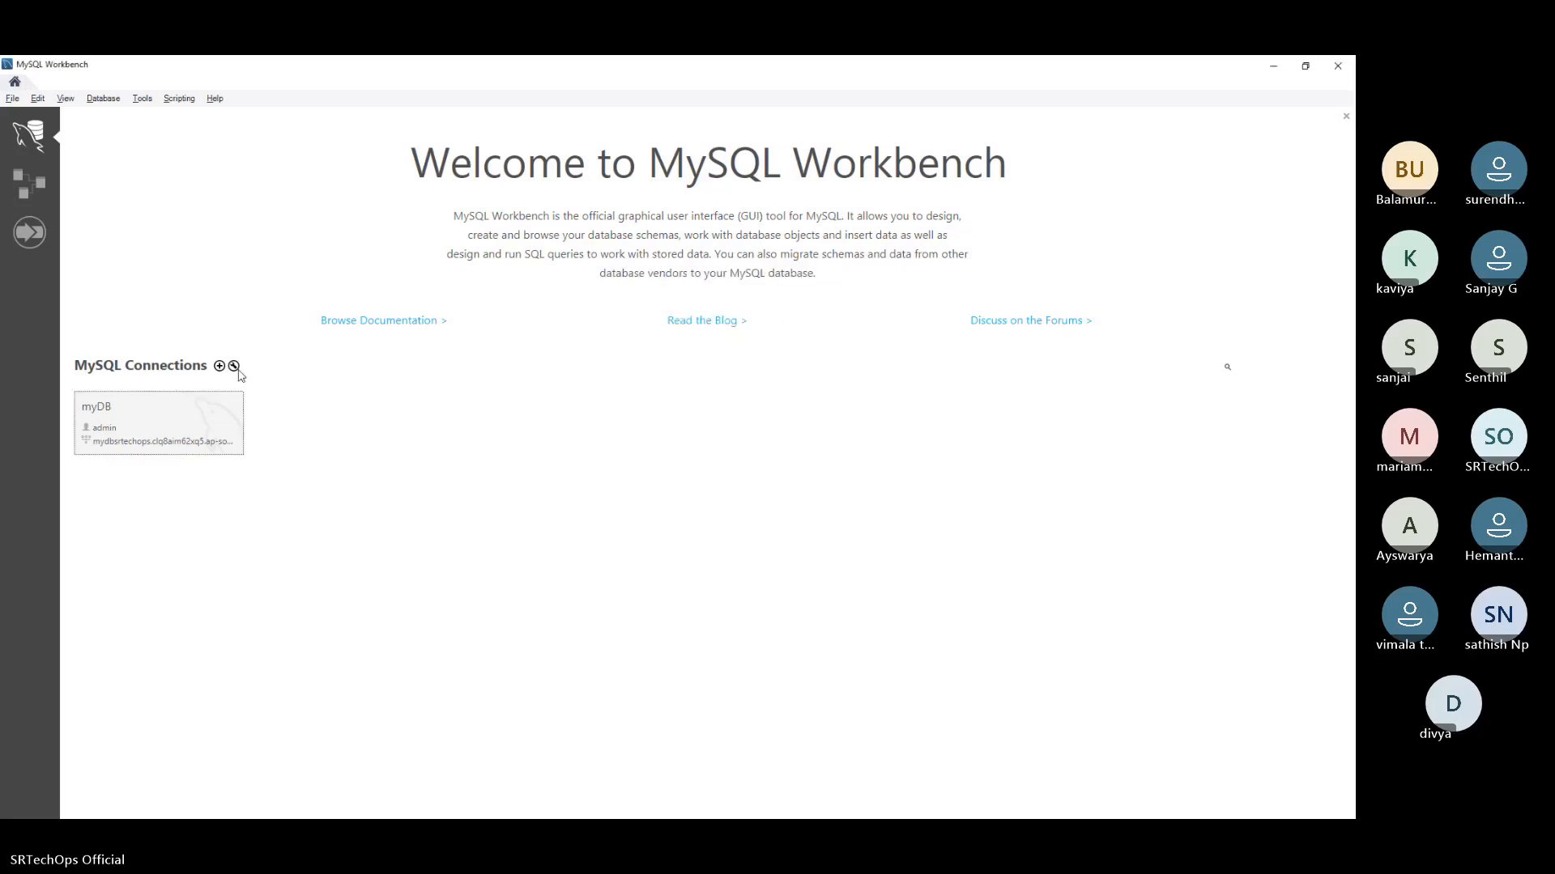
Open the myDB connection for editing and review its connection methods, SSL settings and parameters
right_click(209, 424)
left_click(230, 447)
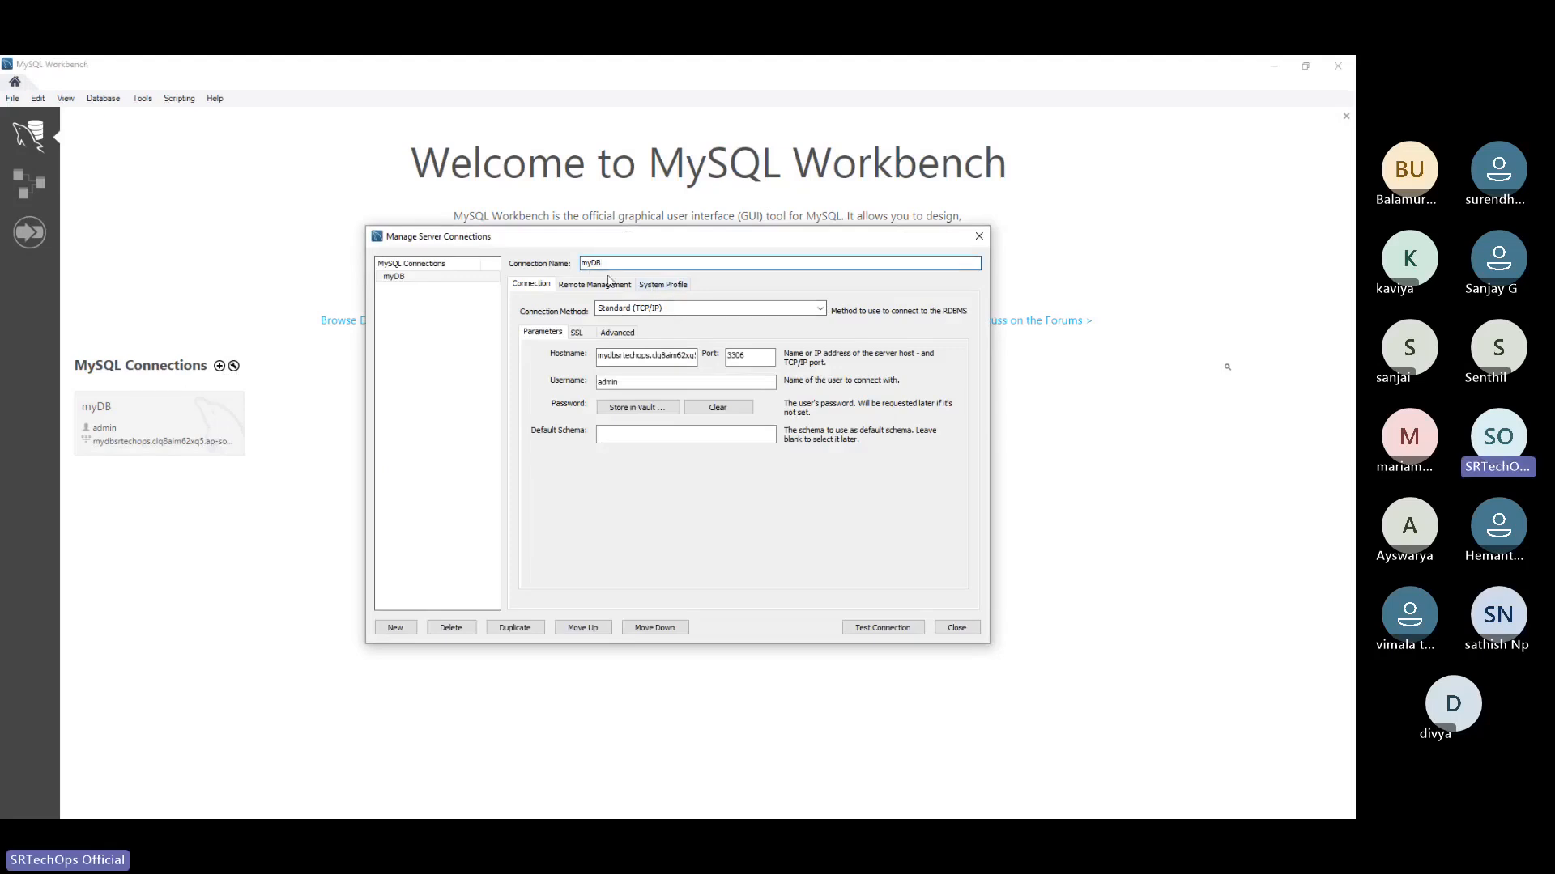
left_click(652, 310)
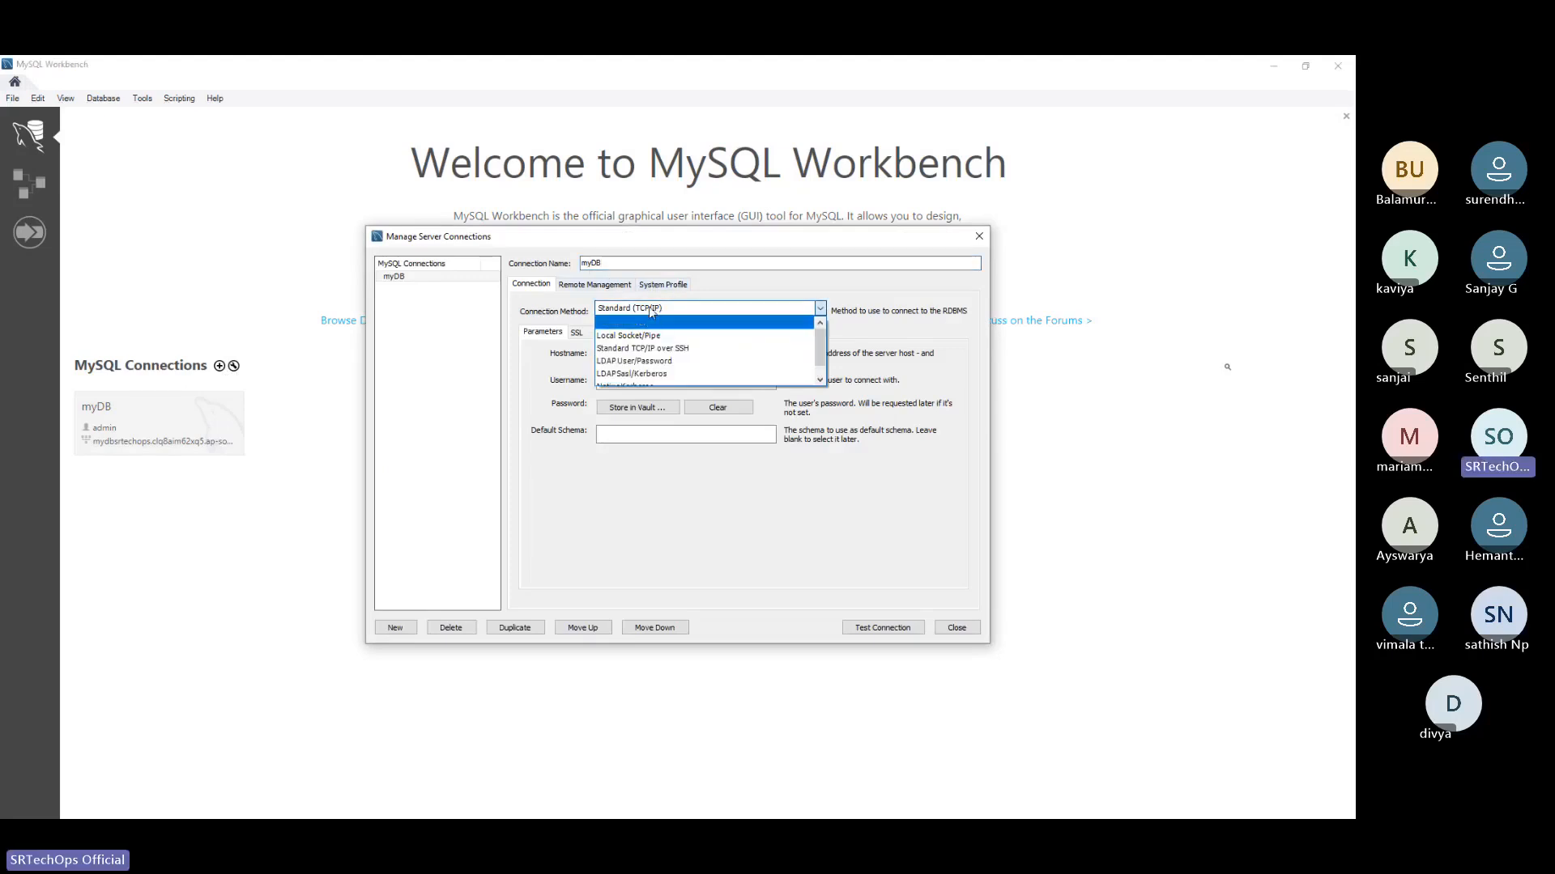
left_click(652, 310)
left_click(576, 332)
left_click(541, 333)
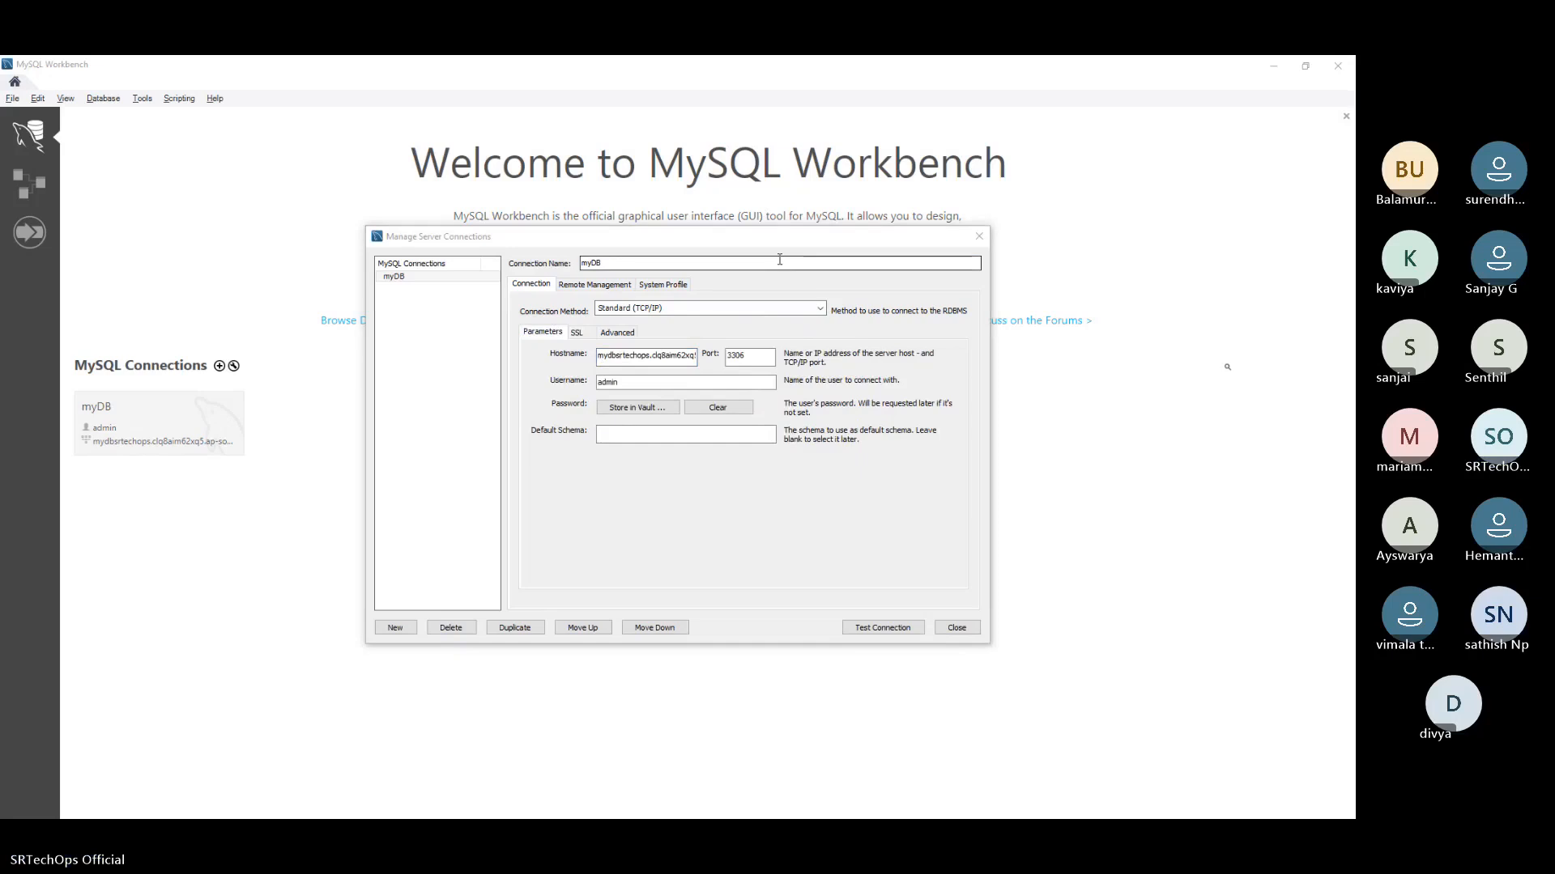
Copy the mydbsrtechops endpoint from the RDS console and replace the myDB connection's hostname with it in MySQL Workbench
key("alt+Tab")
scroll(545, 376, "down", 5)
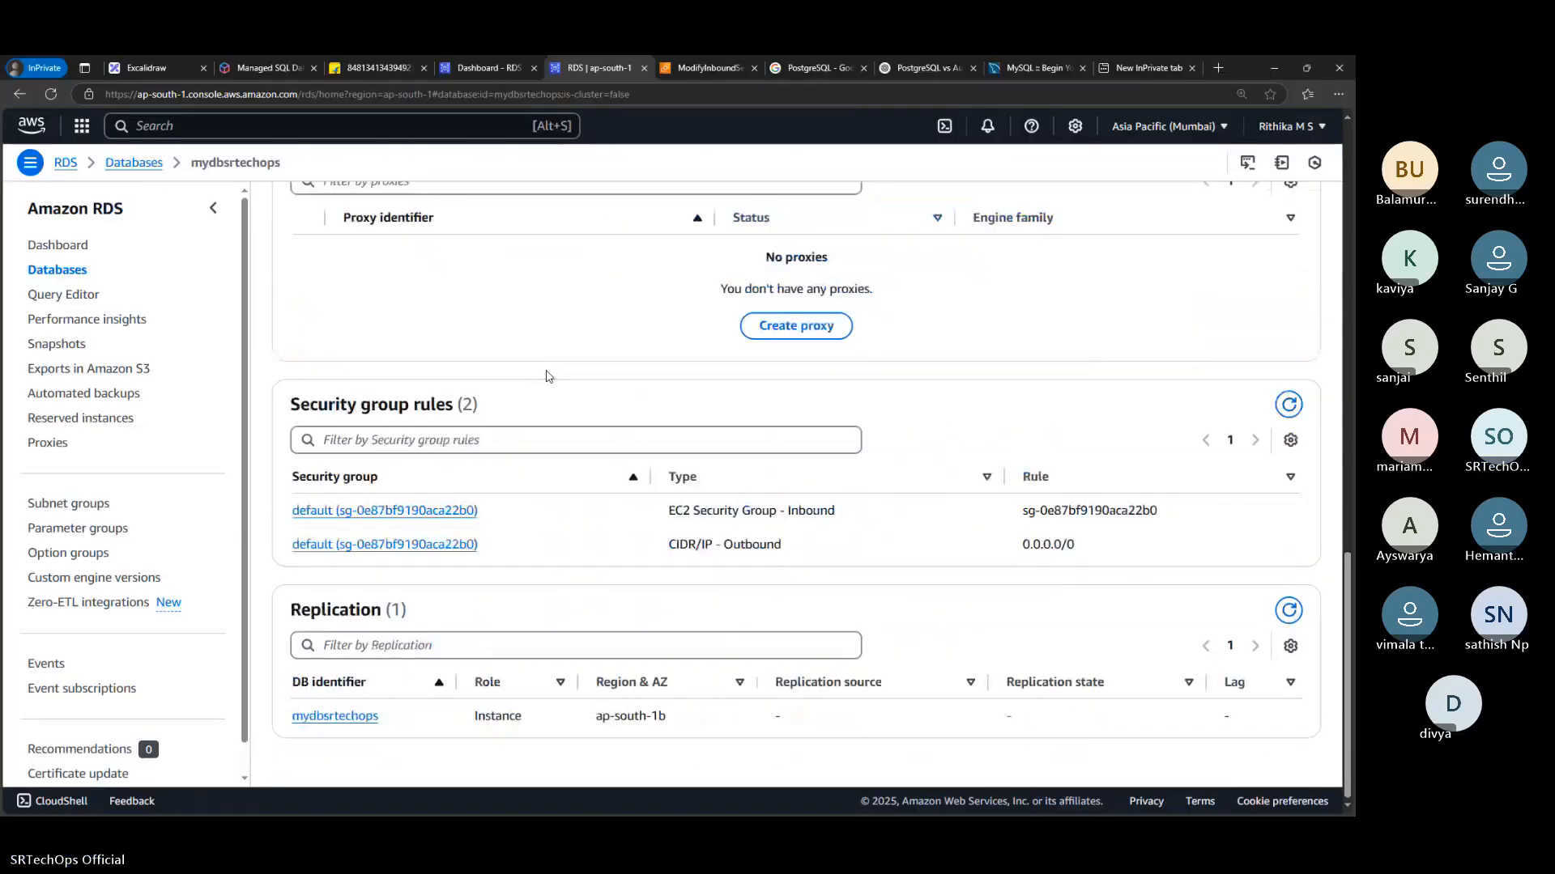
scroll(471, 466, "up", 7)
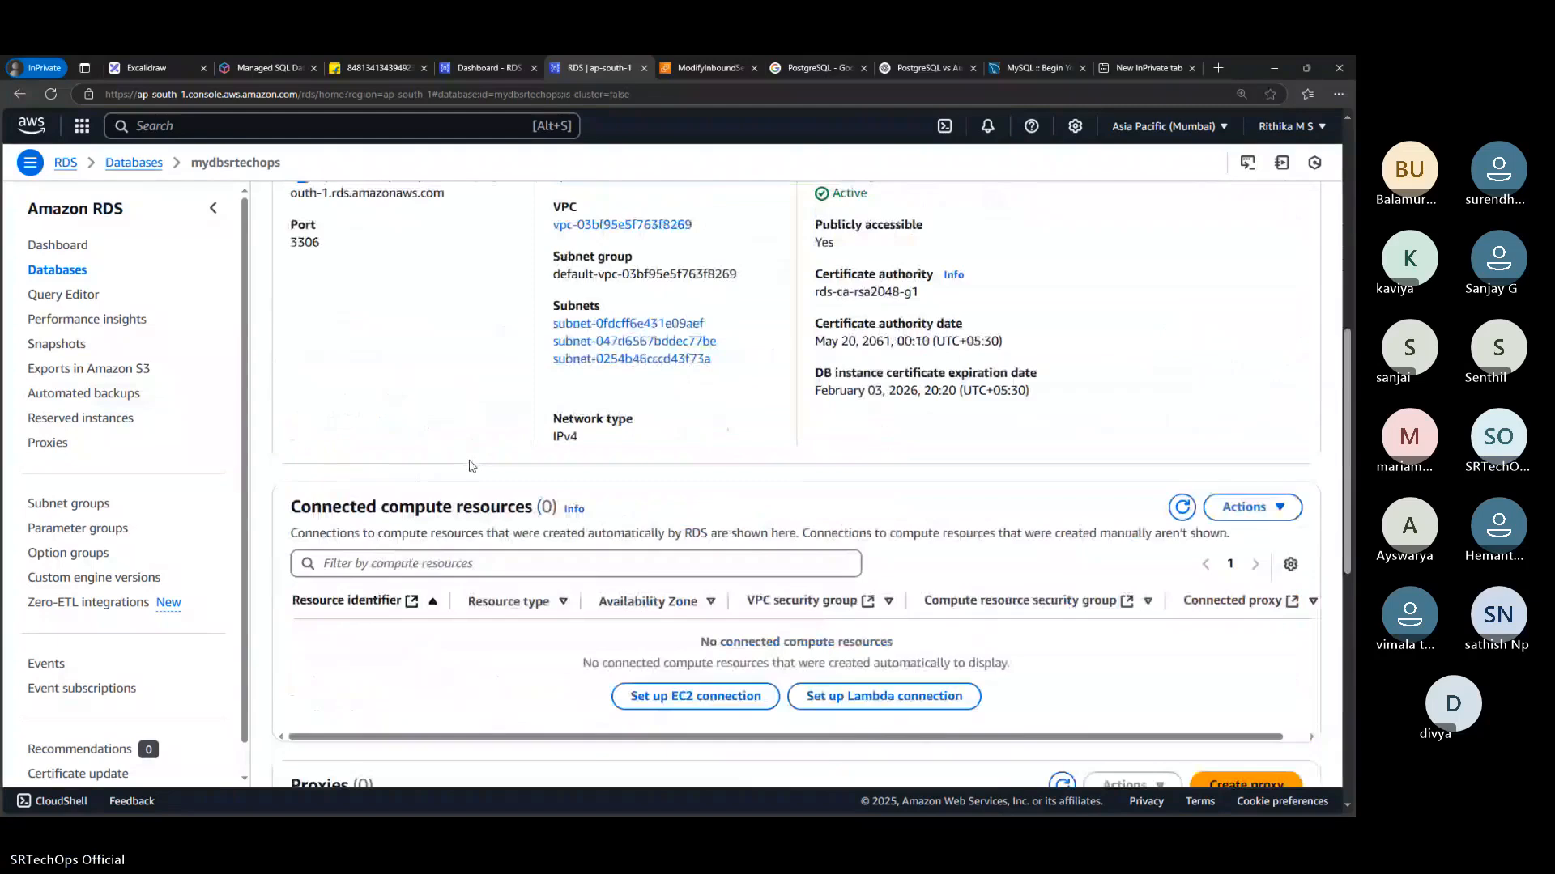
scroll(470, 467, "up", 4)
left_click(301, 524)
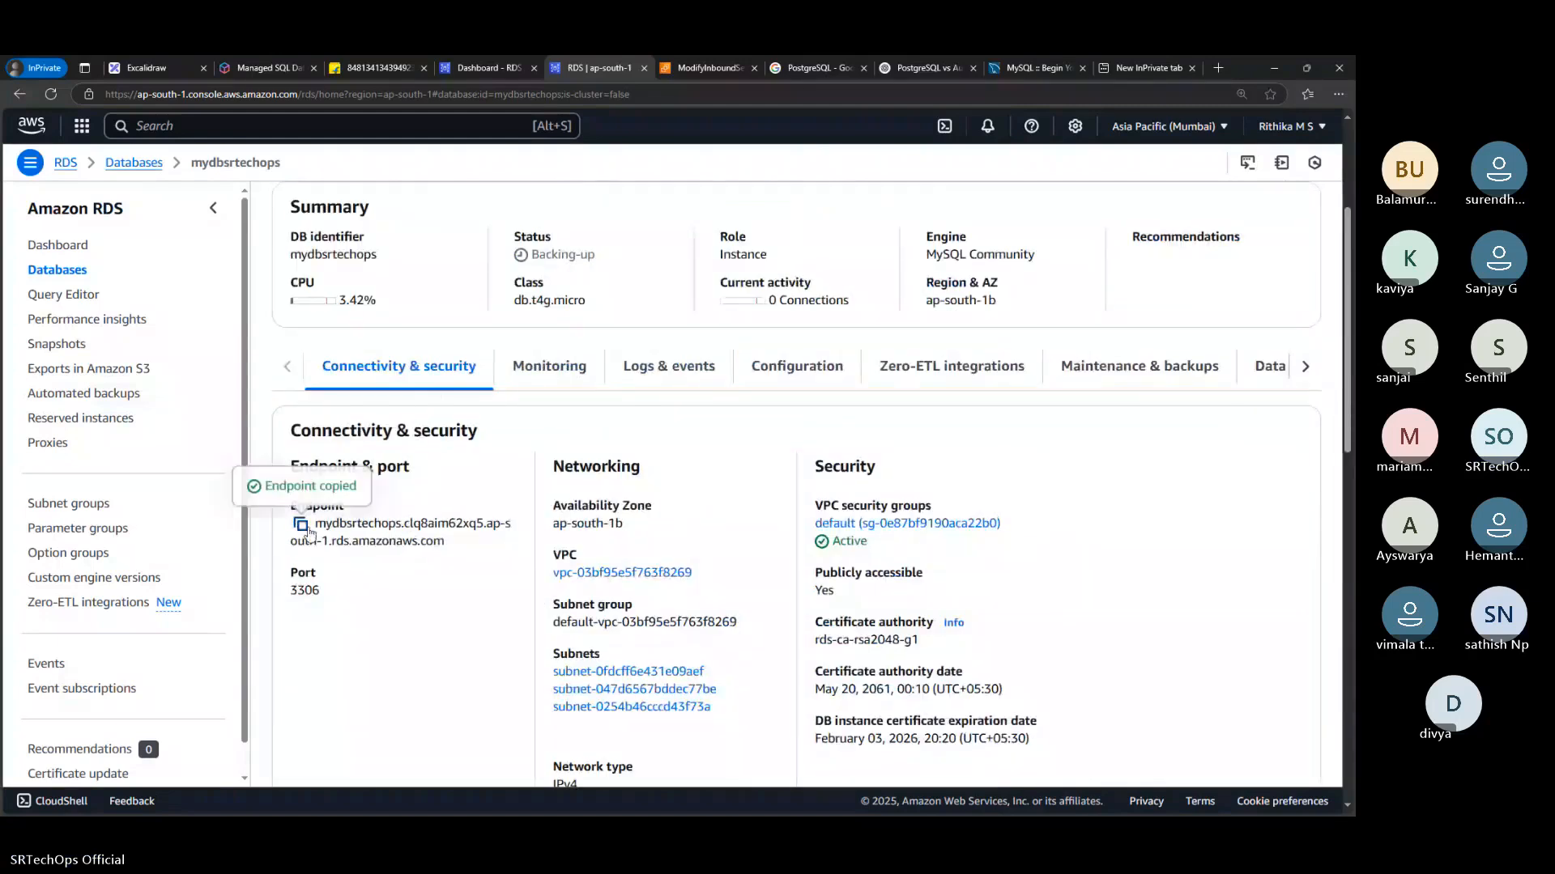
key("alt+Tab")
double_click(680, 356)
key("BackSpace")
key("ctrl+v")
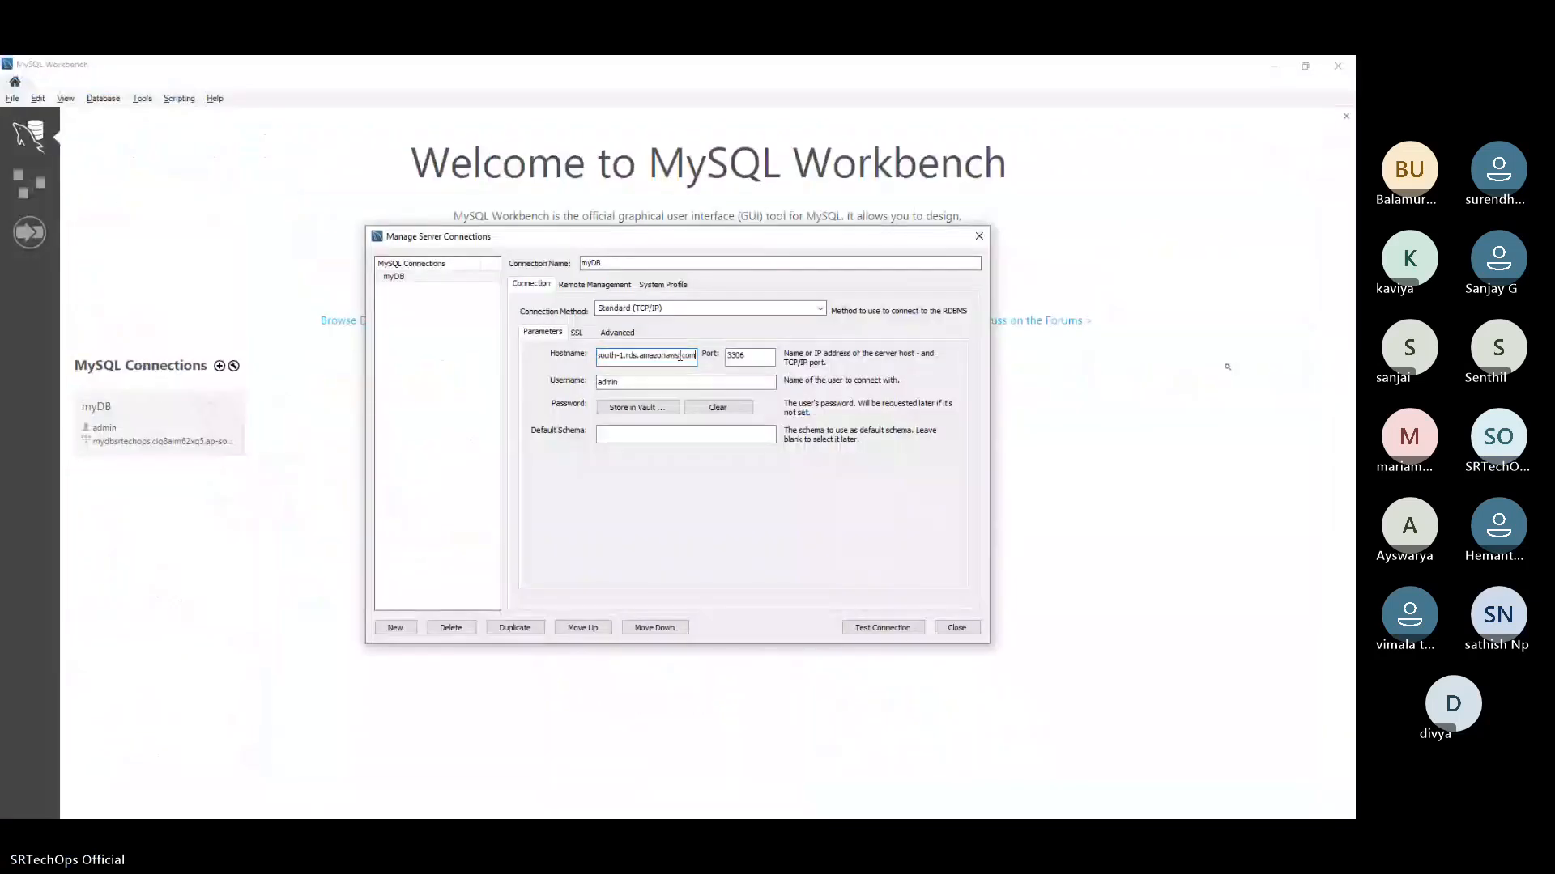
left_click(752, 358)
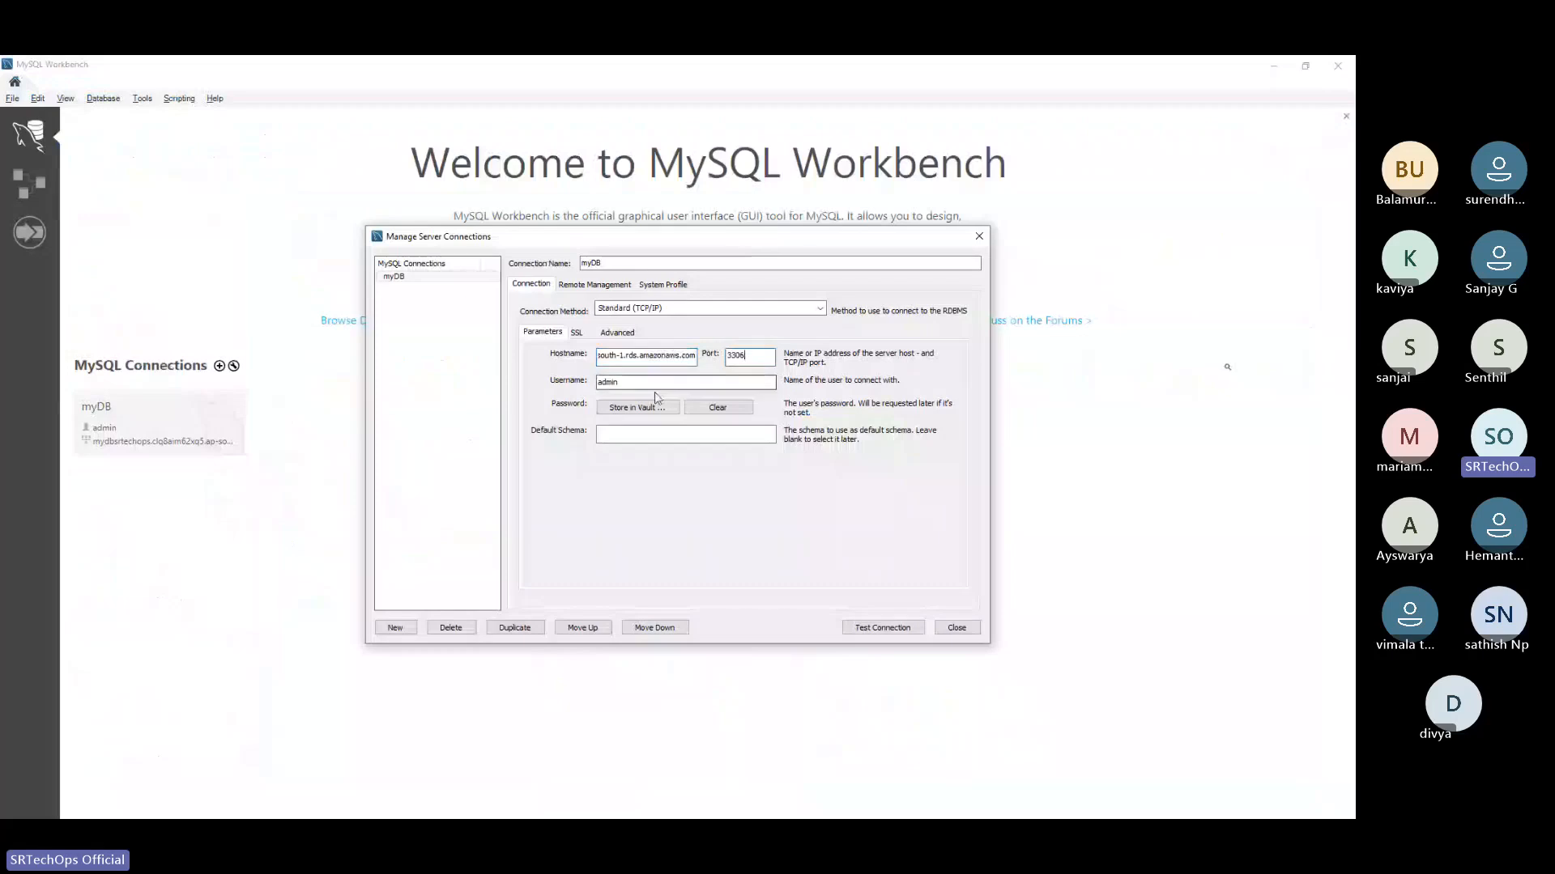
Copy the master password from the Sublime Text notes and store it in the vault for the myDB connection in MySQL Workbench
key("alt+Tab")
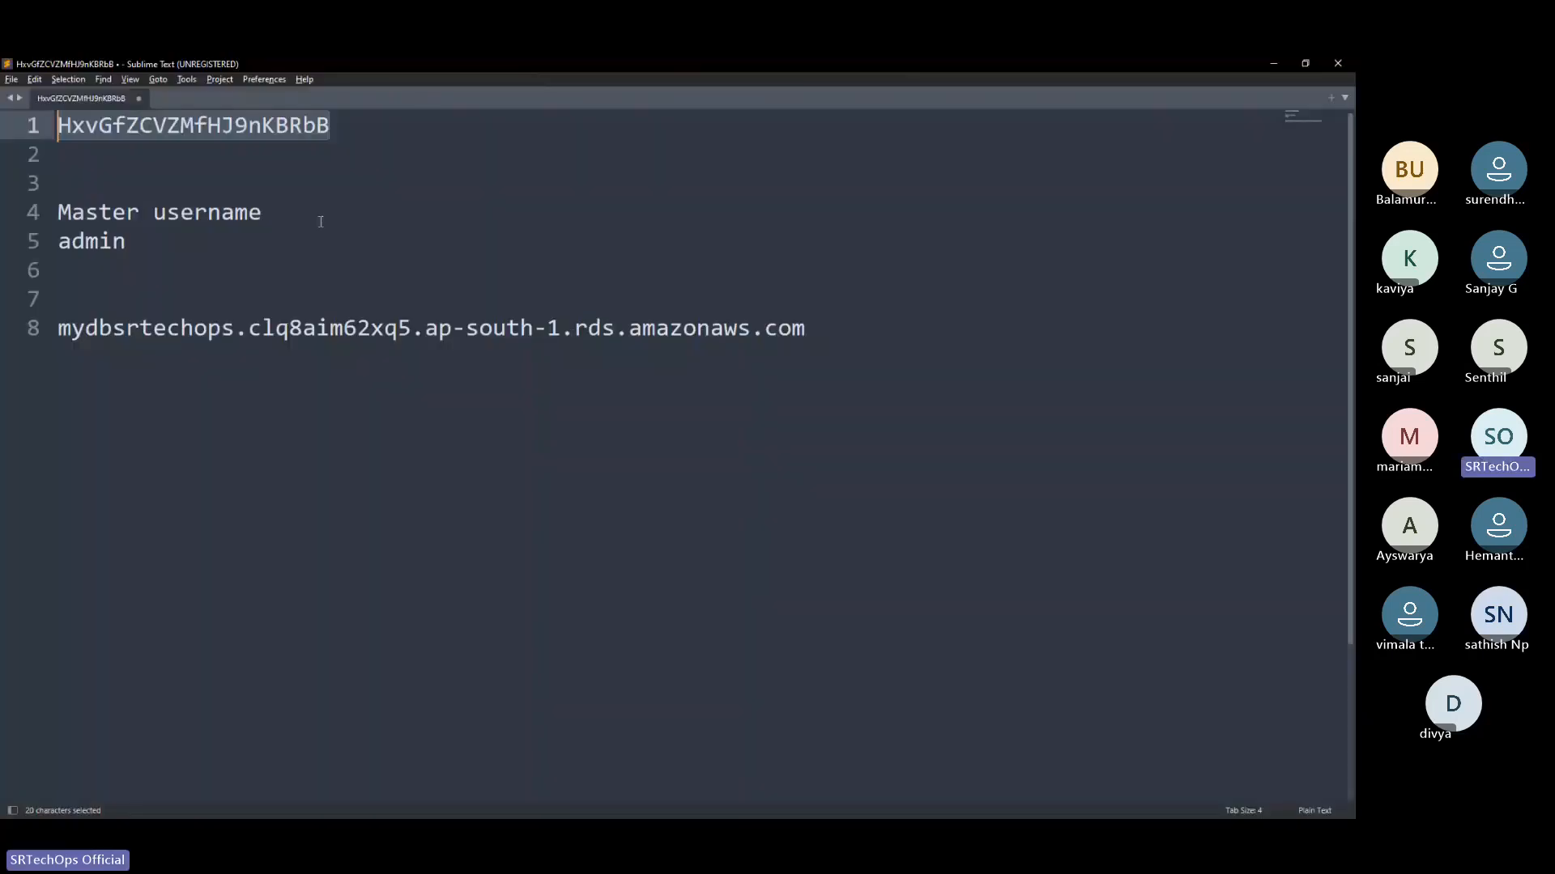
left_click(396, 203)
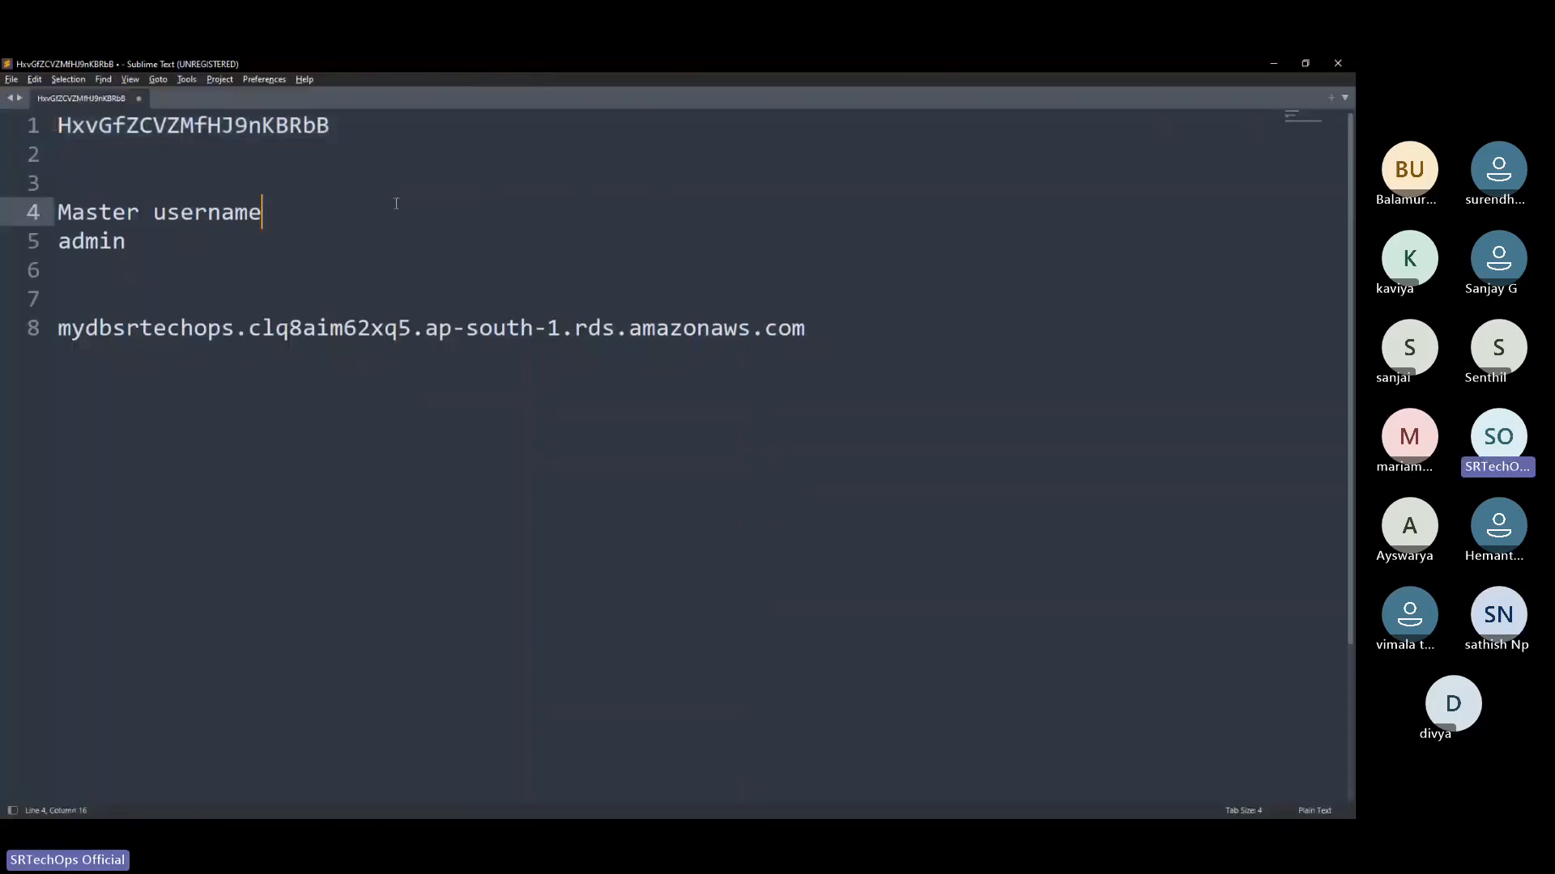
left_click(136, 394)
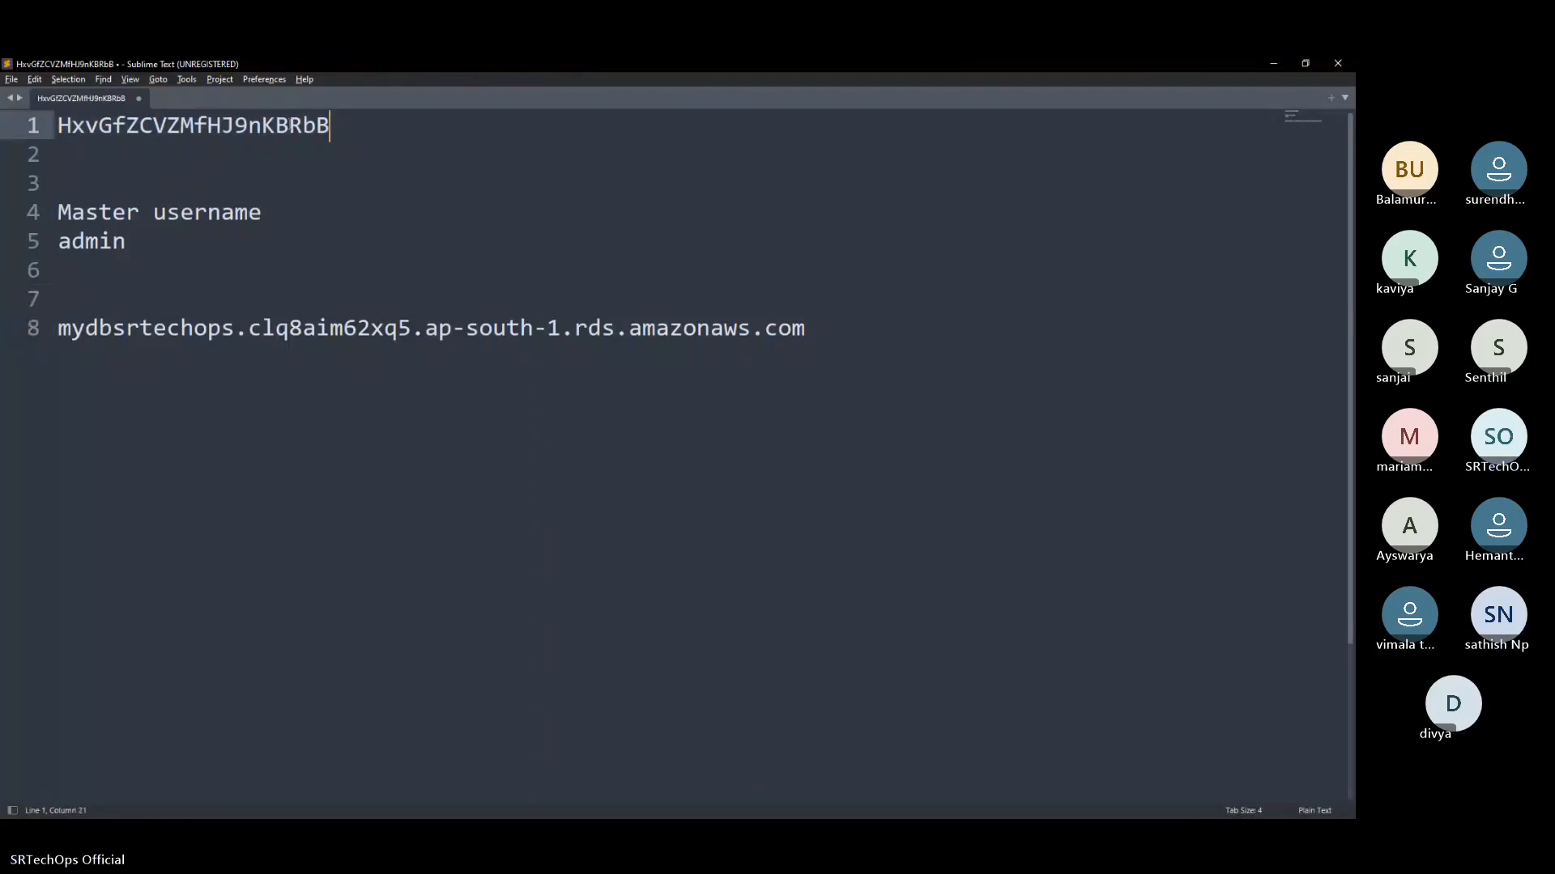
left_click_drag(329, 124, 59, 125)
right_click(95, 133)
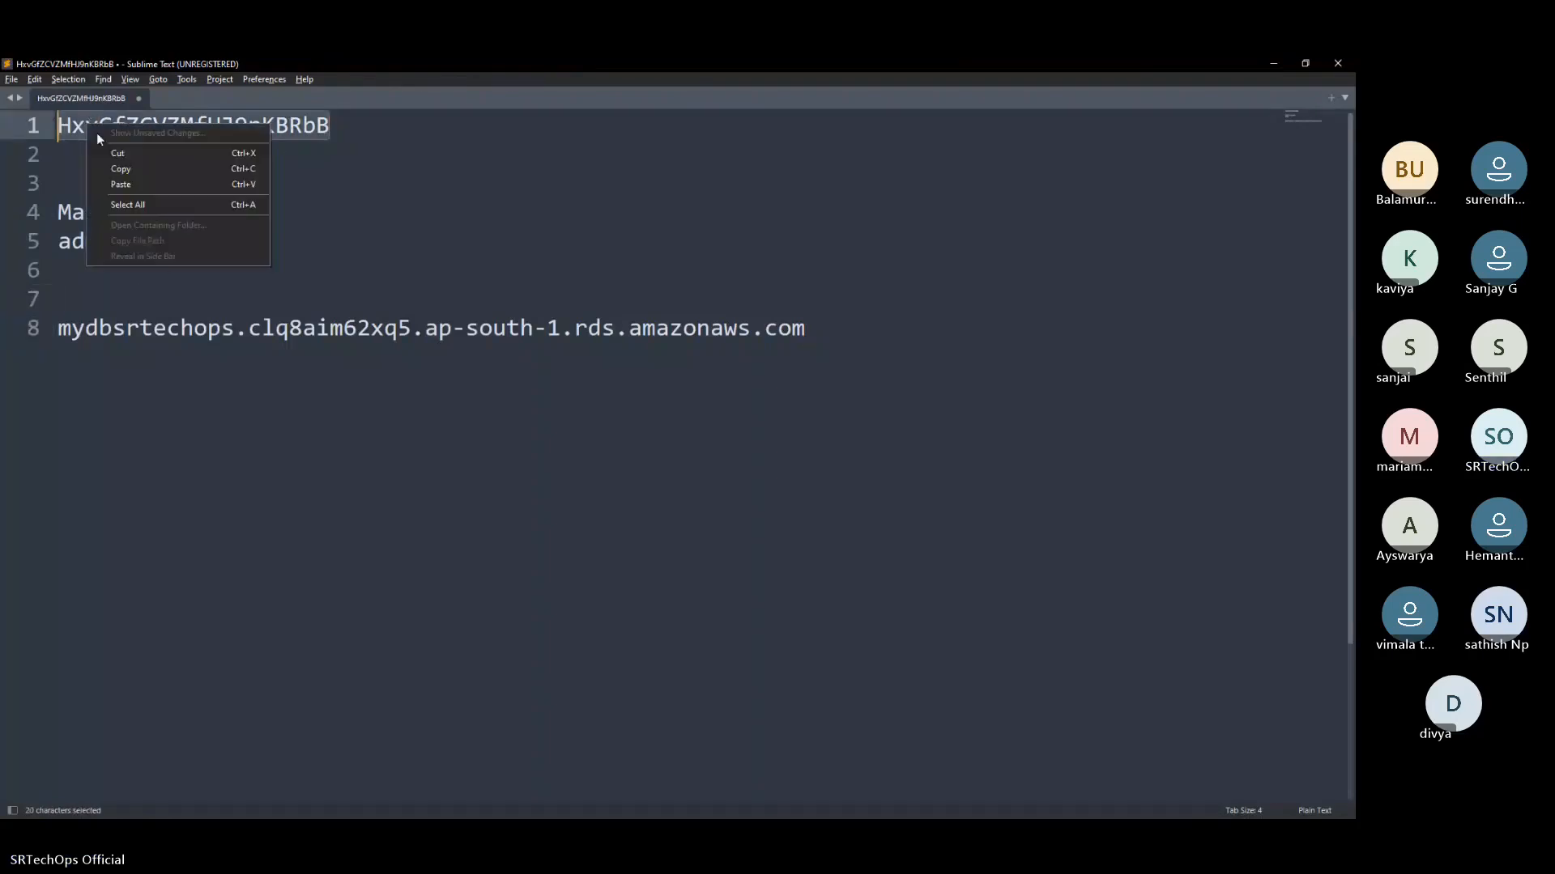
left_click(136, 170)
key("alt+Tab")
left_click(628, 405)
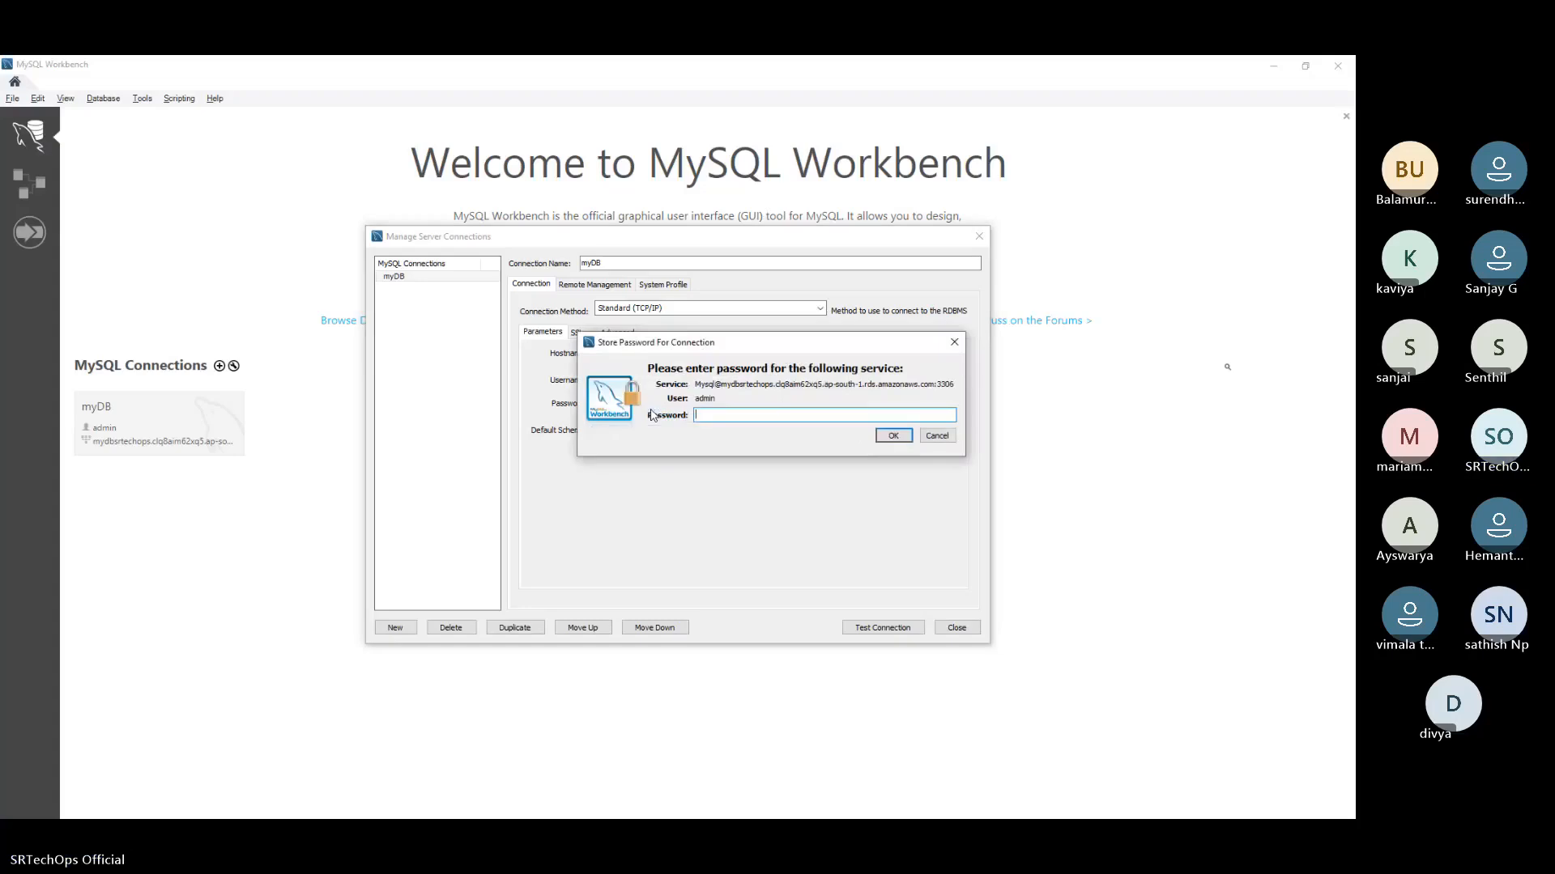
key("ctrl+v")
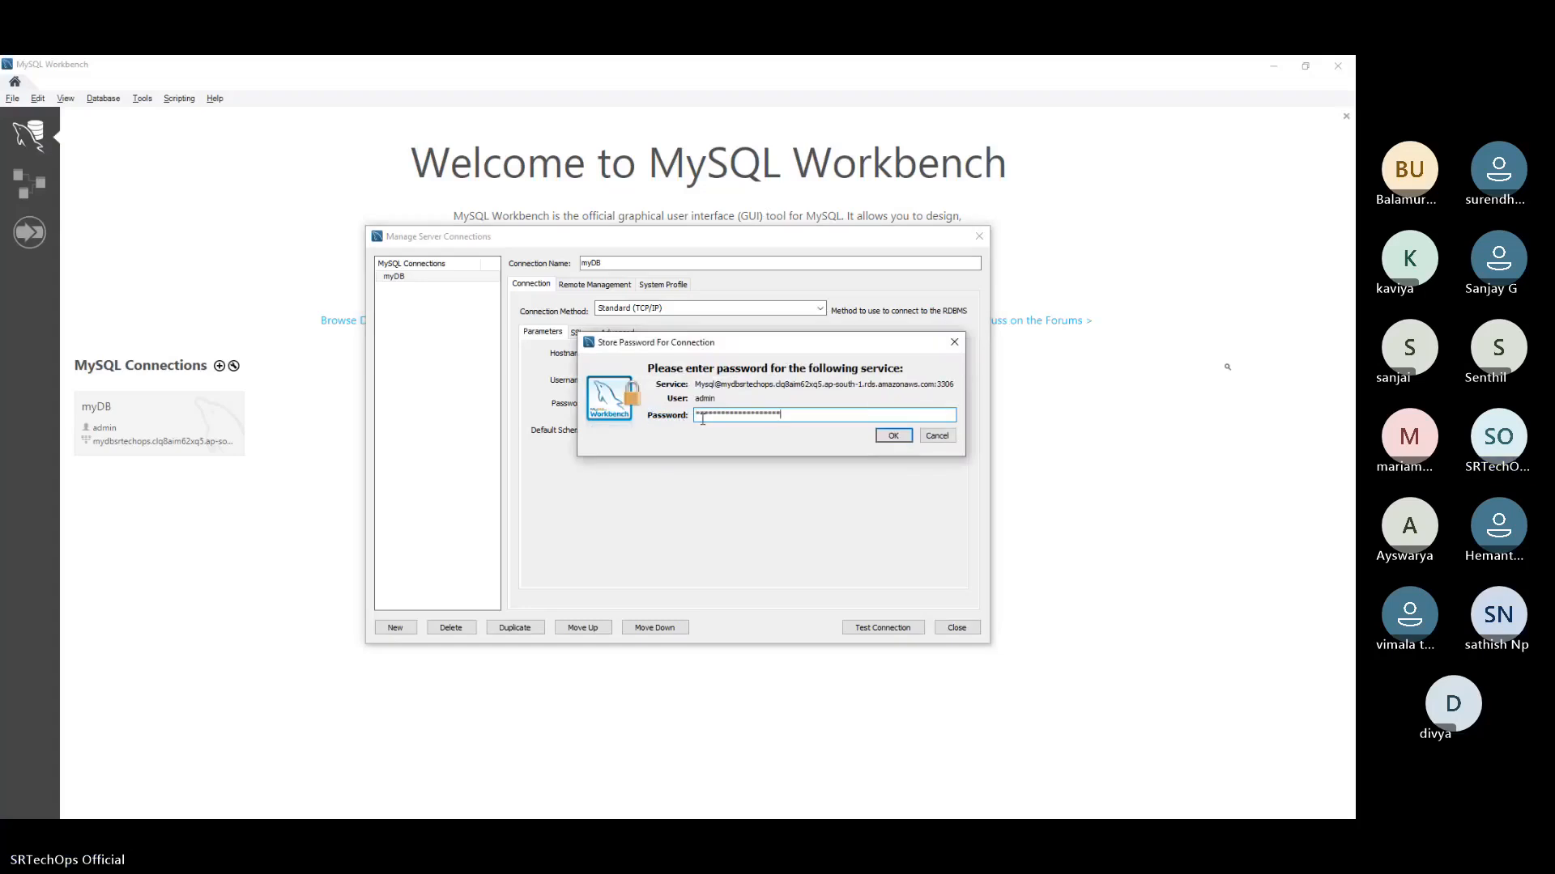
left_click(893, 437)
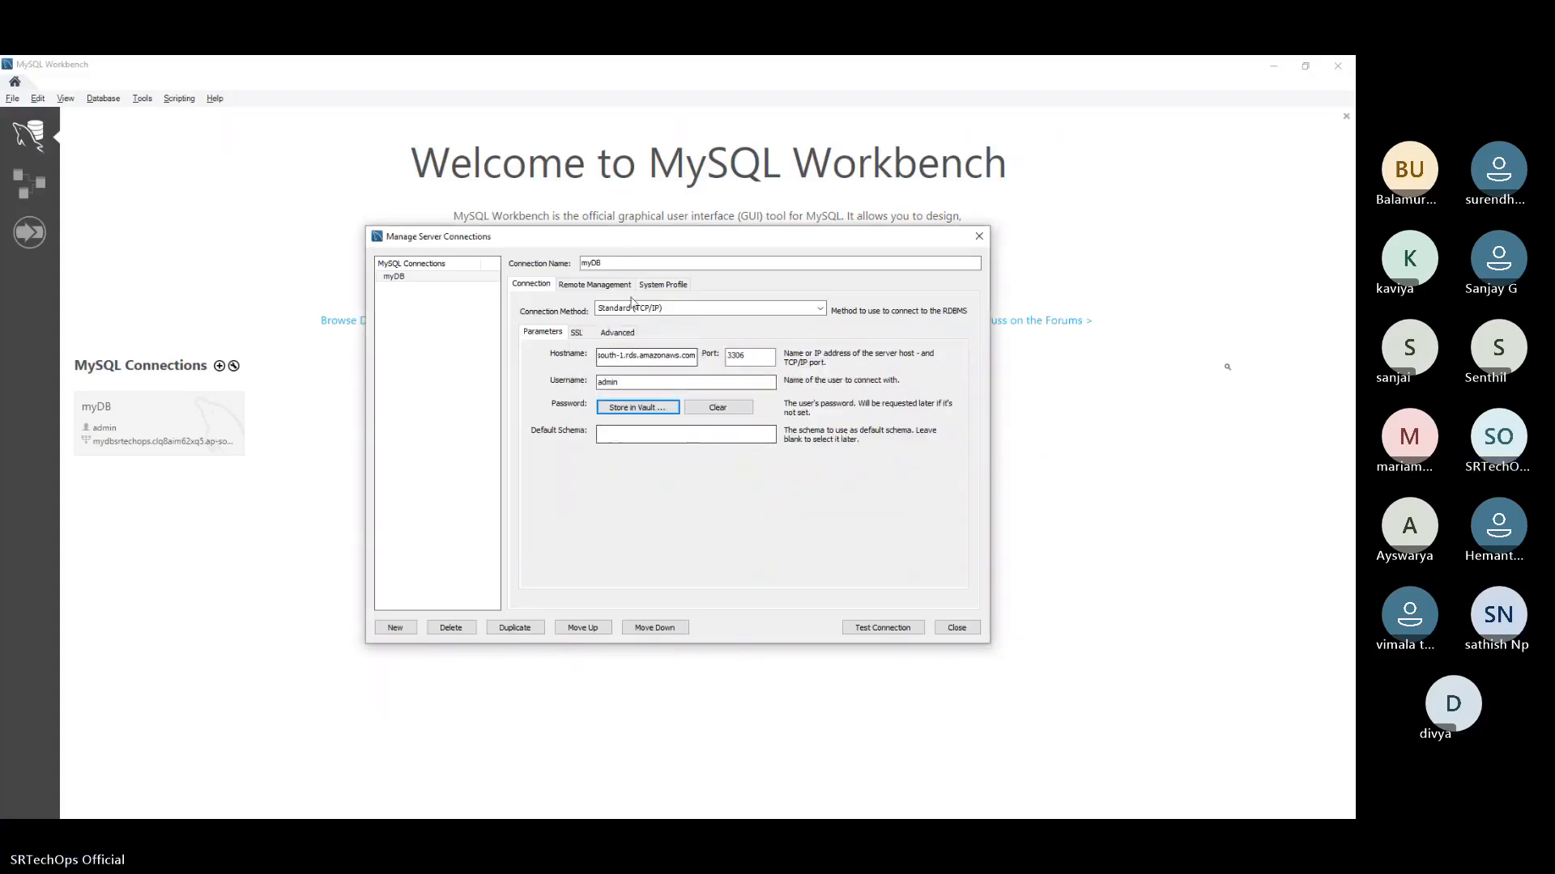
Select Standard (TCP/IP) as the connection method and test the myDB connection
left_click(687, 320)
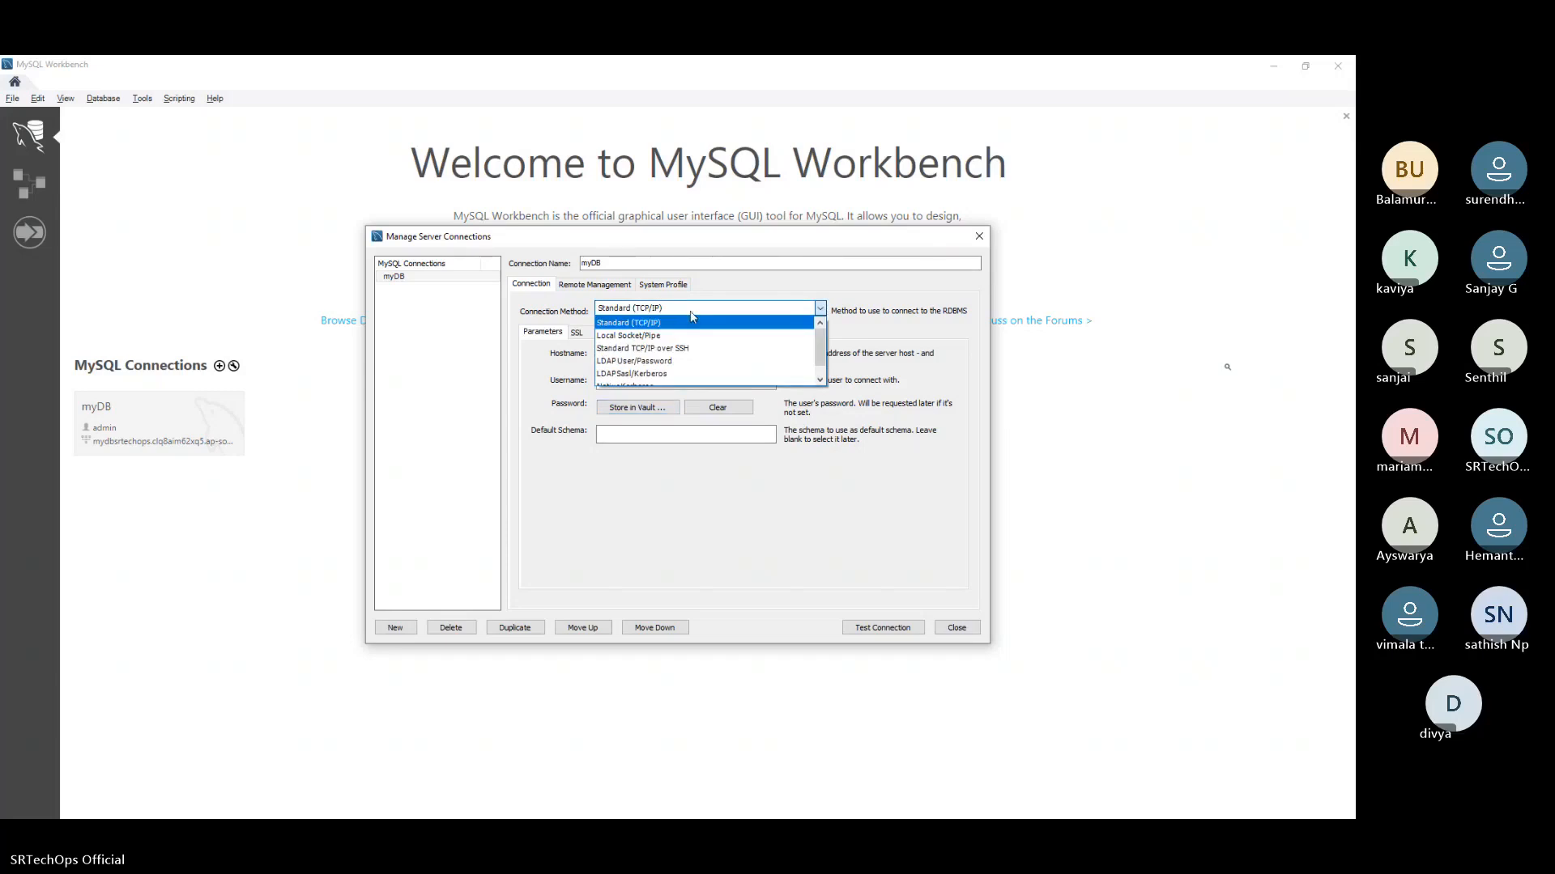
left_click(604, 323)
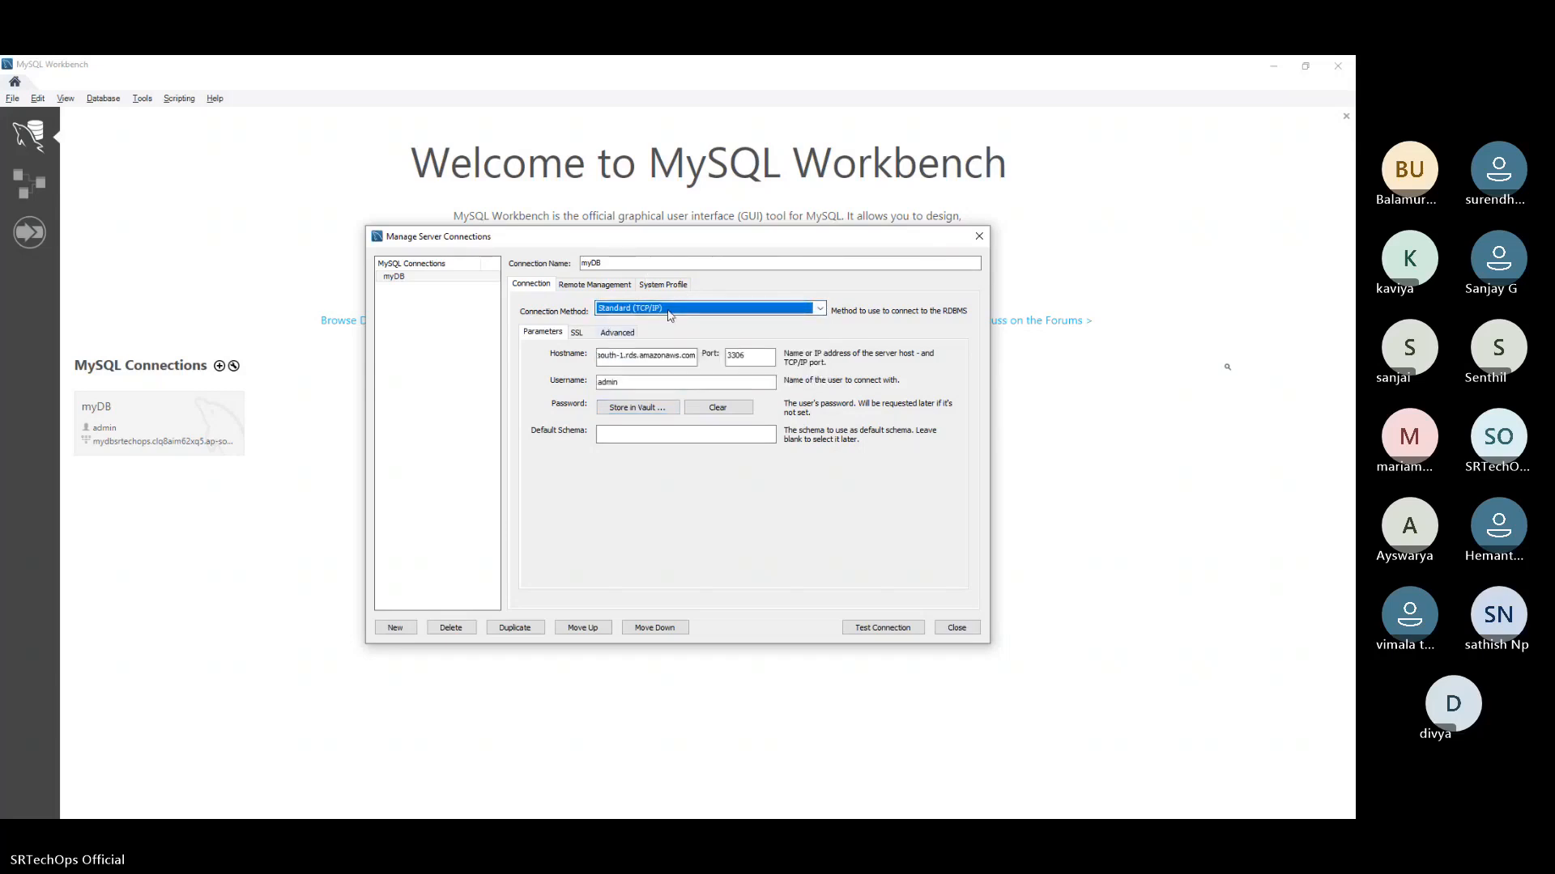
left_click(606, 268)
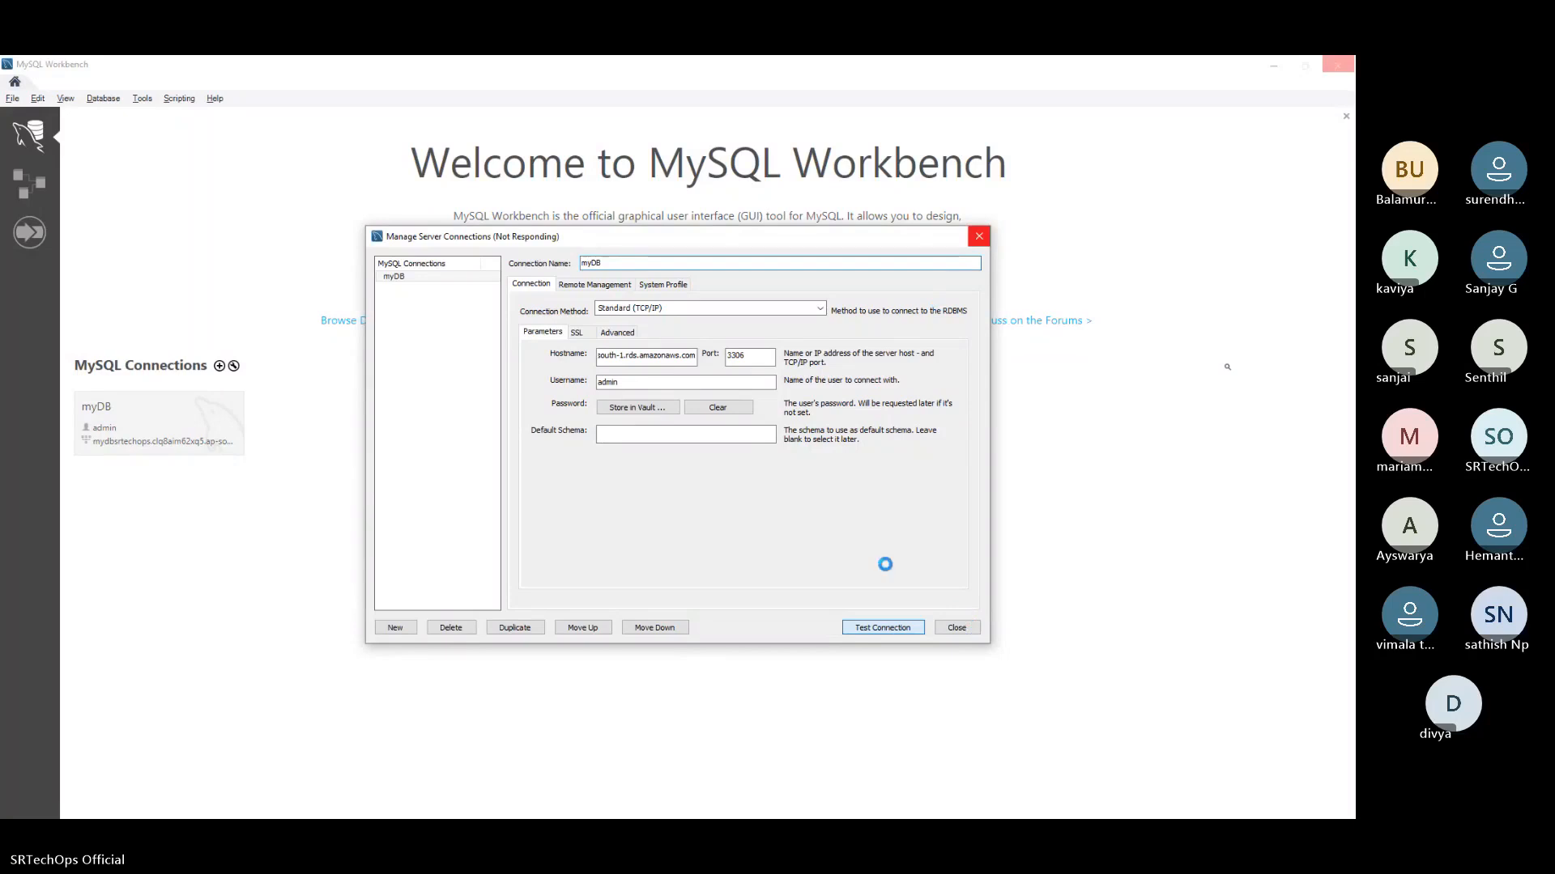
left_click_drag(628, 236, 604, 215)
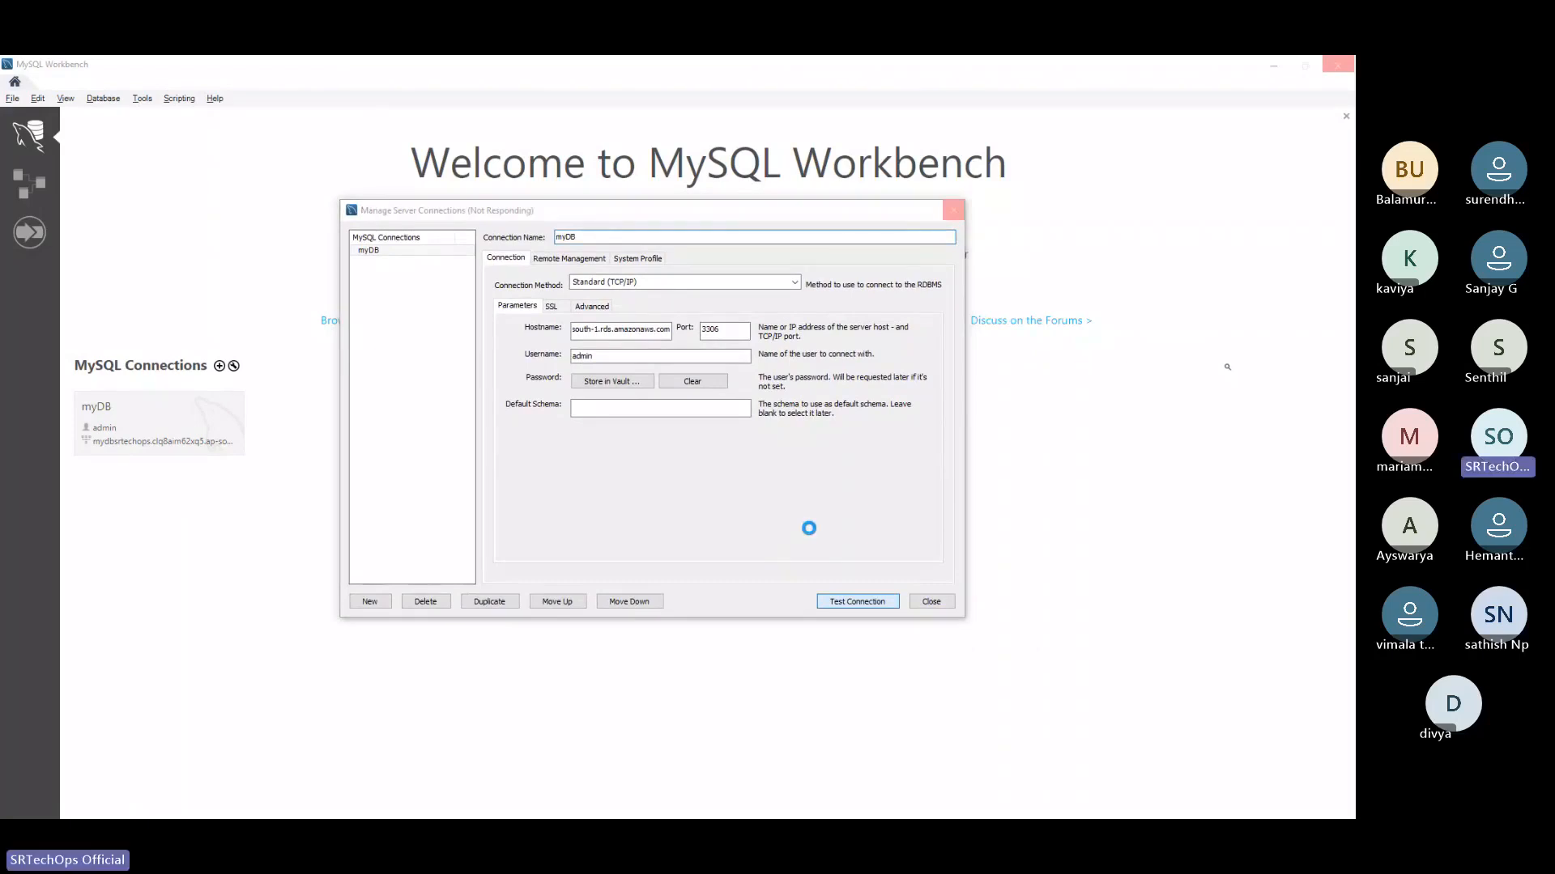
Switch to the RDS console to check the status of mydbsrtechops, and dismiss the connection test dialog
key("alt+Tab")
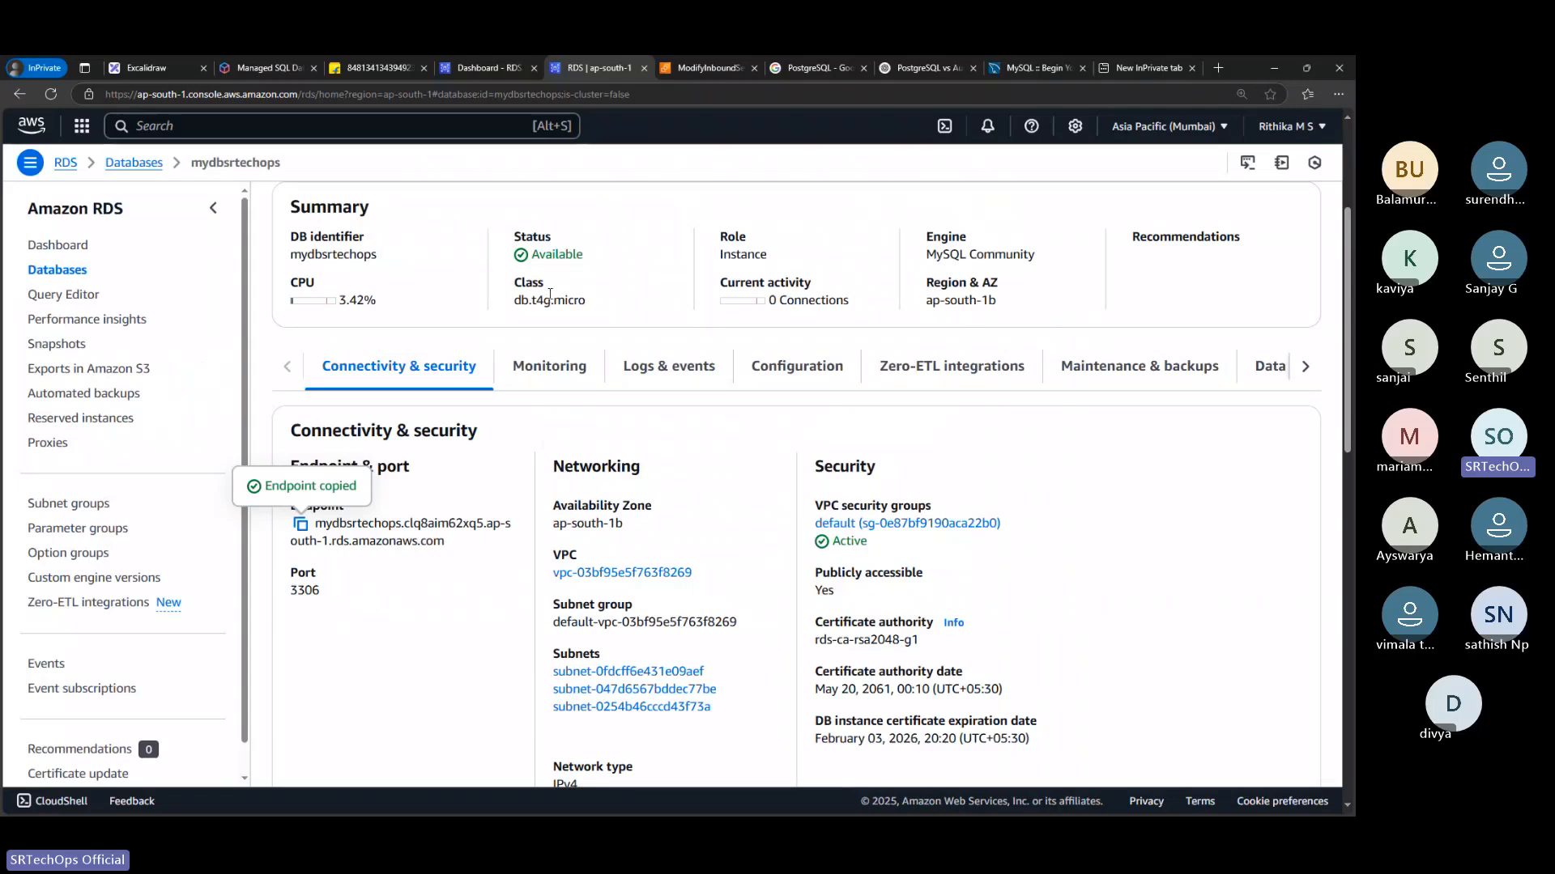
scroll(548, 293, "up", 3)
double_click(557, 493)
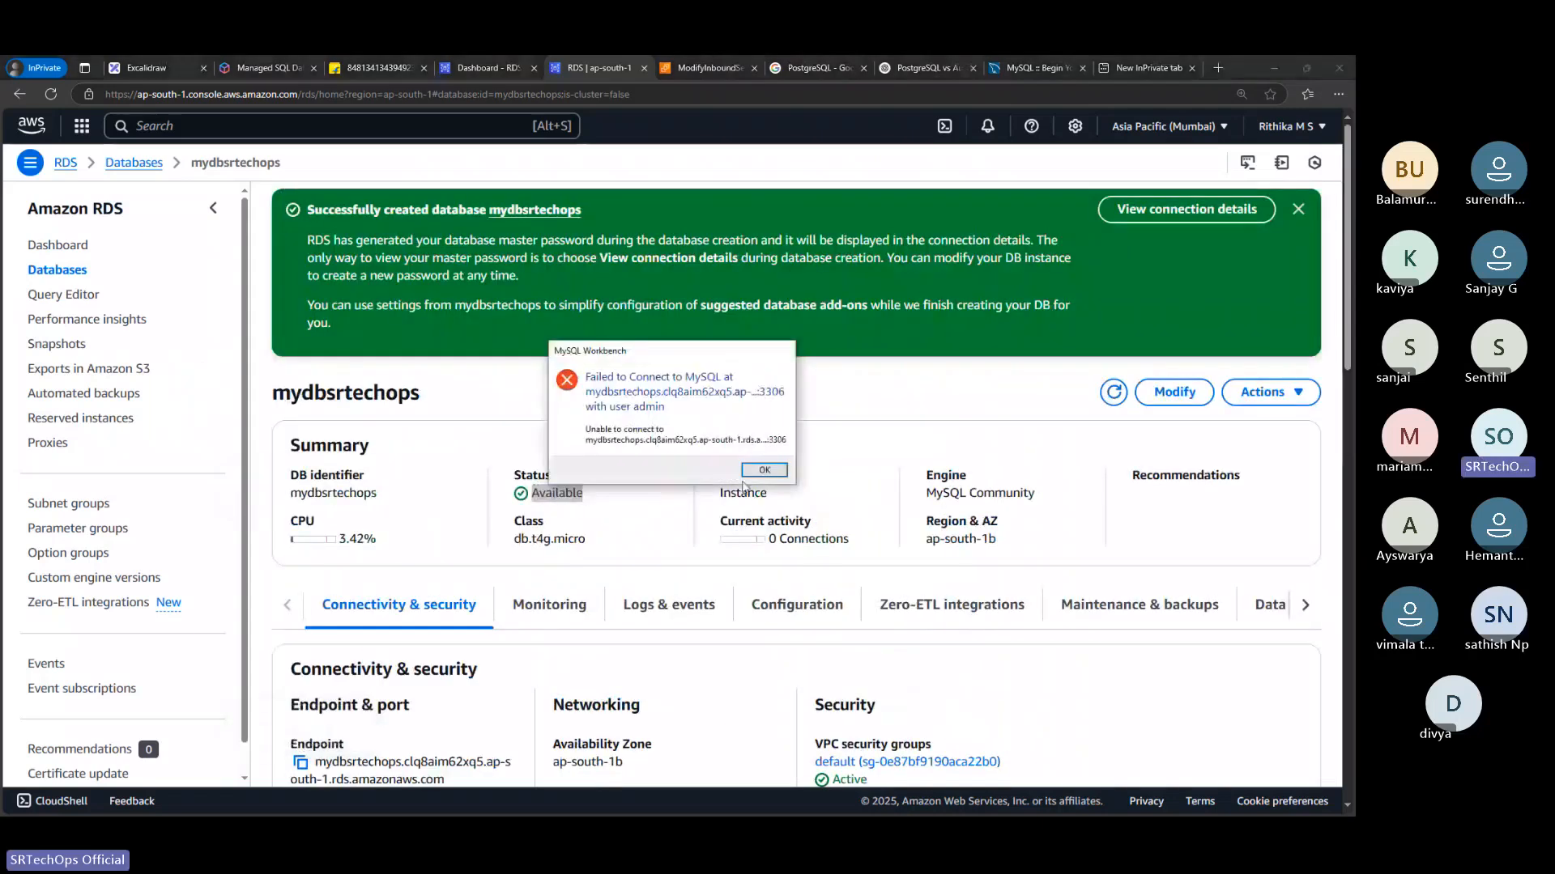
left_click(761, 470)
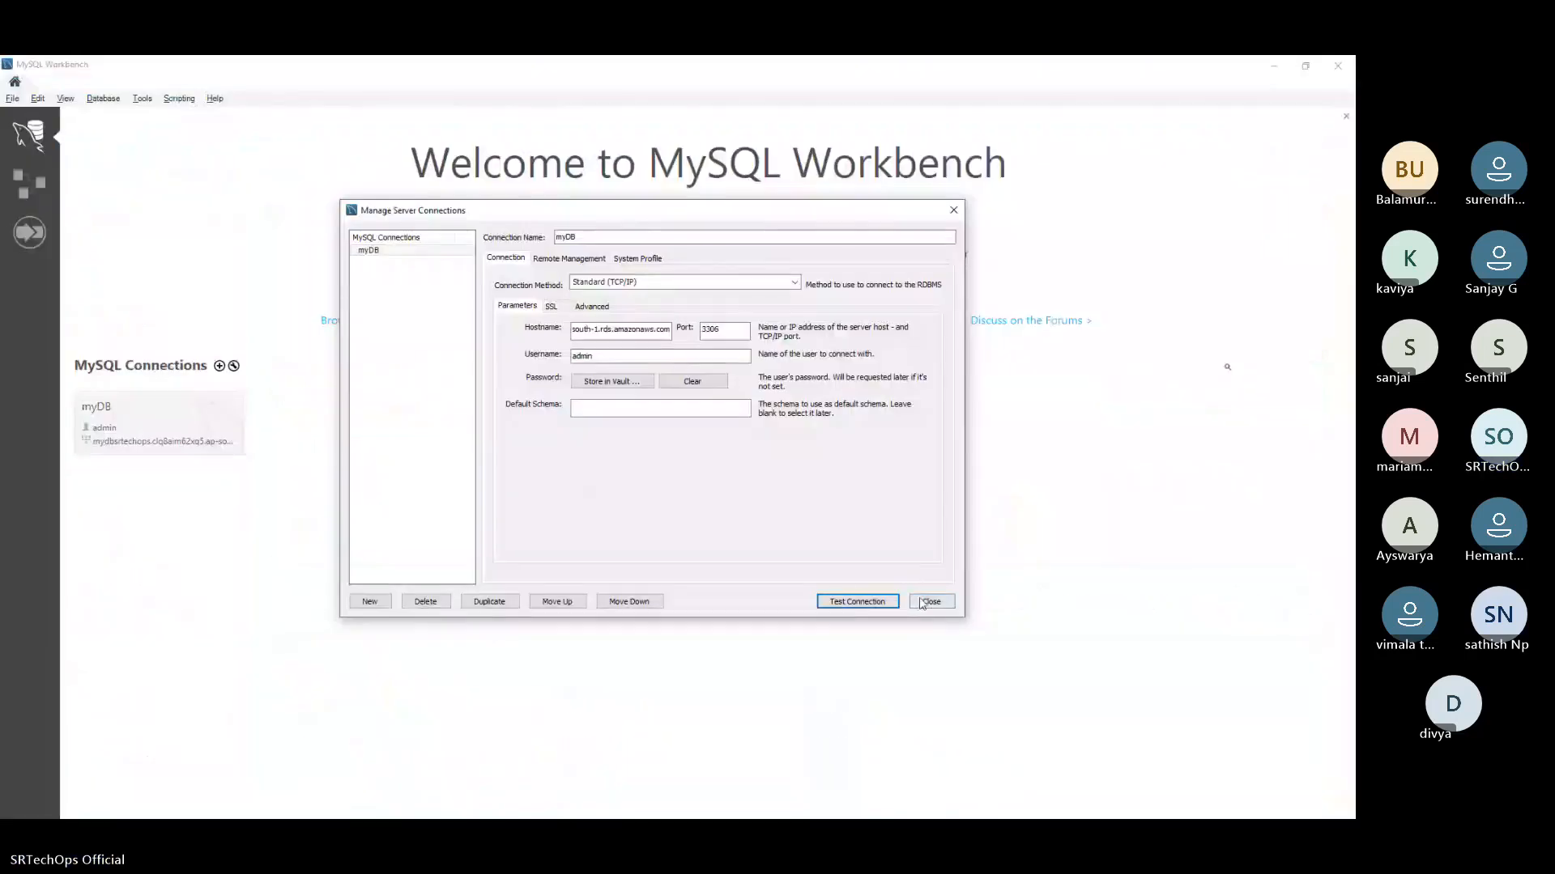
Close the connection manager, try to open the myDB connection and dismiss the resulting dialog
left_click(930, 600)
left_click(186, 415)
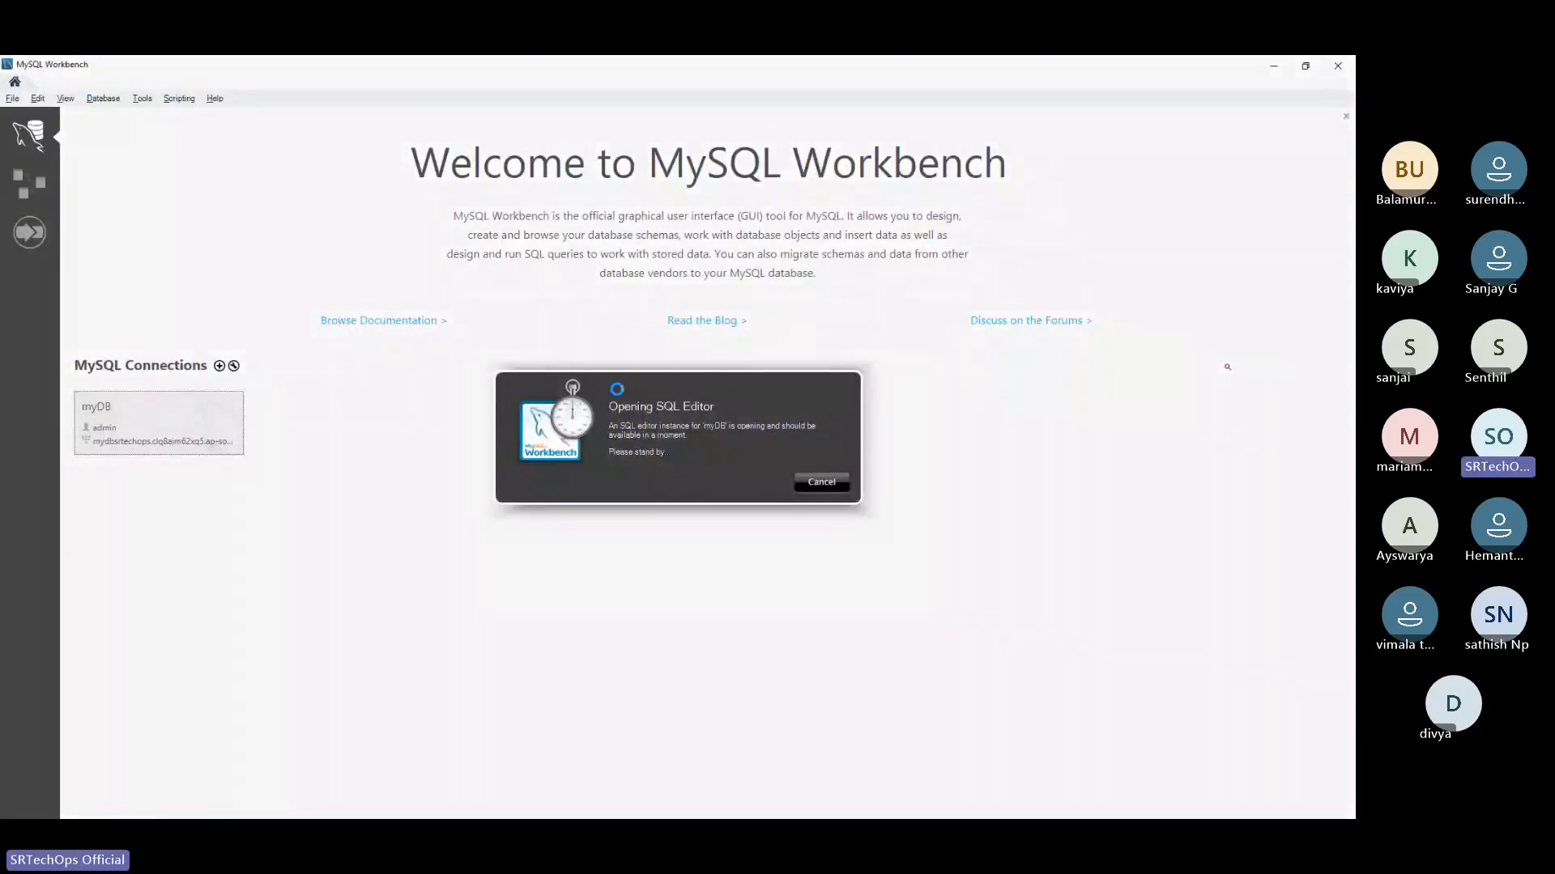
key("alt+Tab")
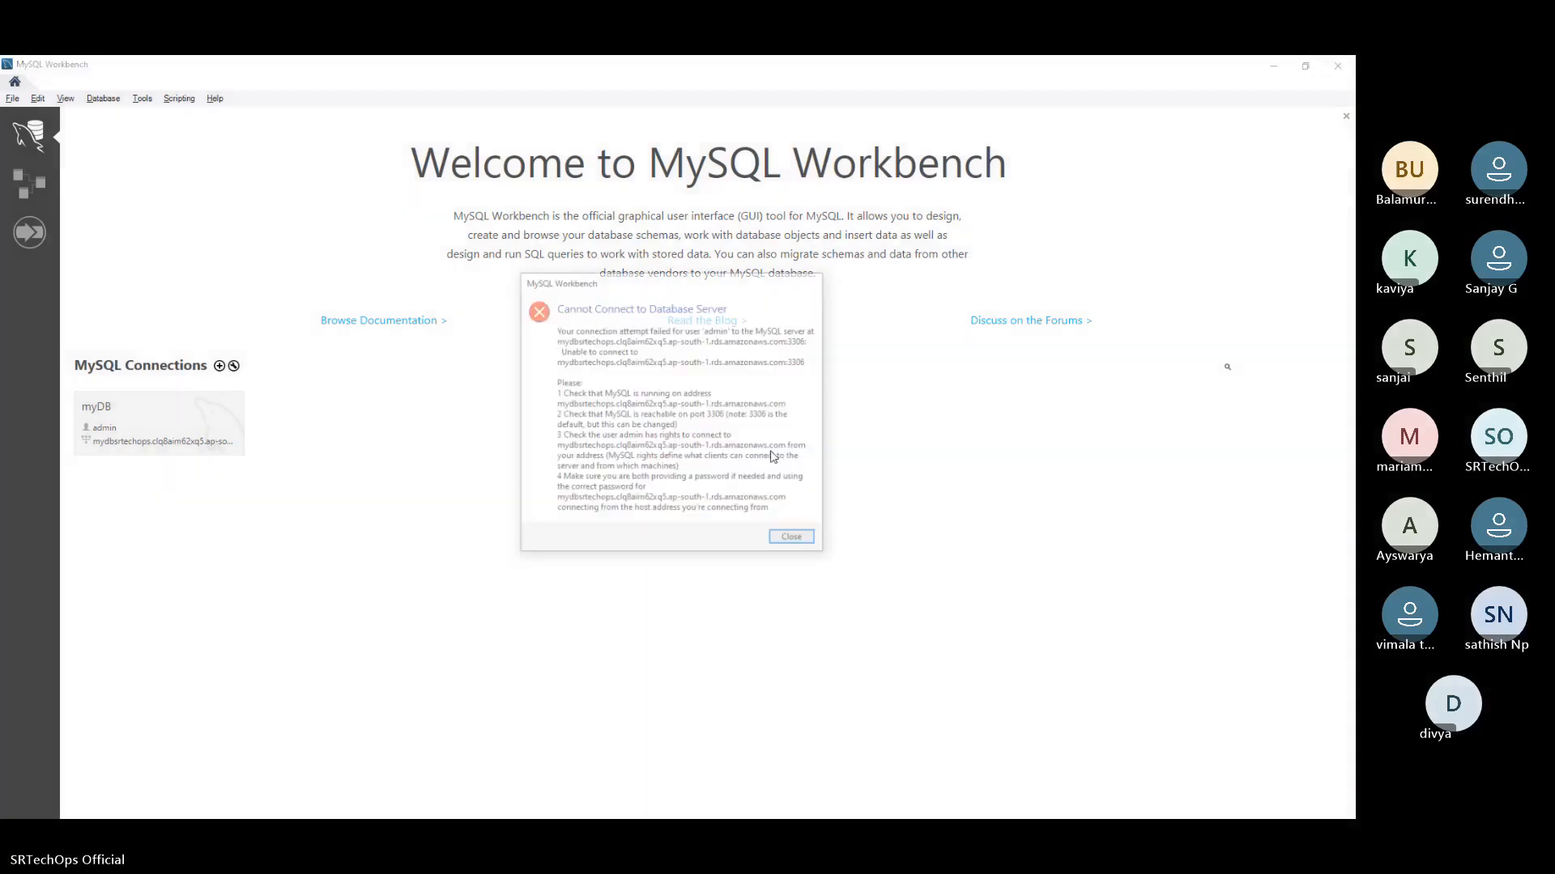
left_click(791, 537)
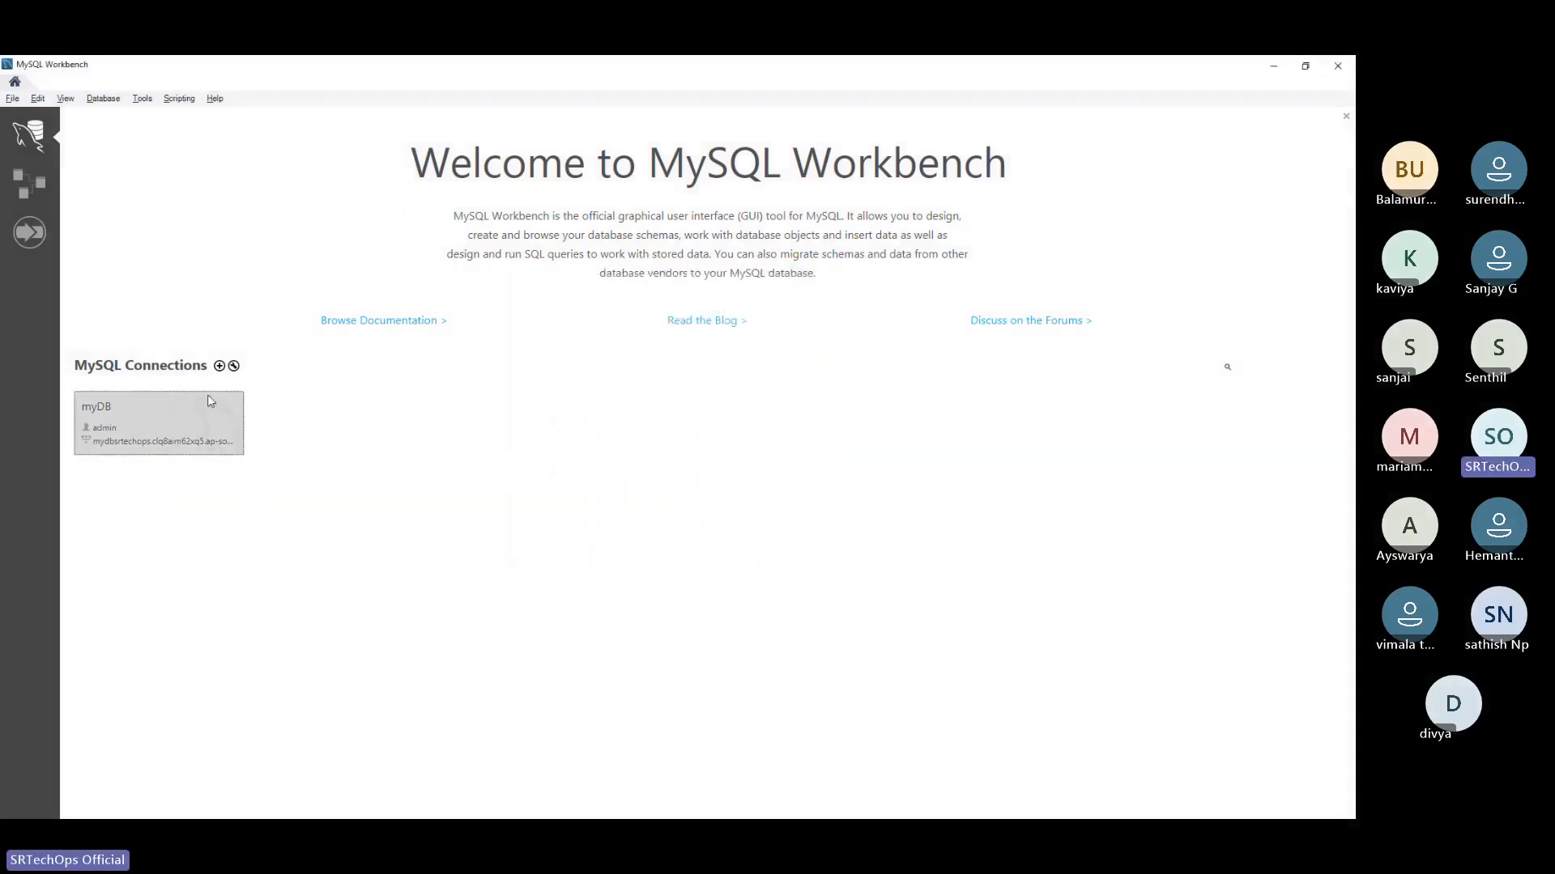
Return to the RDS databases list, open mydbsrtechops and examine its connectivity and security details
key("alt+Tab")
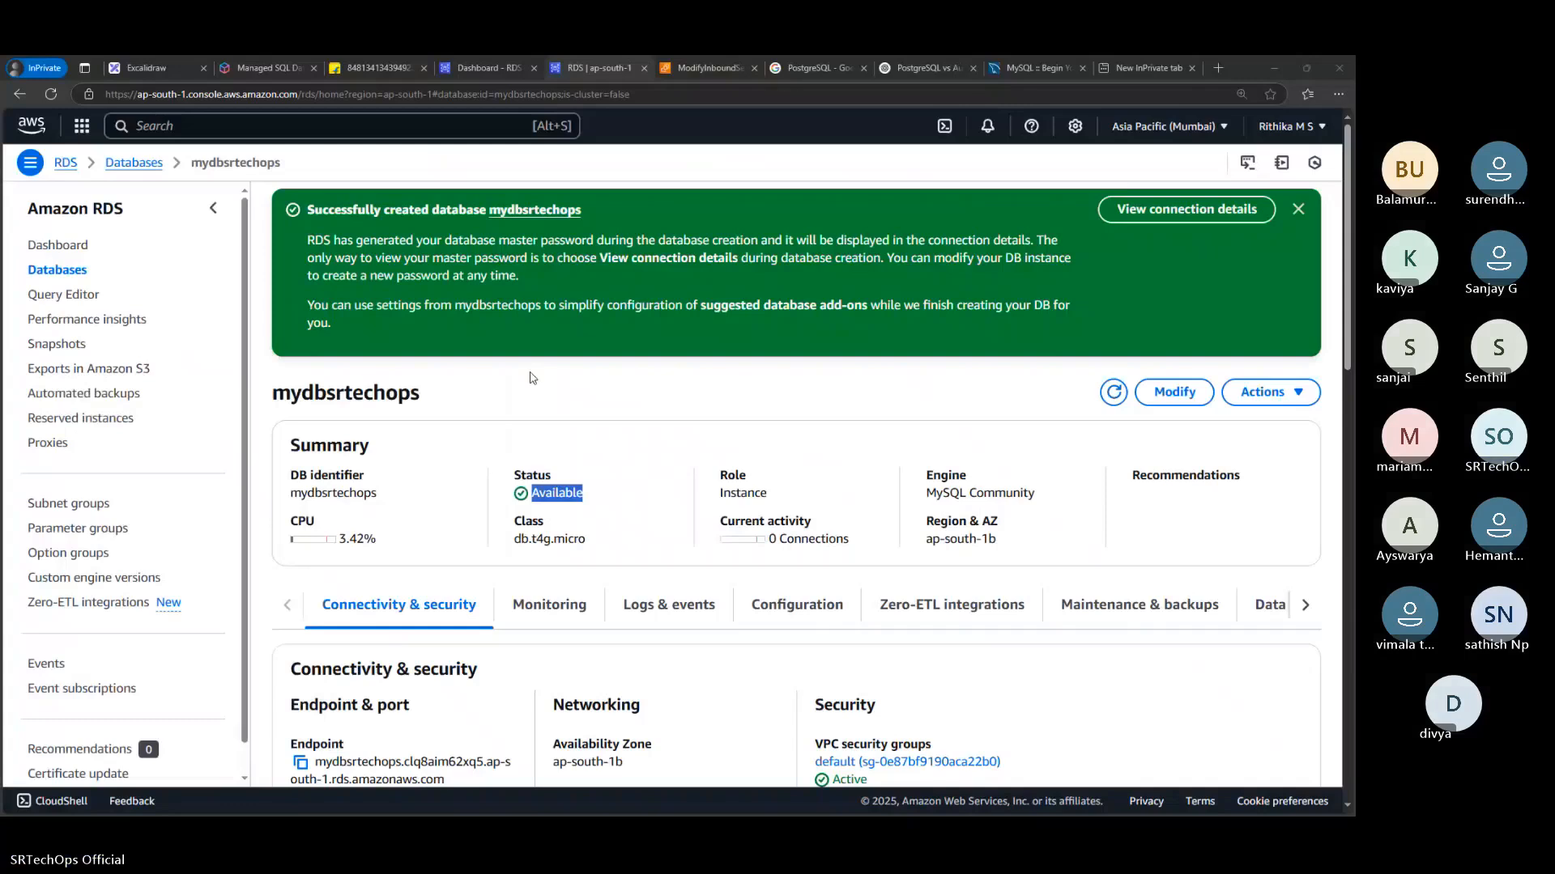
left_click(56, 270)
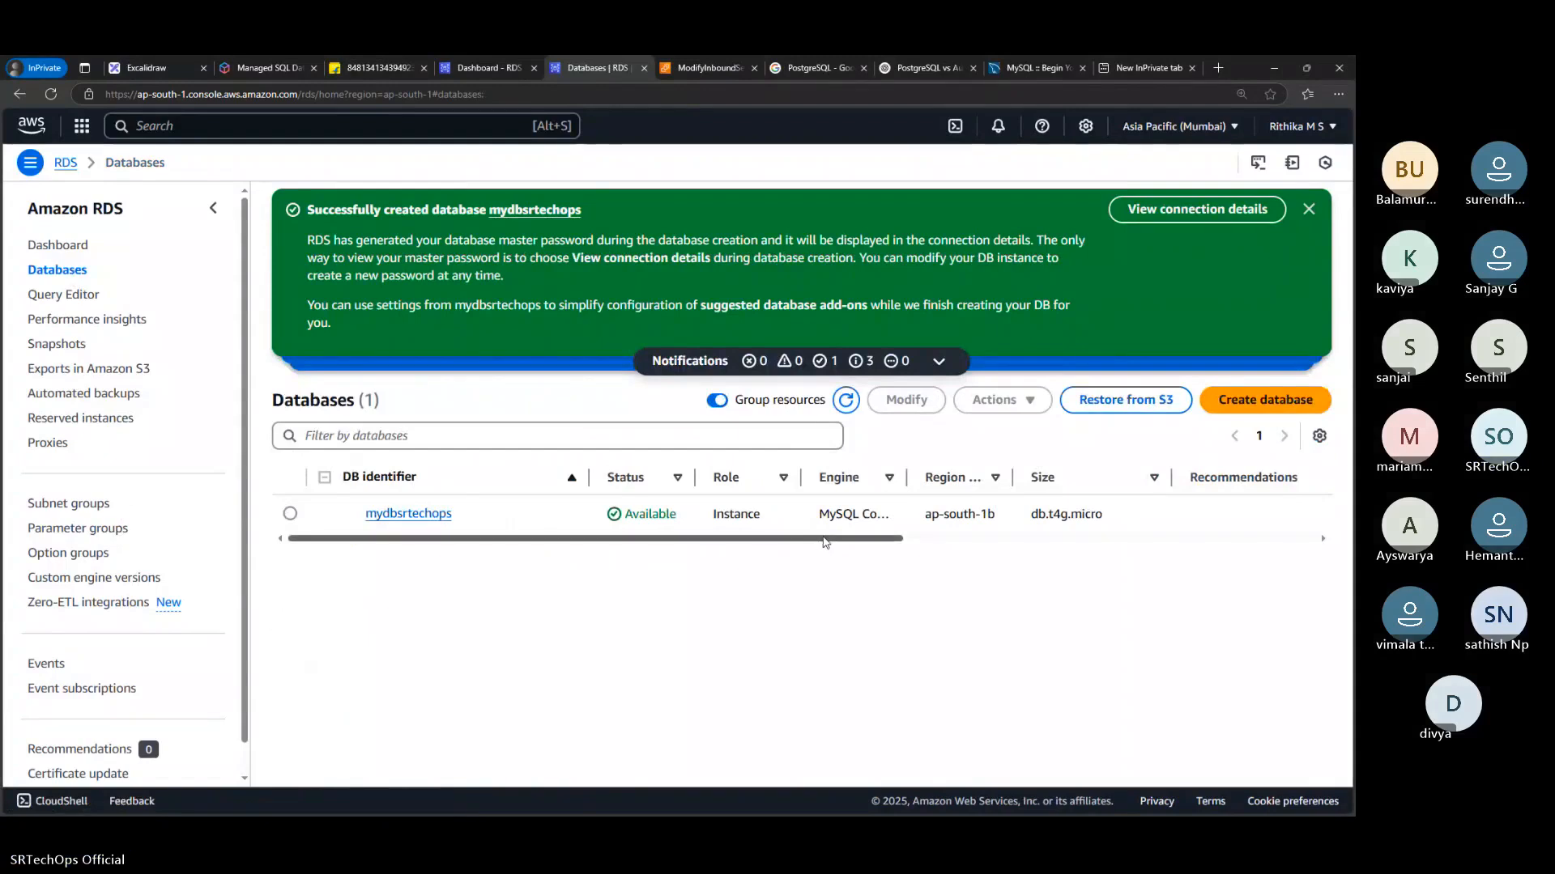
left_click_drag(822, 538, 348, 536)
left_click(408, 513)
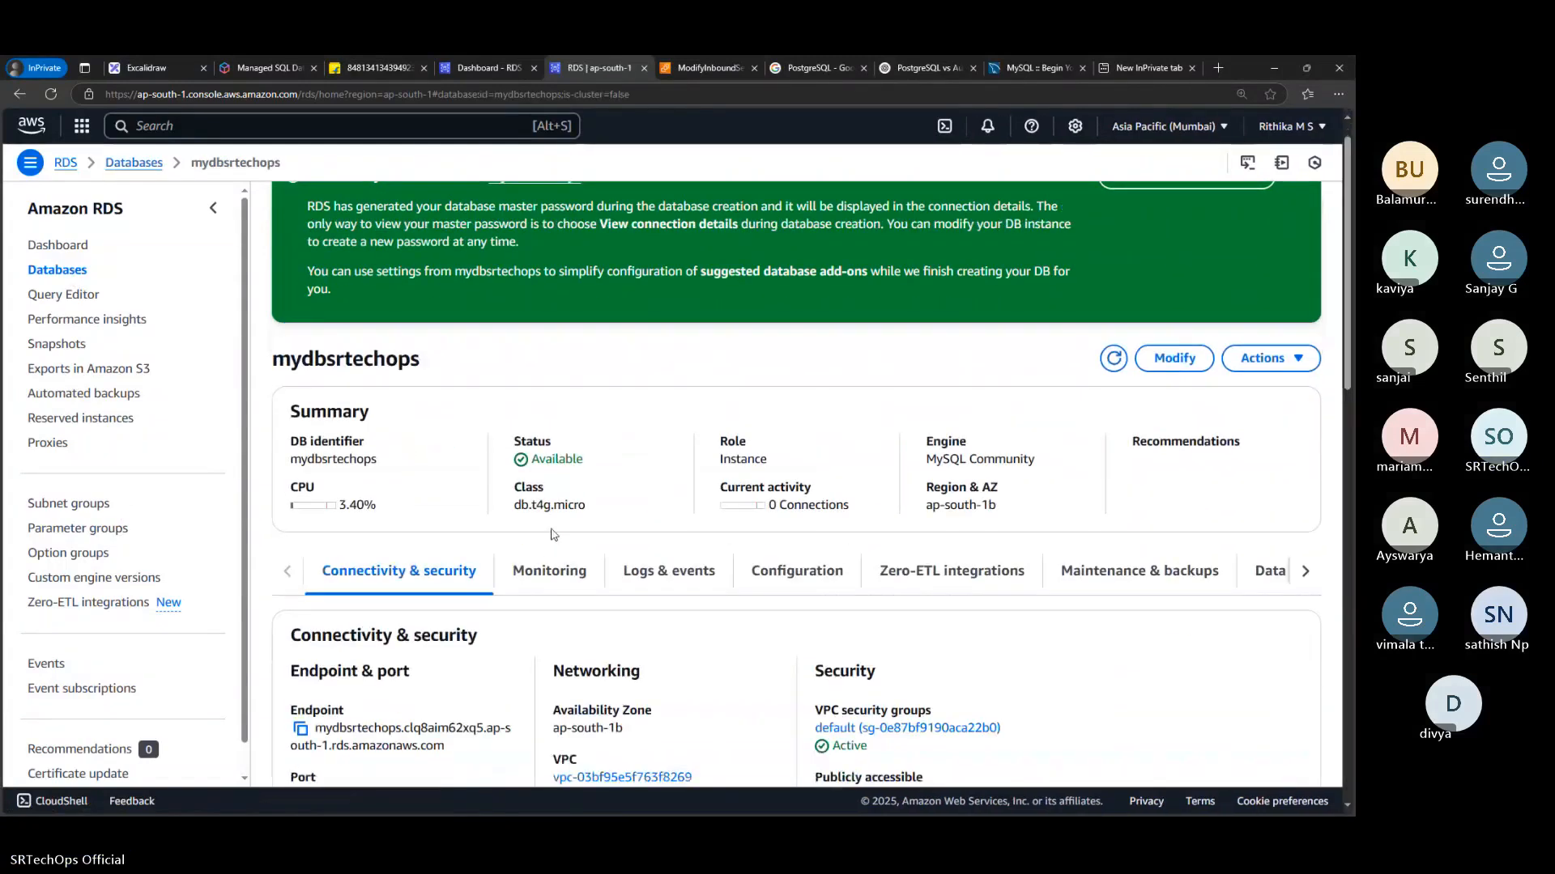
scroll(554, 534, "down", 2)
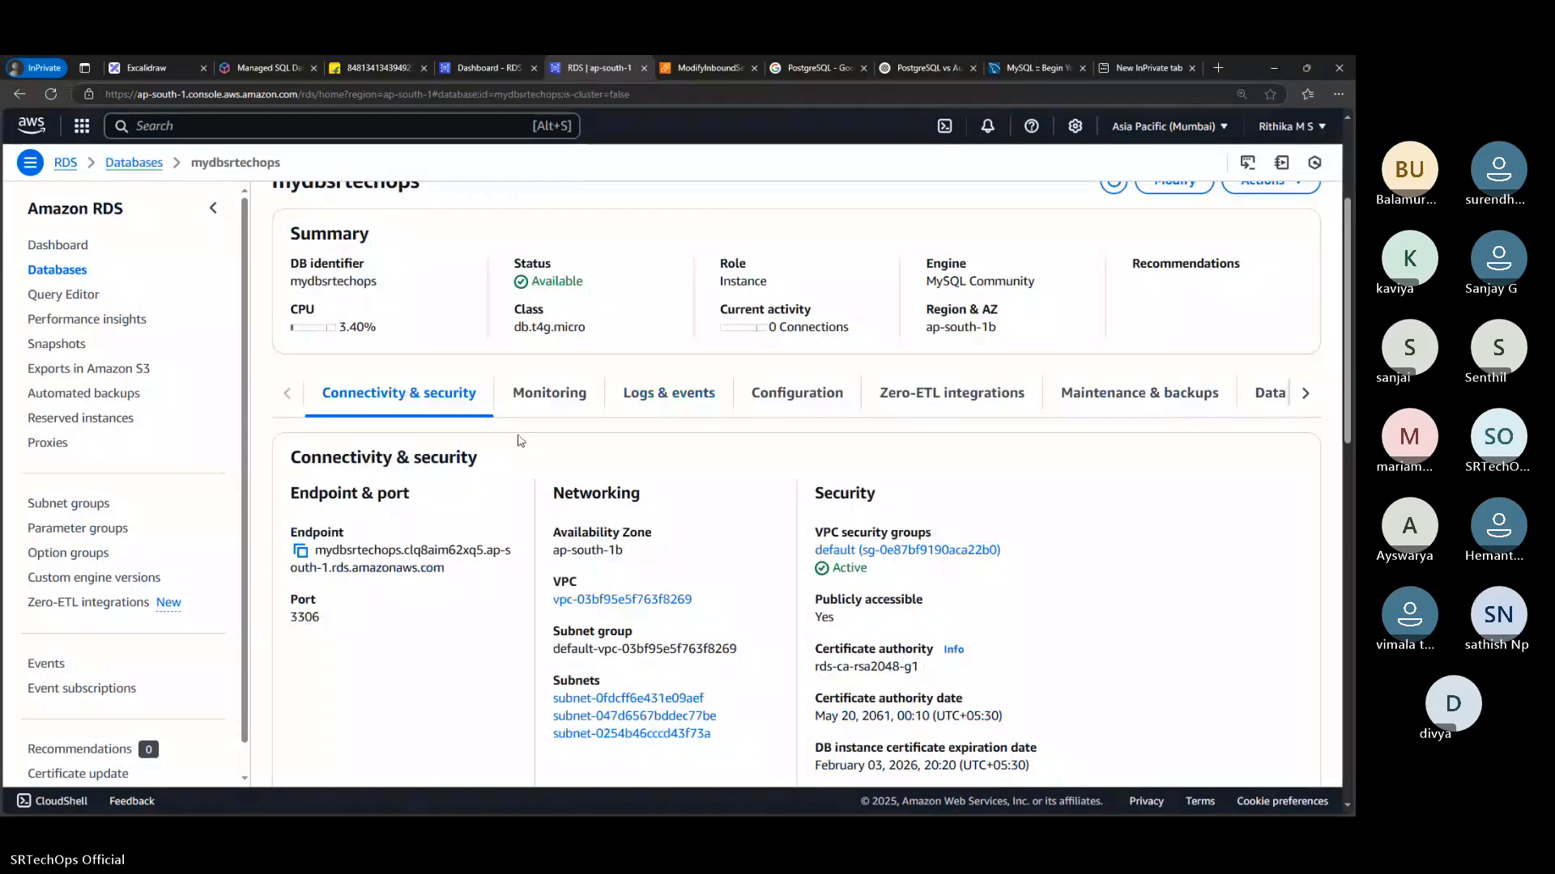
scroll(520, 441, "down", 2)
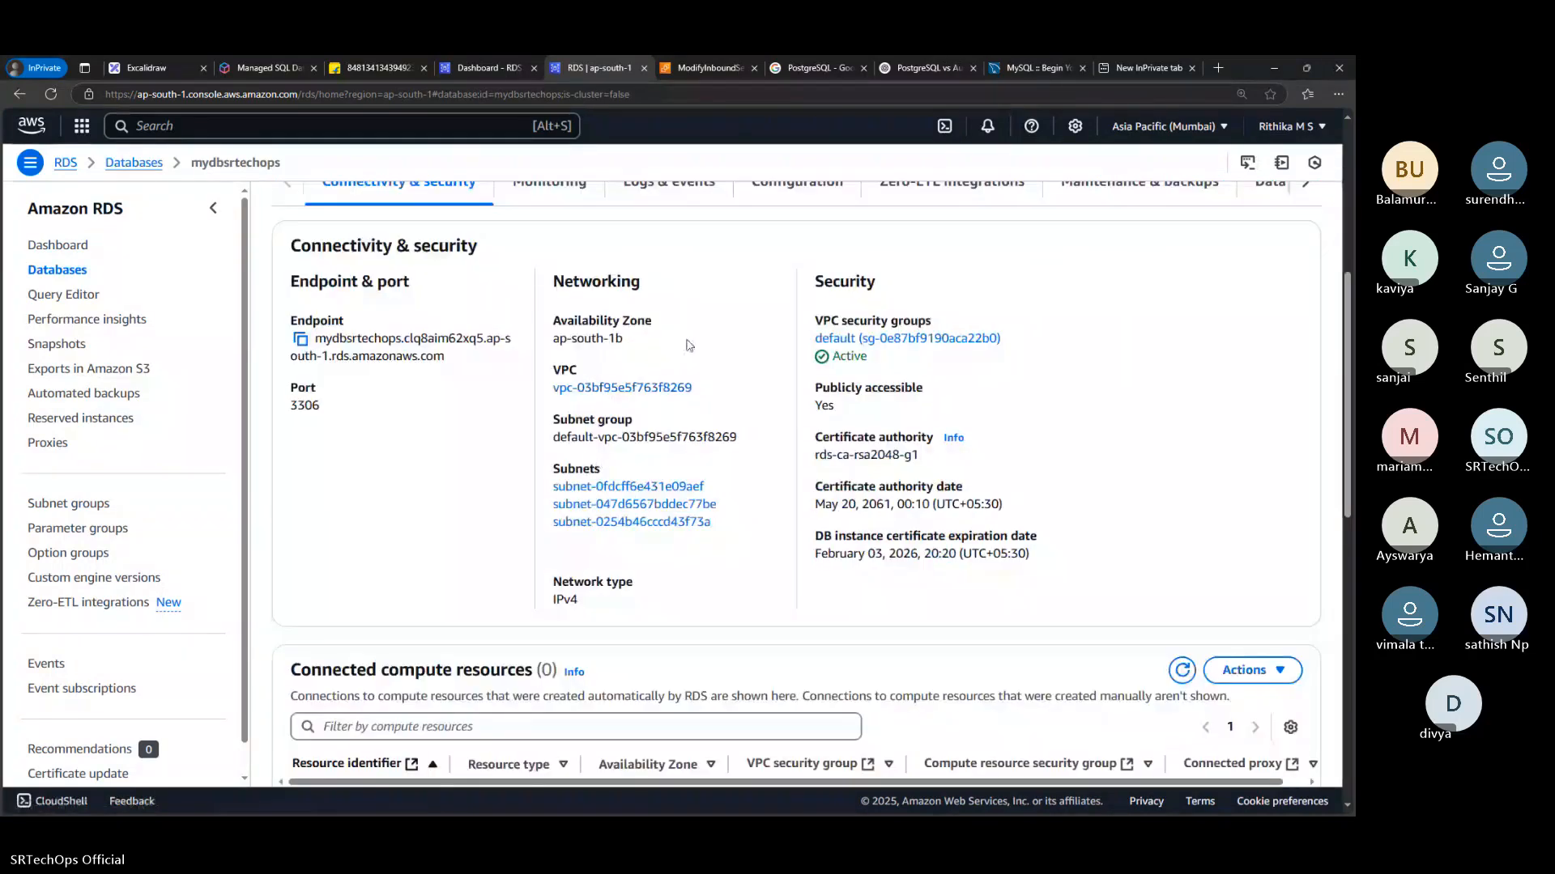
View the database's default VPC security group in the EC2 console and return to the mydbsrtechops details in RDS
left_click(864, 338)
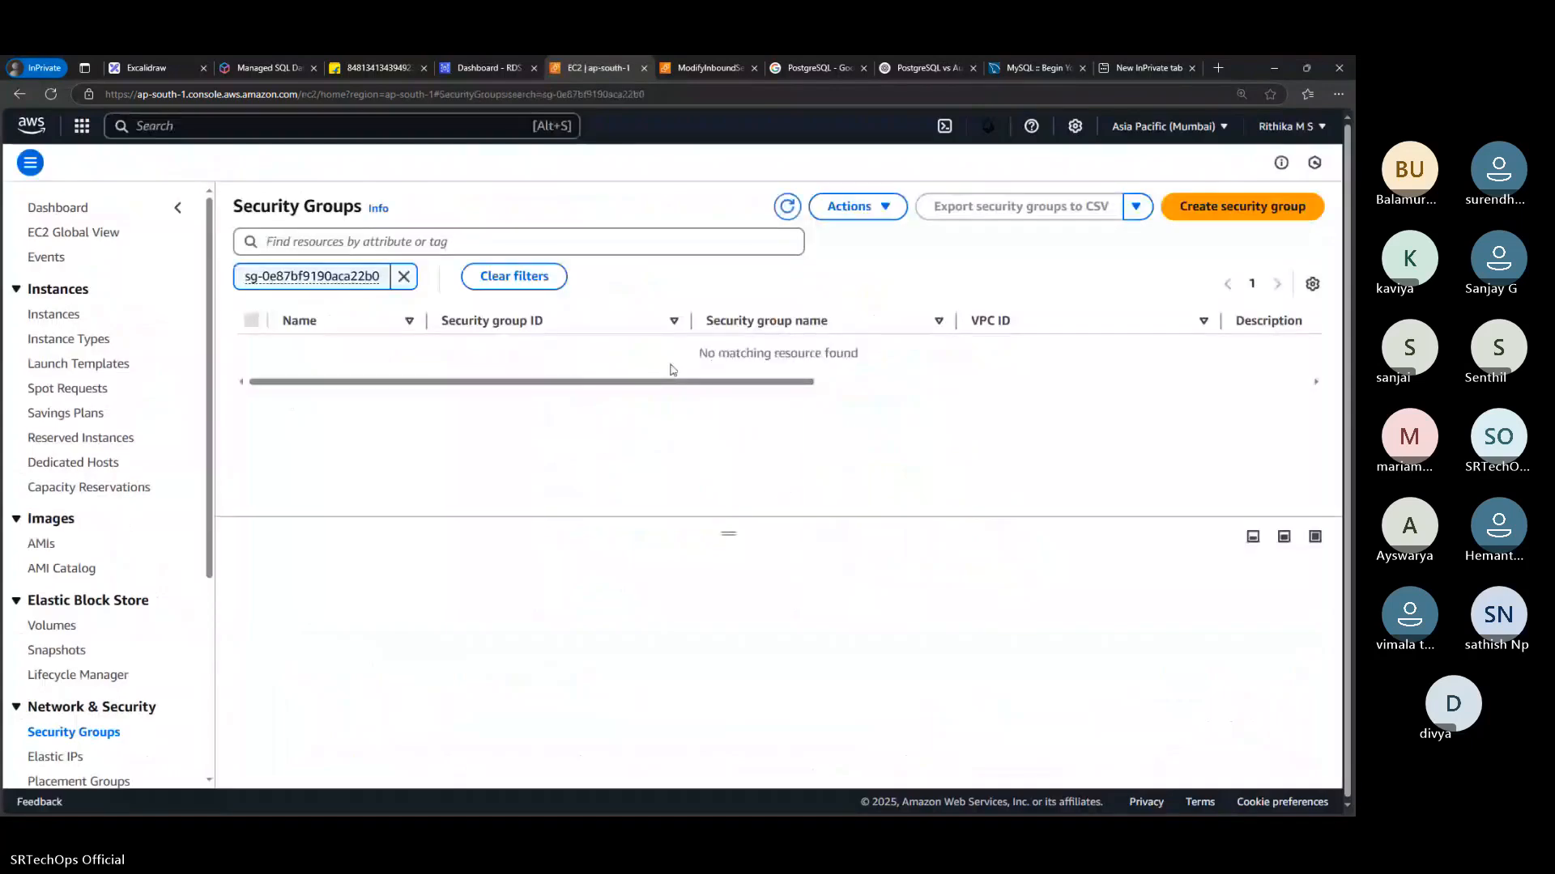
left_click(486, 68)
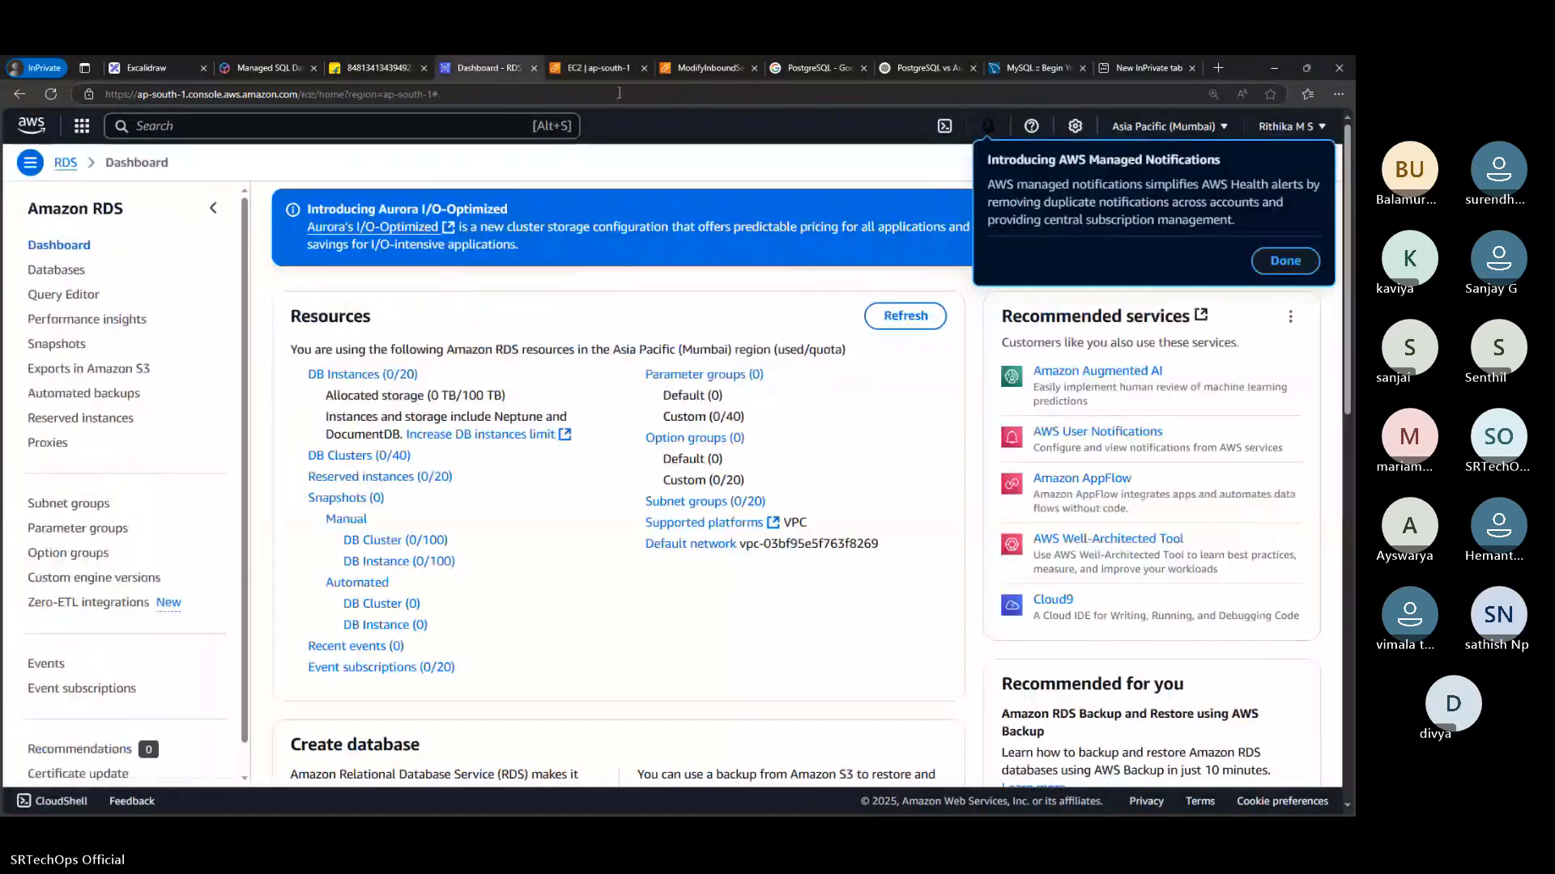
left_click(598, 68)
left_click(18, 95)
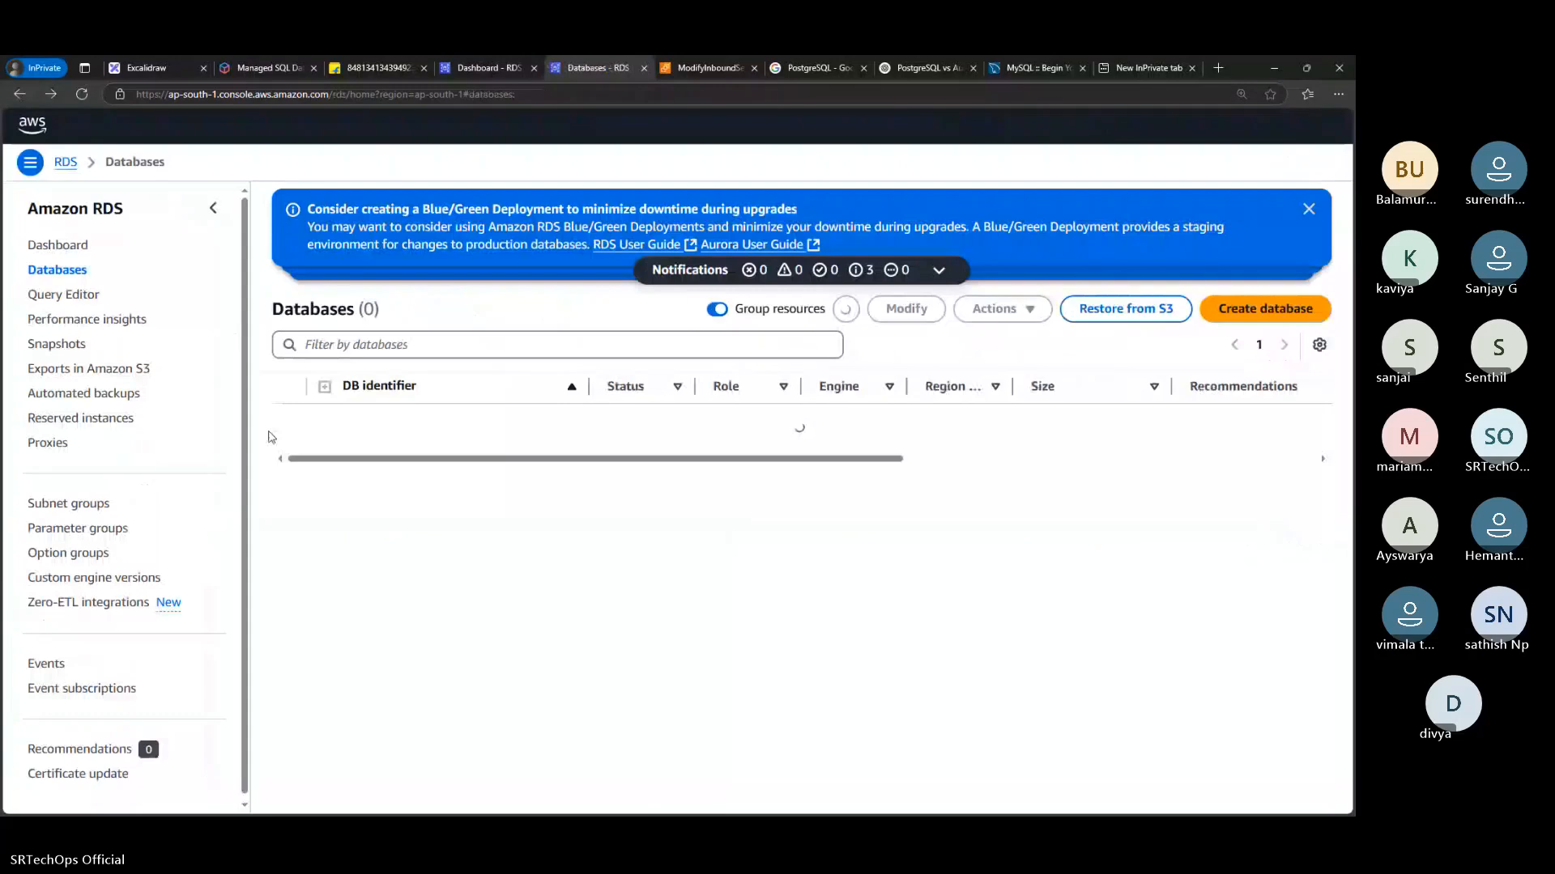
left_click(415, 428)
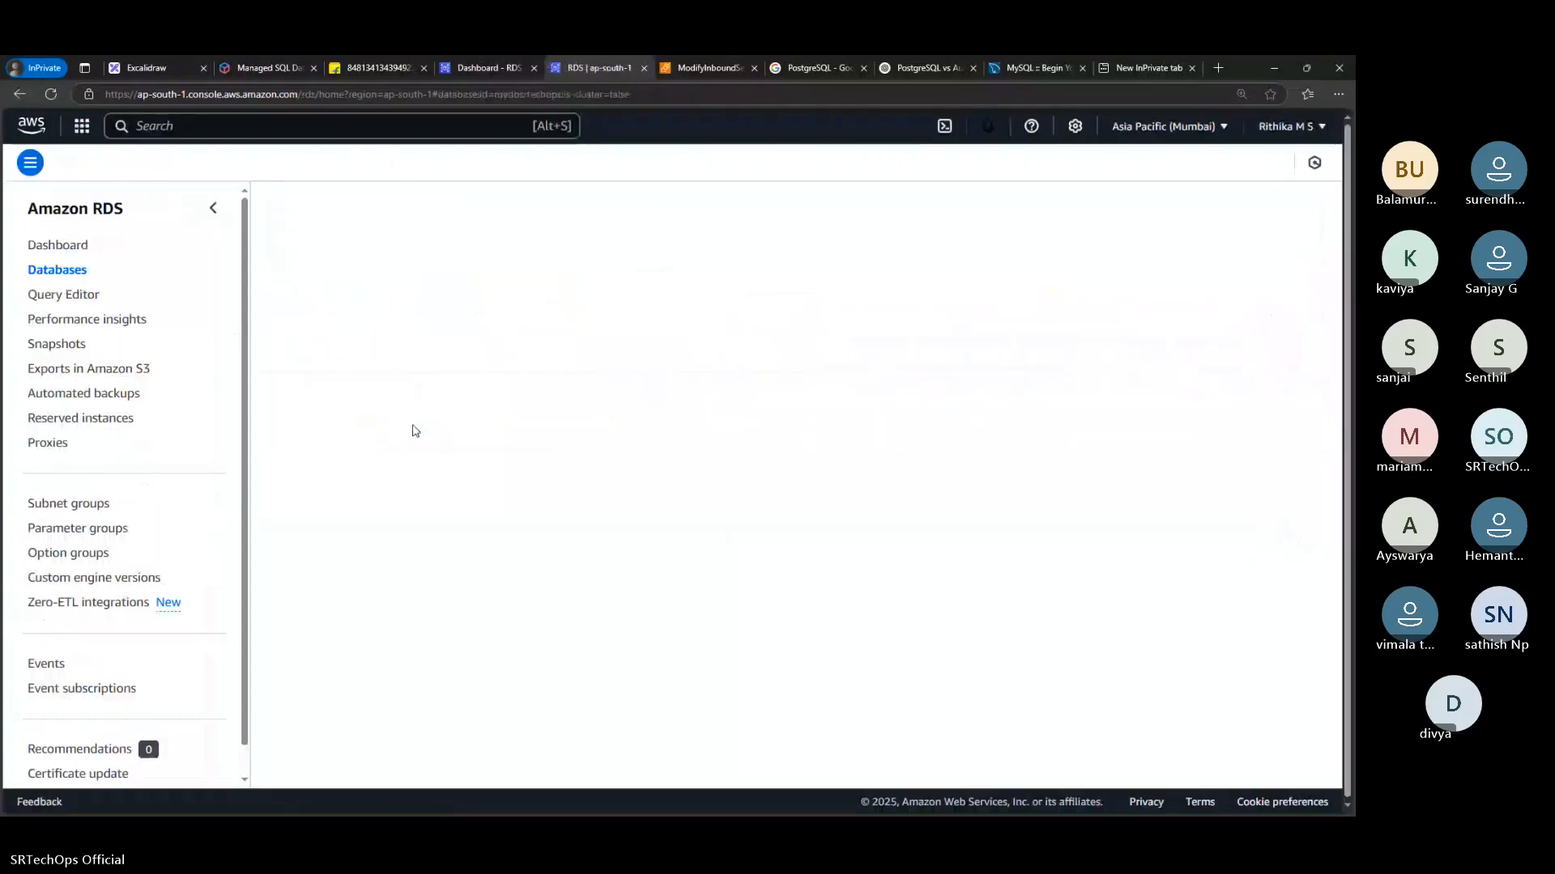
scroll(713, 537, "down", 5)
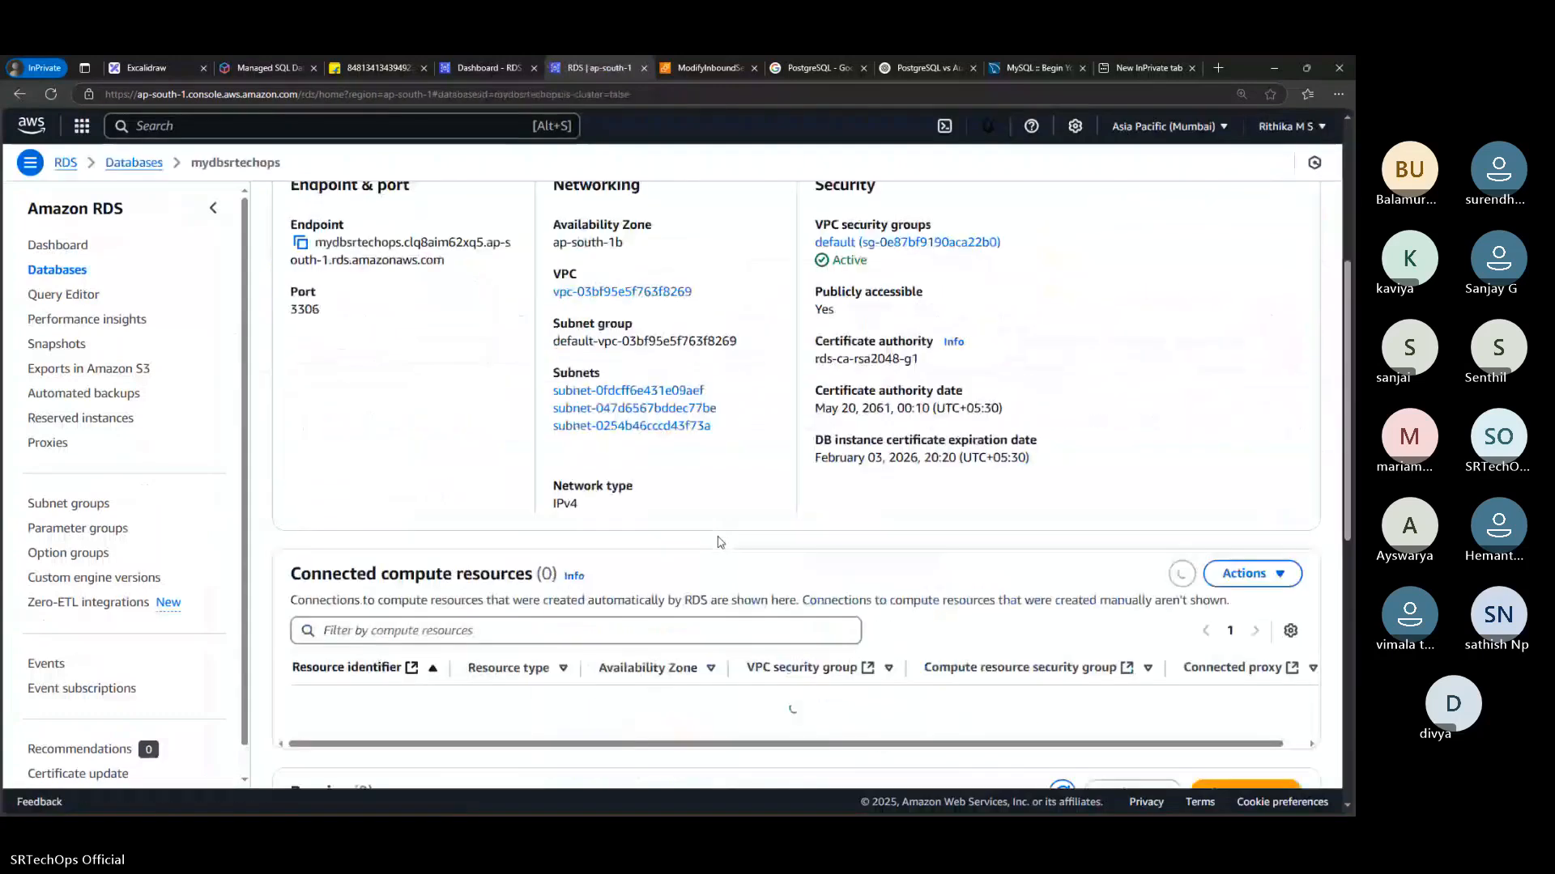
Check the security group rules of mydbsrtechops, open its default security group in EC2 and start editing the inbound rules
scroll(582, 555, "down", 4)
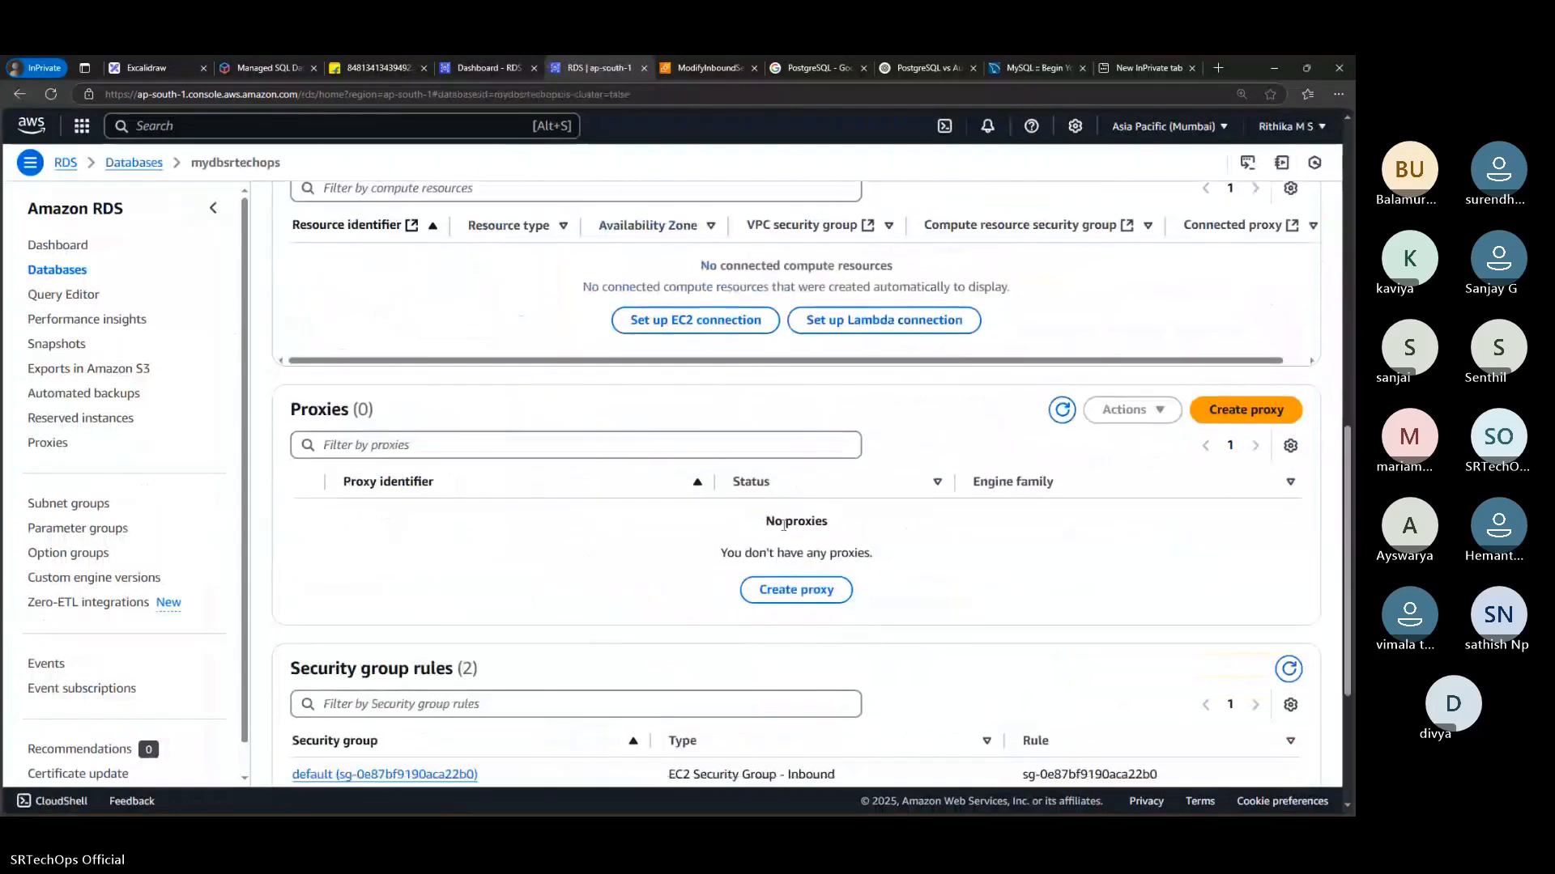
scroll(783, 524, "down", 3)
scroll(992, 572, "up", 4)
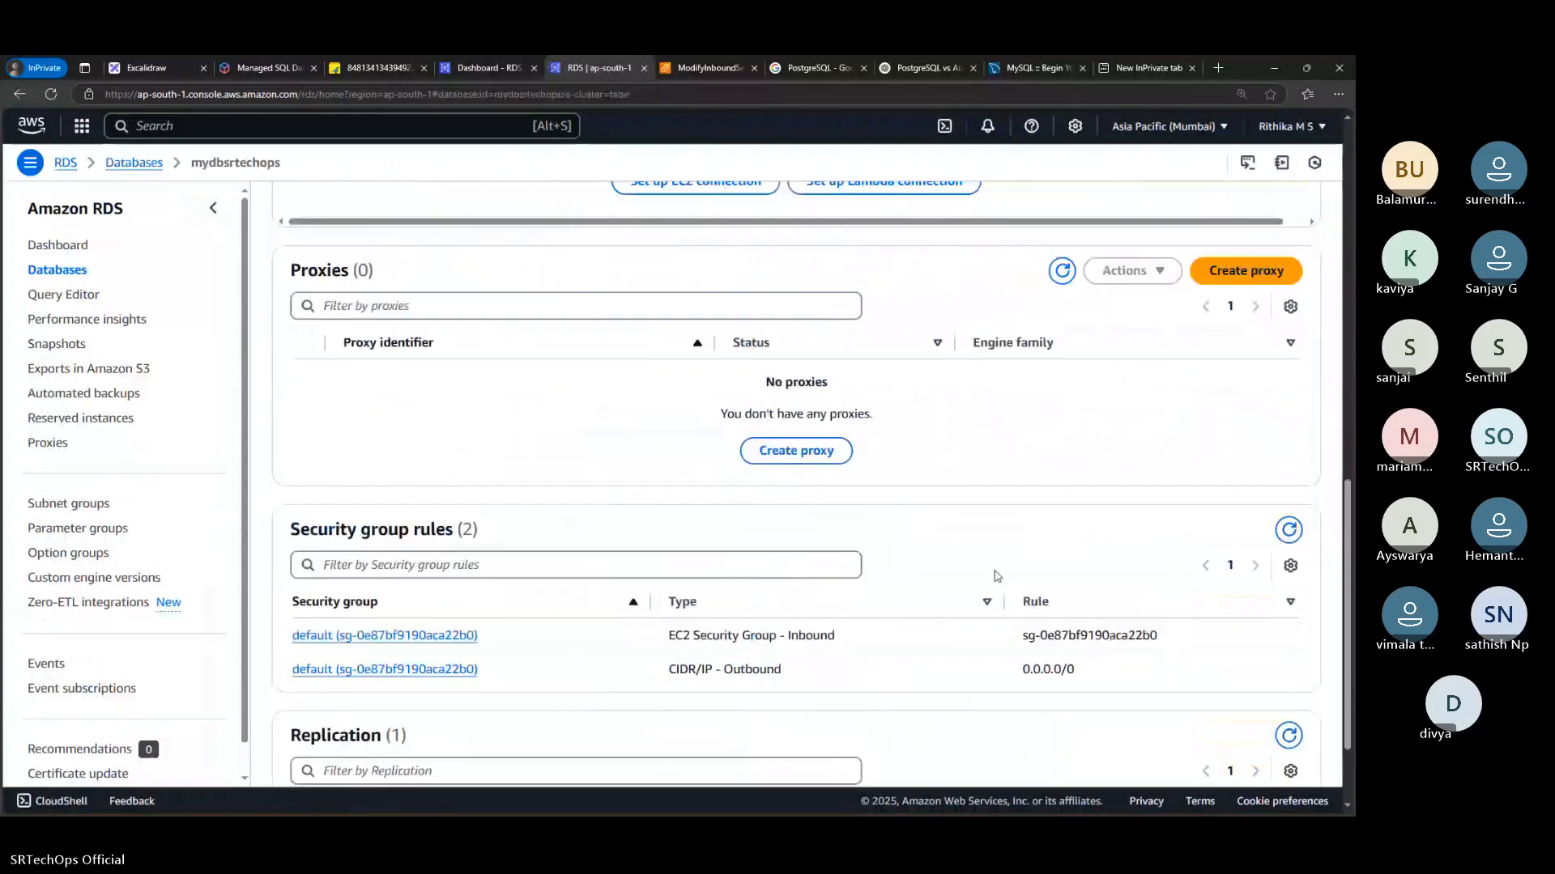
scroll(933, 570, "up", 5)
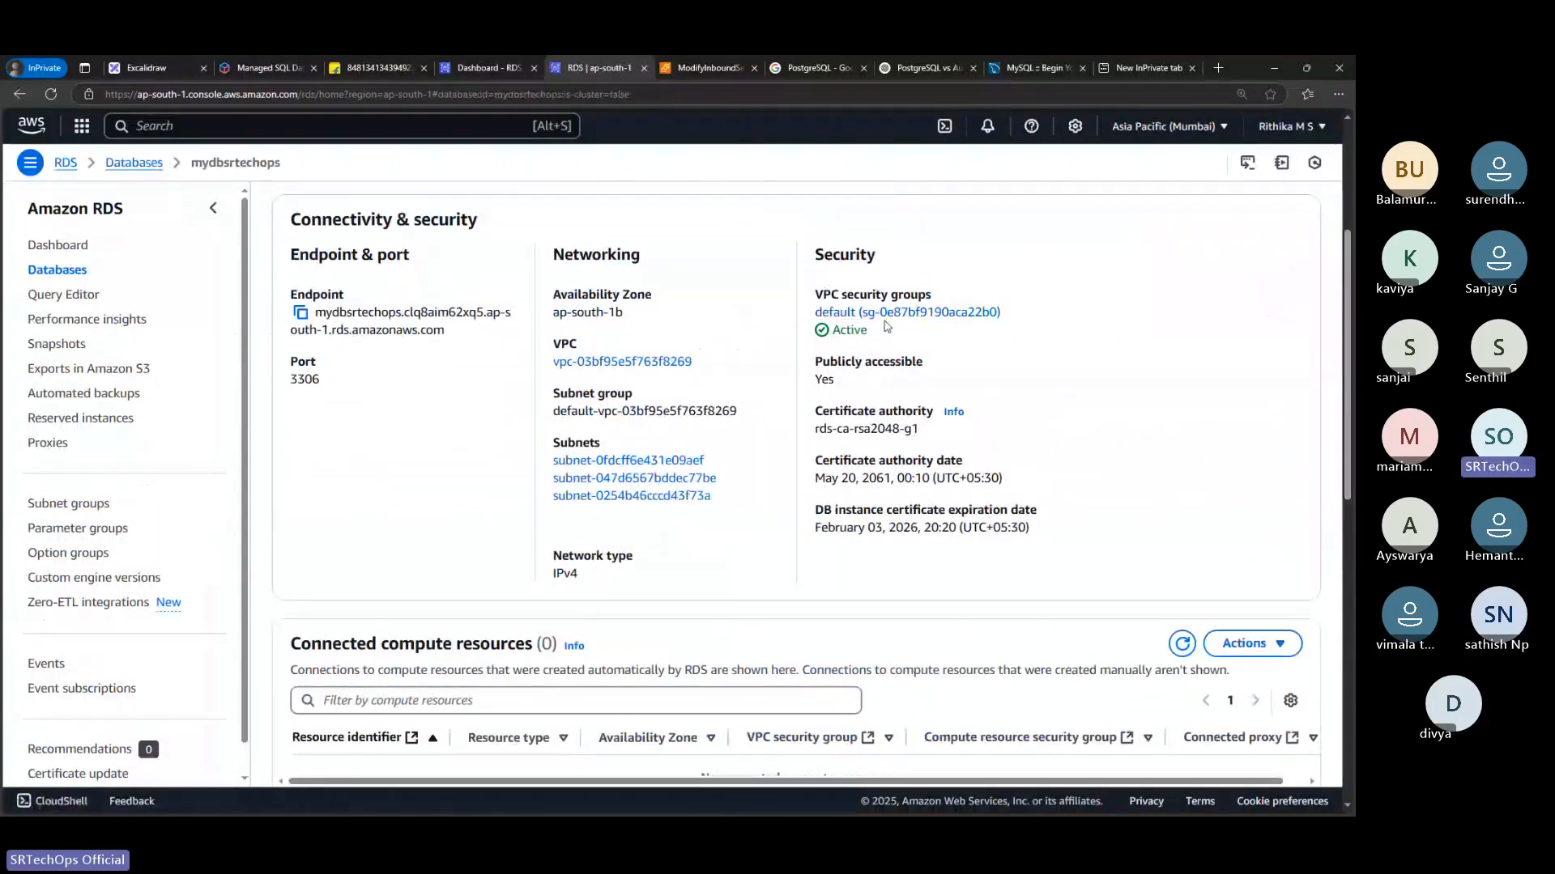
scroll(887, 479, "down", 2)
scroll(887, 479, "down", 6)
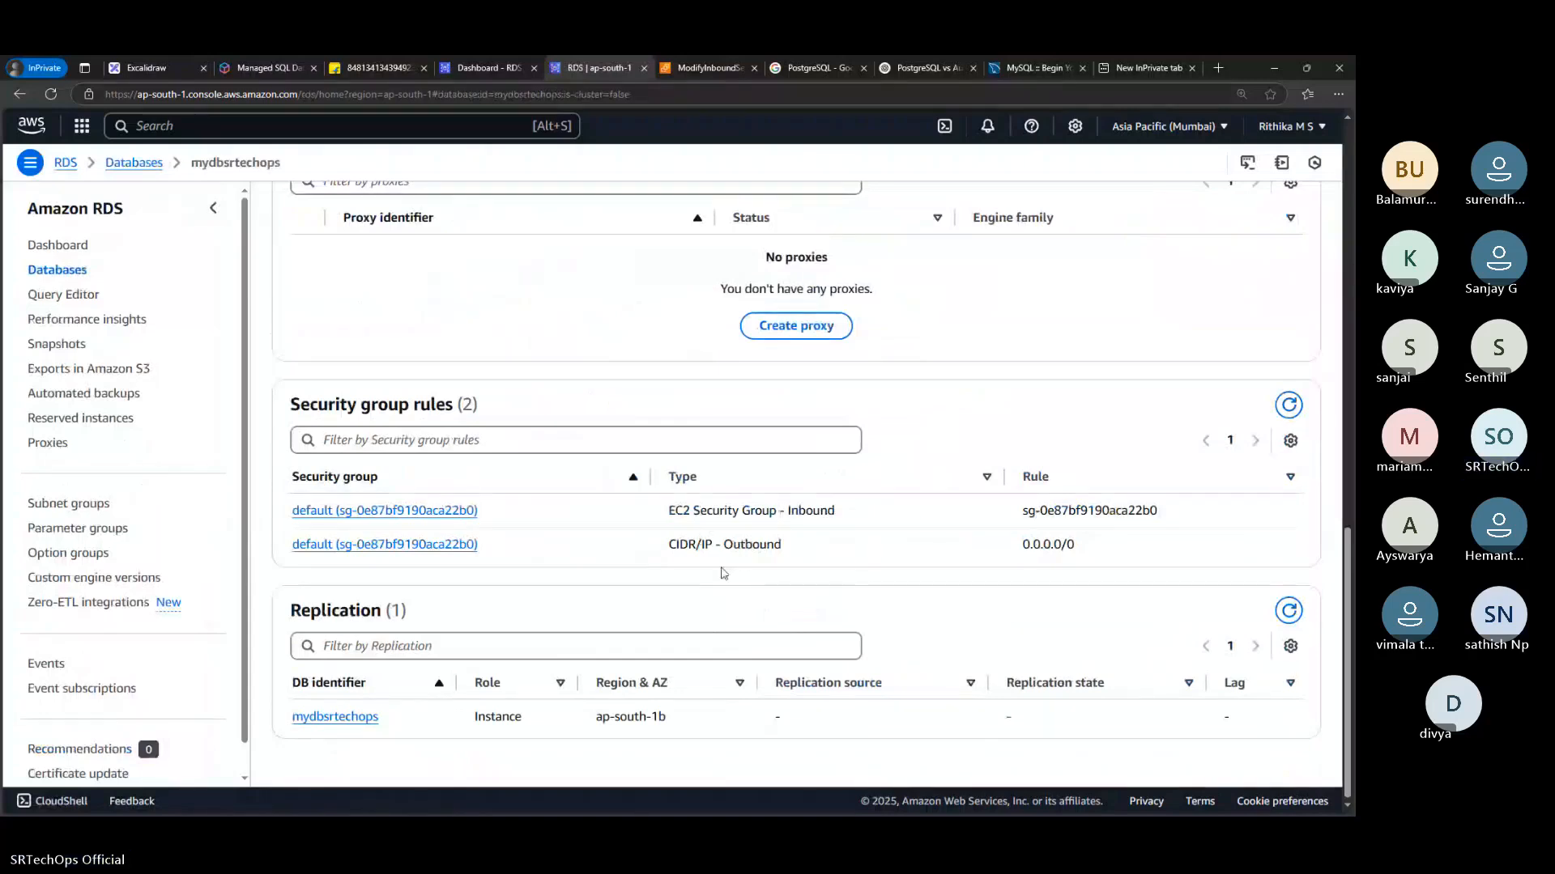
left_click(420, 510)
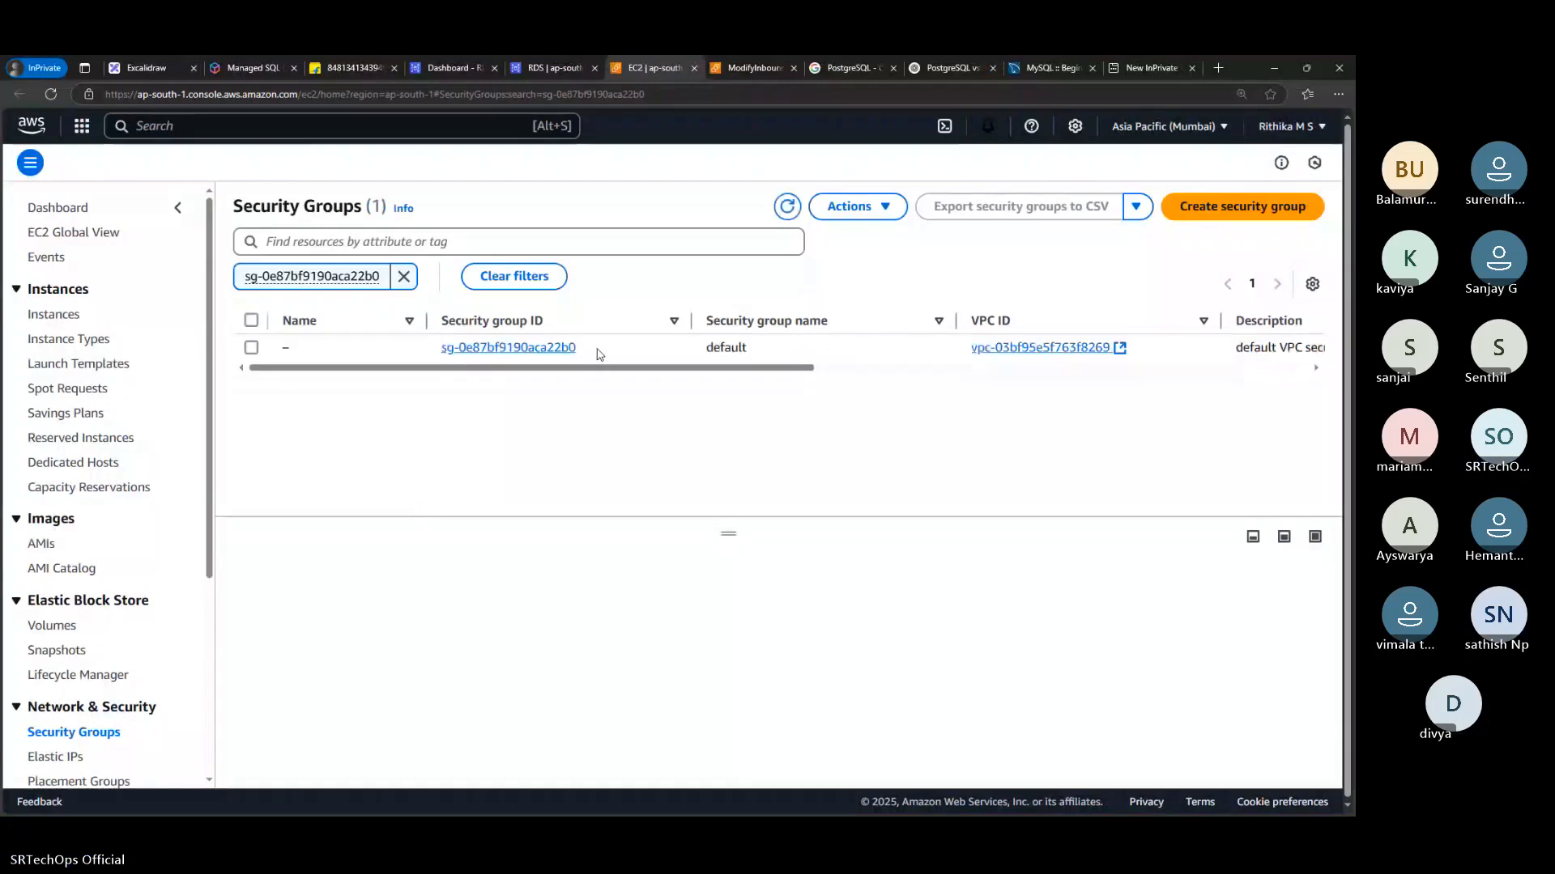
left_click(548, 350)
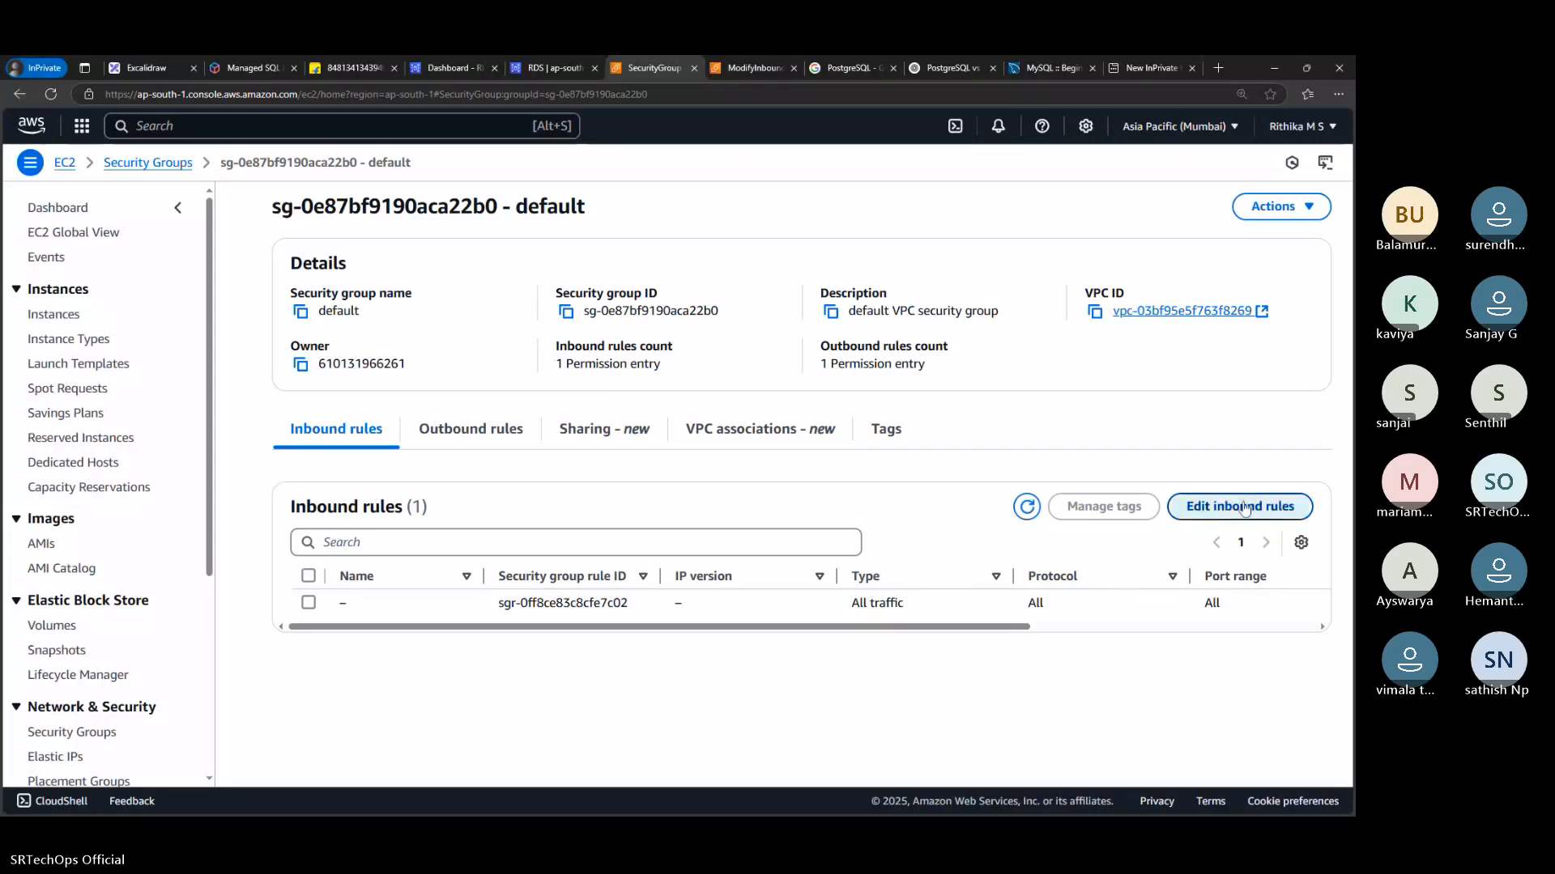
left_click(1222, 501)
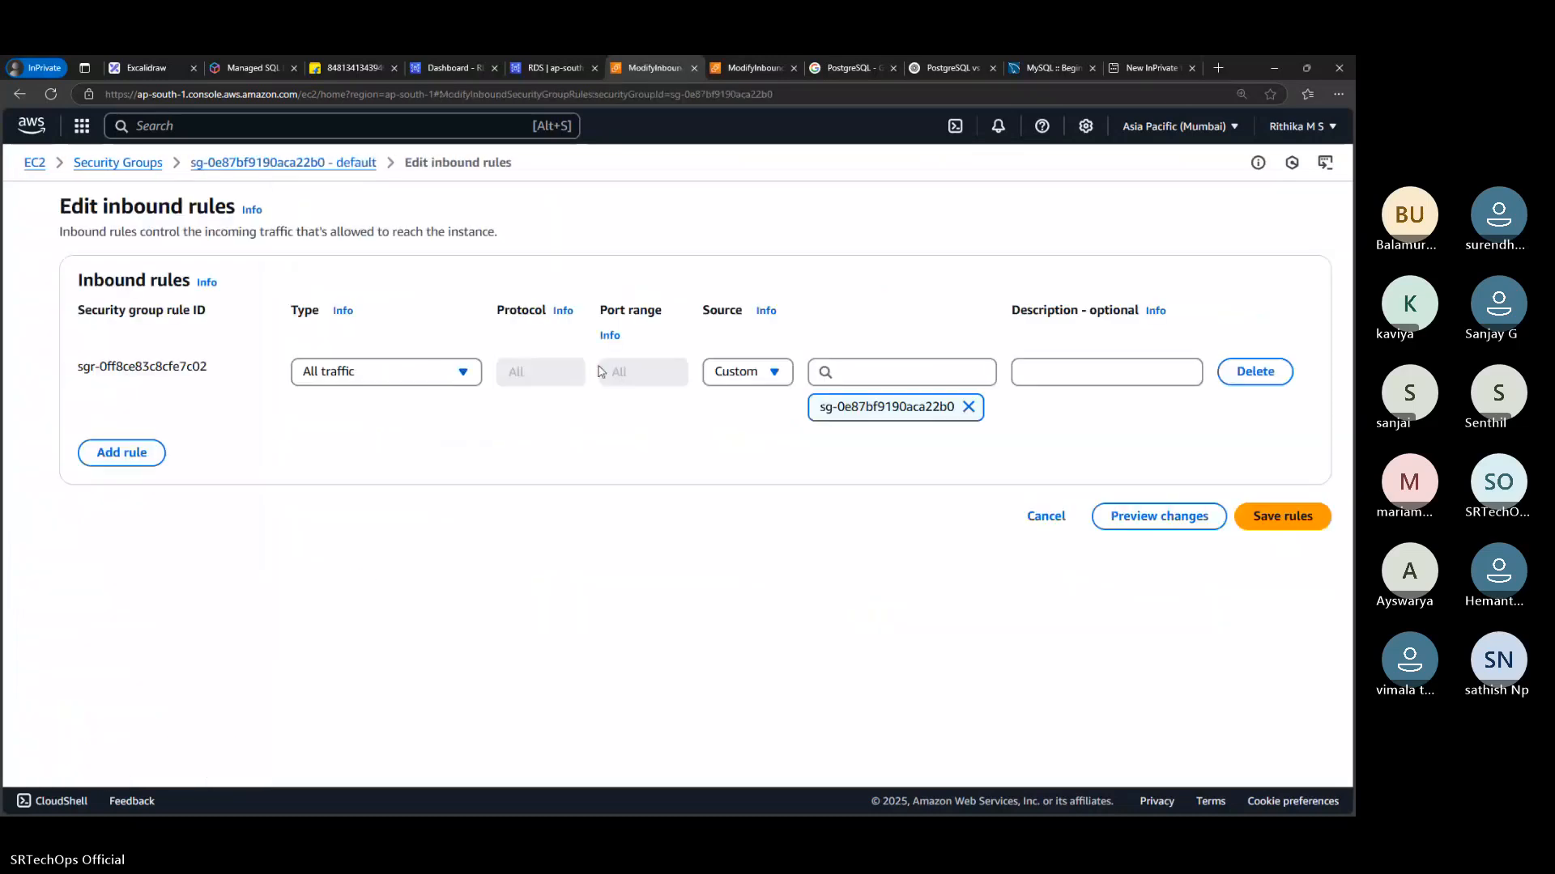
Check the source options of the existing All traffic inbound rule and try to save the rules
left_click(739, 373)
left_click(824, 378)
left_click(852, 373)
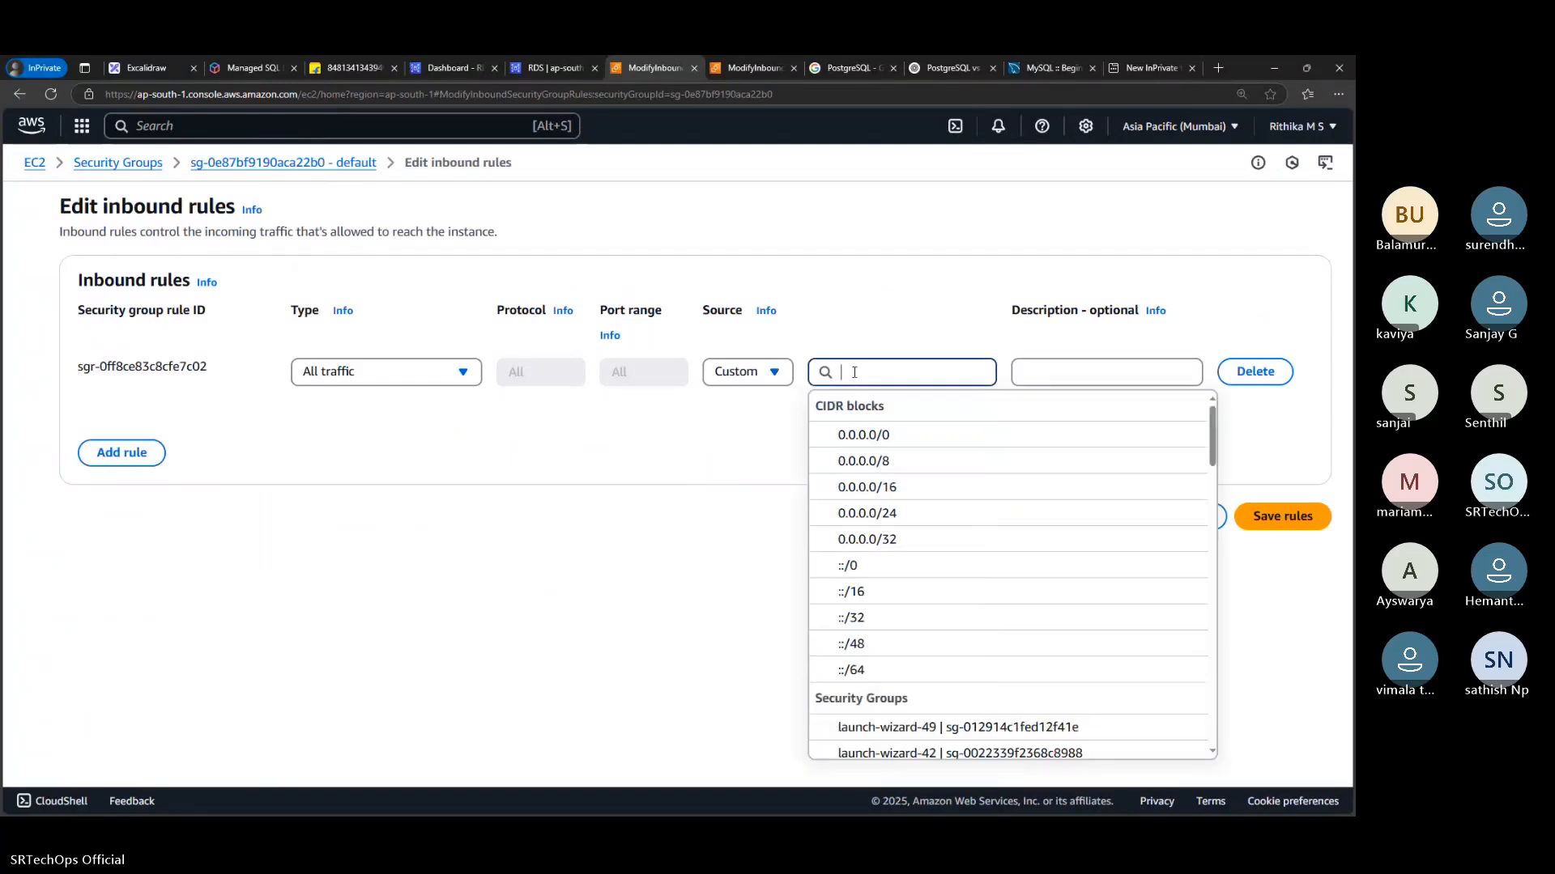
left_click(849, 331)
left_click(1292, 519)
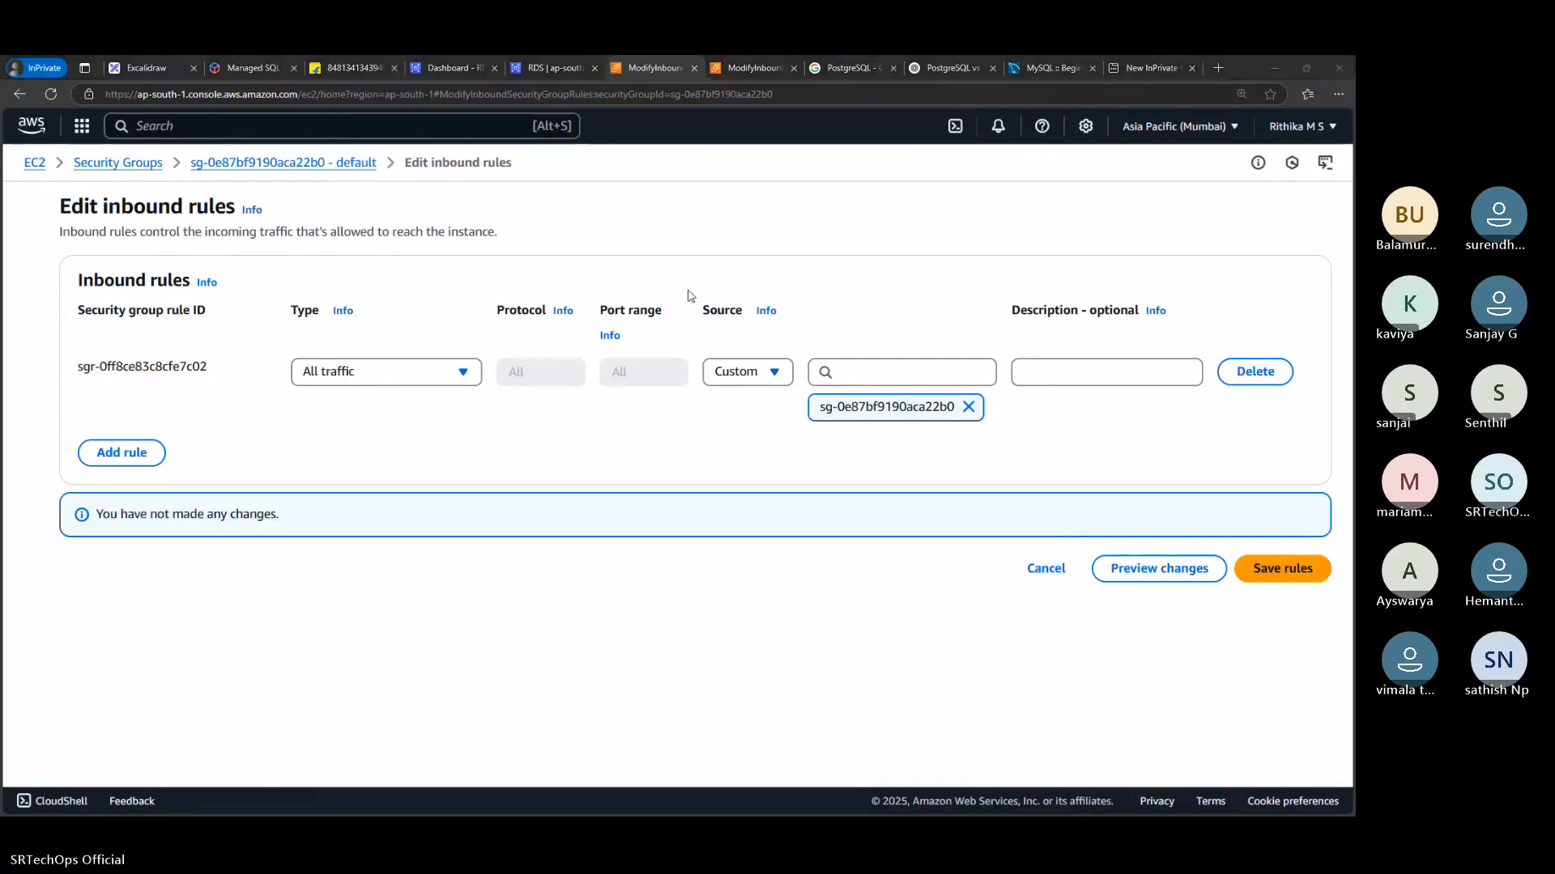
Switch to MySQL Workbench and start a new connection with hostname mydbsrtechops.clq8aim62xq5.ap-south-1.rds.amazonaws.com, copied from the Sublime Text notes
key("alt+Tab")
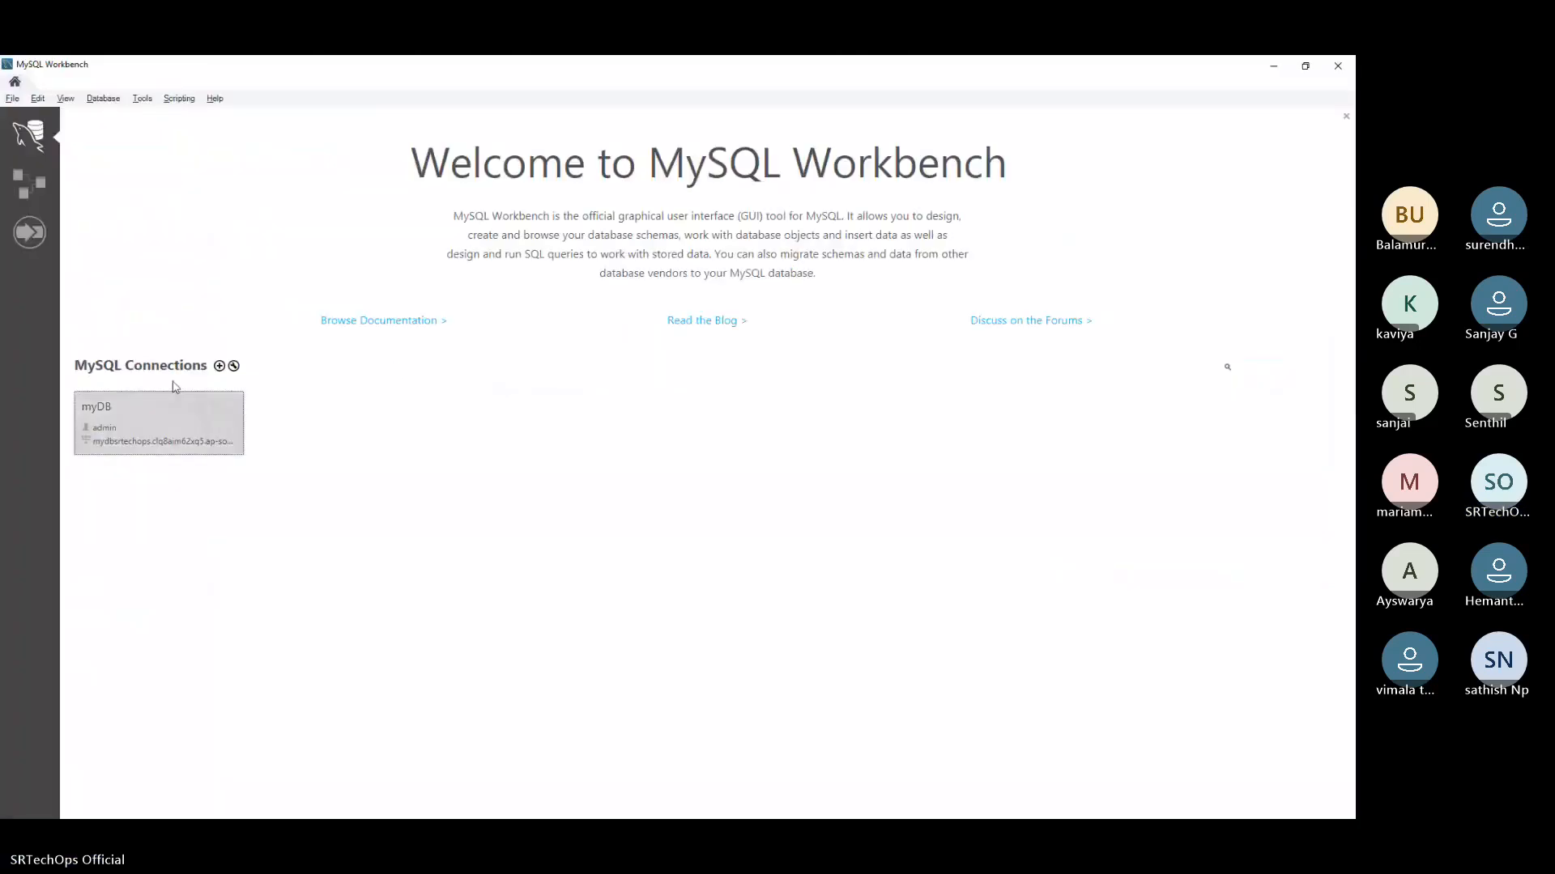
left_click(219, 366)
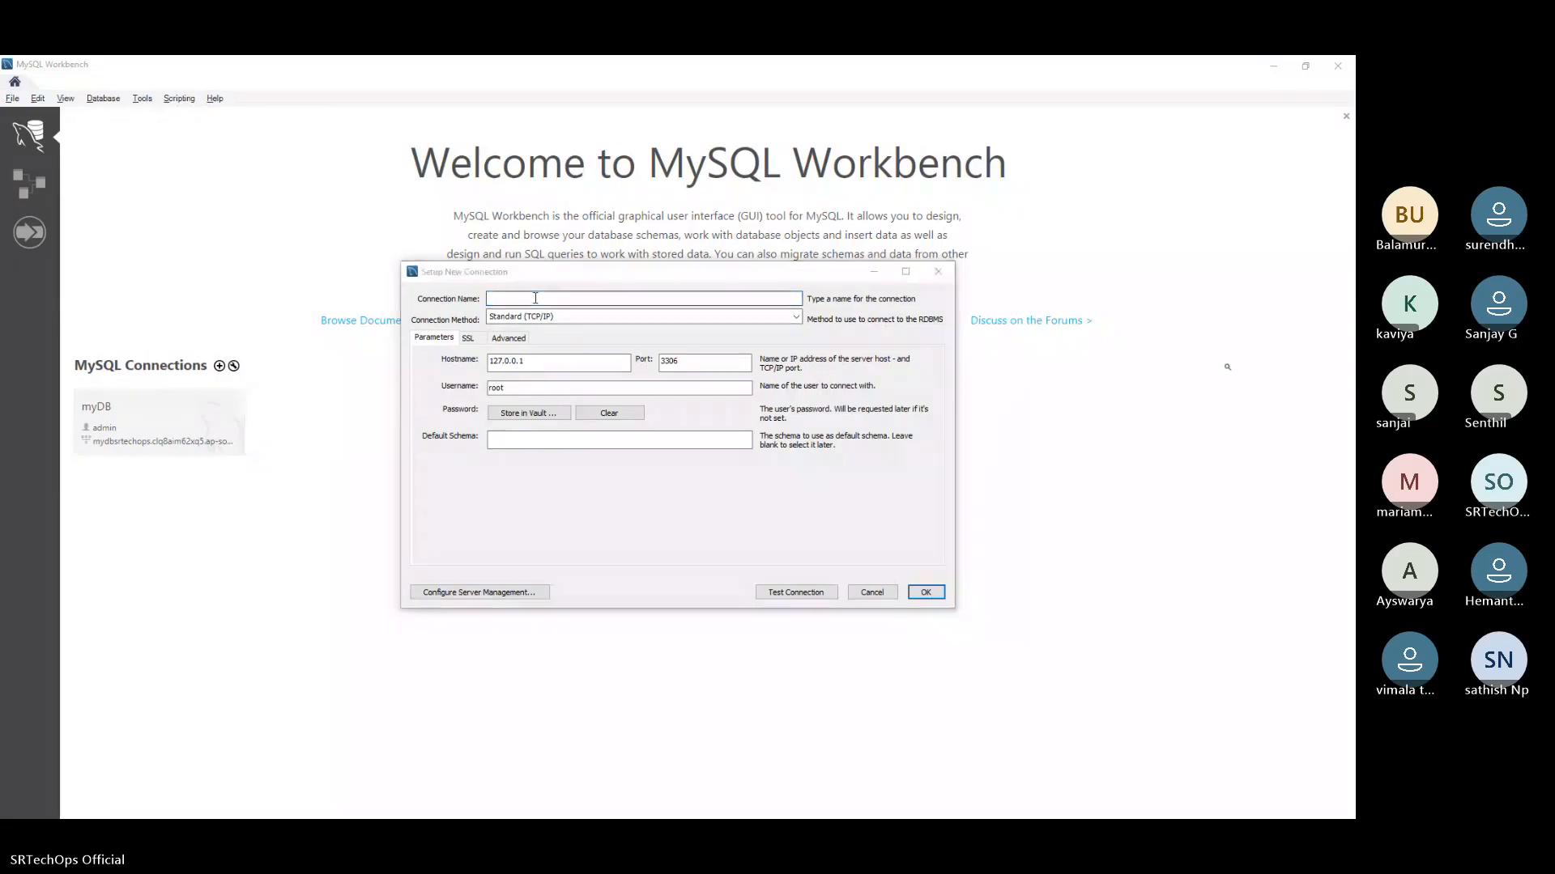
key("alt+Tab")
left_click_drag(806, 328, 47, 333)
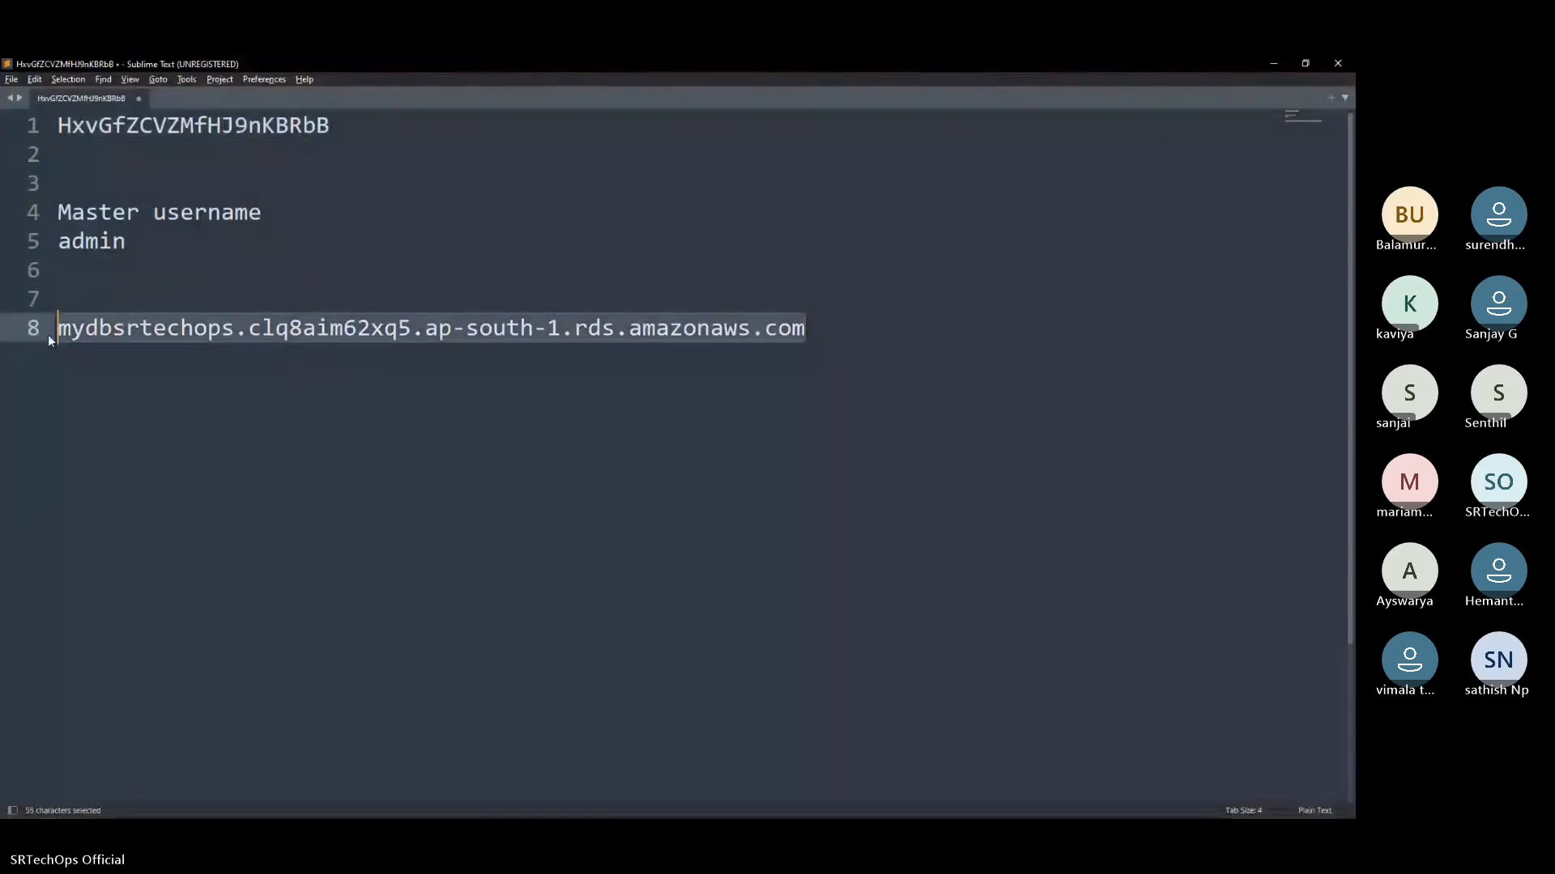
key("ctrl+c")
key("alt+Tab")
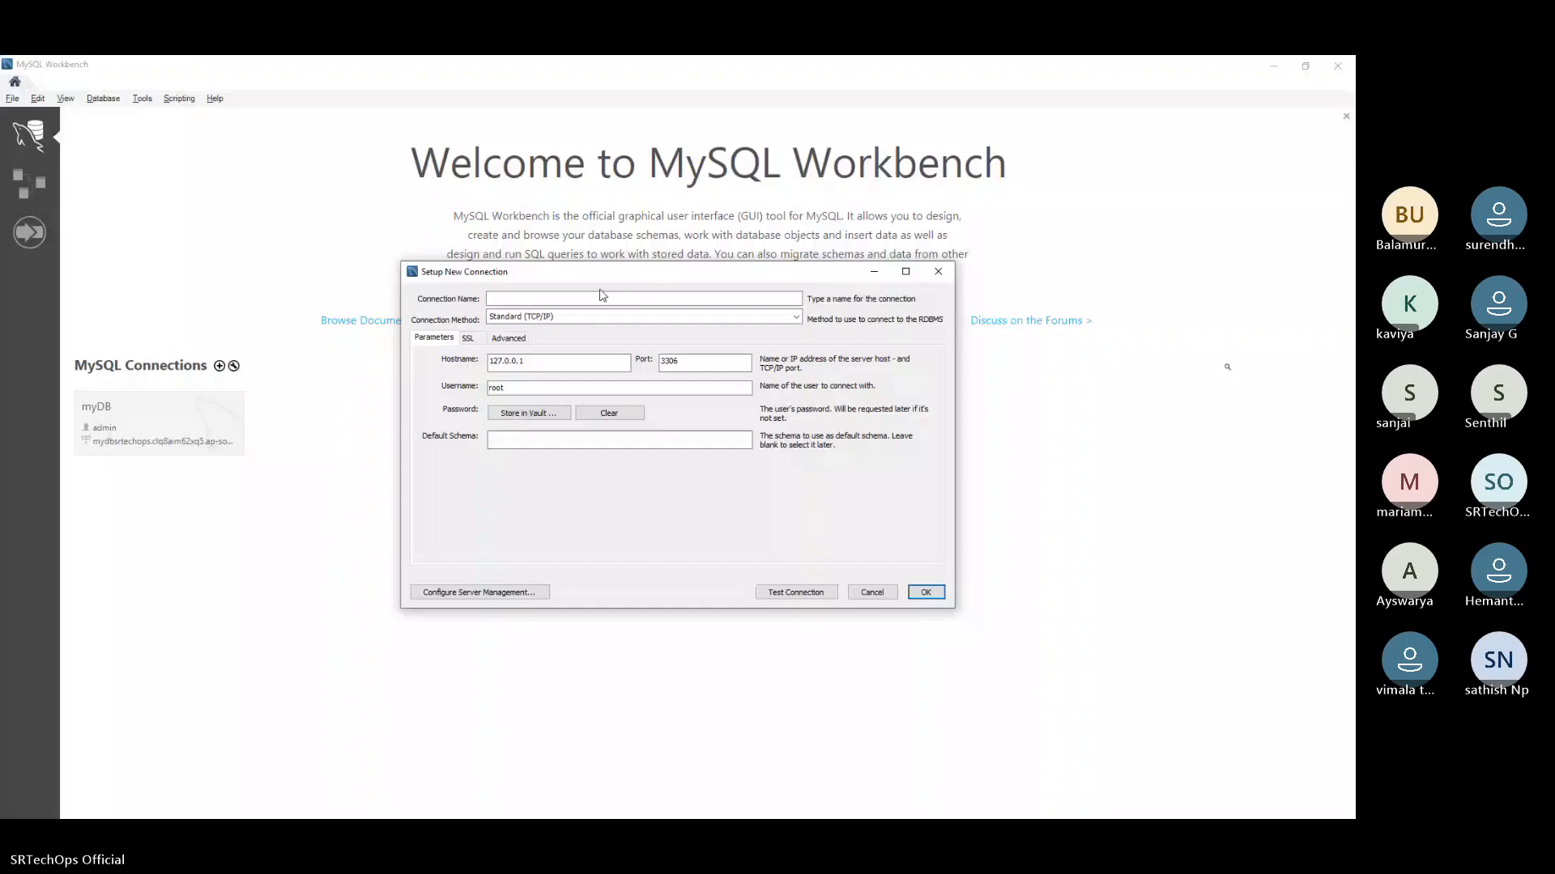
left_click(603, 298)
key("ctrl+v")
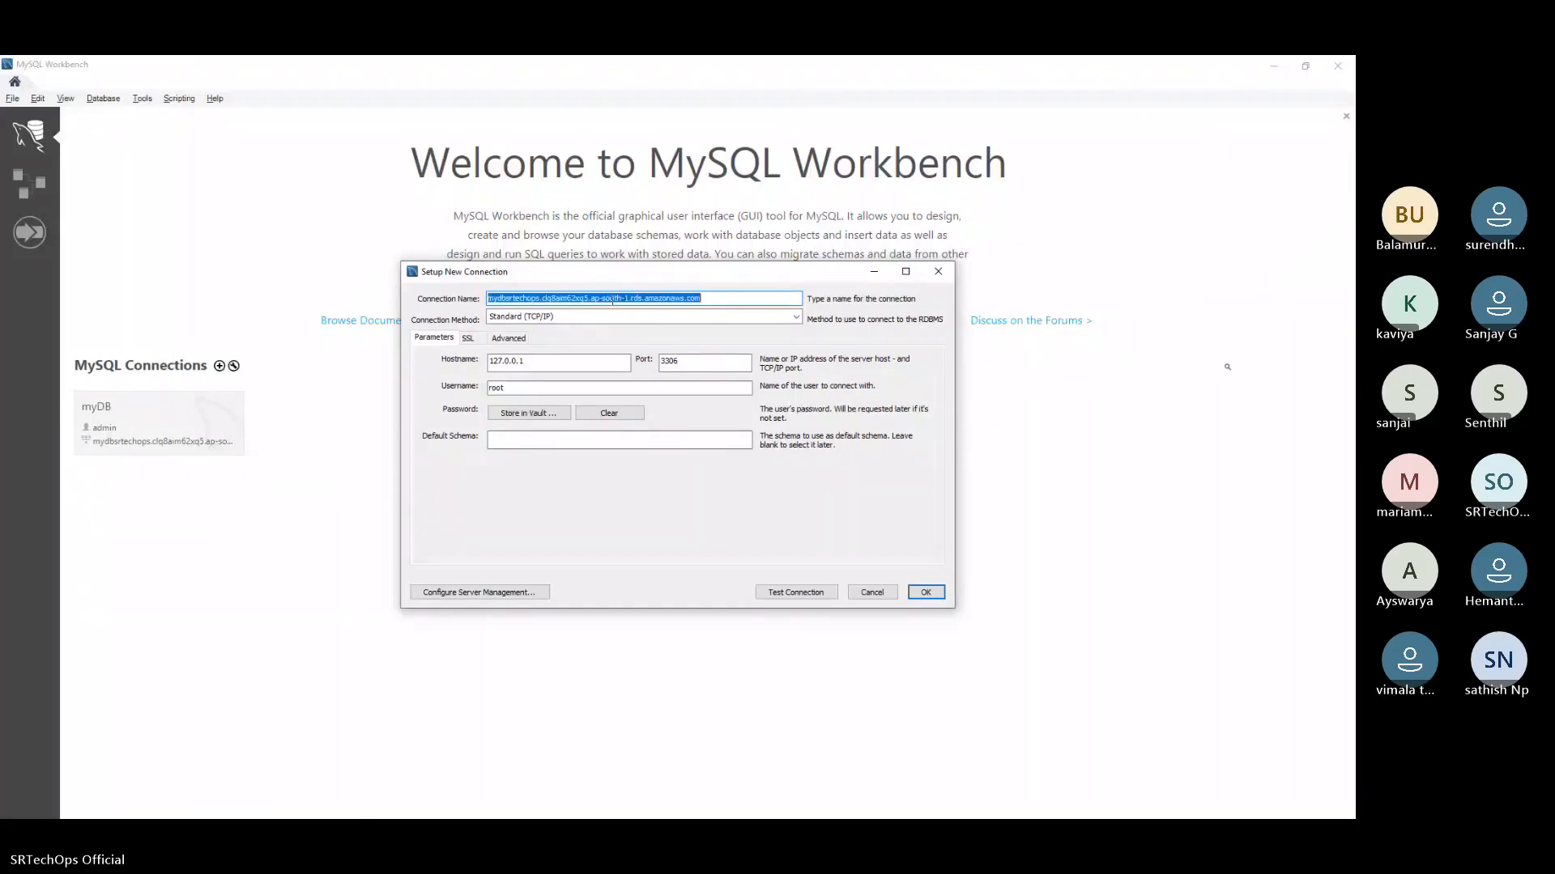
key("ctrl+x")
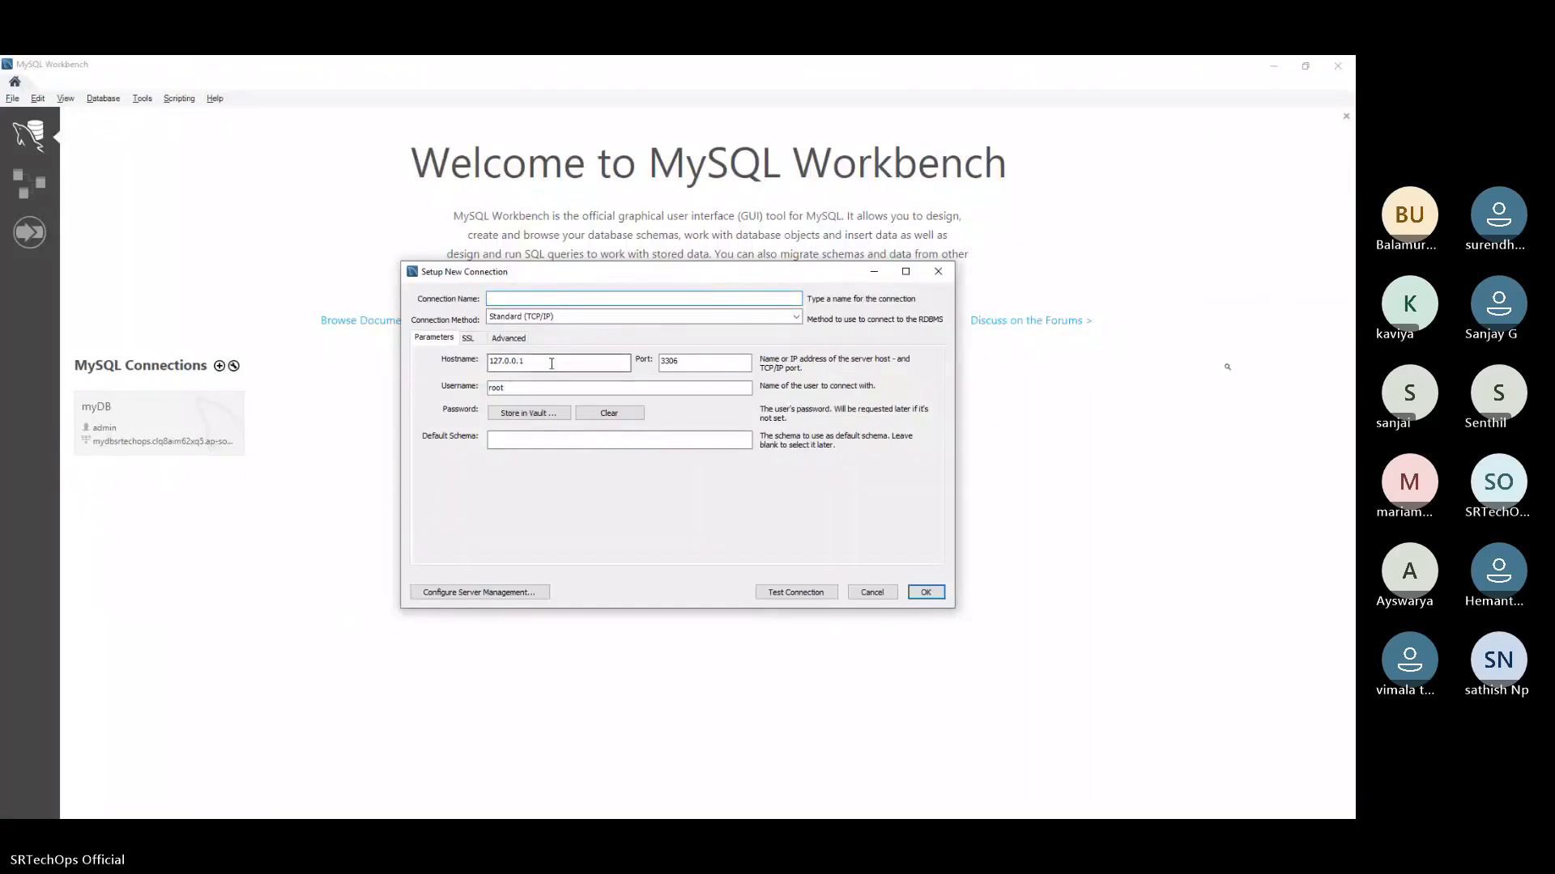
left_click_drag(548, 362, 427, 369)
key("ctrl+v")
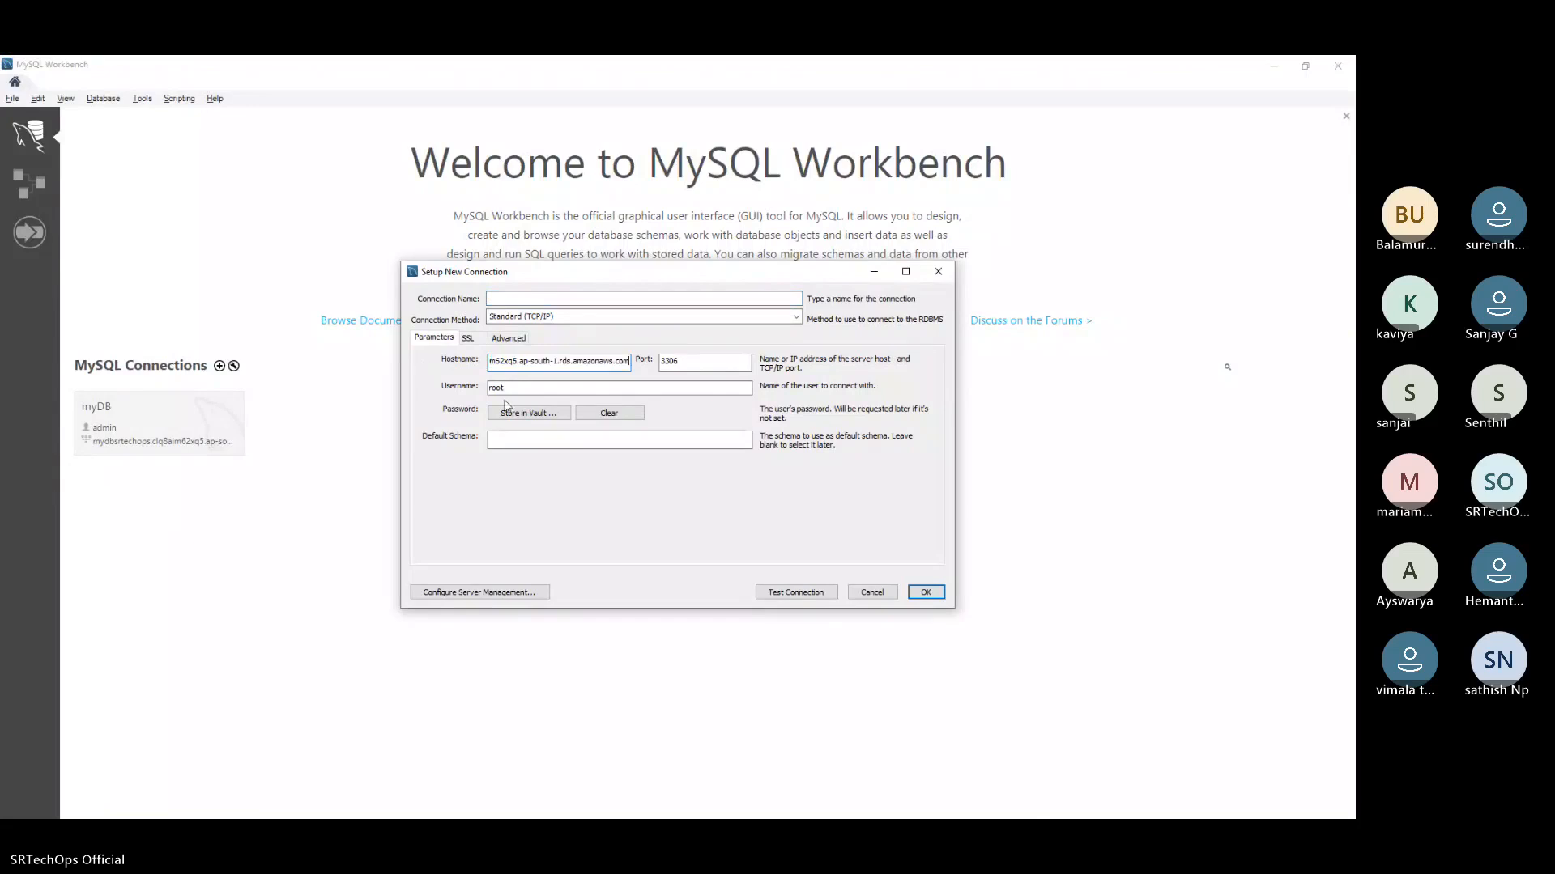
Set the new connection's username to admin
double_click(537, 391)
key("BackSpace")
type("admin")
Store the account password for the new connection in the vault, copying it from the Sublime Text notes
left_click(520, 414)
left_click(569, 446)
left_click(498, 431)
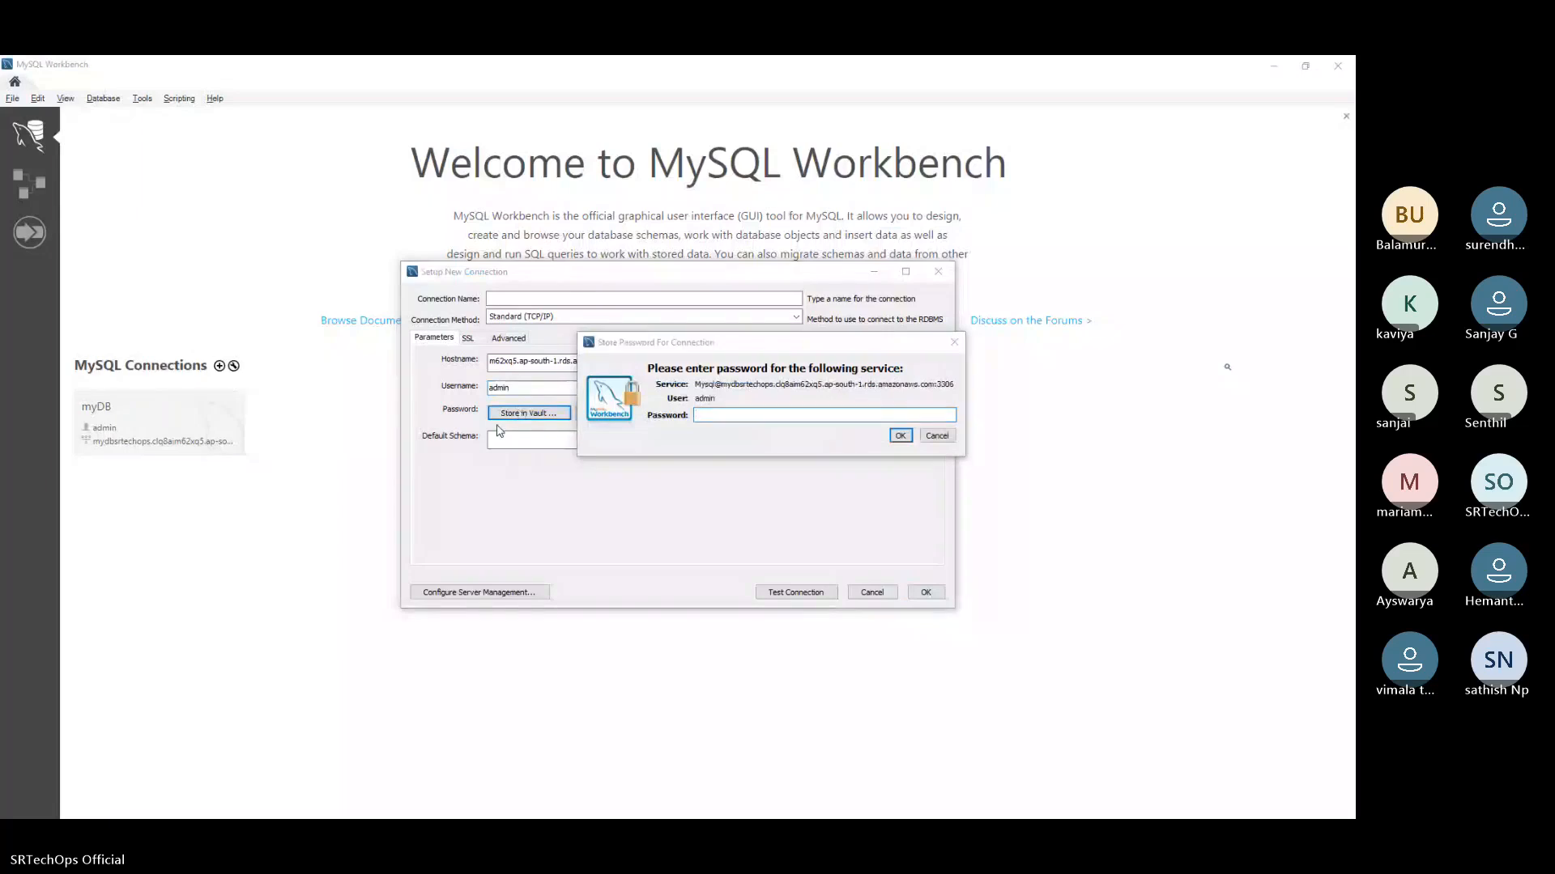
key("alt+Tab")
left_click_drag(351, 139, 41, 127)
right_click(122, 137)
left_click(154, 176)
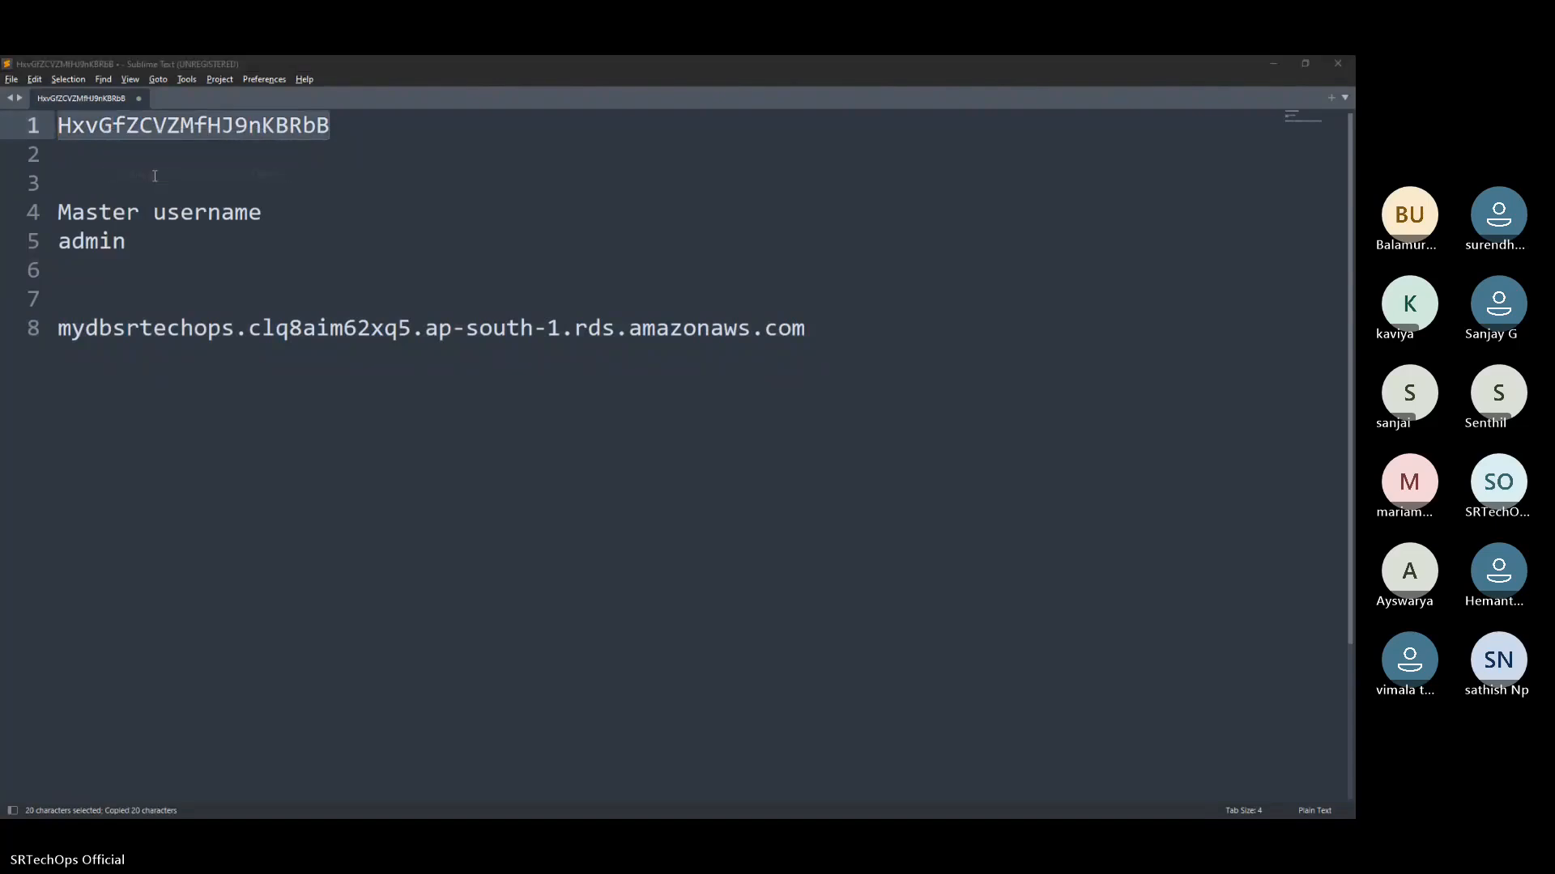
key("alt+Tab")
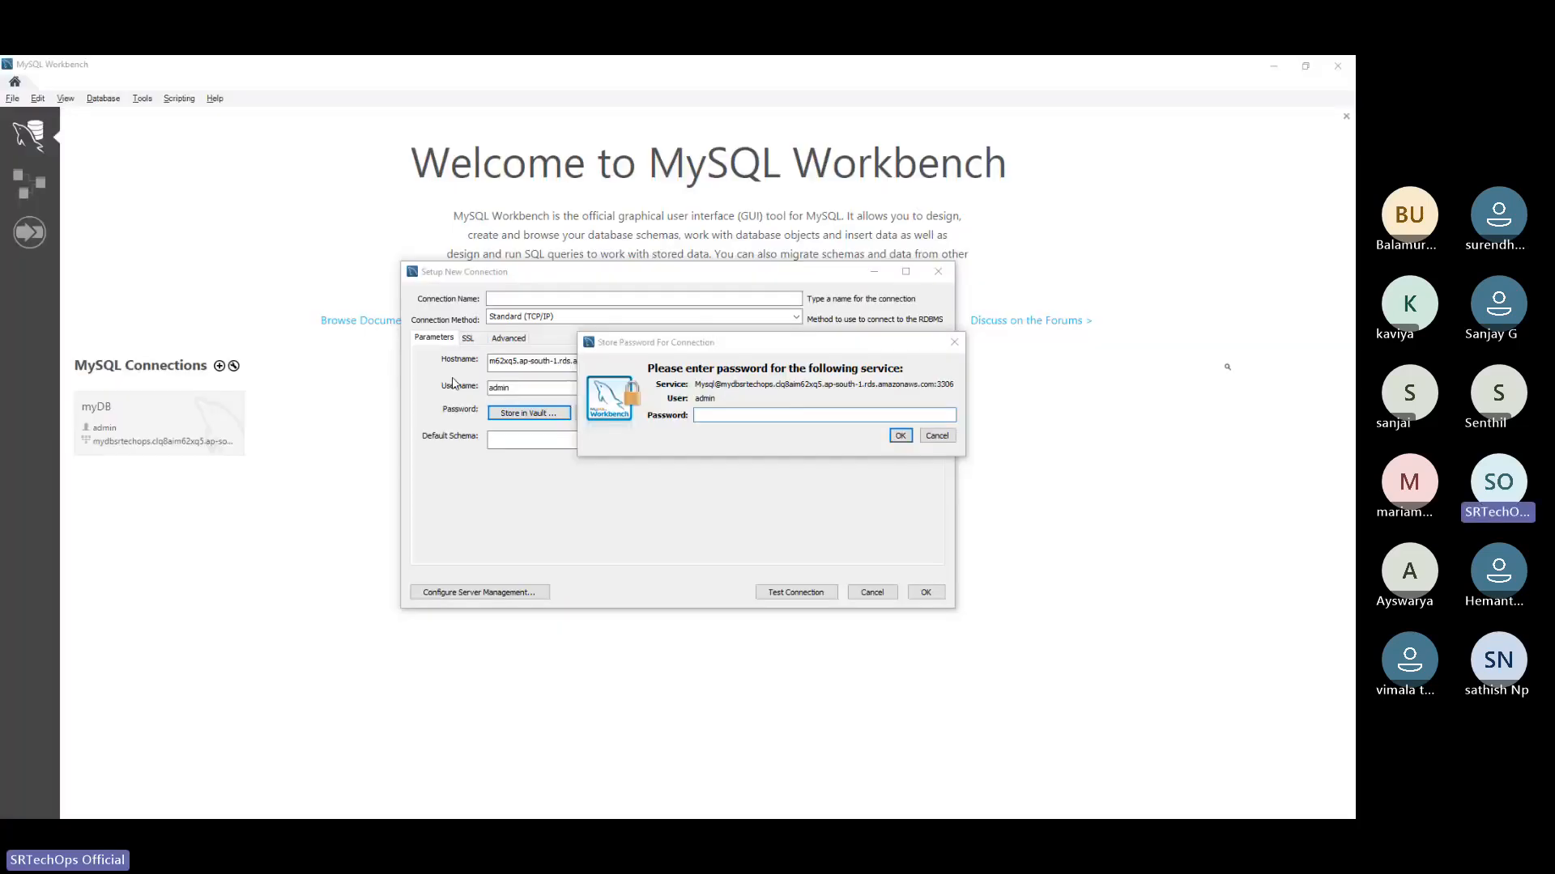
key("ctrl+v")
left_click(896, 434)
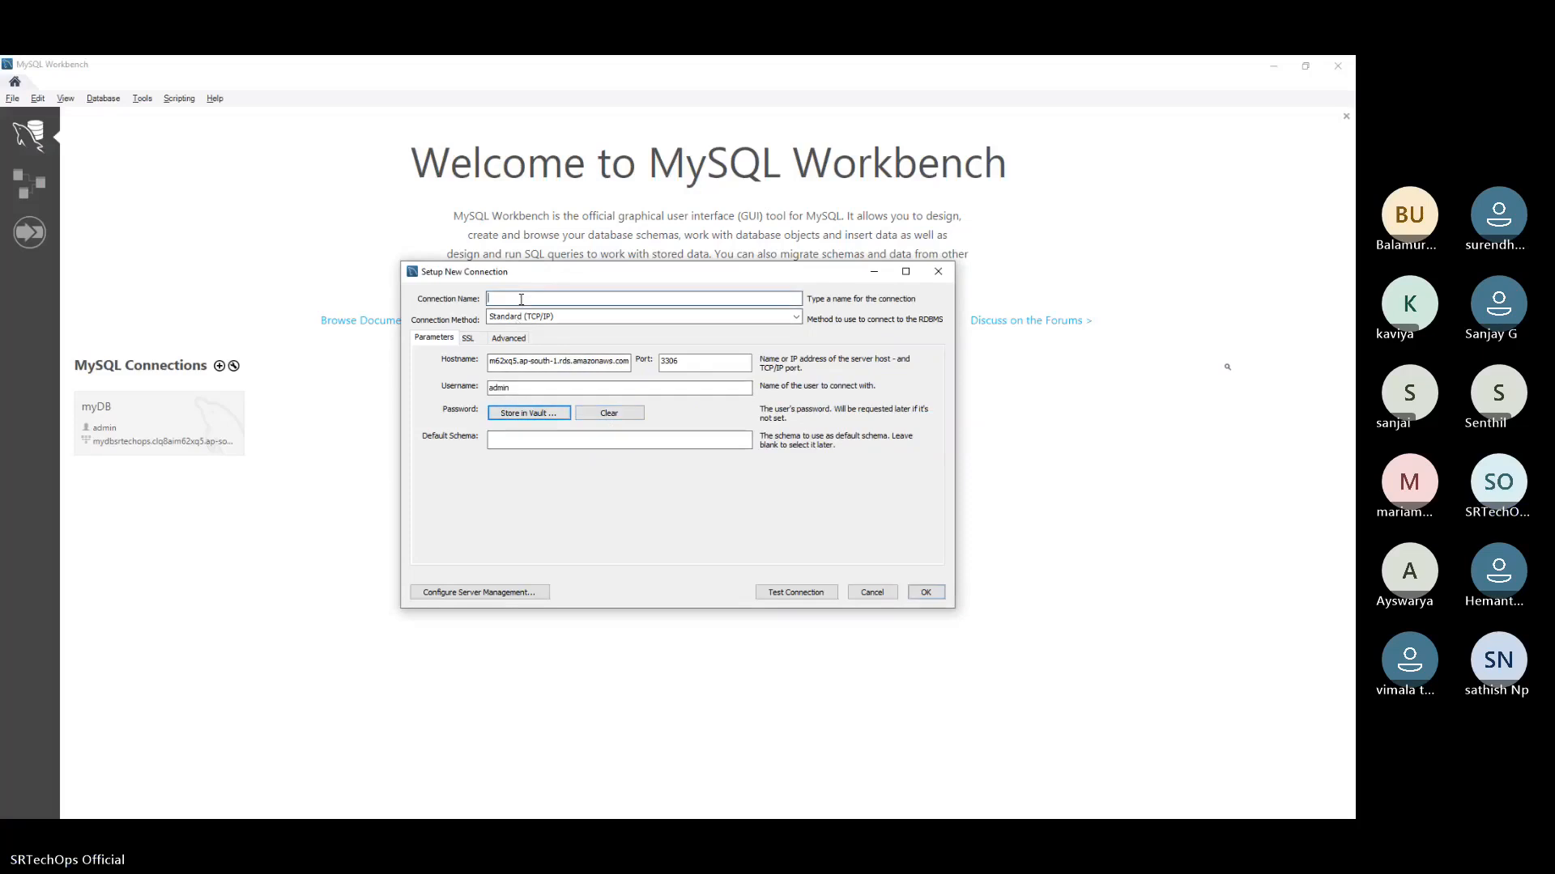
Name the new connection test, save it and try to open it
left_click(521, 299)
type("test")
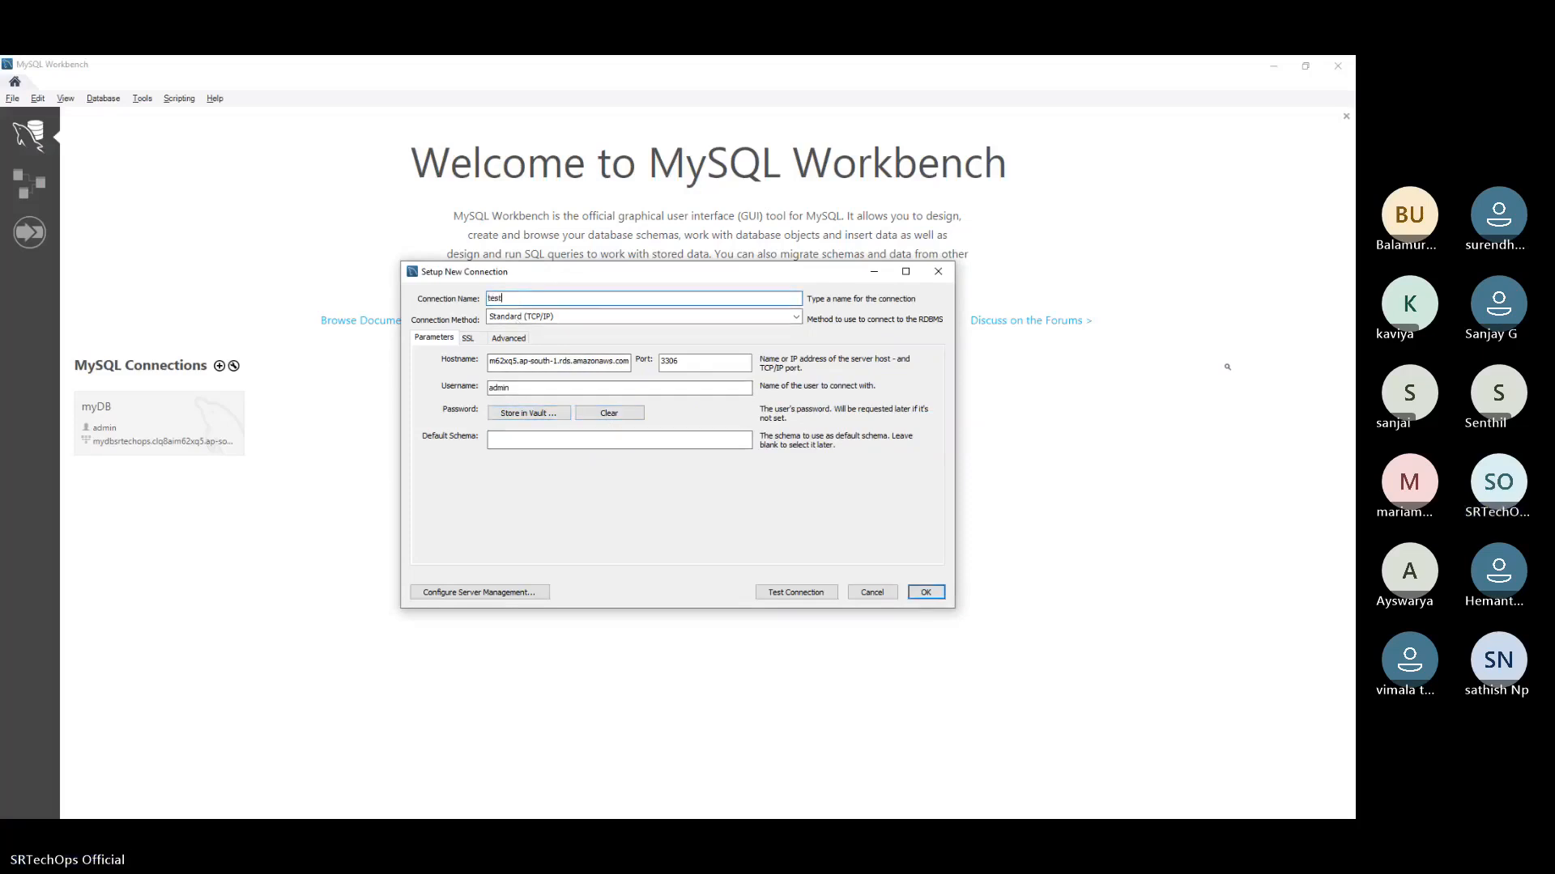
left_click(926, 594)
left_click(343, 425)
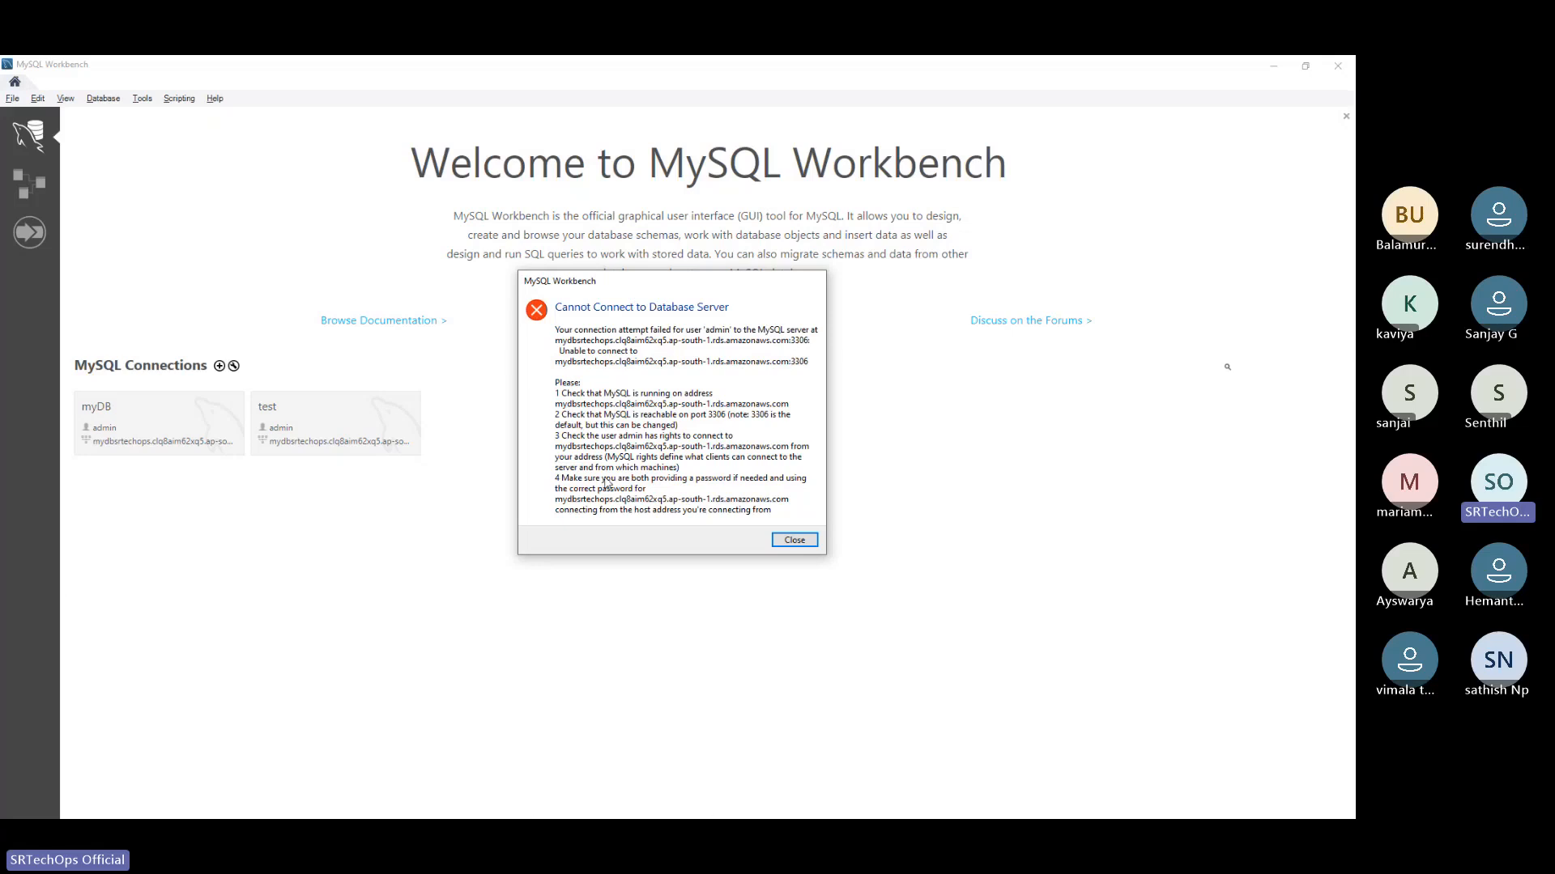
Switch to the AWS console in the browser and add an inbound rule of type MYSQL/Aurora to the default security group
key("alt+Tab")
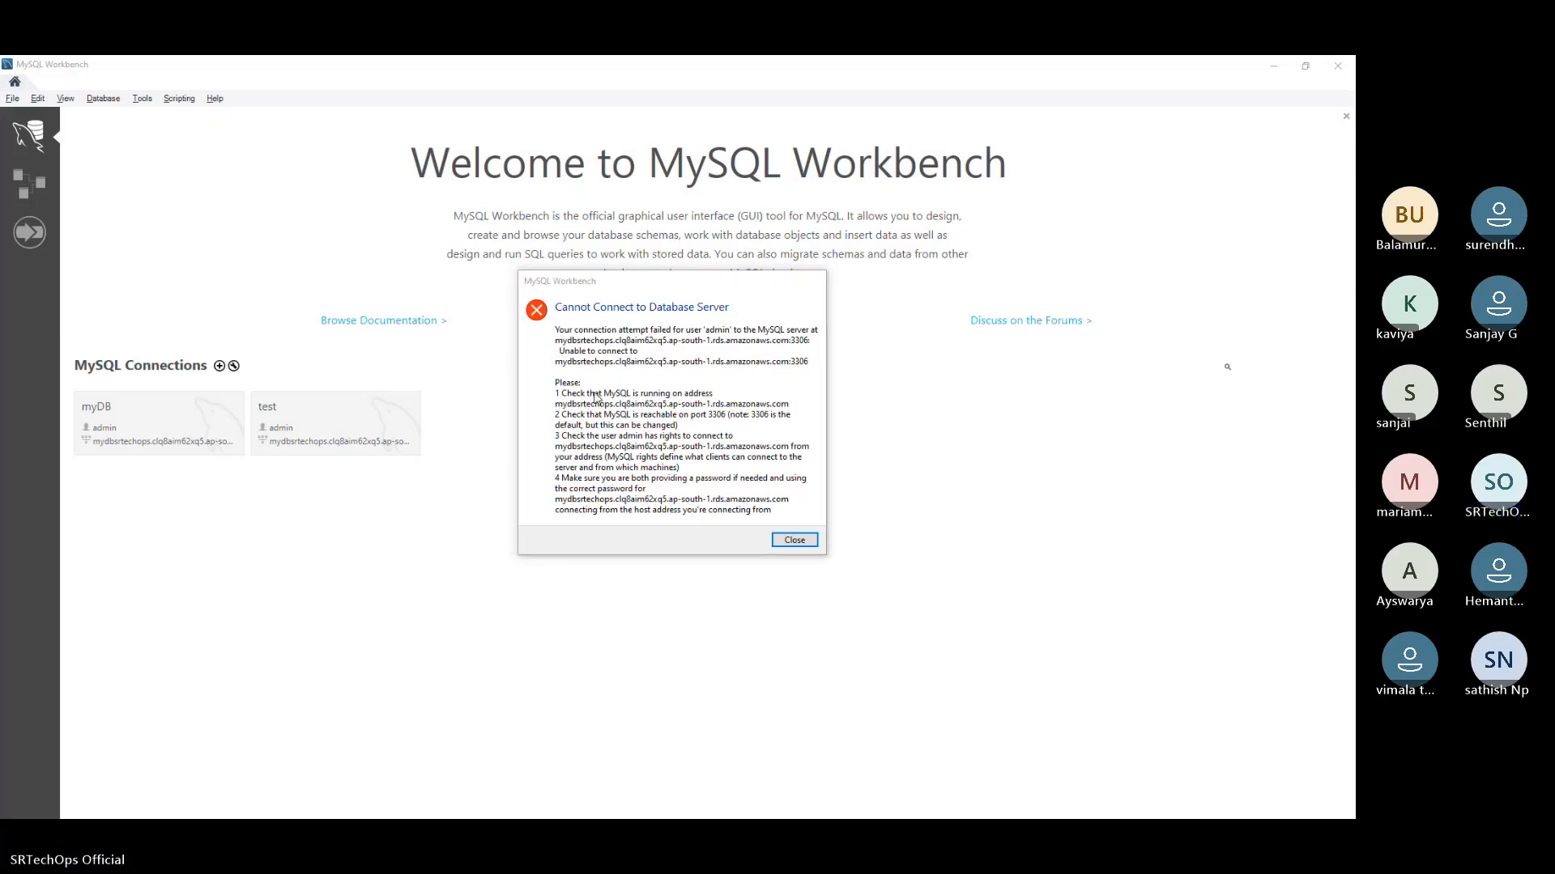
key("alt+Tab")
left_click(364, 441)
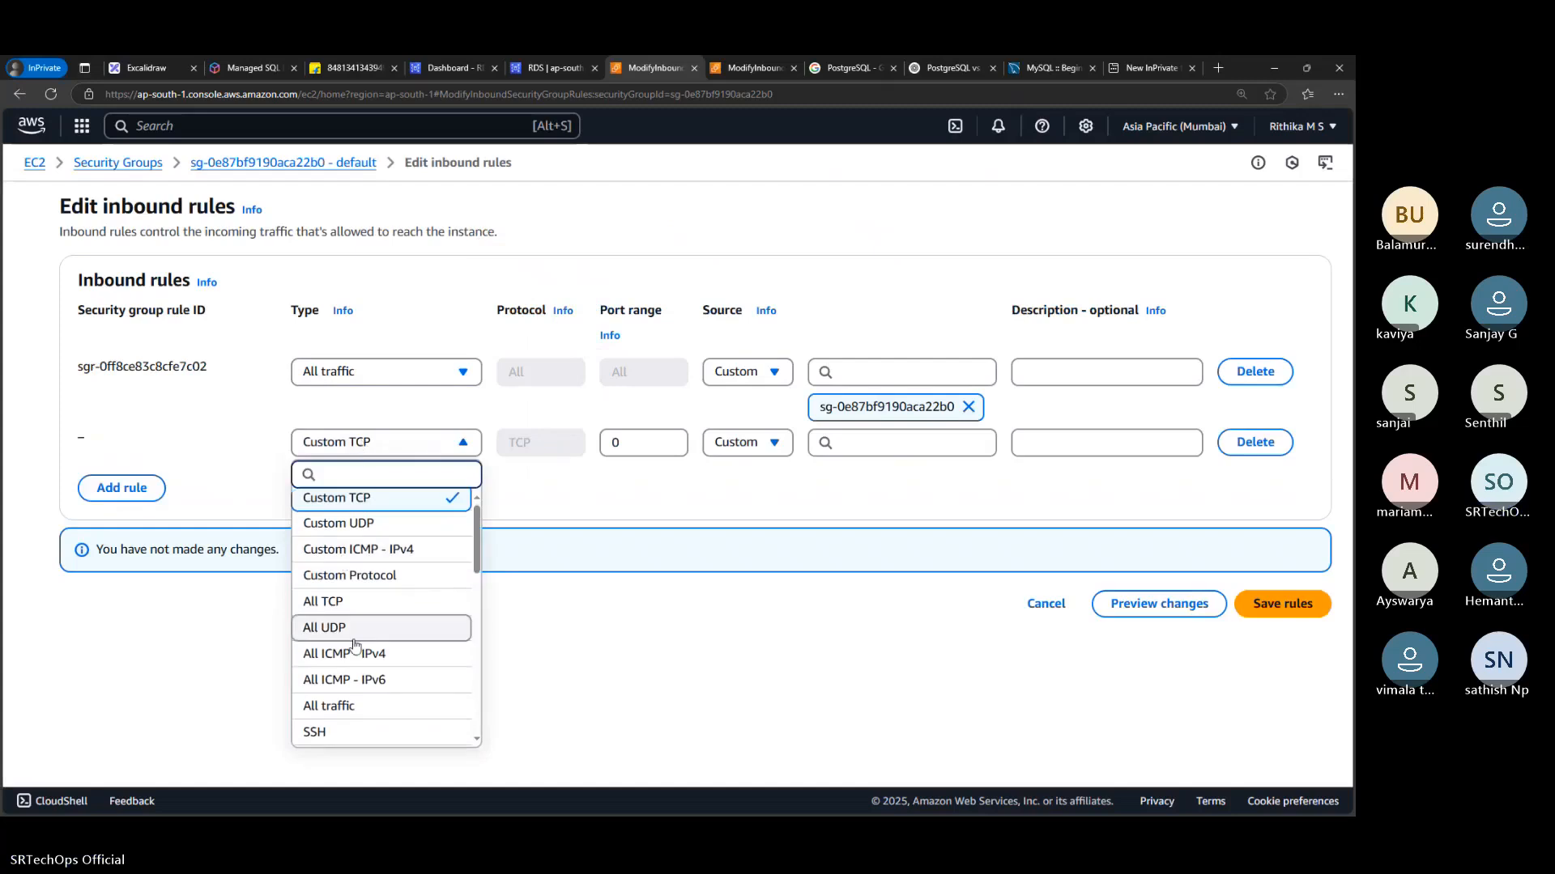
scroll(353, 645, "down", 7)
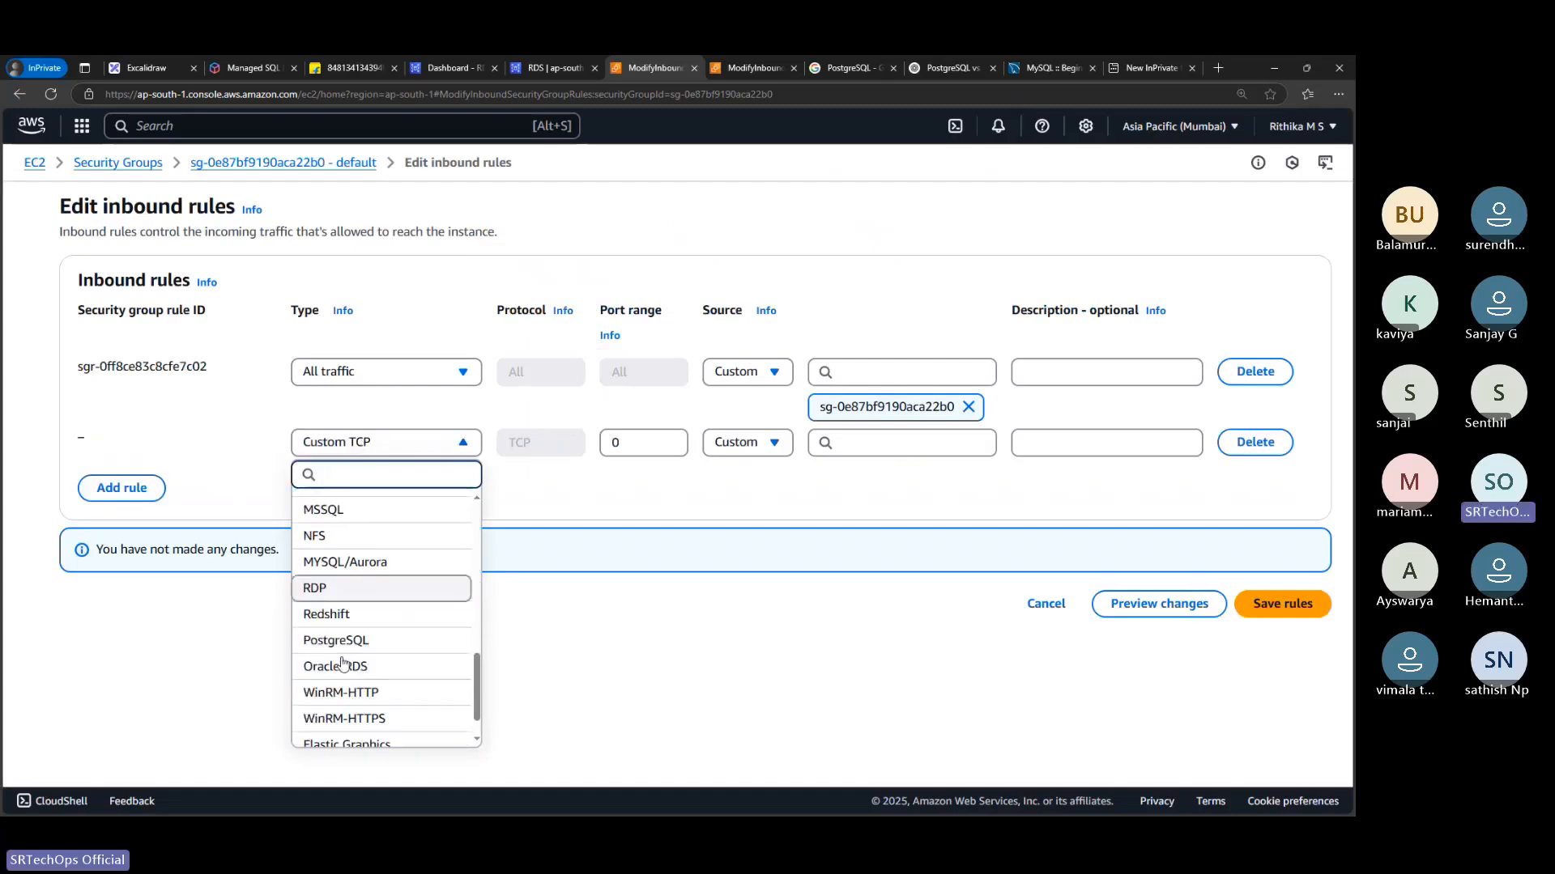
scroll(349, 651, "down", 1)
scroll(357, 656, "up", 3)
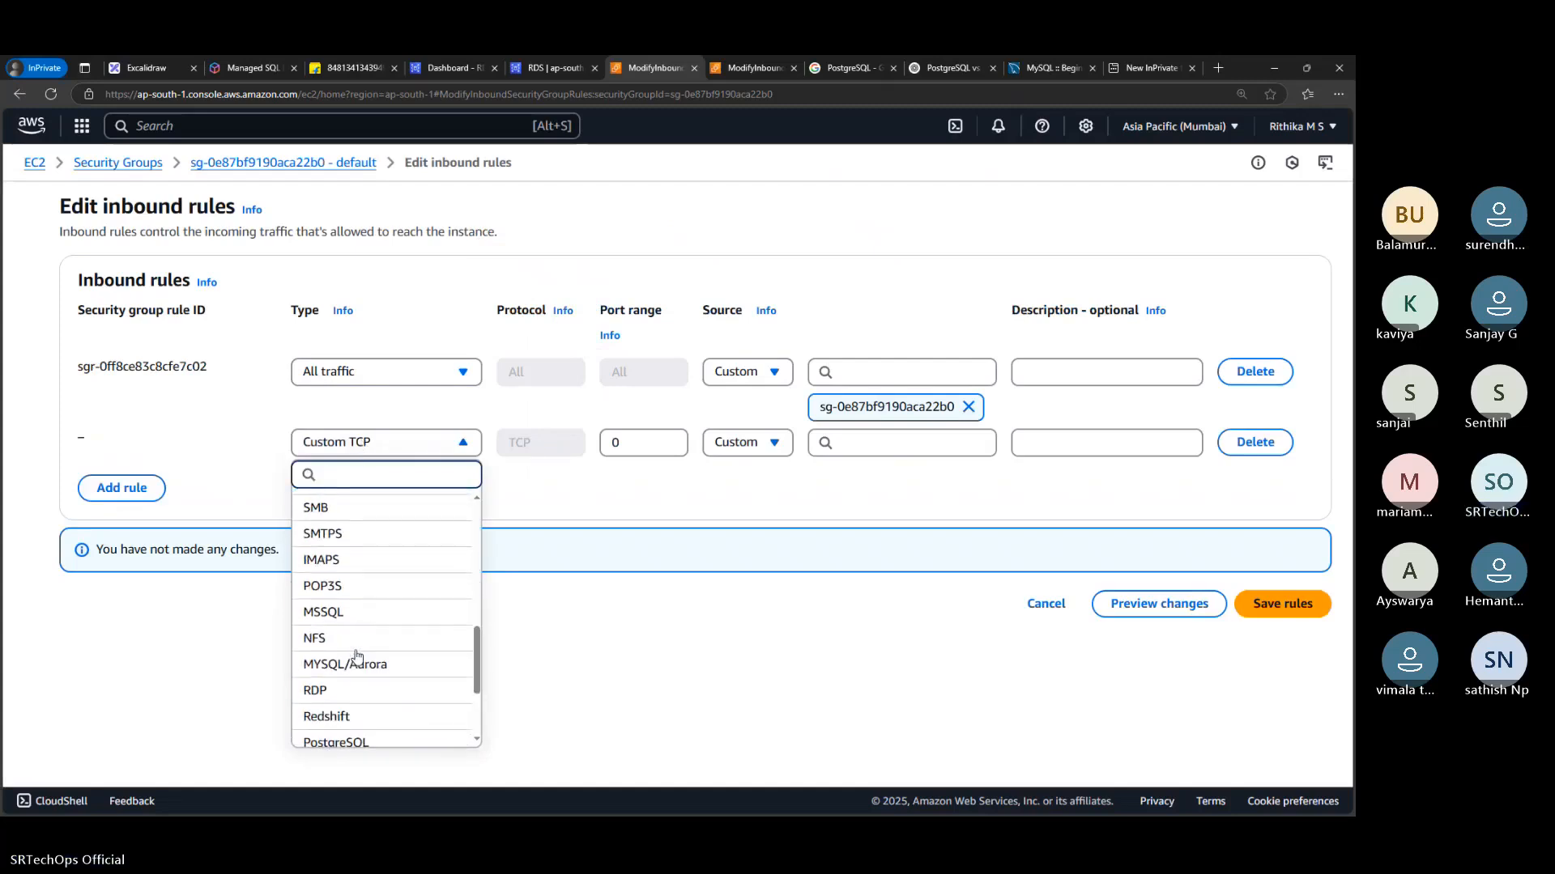
scroll(357, 656, "up", 5)
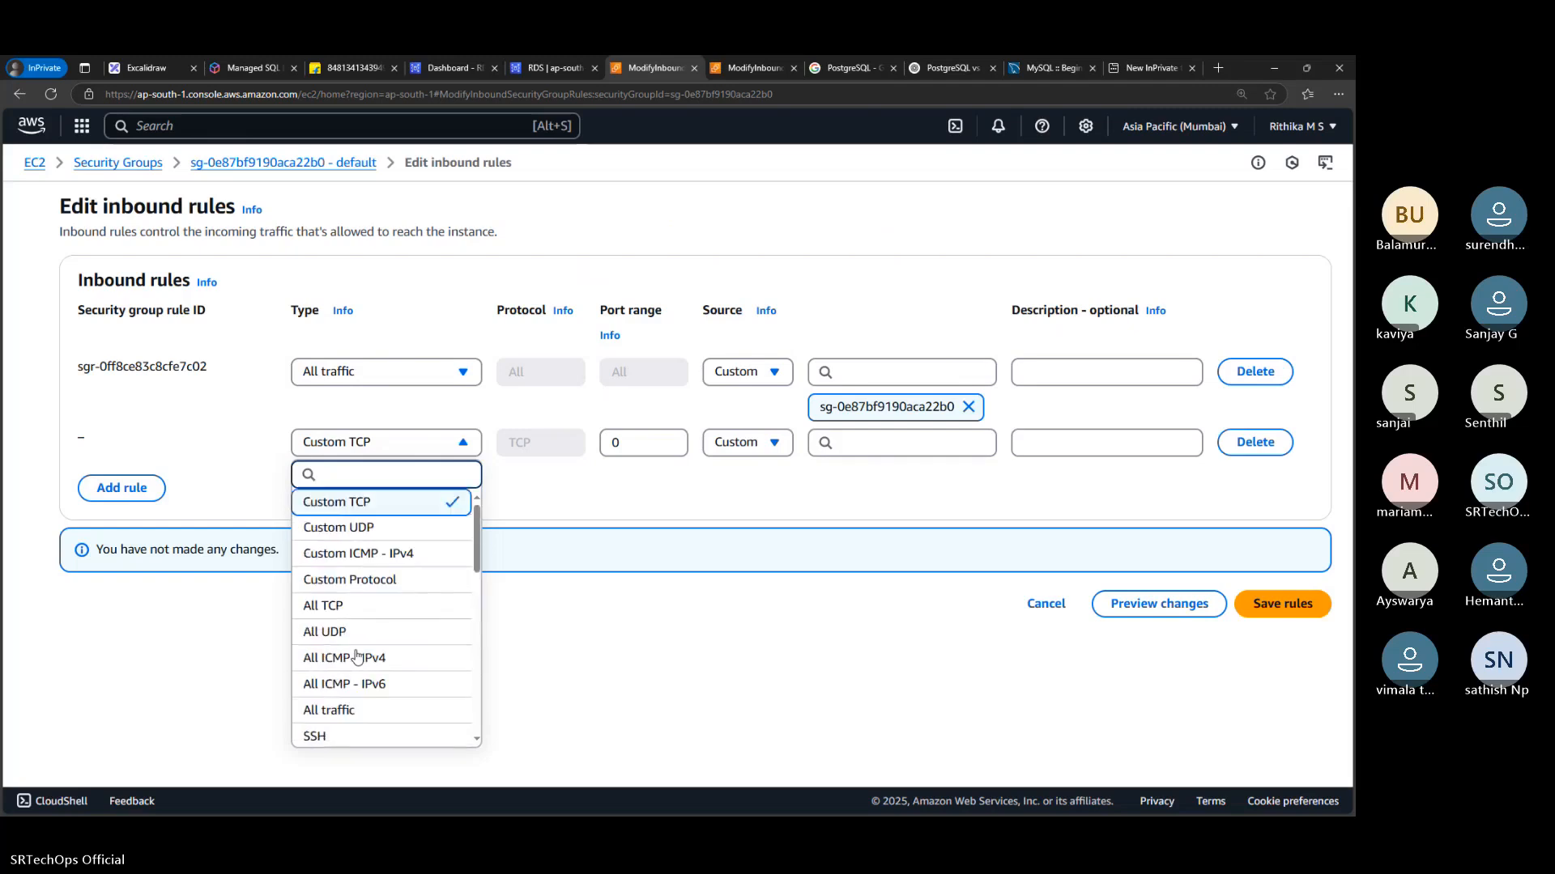
scroll(348, 648, "down", 4)
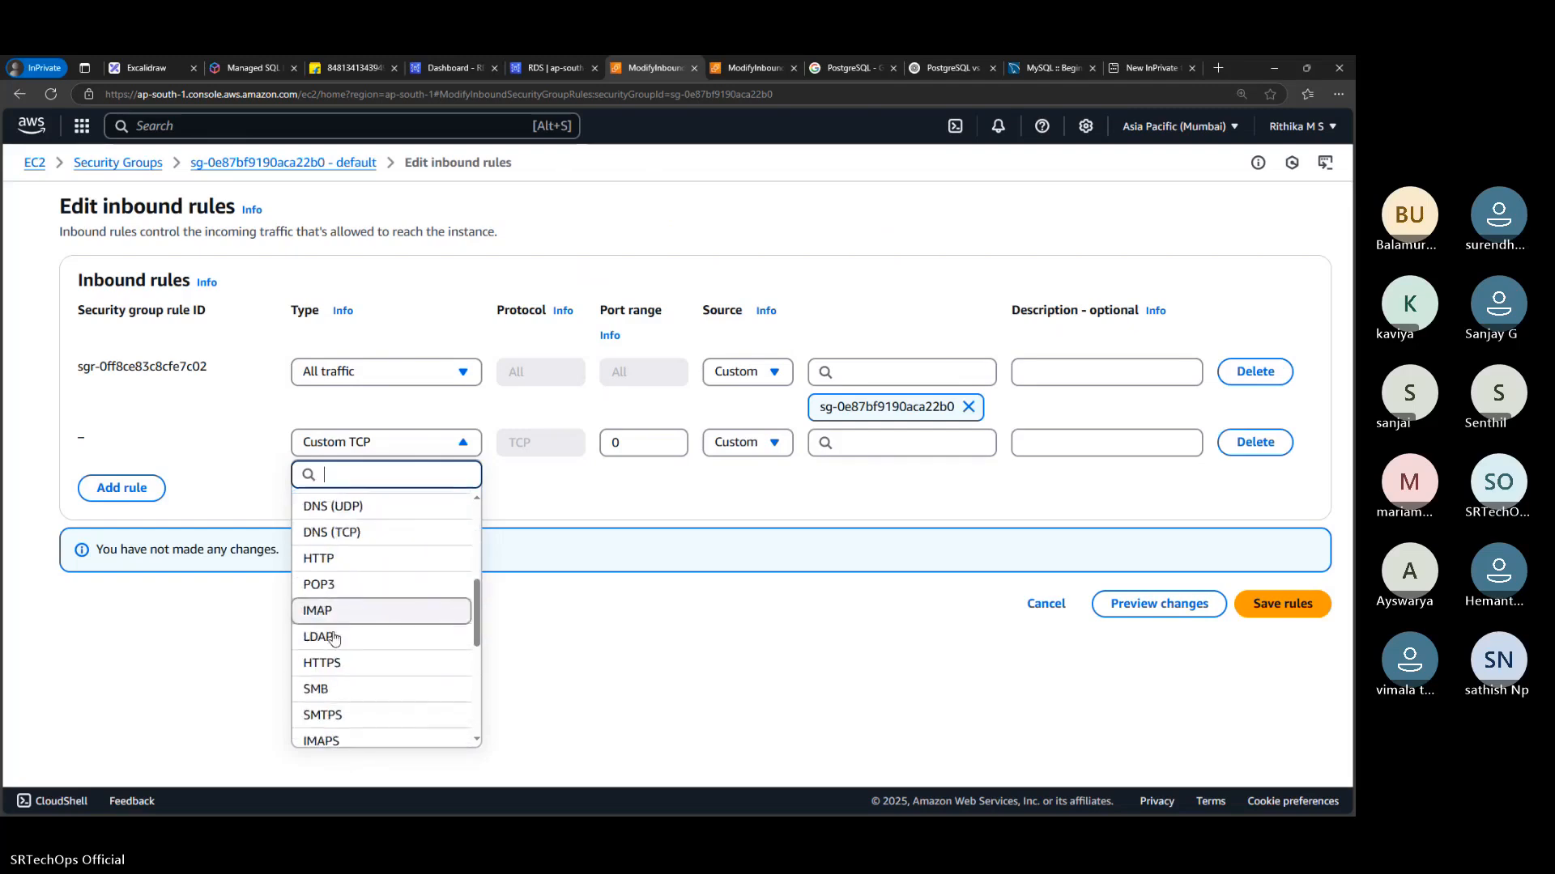
scroll(335, 640, "down", 2)
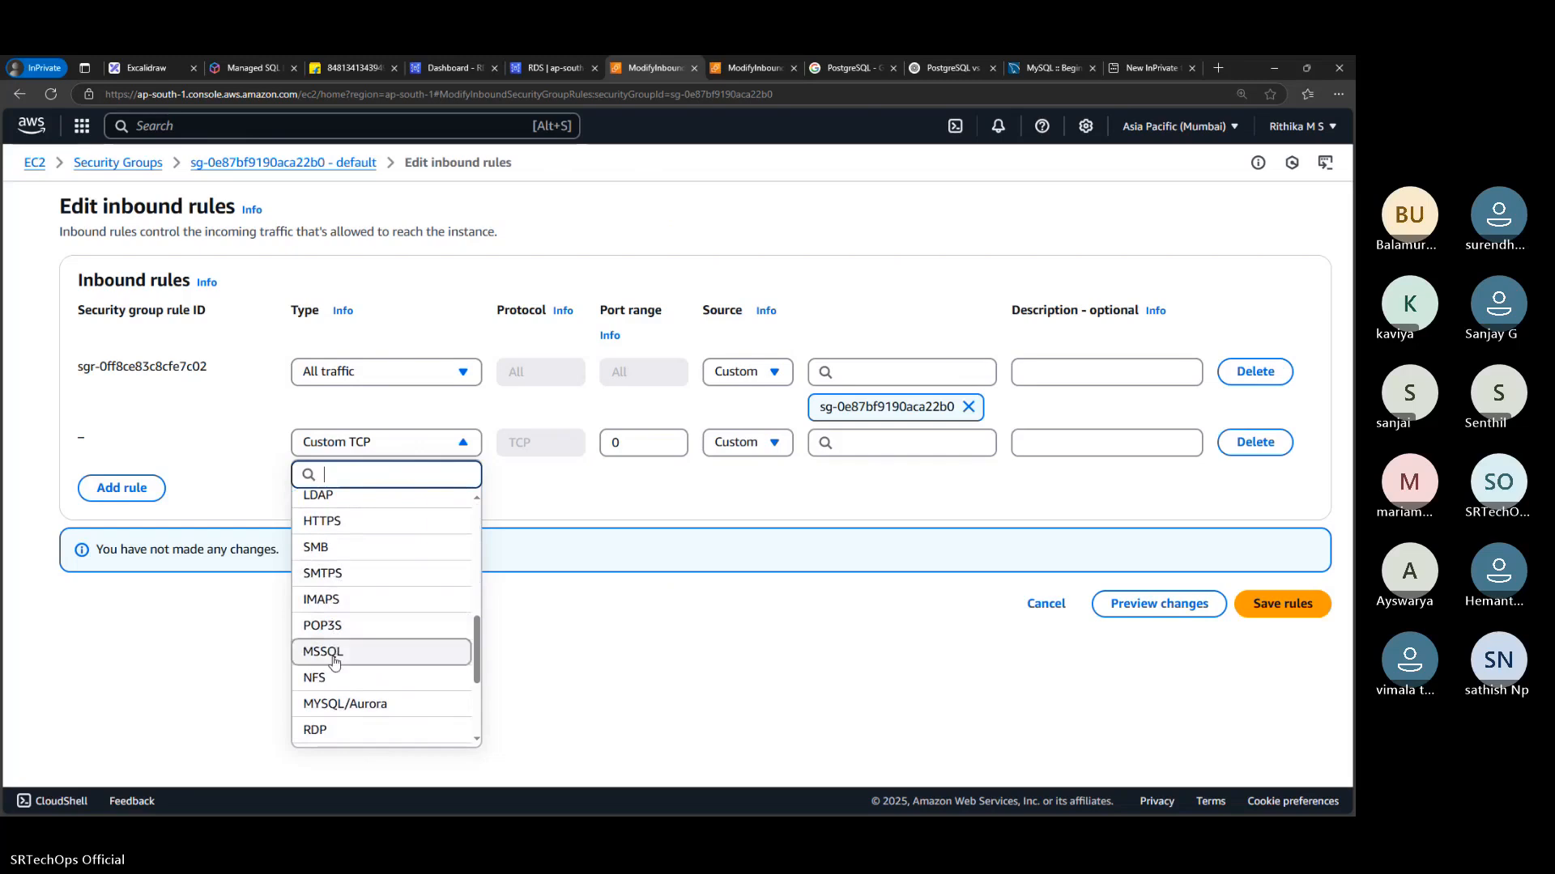
scroll(335, 661, "down", 1)
left_click(350, 637)
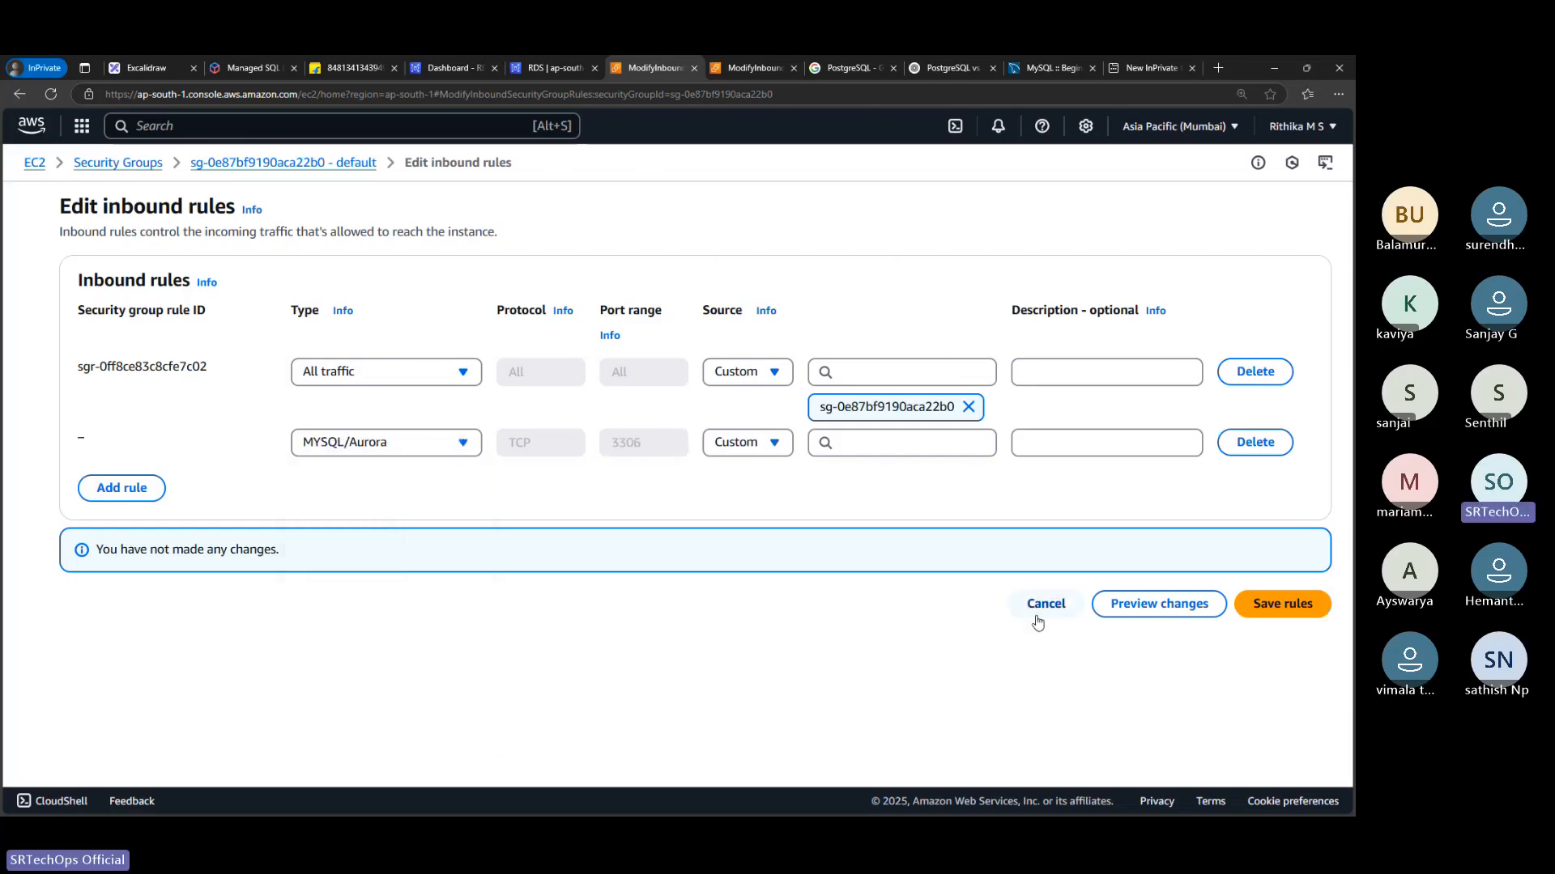
Set the MYSQL/Aurora rule's source to 0.0.0.0/0 and save the inbound rules
left_click(875, 442)
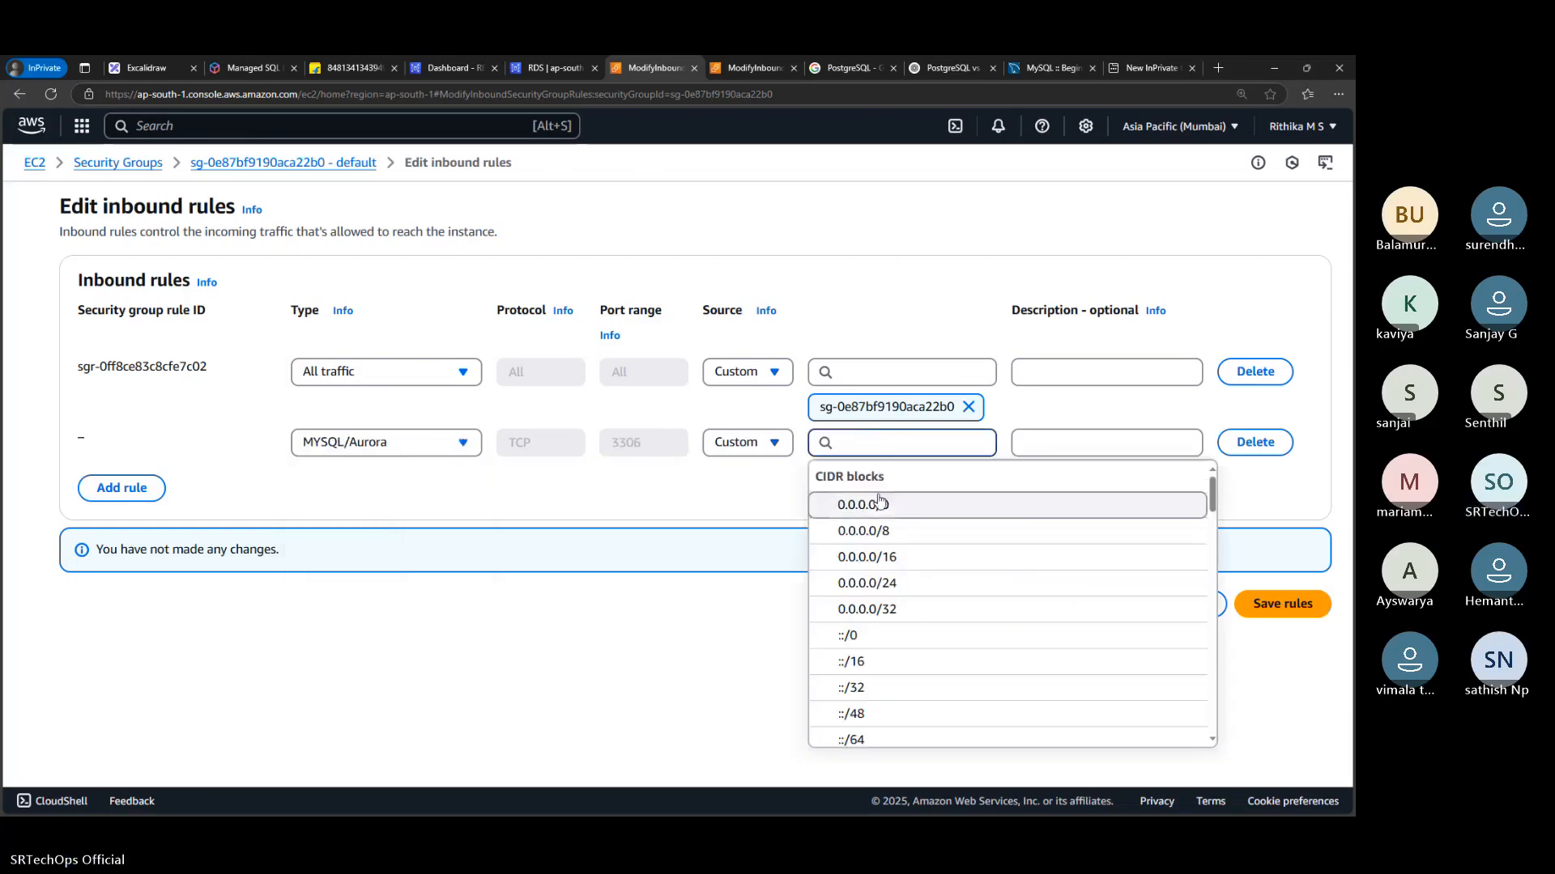
left_click(880, 503)
left_click(1281, 691)
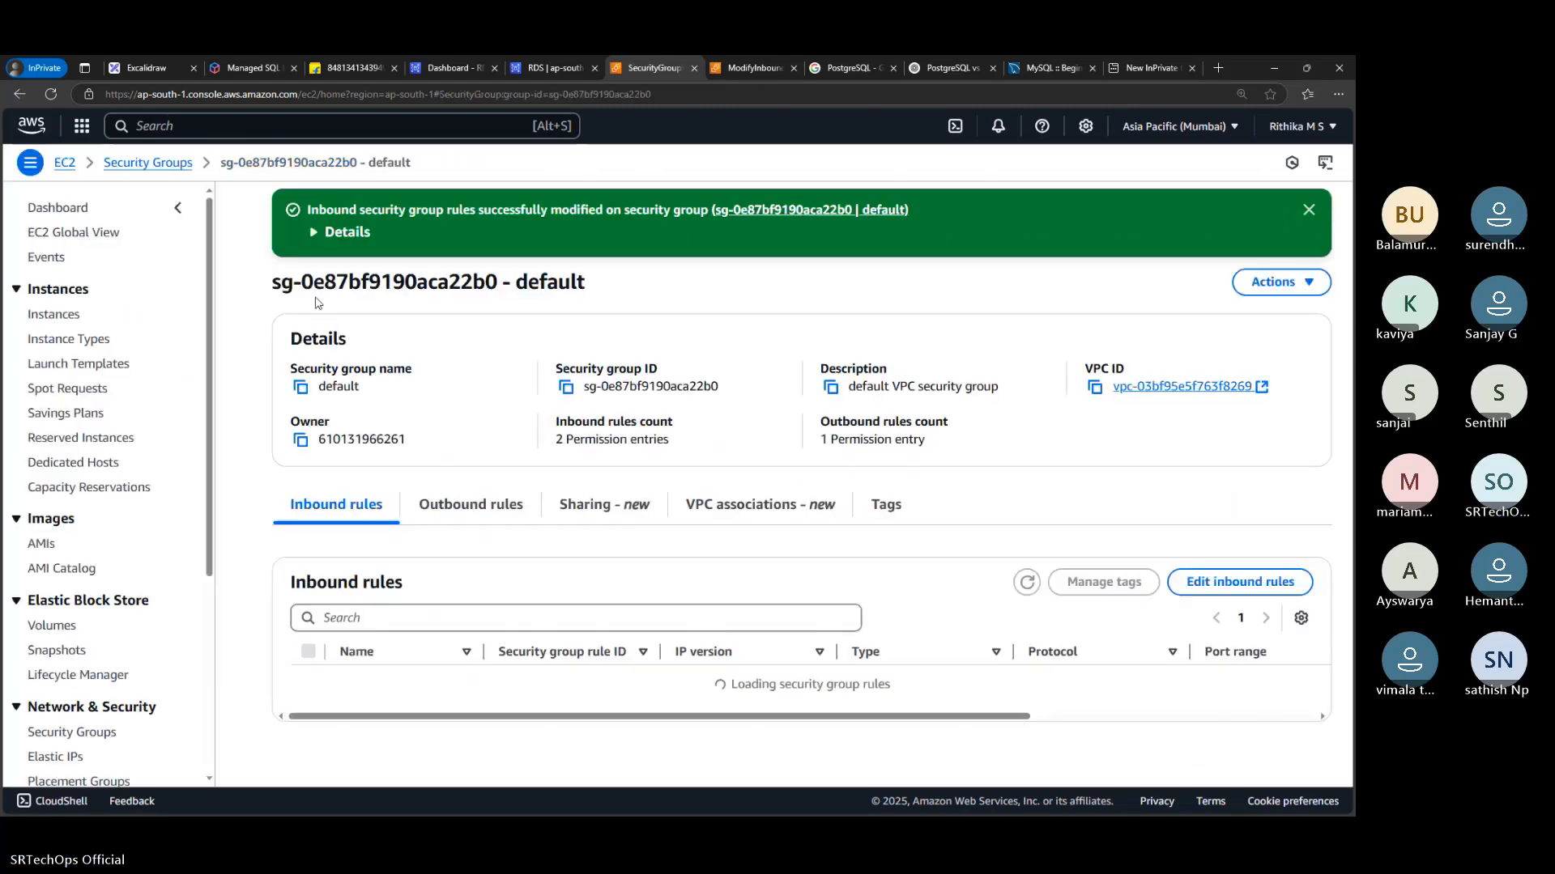
Switch to MySQL Workbench, dismiss the connection dialog and open the test connection
key("alt+Tab")
left_click(795, 541)
double_click(319, 419)
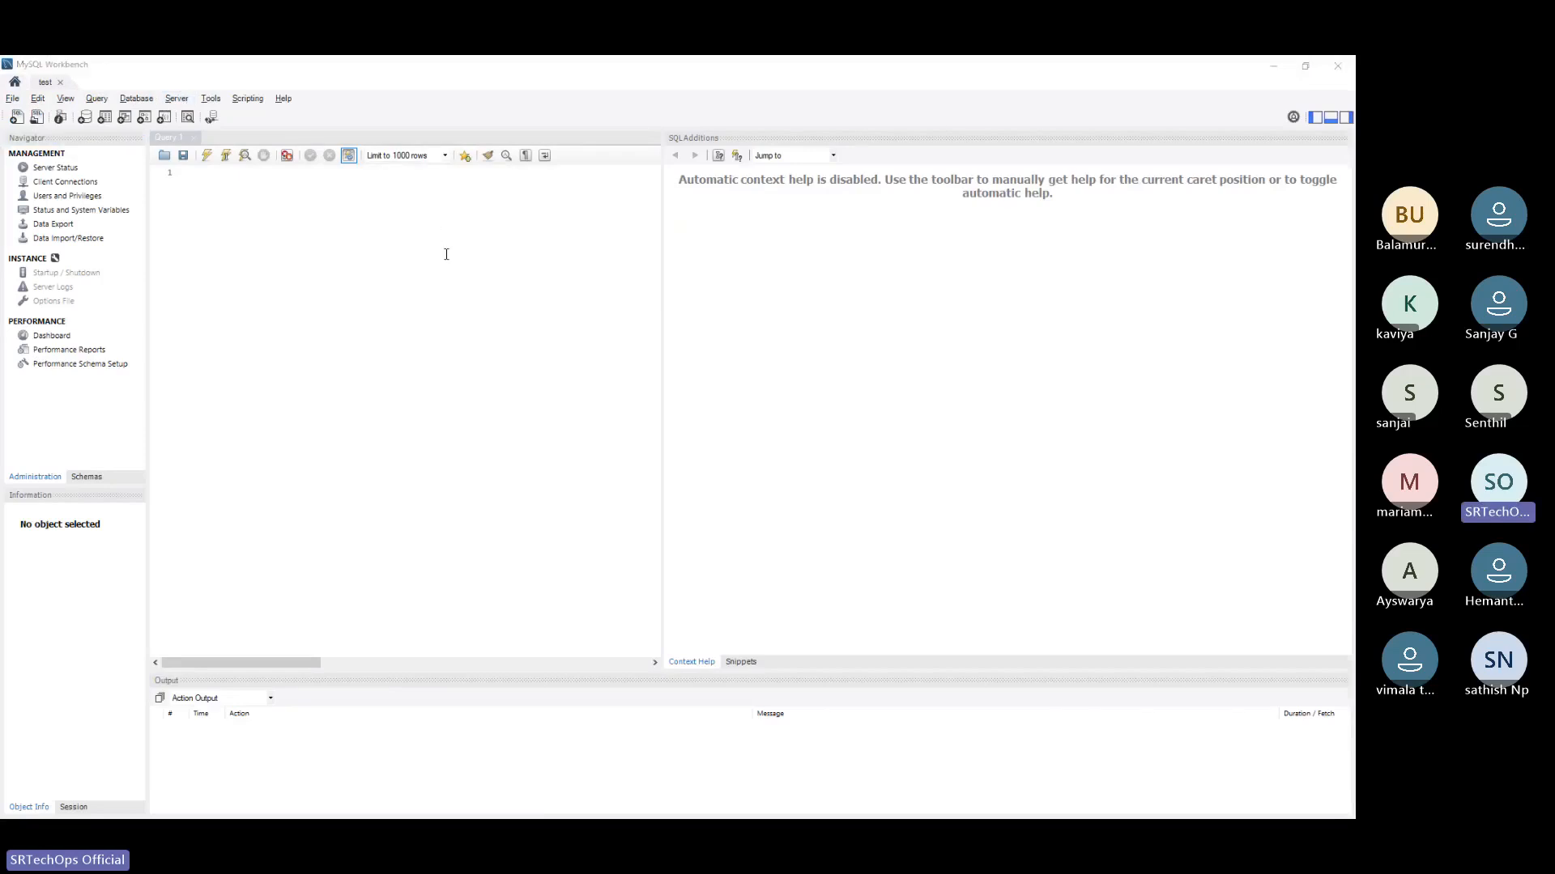
Switch to the AWS console in the browser and check the port range of the default security group's MYSQL/Aurora inbound rule
key("alt+Tab")
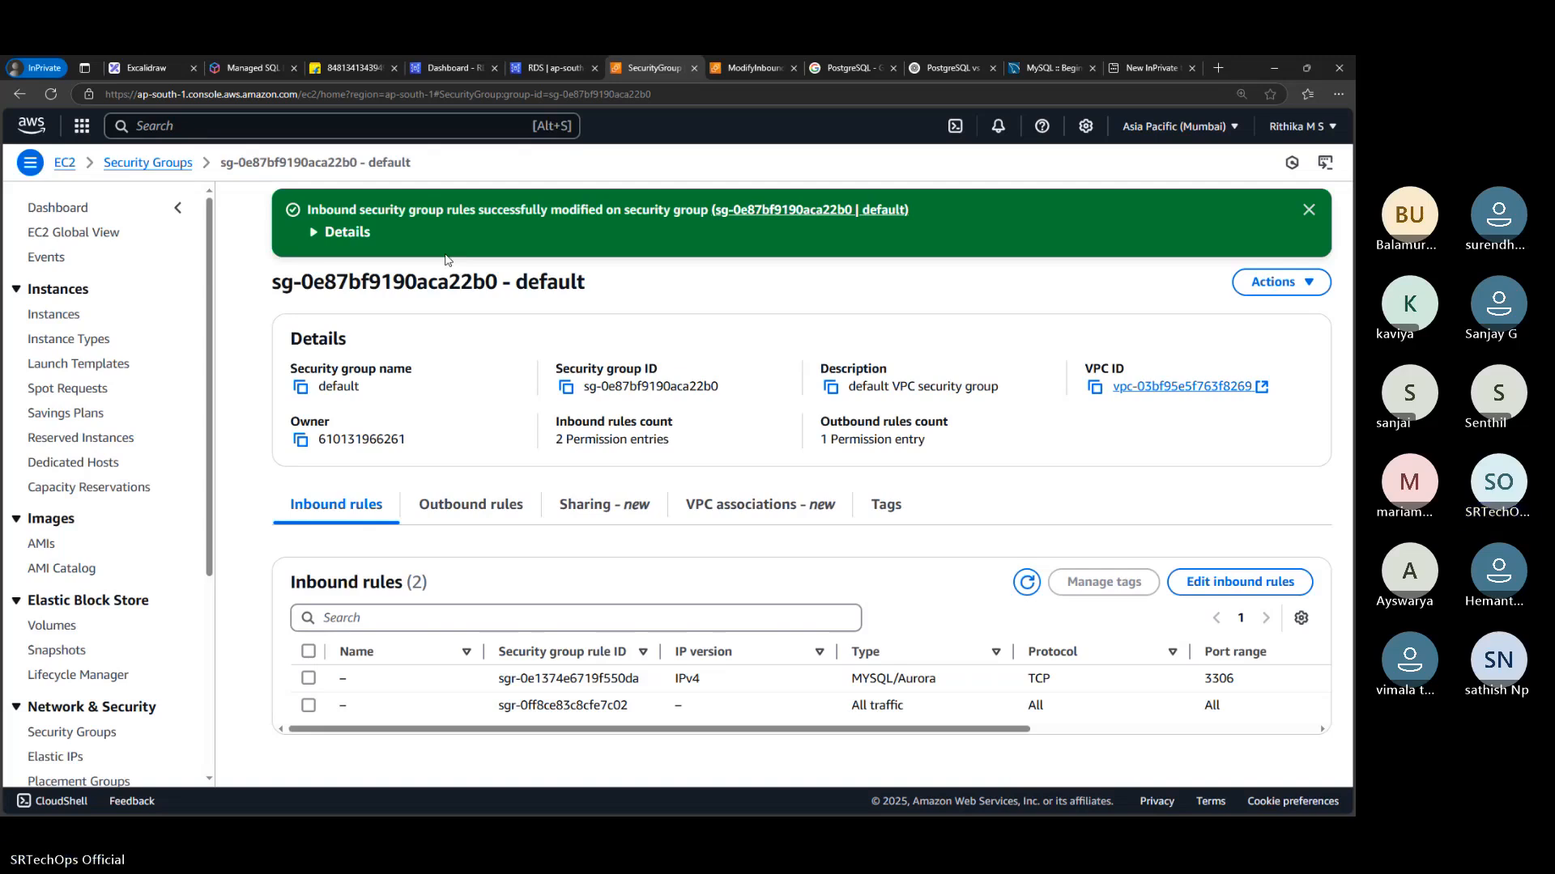
left_click(778, 65)
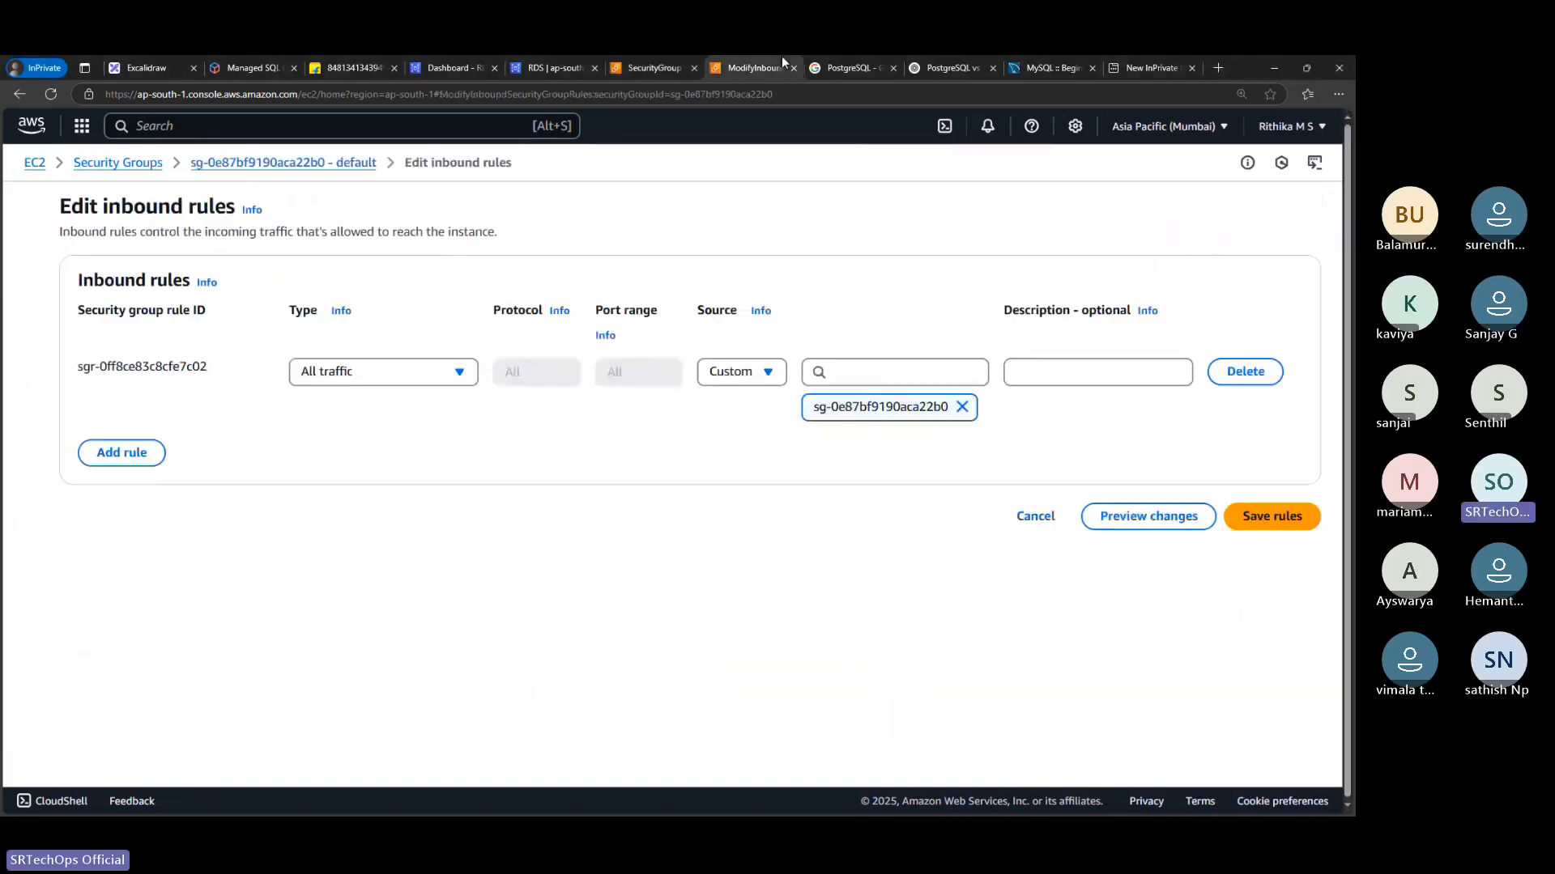
left_click(654, 64)
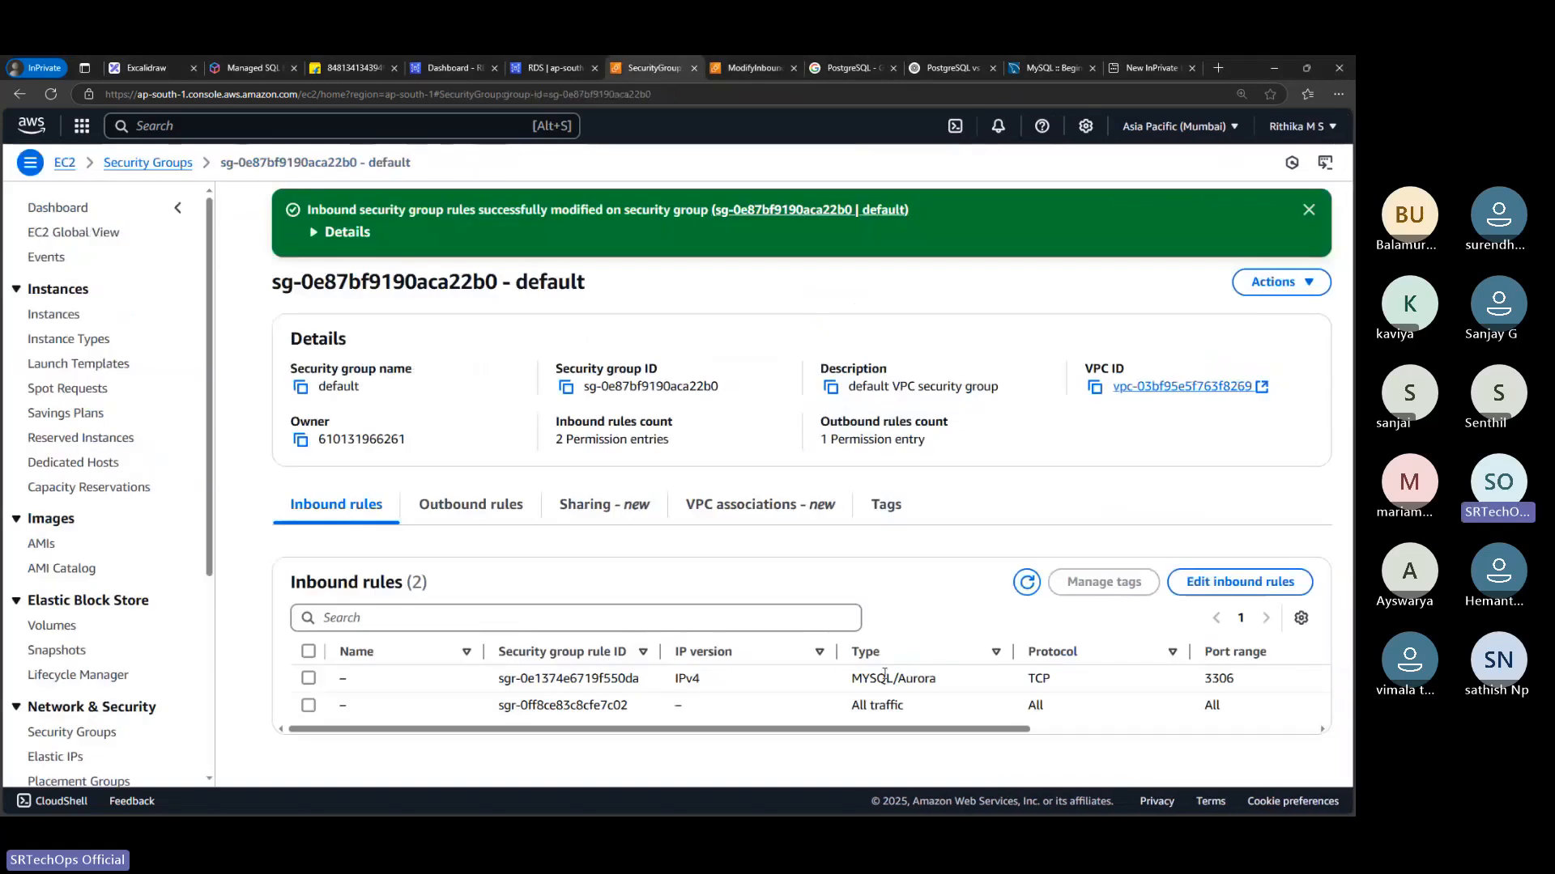
left_click_drag(1243, 680, 1206, 689)
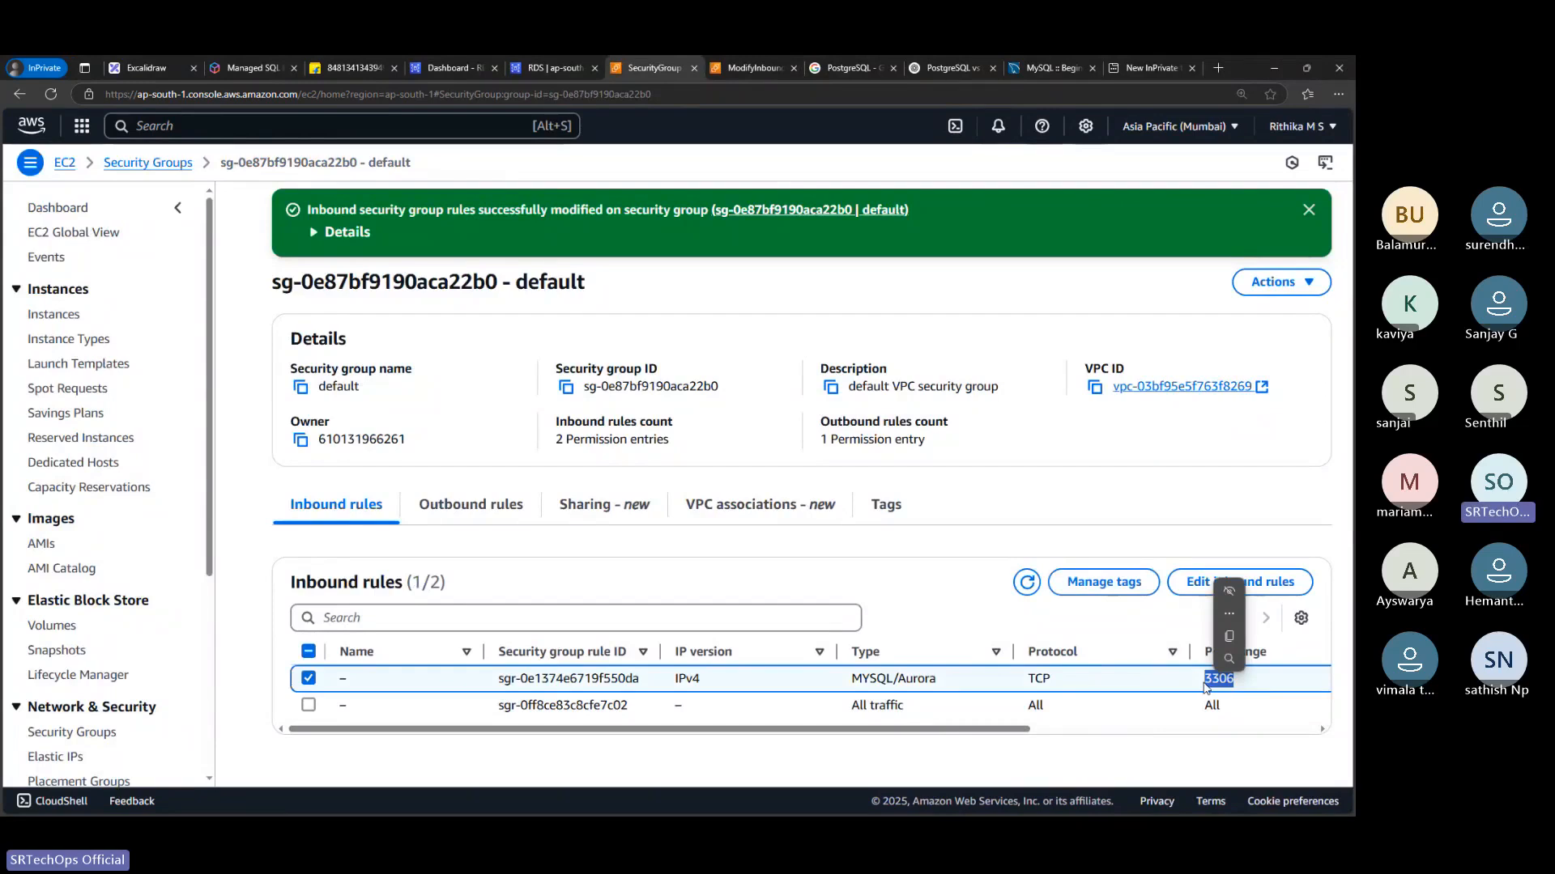
Switch to MySQL Workbench and view the performance dashboard, server status and client connections of the test connection
key("alt+Tab")
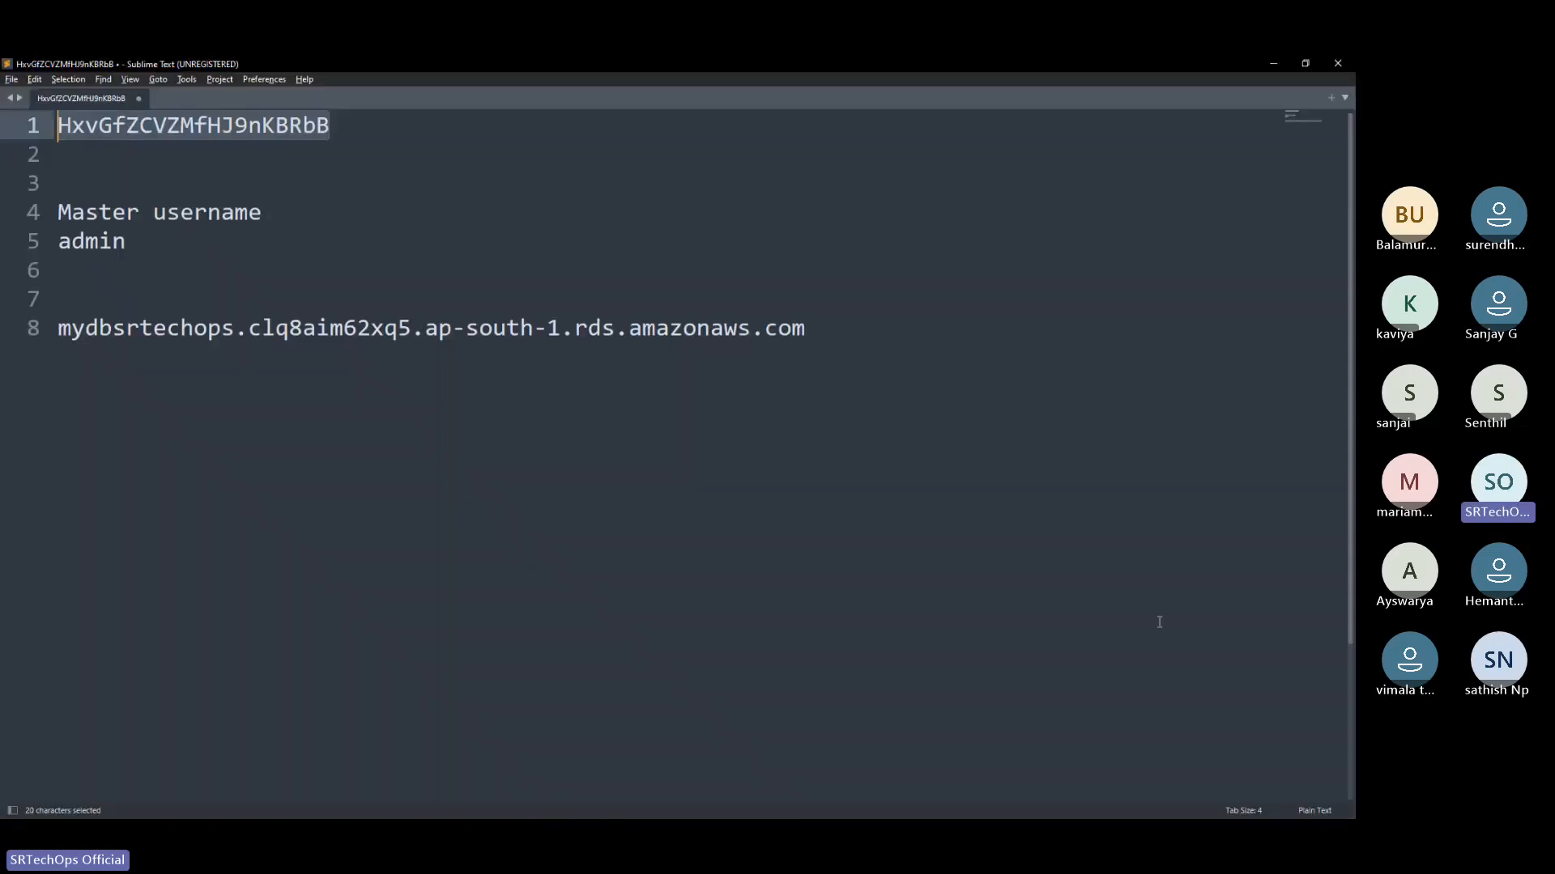
key("alt+Tab")
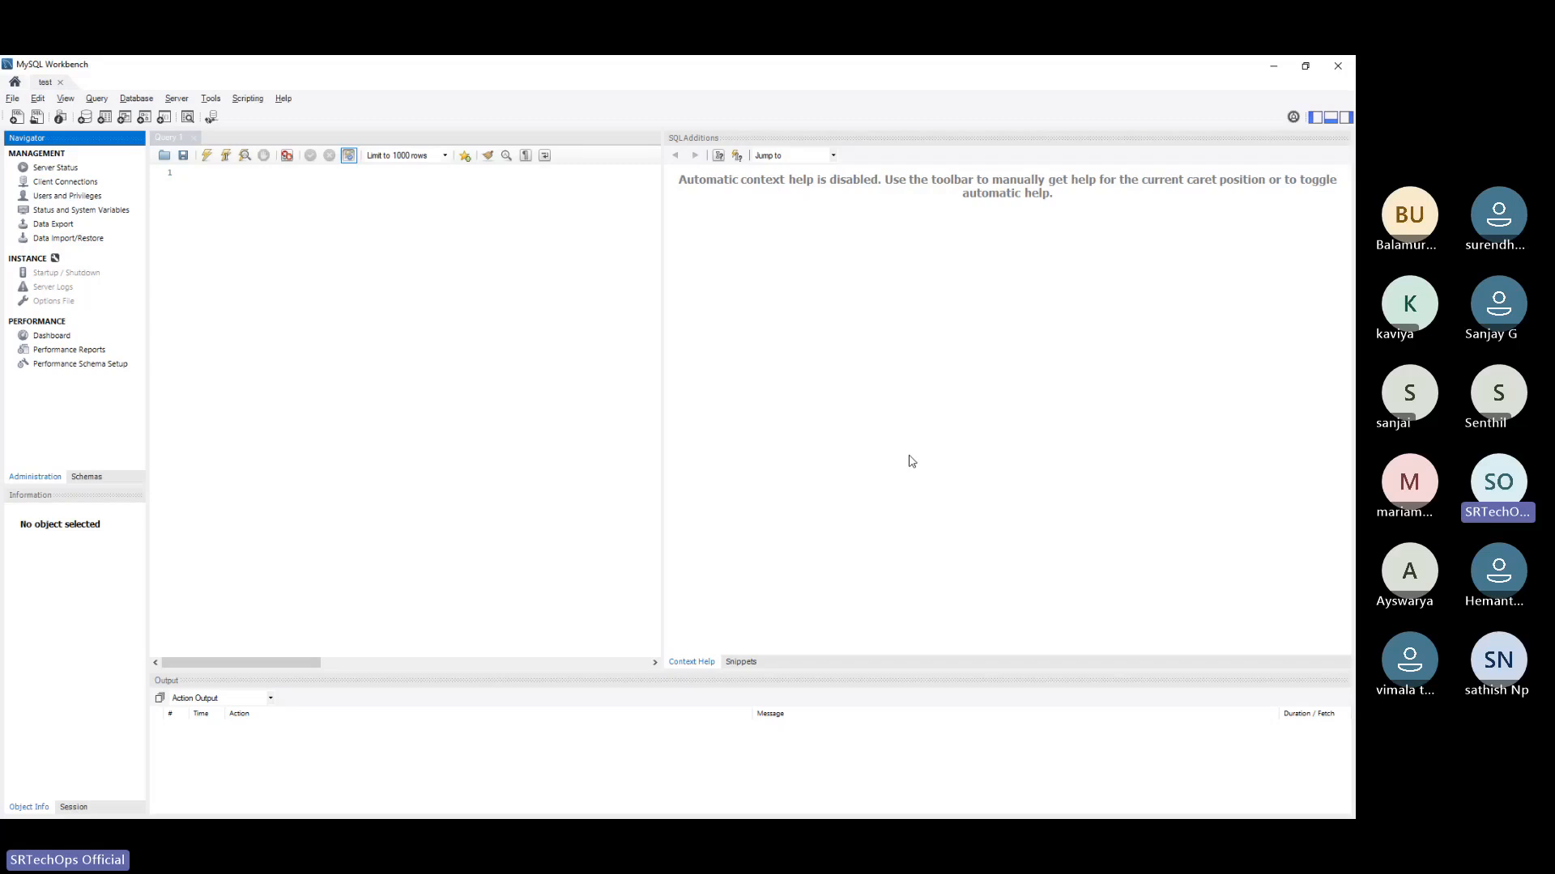
left_click(202, 173)
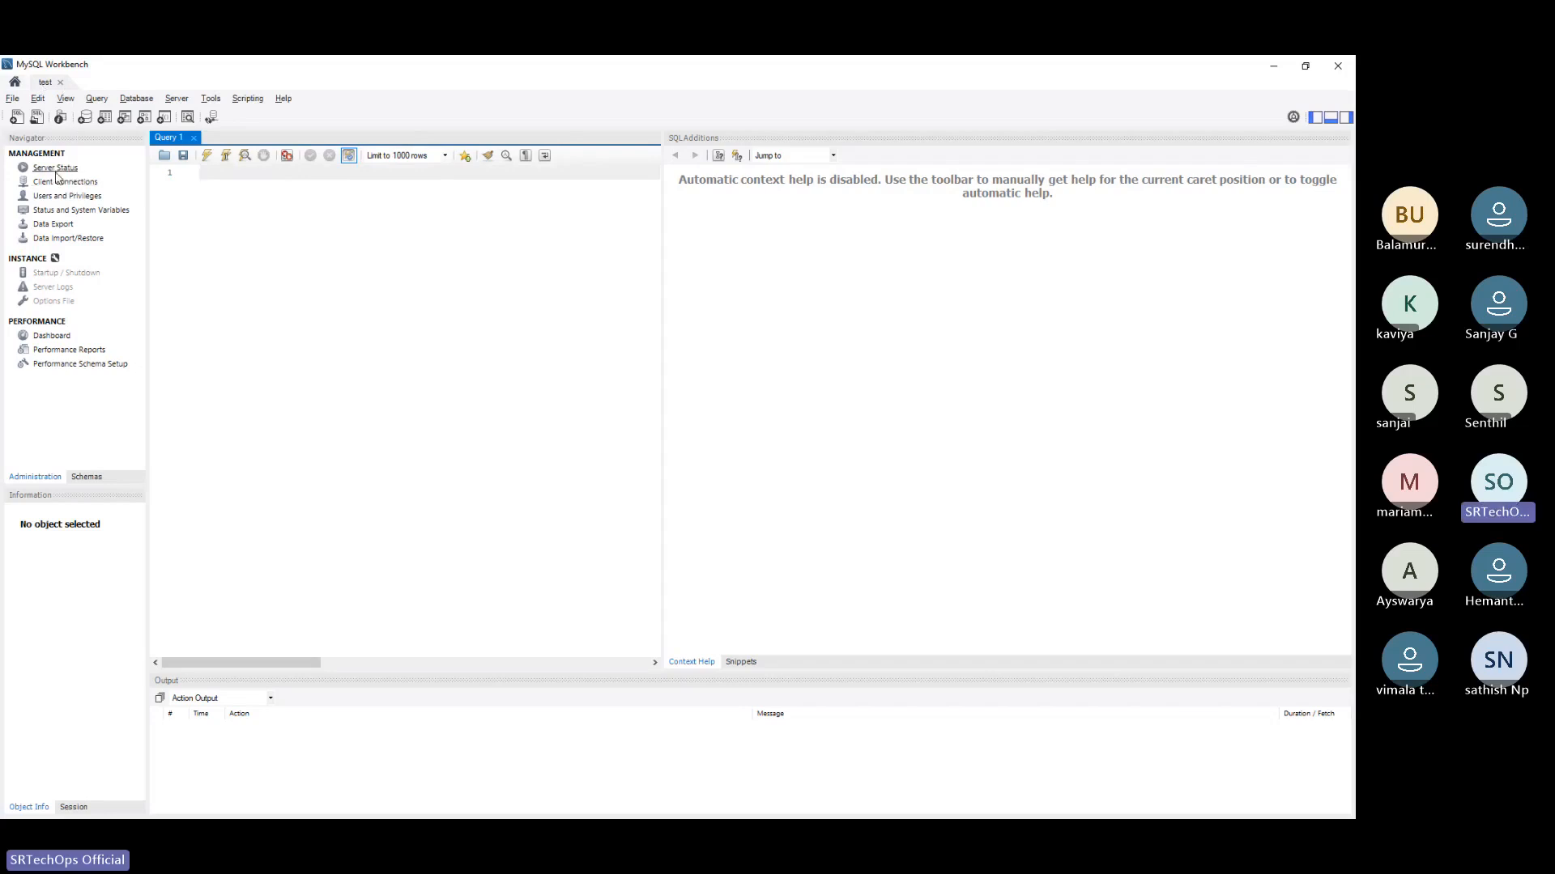
left_click(50, 336)
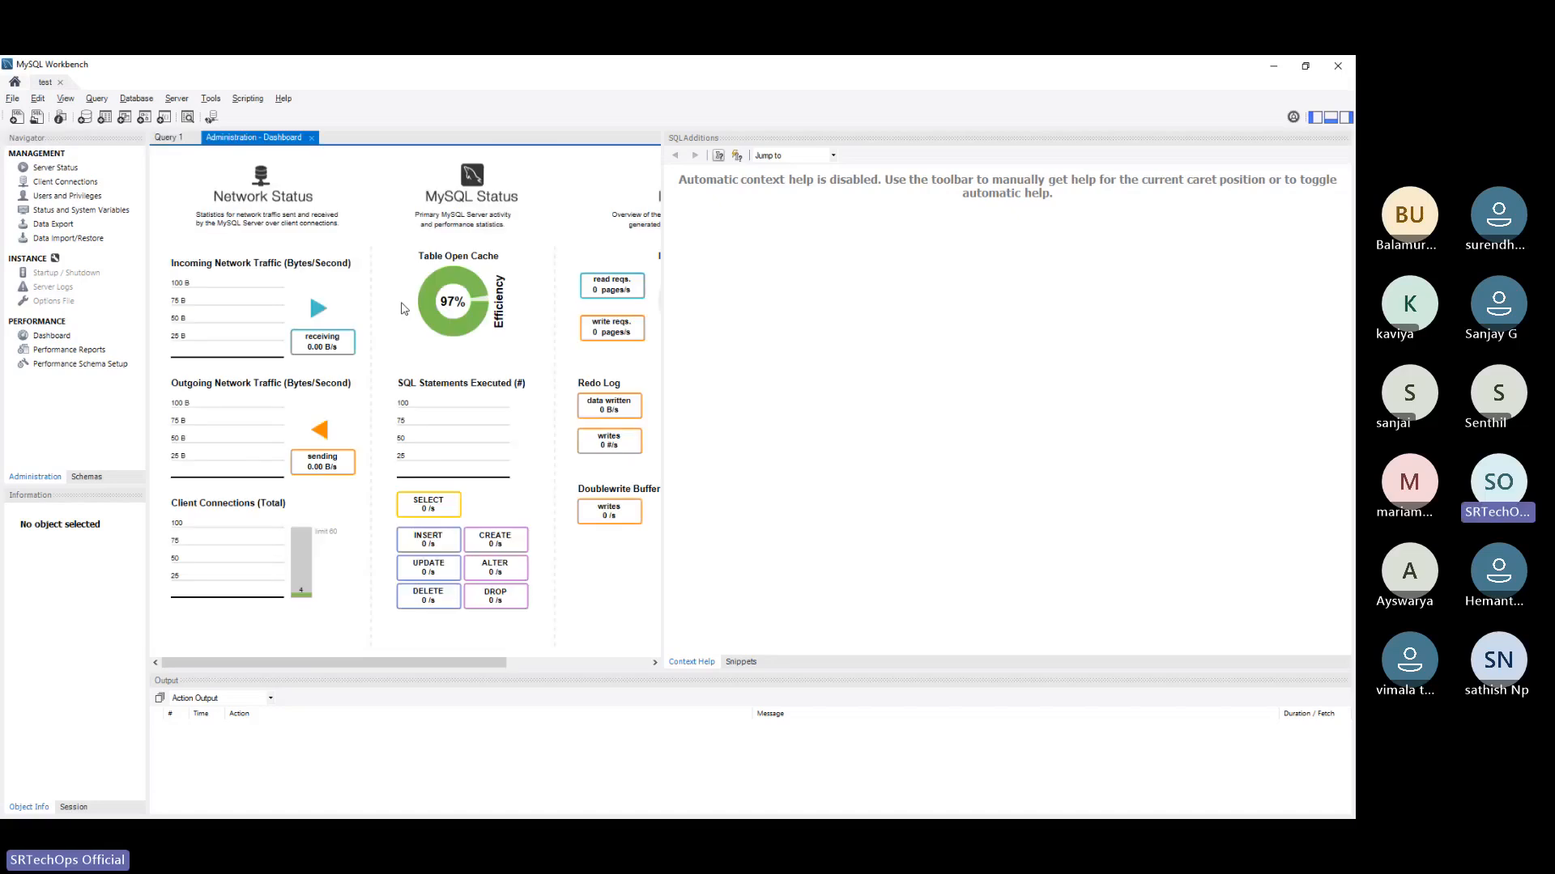
left_click(55, 169)
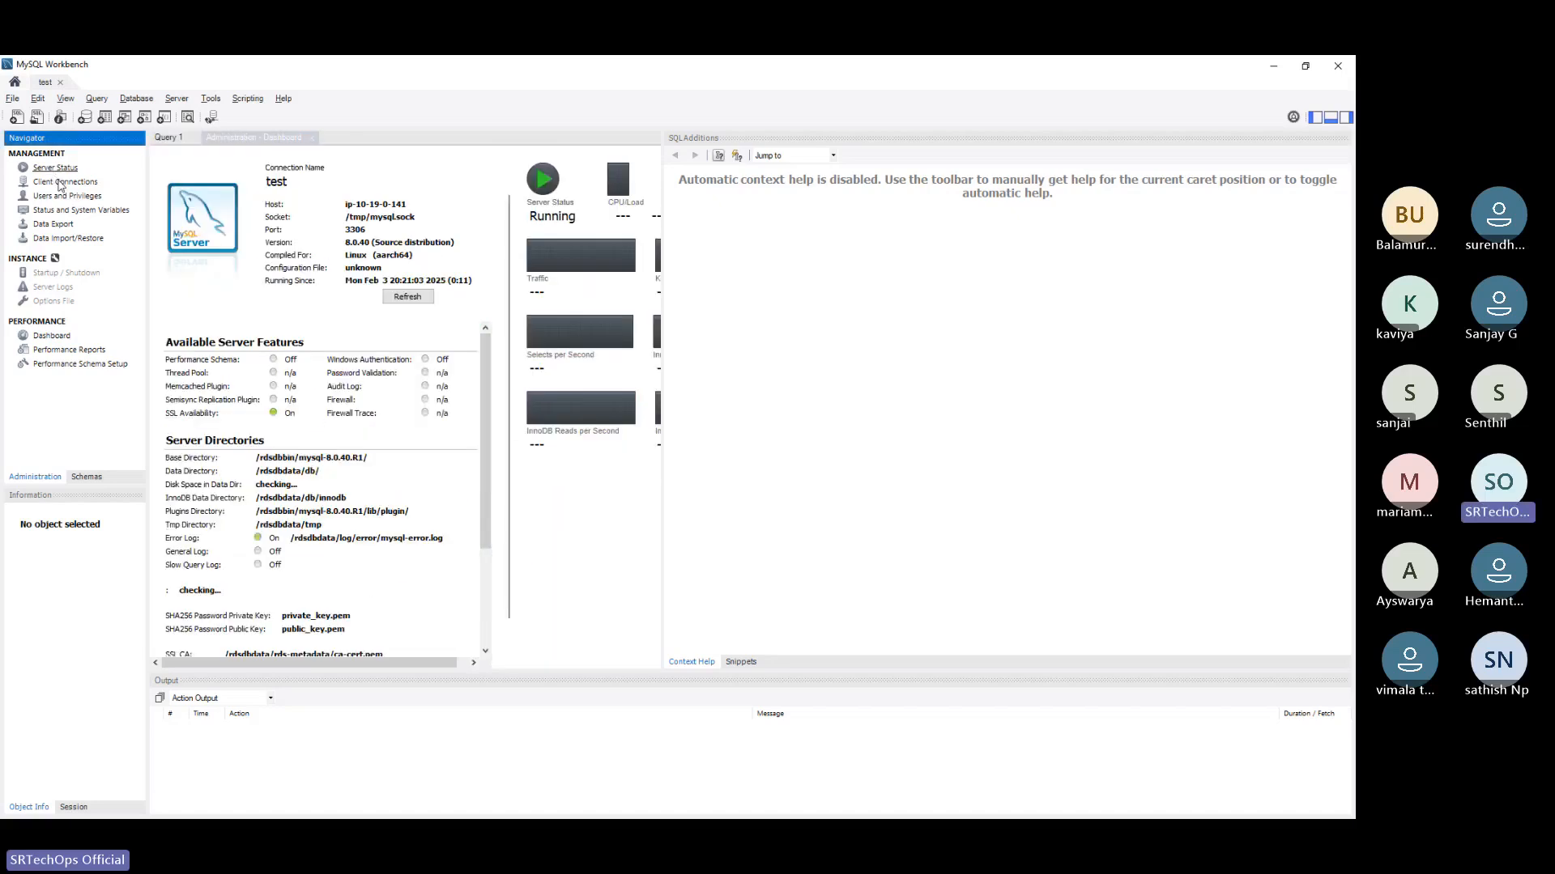
left_click(59, 183)
Switch back to the browser, dismiss the notification on the RDS dashboard and start creating a database
key("alt+Tab")
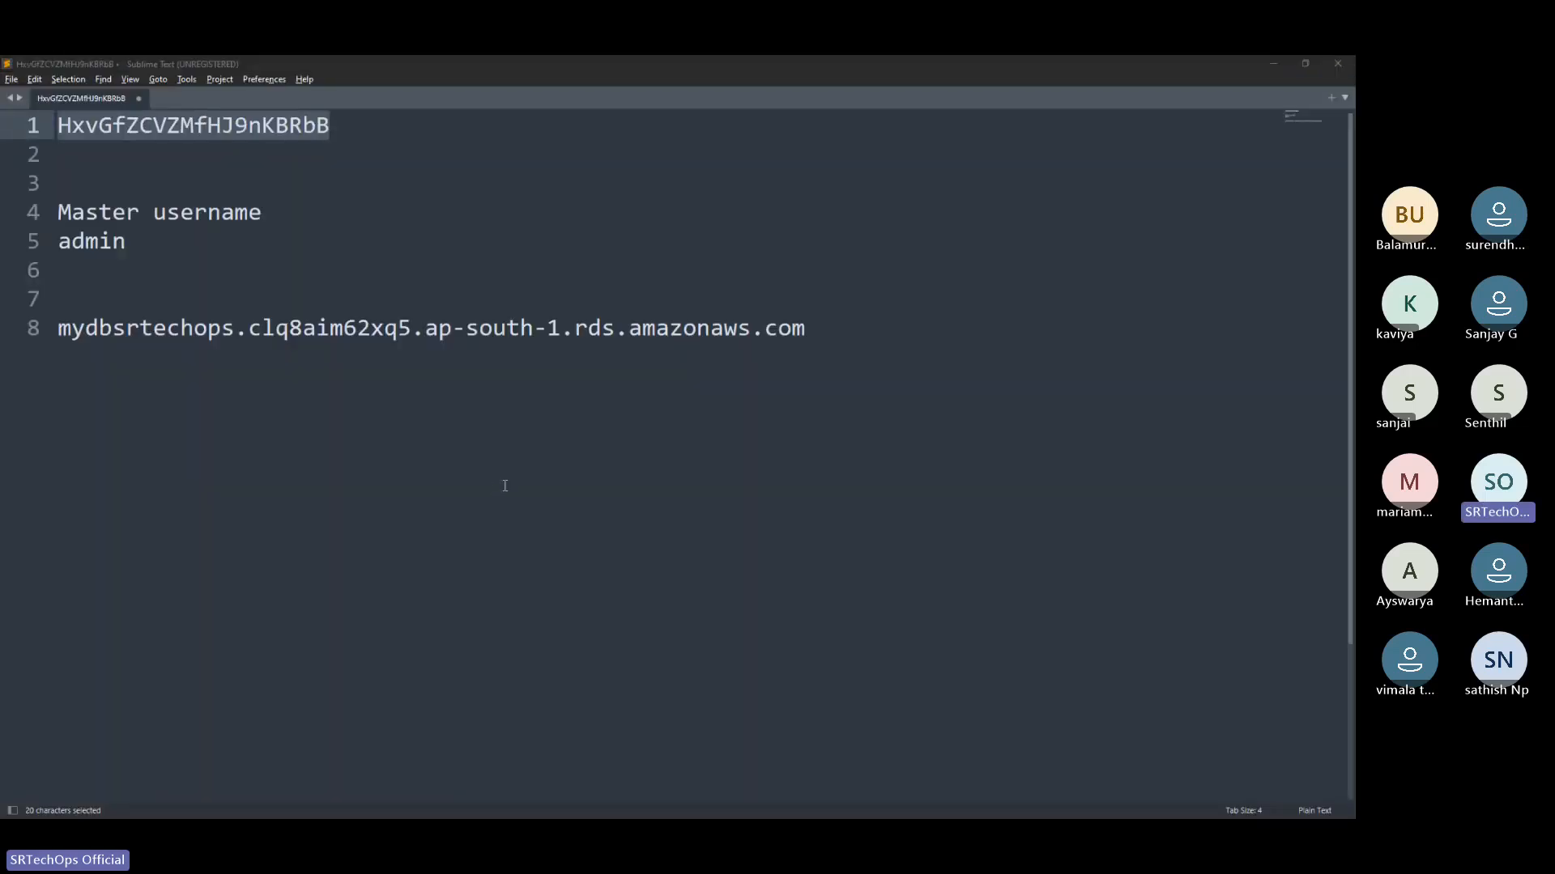
key("alt+Tab")
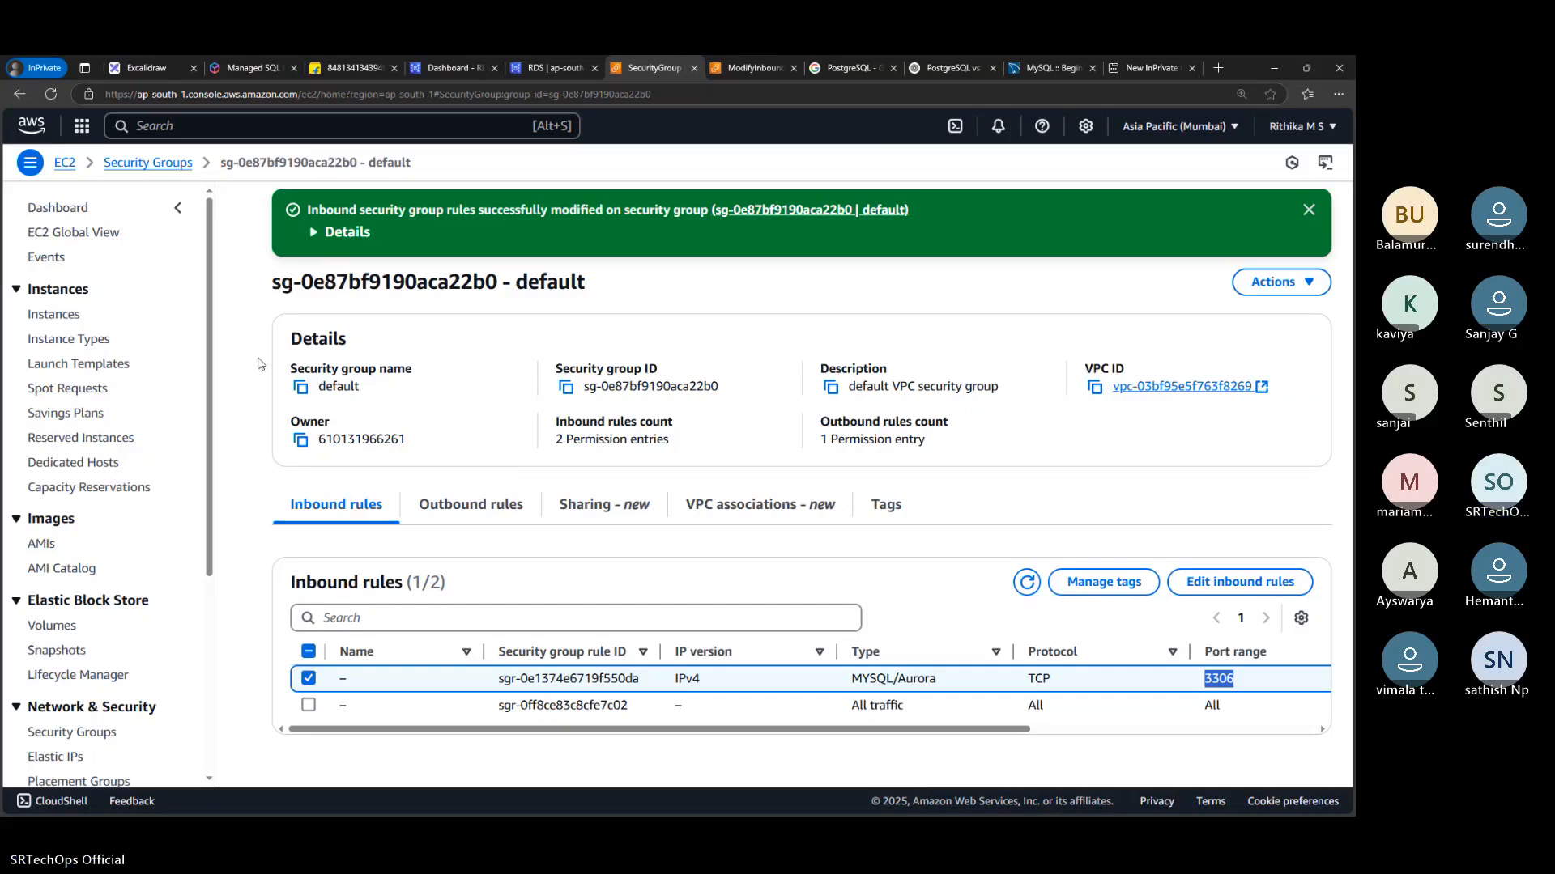
left_click(530, 64)
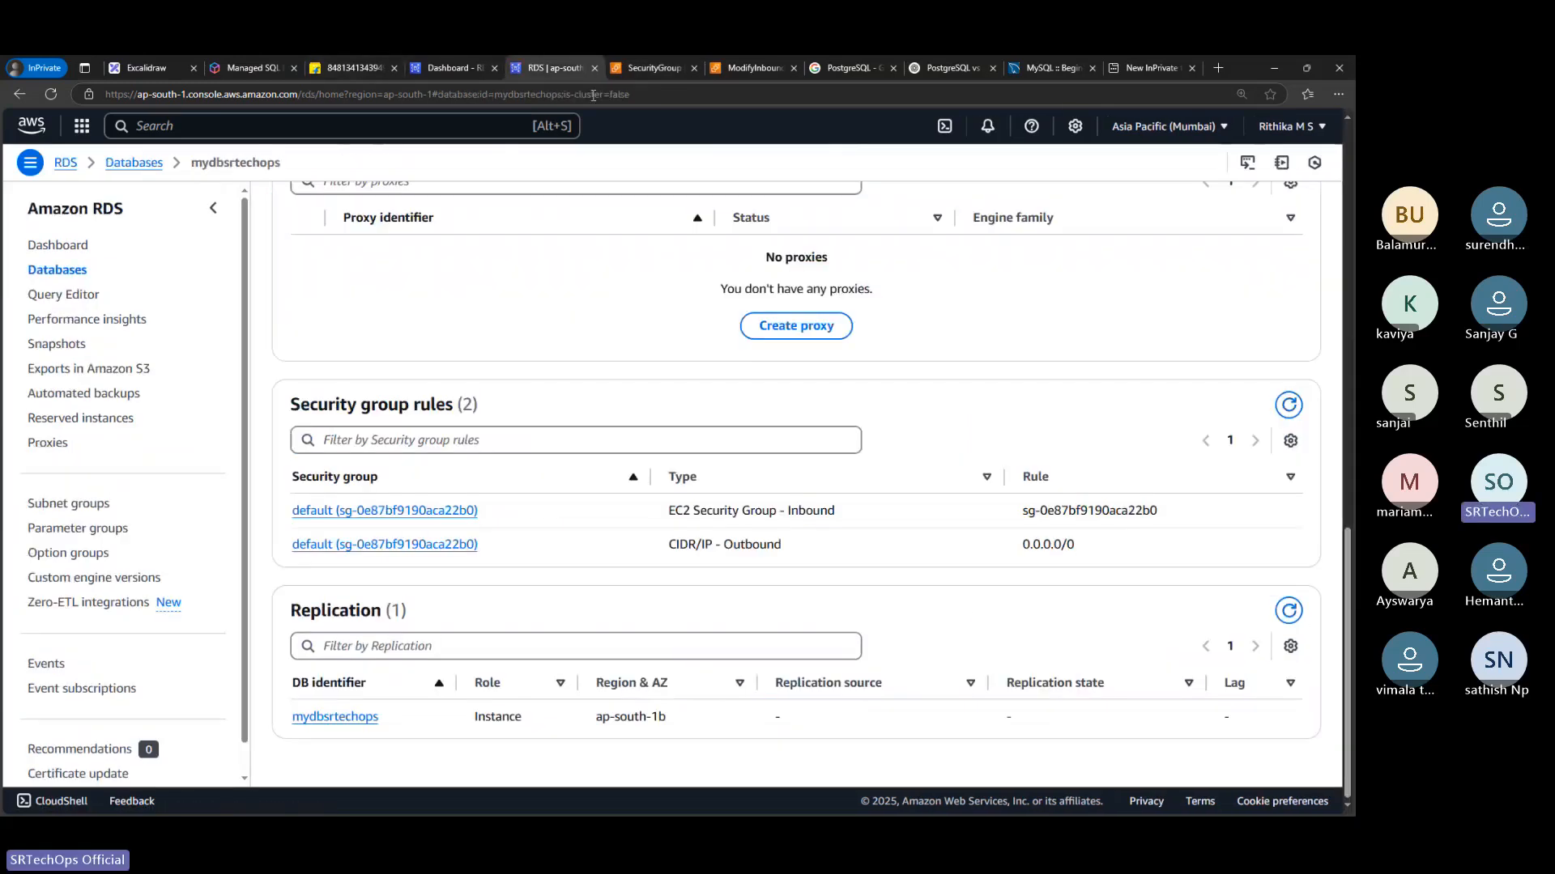
left_click(449, 65)
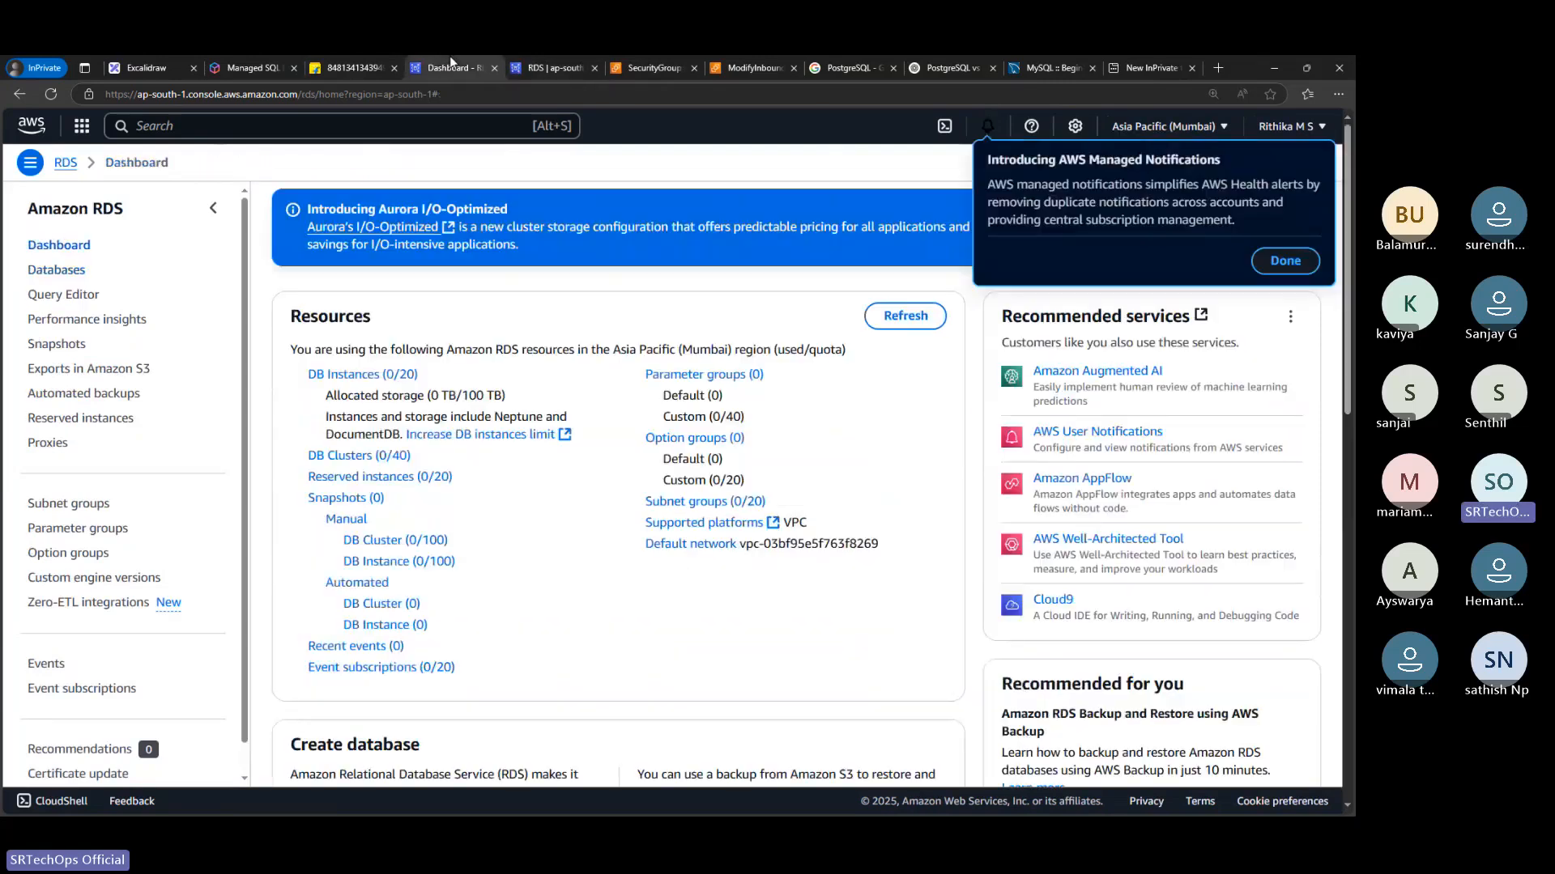
left_click(1286, 260)
left_click(1293, 293)
left_click(1313, 275)
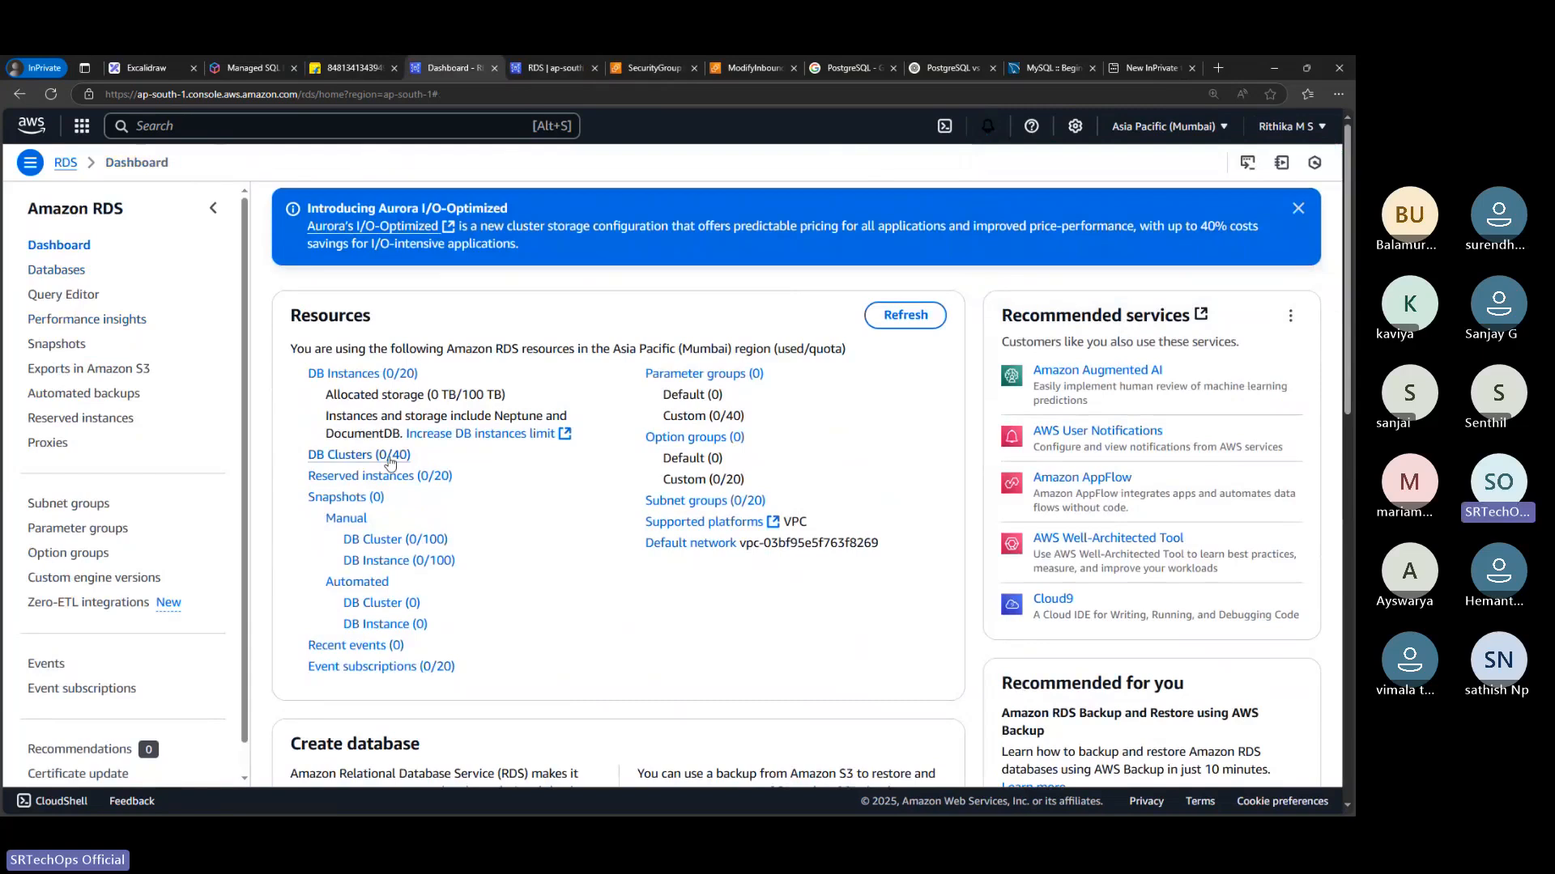
scroll(388, 462, "down", 3)
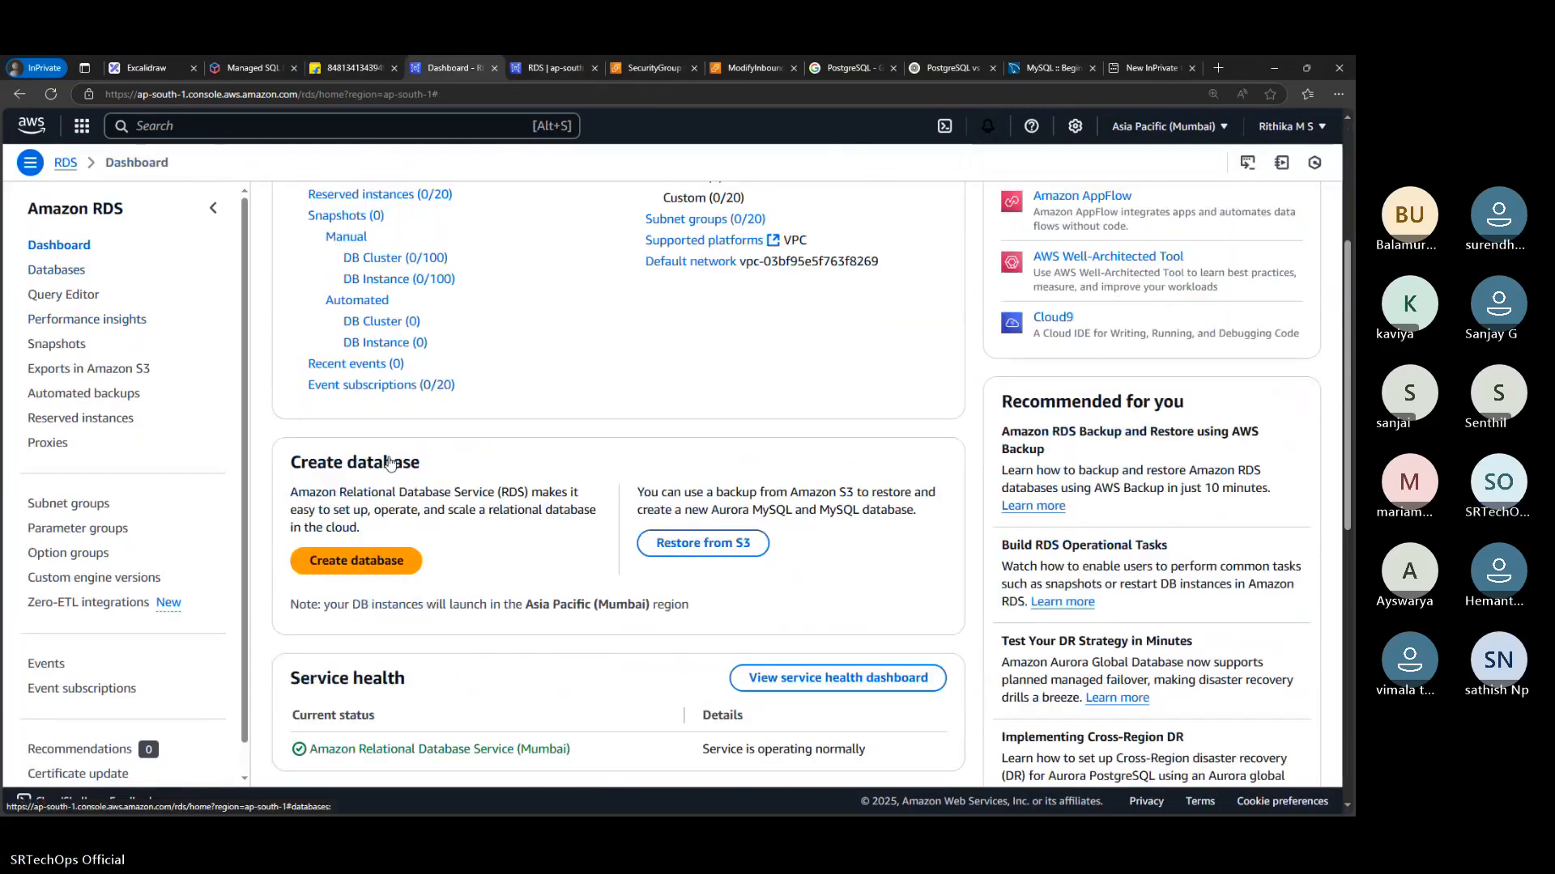
left_click(366, 564)
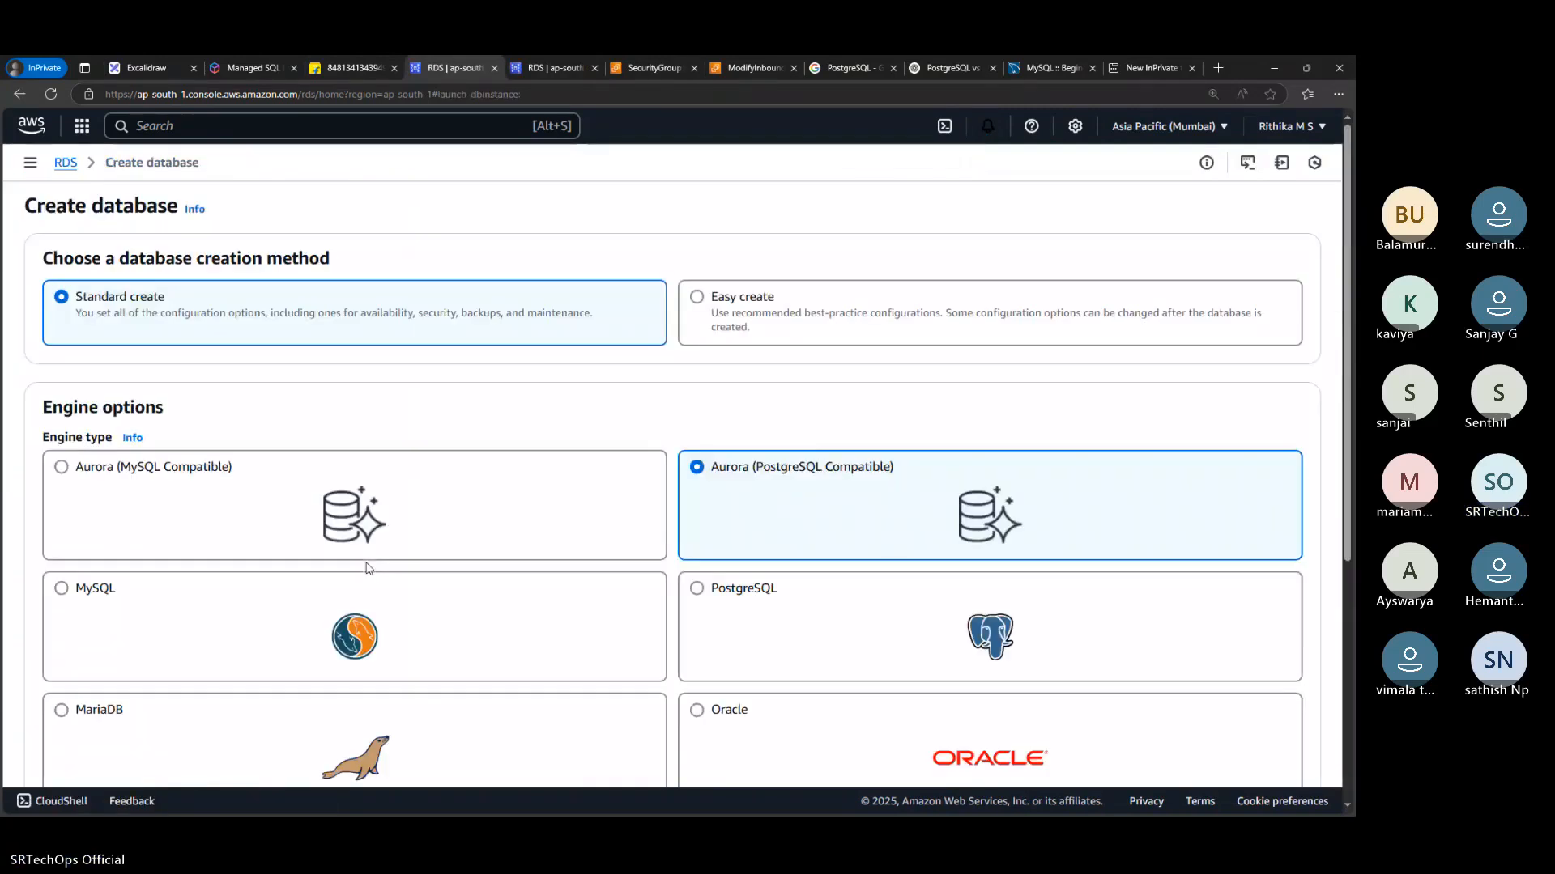
Choose MySQL as the engine type and enable Auto generate password for the self-managed master credentials
scroll(443, 293, "down", 2)
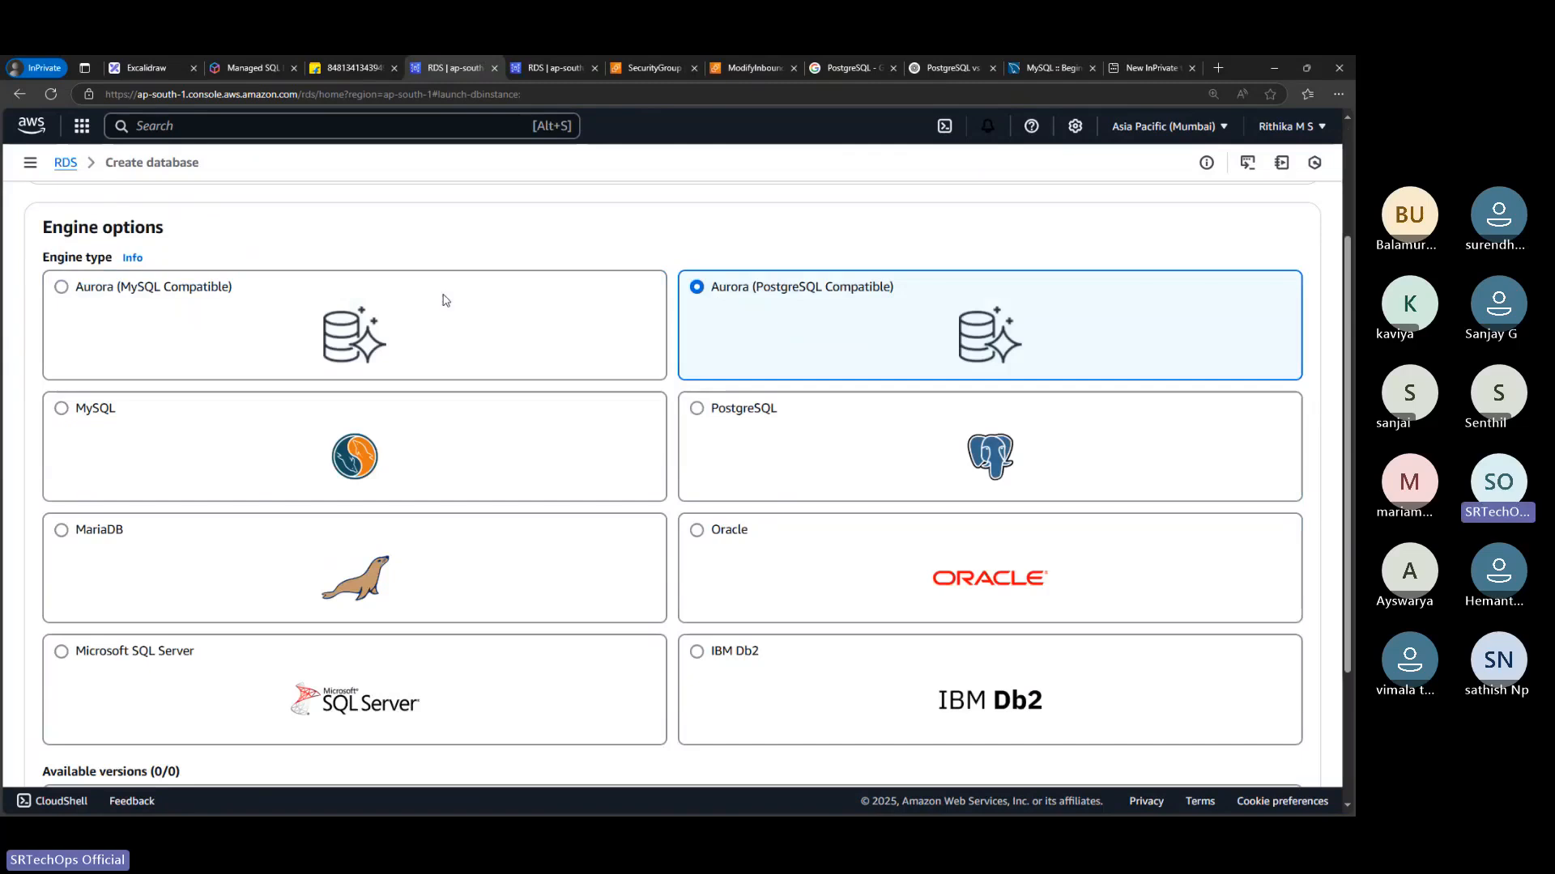
left_click(388, 441)
scroll(272, 508, "down", 5)
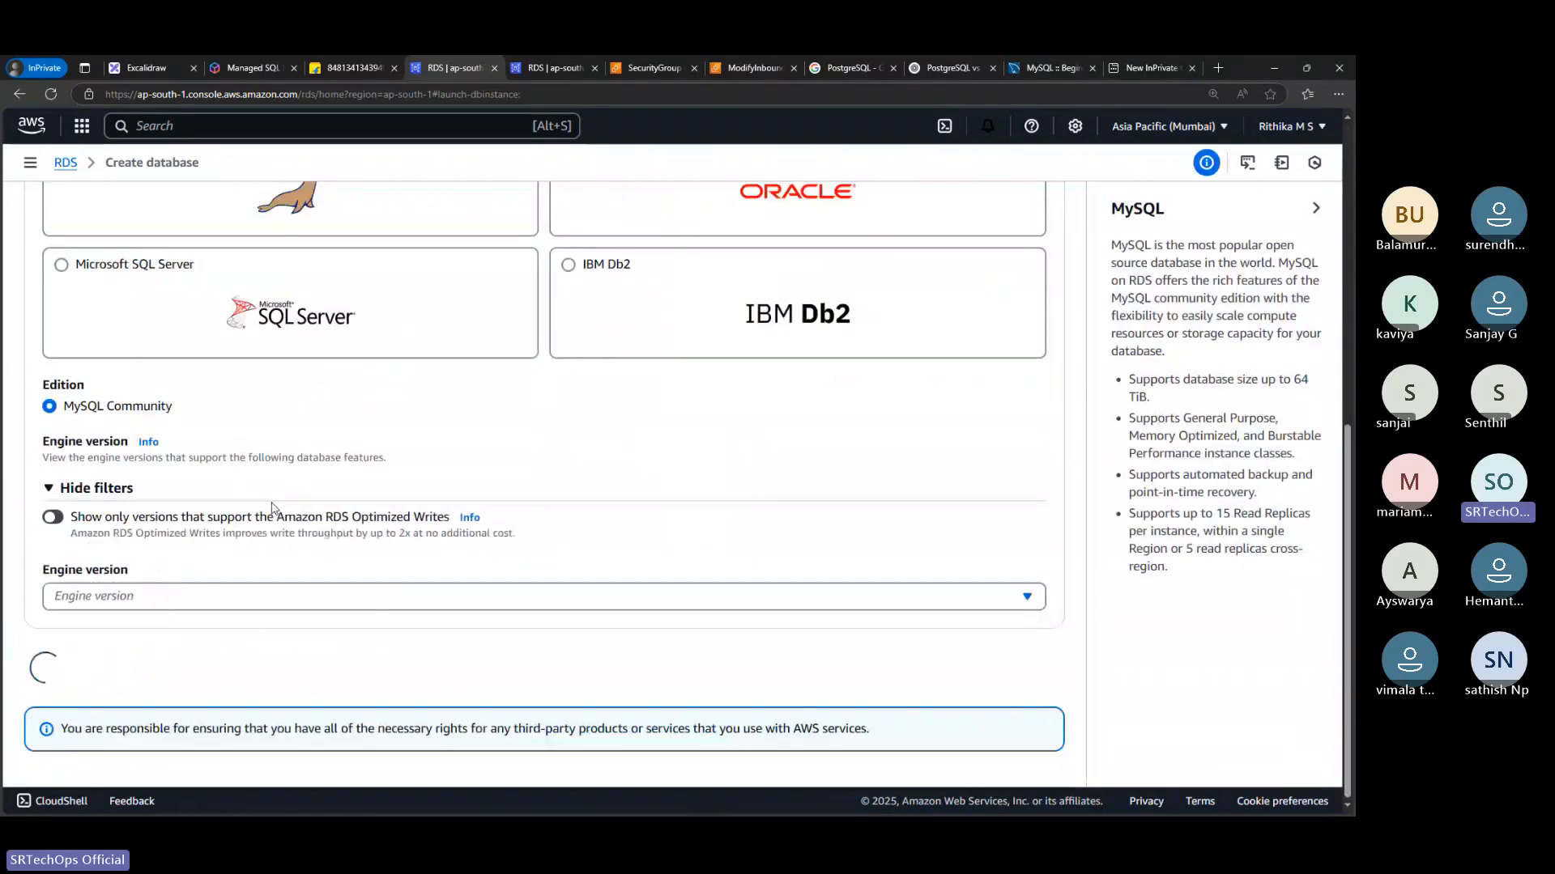
scroll(272, 508, "down", 10)
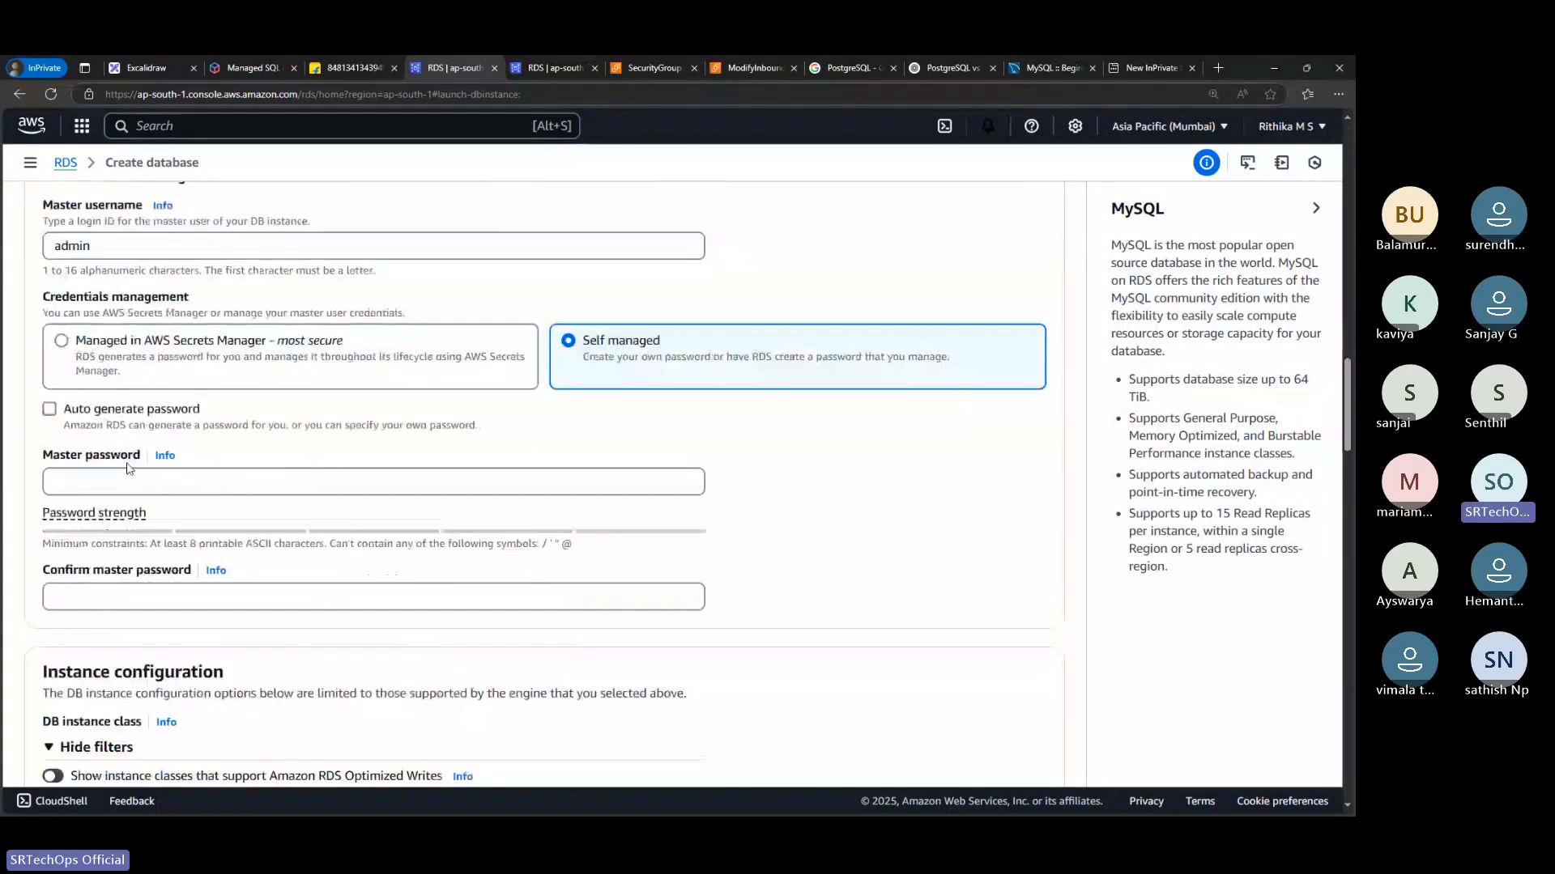
left_click(243, 403)
Preview the option Connect to an EC2 compute resource, and return to Don't connect to an EC2 compute resource
scroll(245, 405, "down", 2)
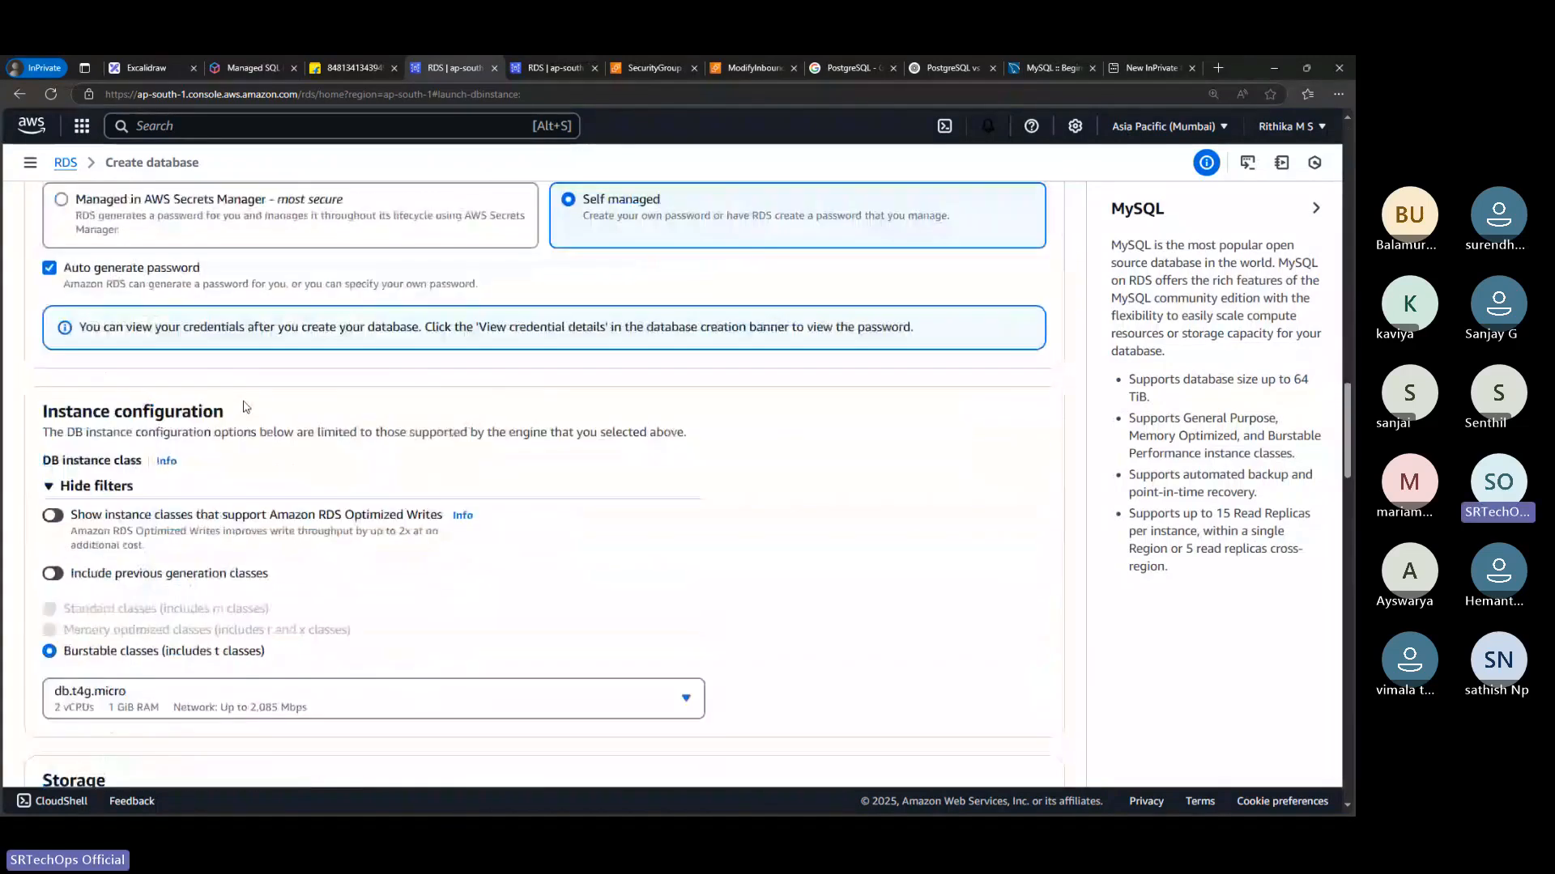
scroll(246, 406, "down", 5)
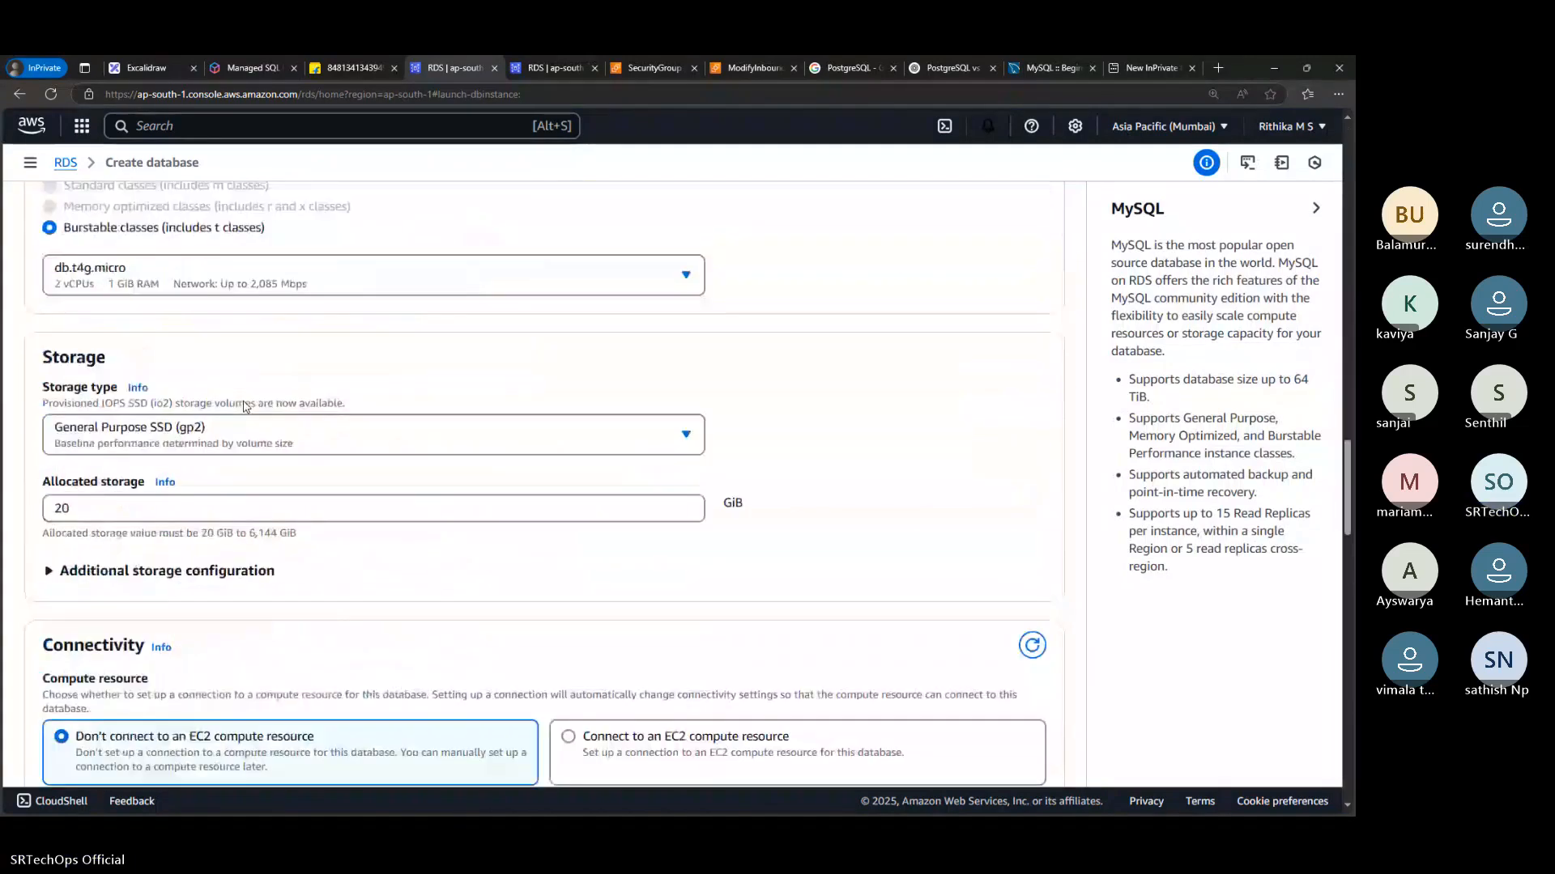
scroll(244, 405, "down", 3)
scroll(209, 430, "down", 1)
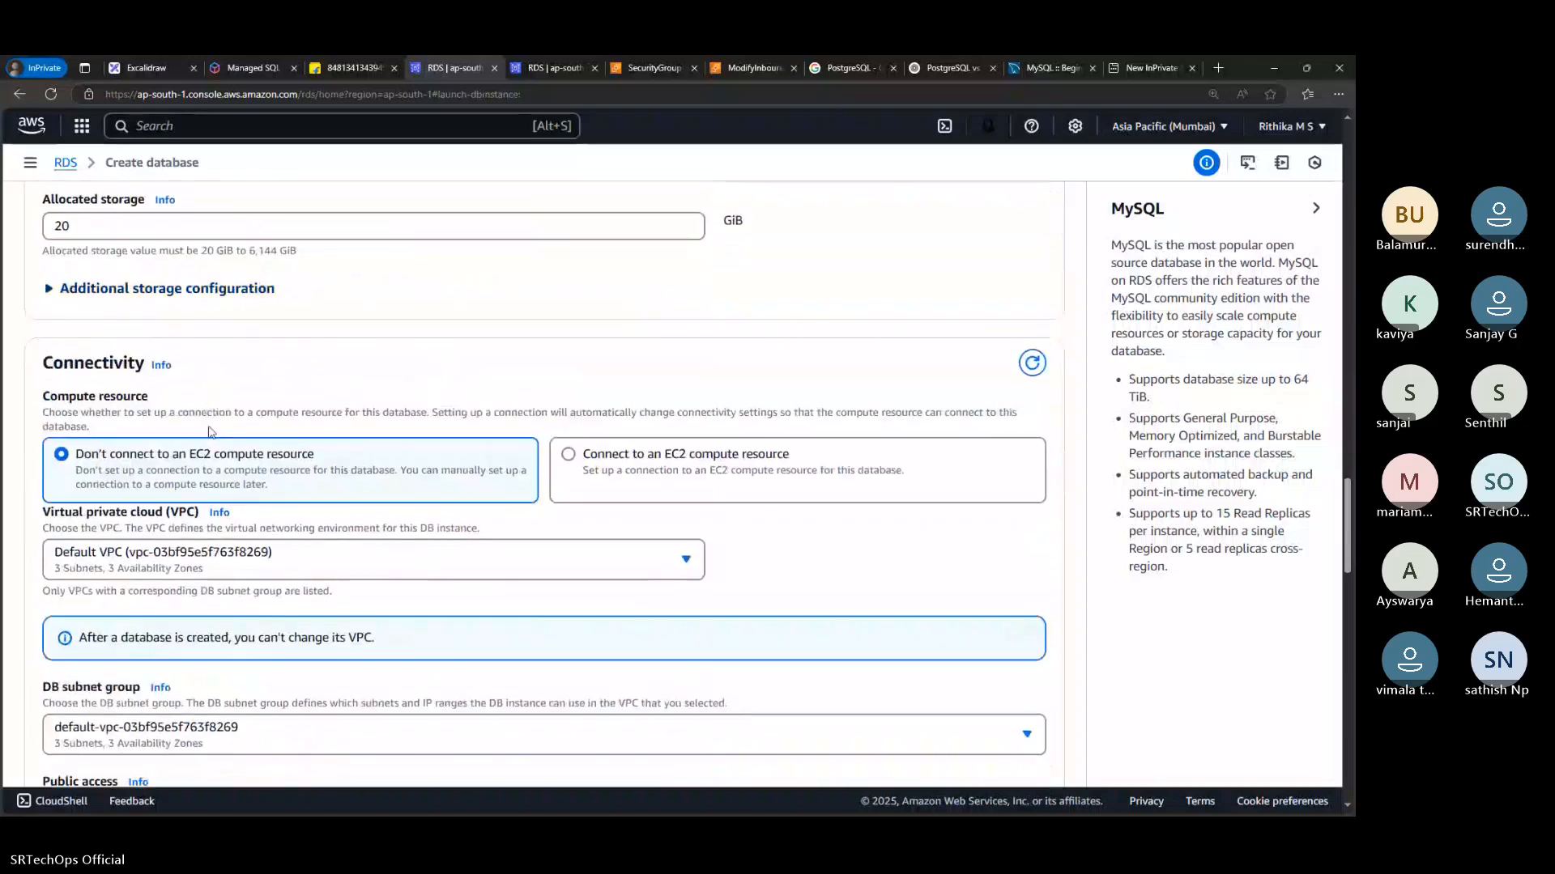
scroll(209, 431, "down", 1)
scroll(209, 431, "down", 2)
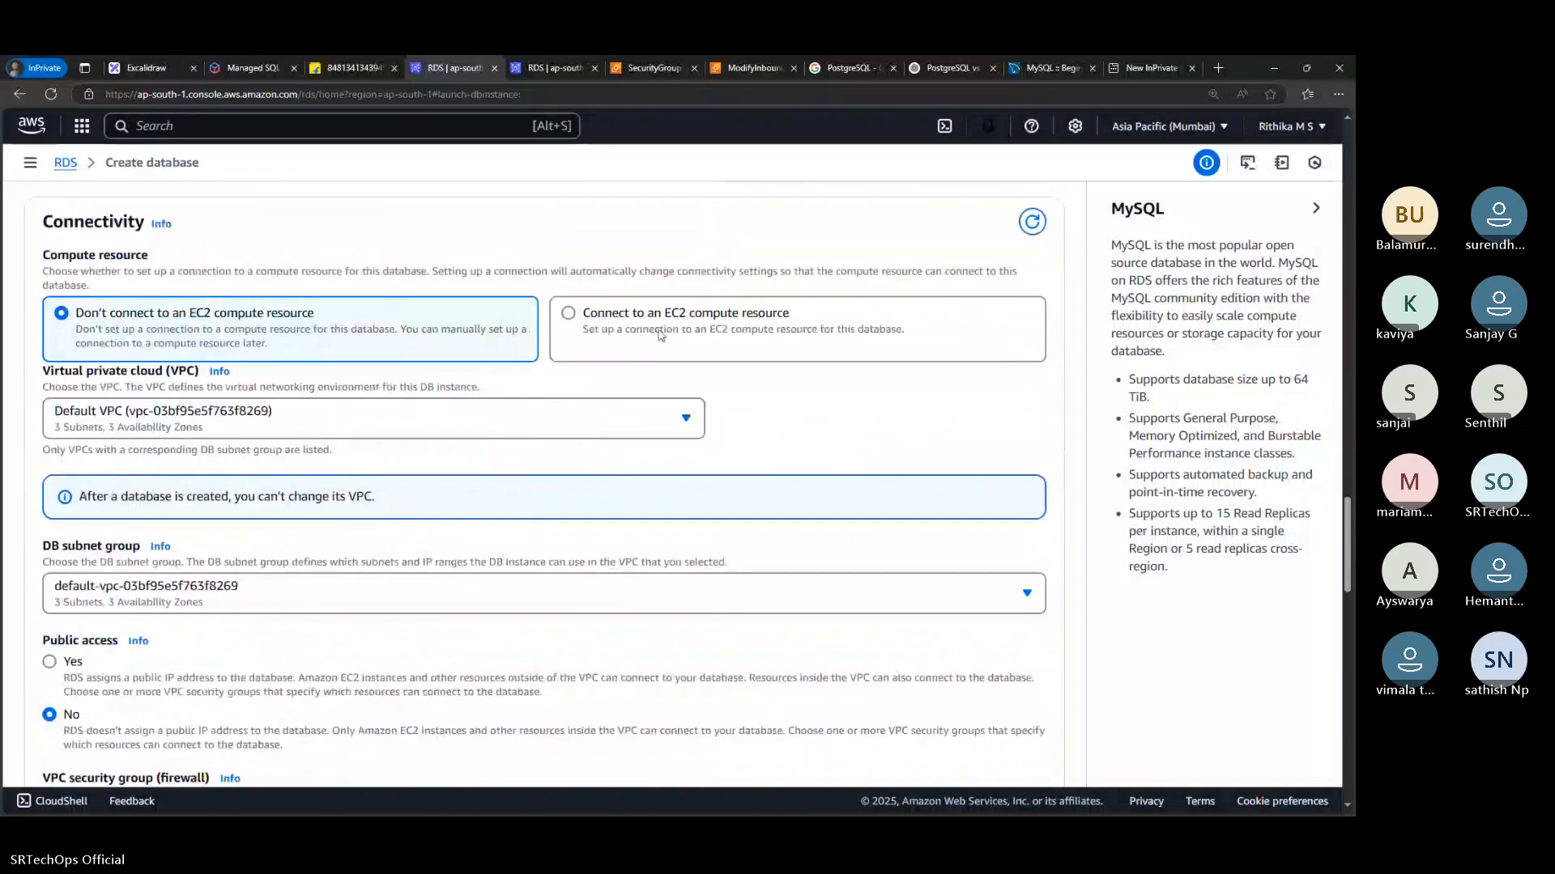
left_click(661, 336)
scroll(661, 335, "down", 3)
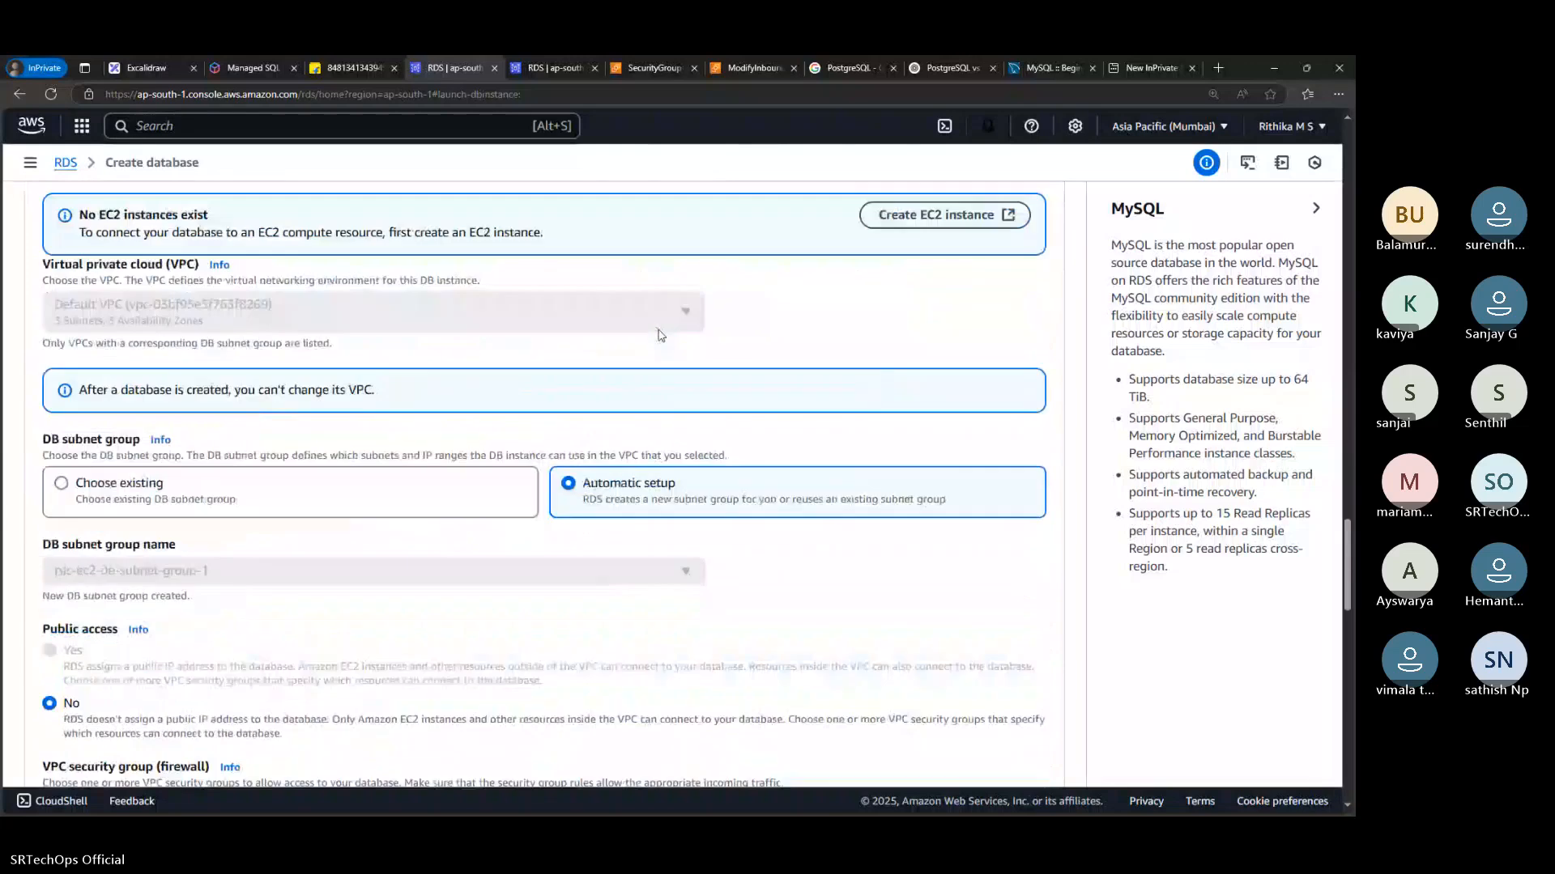
scroll(479, 358, "up", 2)
scroll(482, 358, "up", 2)
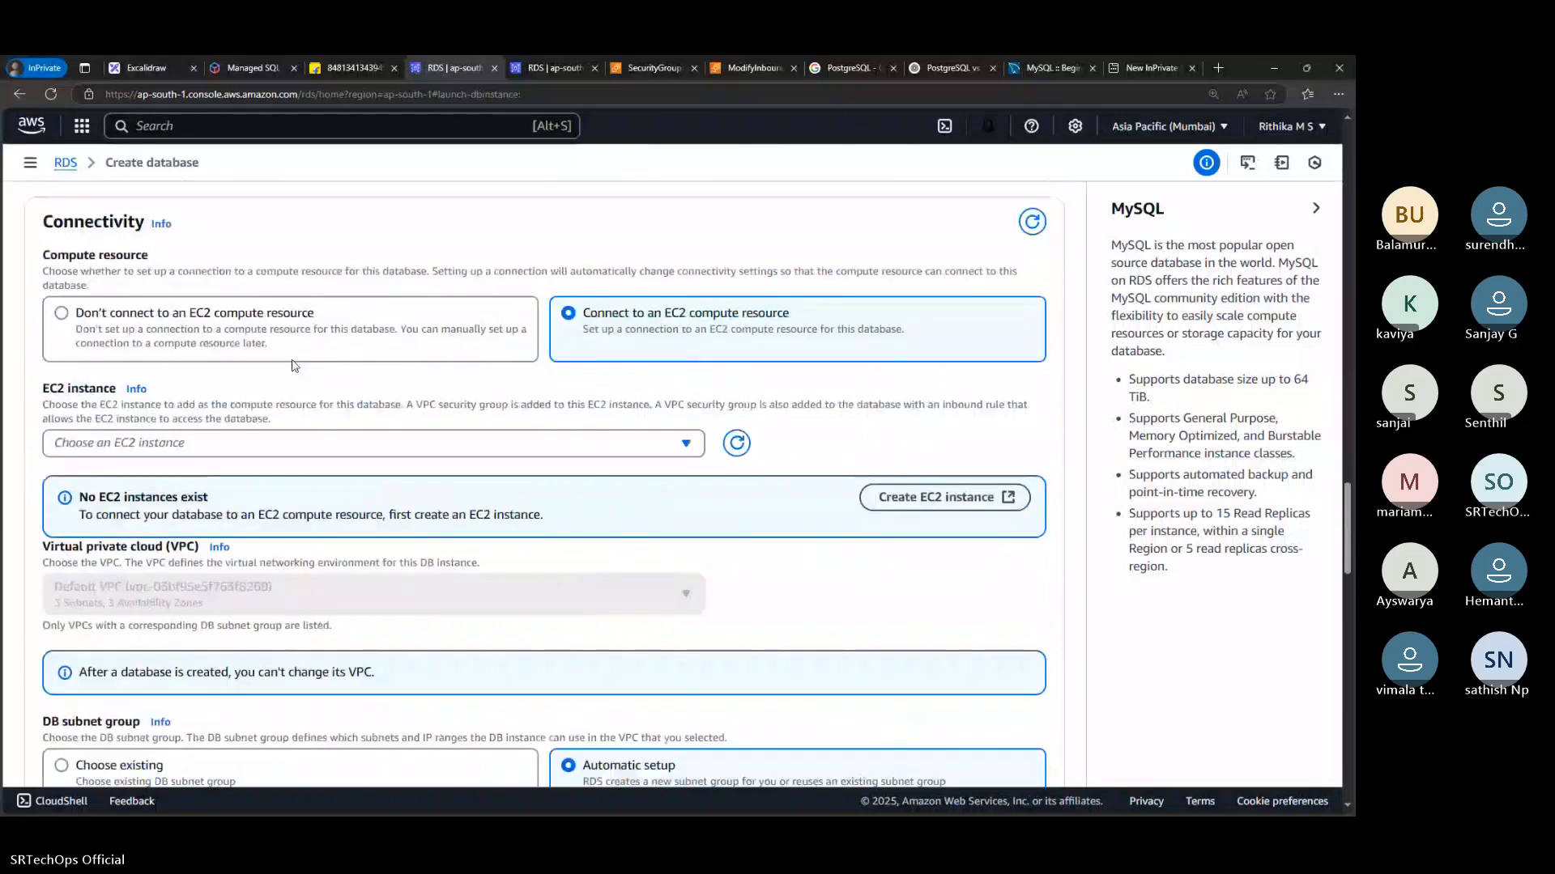
left_click(292, 316)
Set the new database's public access to Yes in the connectivity settings
scroll(297, 412, "down", 1)
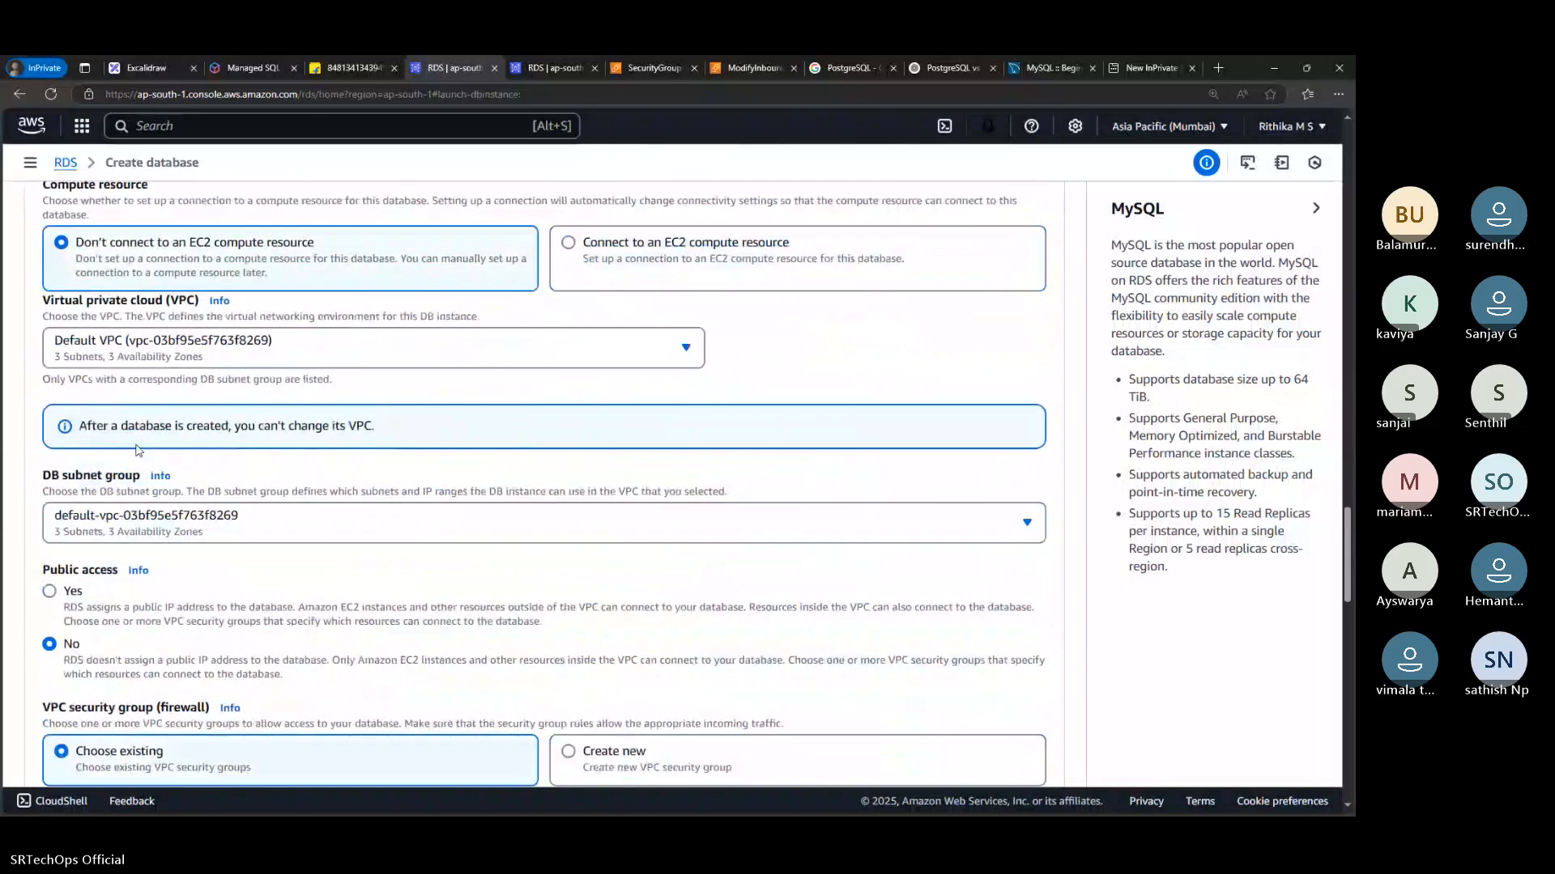
scroll(138, 450, "down", 2)
left_click(69, 463)
Review the VPC security group settings and expand the connectivity section's Additional configuration to check the database port
scroll(97, 478, "down", 2)
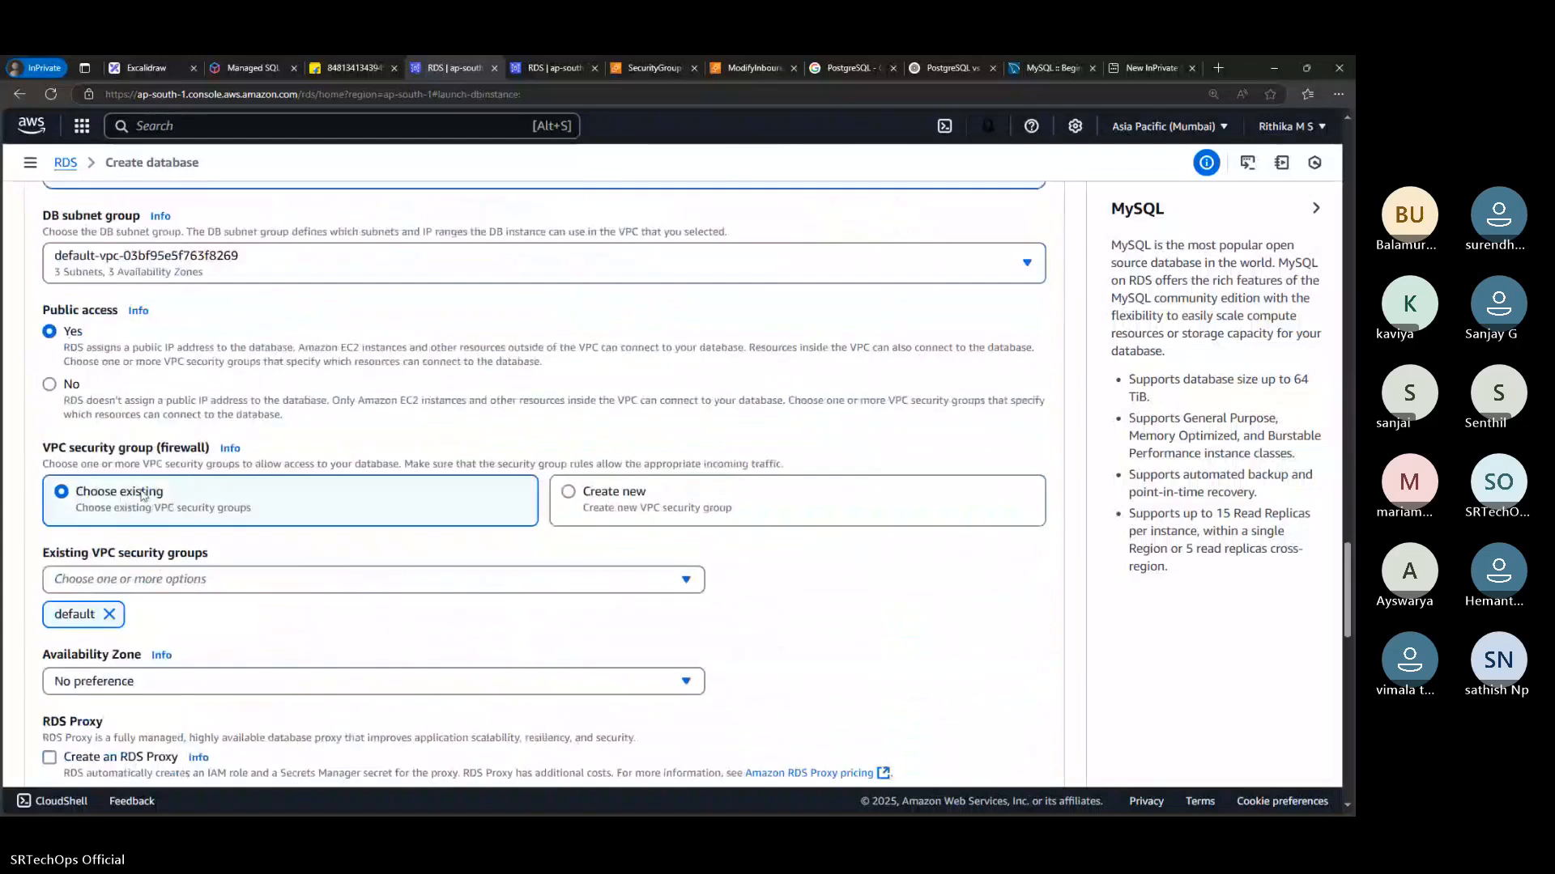
scroll(143, 496, "down", 2)
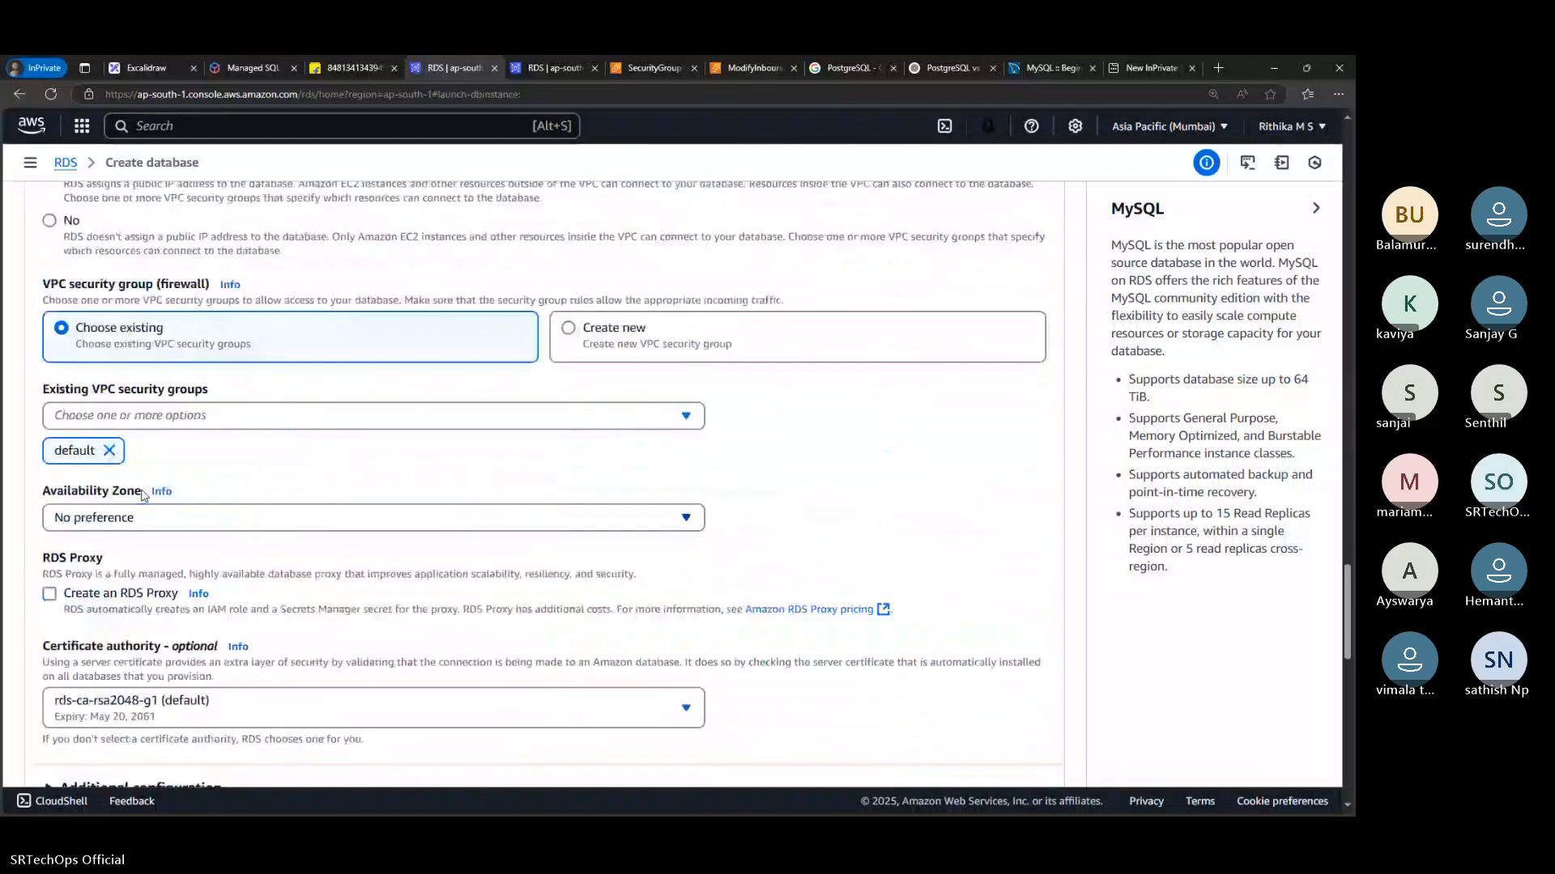
scroll(118, 506, "down", 4)
left_click(102, 507)
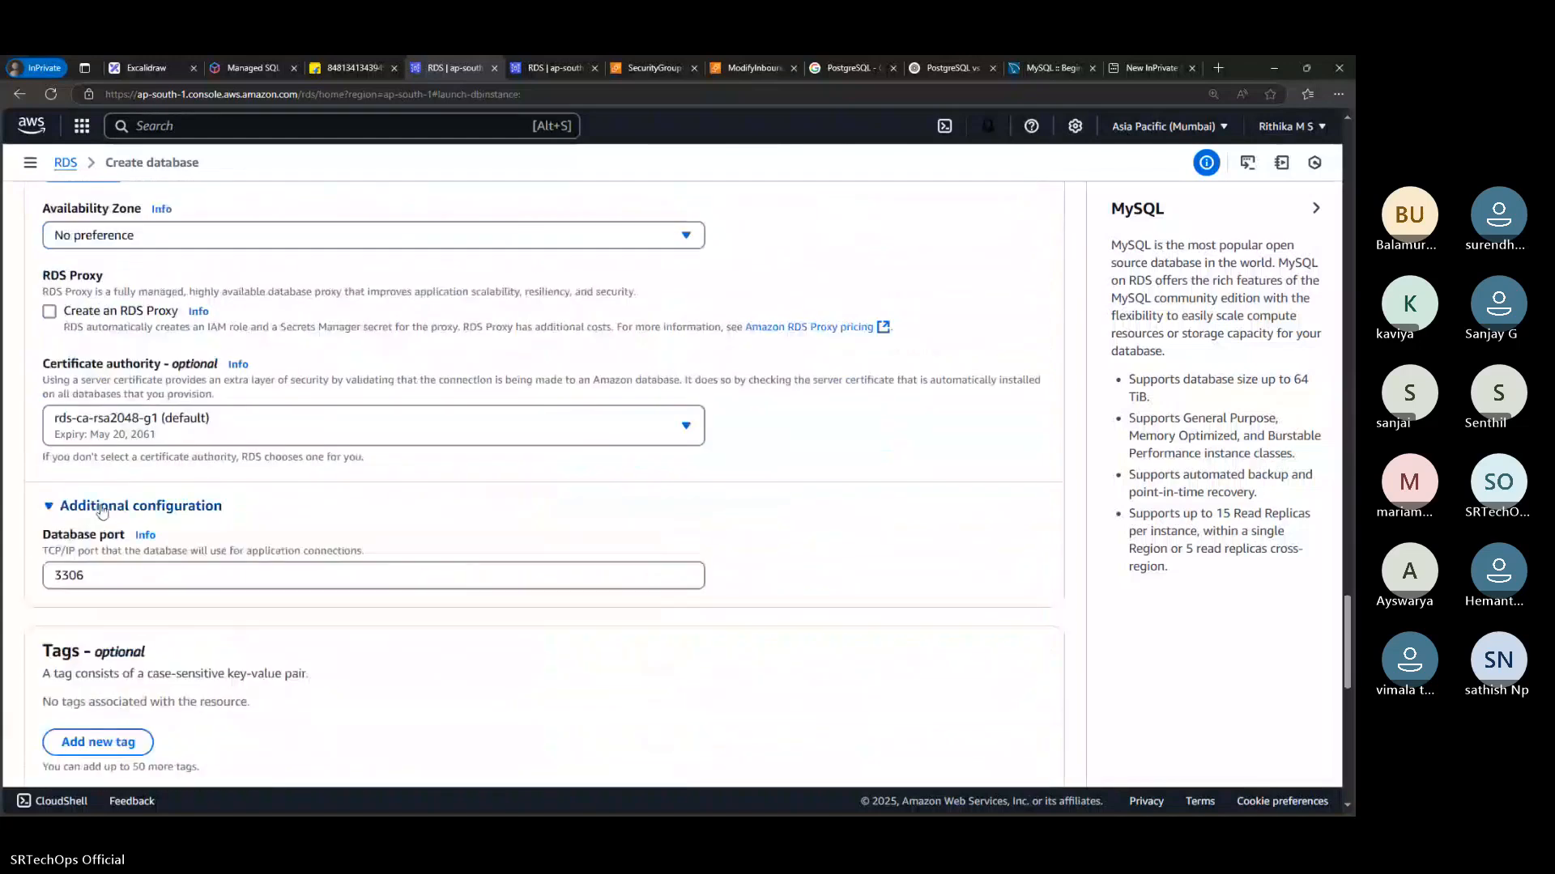
scroll(116, 445, "down", 2)
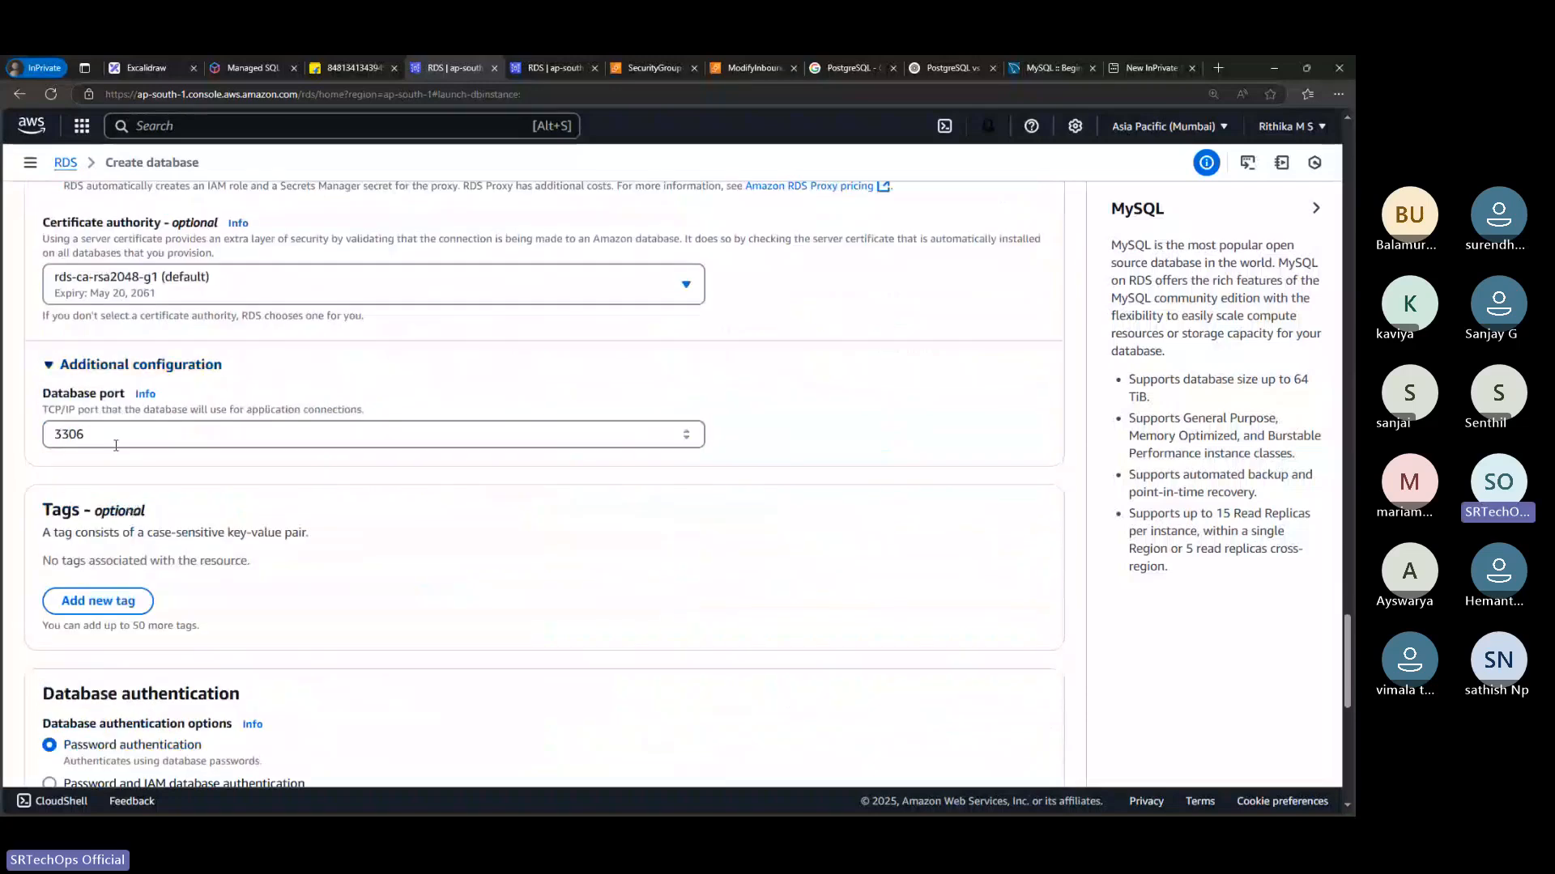
left_click(136, 435)
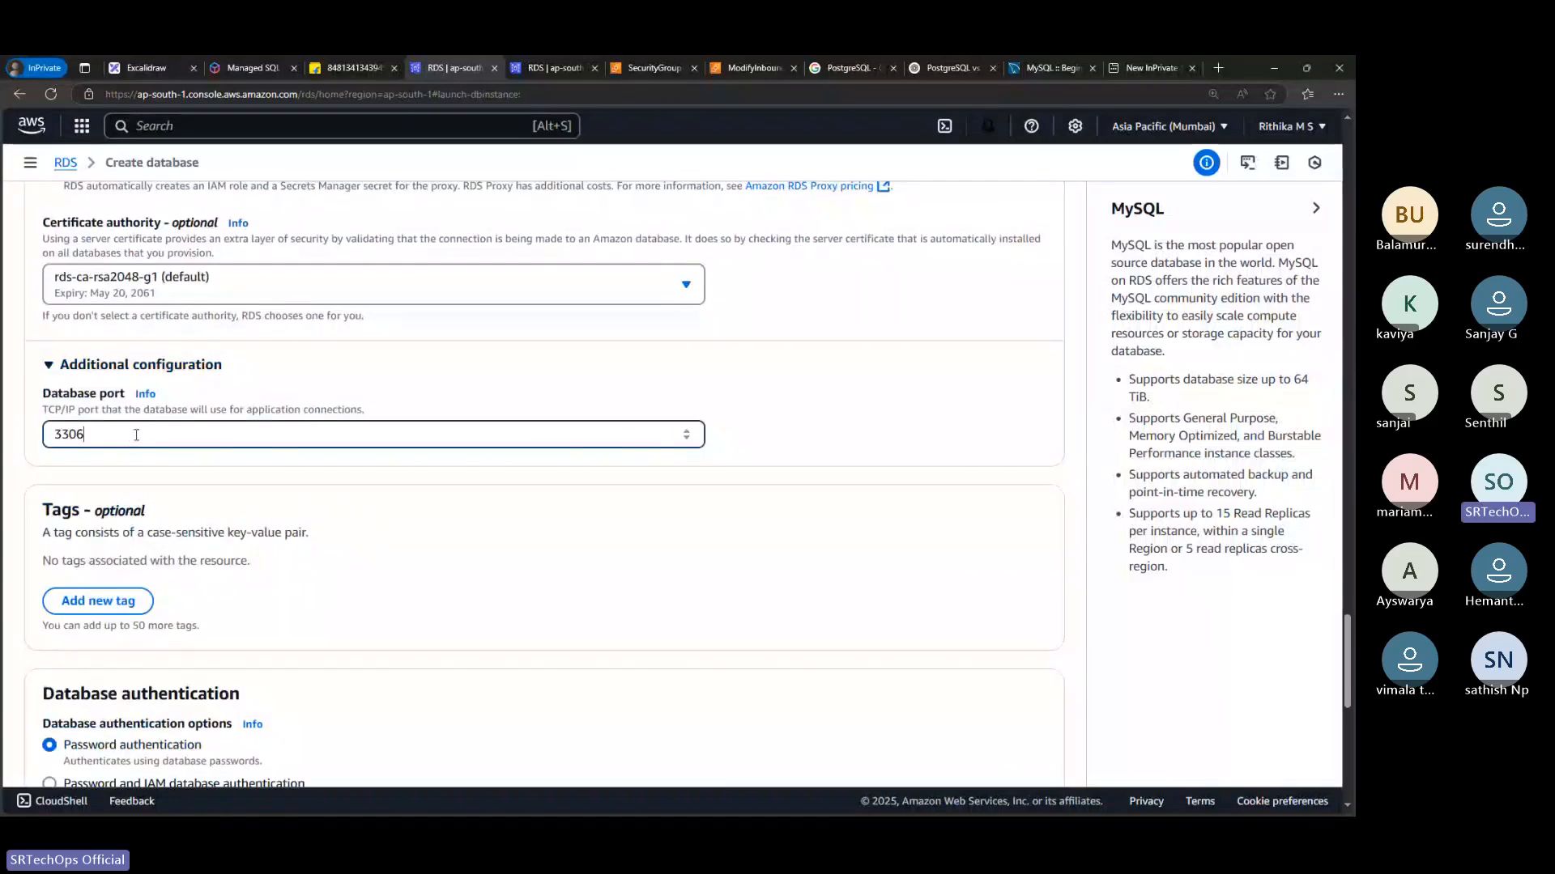
Examine the authentication and monitoring settings, and expand the main Additional configuration to review the database options and backup settings
scroll(205, 469, "down", 3)
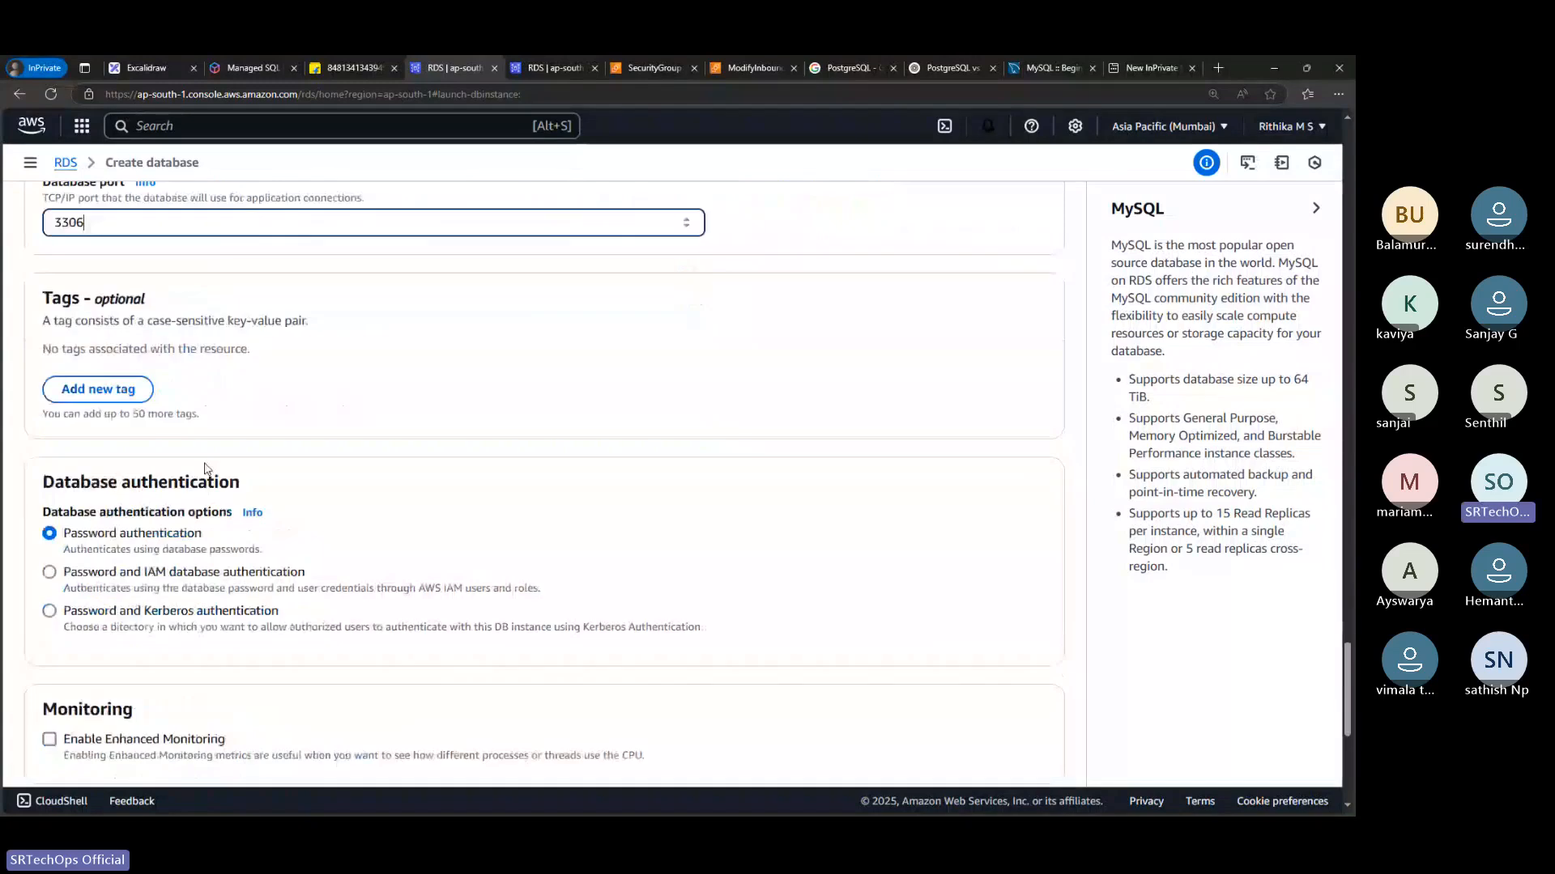
scroll(81, 531, "down", 3)
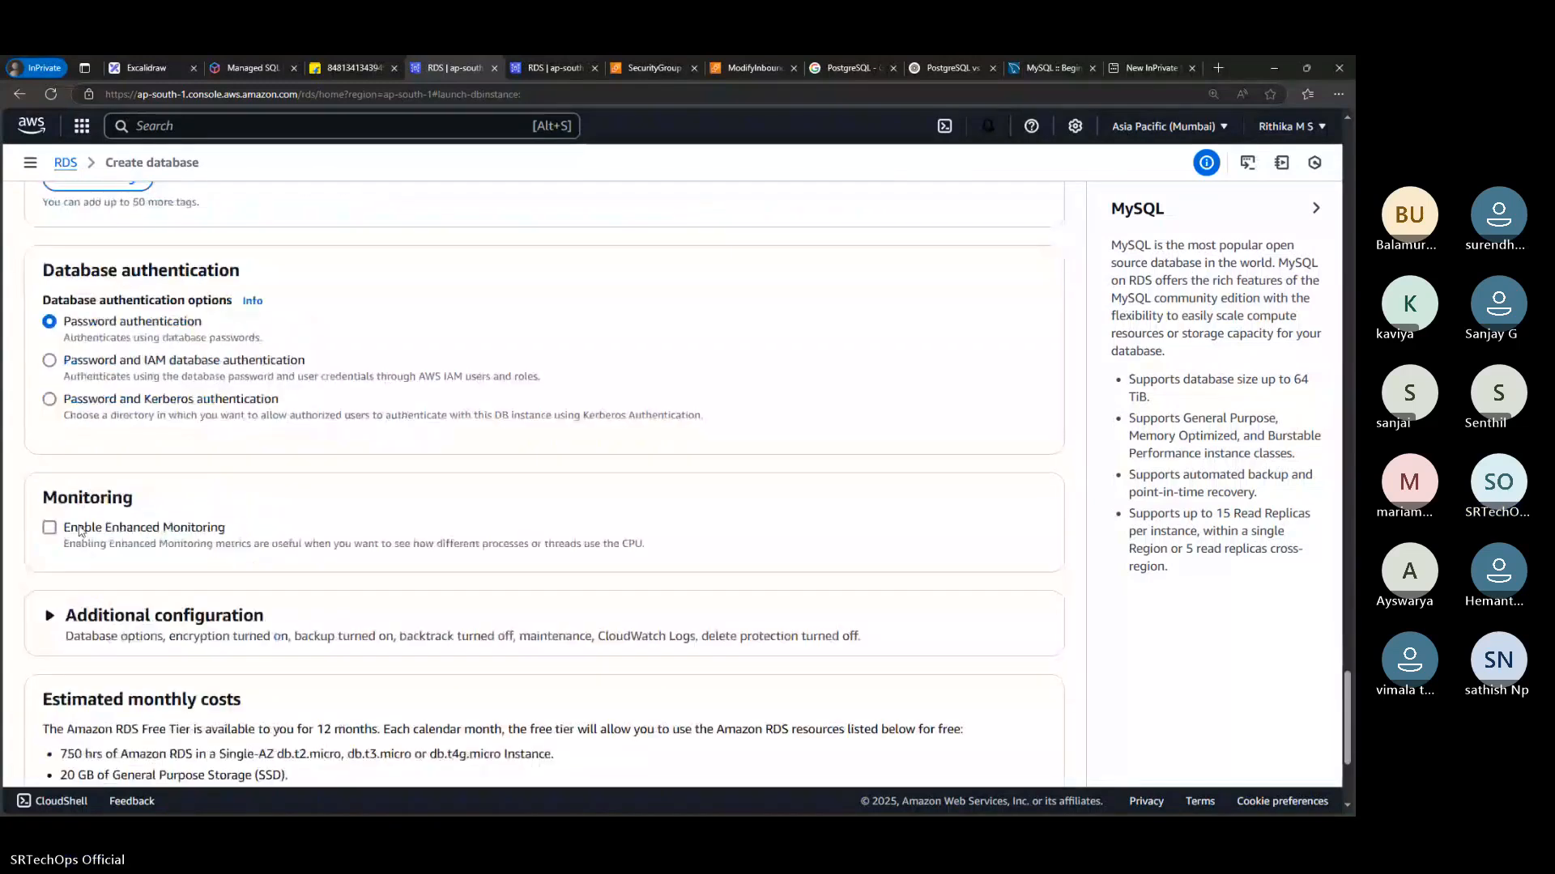
scroll(81, 530, "down", 2)
left_click(189, 510)
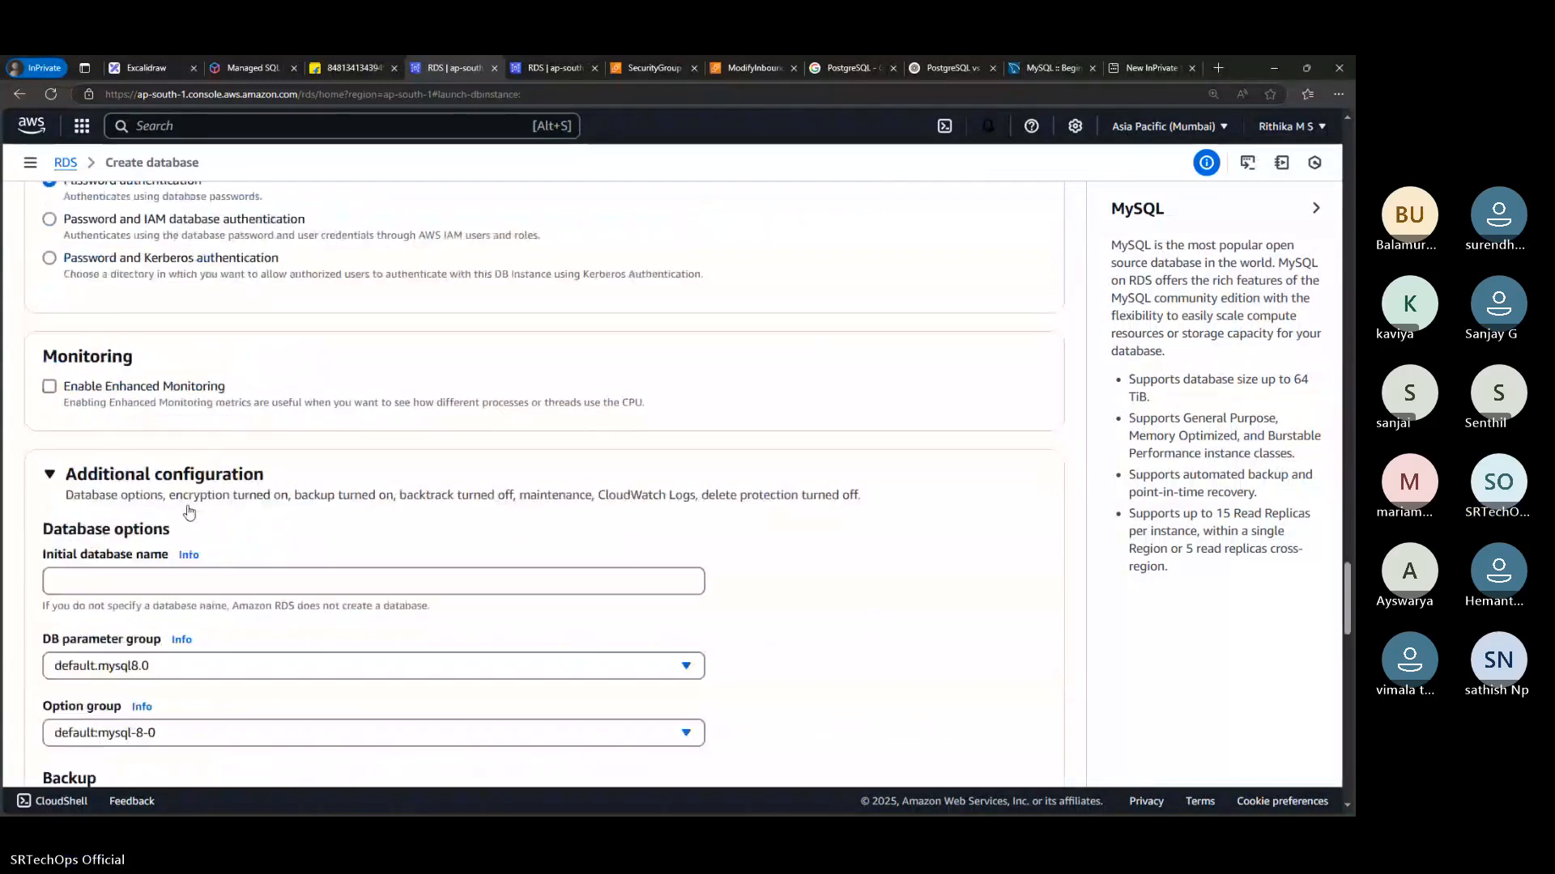
scroll(188, 510, "down", 4)
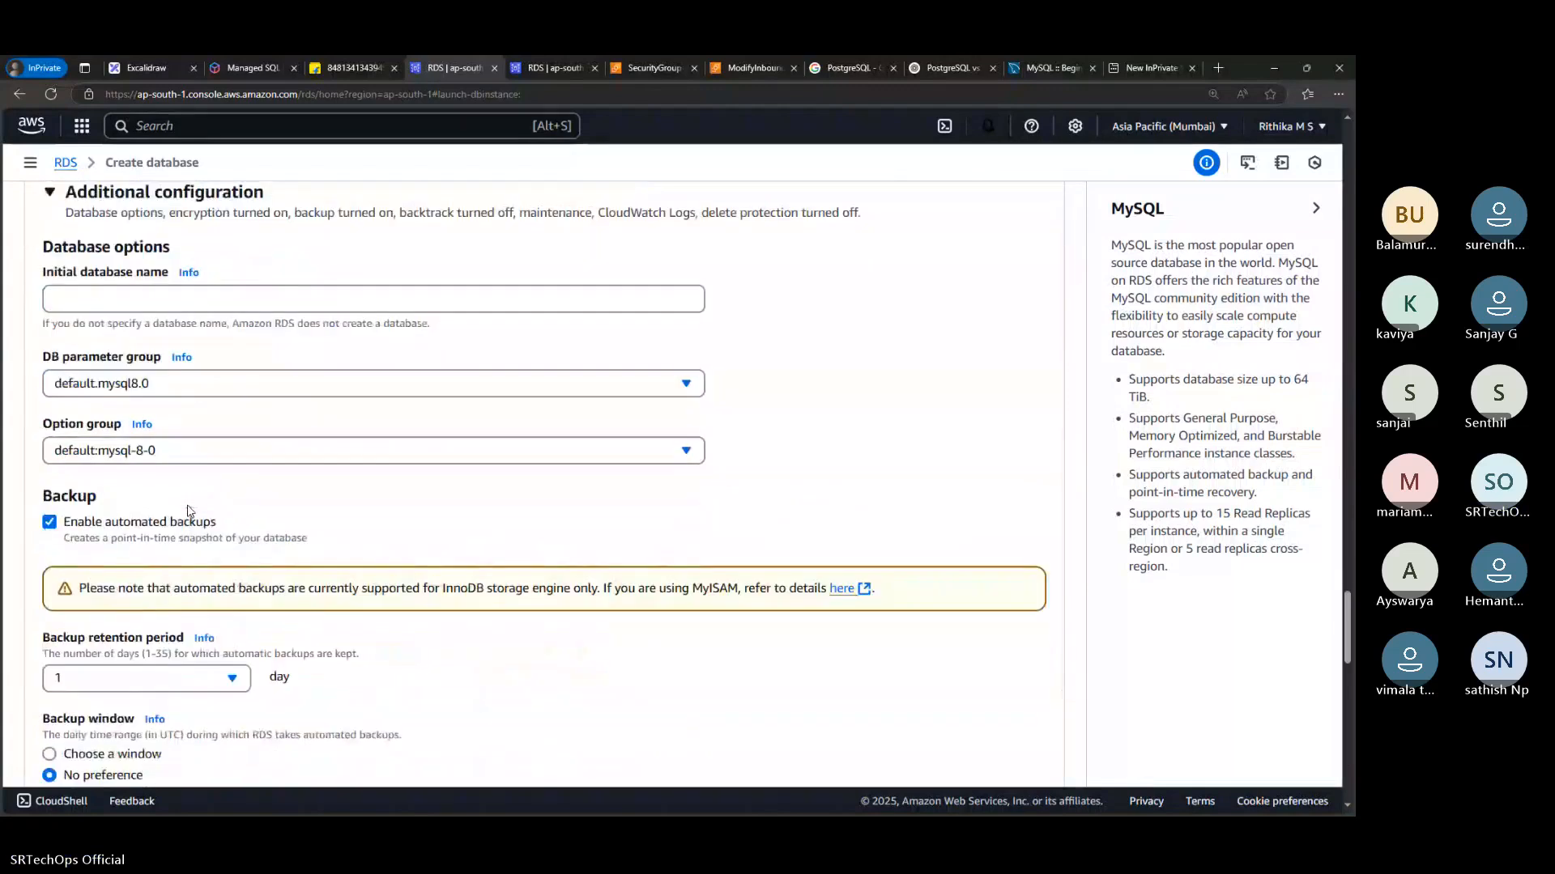
Look over the backup and encryption settings, and return to the database options to focus the empty Initial database name field
scroll(189, 510, "down", 6)
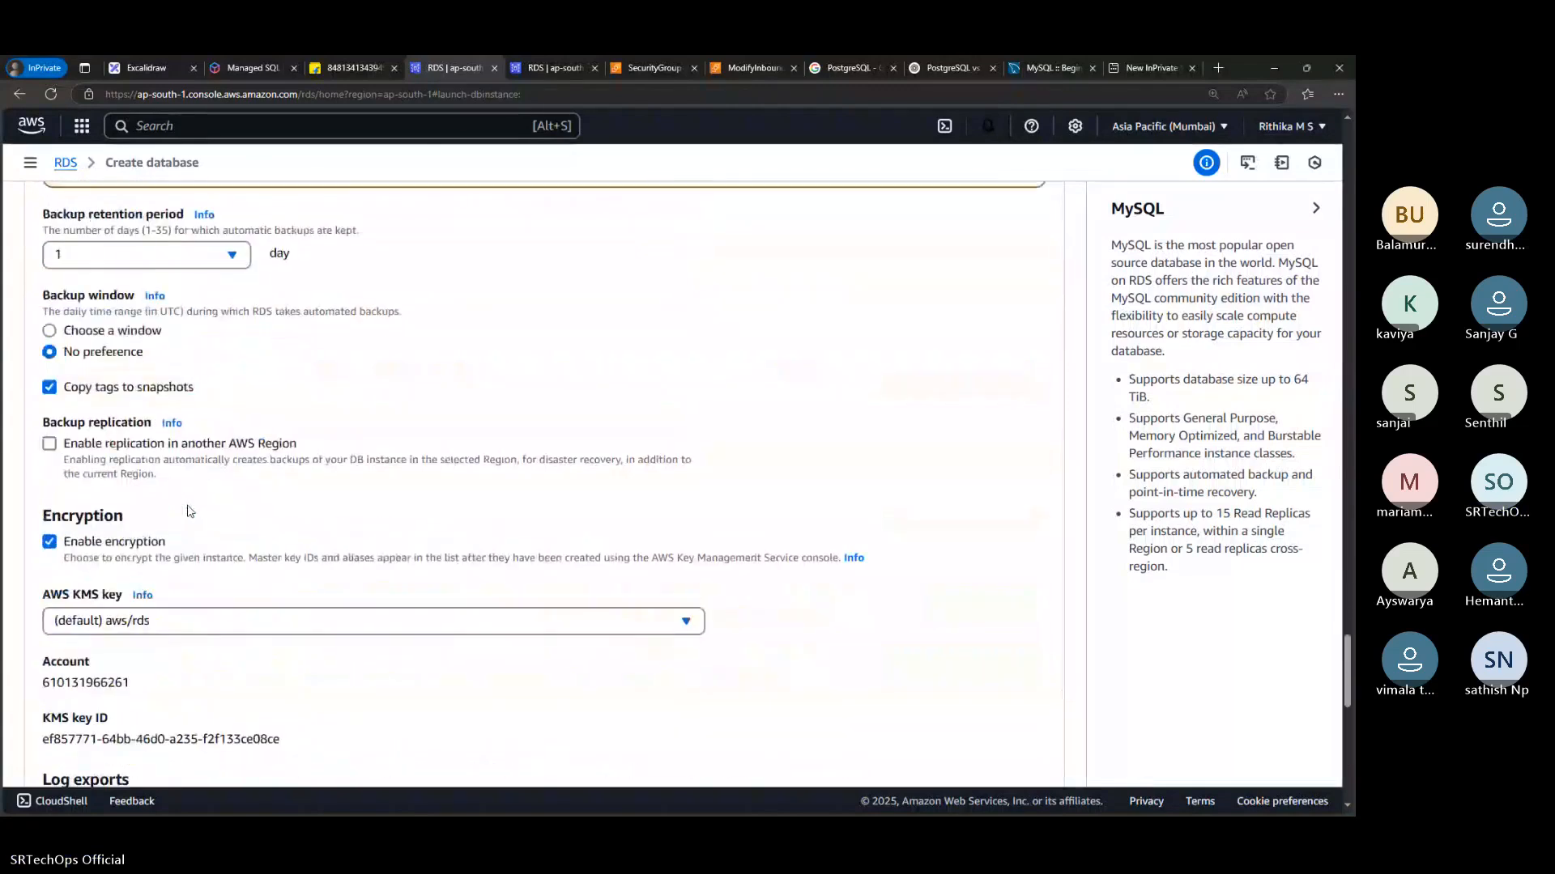
scroll(188, 510, "down", 3)
scroll(189, 510, "down", 3)
scroll(188, 510, "up", 8)
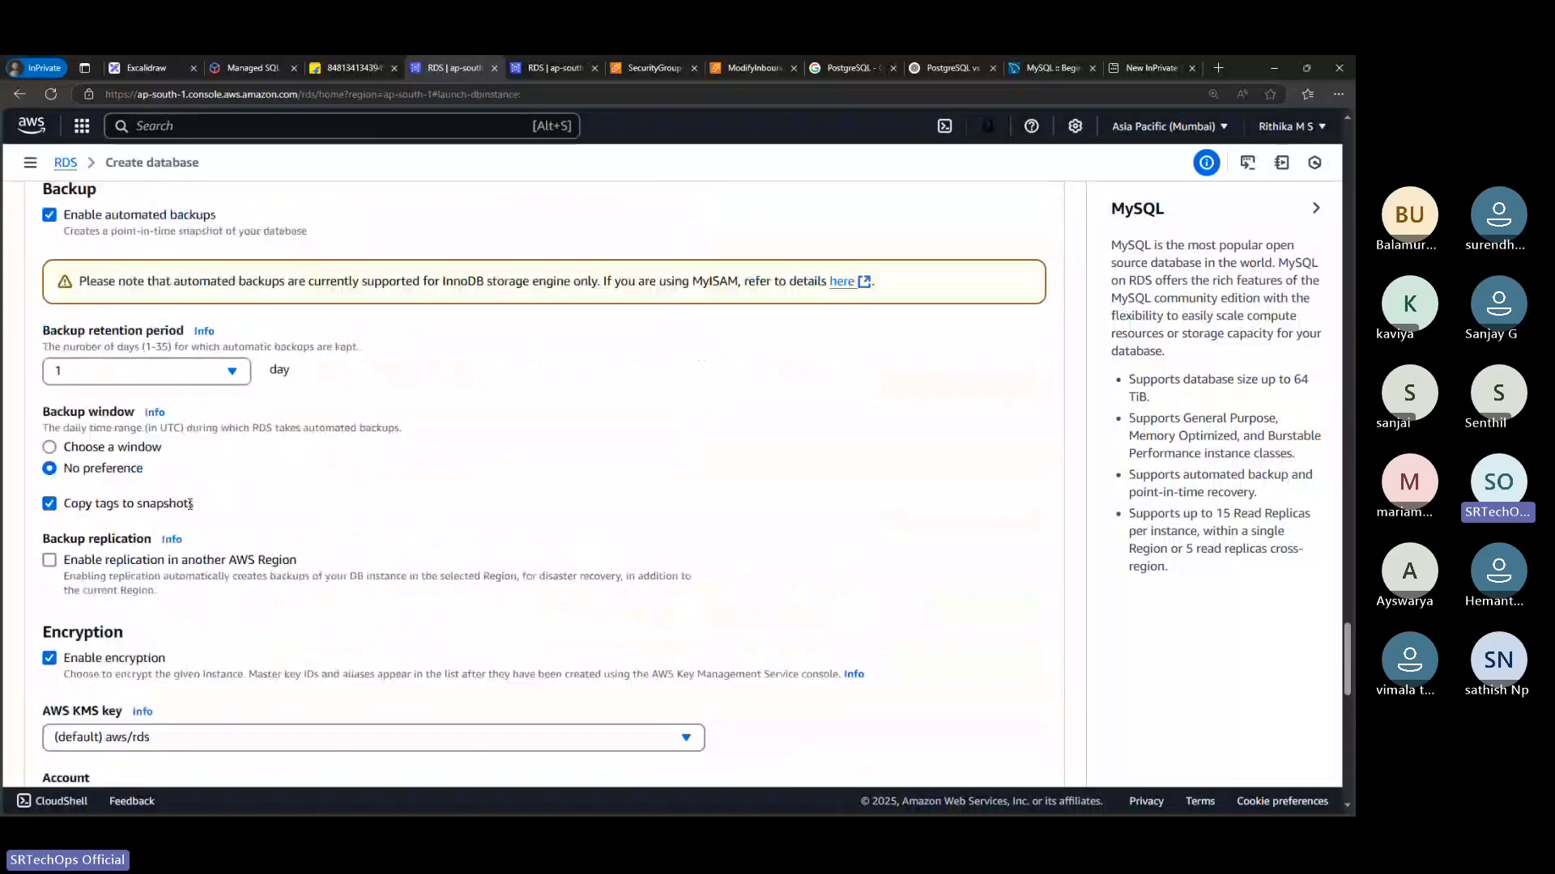
scroll(189, 504, "up", 5)
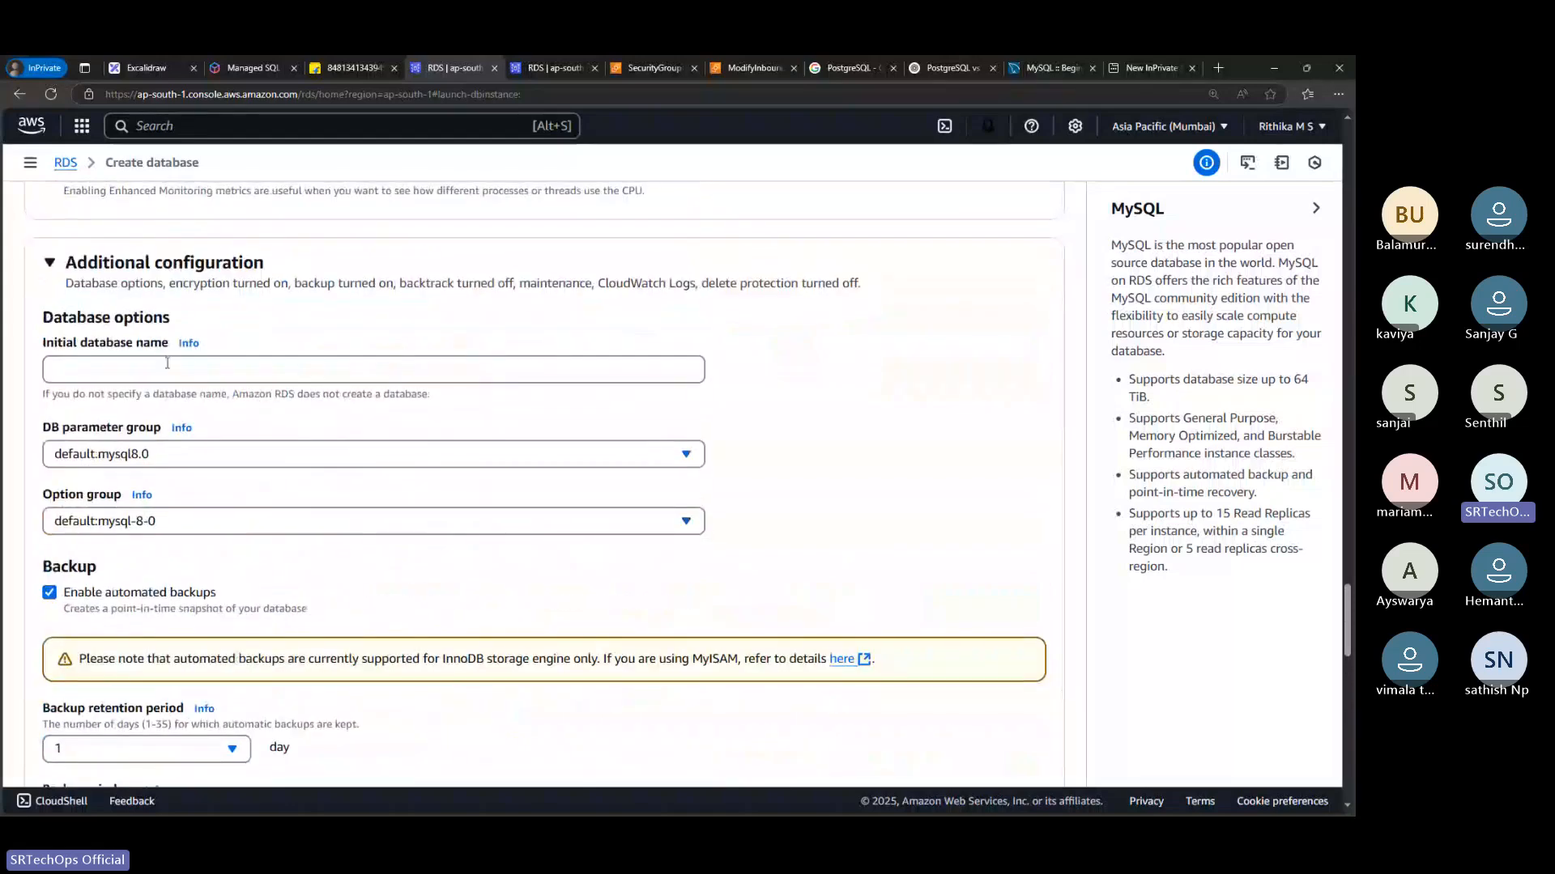
left_click(67, 362)
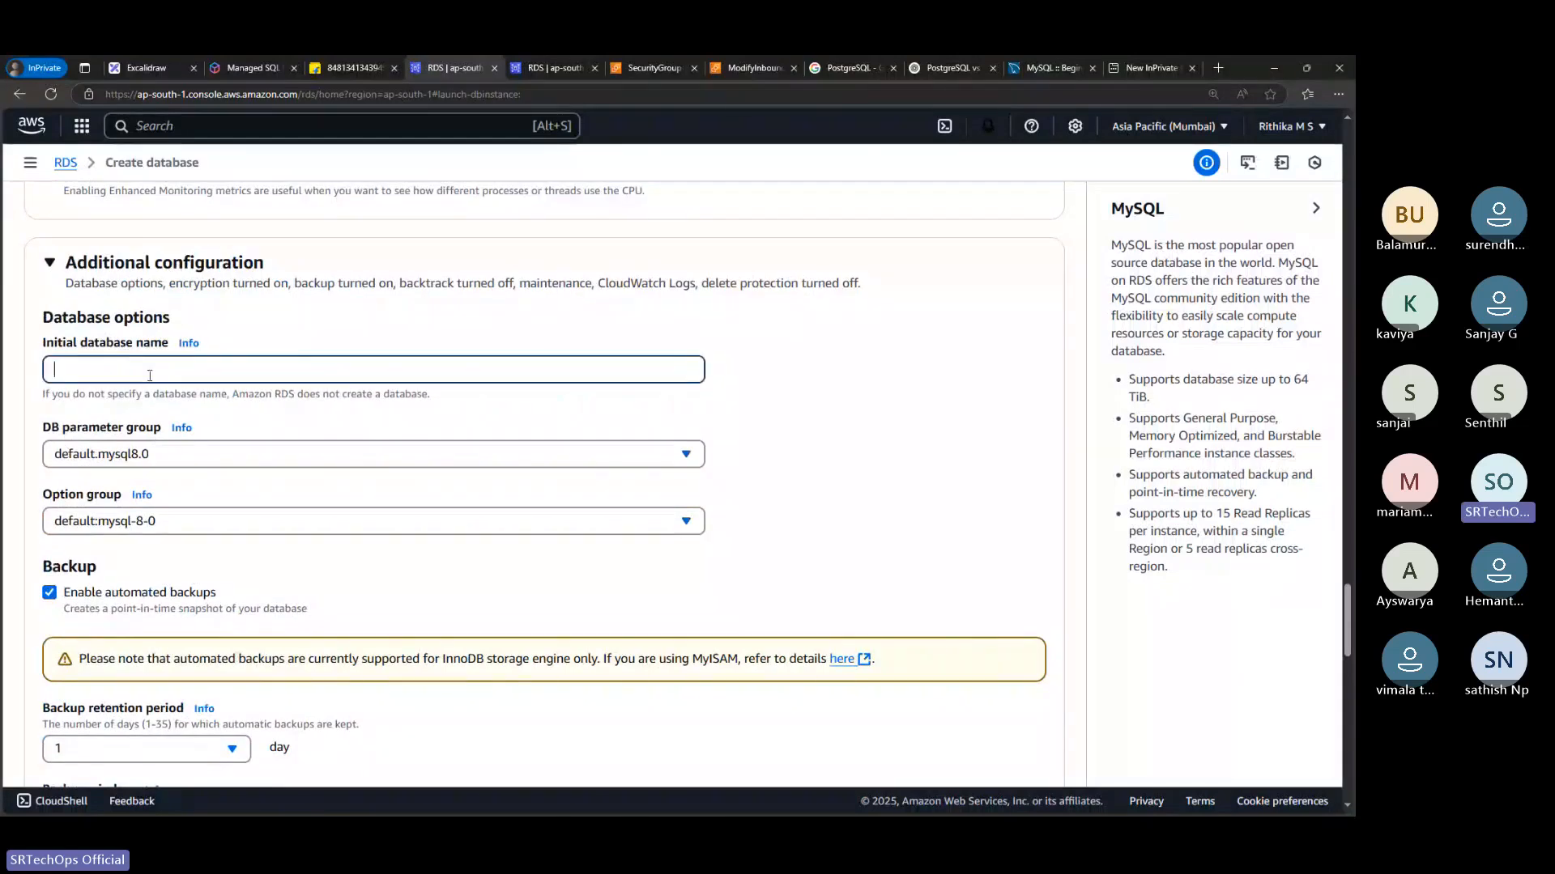
Review the backup, encryption, log export, maintenance and deletion protection settings plus the estimated monthly costs, and return to the start of the database creation form
scroll(170, 479, "down", 2)
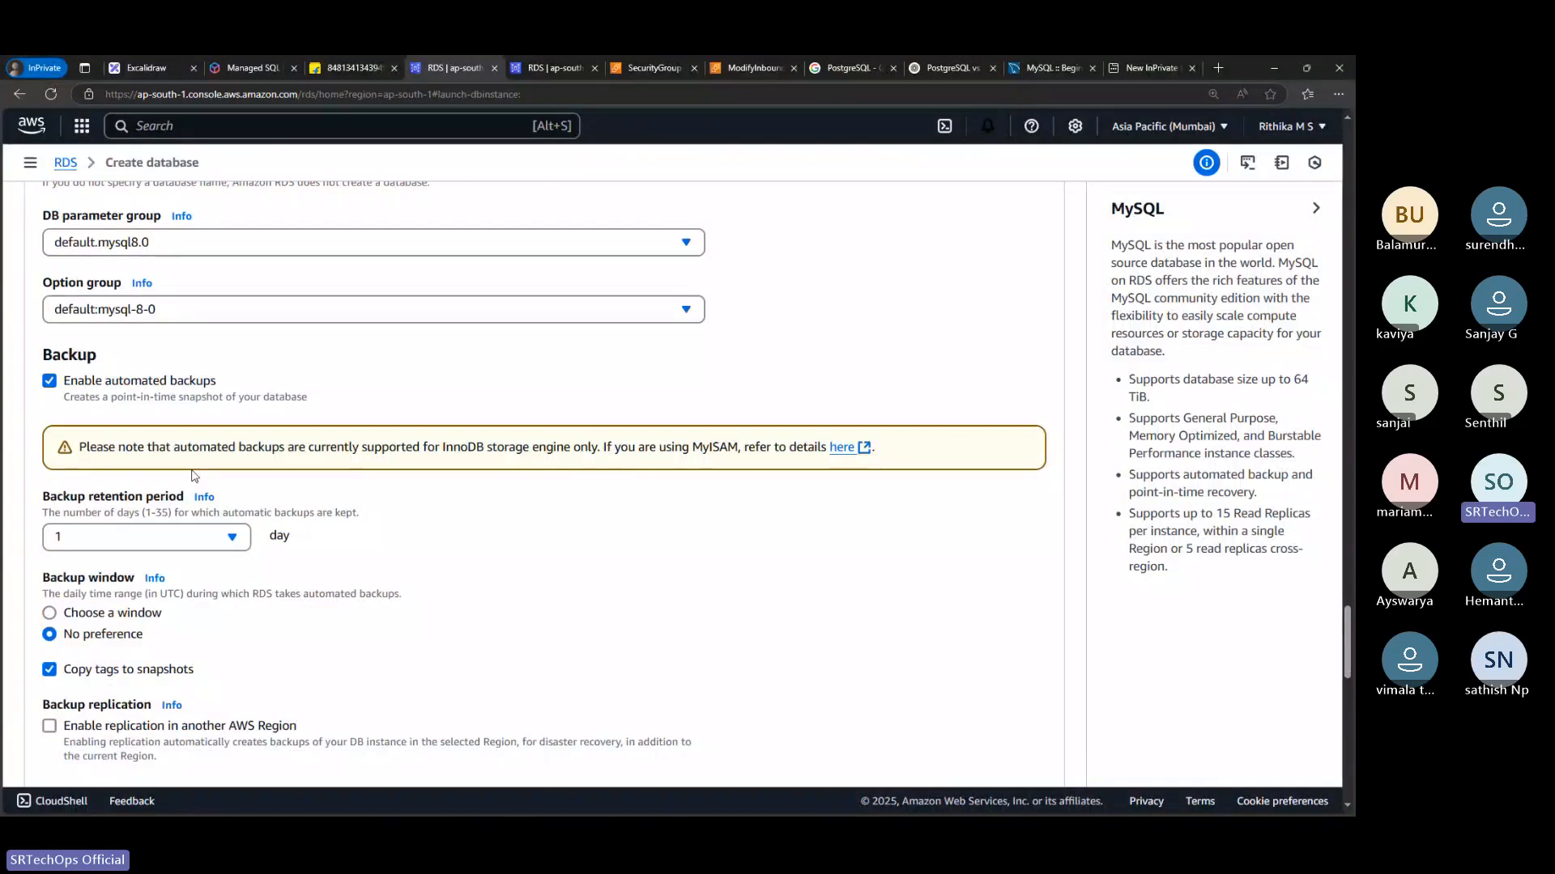
scroll(132, 622, "down", 1)
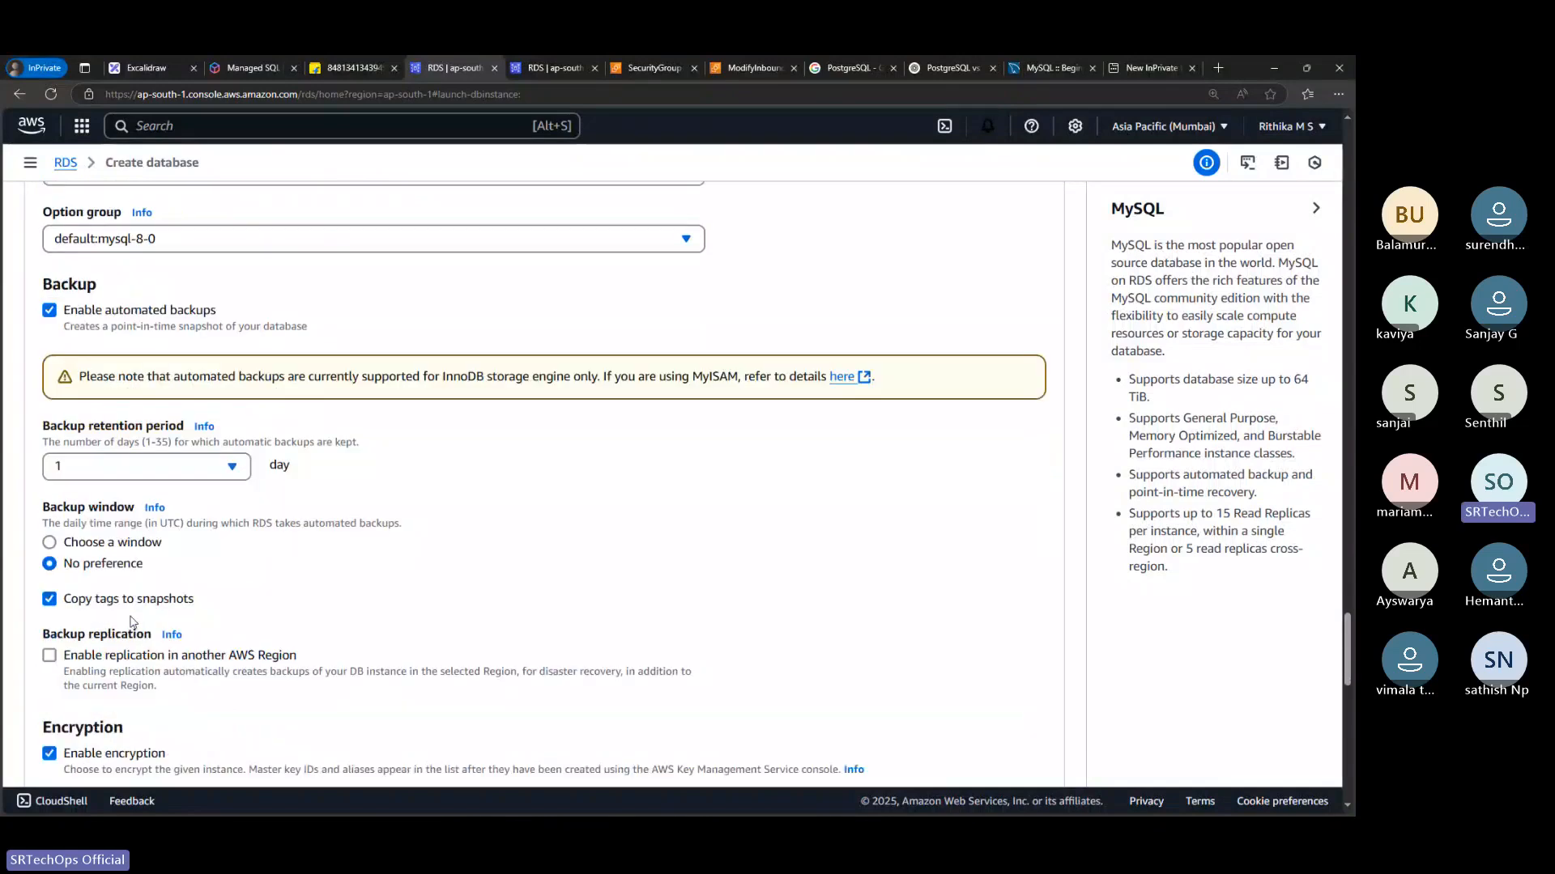
scroll(133, 621, "down", 5)
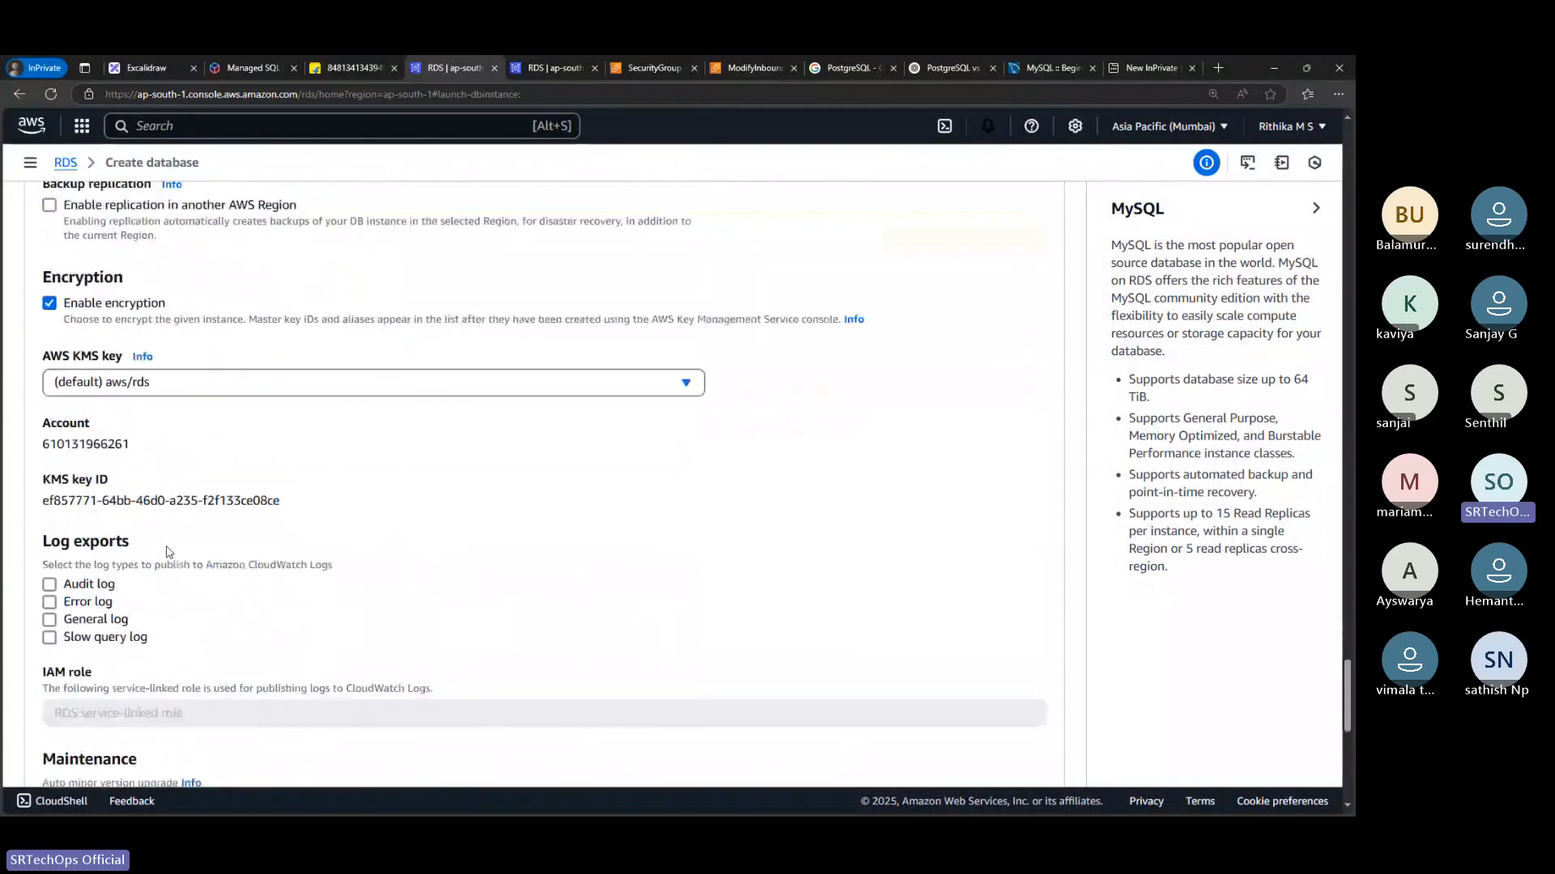
scroll(169, 552, "down", 2)
scroll(169, 552, "down", 2)
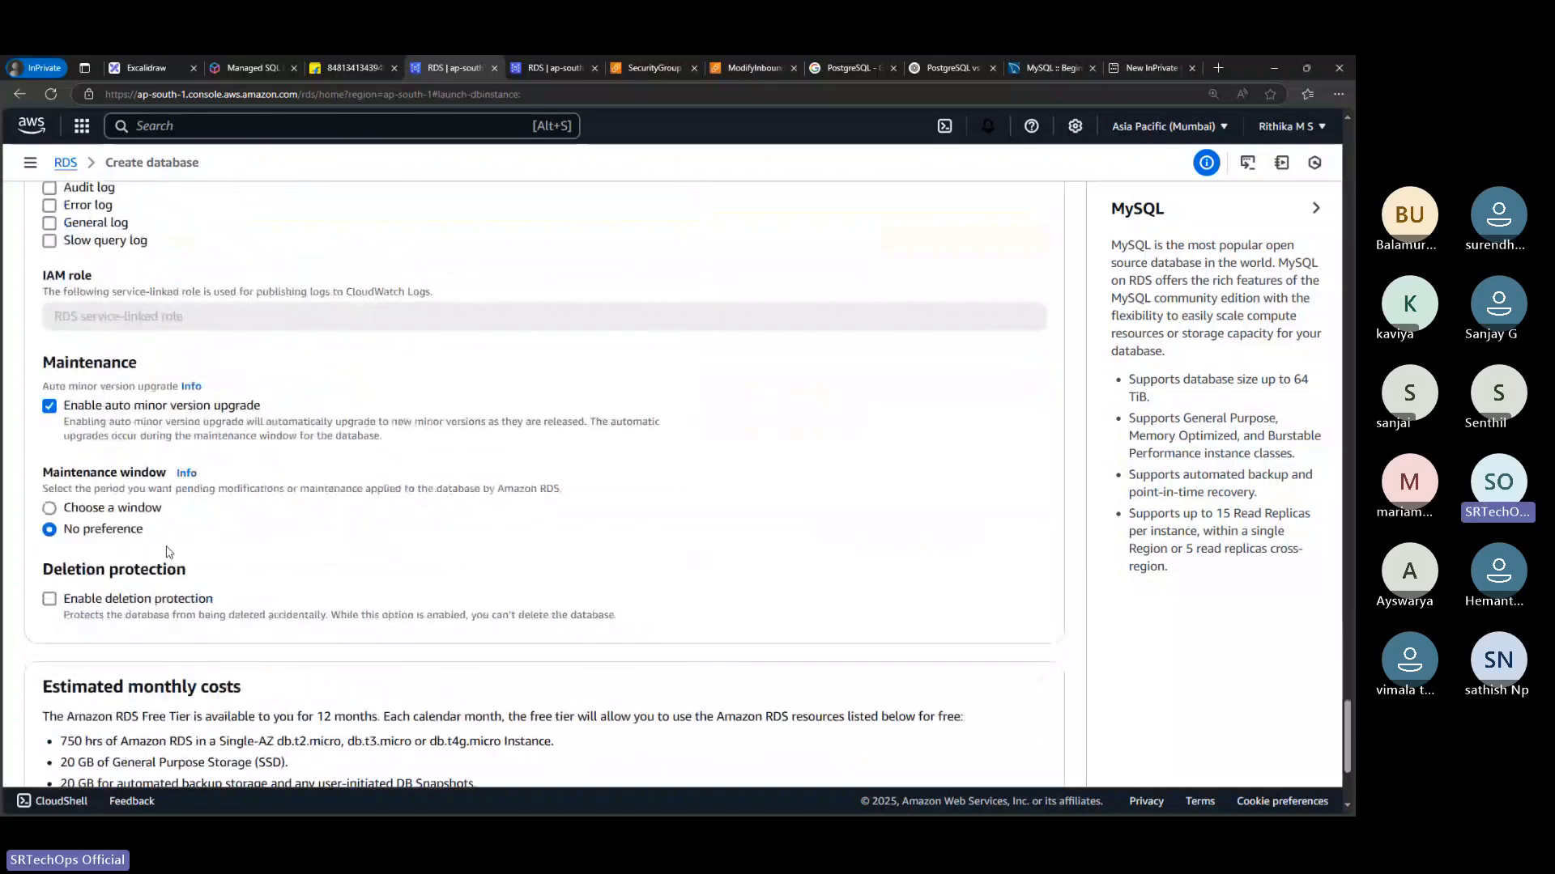
scroll(169, 552, "down", 2)
scroll(167, 546, "up", 5)
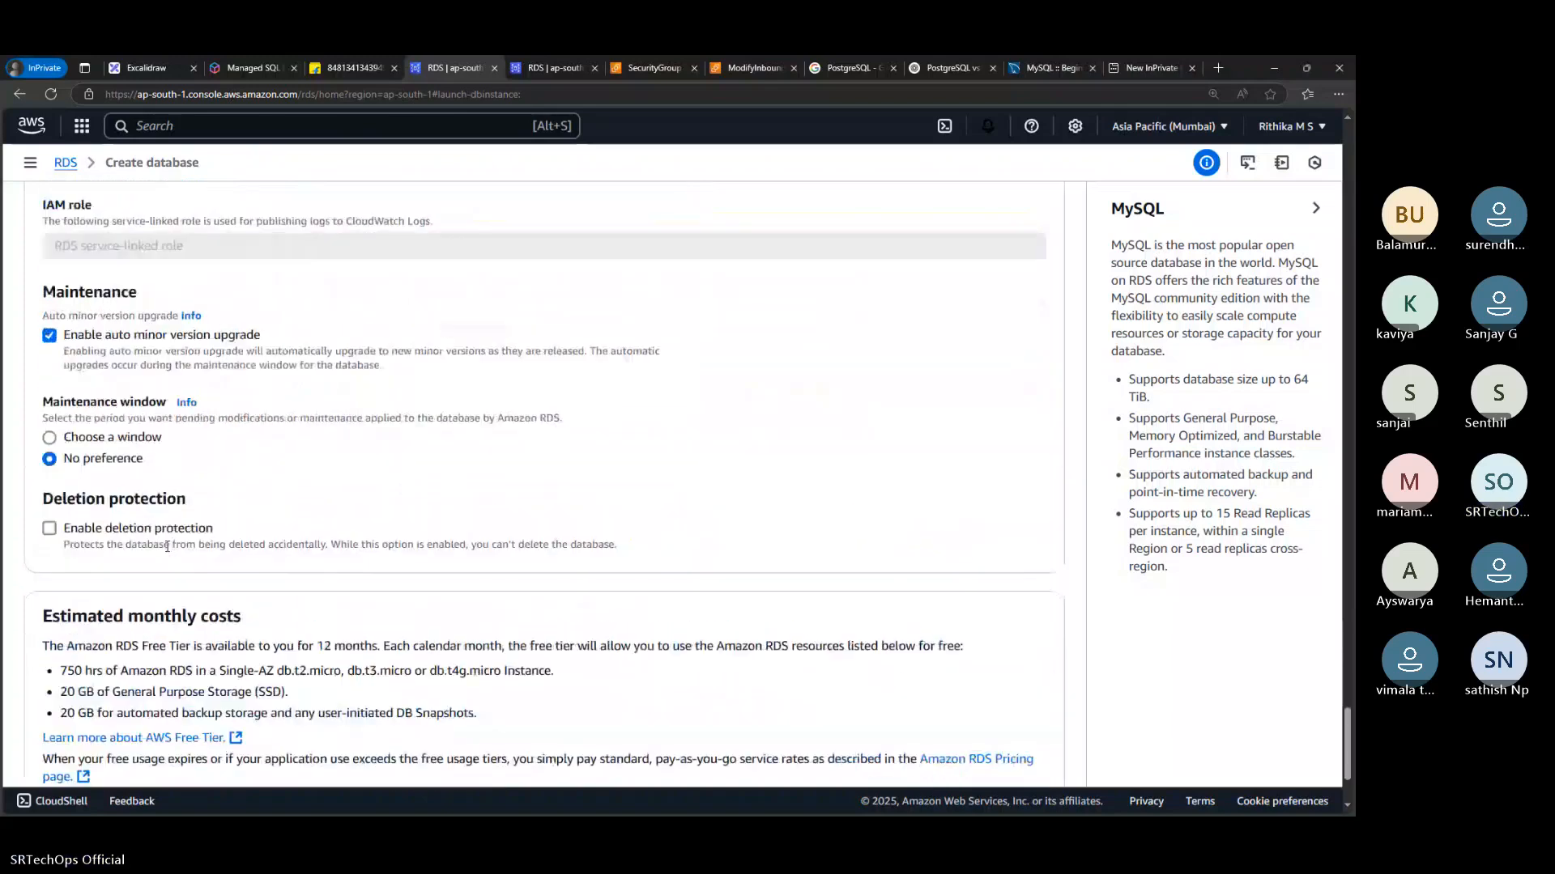
scroll(168, 546, "up", 15)
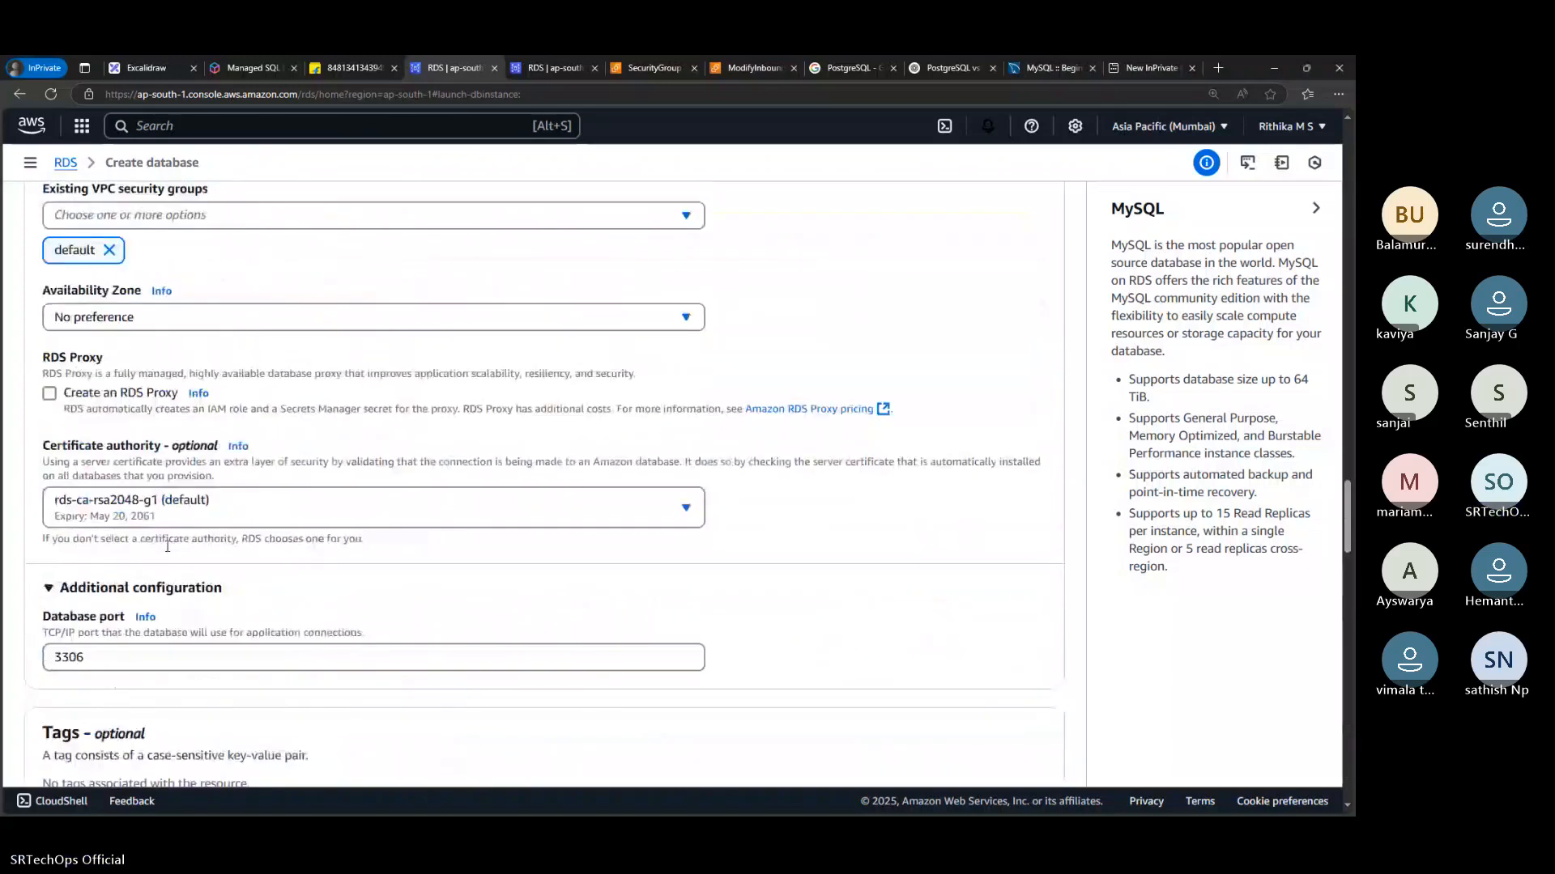
scroll(167, 547, "up", 20)
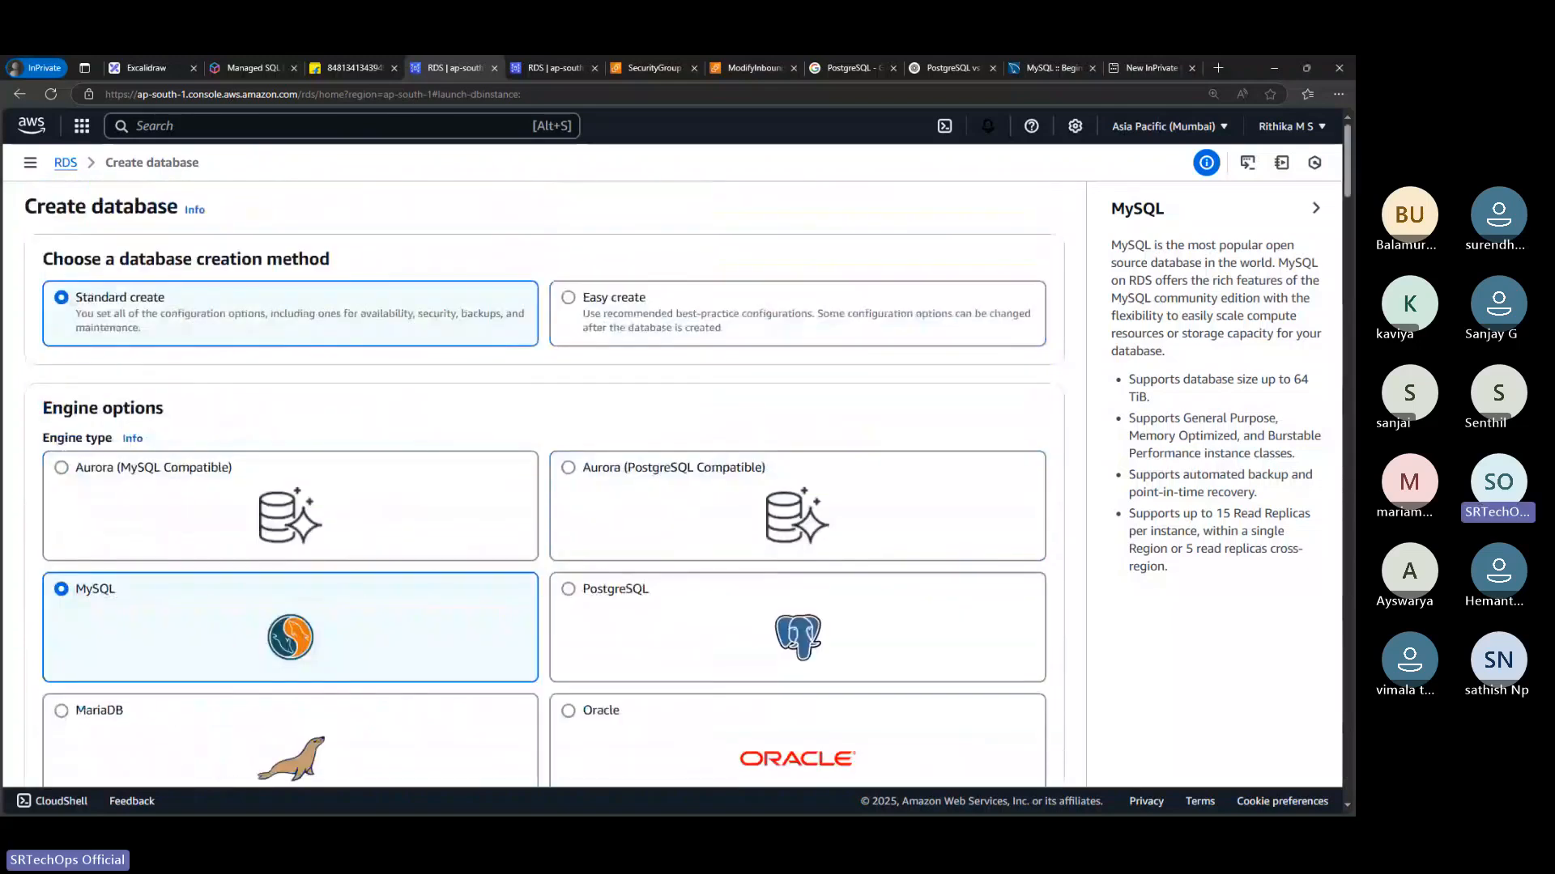